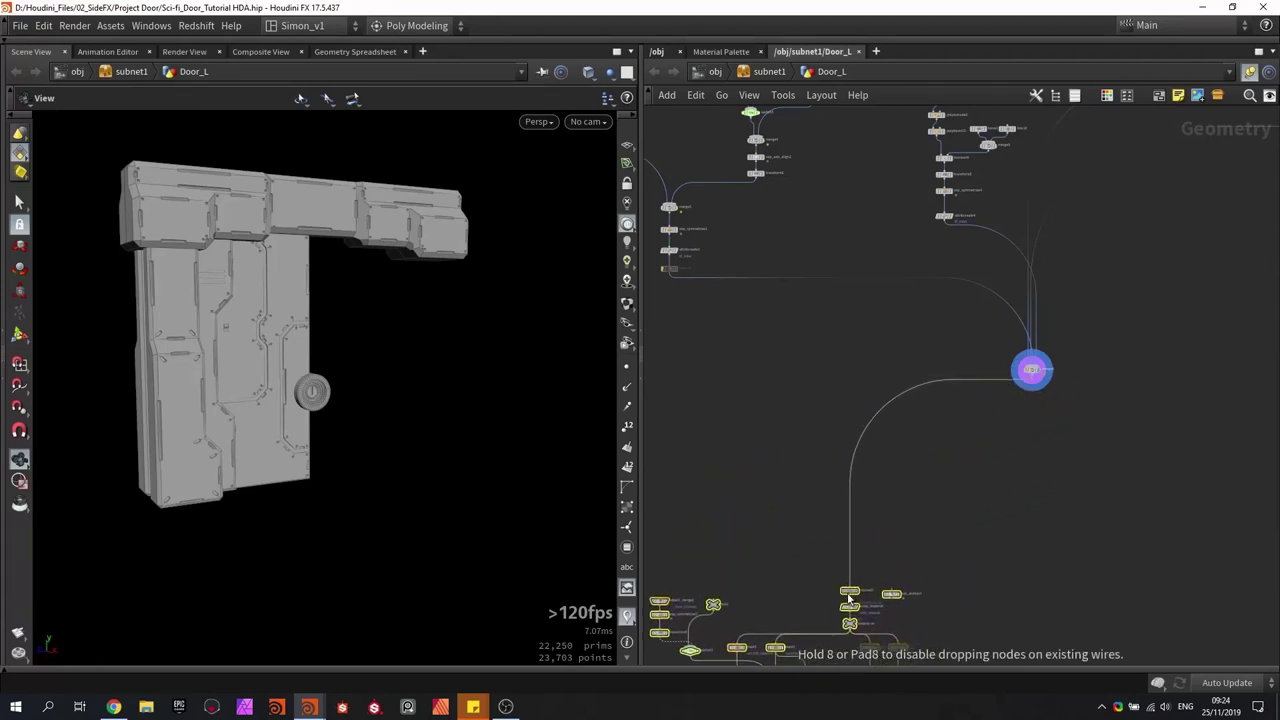
Step: Add a Divide node below merge8, feed it from the merge output and display it
key("f")
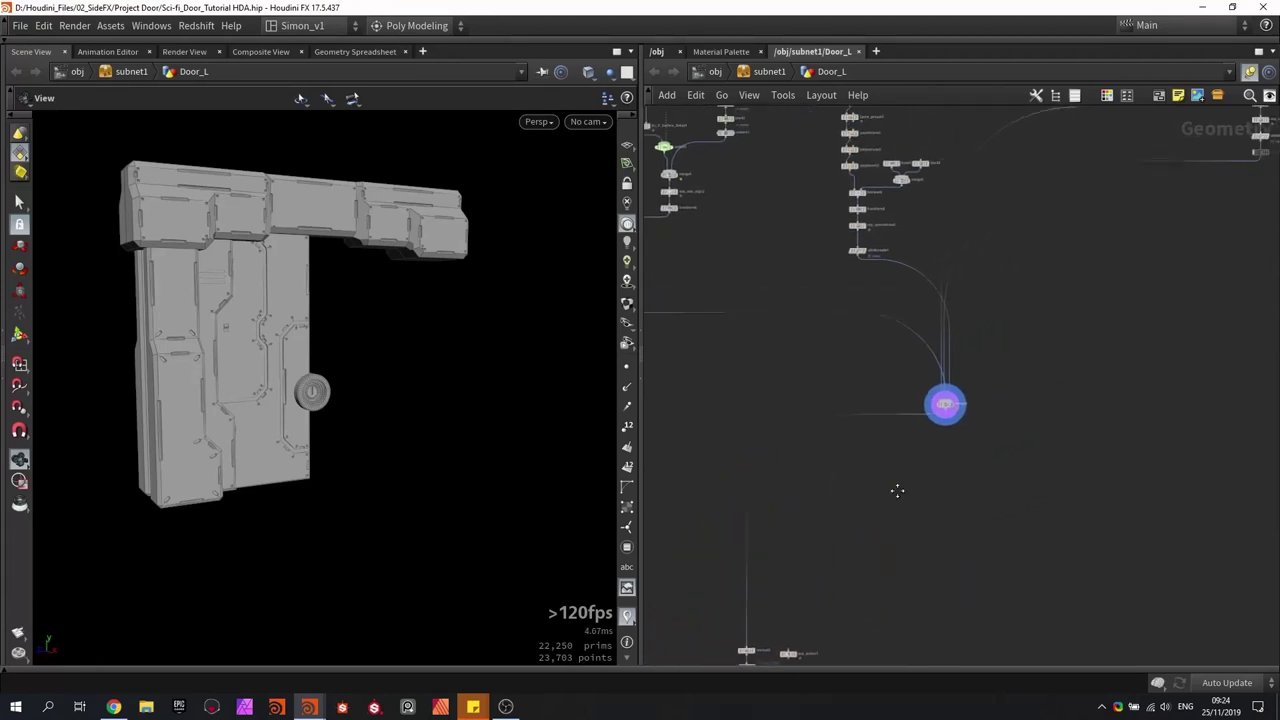
middle_click_drag(929, 423, 915, 401)
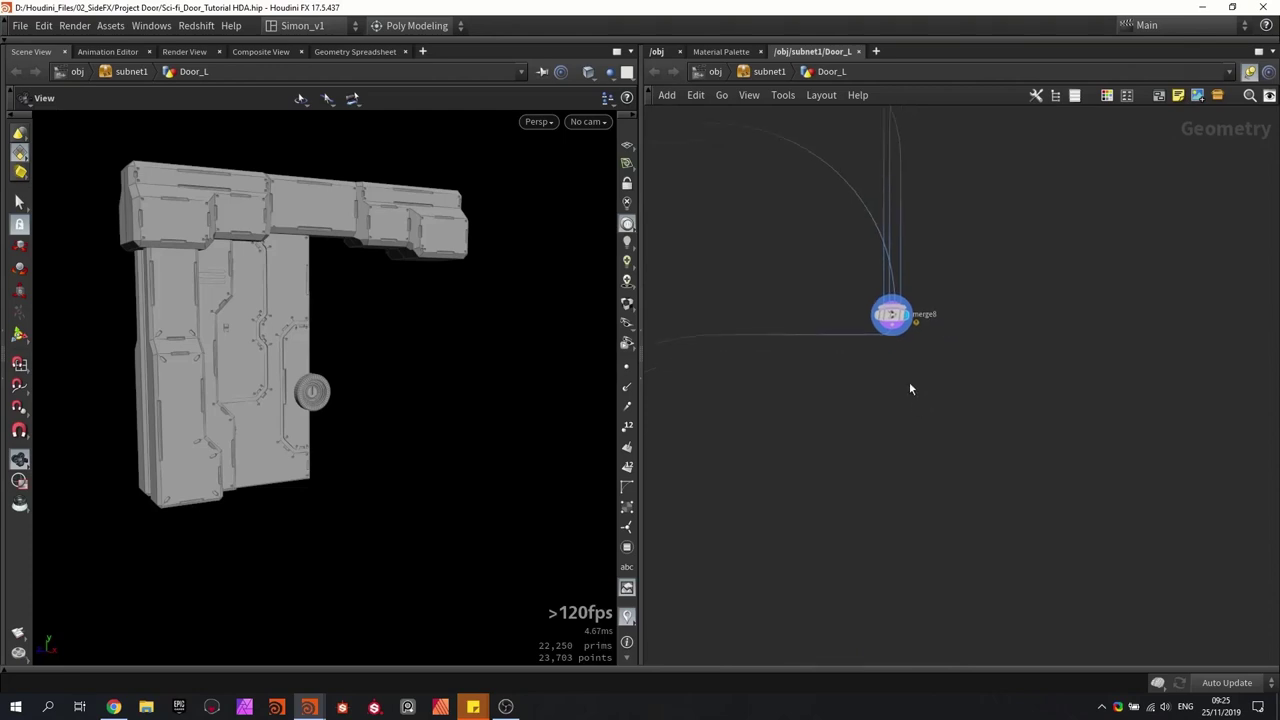
scroll(909, 382, "up", 1)
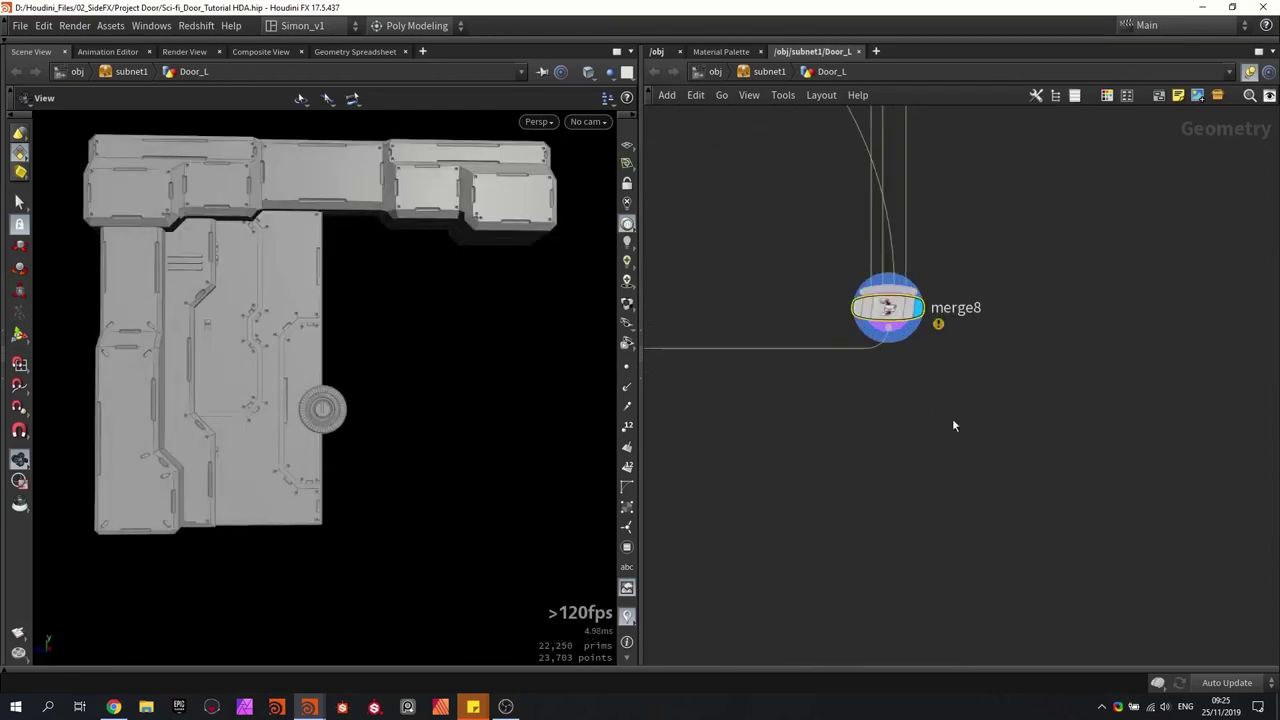
key("Tab")
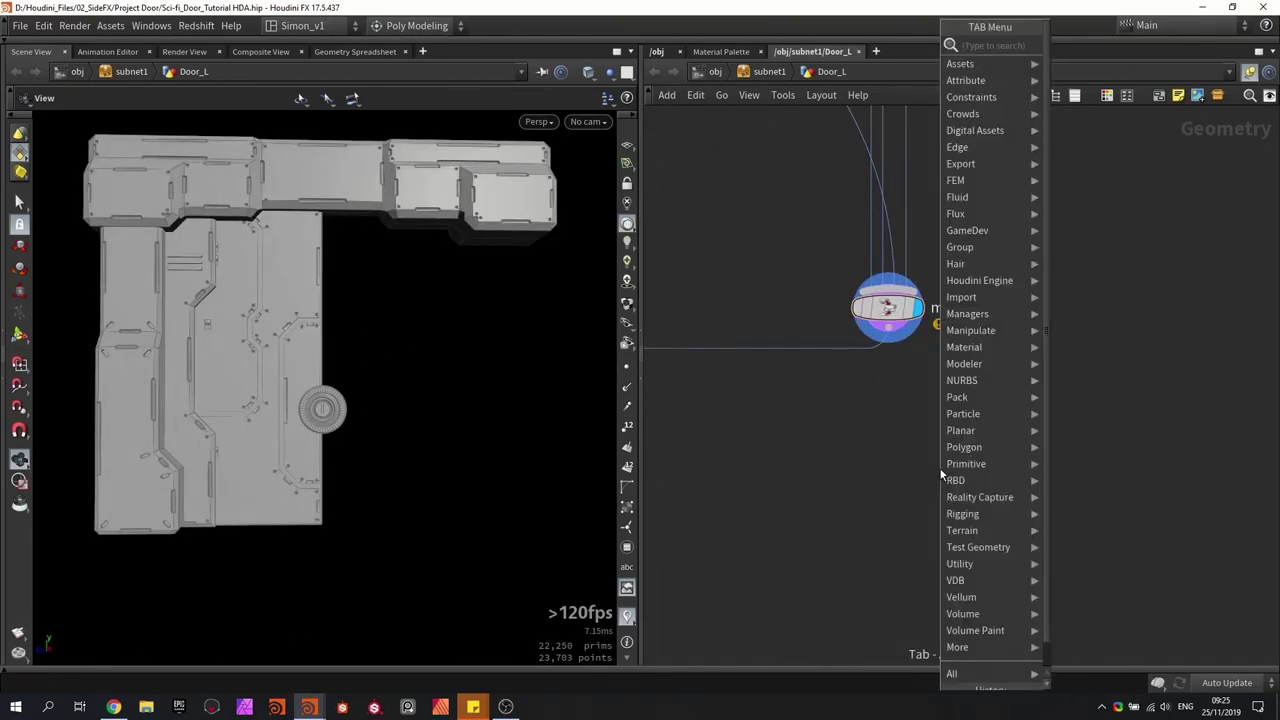
type("div")
key("Return")
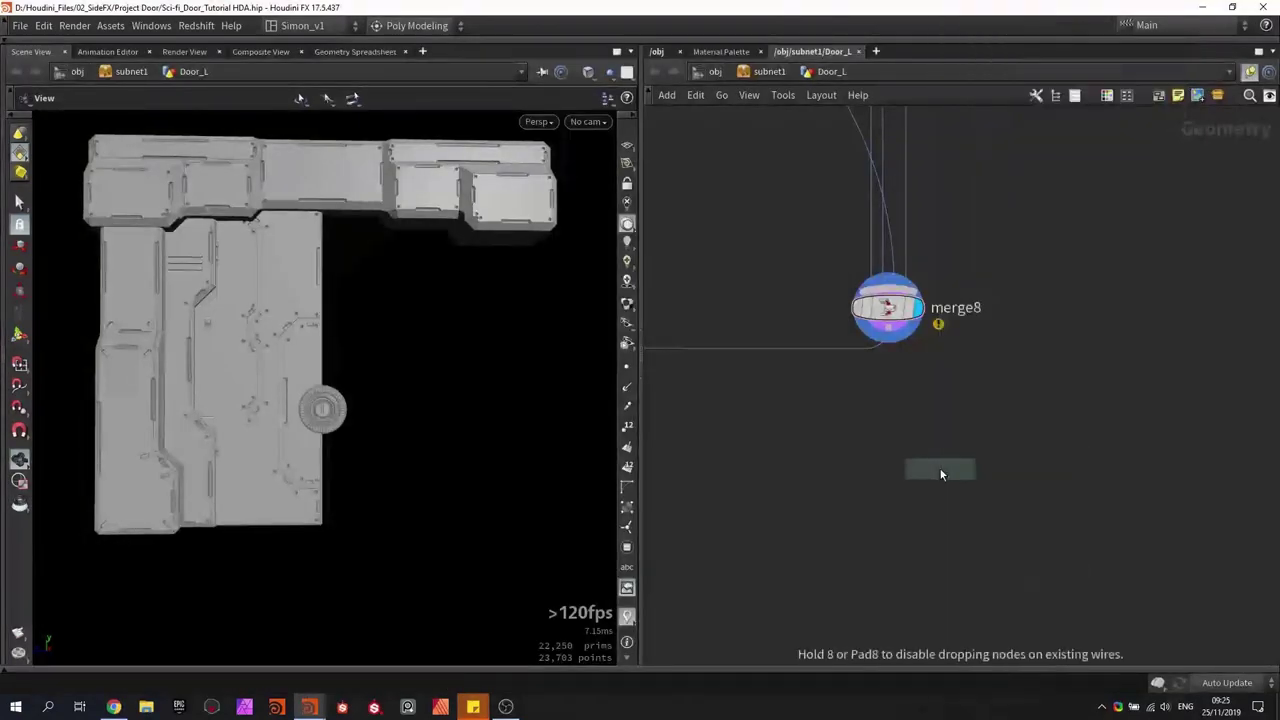
left_click(966, 449)
scroll(892, 358, "up", 2)
left_click_drag(932, 400, 979, 482)
Step: Enable Don't Generate Slivers and Avoid Small Angles on the Divide node
key("p")
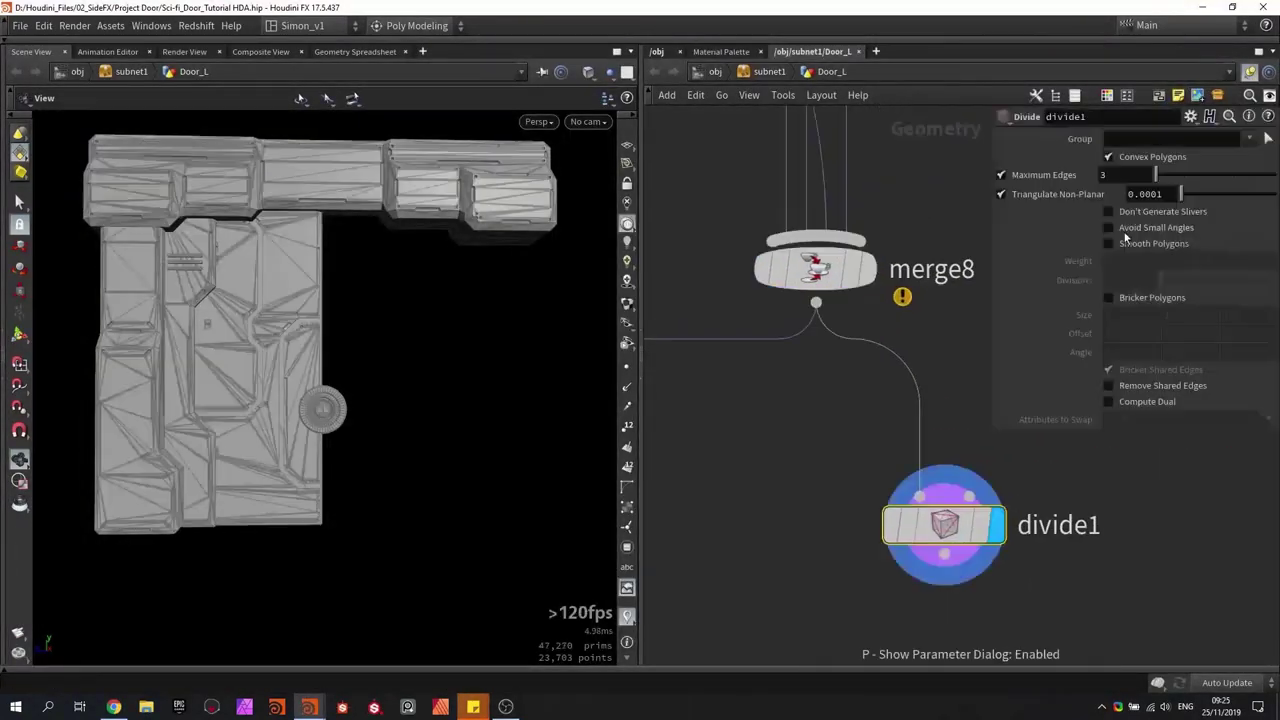
left_click(1127, 233)
left_click_drag(520, 345, 460, 346)
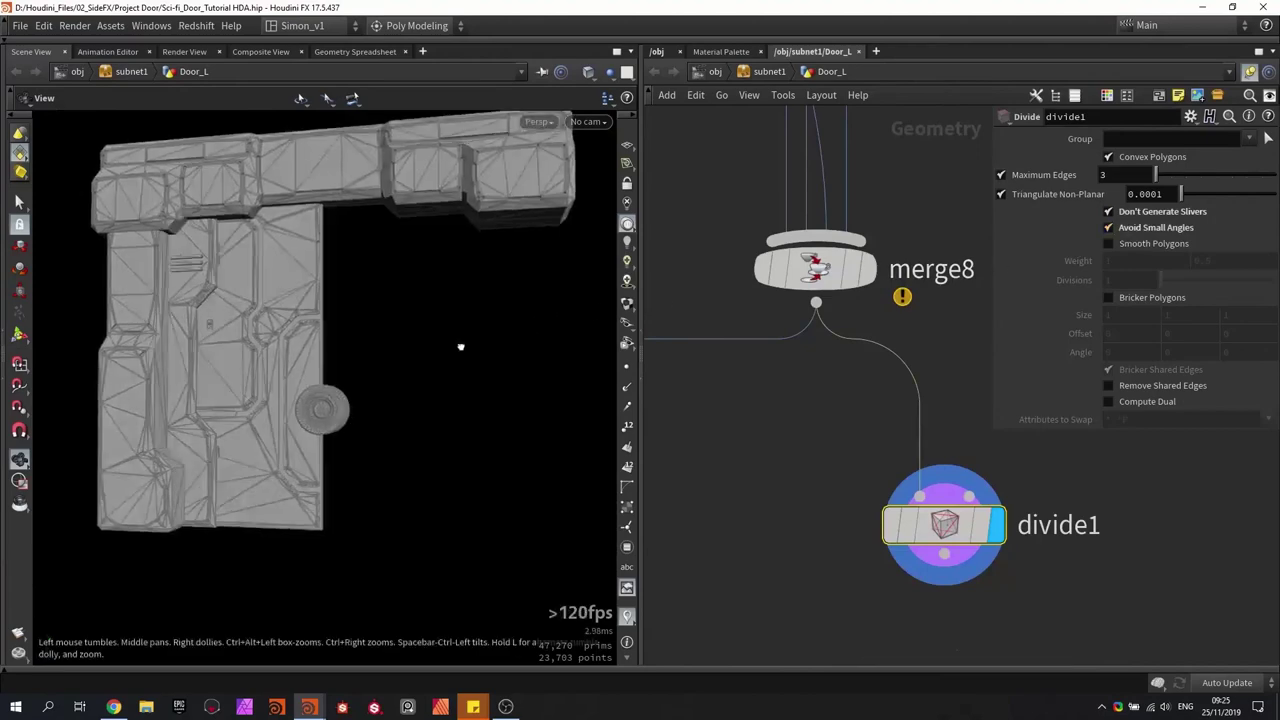
scroll(295, 236, "up", 4)
Step: Add a GameDev Voxel Mesh node, connect it after divide1 and display its result
key("Tab")
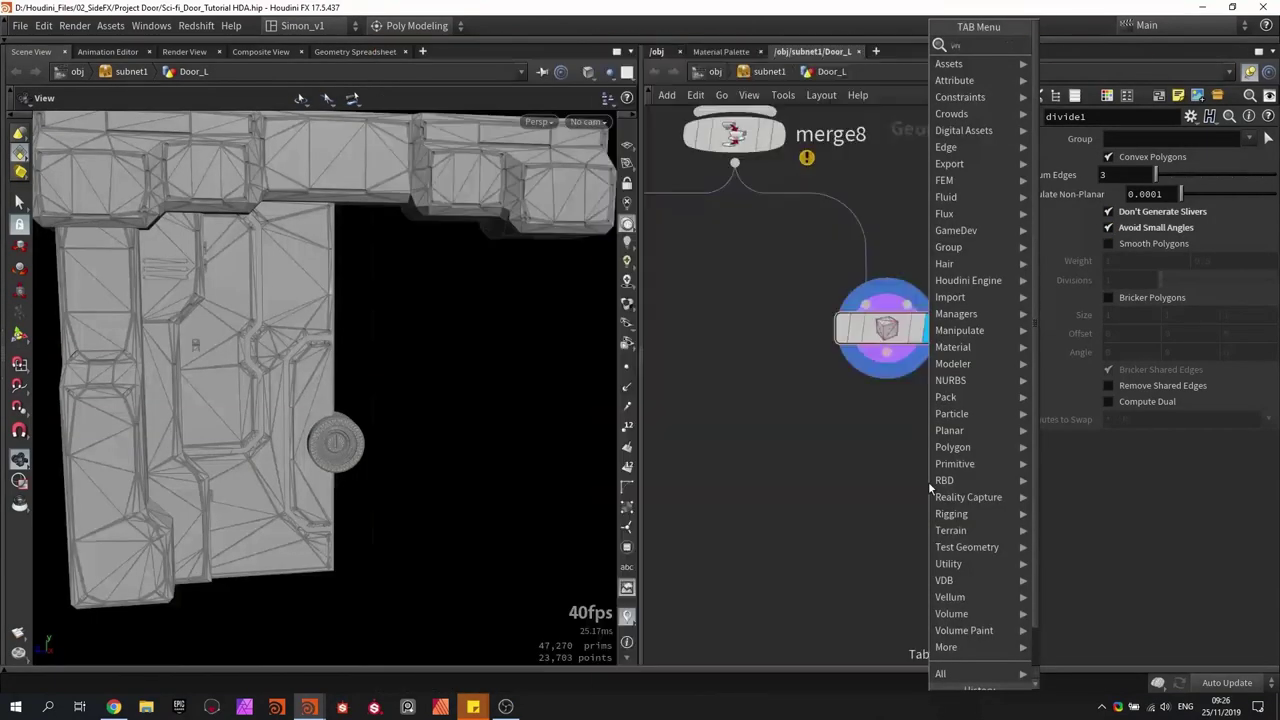
type("voxel")
key("Return")
left_click(928, 481)
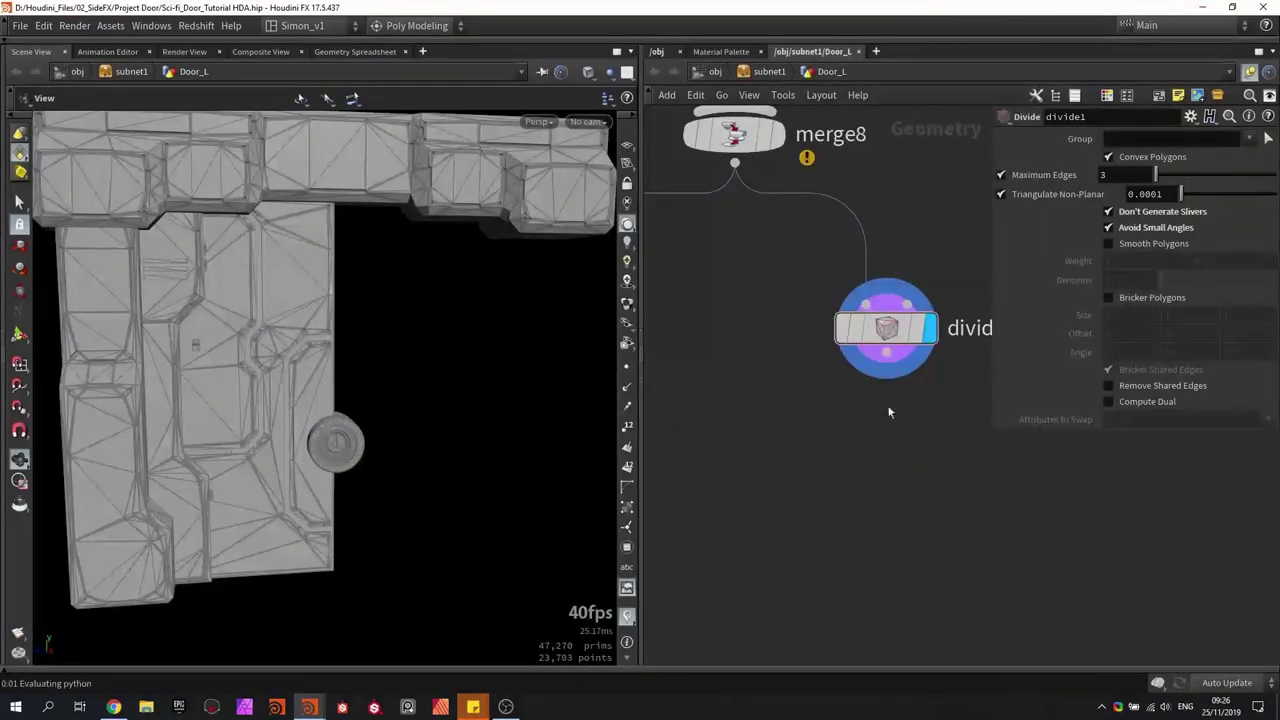
left_click_drag(885, 355, 893, 477)
key("r")
Step: Move the Divide and Voxel Mesh nodes farther from merge8 and inspect the voxelized door
left_click_drag(600, 410, 402, 386)
left_click_drag(415, 321, 449, 366)
scroll(765, 428, "down", 2)
left_click_drag(810, 360, 947, 525)
left_click(863, 437)
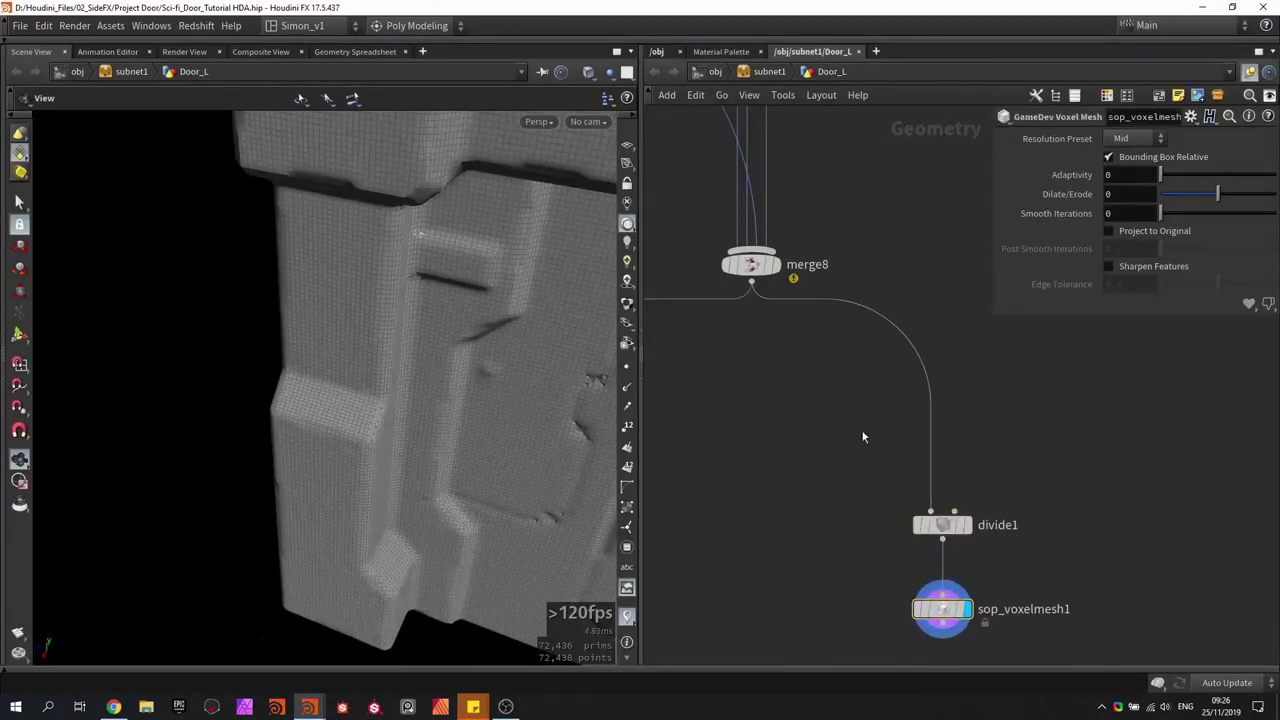
left_click_drag(450, 310, 322, 249)
left_click_drag(410, 304, 586, 357)
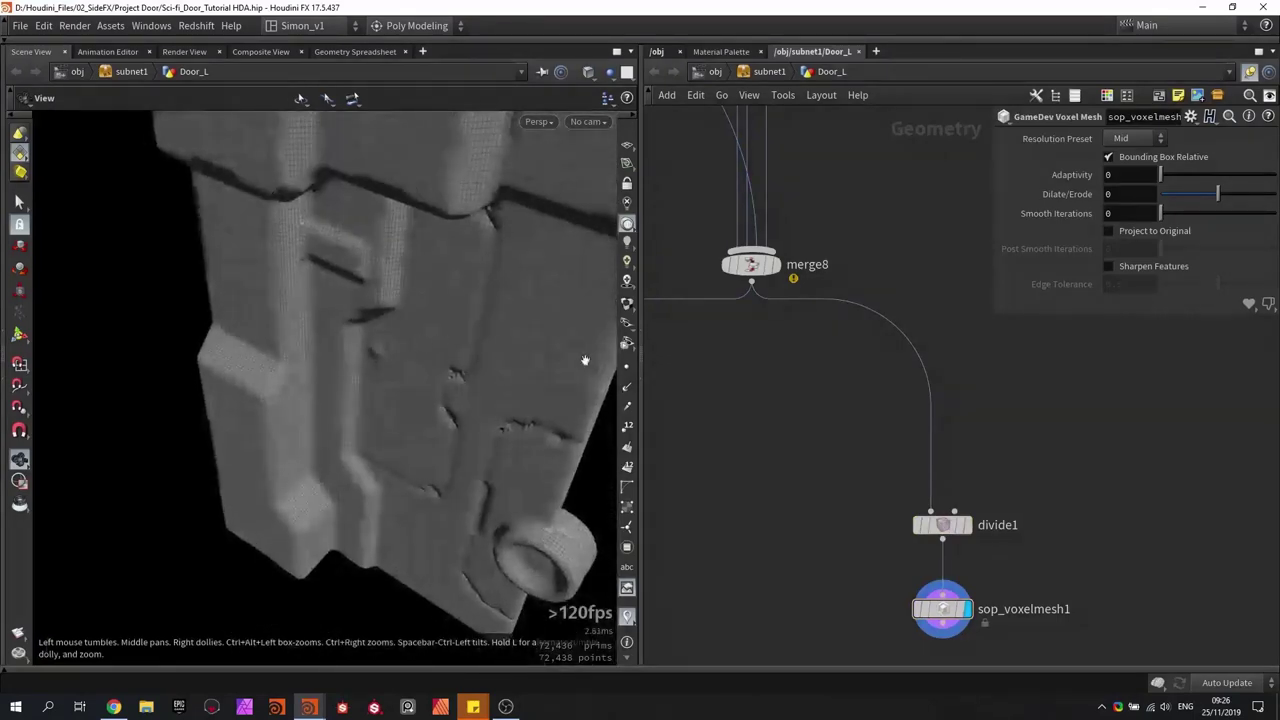
Step: Add a For-Each Named Primitive loop below merge8, feed it from the merge and display foreach_end1
middle_click_drag(811, 391, 890, 419)
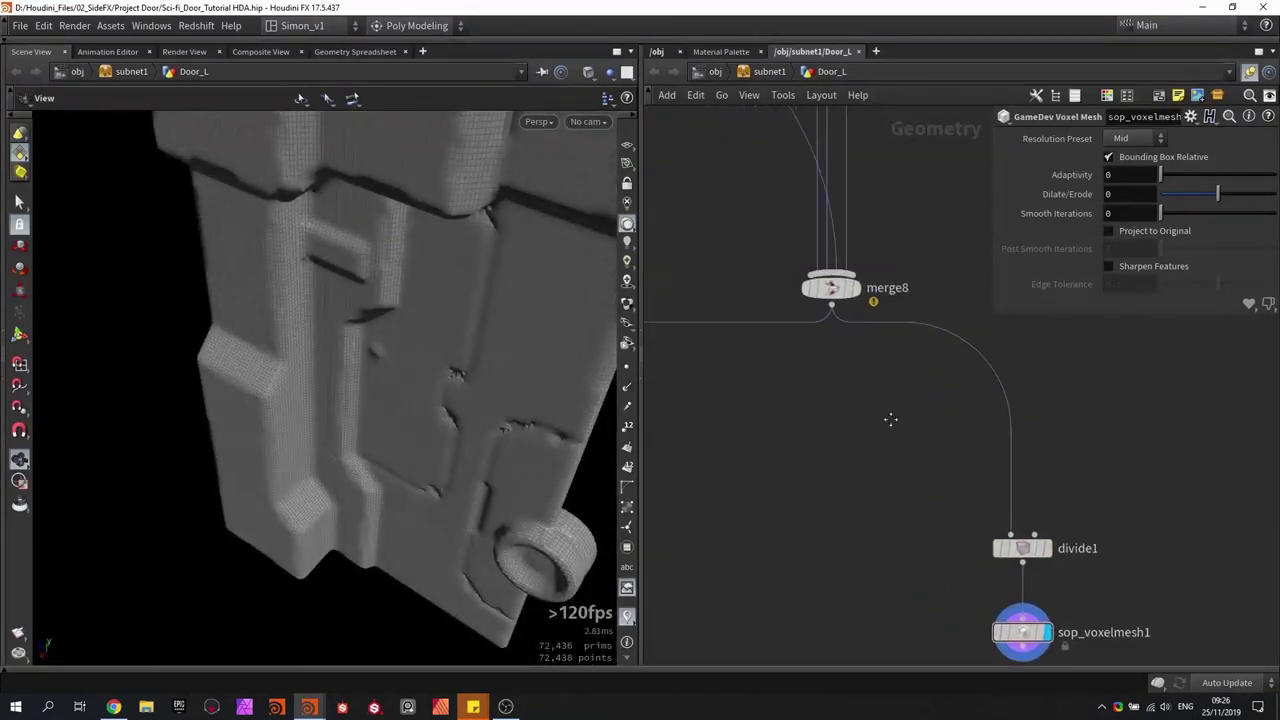
key("Tab")
type("for")
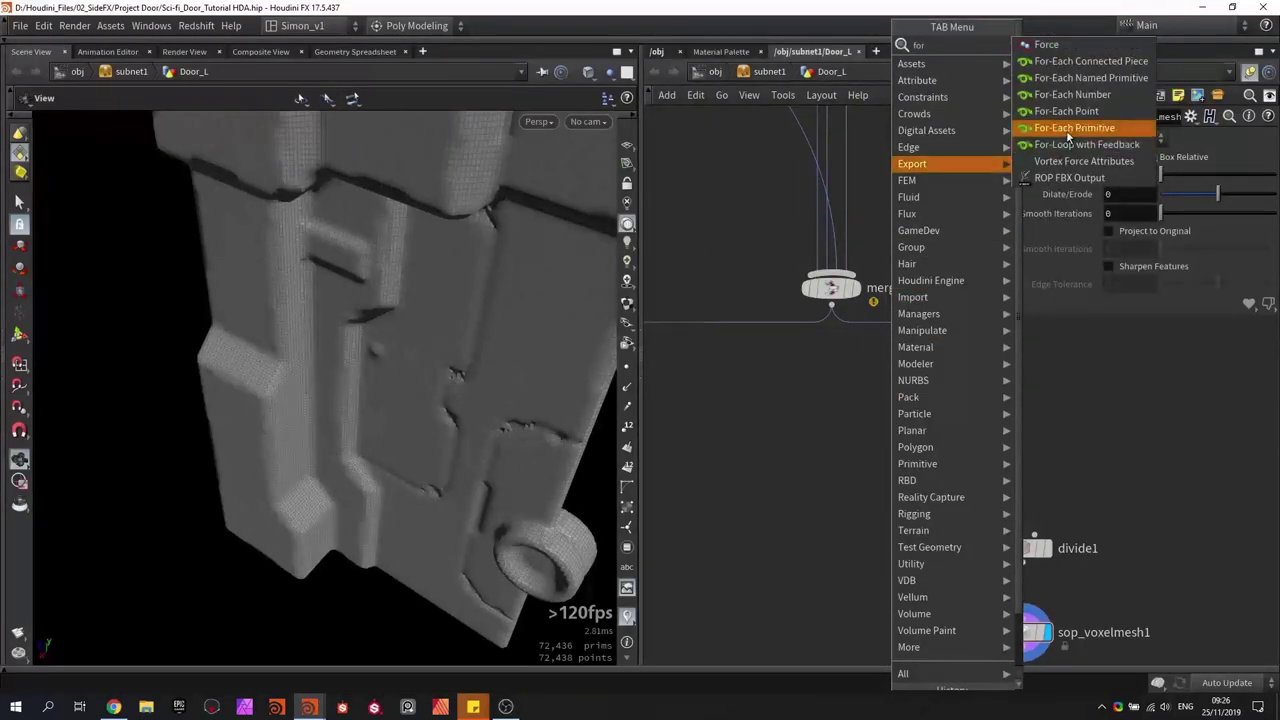
left_click(1088, 79)
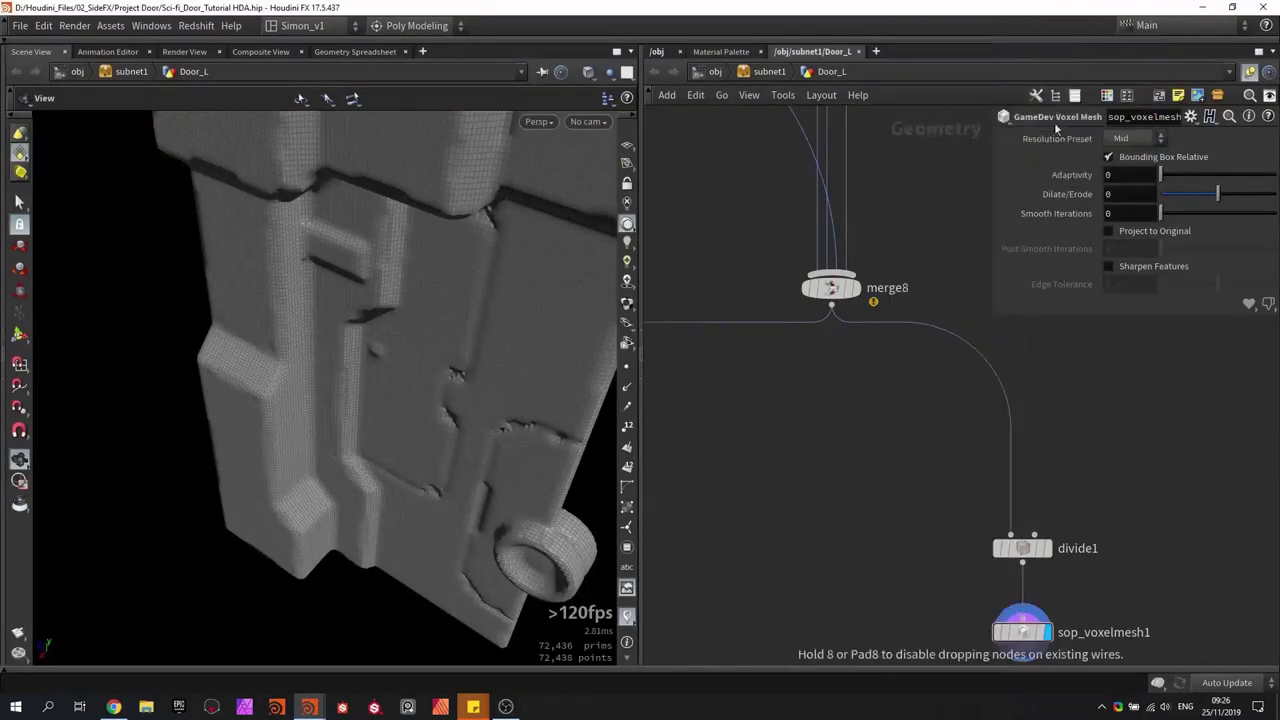
left_click(840, 376)
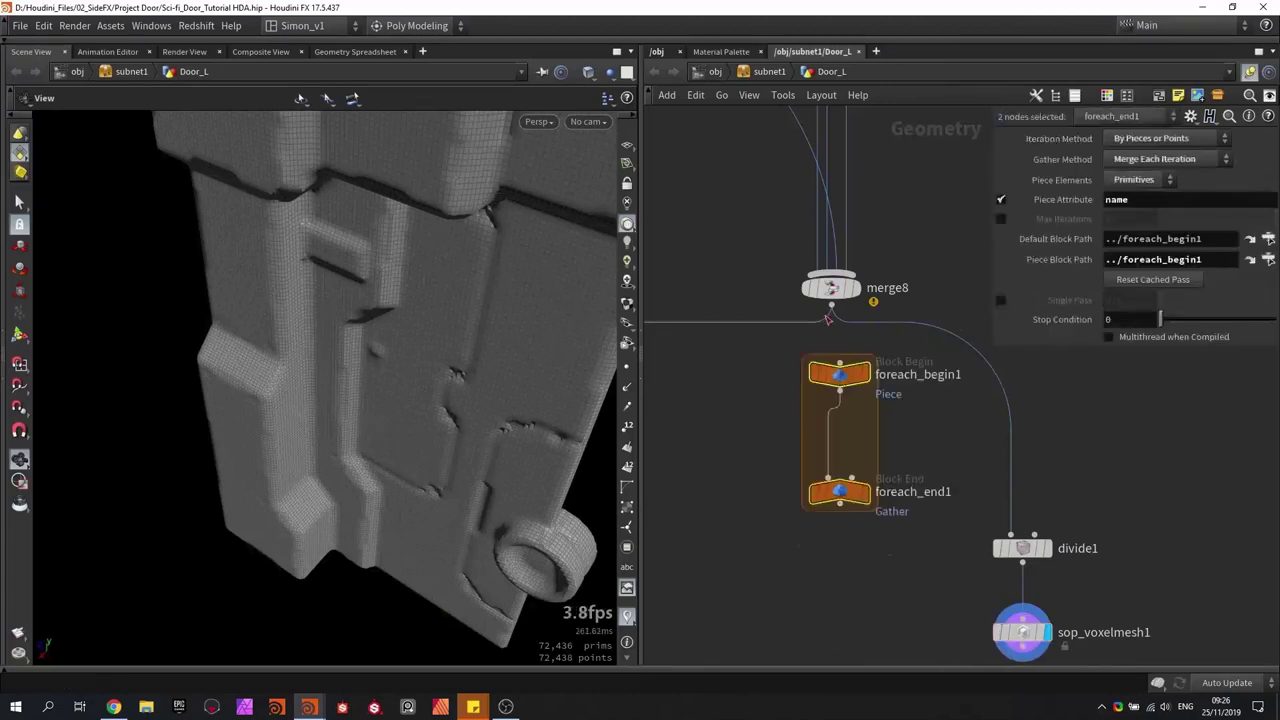
scroll(821, 308, "up", 2)
left_click(890, 520)
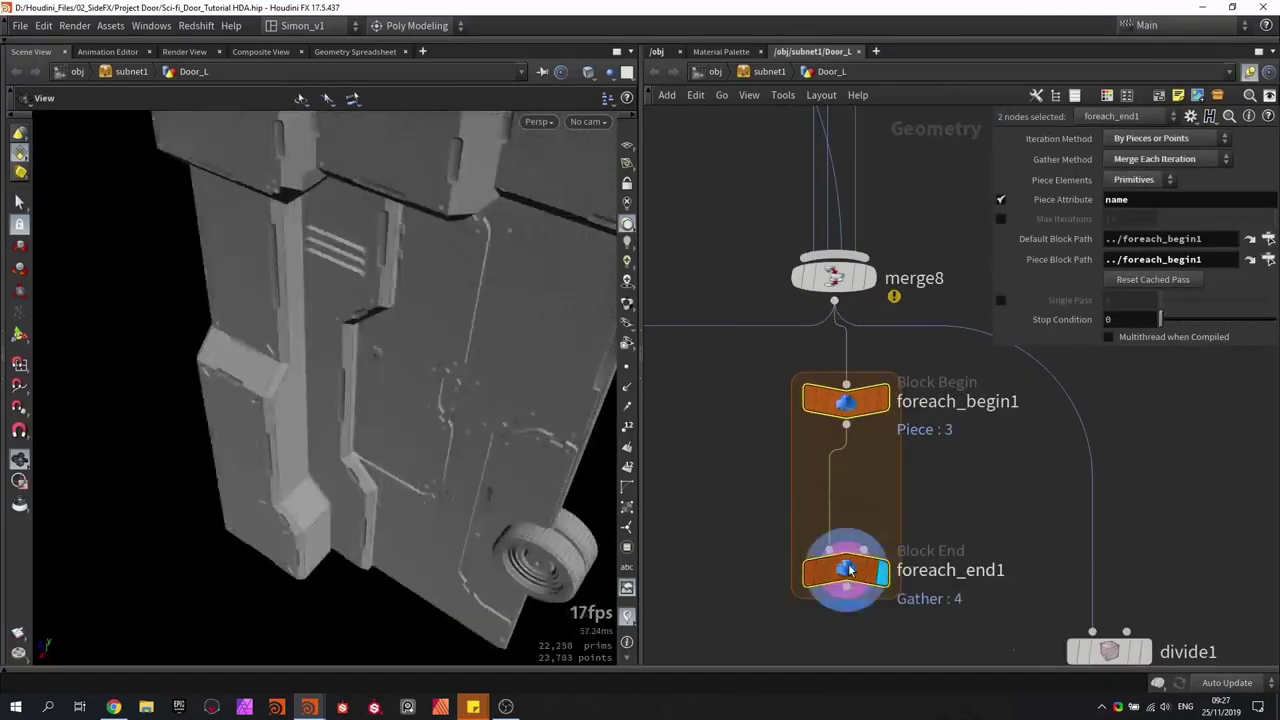
Step: Set the Piece Attribute of foreach_end1 to ID_index
double_click(1143, 199)
type("T")
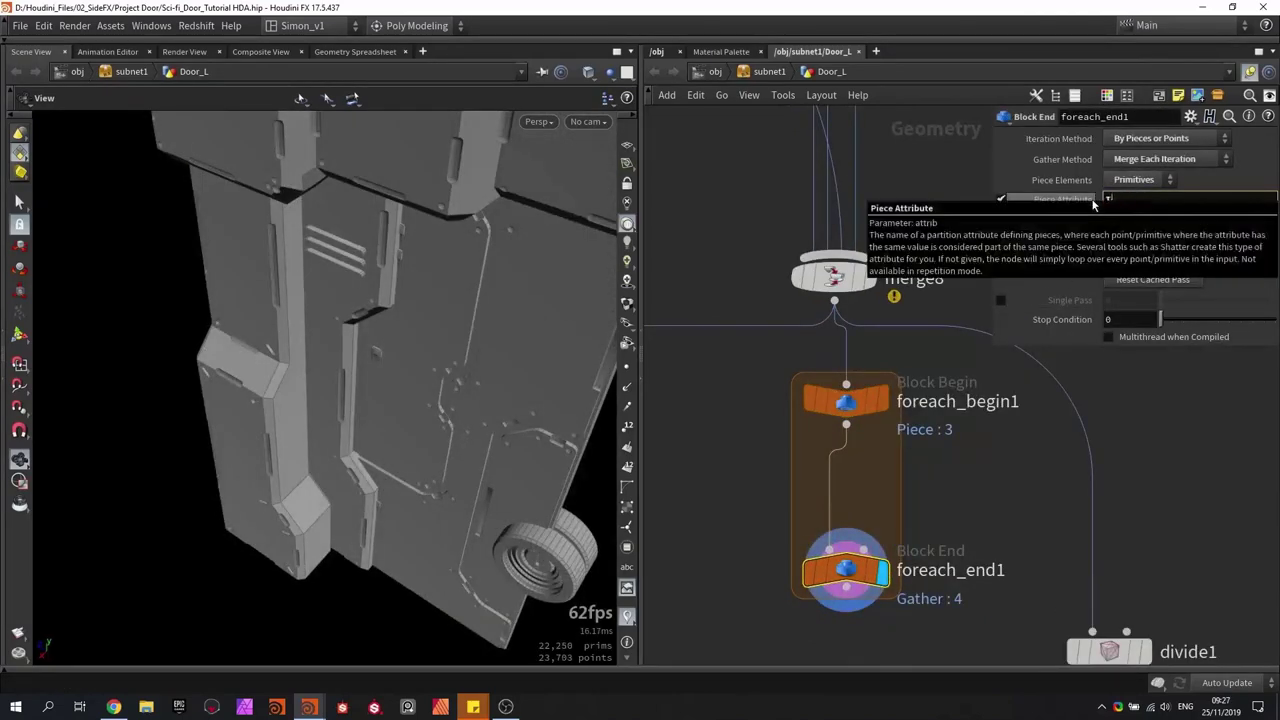
type("D_index")
key("Return")
Step: Create a meta import node for the loop from foreach_begin1
left_click_drag(470, 440, 368, 350)
scroll(815, 490, "down", 5)
middle_click_drag(828, 241, 946, 382)
left_click(785, 306)
middle_click_drag(867, 364, 766, 154)
scroll(842, 455, "up", 6)
left_click(854, 308)
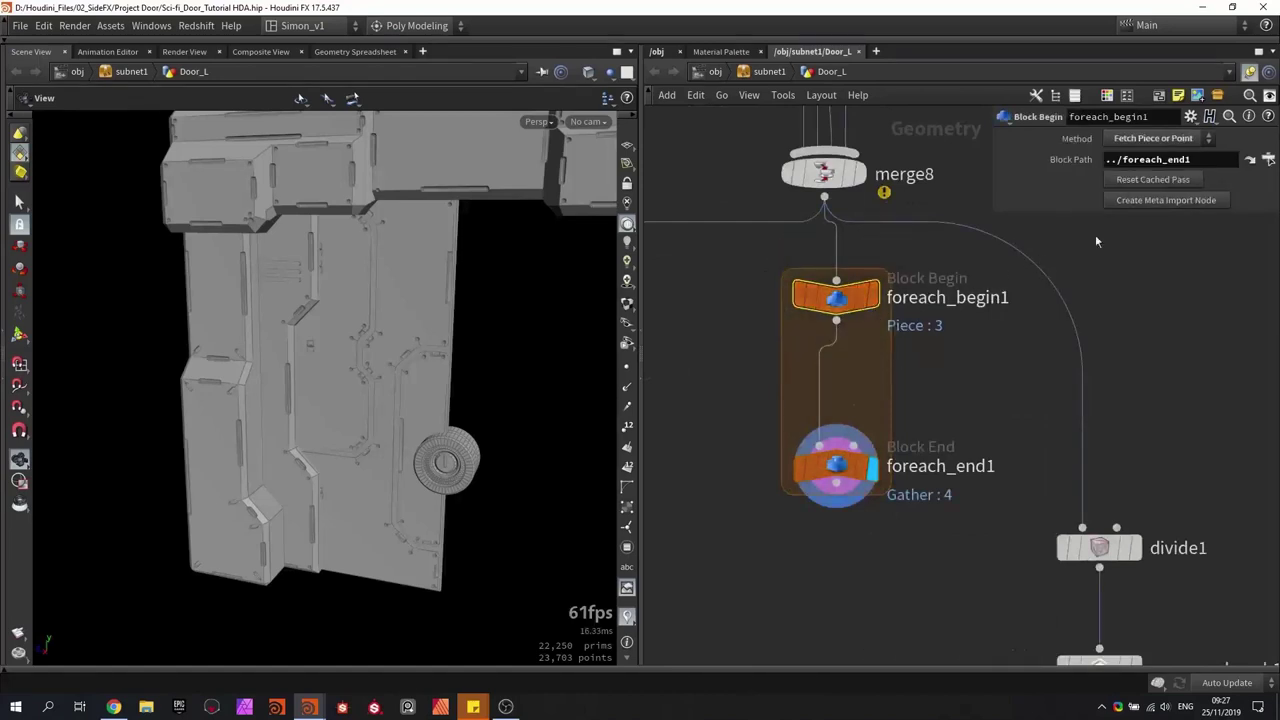
left_click(1166, 201)
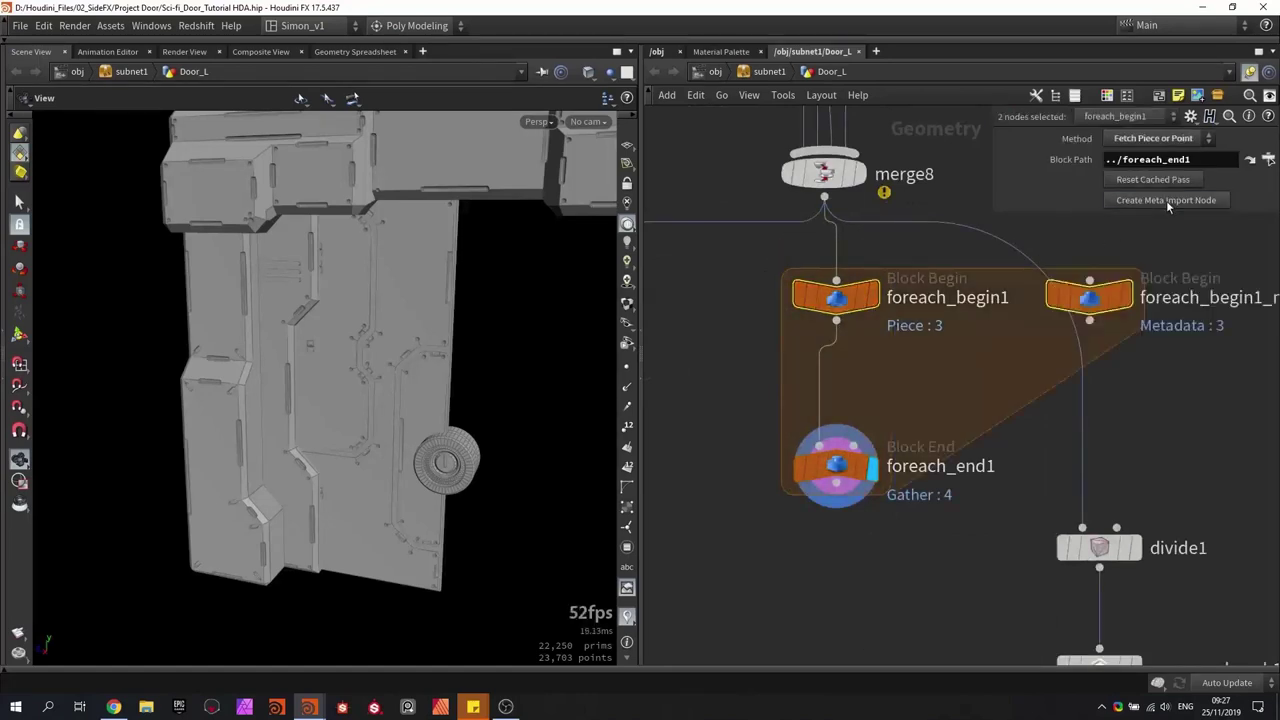
middle_click_drag(979, 364, 928, 341)
Step: Insert a Transform node between foreach_begin1 and foreach_end1
left_click(881, 350)
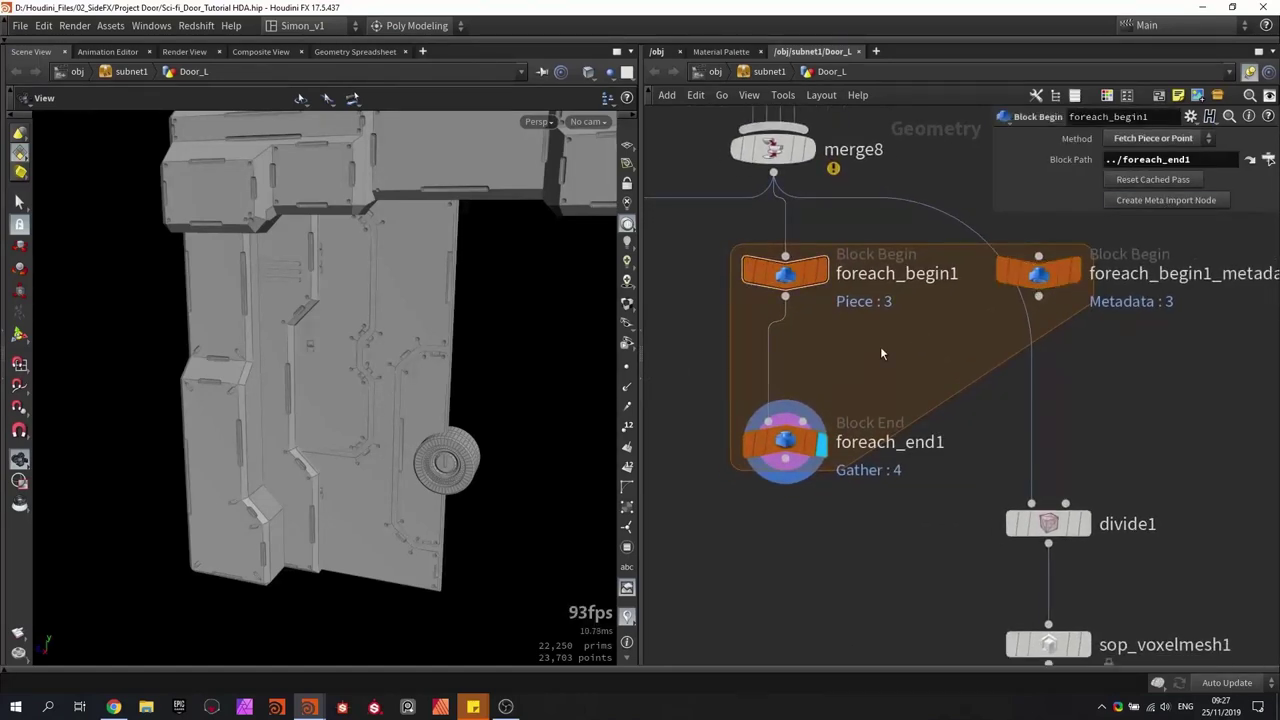
key("Tab")
type("tra")
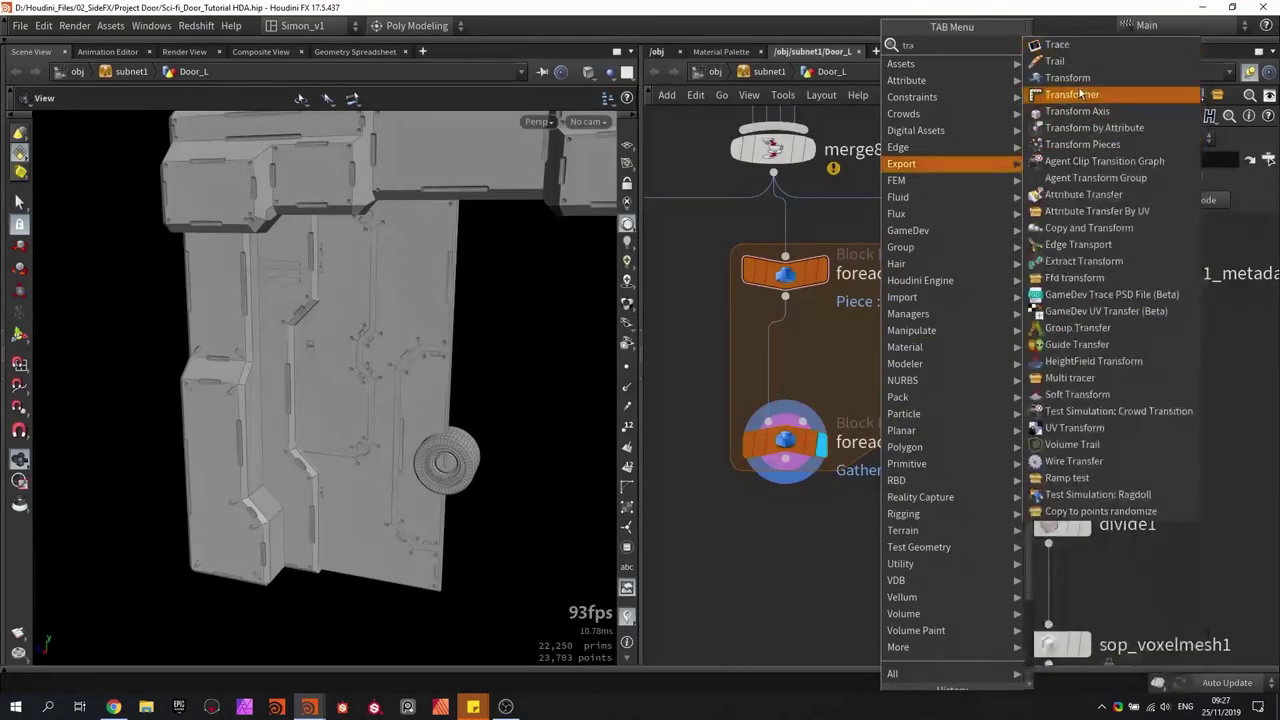
left_click(1080, 78)
left_click(758, 347)
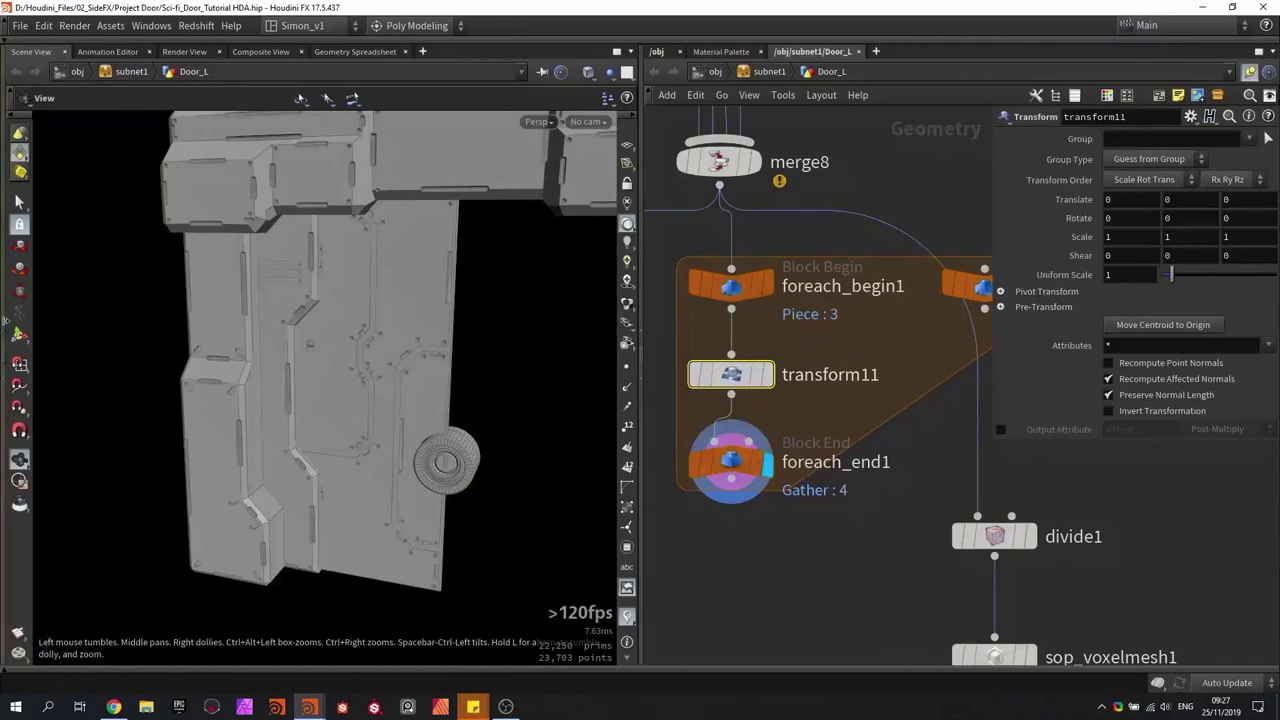
key("Return")
left_click_drag(222, 385, 336, 452, "alt")
key("ctrl+z")
Step: Drive the Transform node's X translation with the expression detail("../foreach_begin1_metadata1/", "iteration", 0)
left_click(1115, 199)
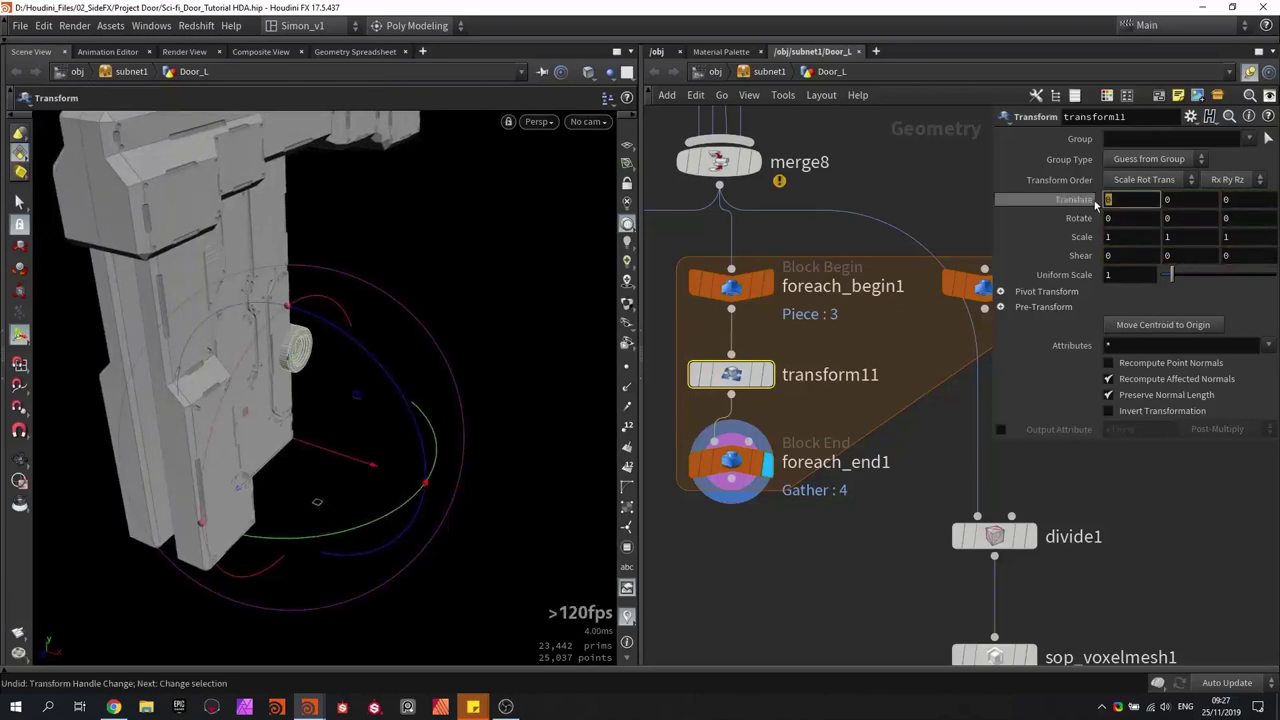
key("alt+e")
type("d")
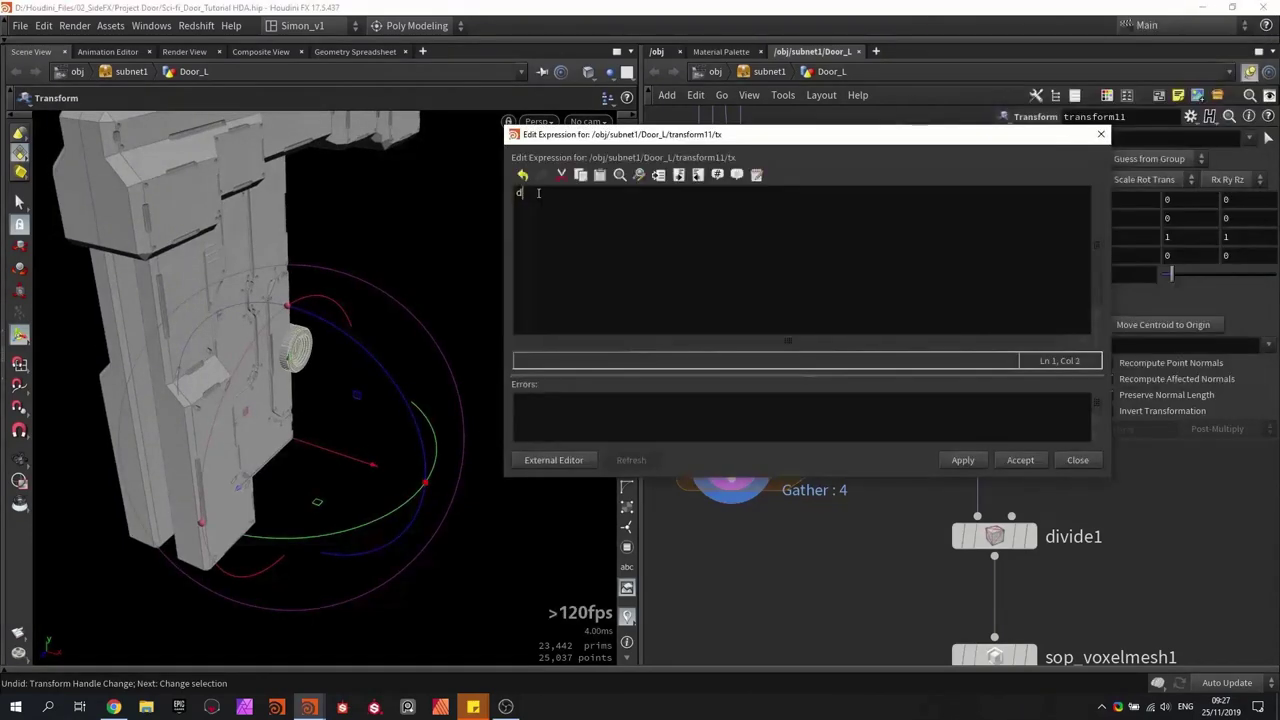
type("etail(\"")
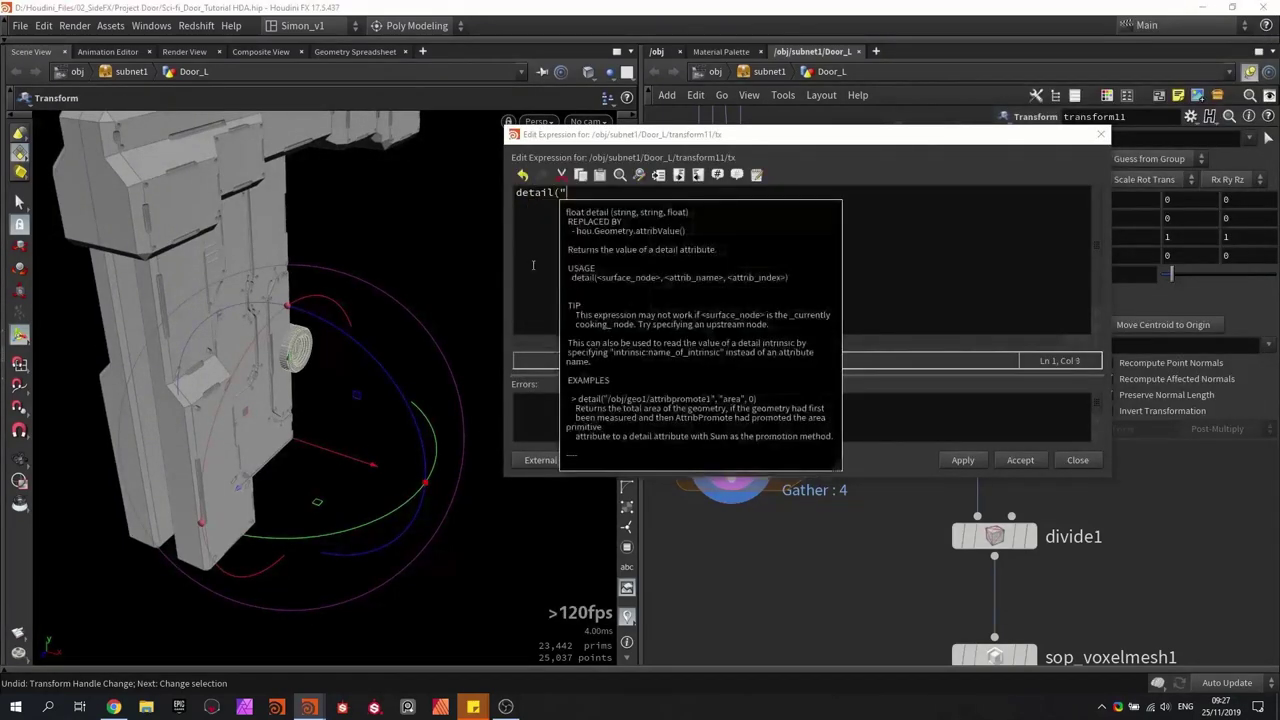
type("../")
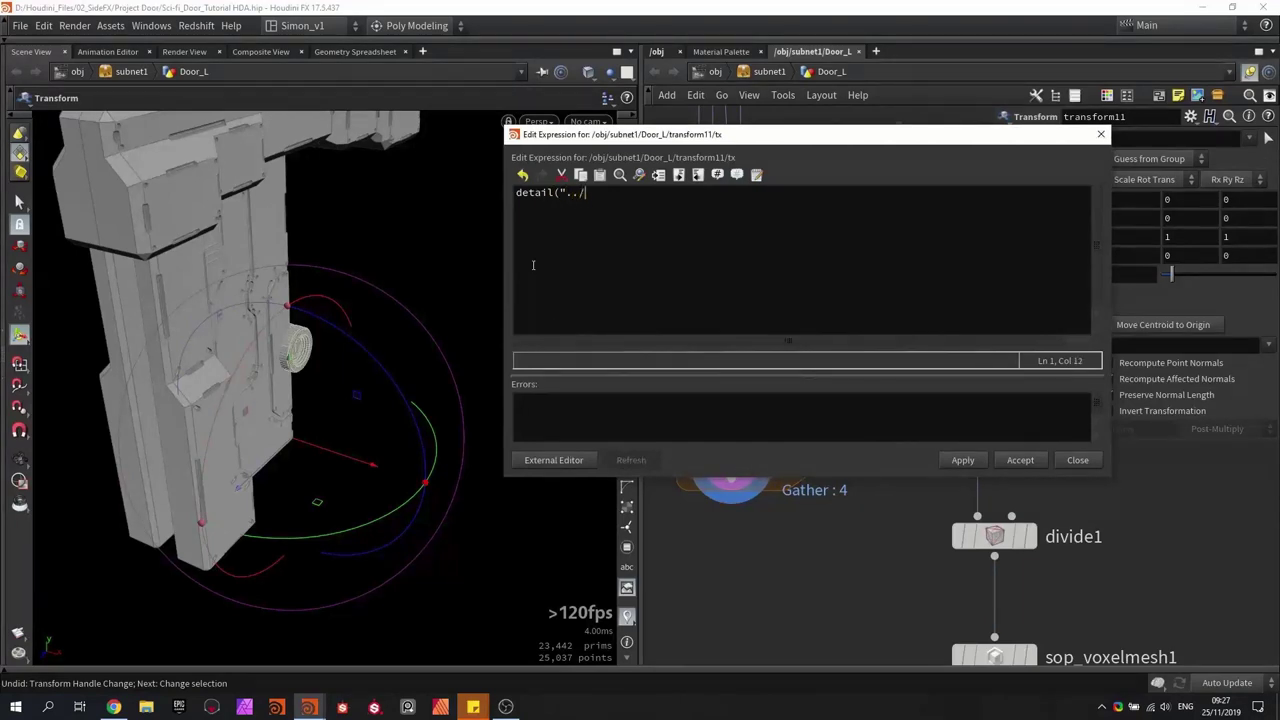
type("fo")
key("Down")
key("Return")
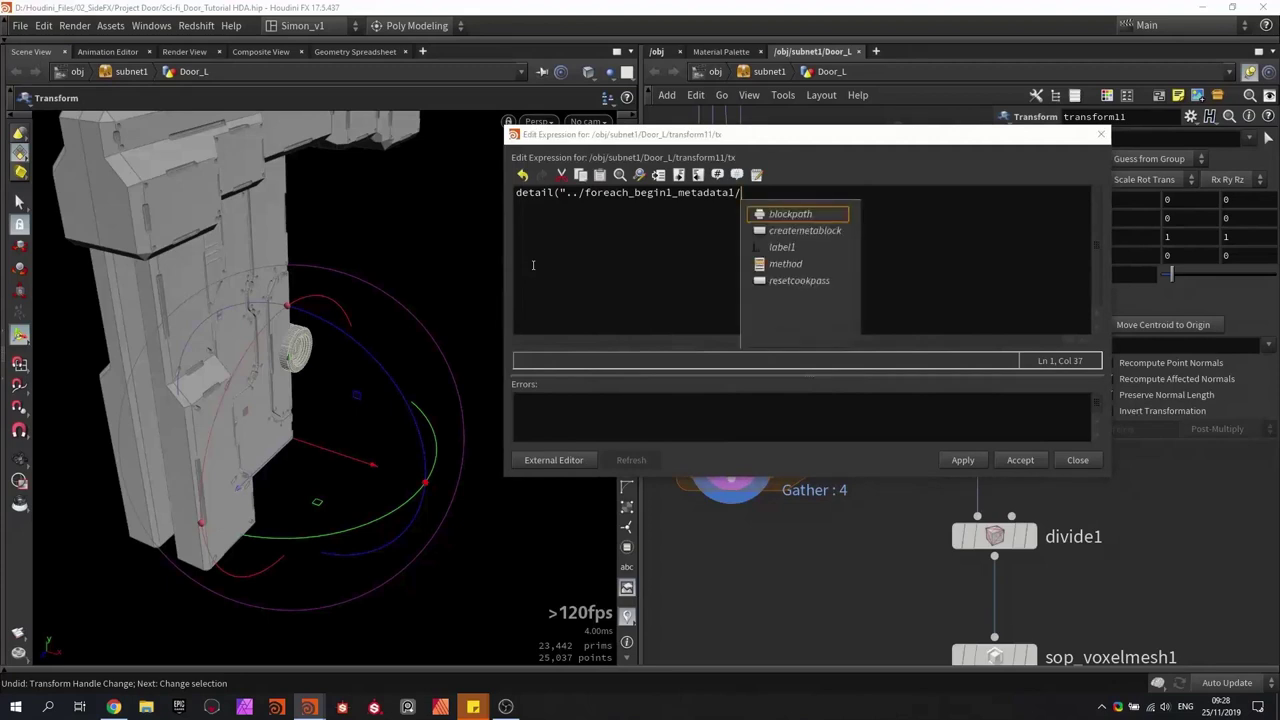
type("\", \"i")
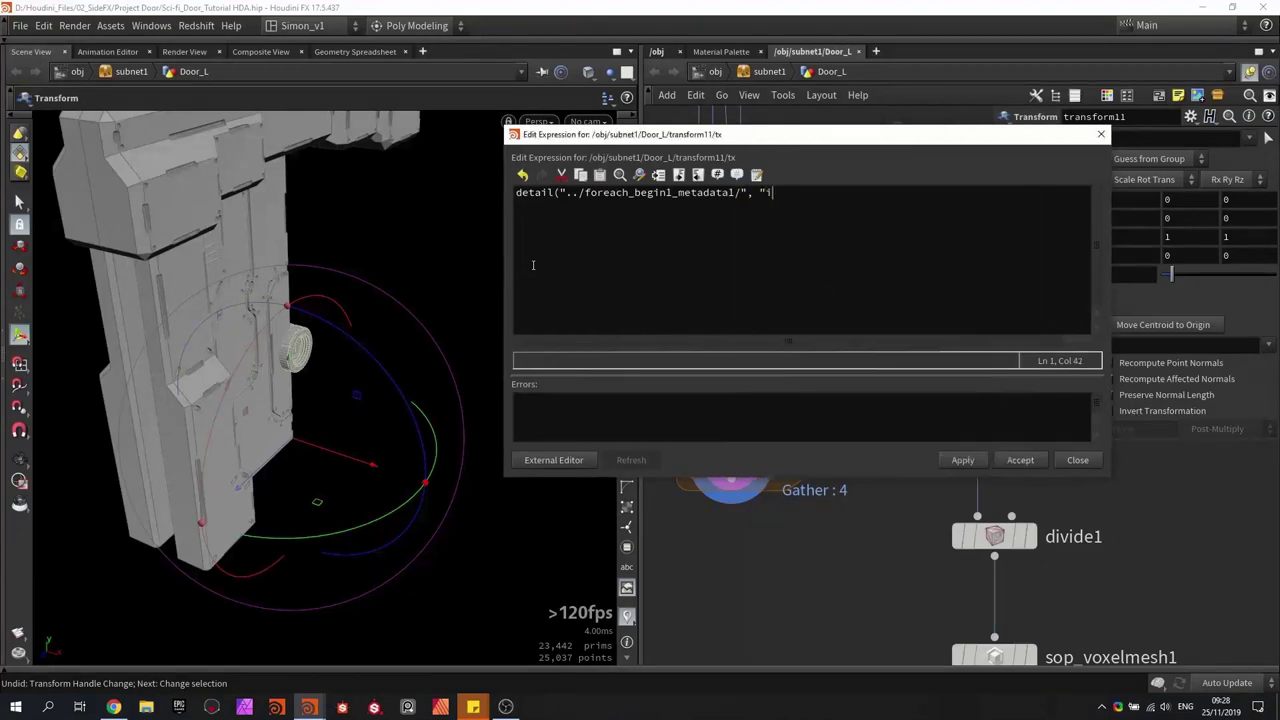
type("teration\", 0)")
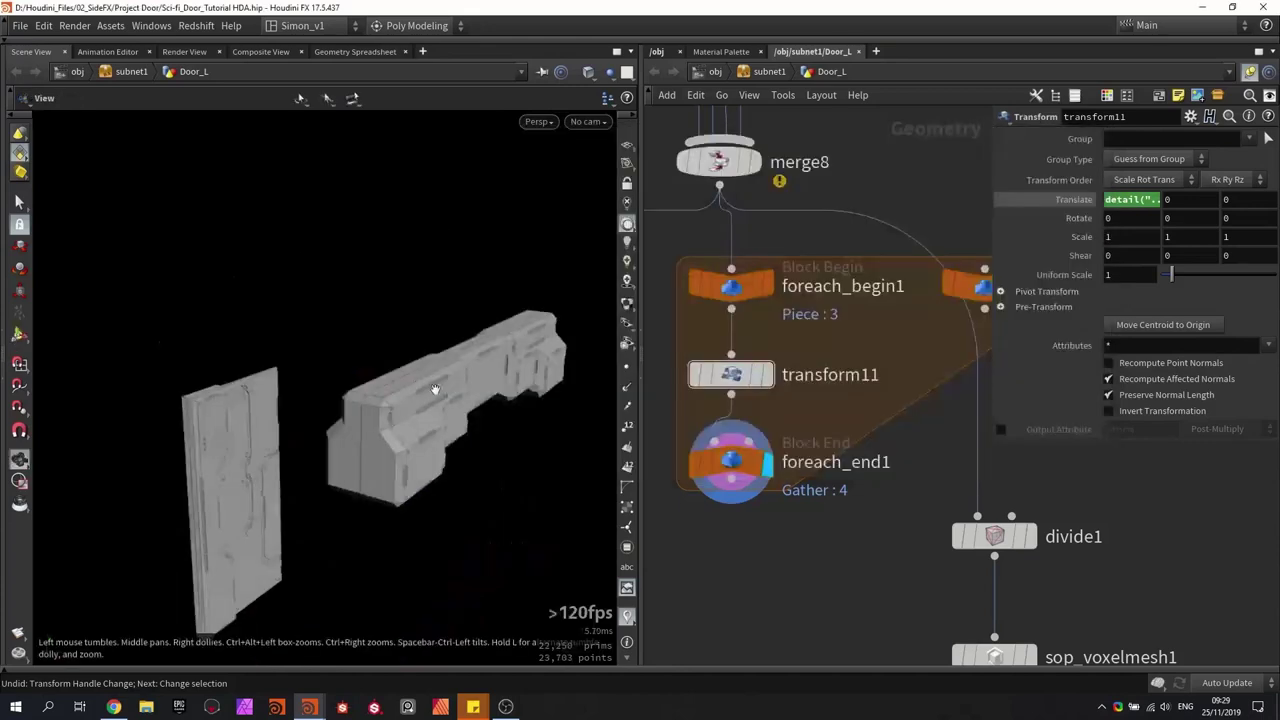
Step: Examine the separated door pieces and their voxel meshes from several angles
scroll(280, 309, "down", 6)
left_click_drag(434, 389, 337, 411, "alt")
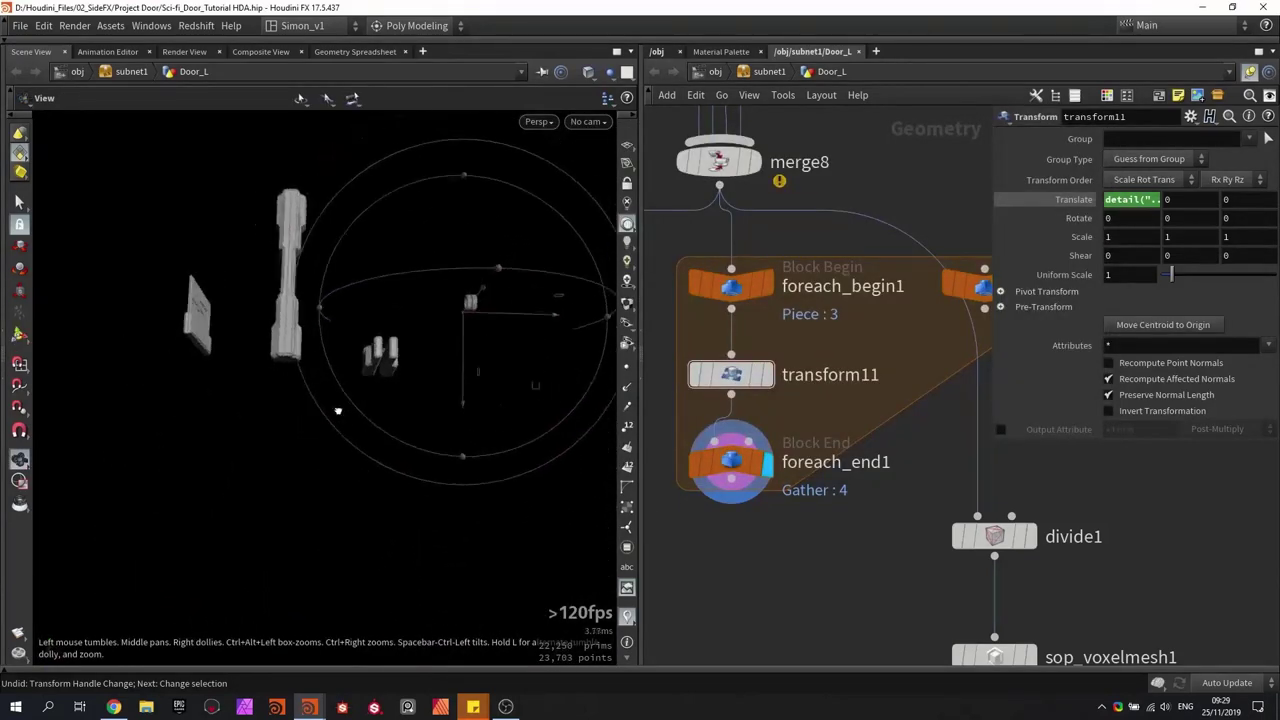
left_click_drag(500, 322, 440, 315)
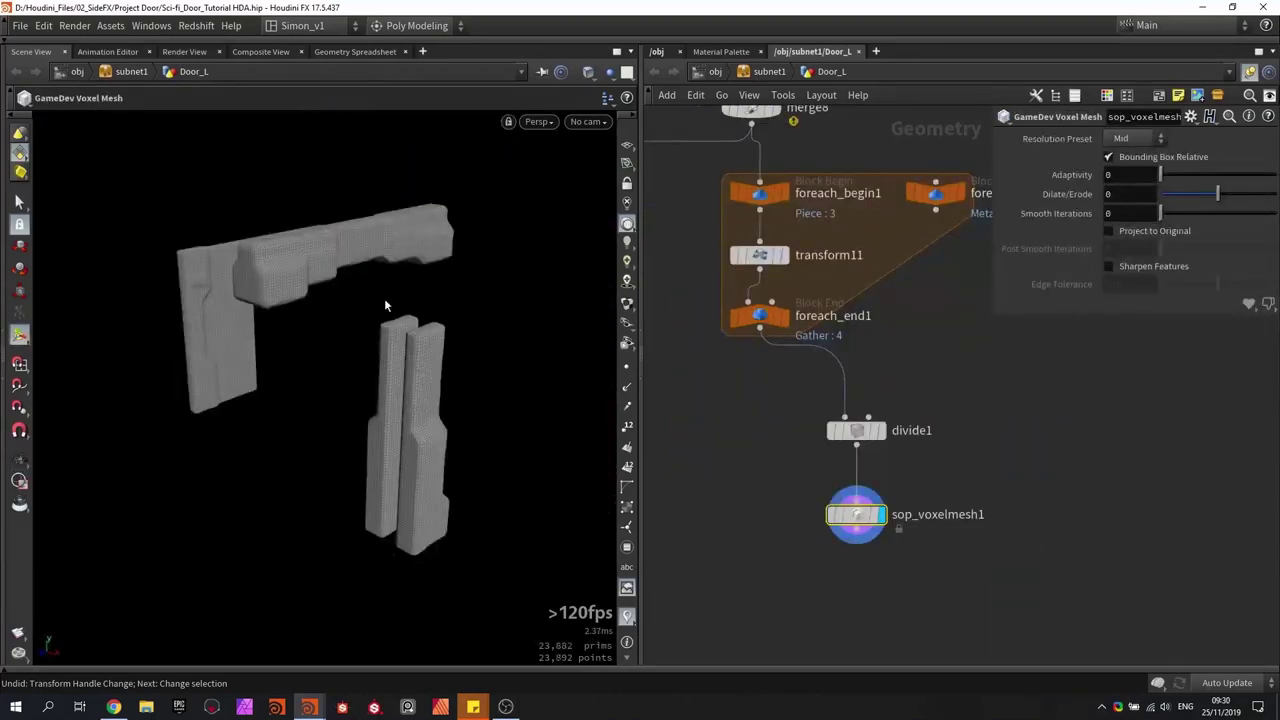
key("Escape")
left_click_drag(394, 294, 369, 366)
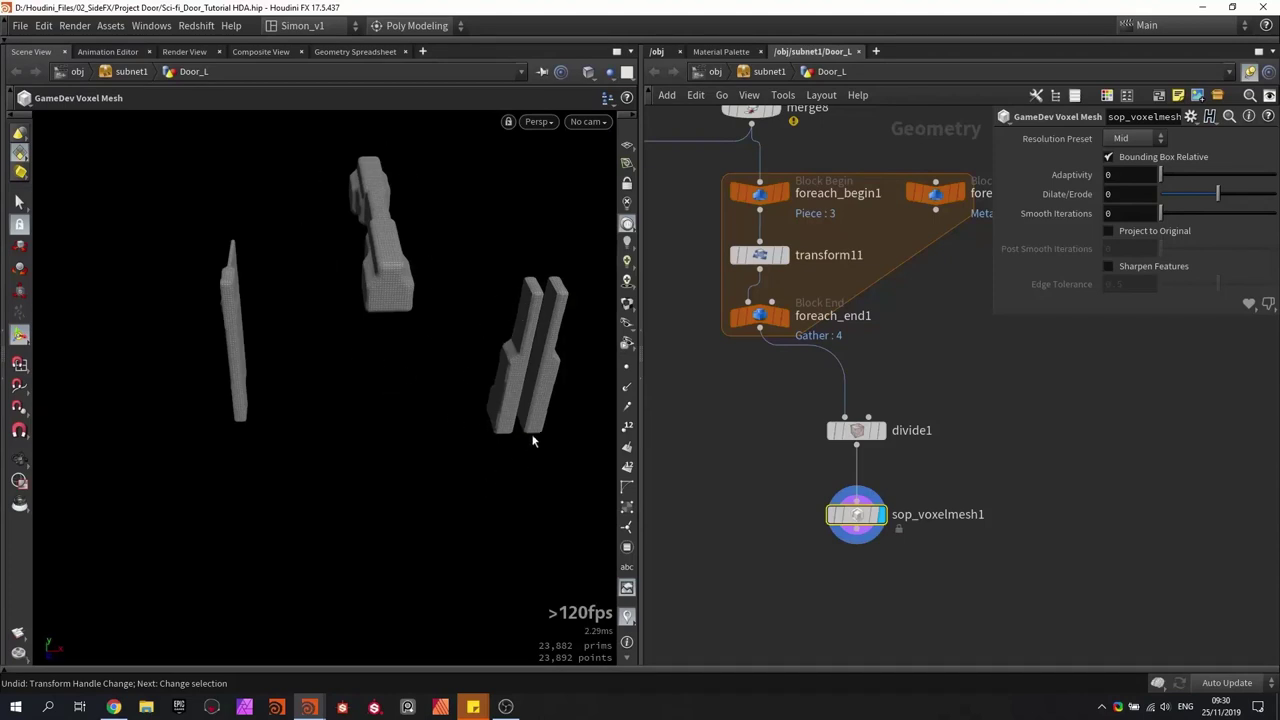
key("space")
left_click_drag(533, 440, 364, 239)
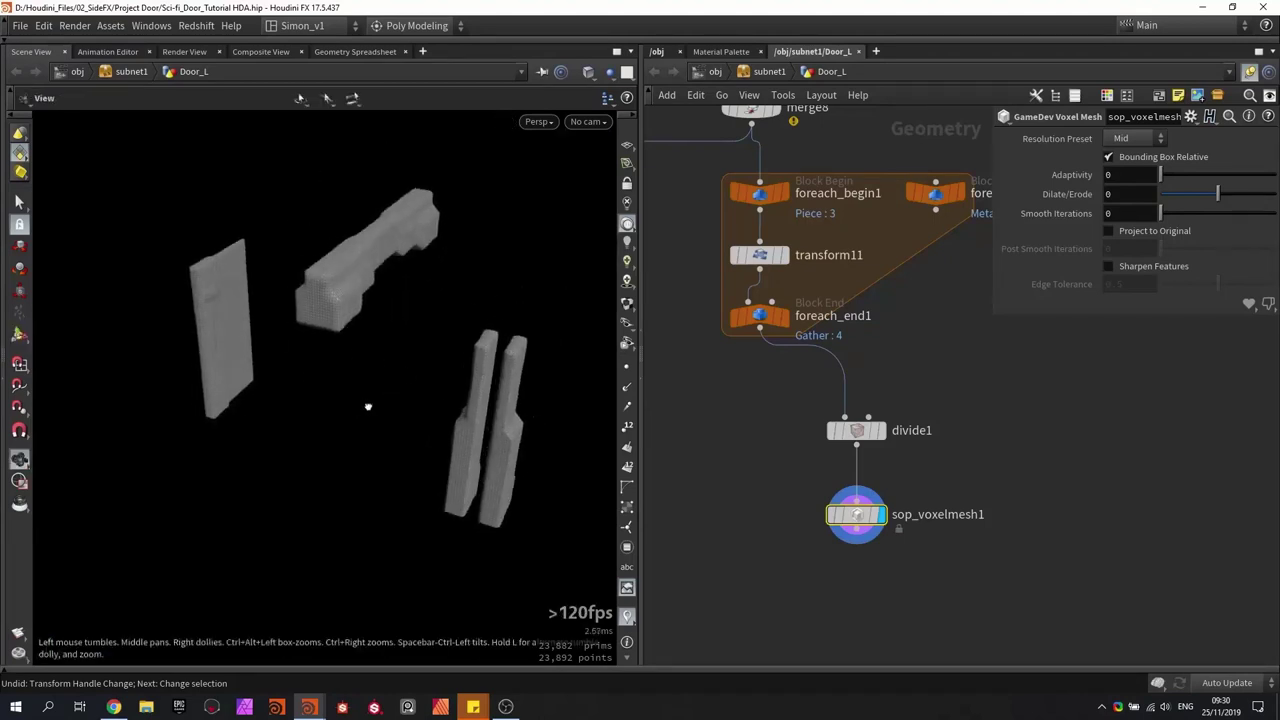
left_click_drag(368, 407, 304, 367)
key("space")
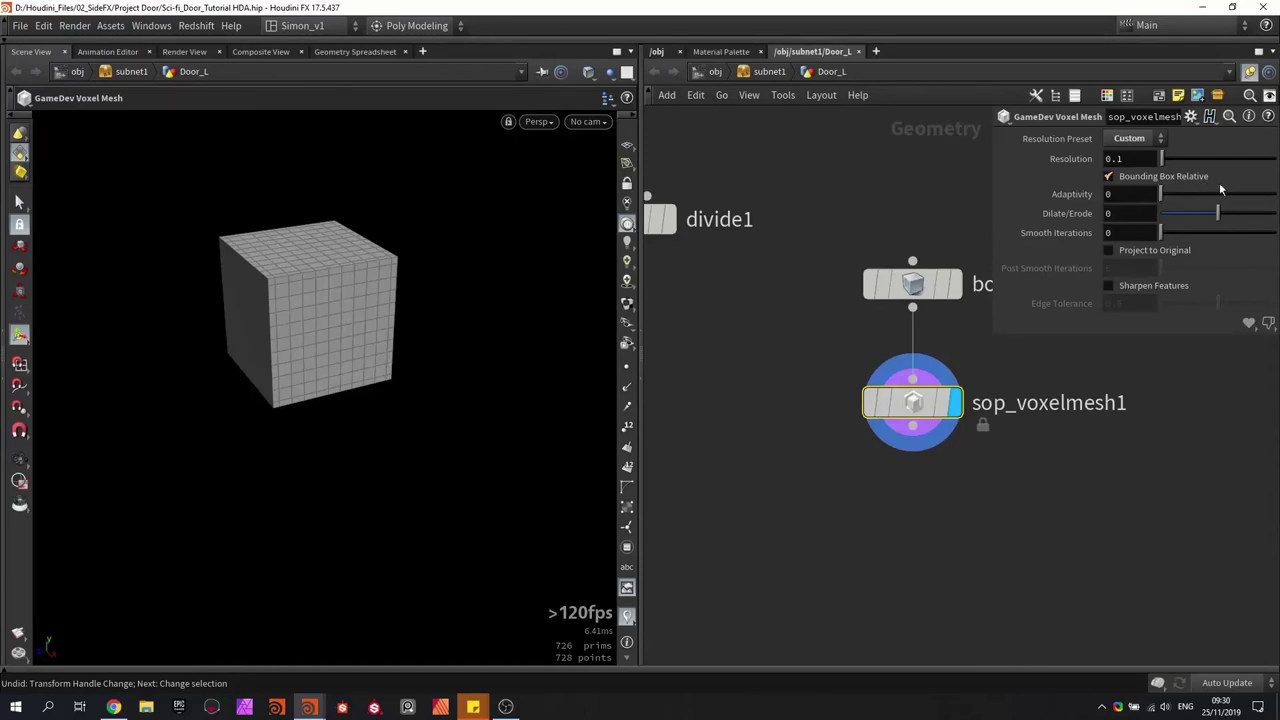
Step: Resize the test box feeding sop_voxelmesh1 to a long slab about 0.41 × 1 × 3.61
left_click(912, 284)
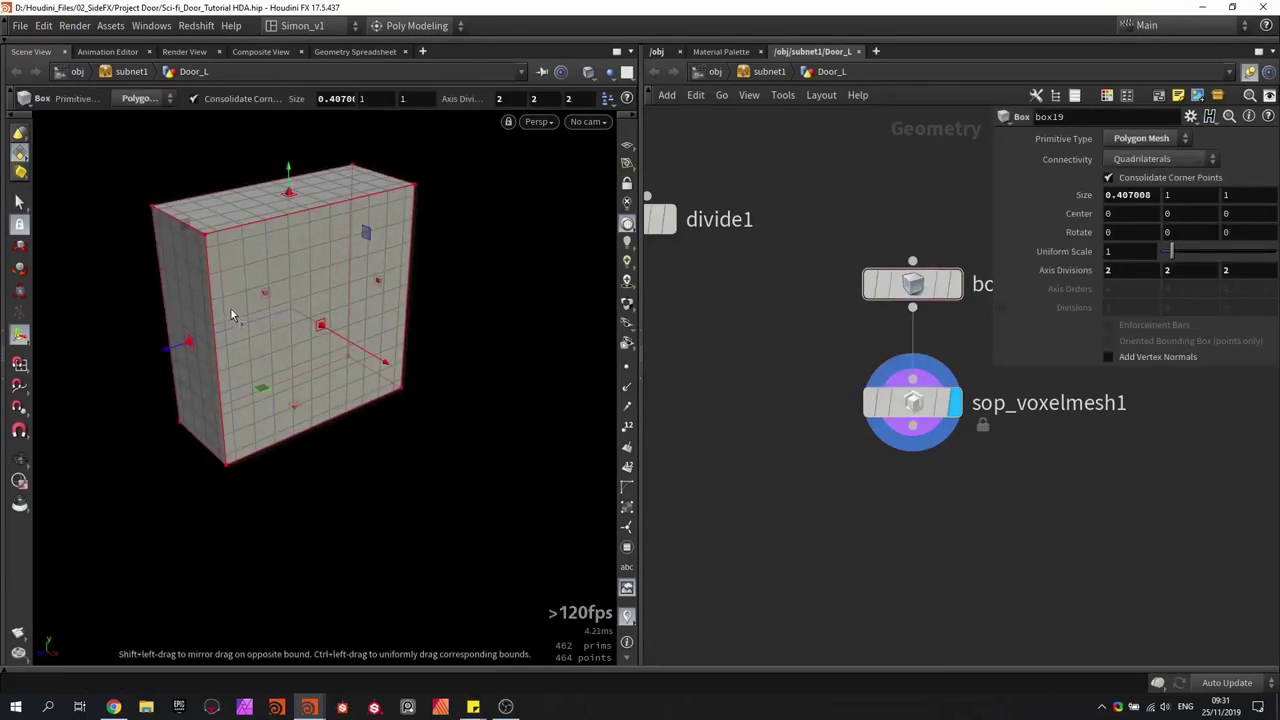
key("Escape")
left_click_drag(220, 309, 107, 403)
key("Return")
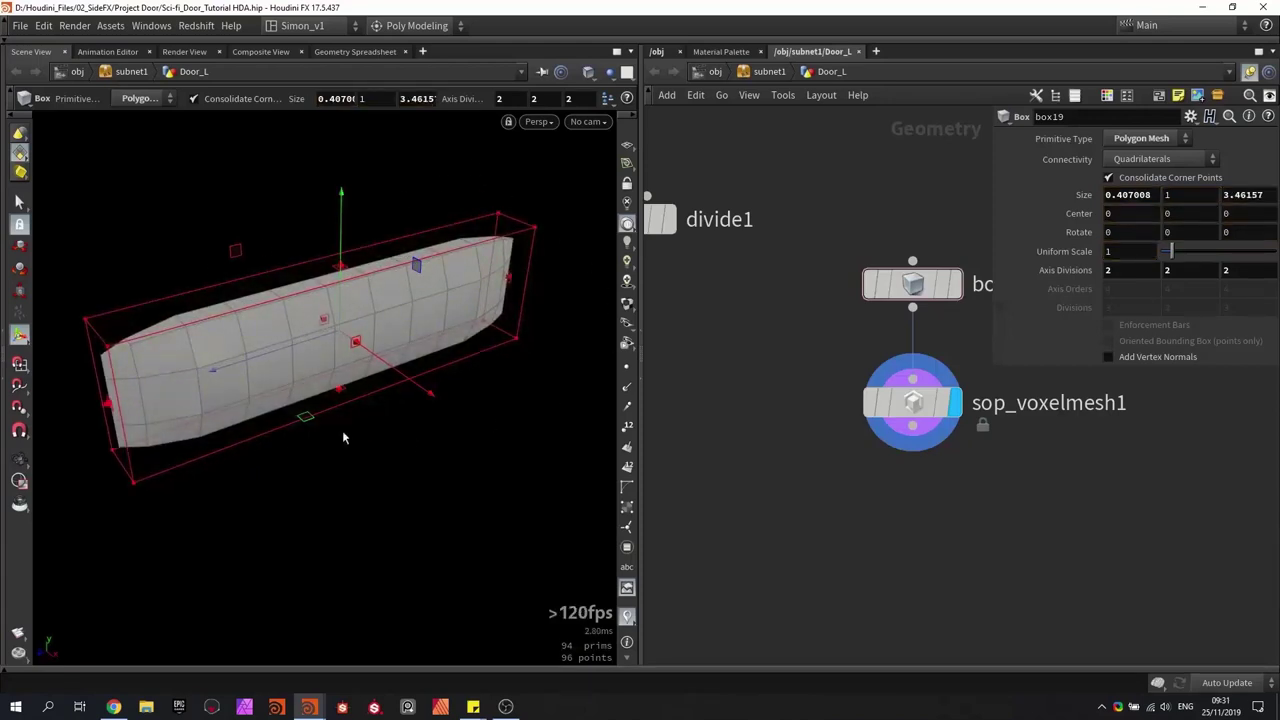
left_click_drag(294, 315, 97, 390)
left_click_drag(220, 390, 266, 354, "alt")
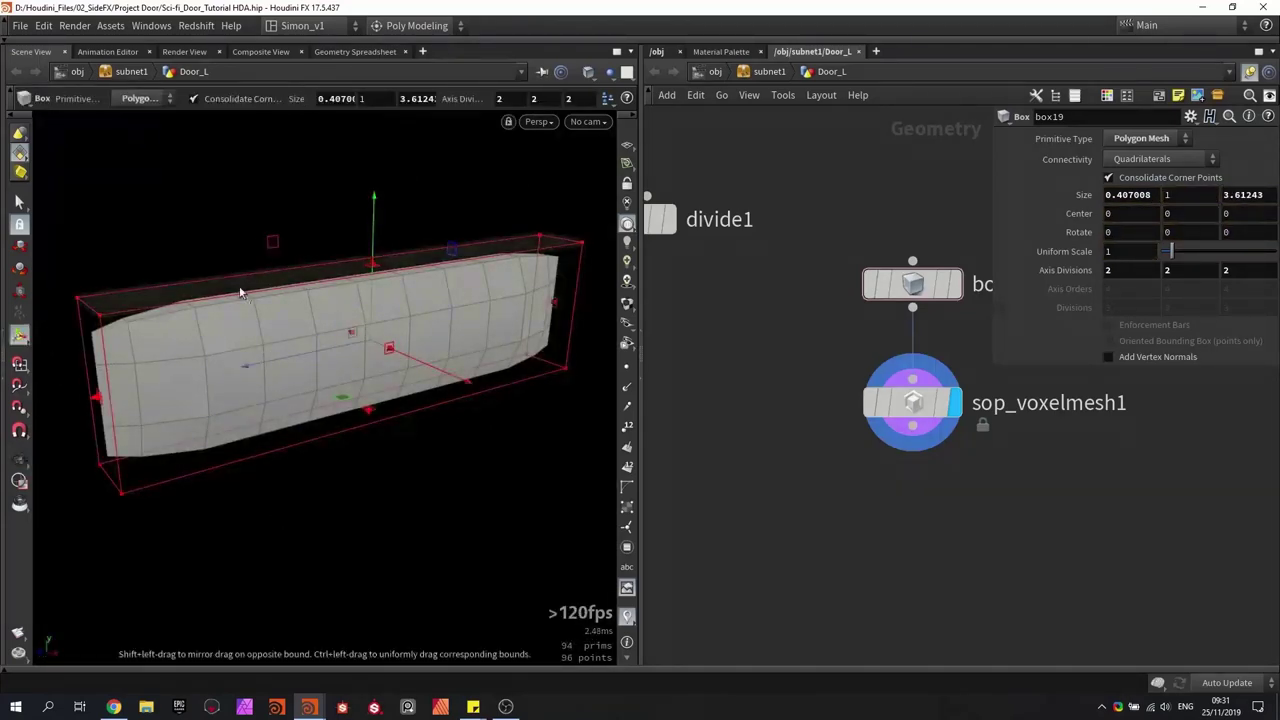
left_click_drag(363, 366, 330, 372)
key("Return")
Step: Turn off Bounding Box Relative on sop_voxelmesh1 and try resizing the test box again
left_click(912, 402)
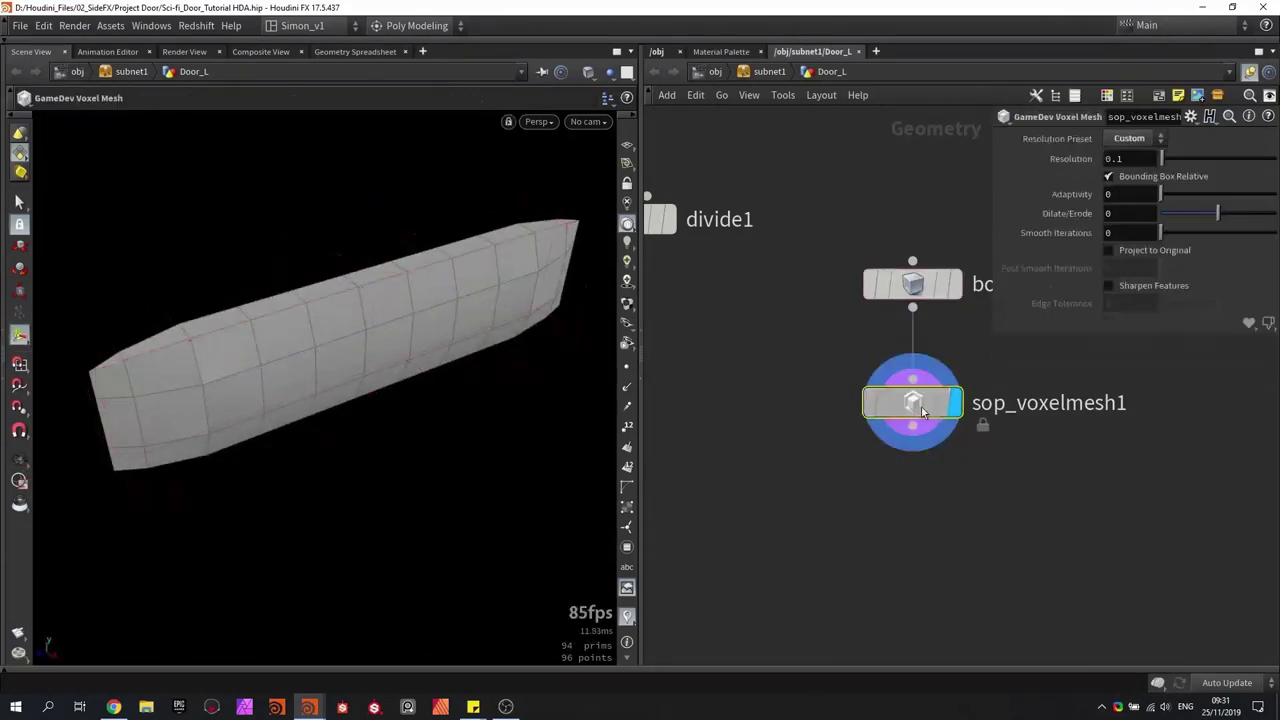
left_click(1140, 175)
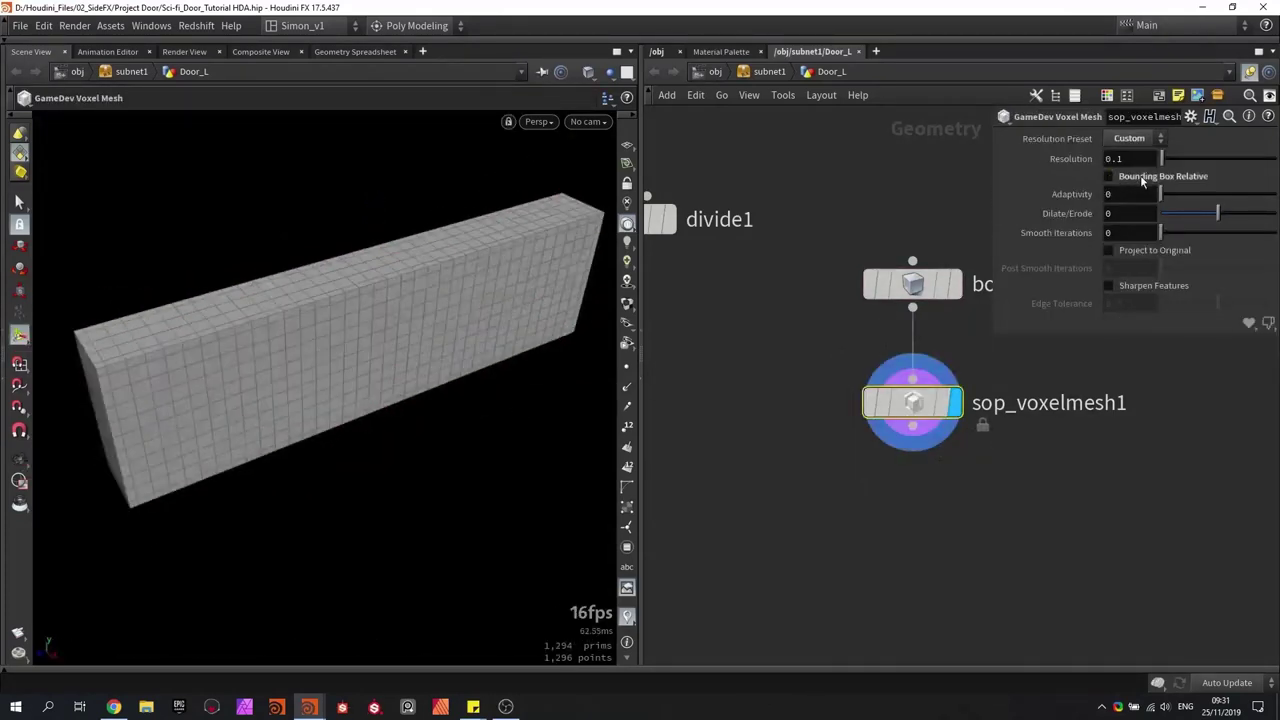
left_click(887, 283)
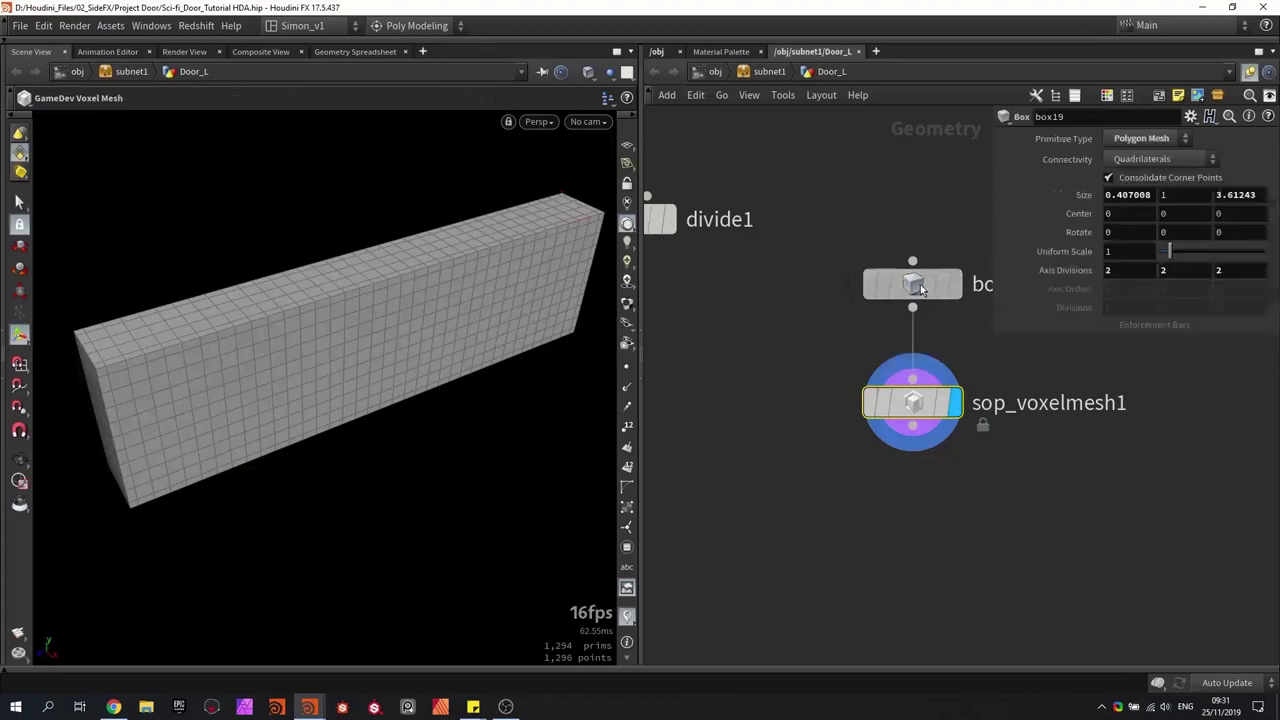
key("Return")
left_click_drag(154, 414, 224, 320)
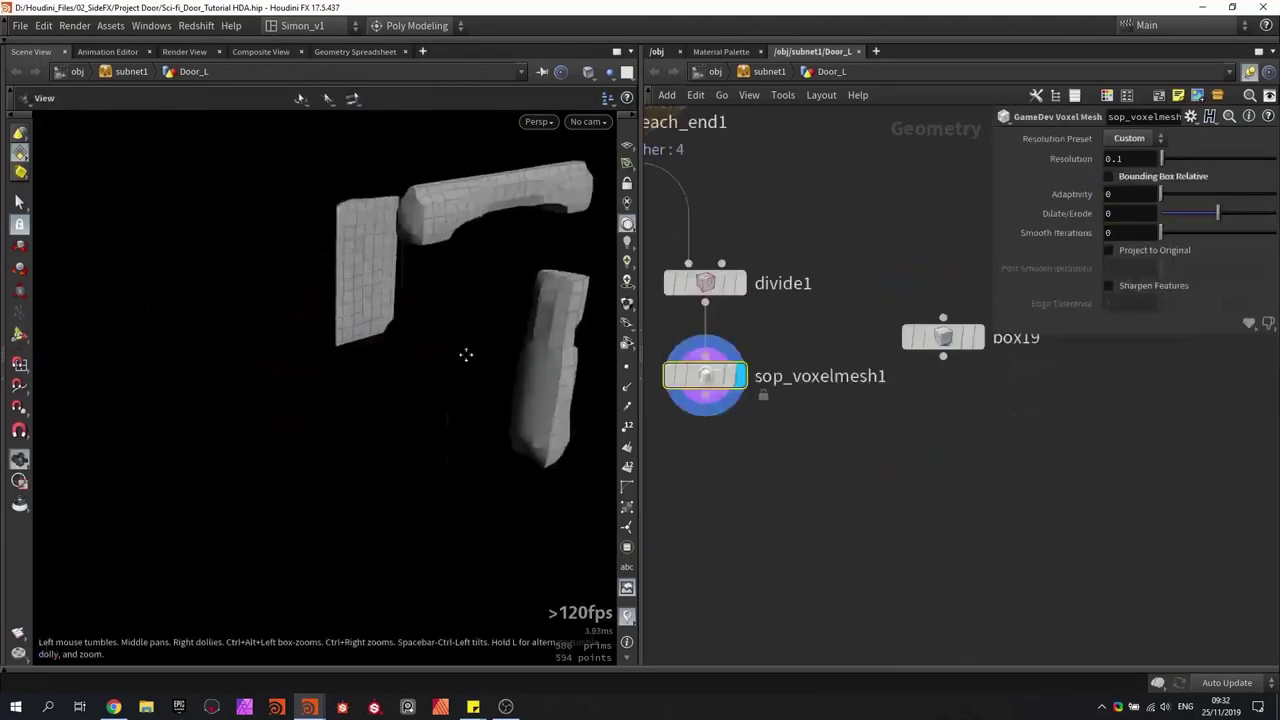
Step: Examine the surface detail of the door pieces' voxel meshes at a resolution of 0.003 from several angles
middle_click_drag(466, 355, 402, 376, "alt")
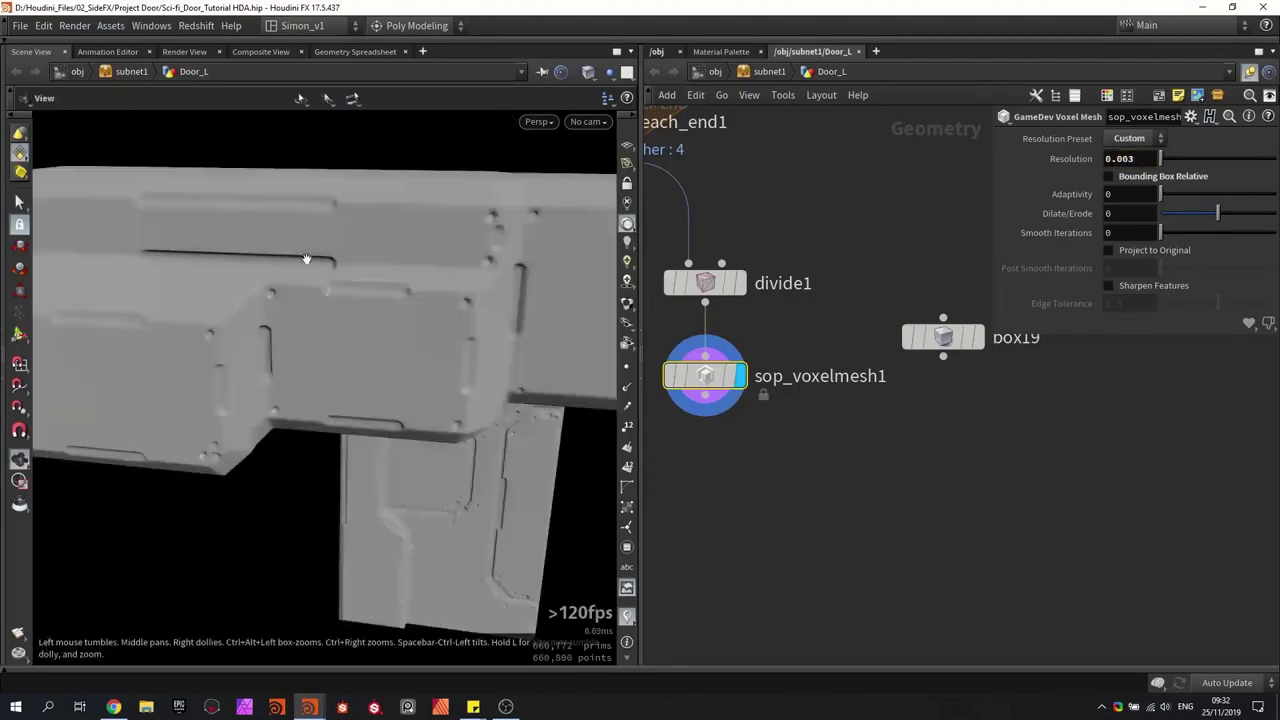
left_click_drag(306, 266, 395, 372)
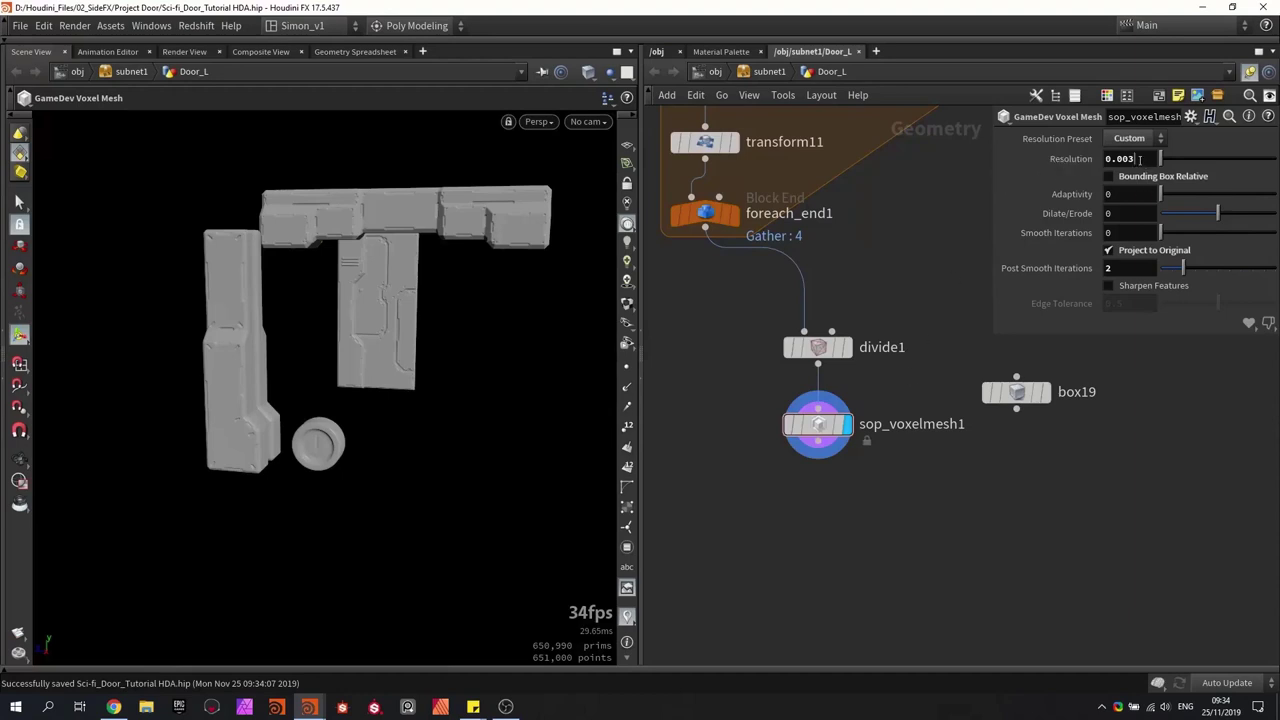
left_click(1139, 160)
mouse_move(385, 412)
left_mouse_down("alt")
mouse_move(431, 411)
mouse_move(403, 375)
mouse_move(396, 389)
left_mouse_up("alt")
scroll(414, 381, "up", 4)
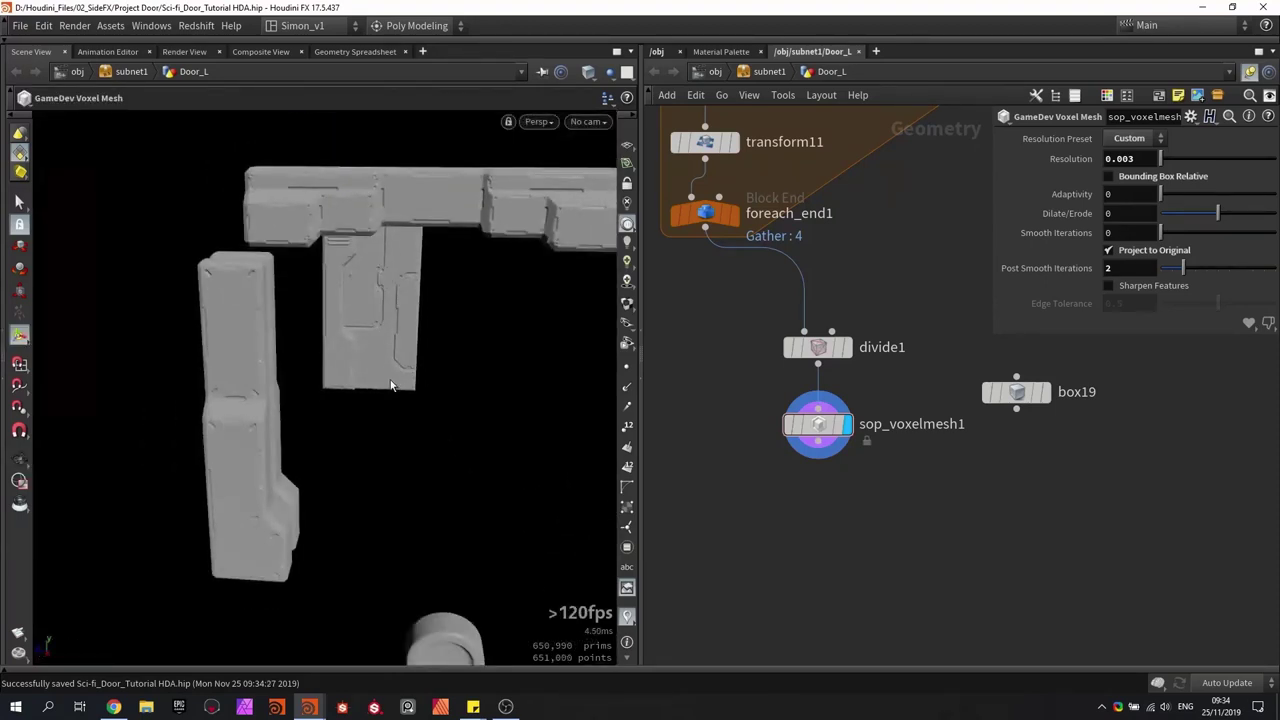
left_click_drag(422, 345, 366, 366, "alt")
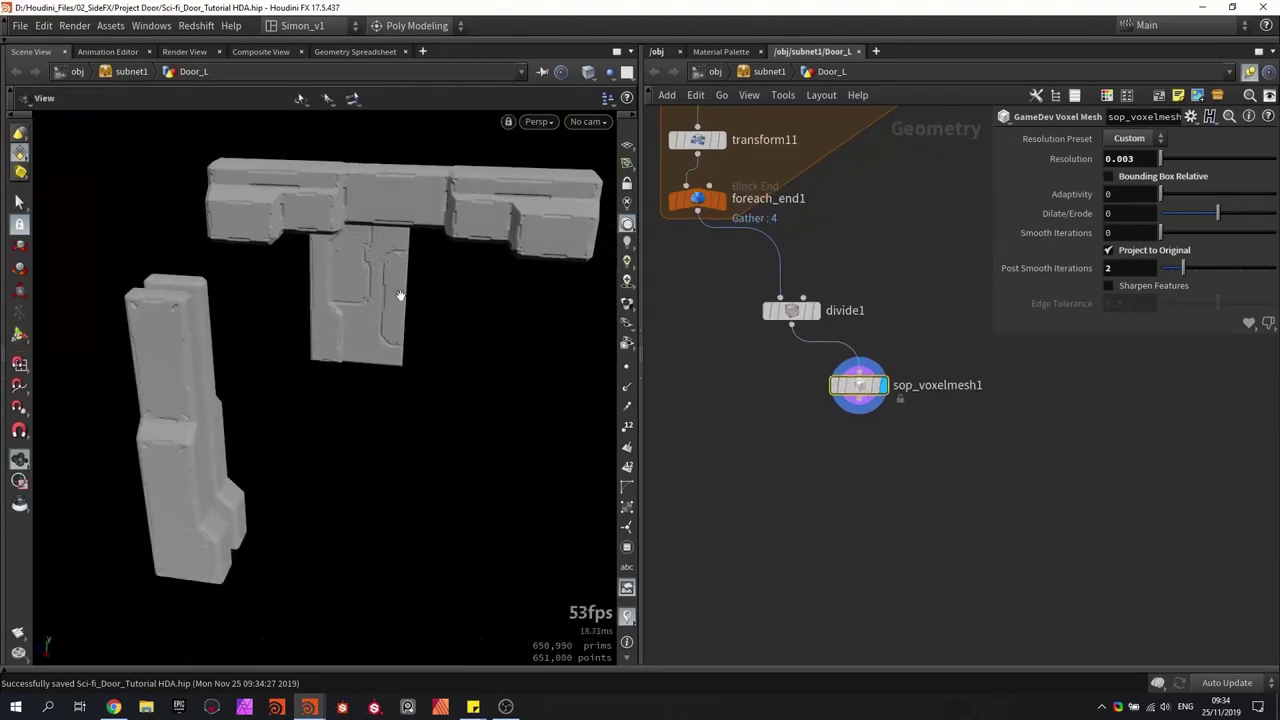
mouse_move(398, 294)
left_mouse_down("alt")
mouse_move(391, 282)
mouse_move(357, 294)
mouse_move(383, 298)
left_mouse_up("alt")
scroll(383, 298, "down", 2, "alt")
scroll(383, 298, "up", 2, "alt")
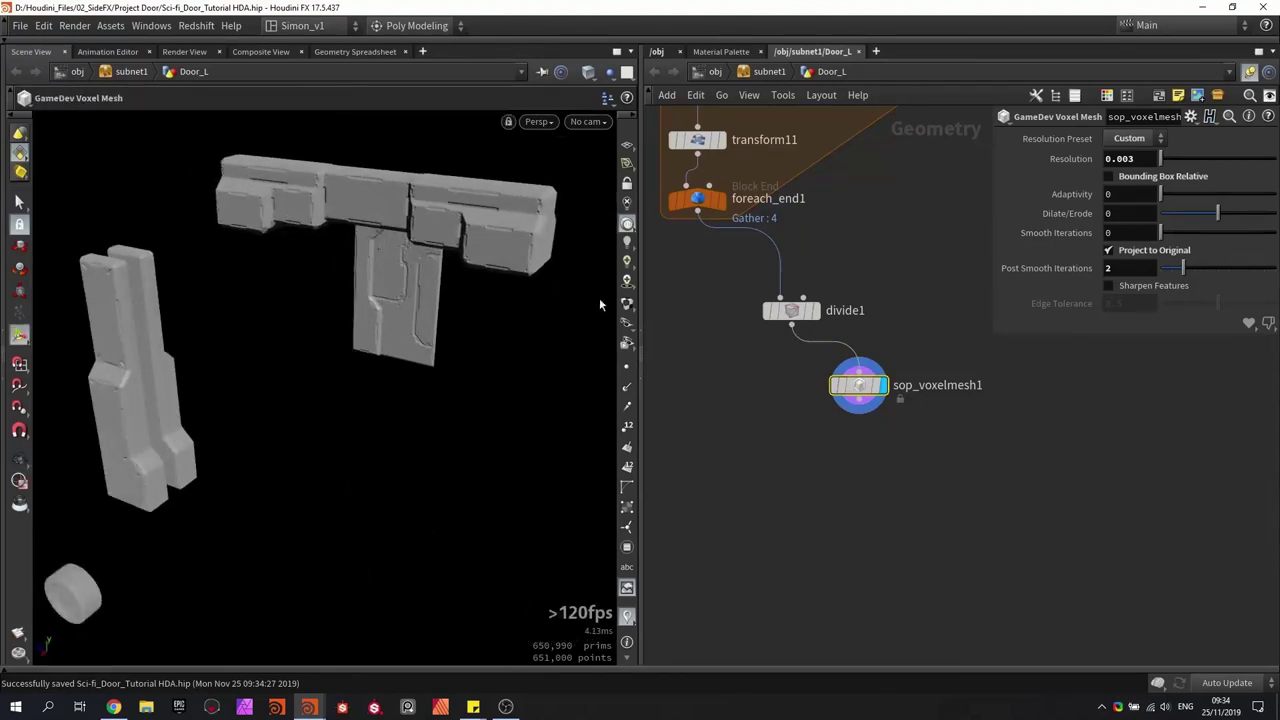
key("l")
left_click_drag(386, 323, 395, 258, "alt")
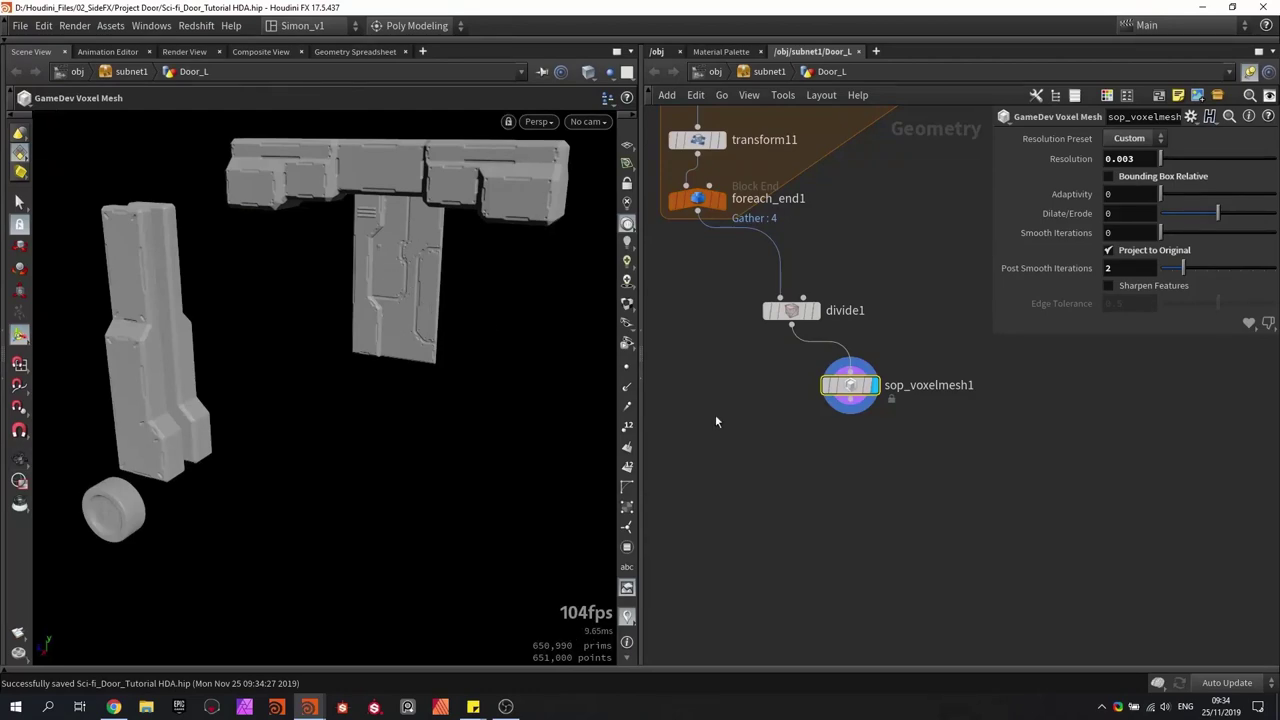
Step: Add a Split node after divide1 and set its group to panels
key("Tab")
type("swi")
key("Return")
left_click(755, 412)
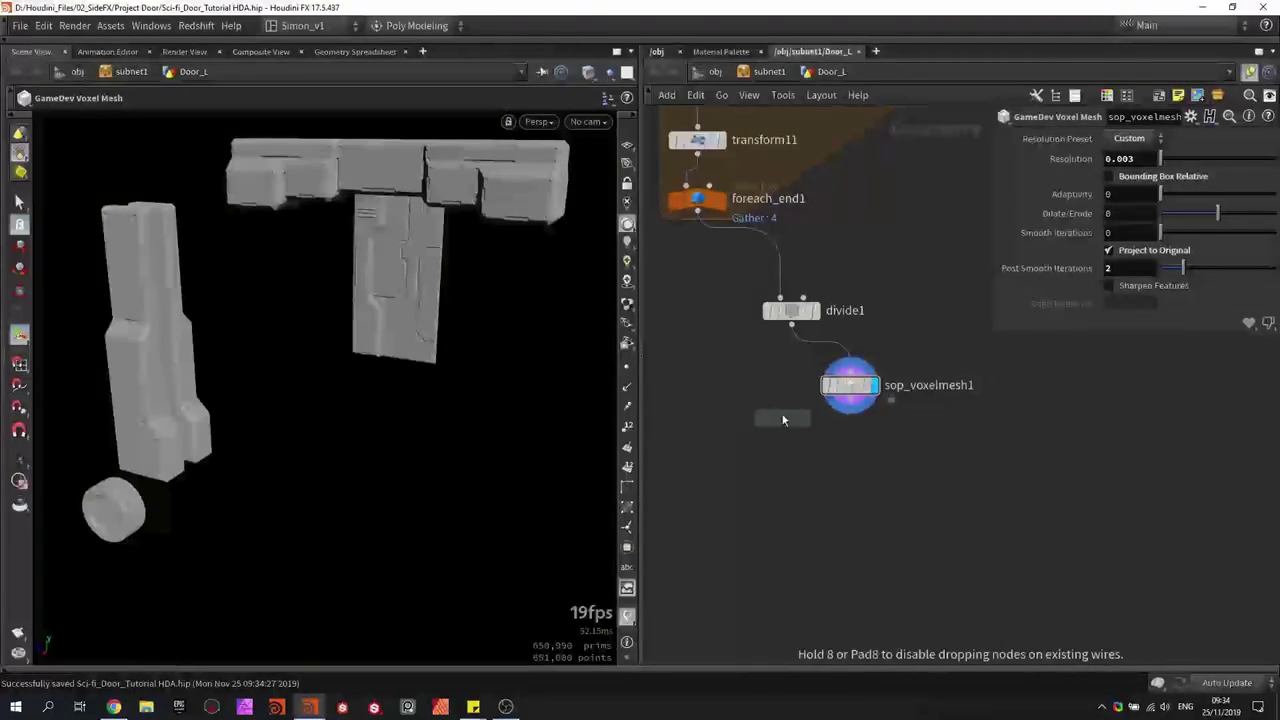
scroll(790, 300, "up", 3)
left_click(819, 412)
left_click(1248, 139)
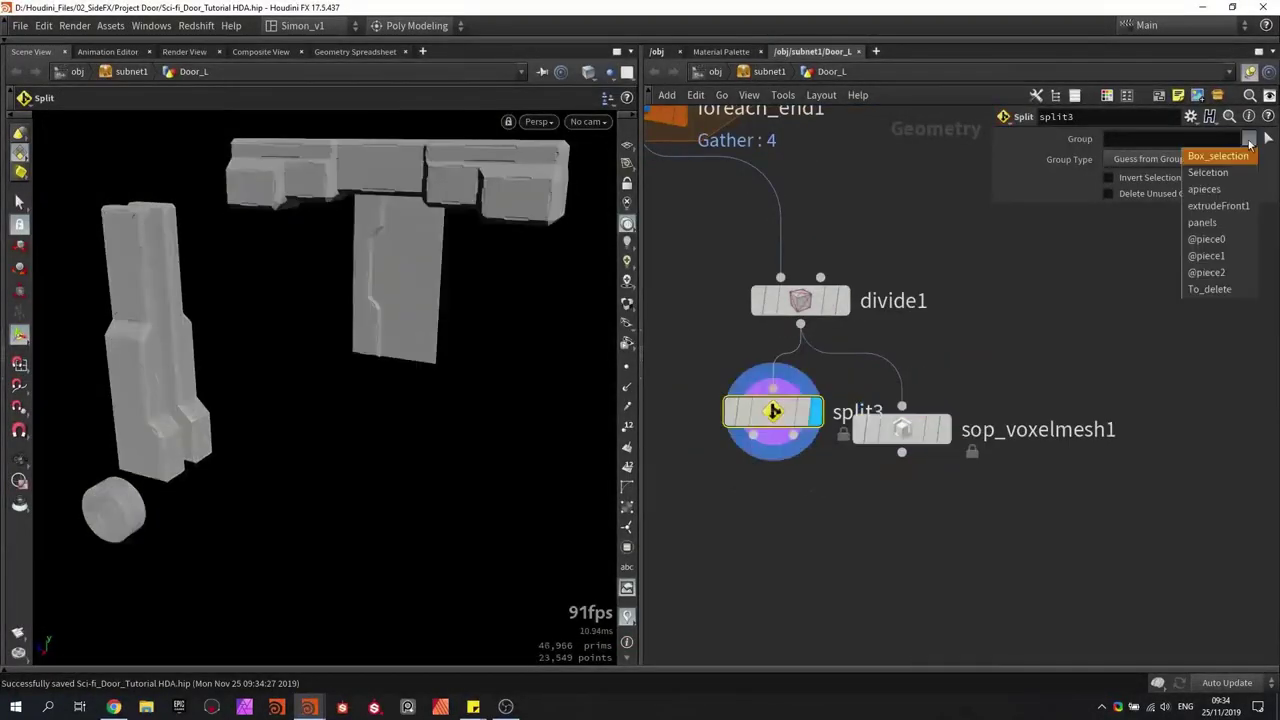
left_click(1203, 222)
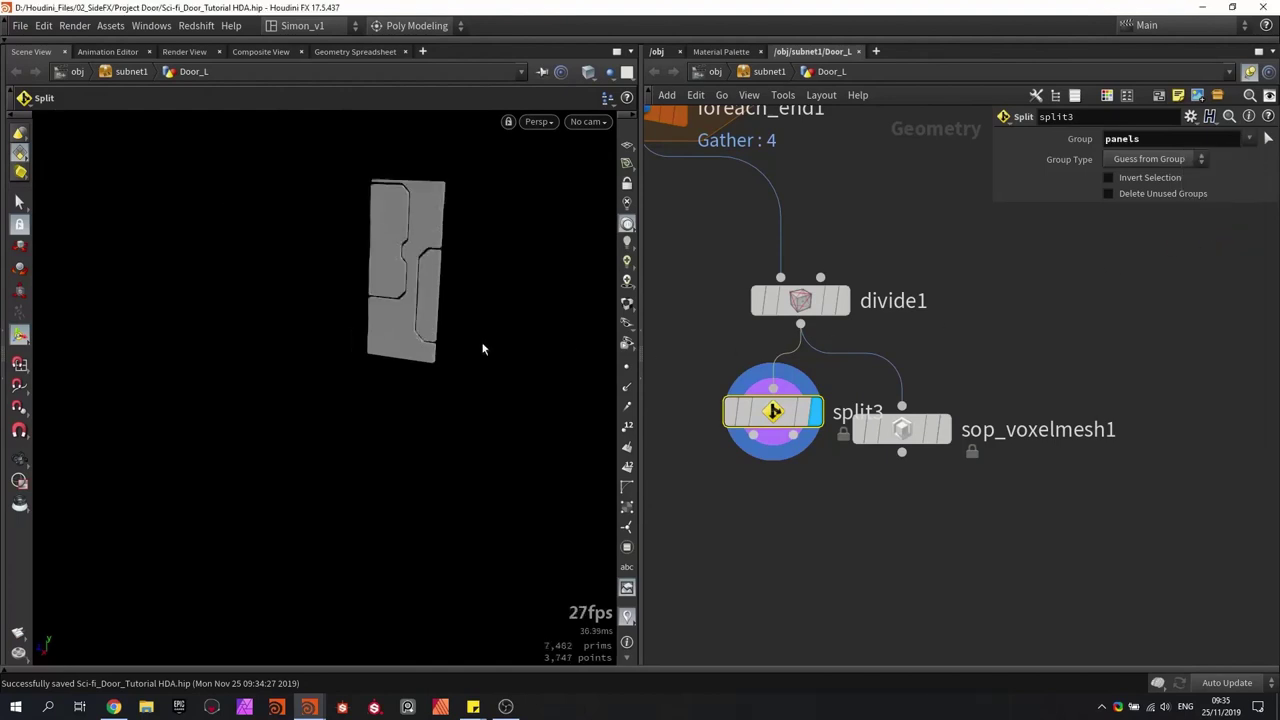
Step: Feed sop_voxelmesh1 from the Split node's second output and attach a displayed copy of it to the first output
left_click_drag(483, 348, 420, 283, "alt")
scroll(382, 222, "up", 6)
left_click_drag(382, 222, 340, 240, "alt")
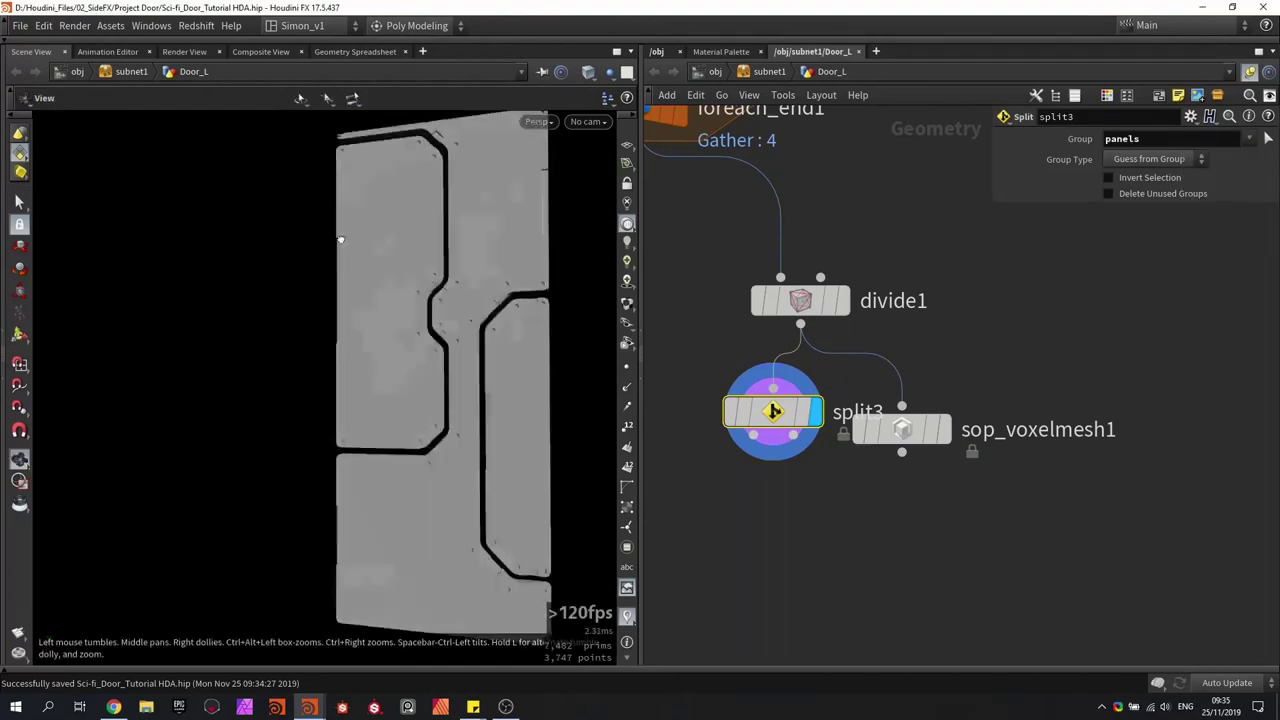
left_click_drag(340, 240, 309, 236, "alt")
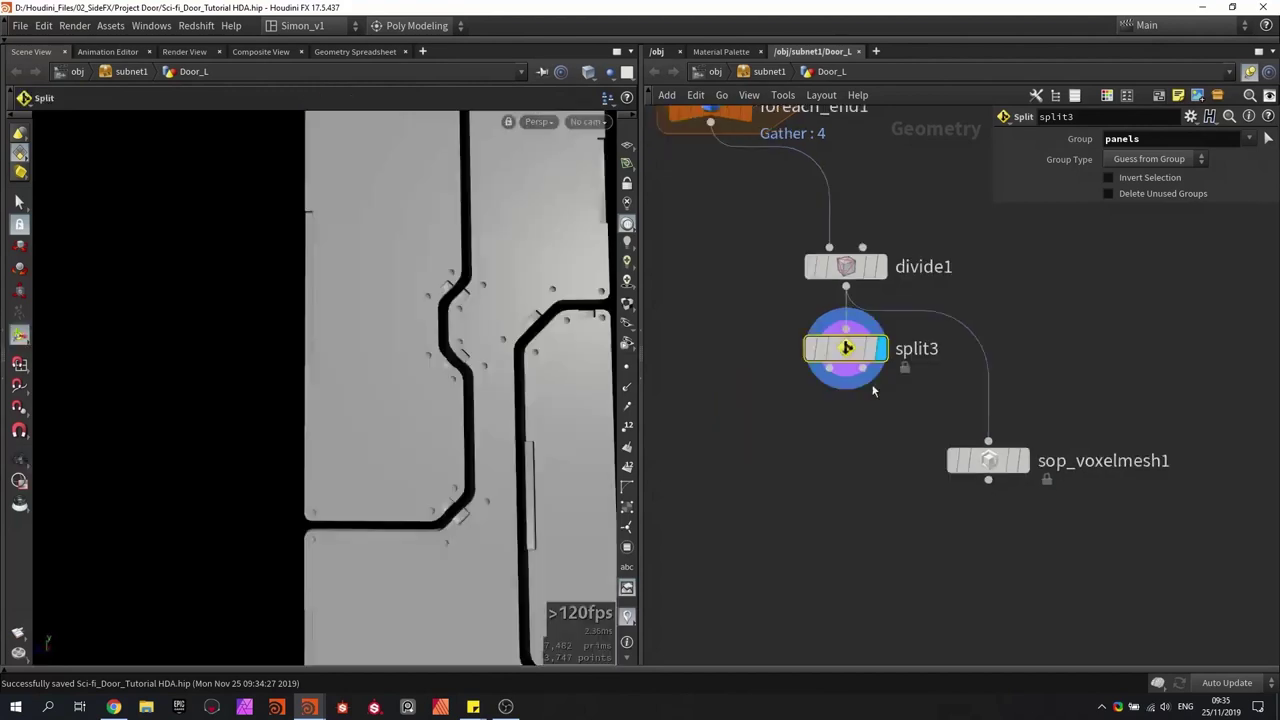
left_click_drag(863, 369, 786, 452)
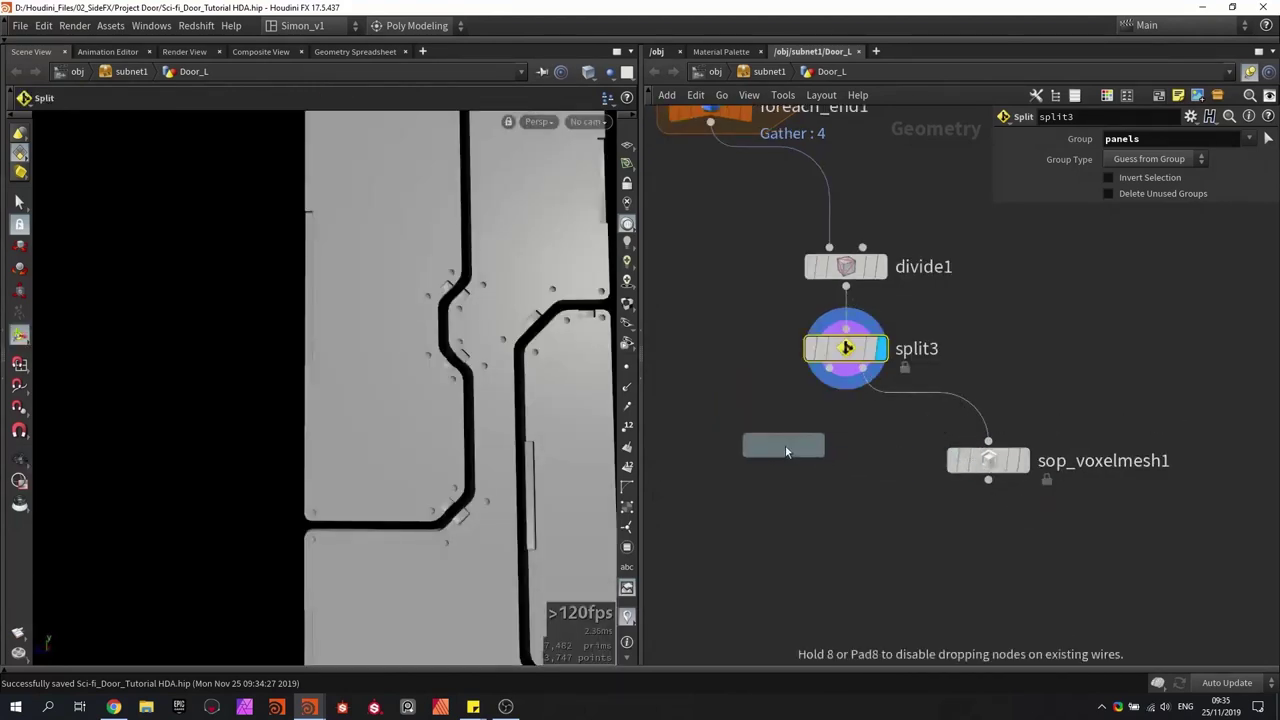
left_click(830, 373)
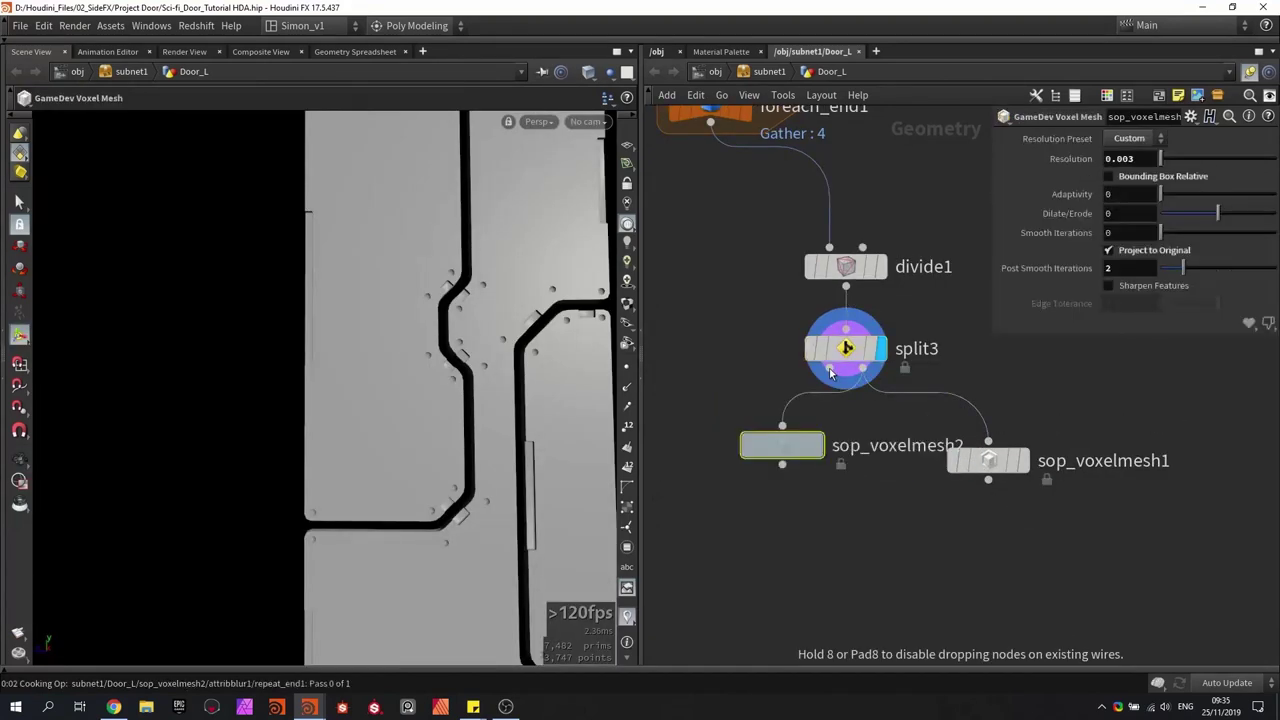
left_click_drag(846, 371, 783, 410)
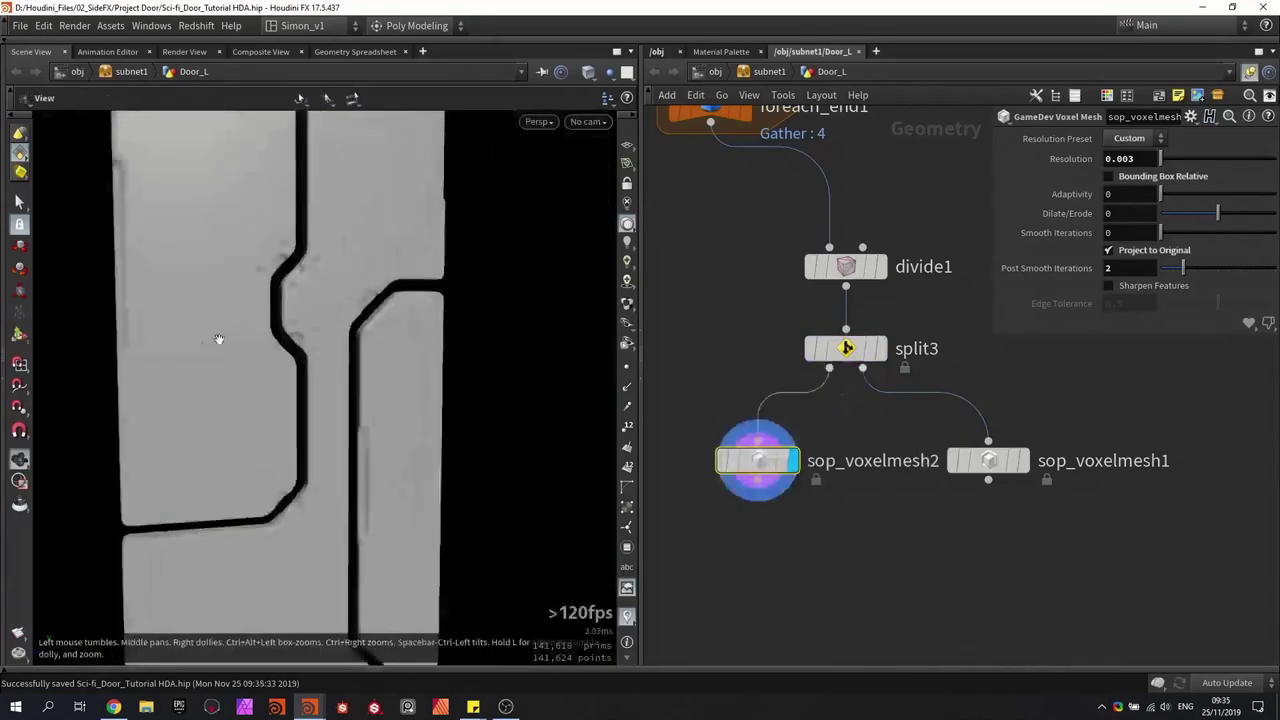
left_click_drag(217, 340, 318, 334, "alt")
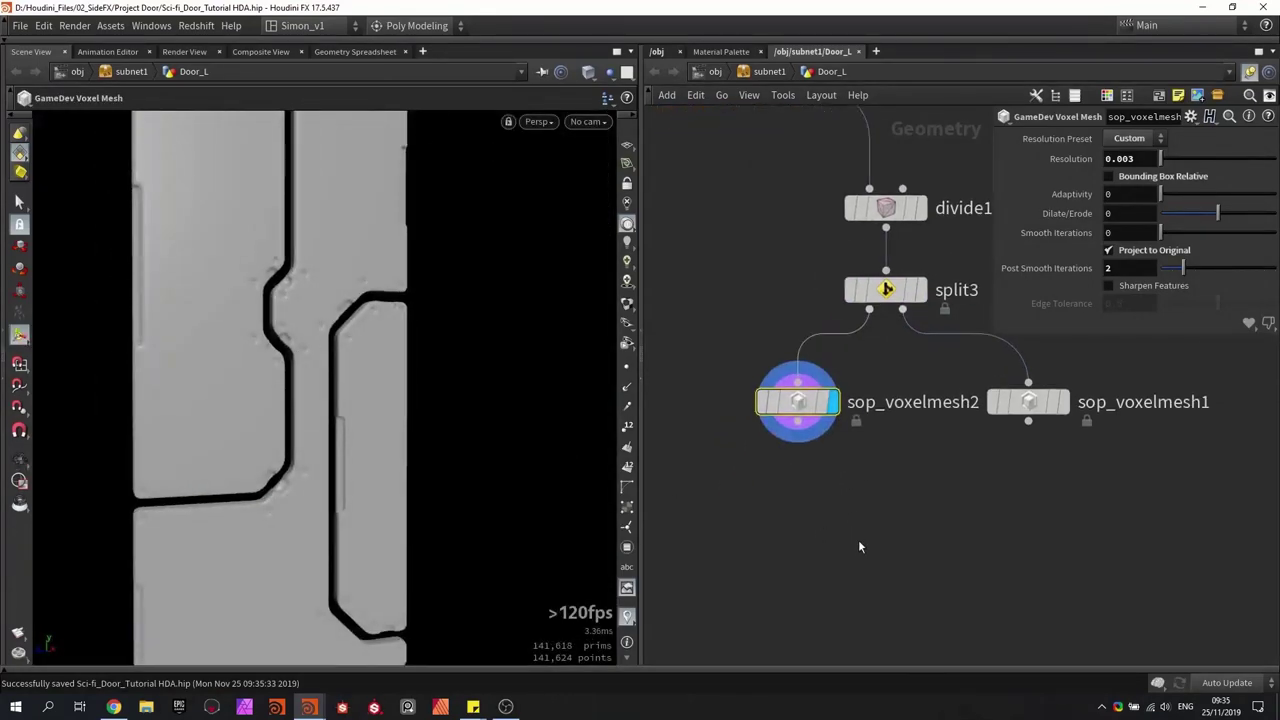
Step: Add a Color node after sop_voxelmesh2 and set its color to blue (0, 0, 1)
key("Tab")
type("color")
key("Return")
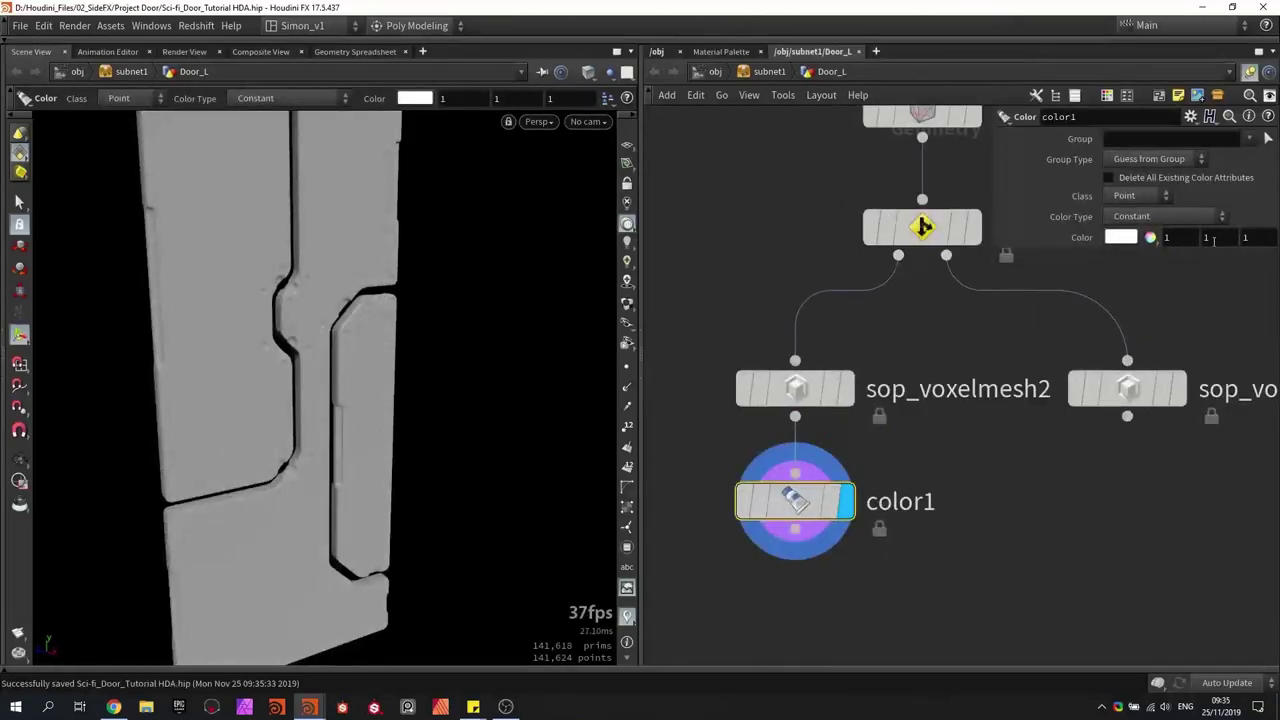
left_click(1213, 238)
type("0")
key("Return")
left_click(1168, 237)
type("0")
key("Return")
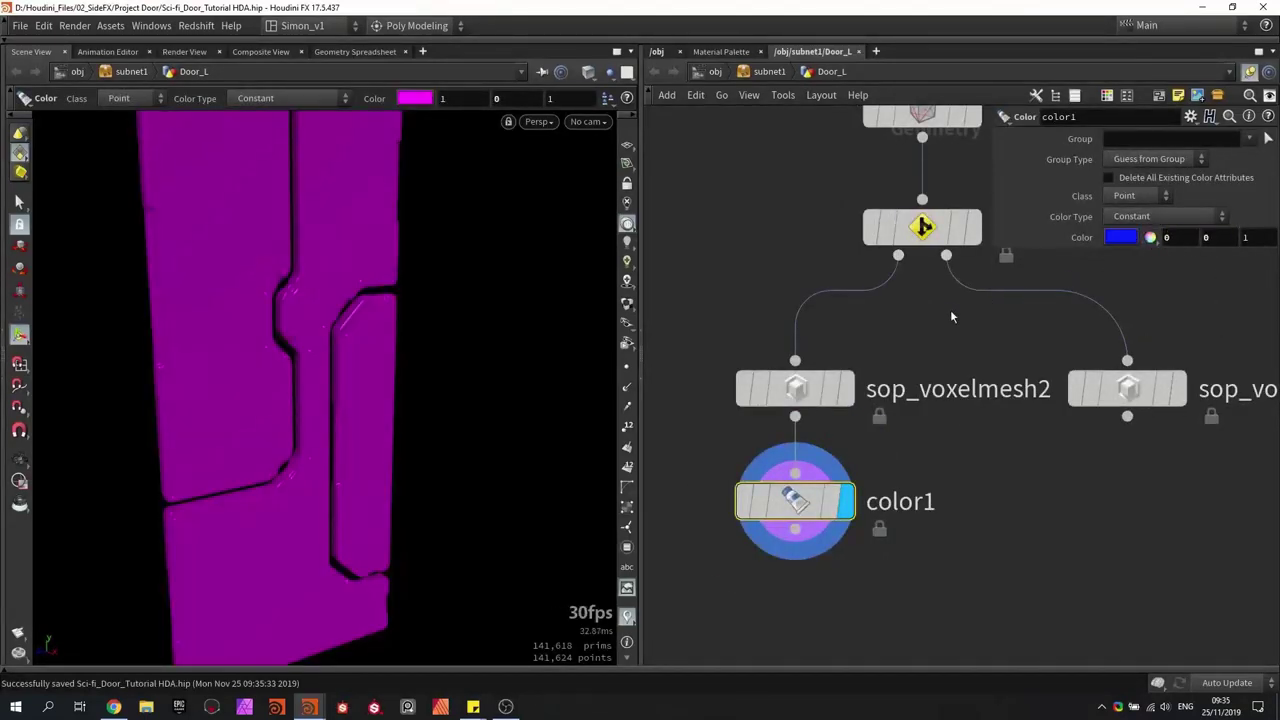
Step: Duplicate color1, connect the copy to sop_voxelmesh1 and set its color to black (0, 0, 0)
left_click_drag(746, 479, 1025, 490, "alt")
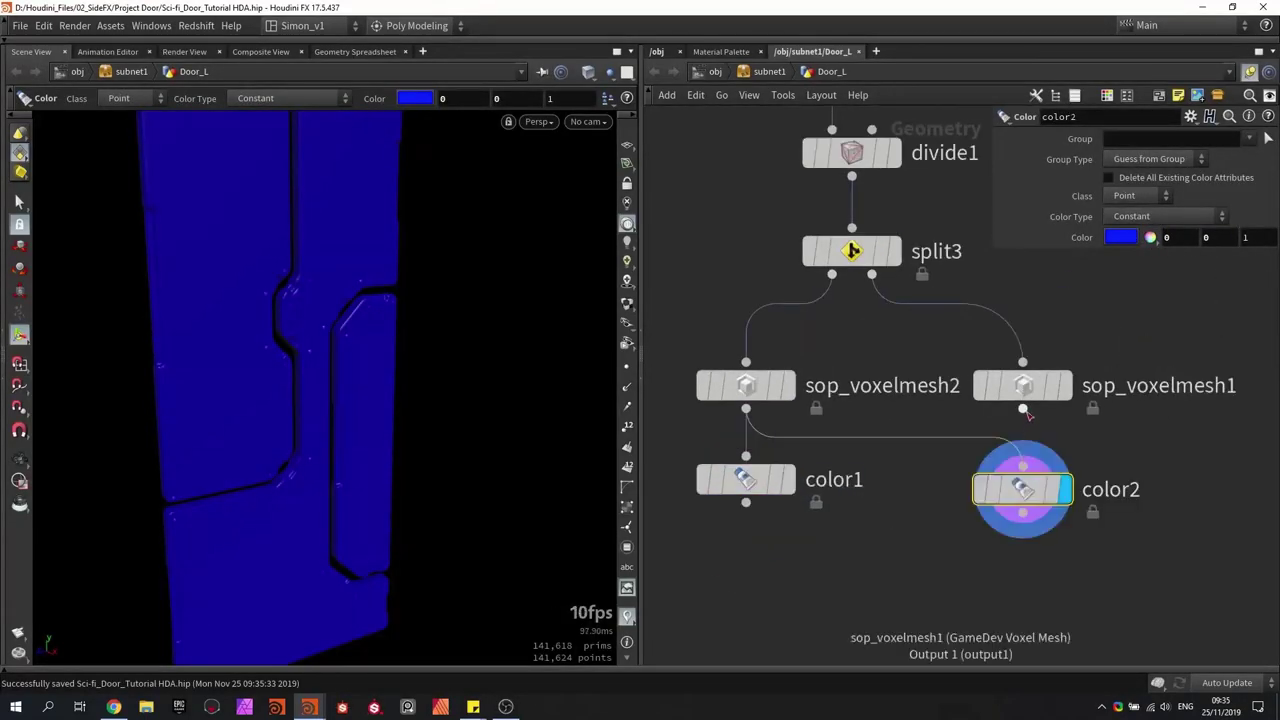
left_click_drag(1024, 410, 1023, 457)
left_click(1246, 237)
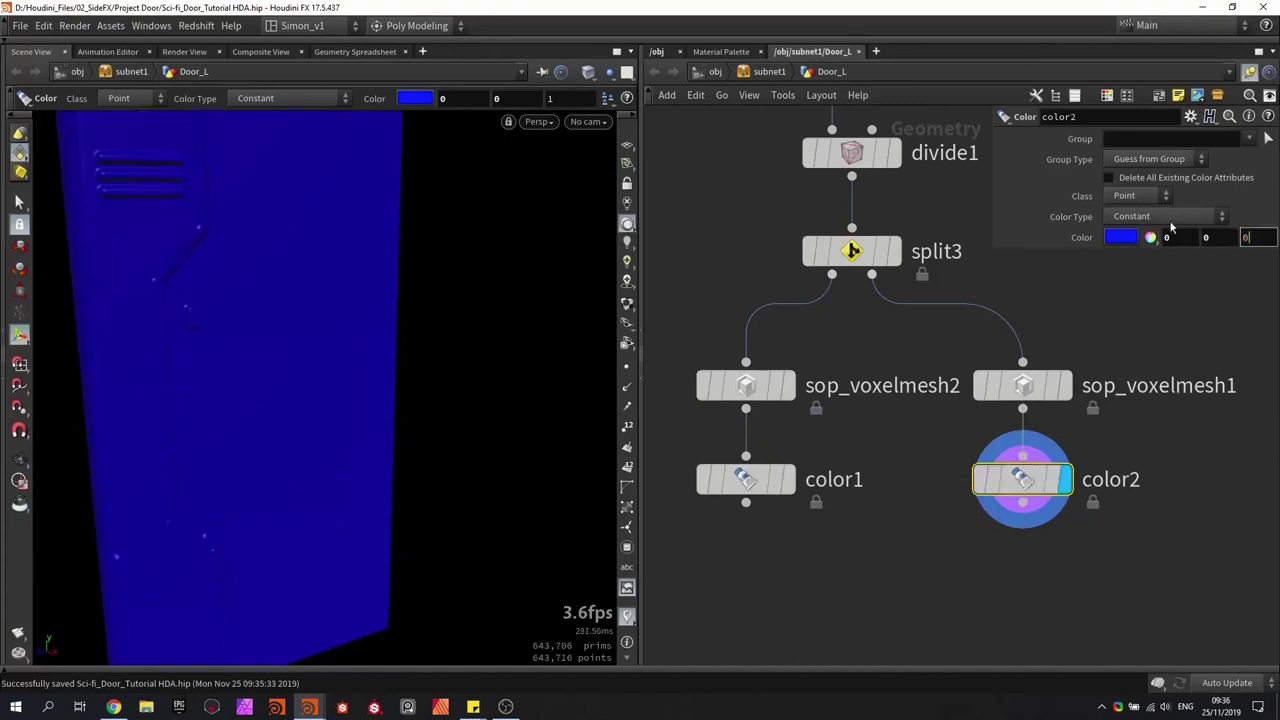
type("0")
key("Return")
Step: Examine the black-colored door pieces, especially the round button piece, up close and from different angles
left_click_drag(426, 387, 357, 371, "alt")
left_click_drag(470, 388, 440, 397, "alt")
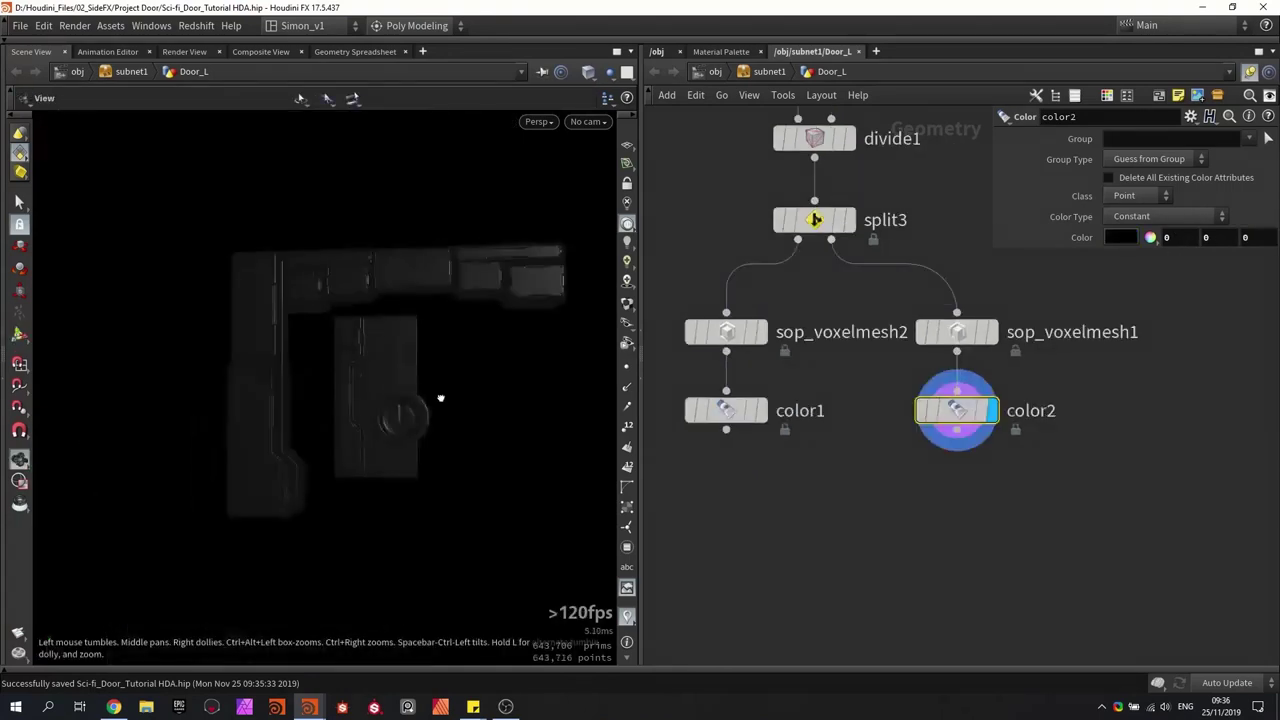
scroll(420, 416, "up", 3)
scroll(368, 423, "up", 5)
scroll(358, 375, "down", 3)
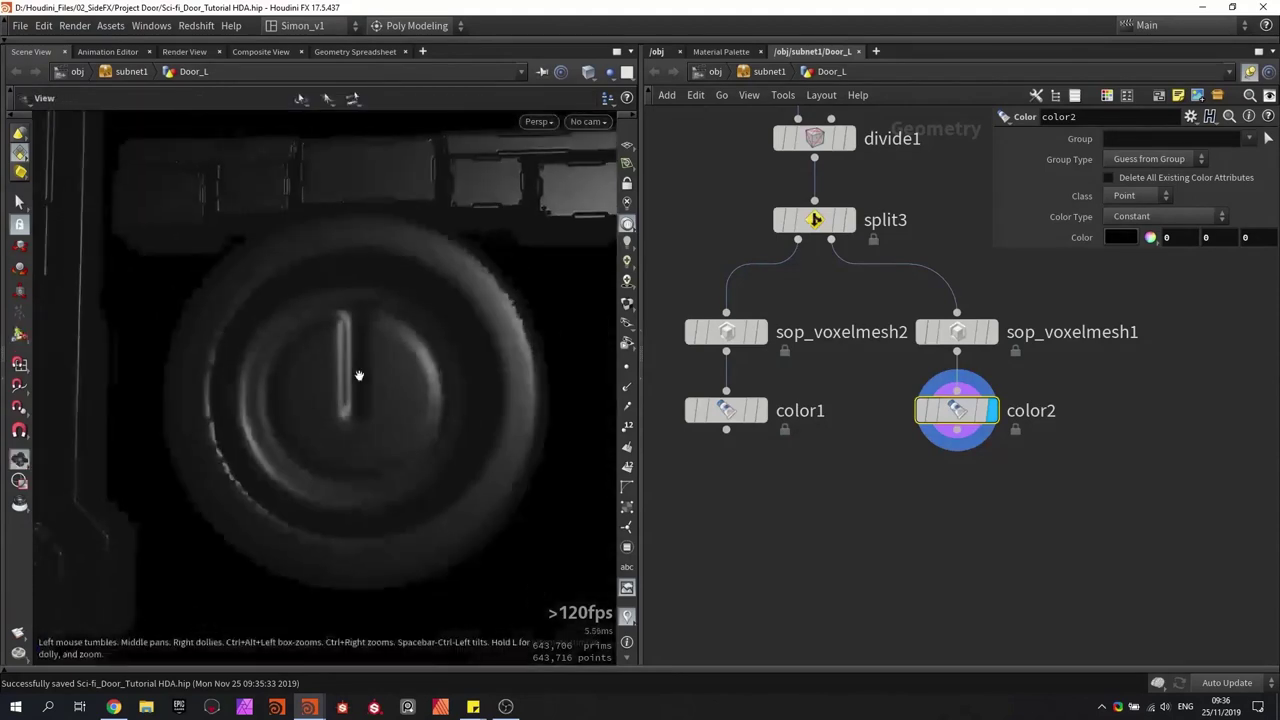
scroll(339, 322, "down", 1)
scroll(339, 320, "down", 3)
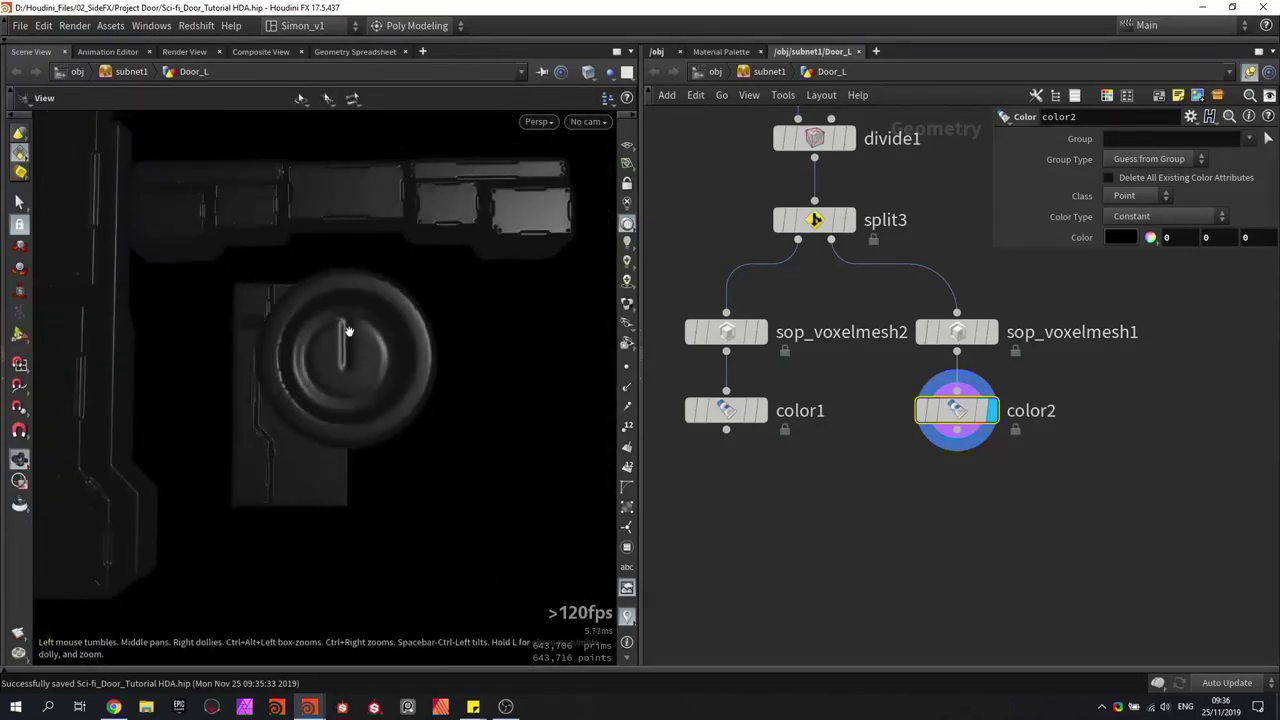
key("Return")
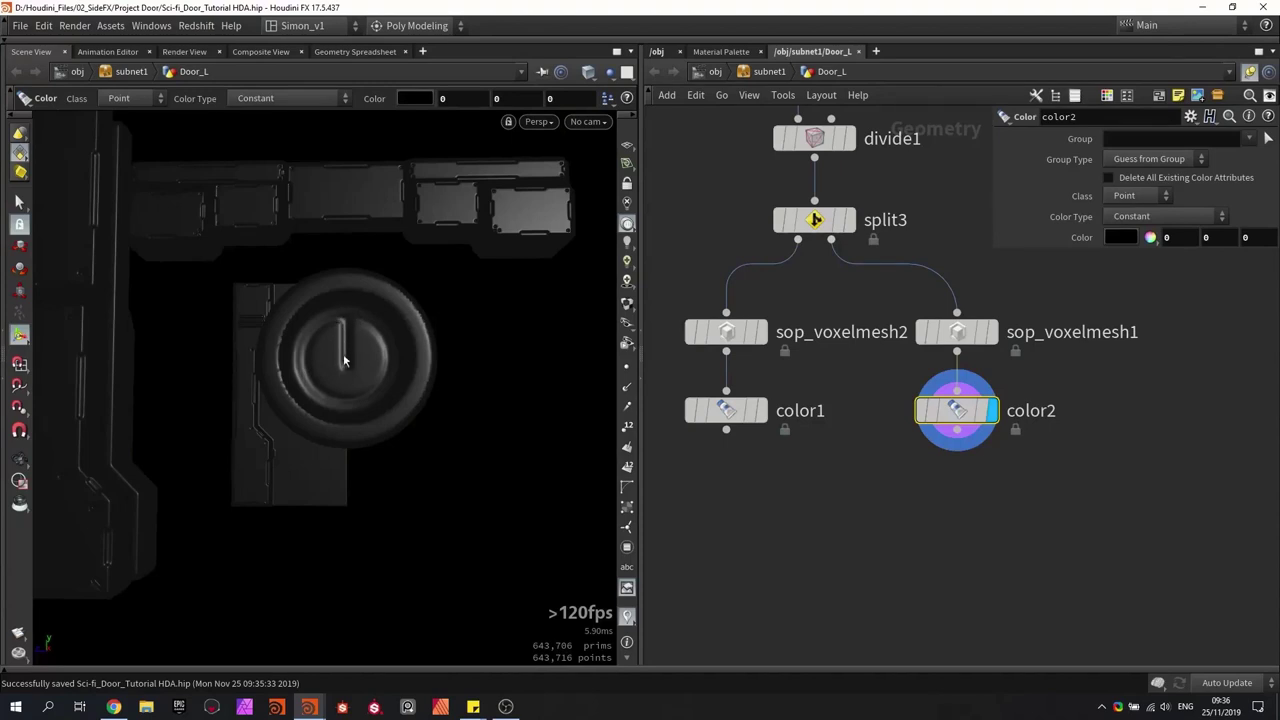
left_click_drag(363, 349, 374, 360, "alt")
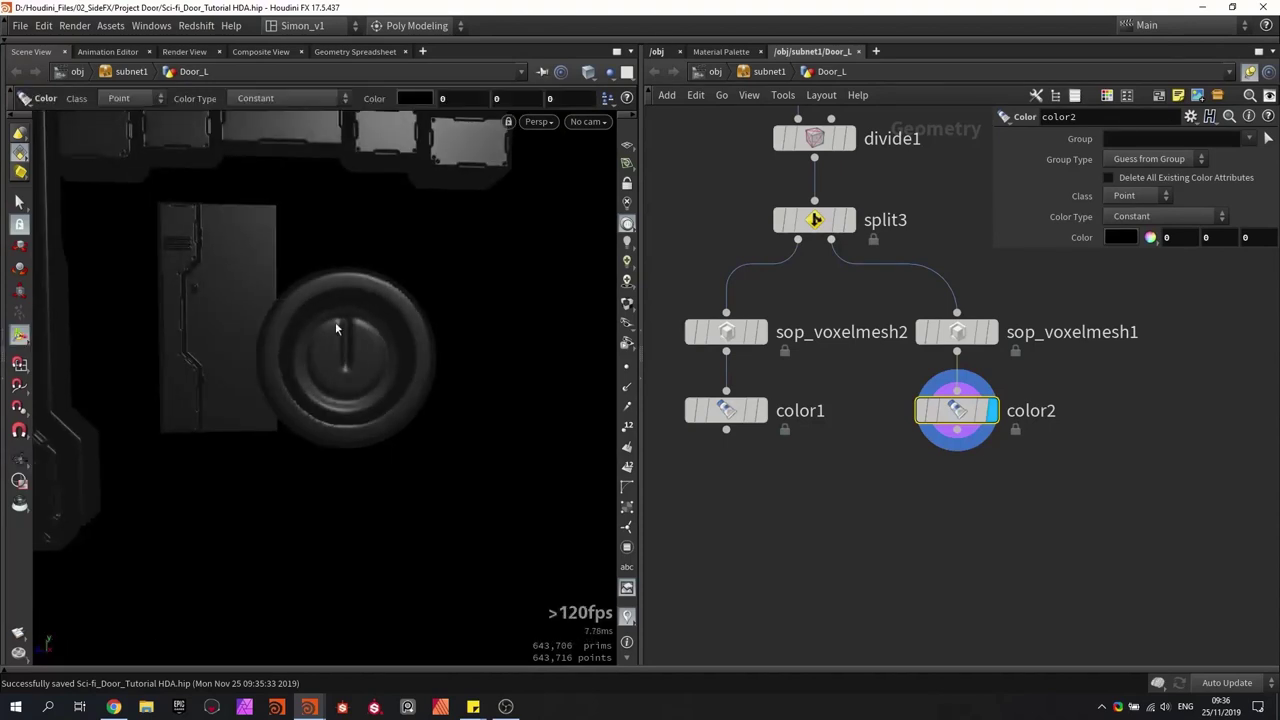
Step: Move the two voxel mesh nodes and their color nodes together closer beneath split3
left_click(831, 546)
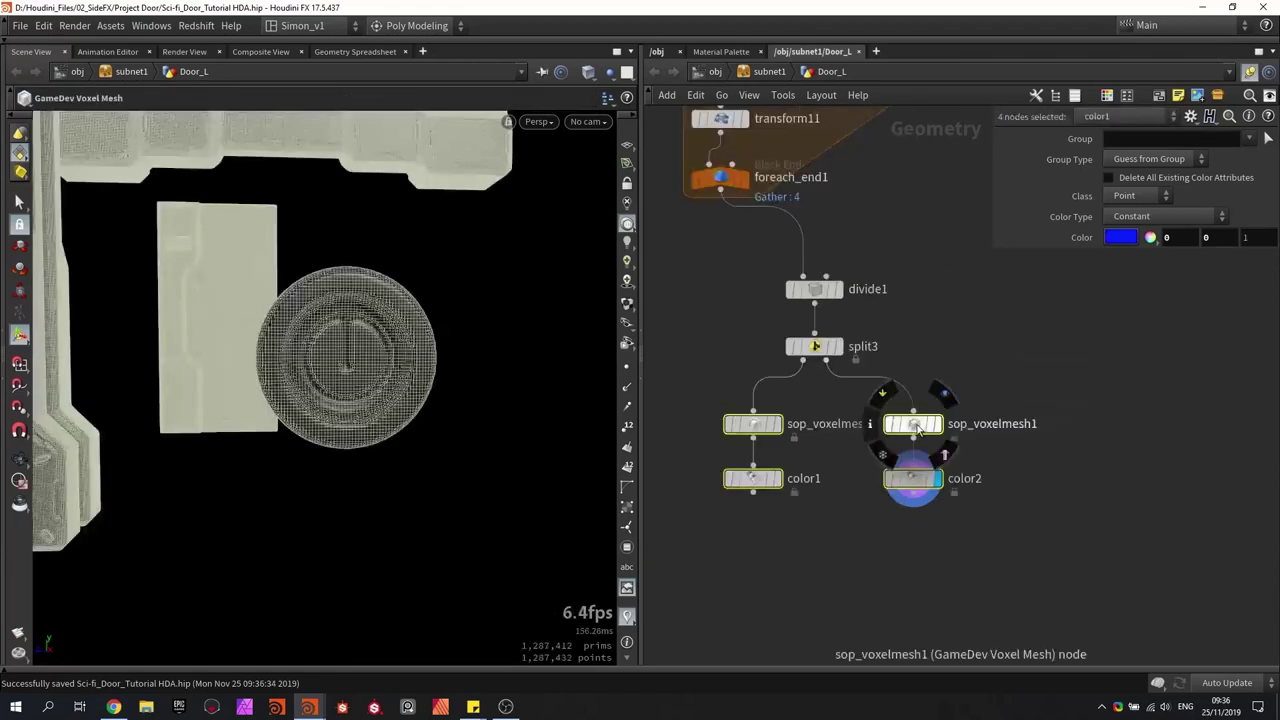
left_click_drag(916, 427, 890, 415)
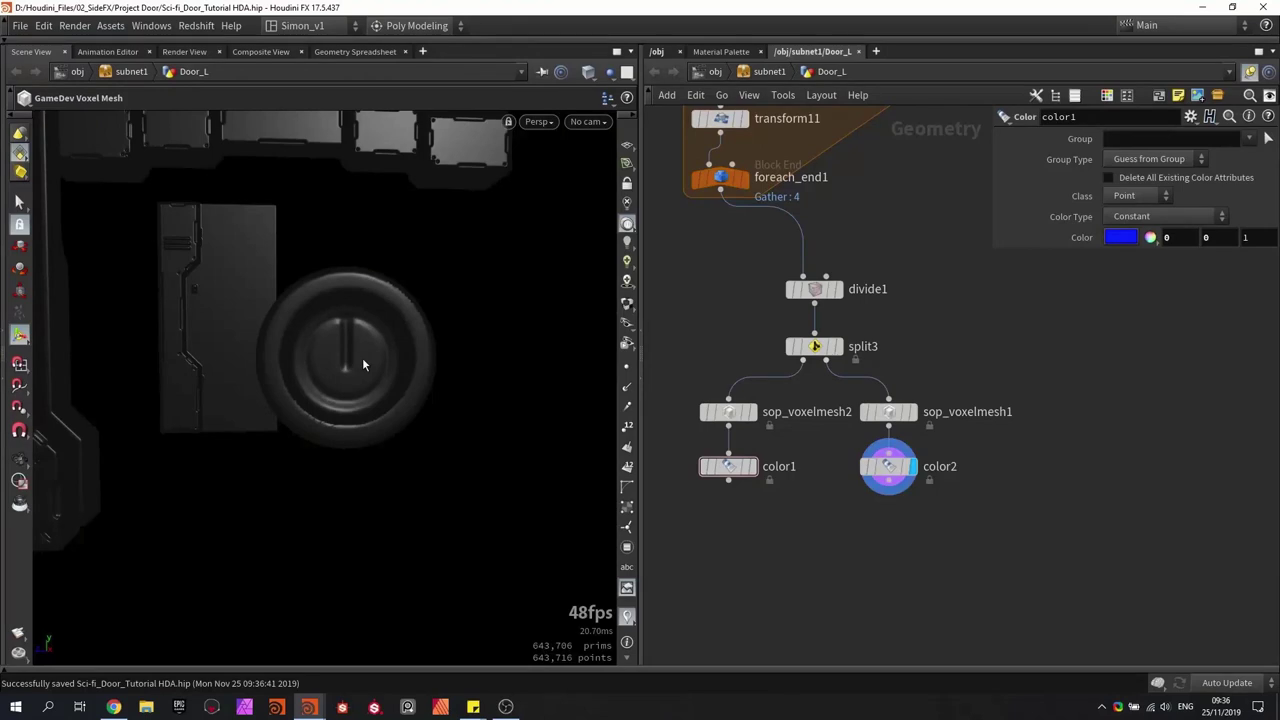
Step: Locate merge9 further up the network and display its box18 input, framed in the viewport
middle_click_drag(811, 326, 934, 486)
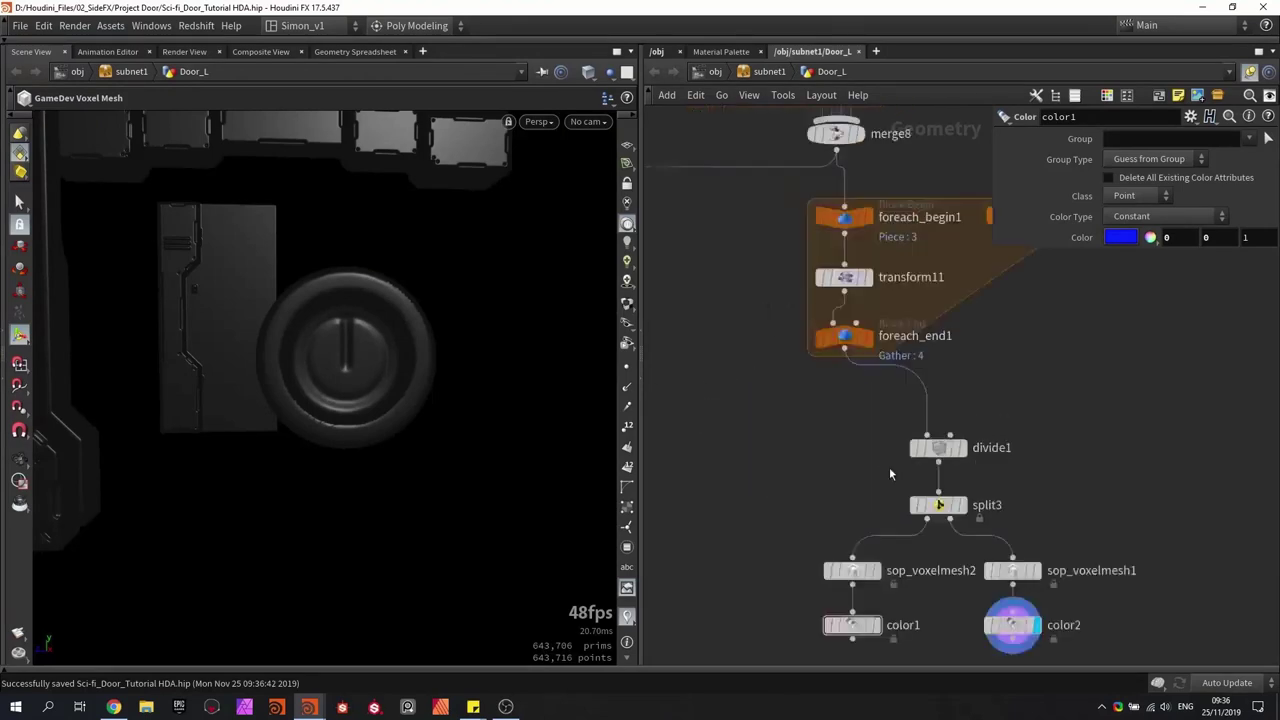
scroll(818, 460, "down", 3)
middle_click_drag(800, 216, 885, 532)
middle_click_drag(849, 221, 852, 400)
scroll(844, 345, "down", 1)
scroll(838, 318, "up", 4)
left_click(840, 343)
left_click_drag(840, 343, 806, 350)
left_click(894, 278)
left_click(919, 277)
key("space+g")
left_click_drag(421, 339, 347, 332, "alt")
key("Return")
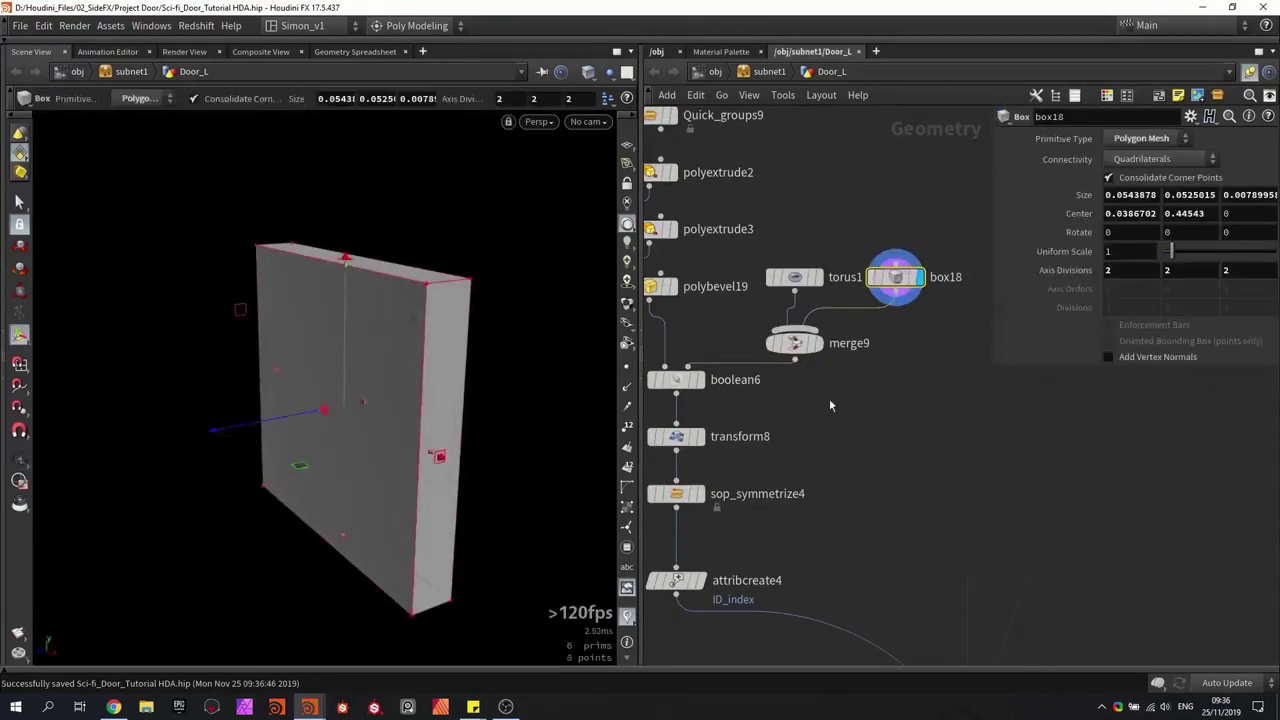
Step: Add a Null node fed by box18, rename it OUT_Glow and save the scene
key("Tab")
type("nul")
key("Return")
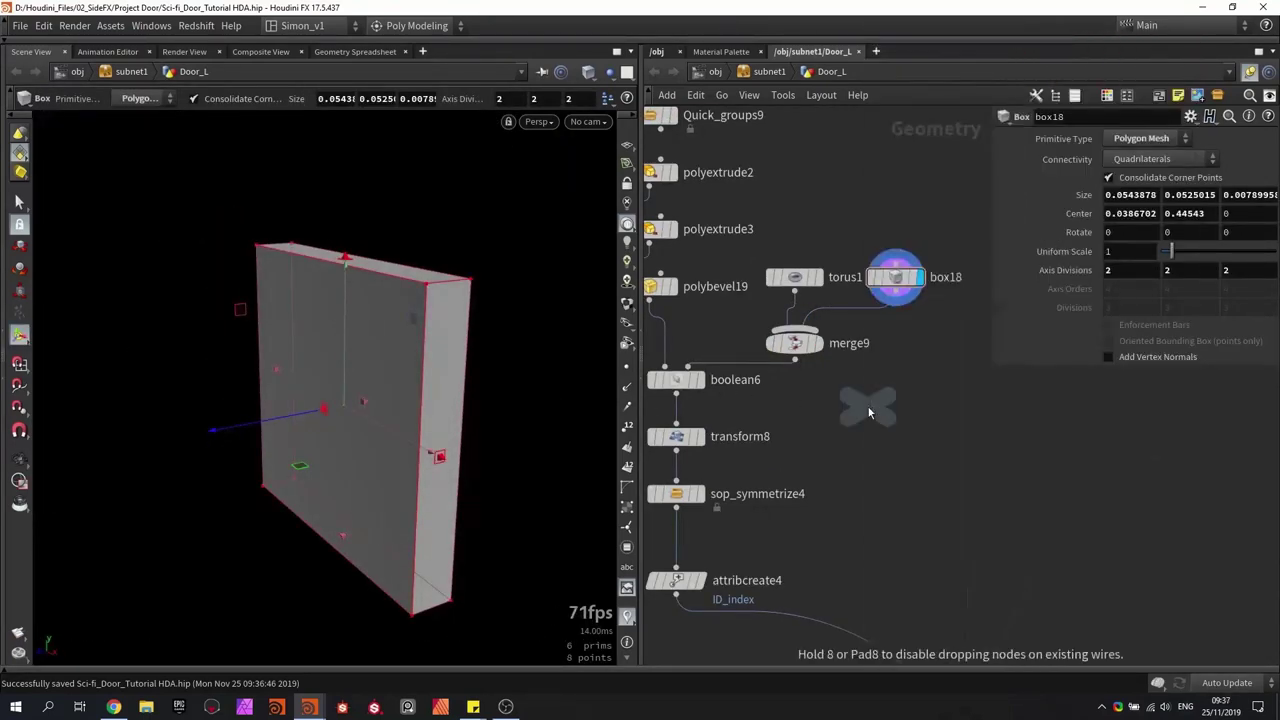
left_click(889, 414)
double_click(930, 415)
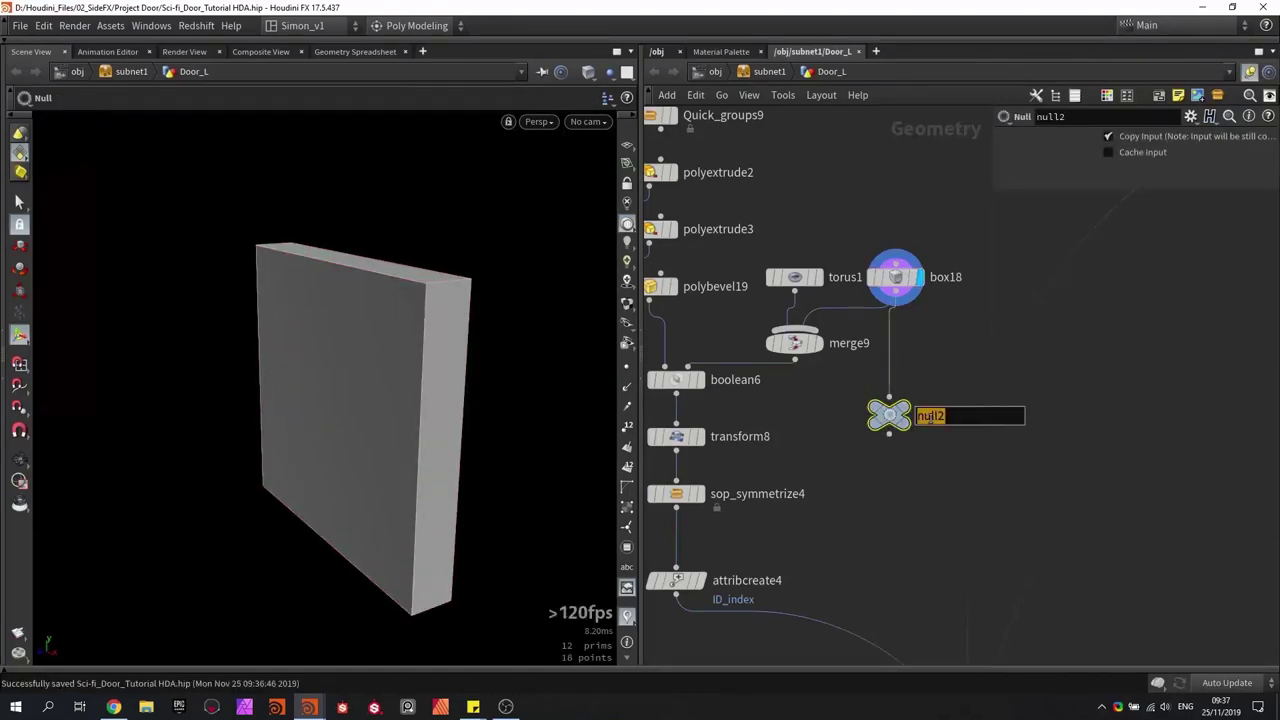
type("Ou")
type("T_Glow")
key("Return")
scroll(863, 411, "down", 3)
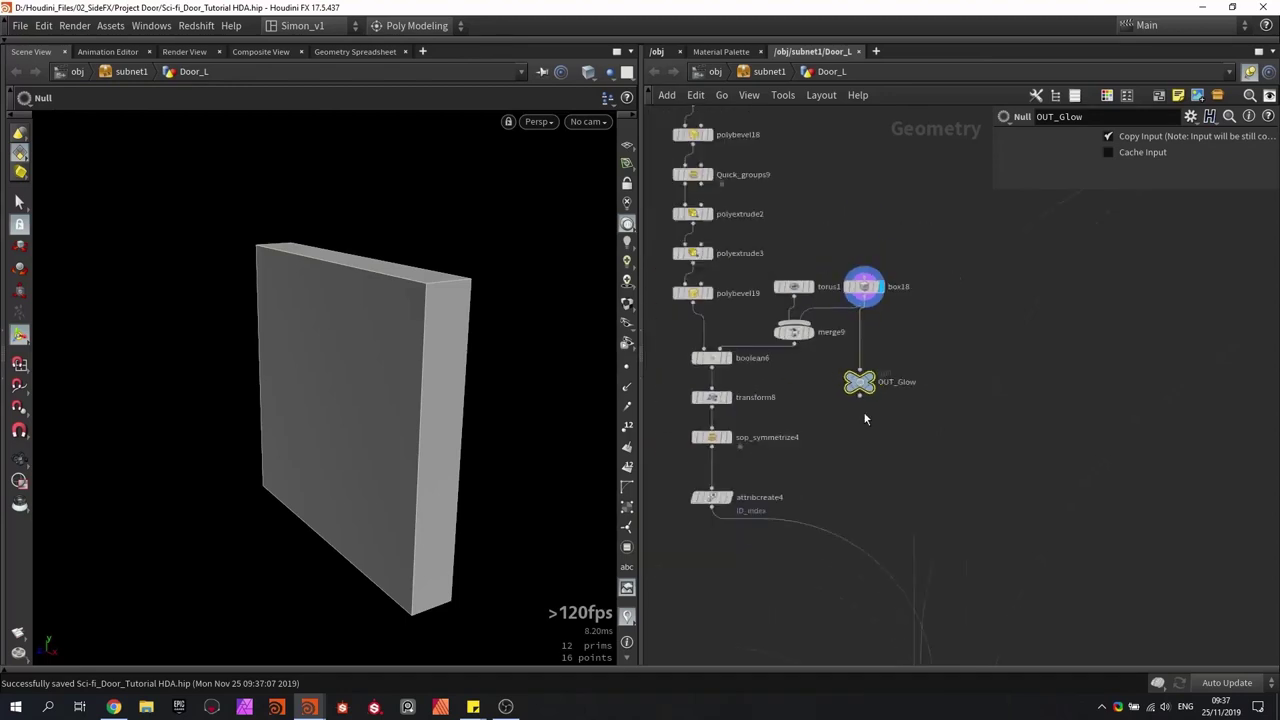
key("ctrl+s")
Step: Place an Object Merge node beside sop_voxelmesh1 that brings in the OUT_Glow null
scroll(860, 428, "down", 5)
middle_click_drag(867, 443, 683, 194)
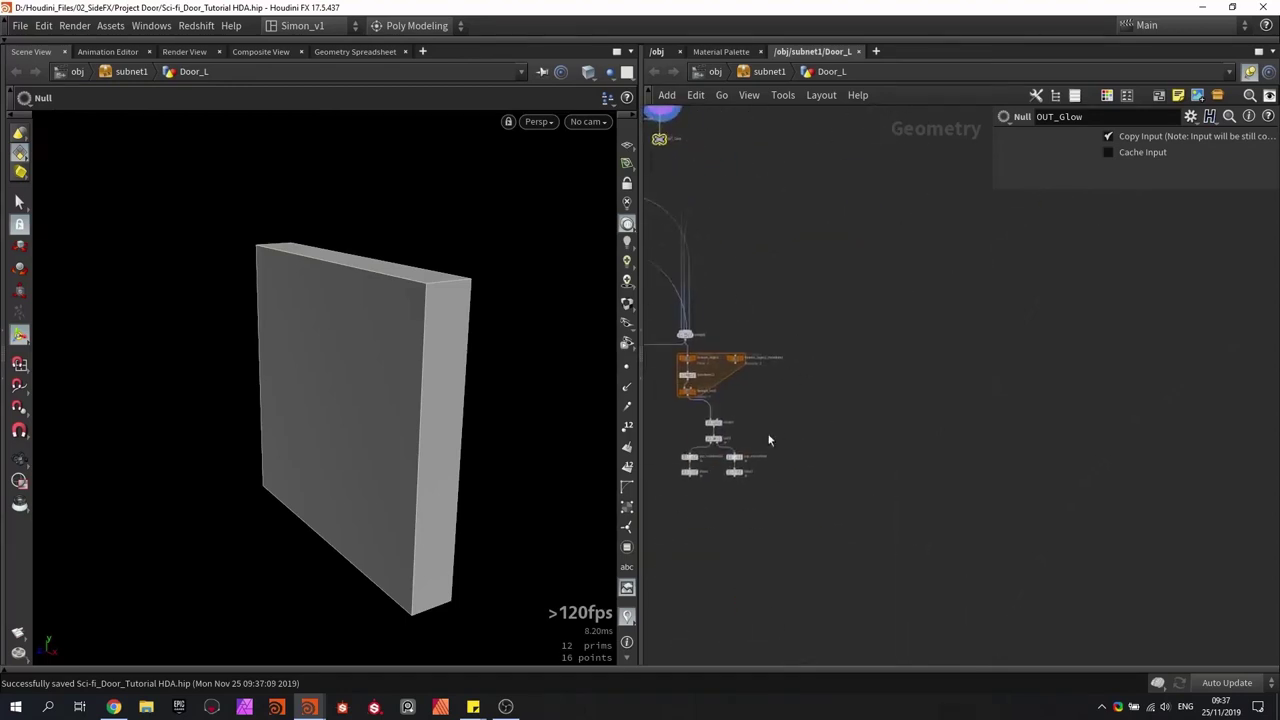
scroll(765, 444, "up", 5)
key("Tab")
type("obj")
key("Return")
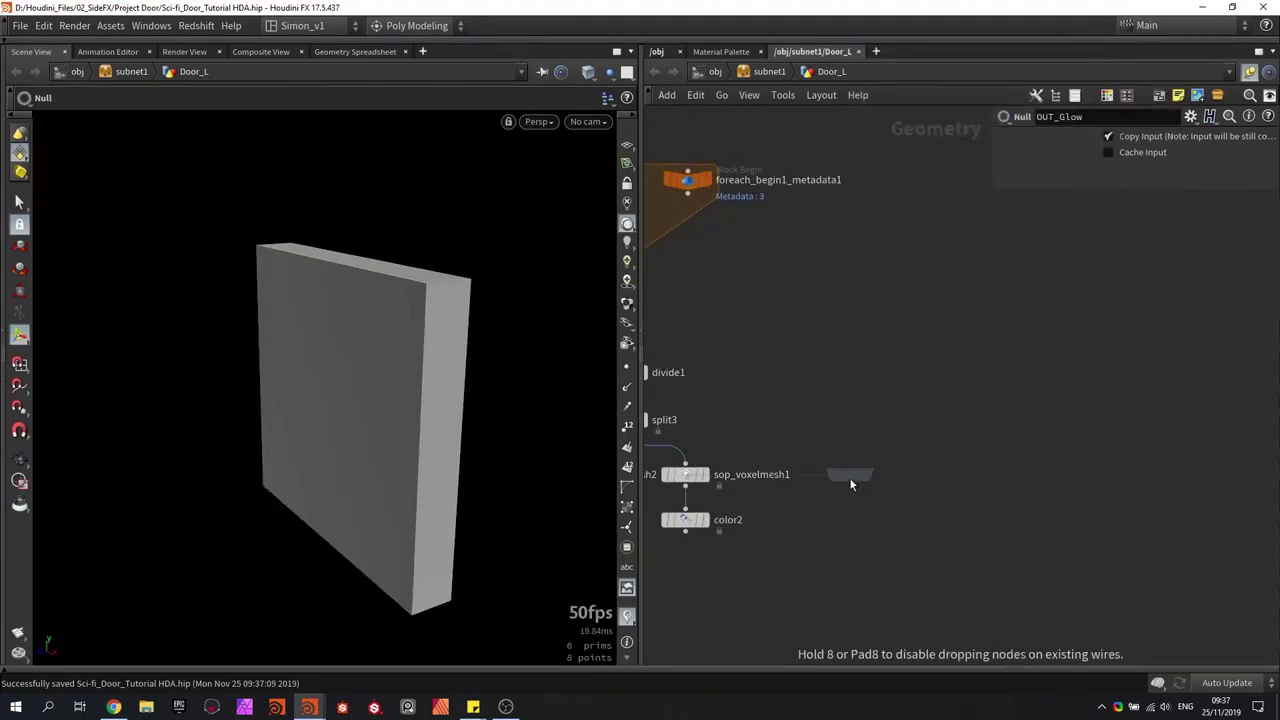
left_click(849, 474)
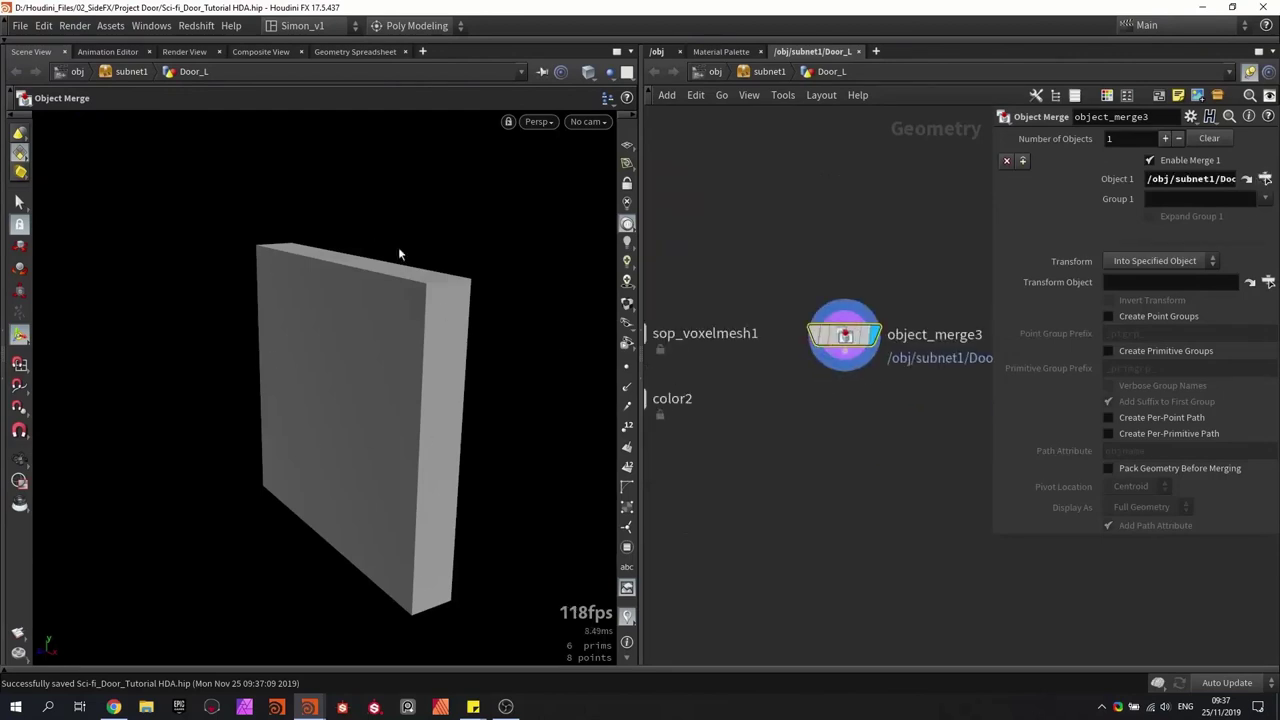
Step: Connect a Transform node to object_merge3, center its pivot with $CEX, $CEY, $CEZ and set the X scale to 10
key("Tab")
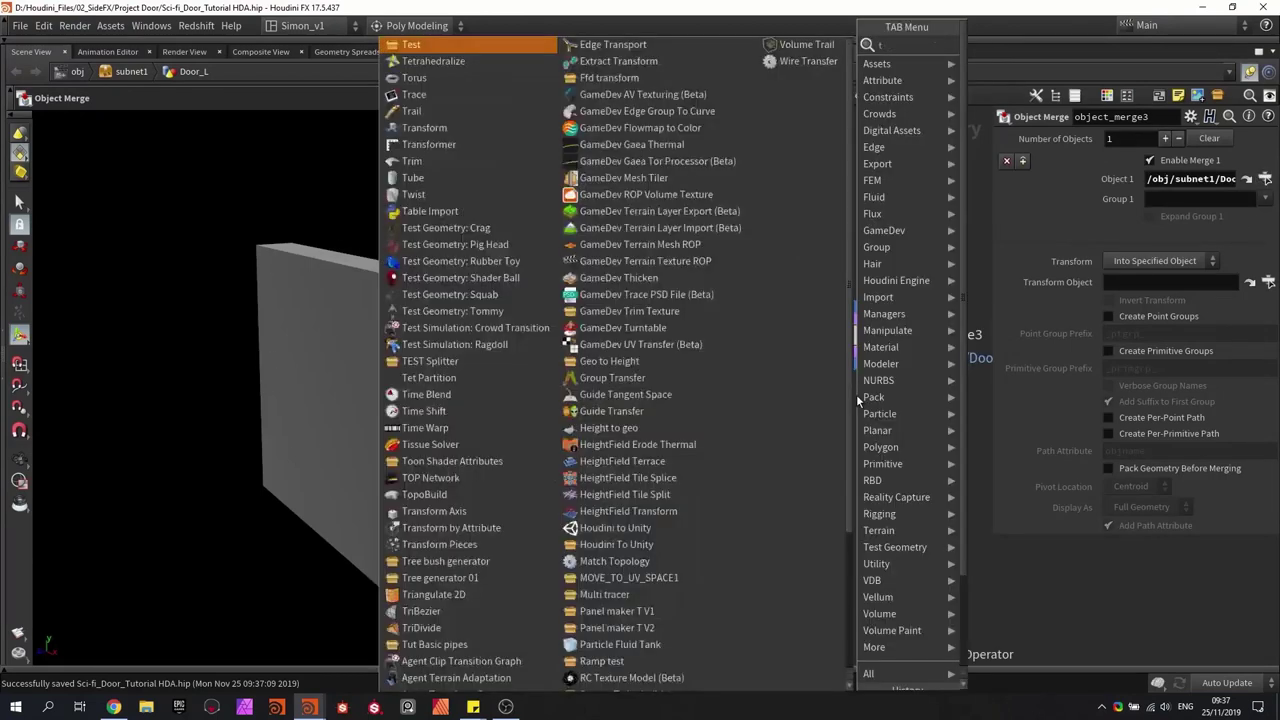
type("tra")
left_click(999, 78)
left_click(845, 398)
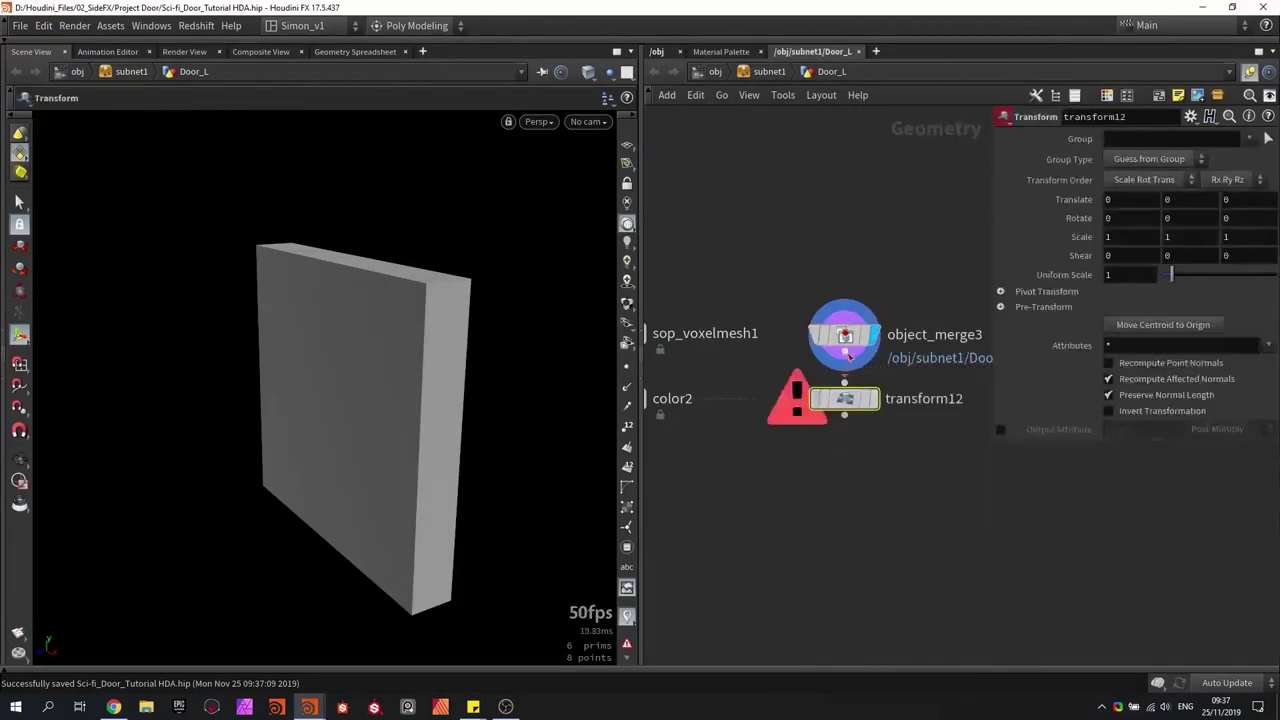
left_click_drag(386, 334, 288, 325)
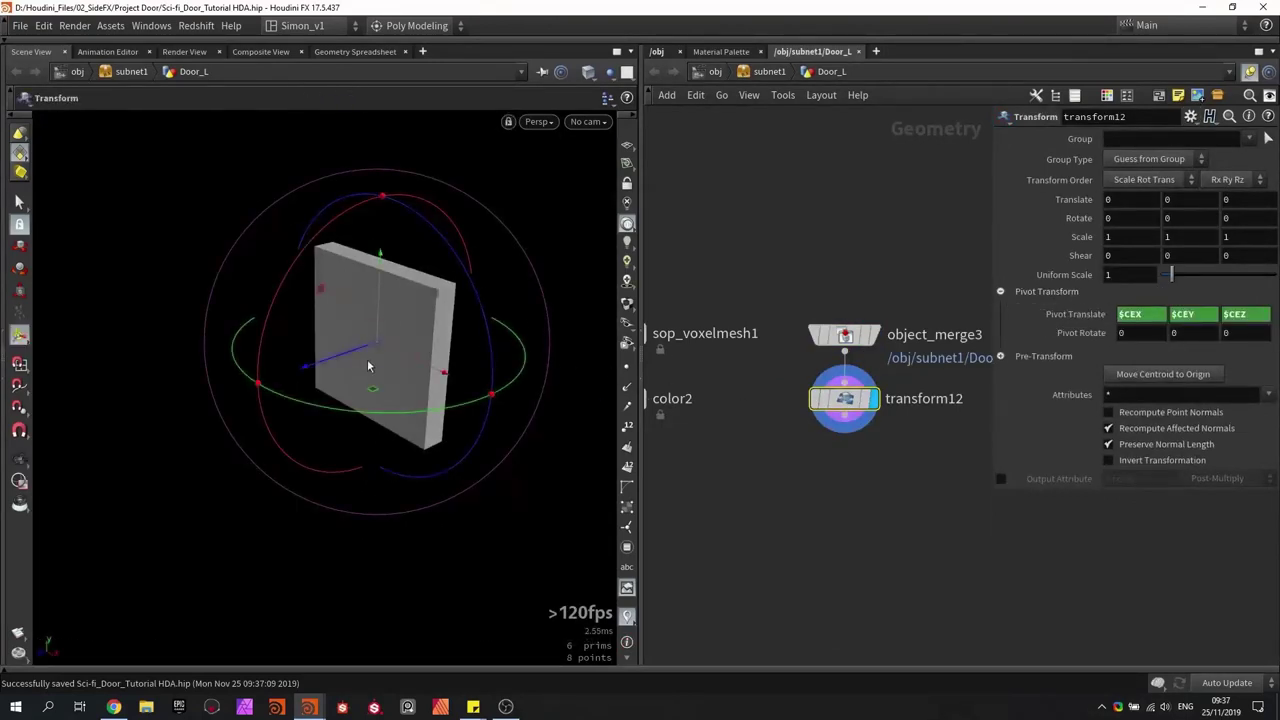
key("ctrl+z")
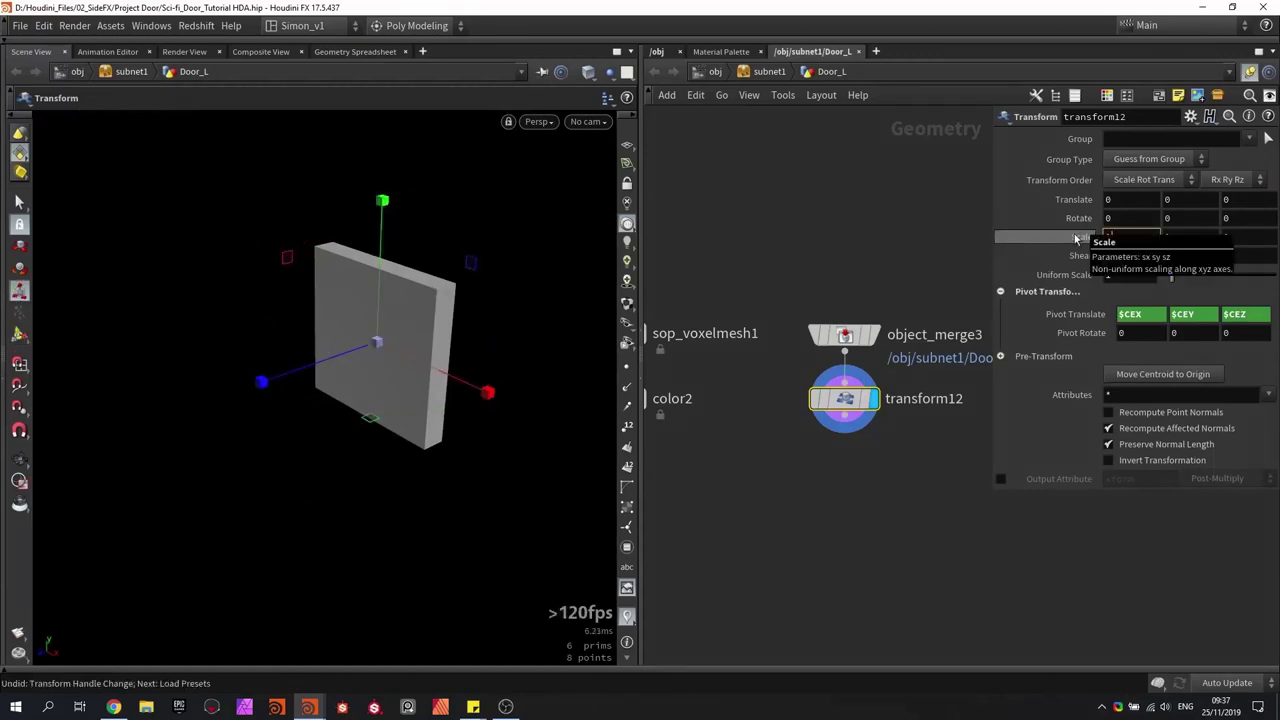
key("Return")
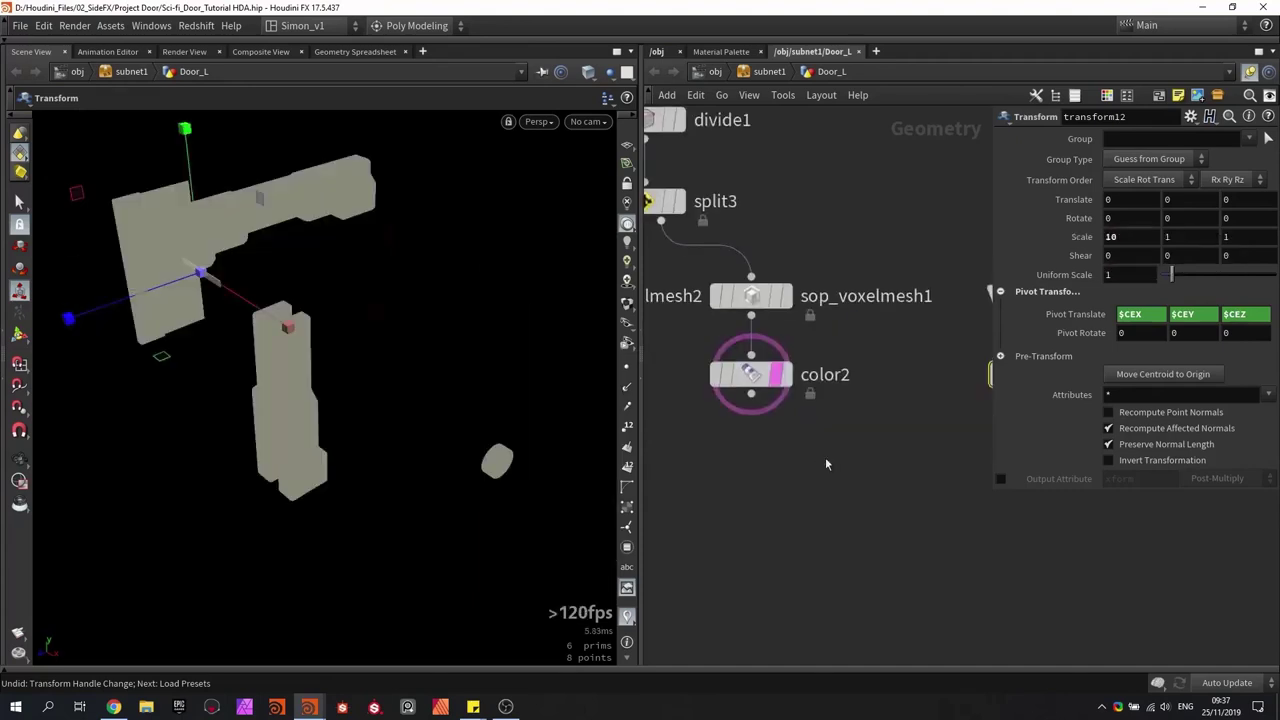
Step: Shift the stretched glow box about 2.97 units in X so it passes through the round button piece
middle_click_drag(825, 460, 723, 477)
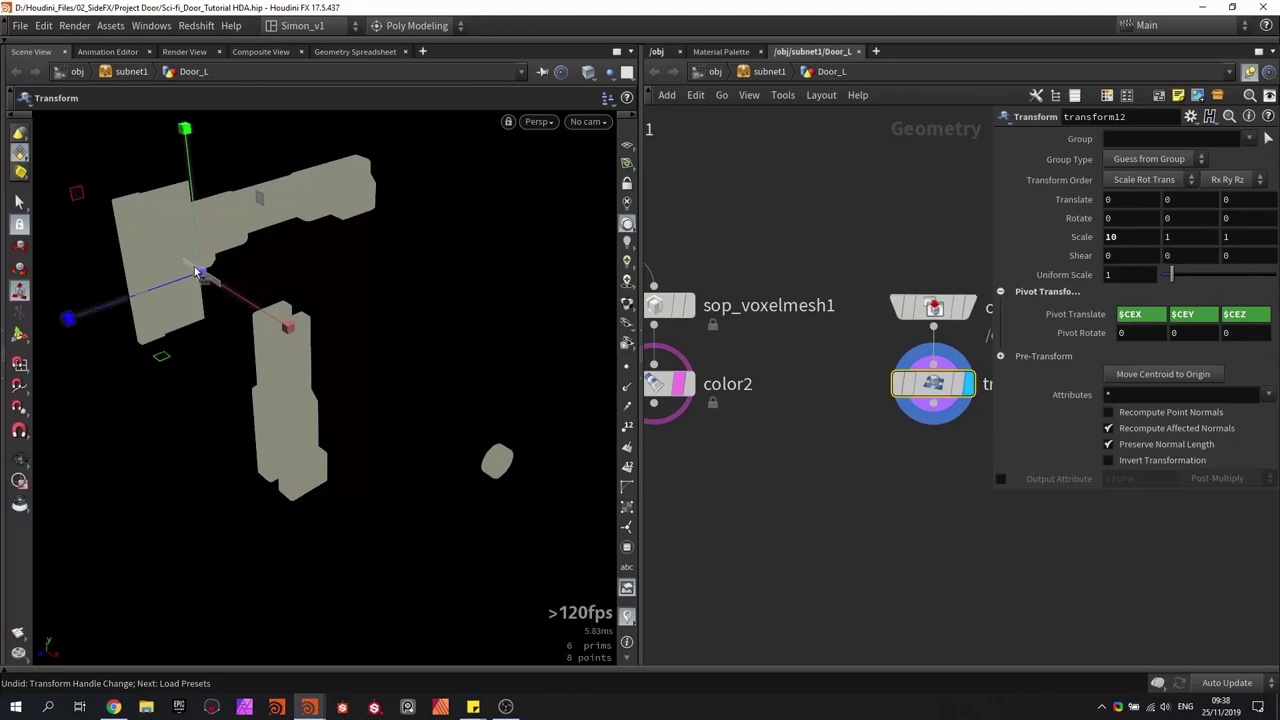
key("t")
left_click_drag(220, 292, 567, 506)
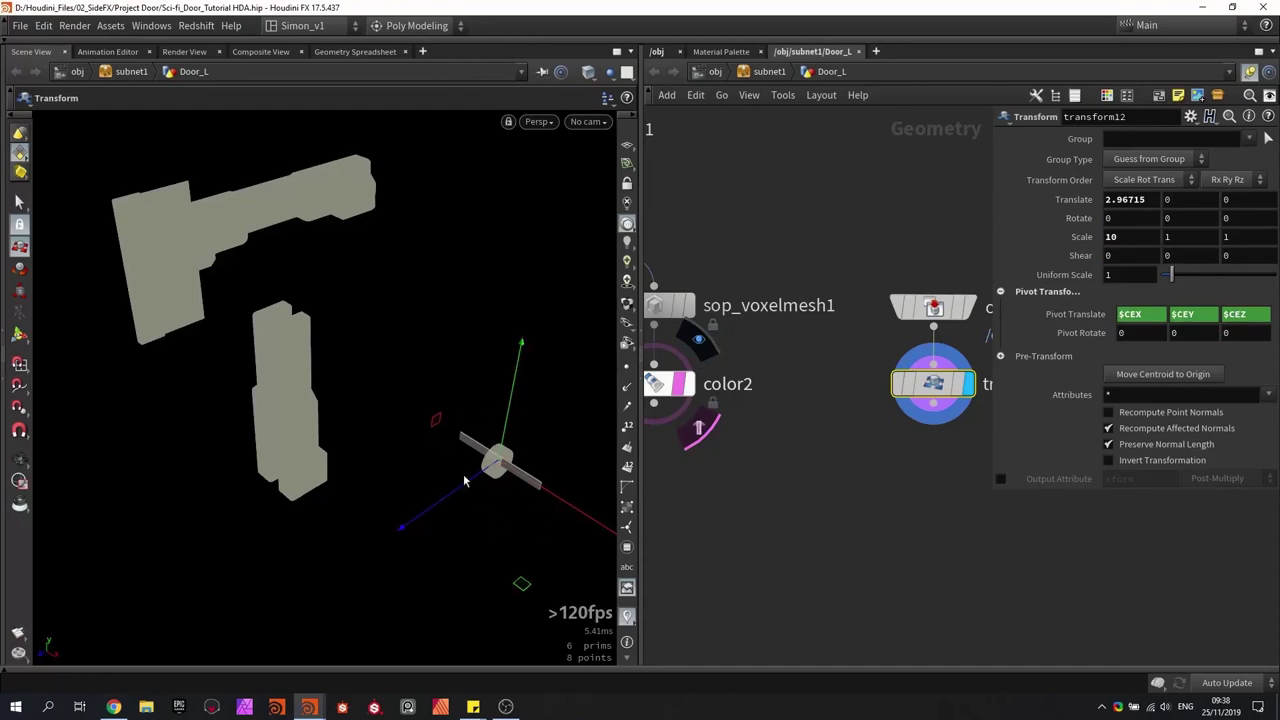
Step: Add a Group Create node fed by color2 and transform12, with group type Points and the base group disabled
key("Tab")
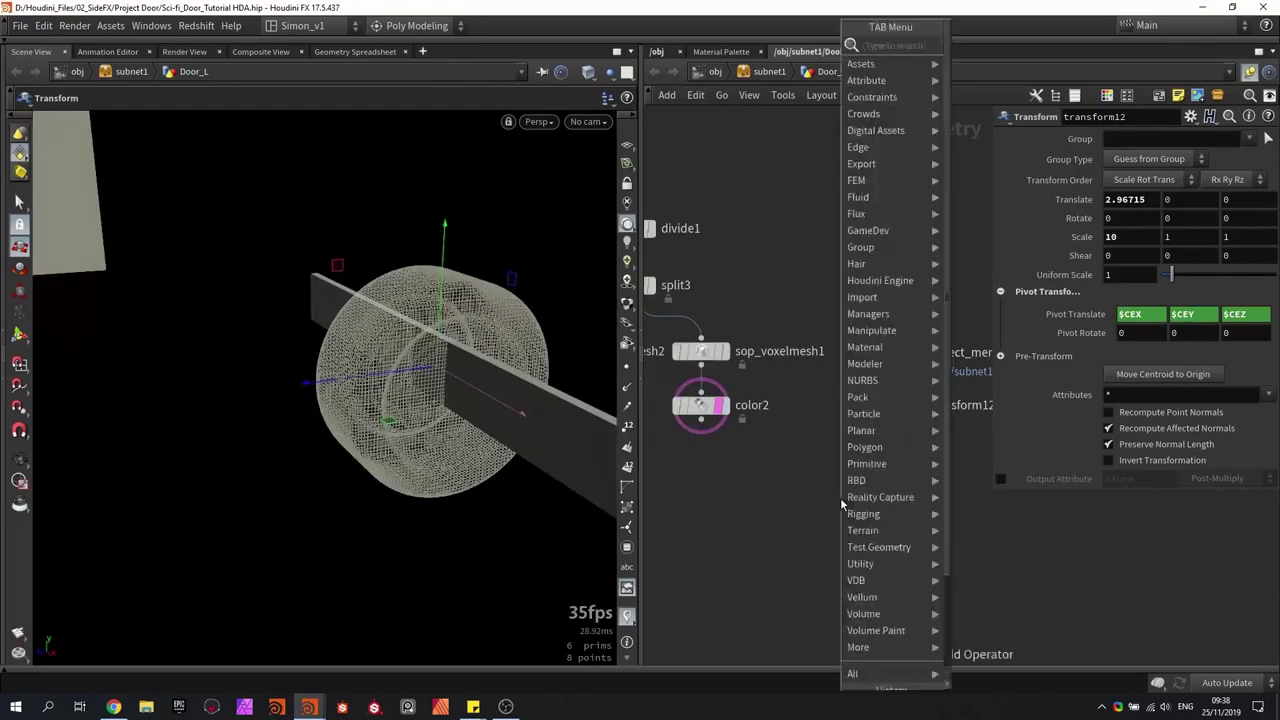
type("gro")
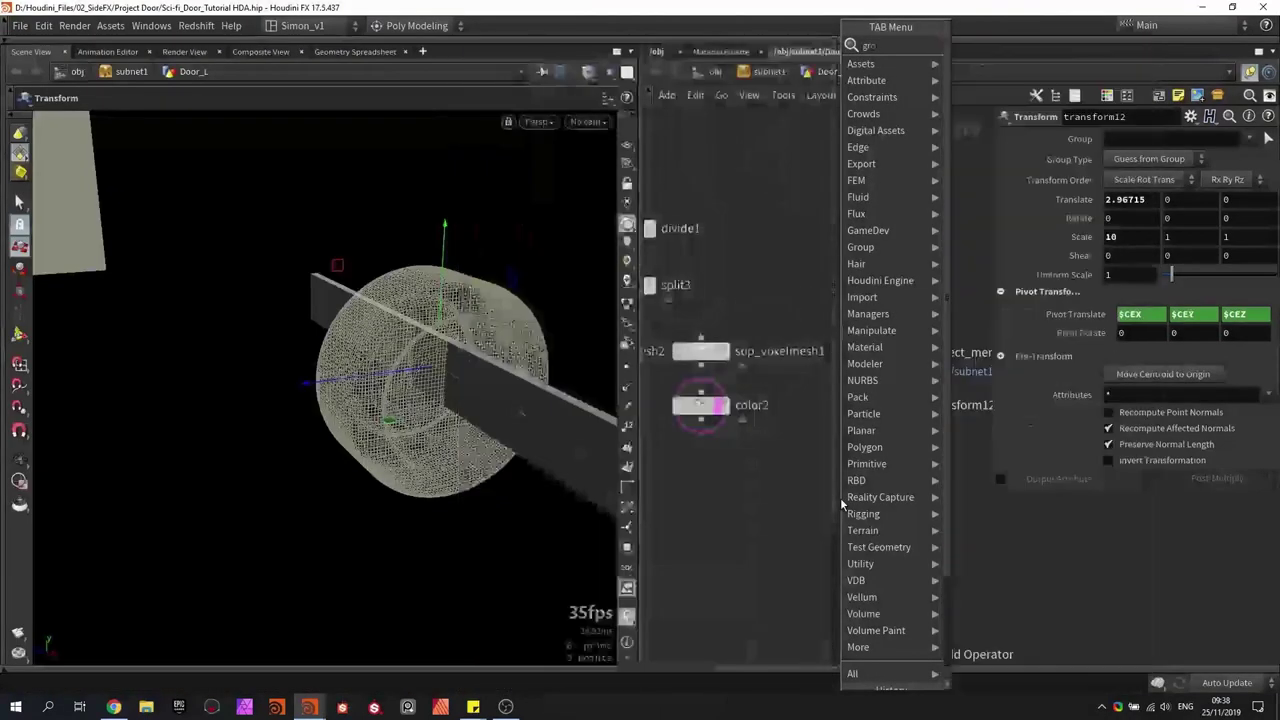
key("Return")
left_click(719, 473)
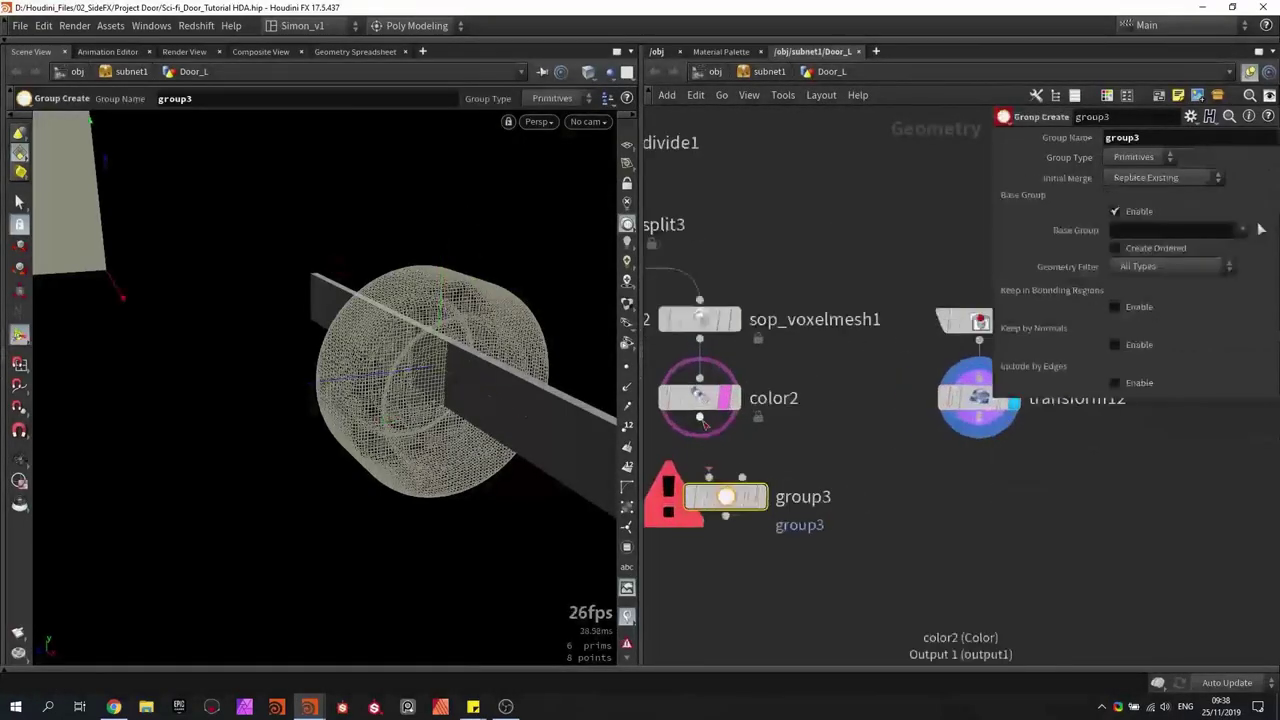
left_click(1157, 160)
left_click(1145, 189)
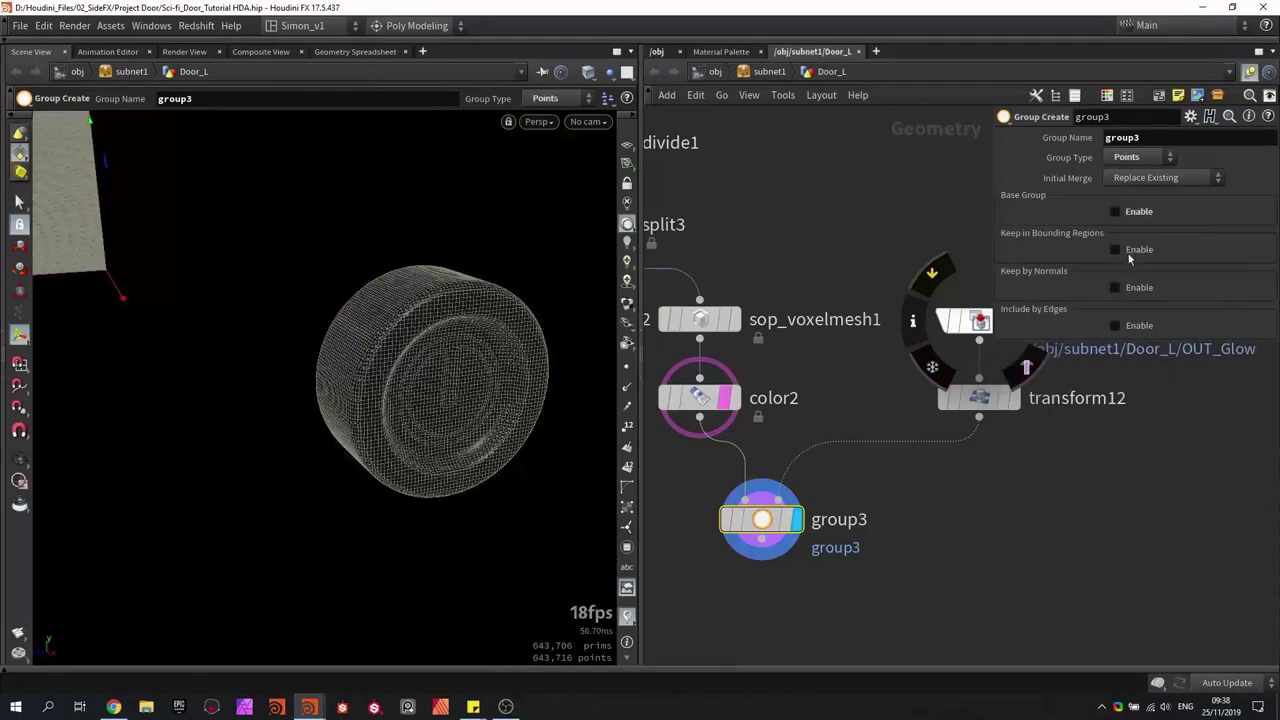
Step: Restrict the point group to a bounding region using the Bounding Object type and check the selected points on the button
left_click(1130, 255)
left_click(1140, 268)
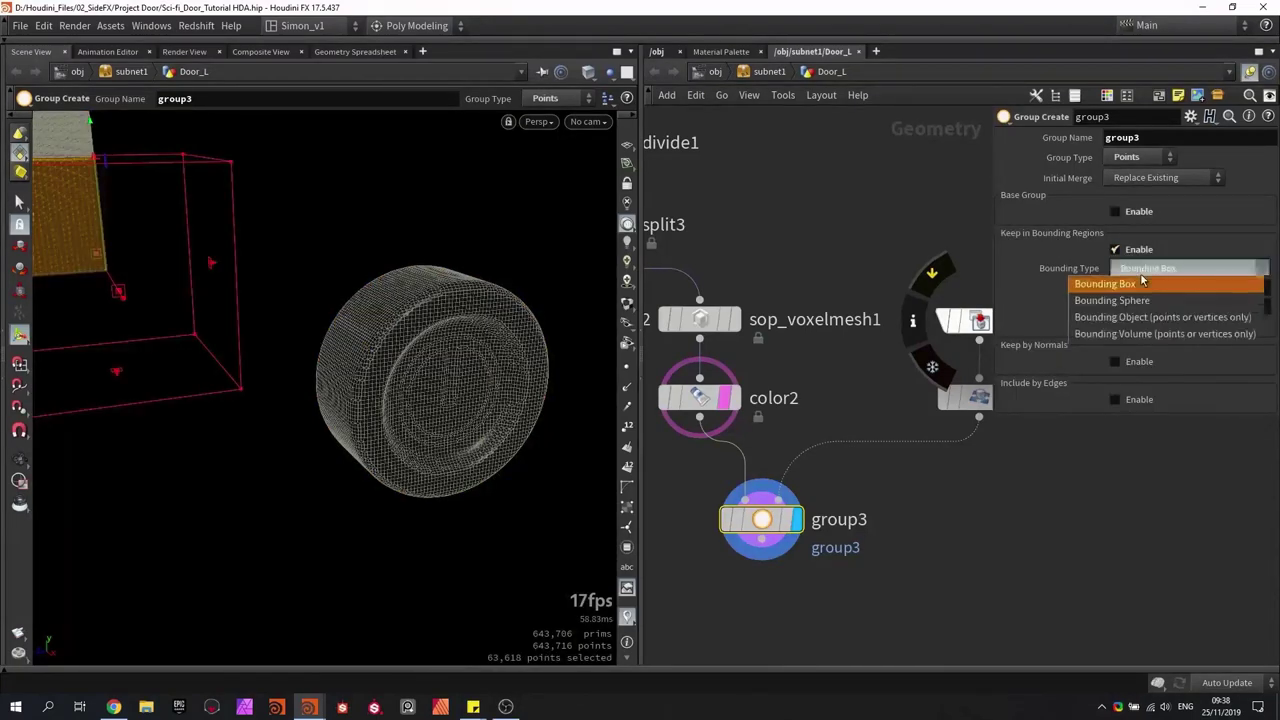
left_click(1124, 323)
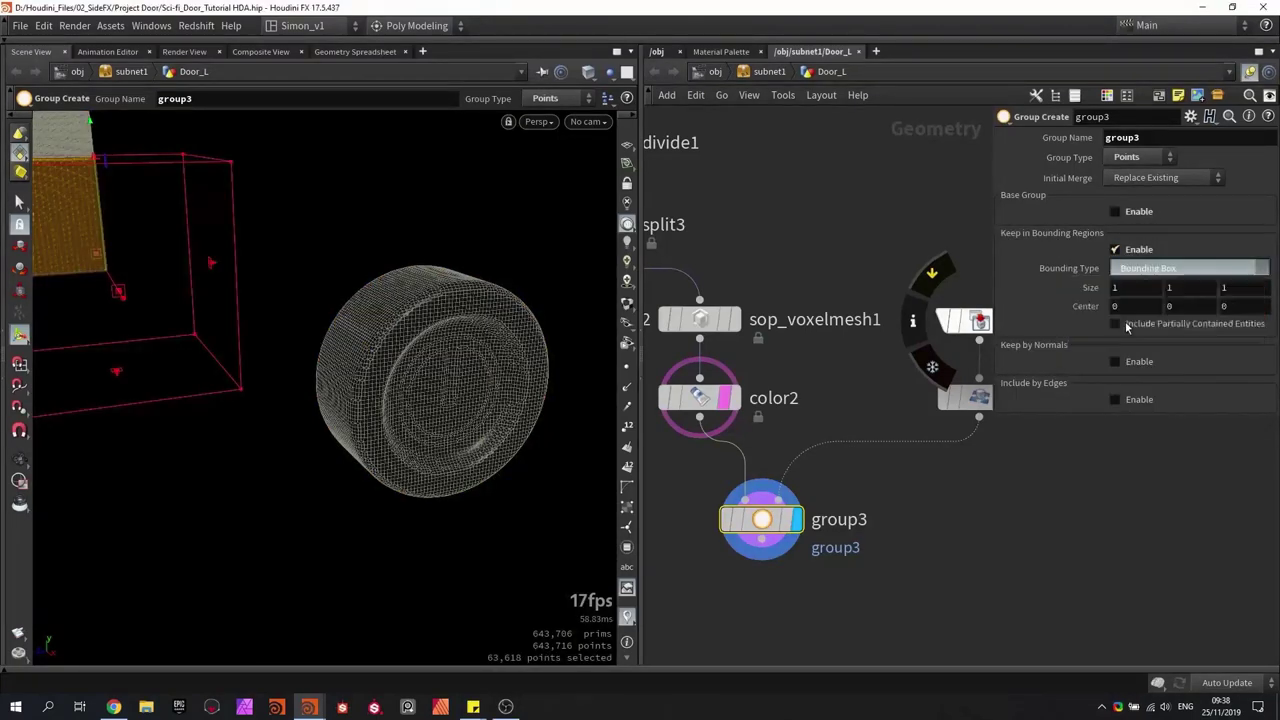
left_click_drag(493, 353, 432, 414, "alt")
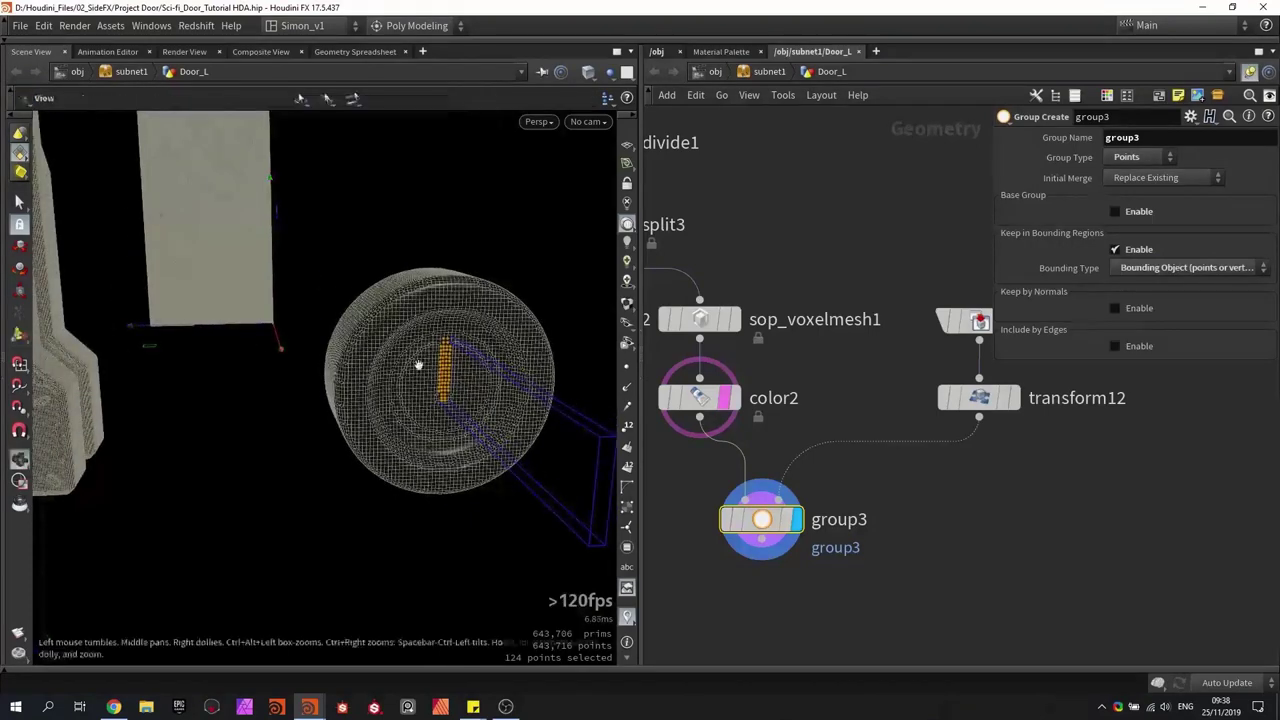
left_click_drag(417, 366, 437, 320, "alt")
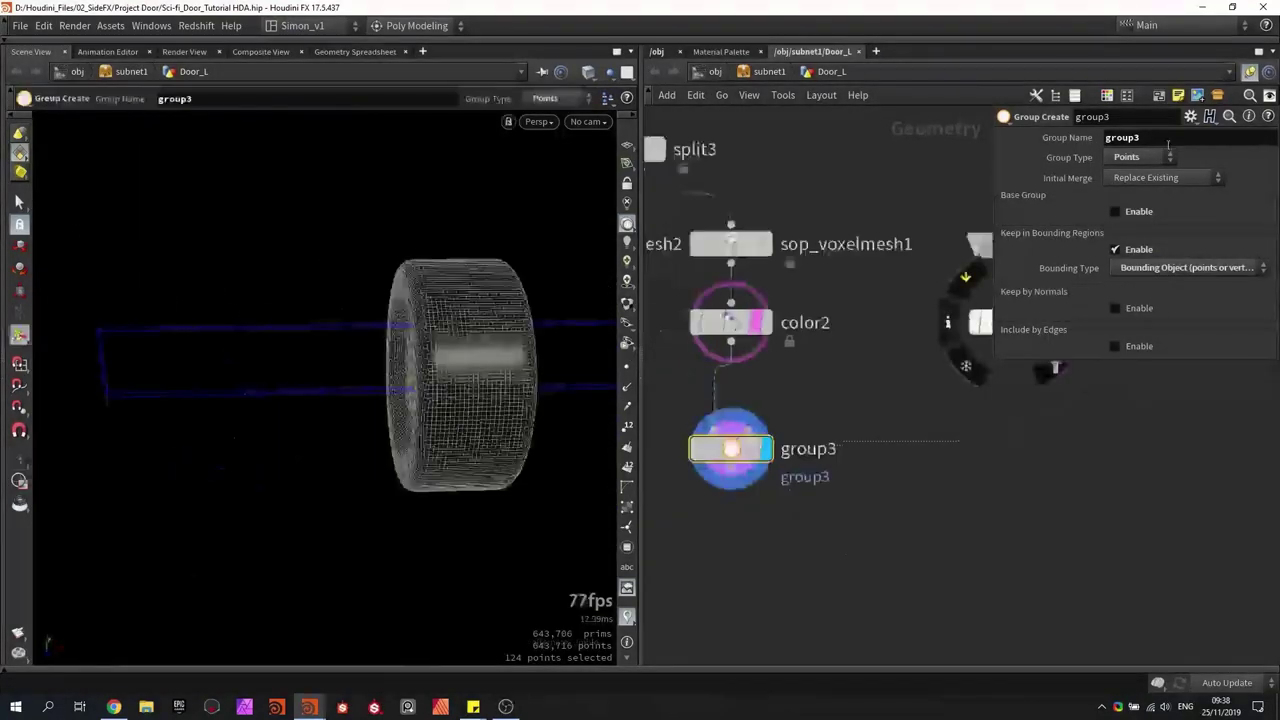
Step: Name the point group color_glow
left_click_drag(1160, 138, 982, 132)
type("c")
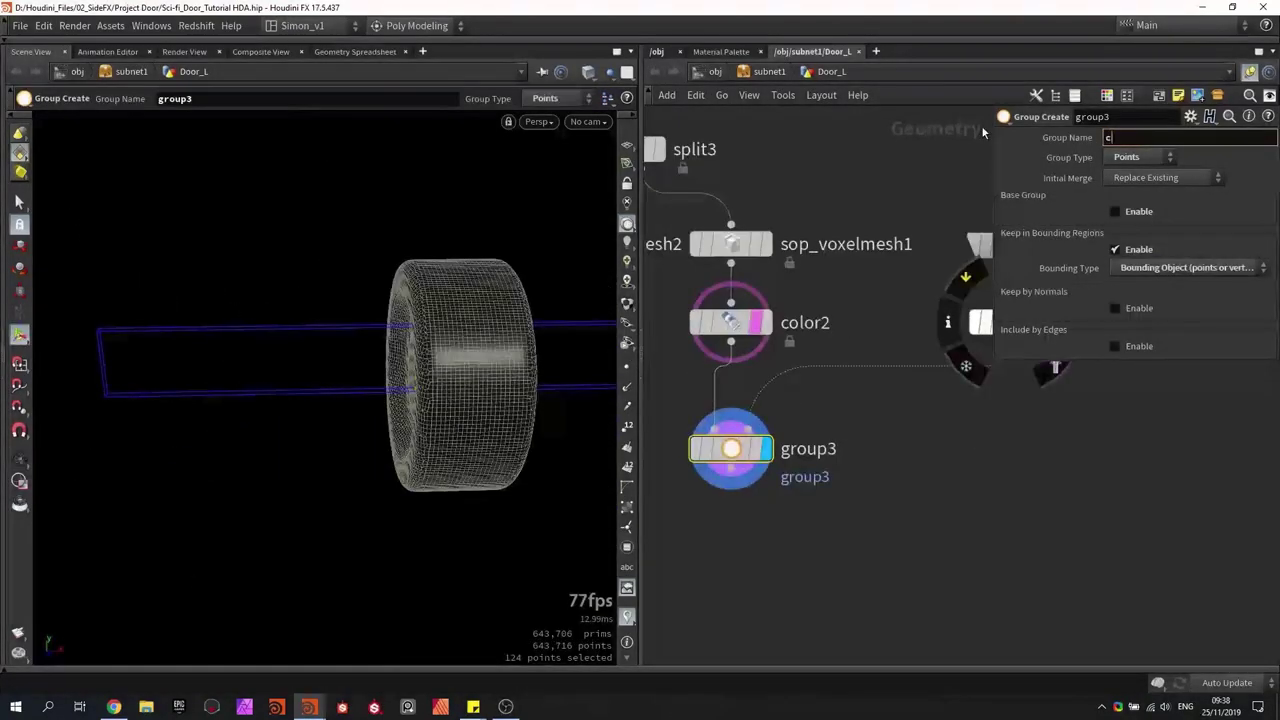
type("olor_glow")
key("Return")
Step: Add a Color node beneath group3 and limit it to the color_glow group
key("Tab")
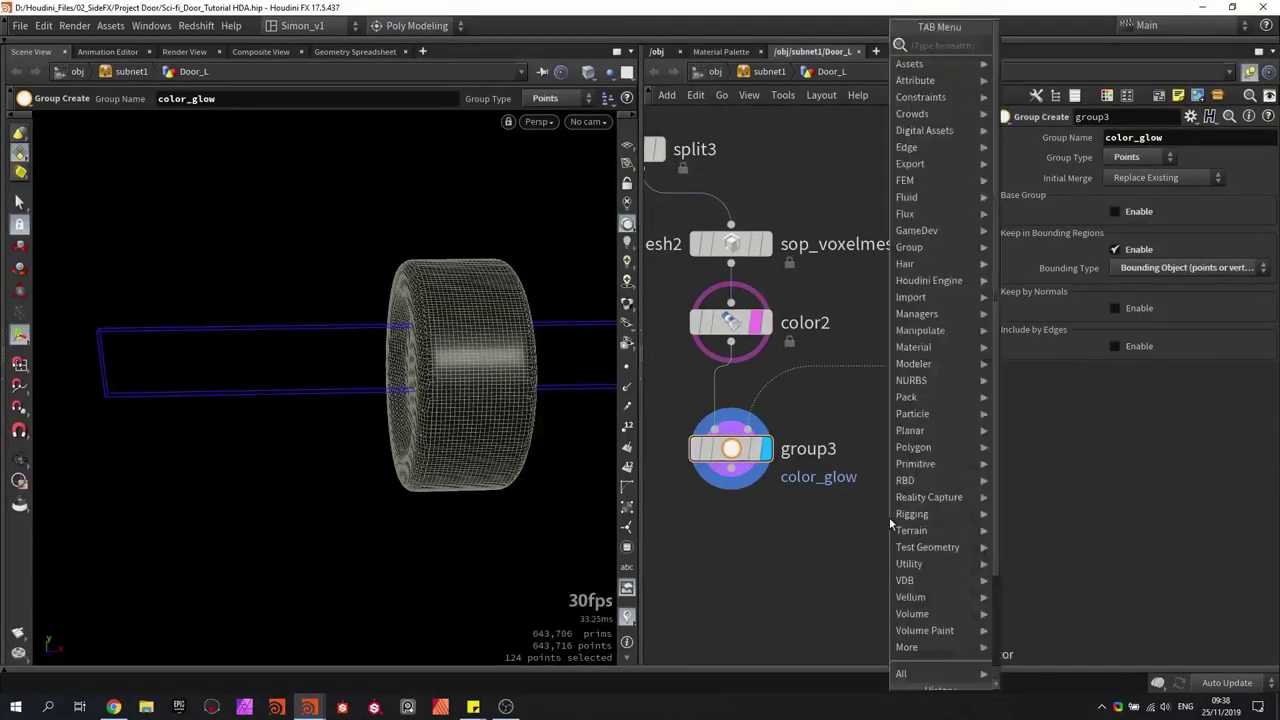
type("co")
key("Return")
left_click(739, 541)
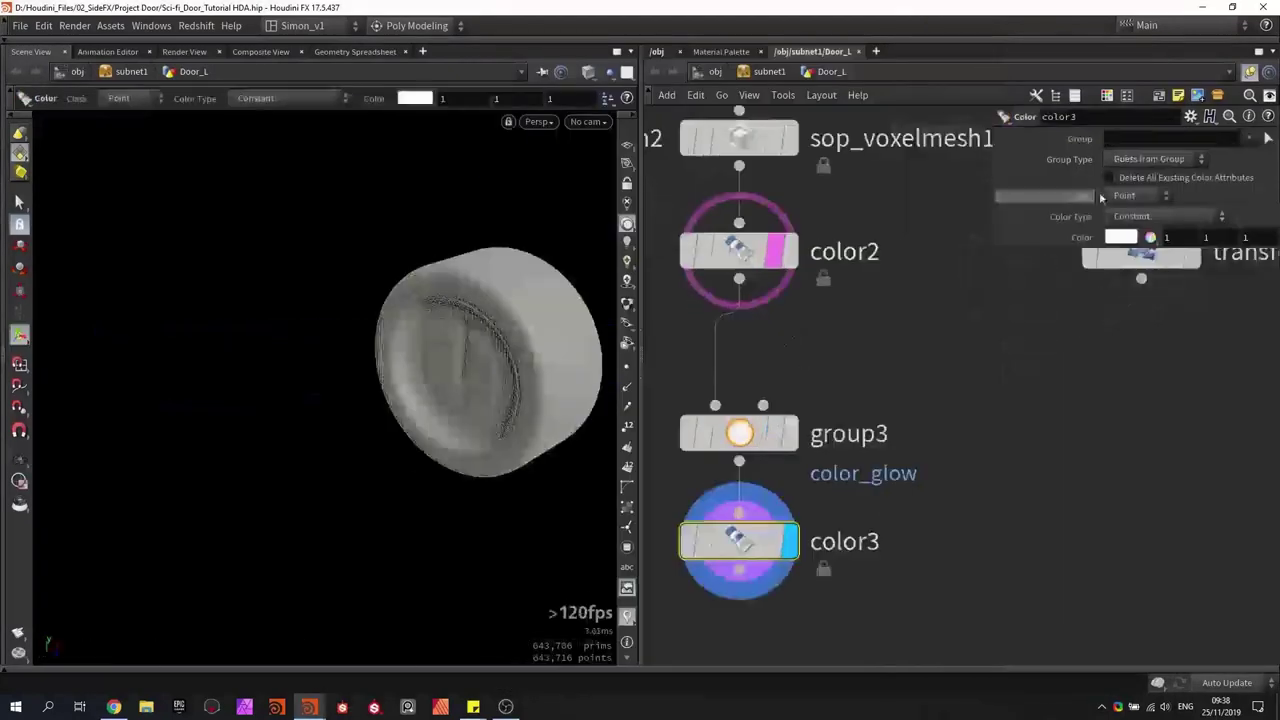
left_click(1249, 138)
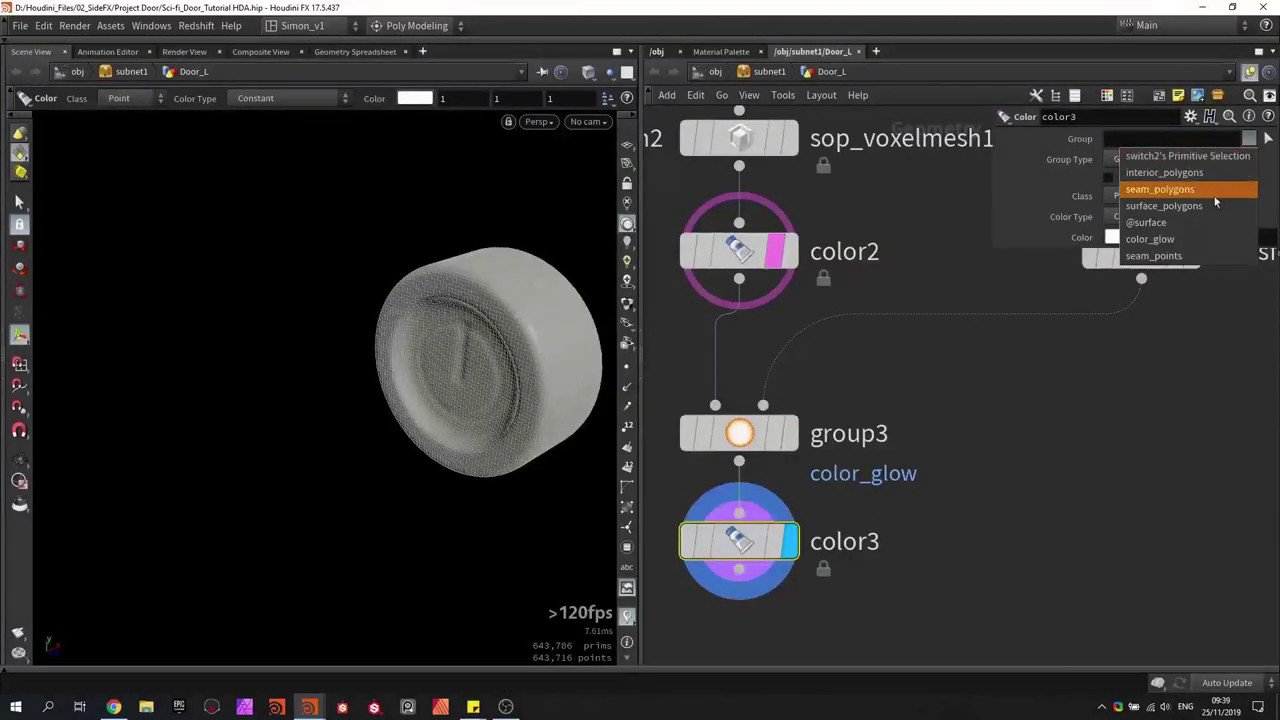
left_click(1193, 239)
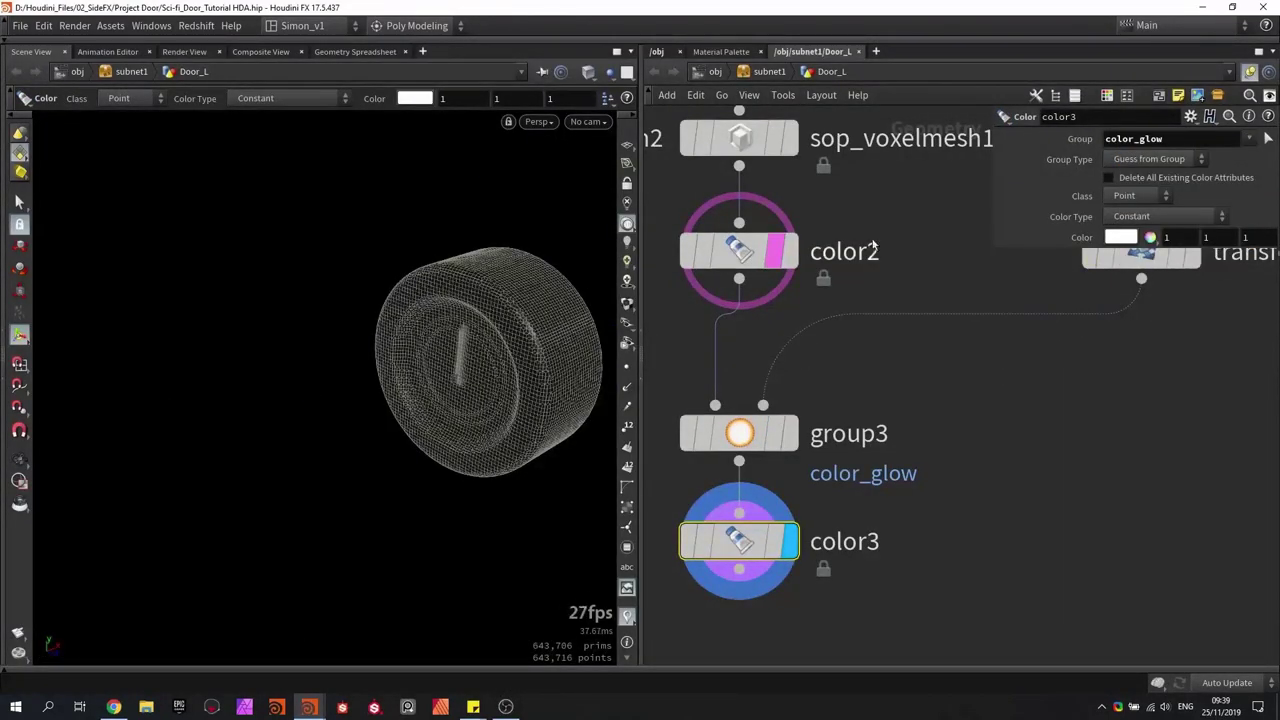
Step: Turn off the template overlay and set color3 to red (1, 0, 0) for the button's glow strip
left_click_drag(452, 289, 505, 252)
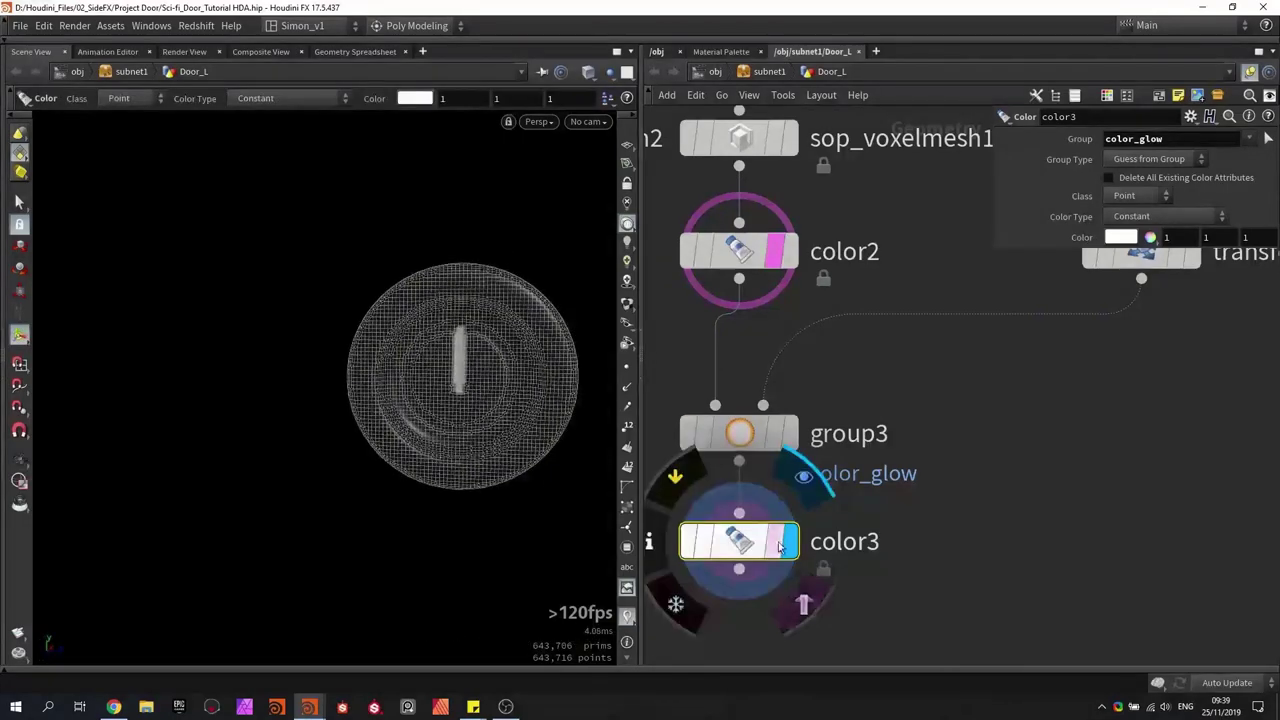
left_click(801, 603)
mouse_move(429, 423)
left_mouse_down()
mouse_move(403, 401)
mouse_move(420, 395)
mouse_move(449, 424)
left_mouse_up()
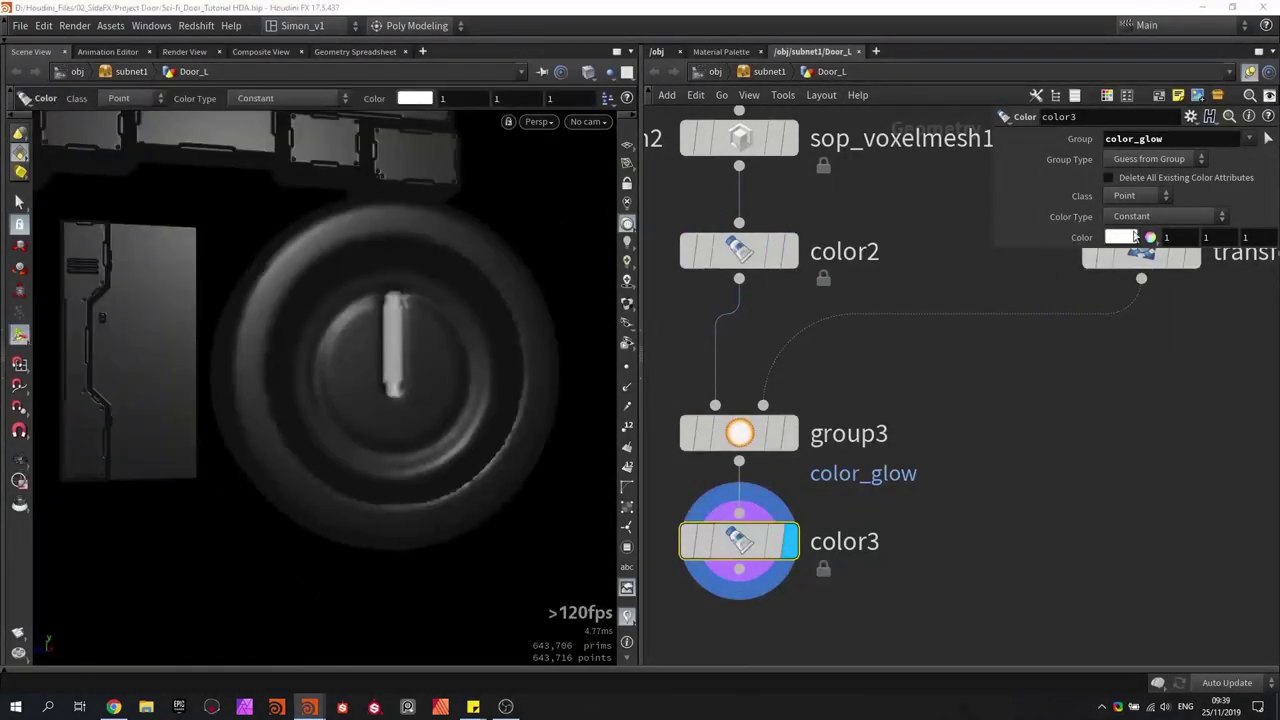
left_click_drag(1217, 240, 1174, 243)
left_click_drag(1262, 243, 1218, 258)
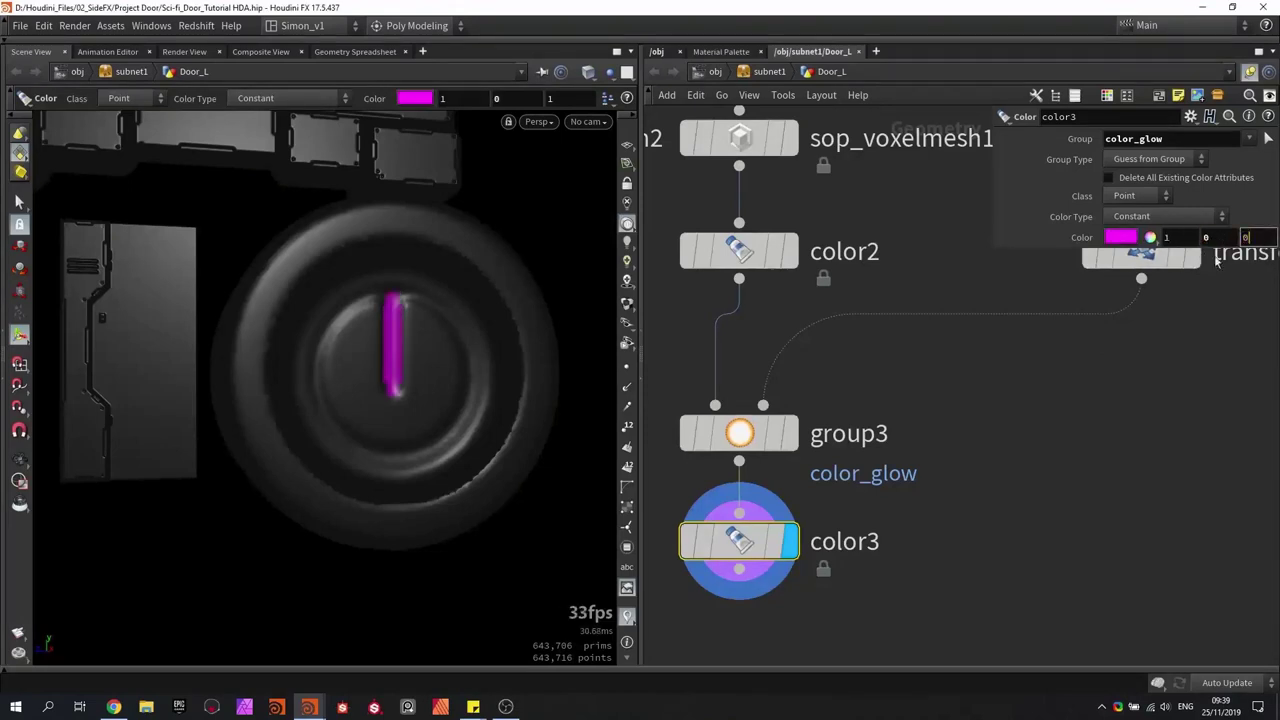
type("0")
key("Return")
mouse_move(466, 380)
left_mouse_down("alt")
mouse_move(439, 395)
mouse_move(464, 384)
left_mouse_up("alt")
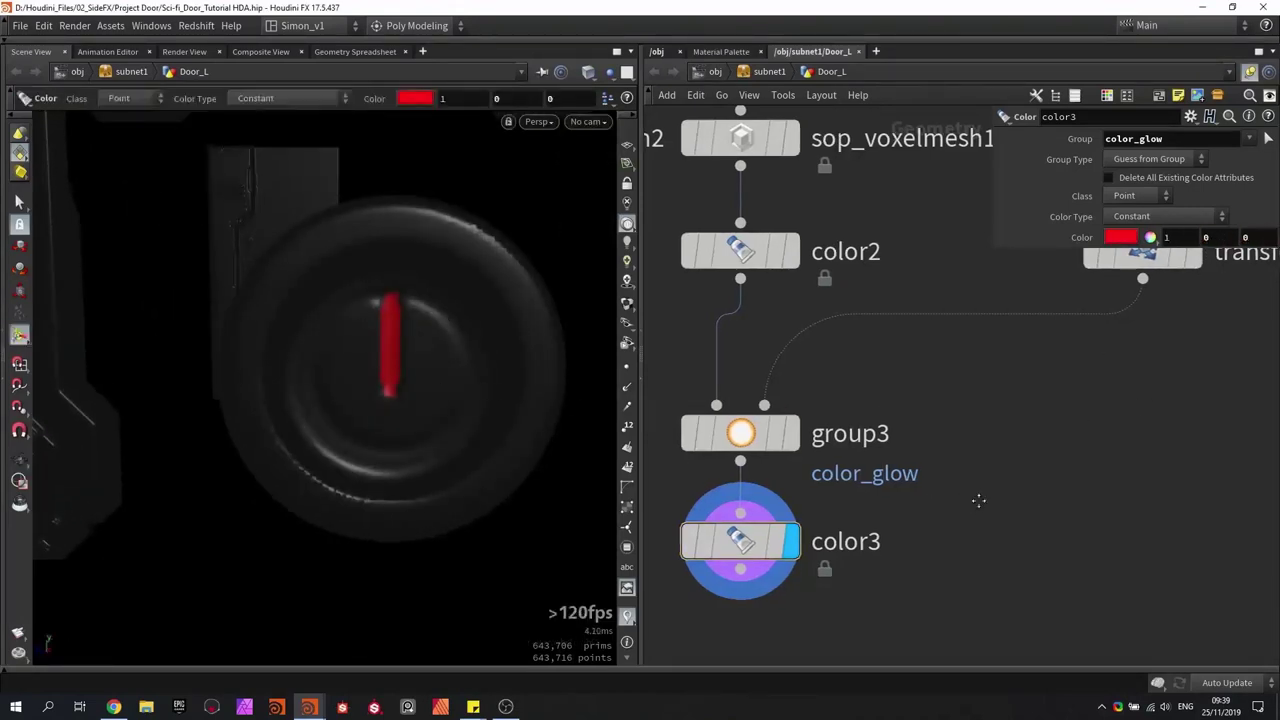
Step: Add an Attribute Blur node after color3 and set its attribute to Cd
middle_click_drag(986, 590, 1021, 528)
key("Tab")
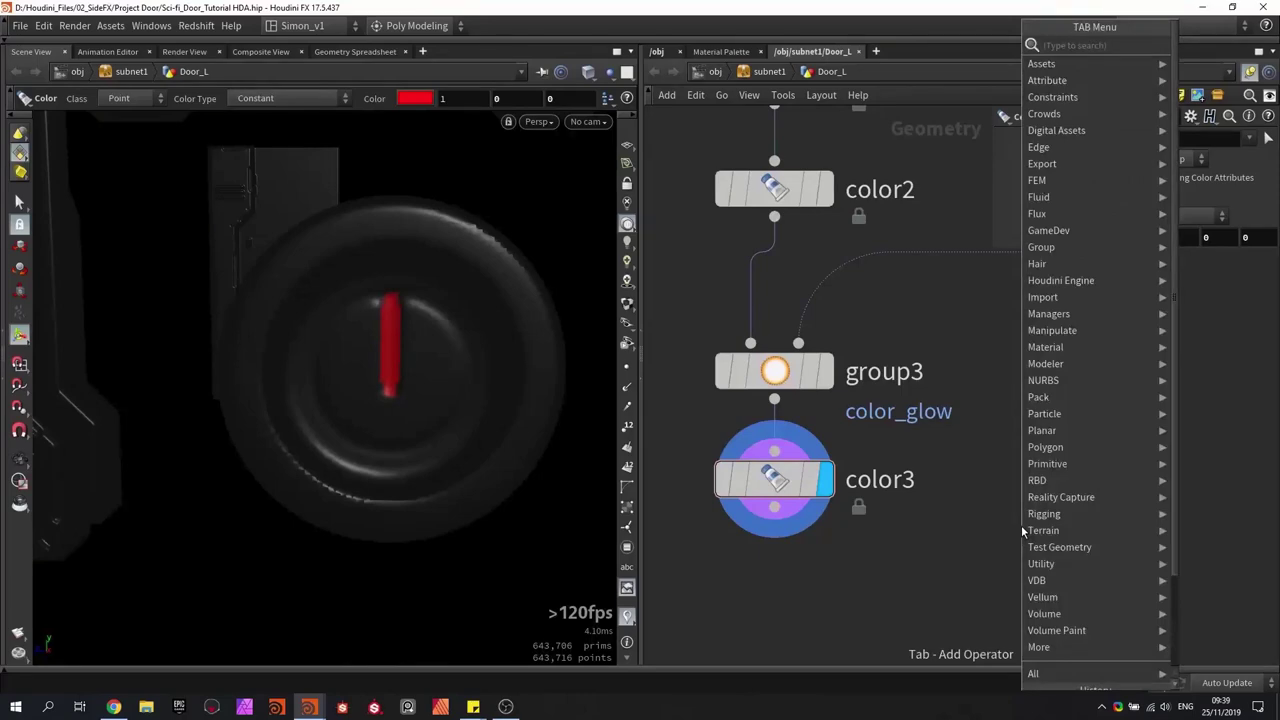
type("blur")
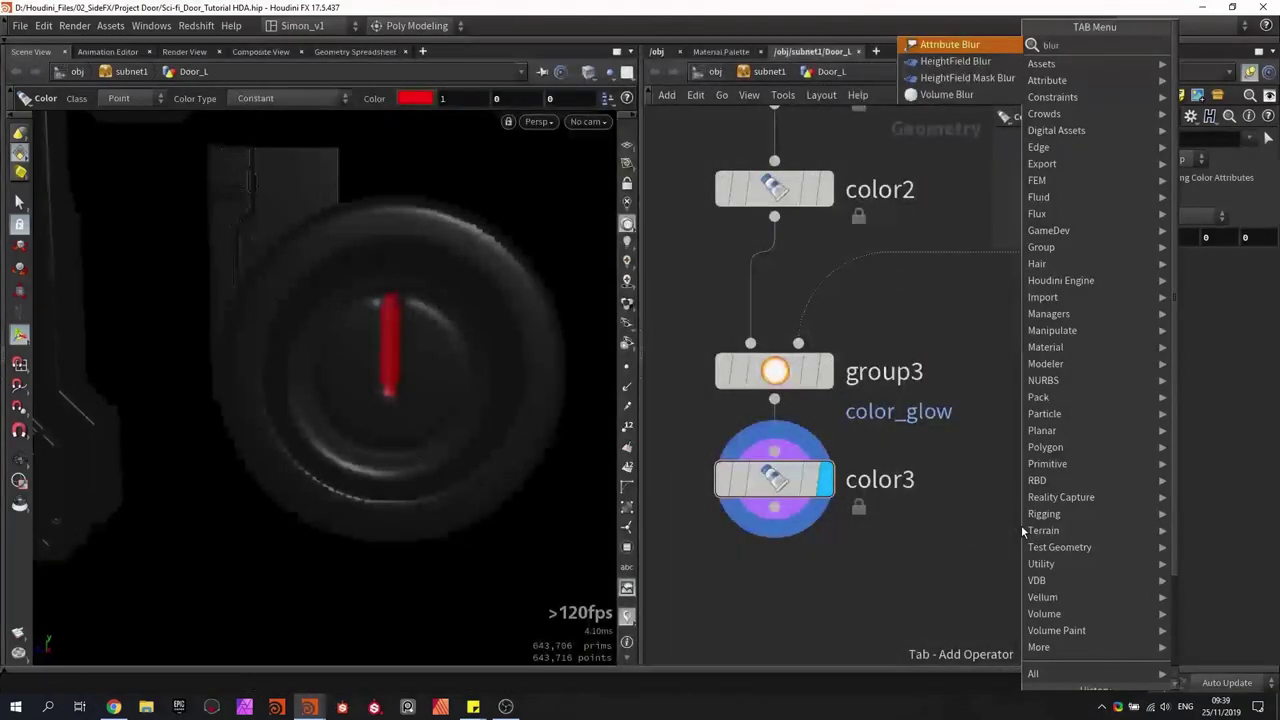
key("Return")
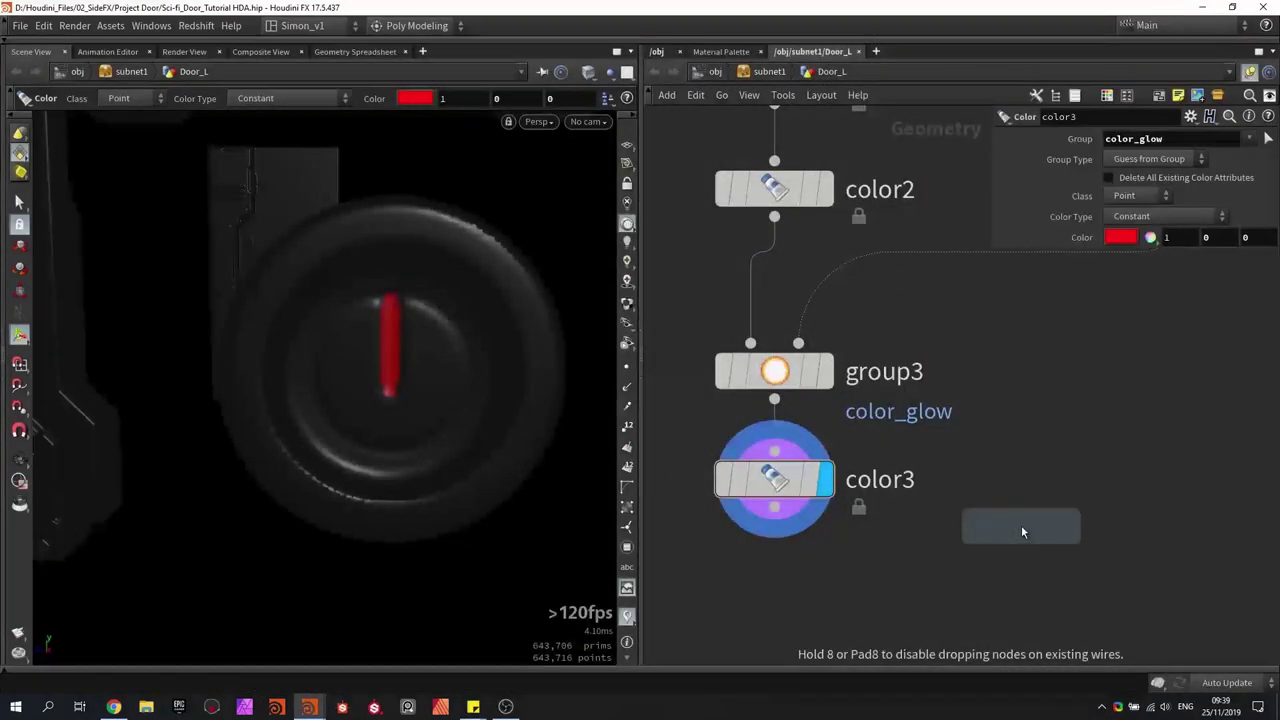
left_click(978, 585)
left_click_drag(1108, 158, 1076, 164)
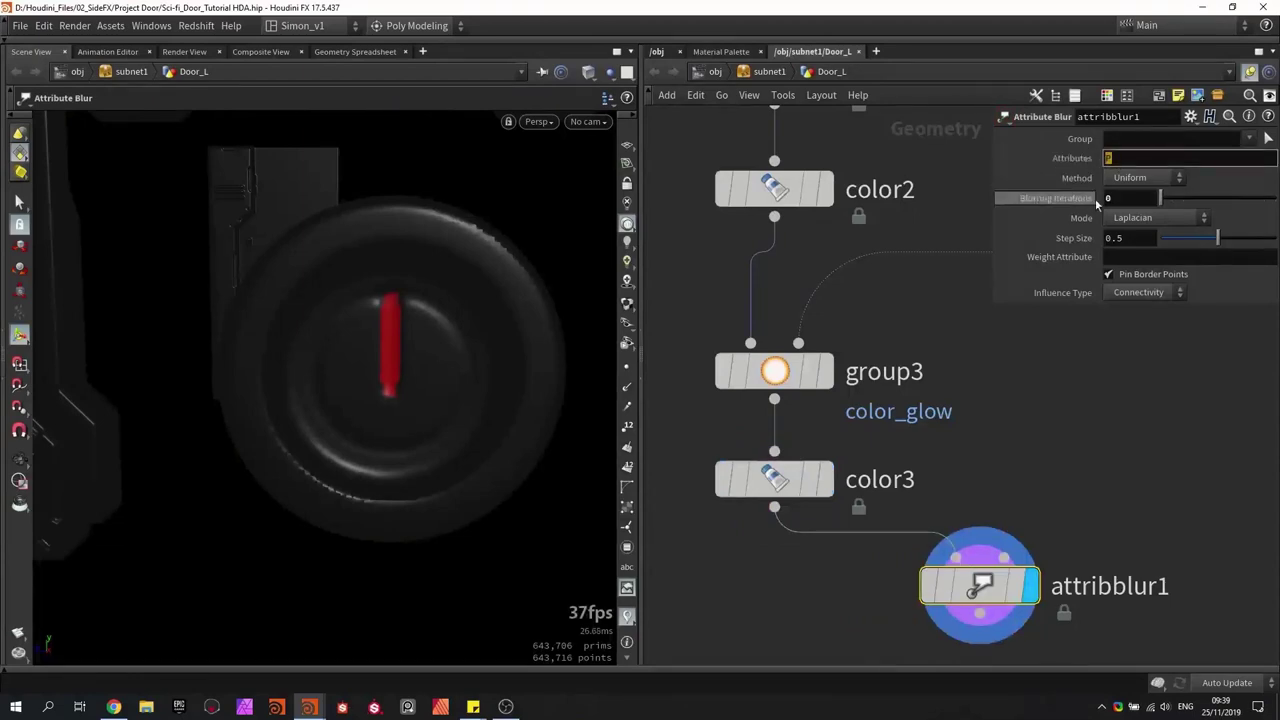
type("CD")
key("BackSpace")
type("d")
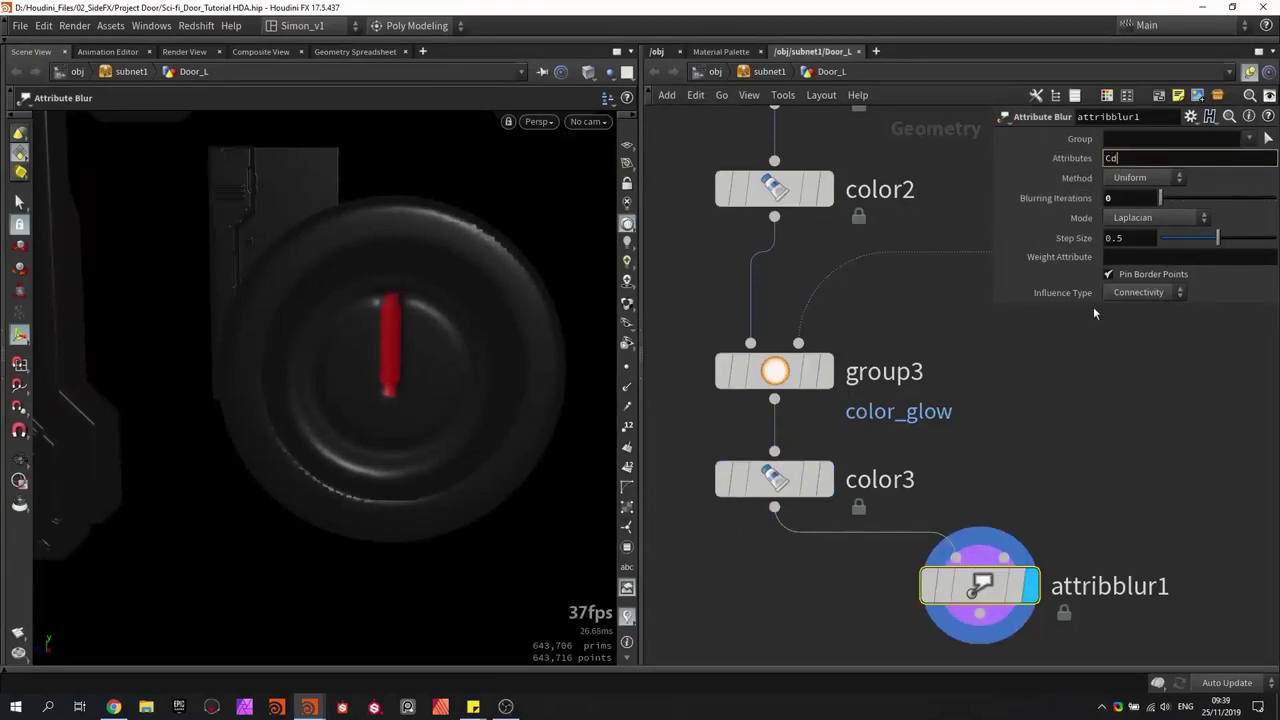
Step: Set the Attribute Blur node's blurring iterations to 1
left_click(1098, 388)
left_click_drag(1165, 198, 1163, 198)
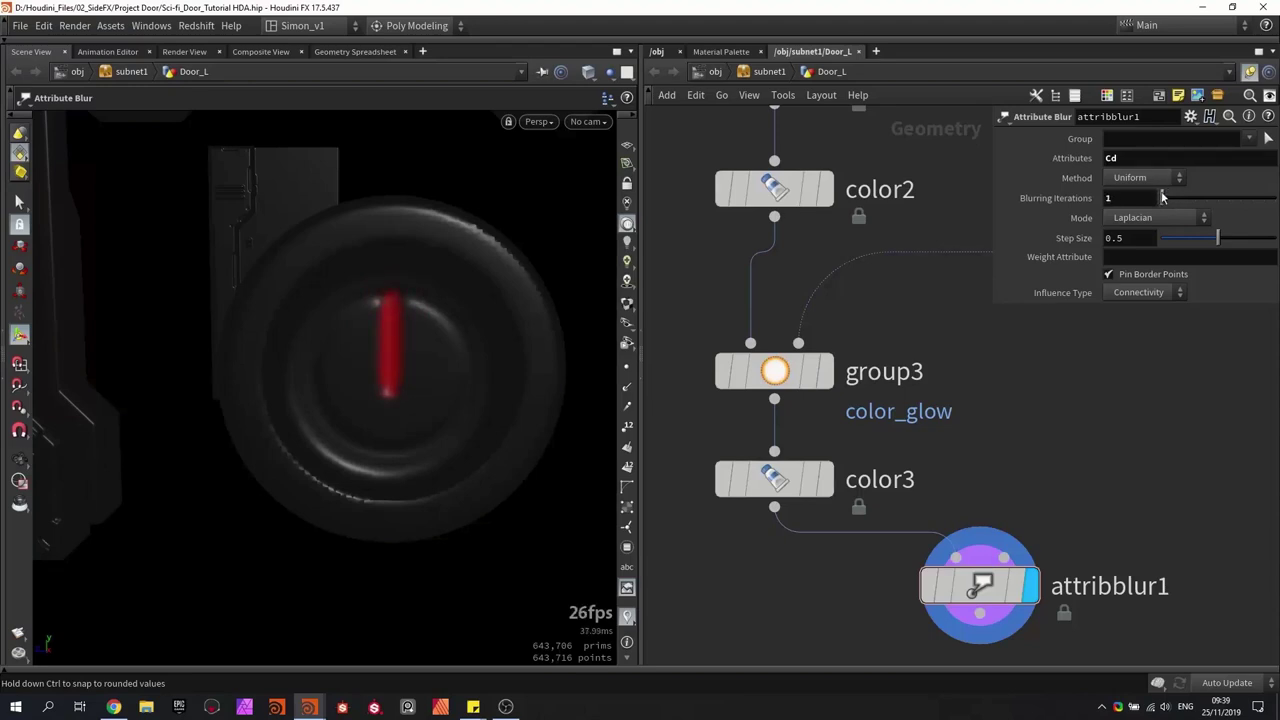
Step: Examine the softened edges of the button's red glow strip up close, in shaded and wireframe display
mouse_move(412, 350)
left_mouse_down("alt")
mouse_move(431, 326)
mouse_move(386, 340)
mouse_move(398, 366)
mouse_move(394, 323)
mouse_move(411, 337)
mouse_move(403, 346)
left_mouse_up("alt")
key("Return")
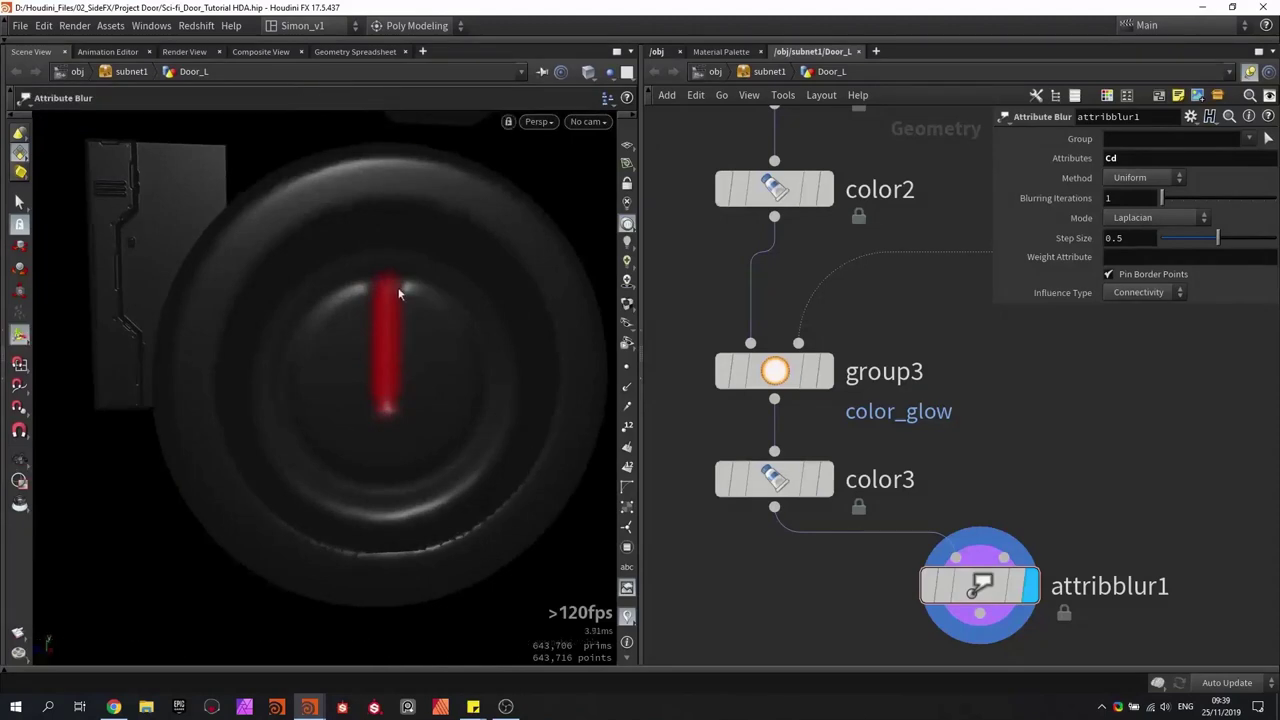
key("Escape")
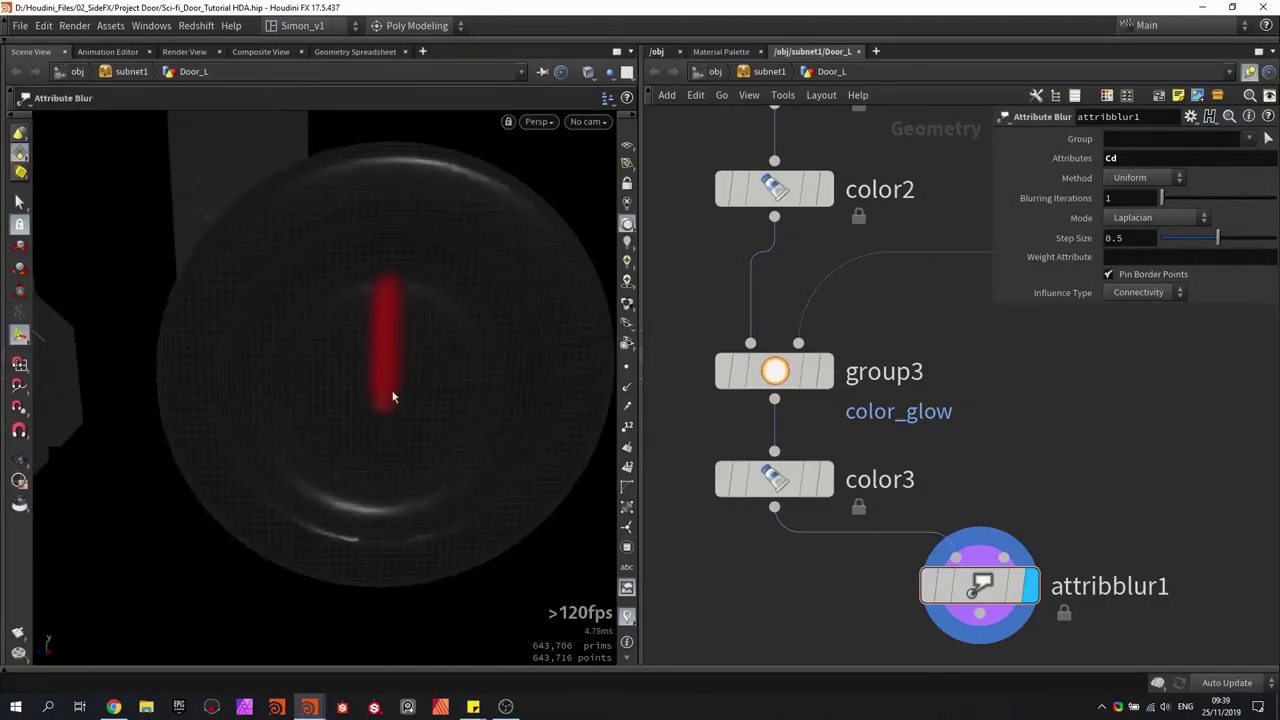
left_click_drag(394, 337, 432, 370)
scroll(390, 302, "up", 3)
key("Escape")
left_click_drag(410, 301, 435, 400)
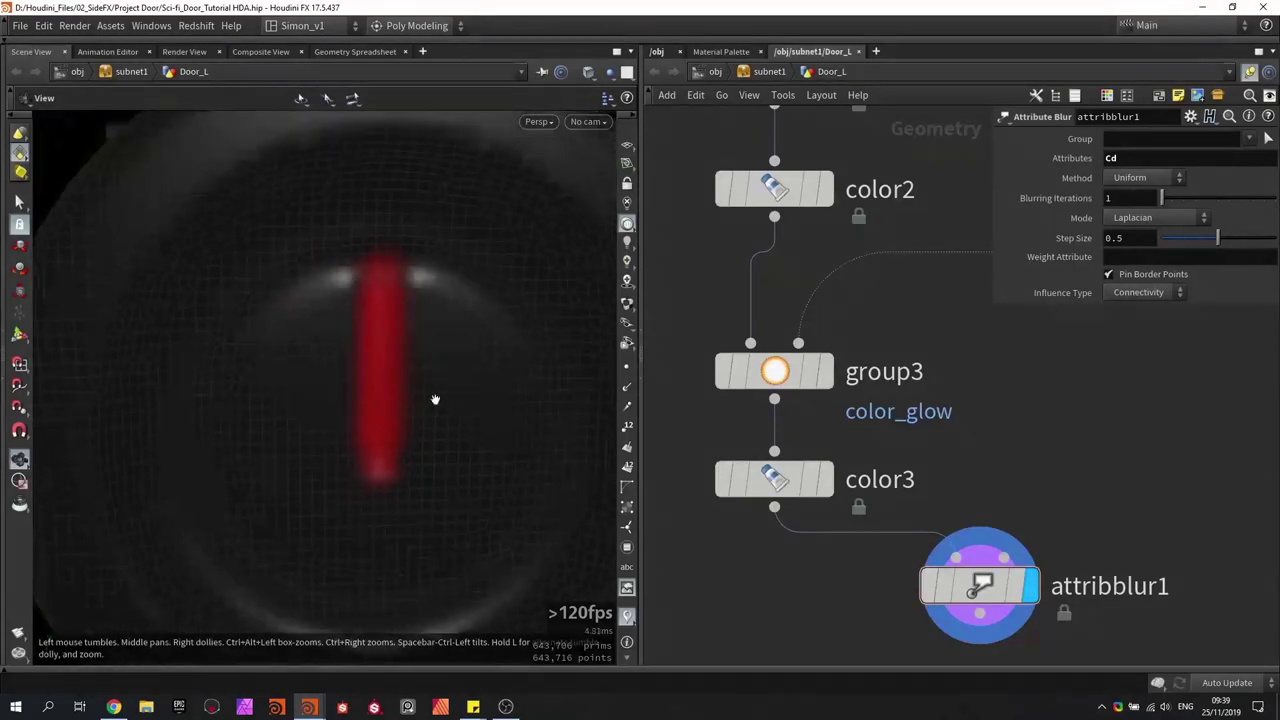
mouse_move(462, 523)
left_mouse_down("alt")
mouse_move(463, 411)
mouse_move(368, 412)
mouse_move(400, 428)
left_mouse_up("alt")
key("shift+w")
key("shift+w")
scroll(406, 371, "down", 6)
mouse_move(369, 380)
left_mouse_down()
mouse_move(406, 371)
mouse_move(392, 392)
mouse_move(403, 394)
left_mouse_up()
scroll(392, 393, "down", 5)
scroll(403, 394, "down", 3)
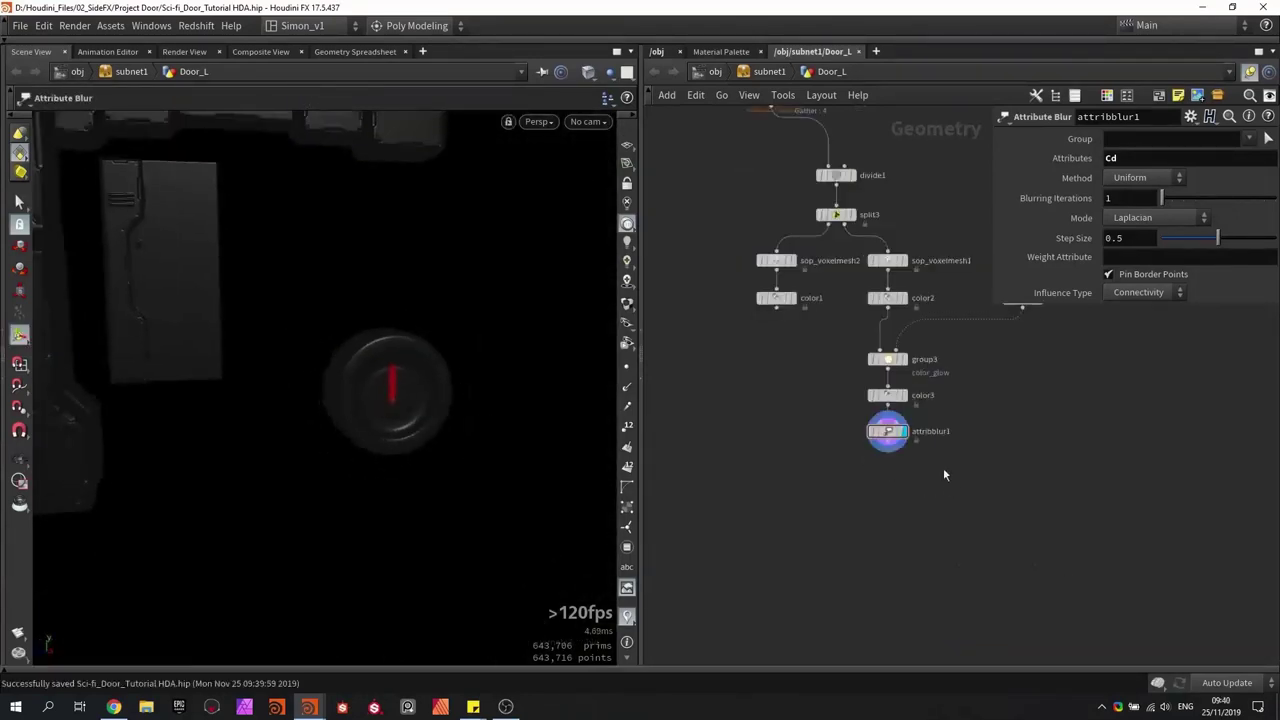
Step: Merge the attribblur1 and color1 branches with a Merge node and display the combined door parts
left_click_drag(901, 479, 848, 425)
left_click_drag(799, 331, 745, 277)
left_click(776, 308)
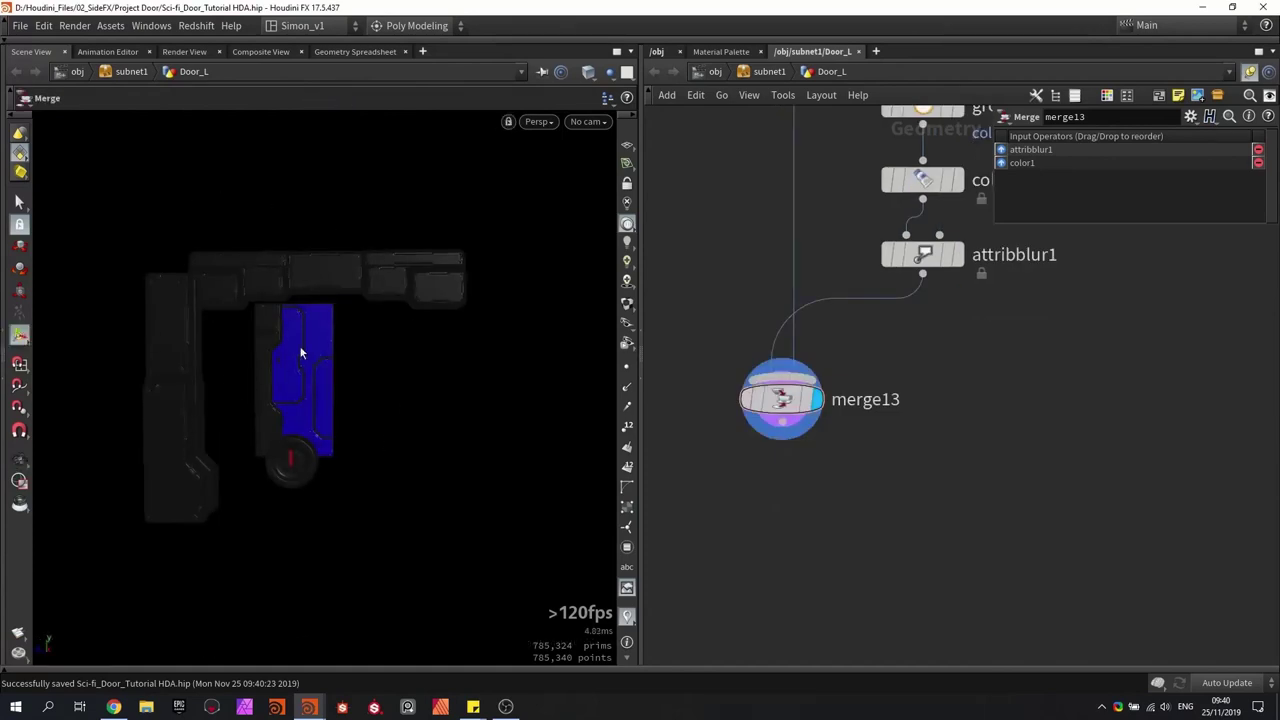
left_click_drag(300, 352, 289, 346)
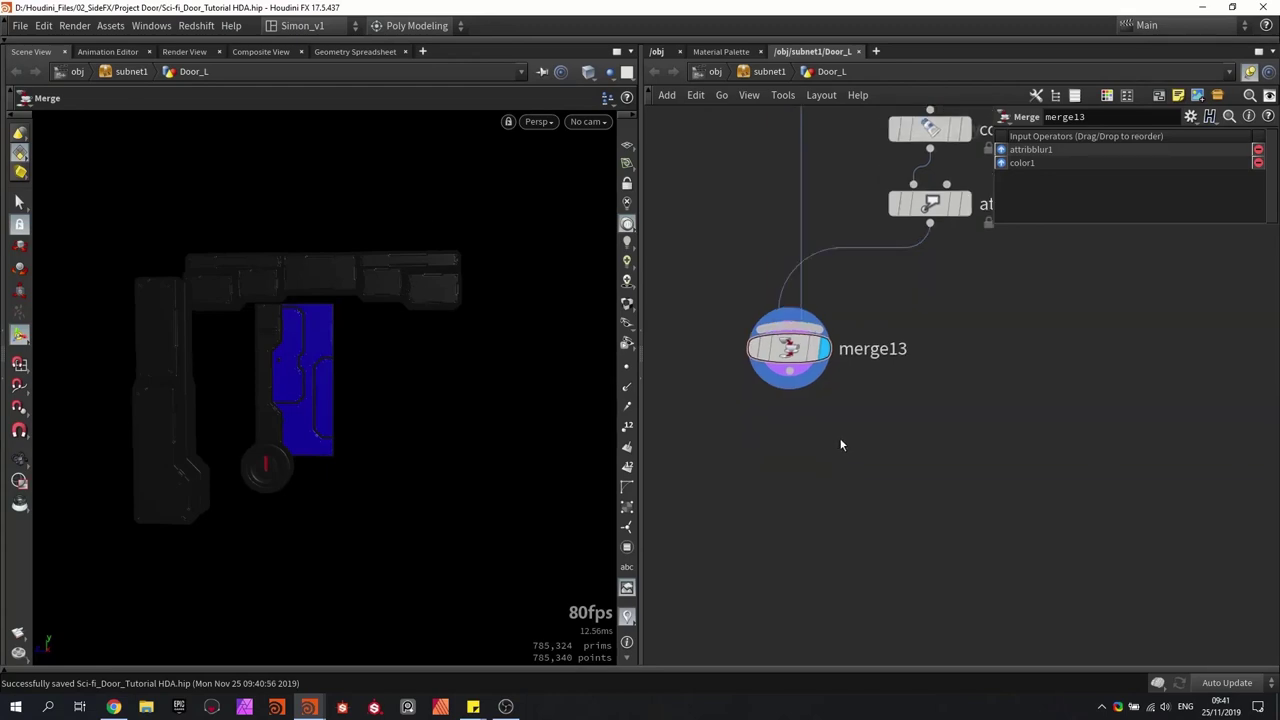
Step: Add a Null node after merge13, display it, and place it off to the side of the merge
middle_click_drag(841, 445, 819, 397)
middle_click_drag(878, 426, 830, 407)
left_click_drag(719, 295, 833, 374)
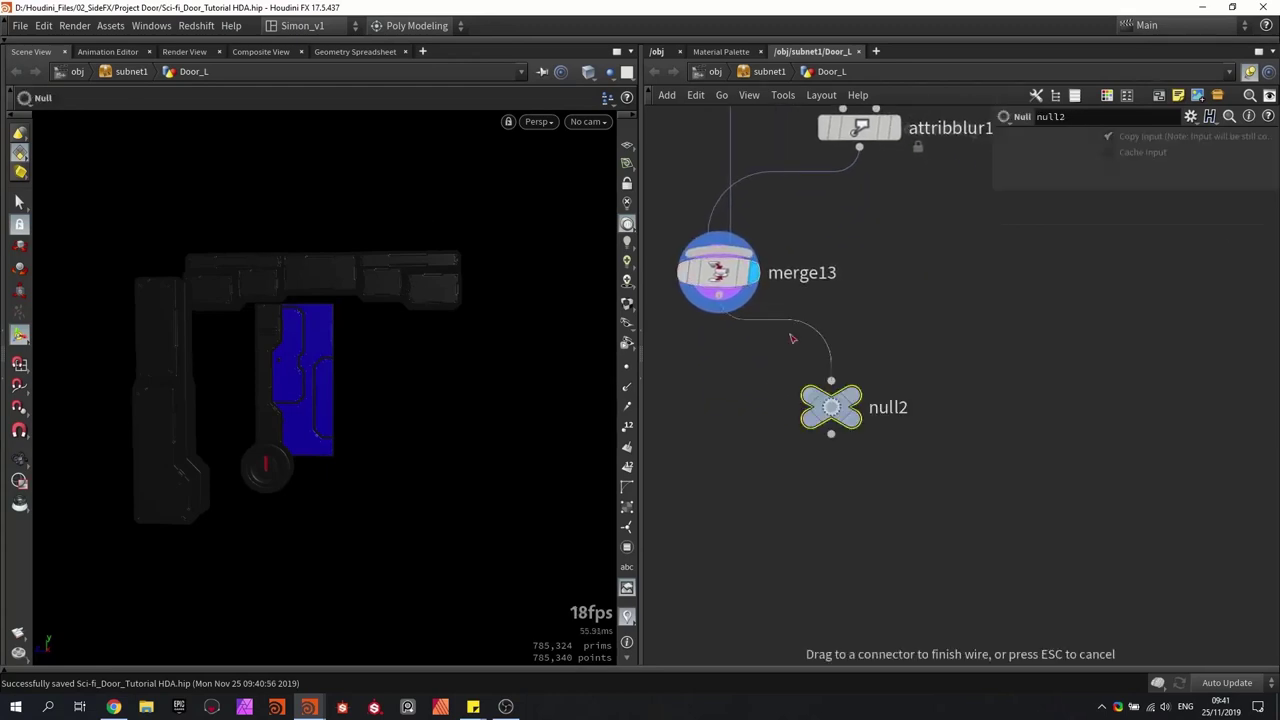
left_click(850, 403)
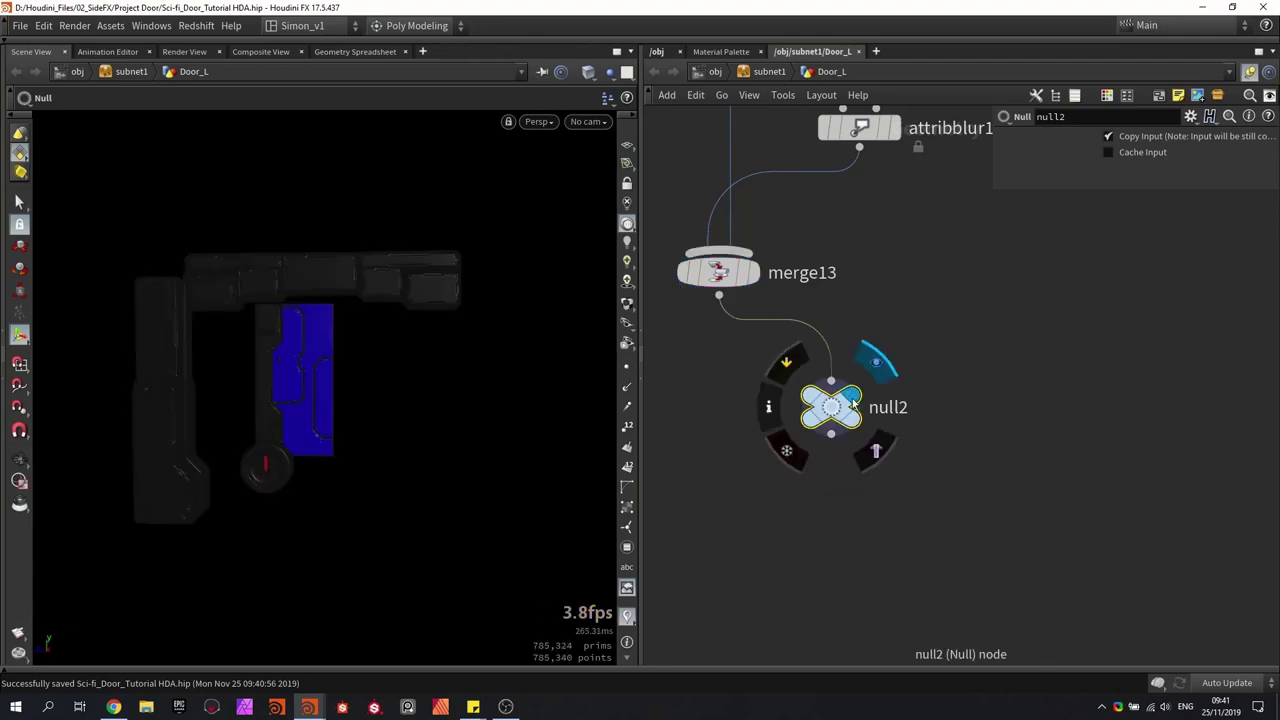
left_click_drag(835, 409, 951, 374)
Step: Add a Color node beneath the null and display it
middle_click_drag(953, 454, 883, 433)
key("Tab")
type("color")
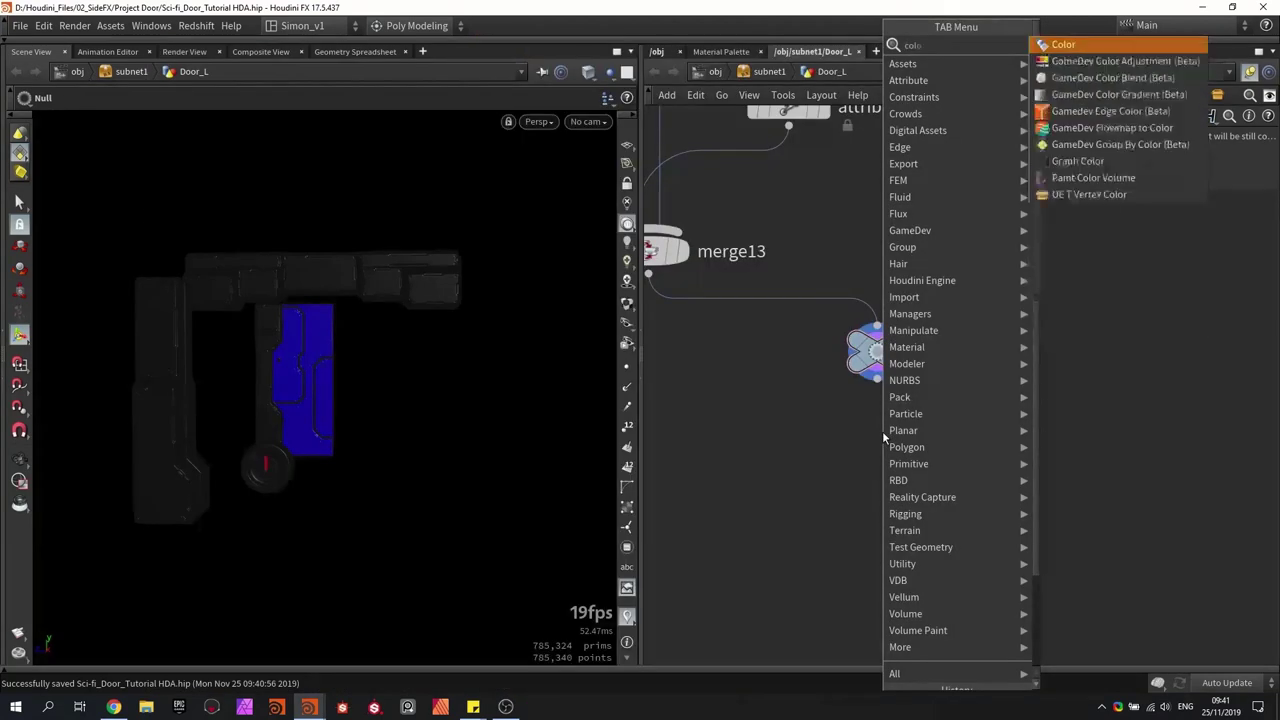
key("Return")
left_click(882, 432)
scroll(882, 440, "up", 3)
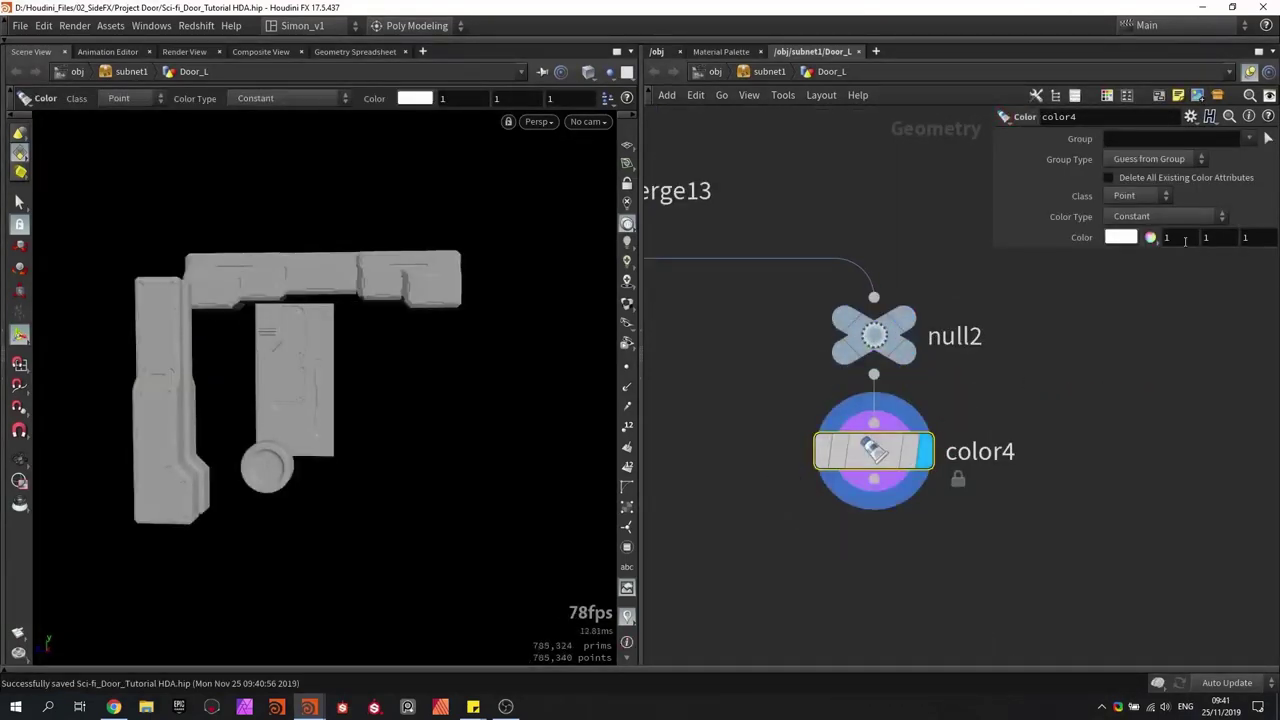
Step: Set color4 to black (0, 0, 0)
key("Tab")
type("0")
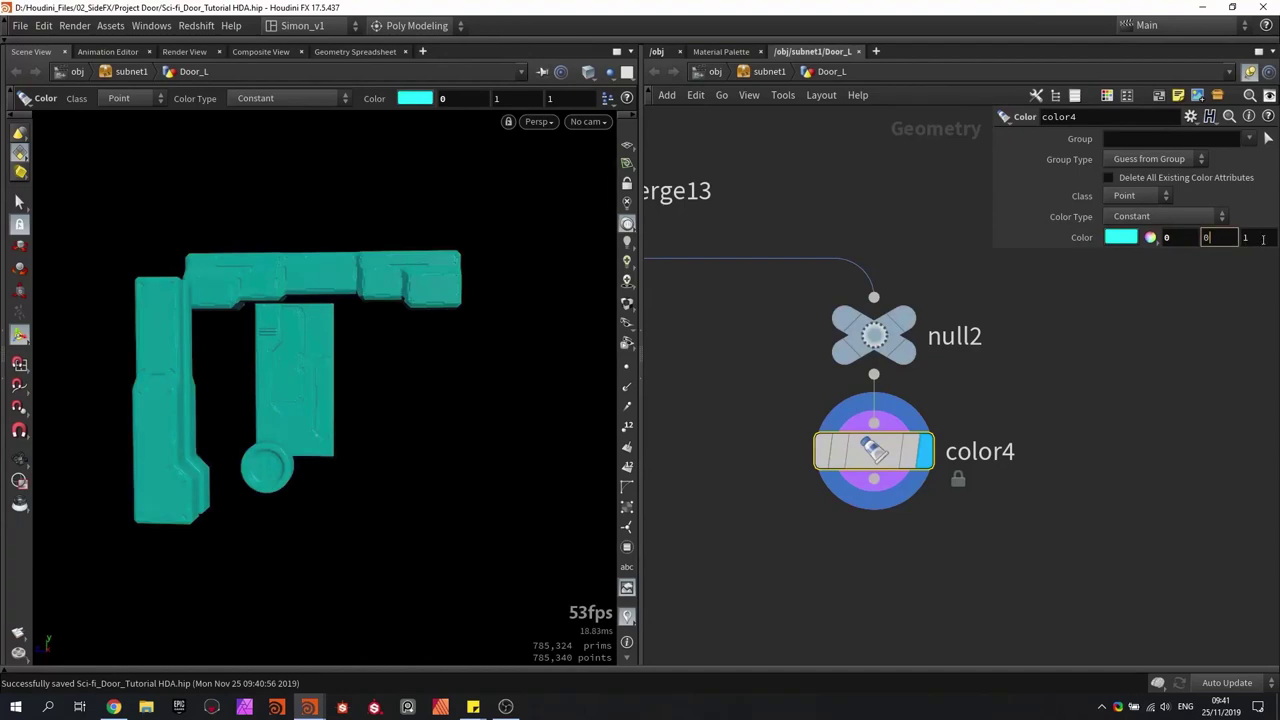
key("Tab")
type("0")
key("Return")
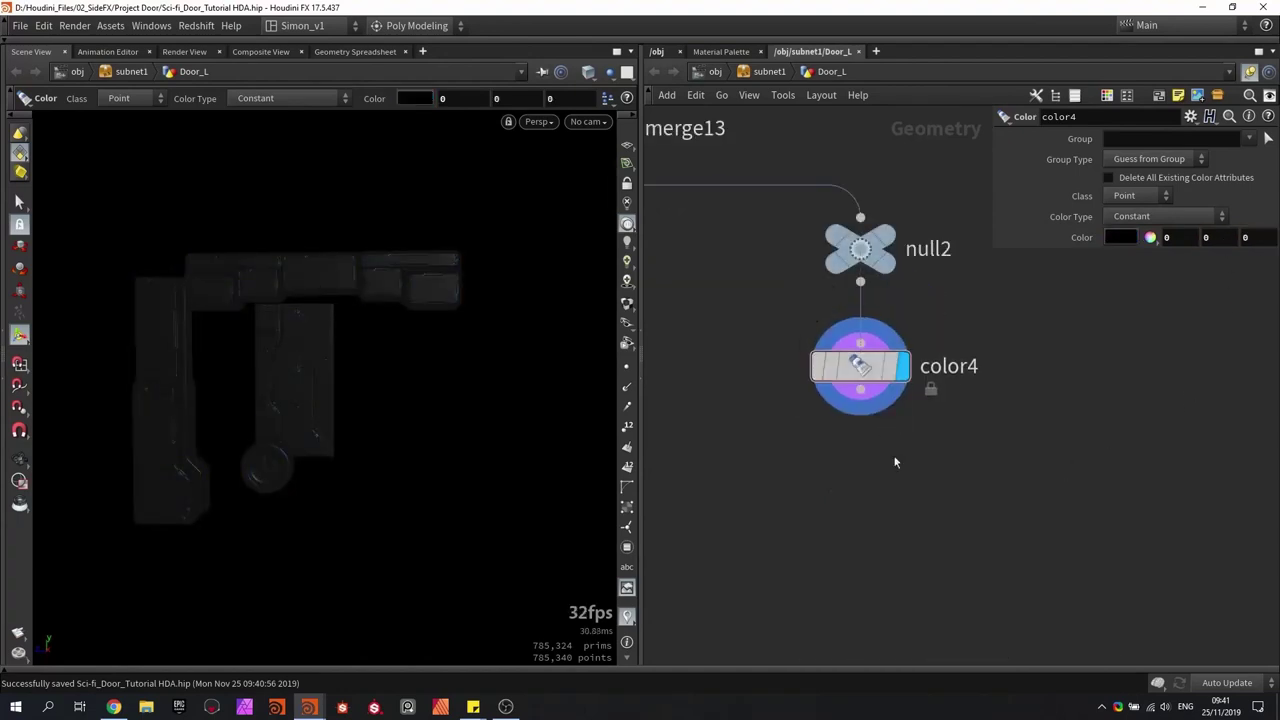
Step: Add a GameDev Measure Curvature node after color4 and display it
key("Tab")
type("cur")
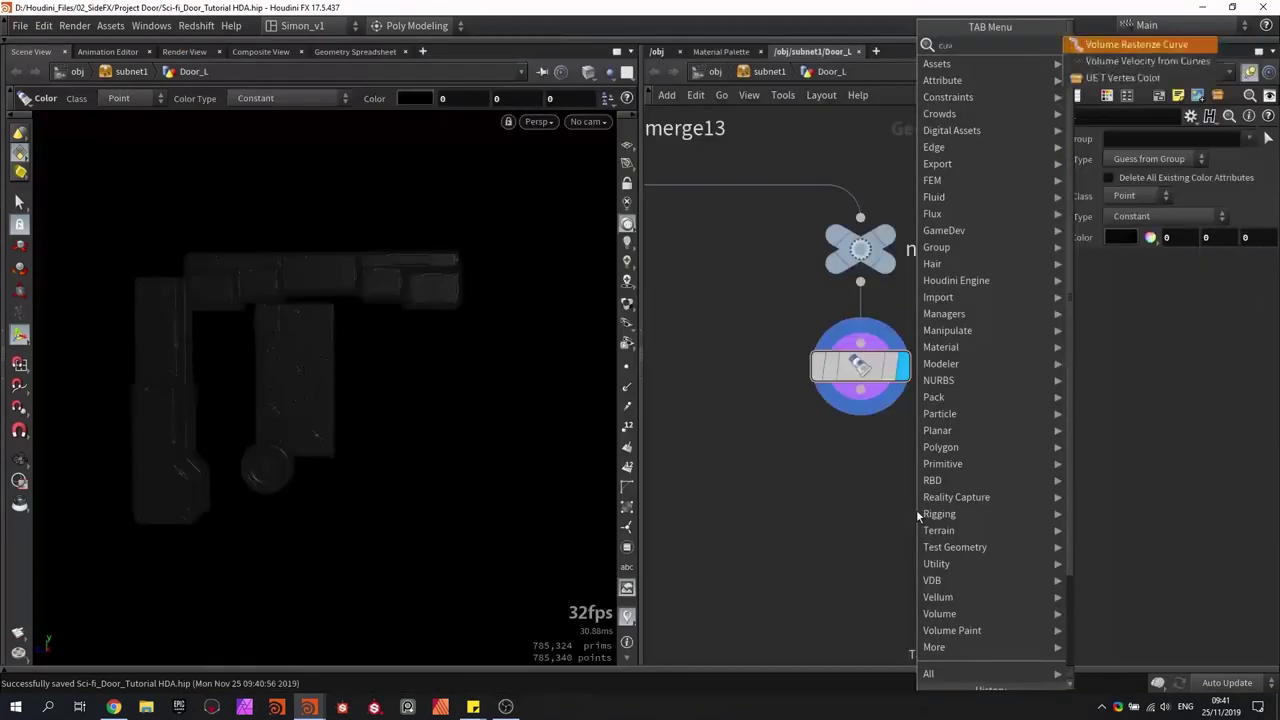
key("BackSpace")
type("r")
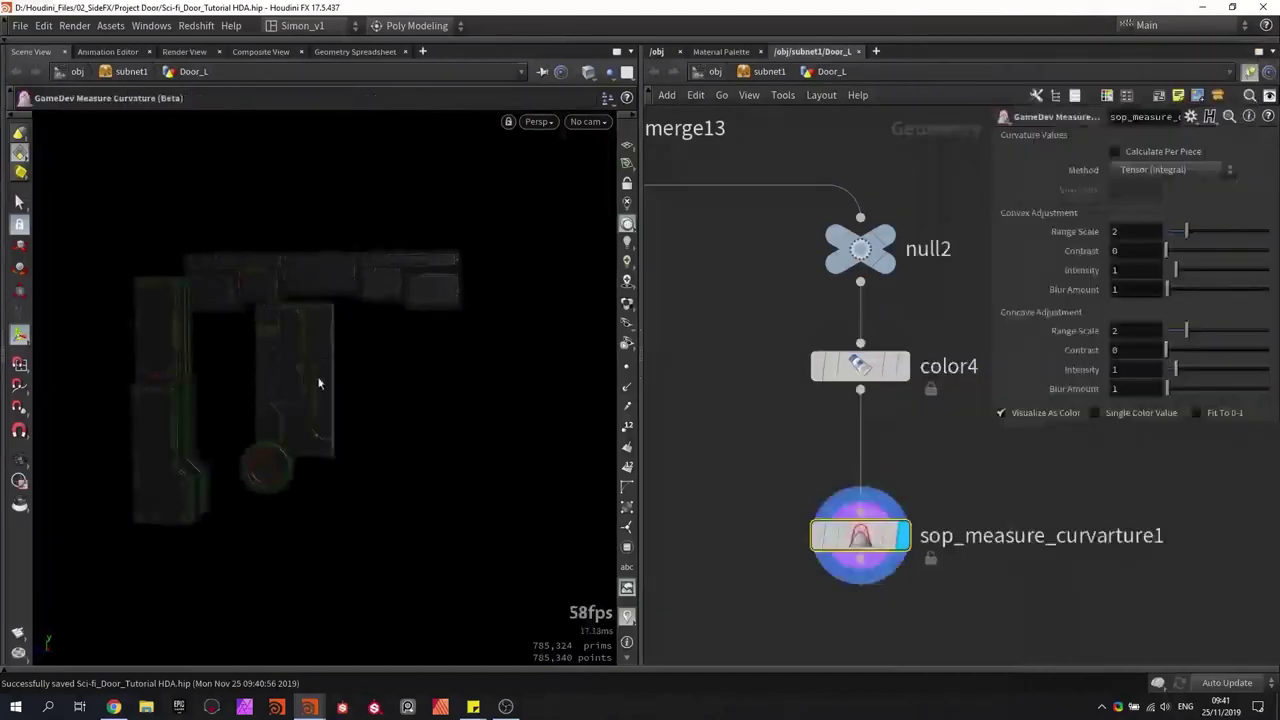
Step: Strengthen the convex curvature by setting its Range Scale to 9.74 and Intensity to 10
left_click_drag(317, 380, 204, 275, "alt")
scroll(267, 355, "up", 3)
key("Return")
key("Escape")
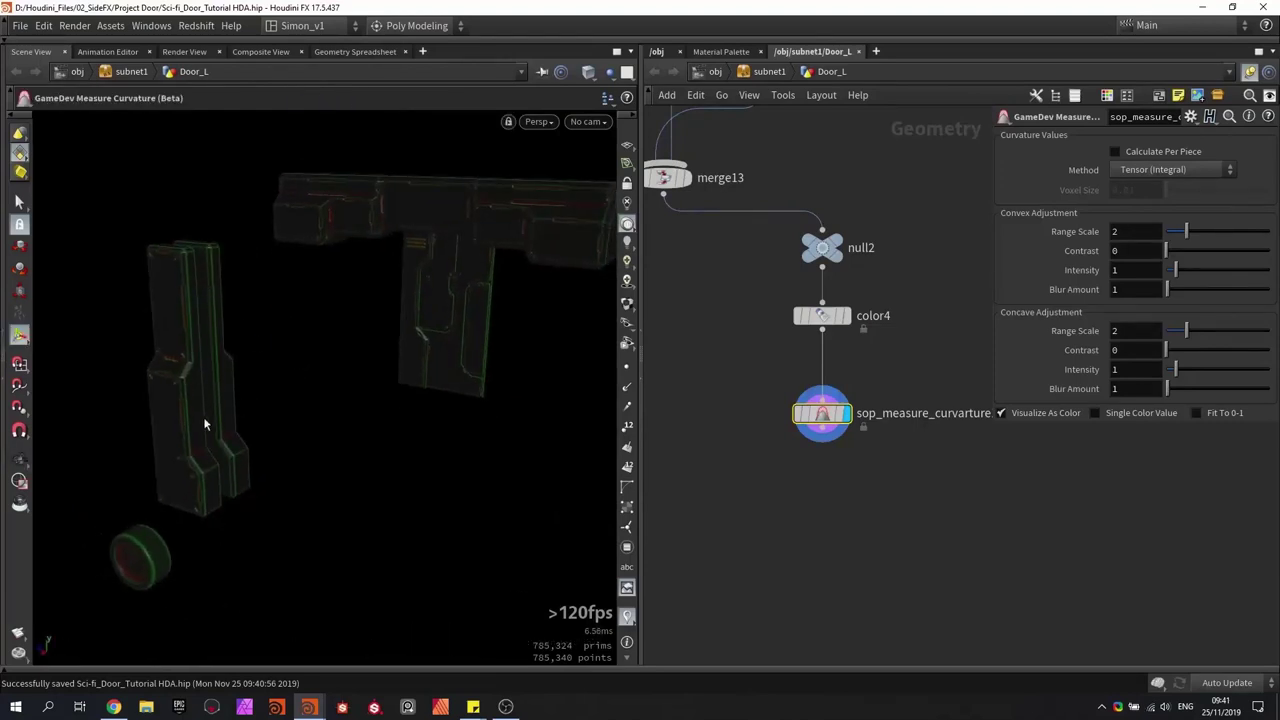
scroll(171, 260, "up", 8, "alt")
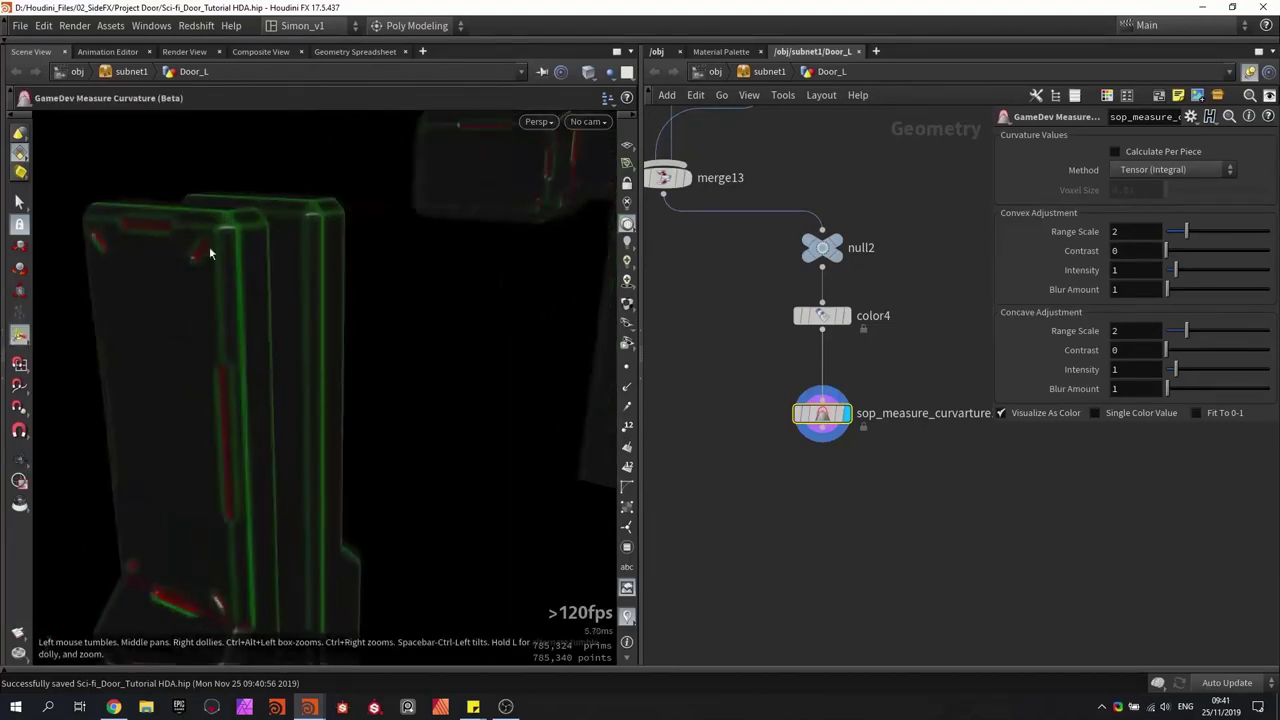
left_click_drag(243, 291, 226, 262)
scroll(221, 265, "down", 3)
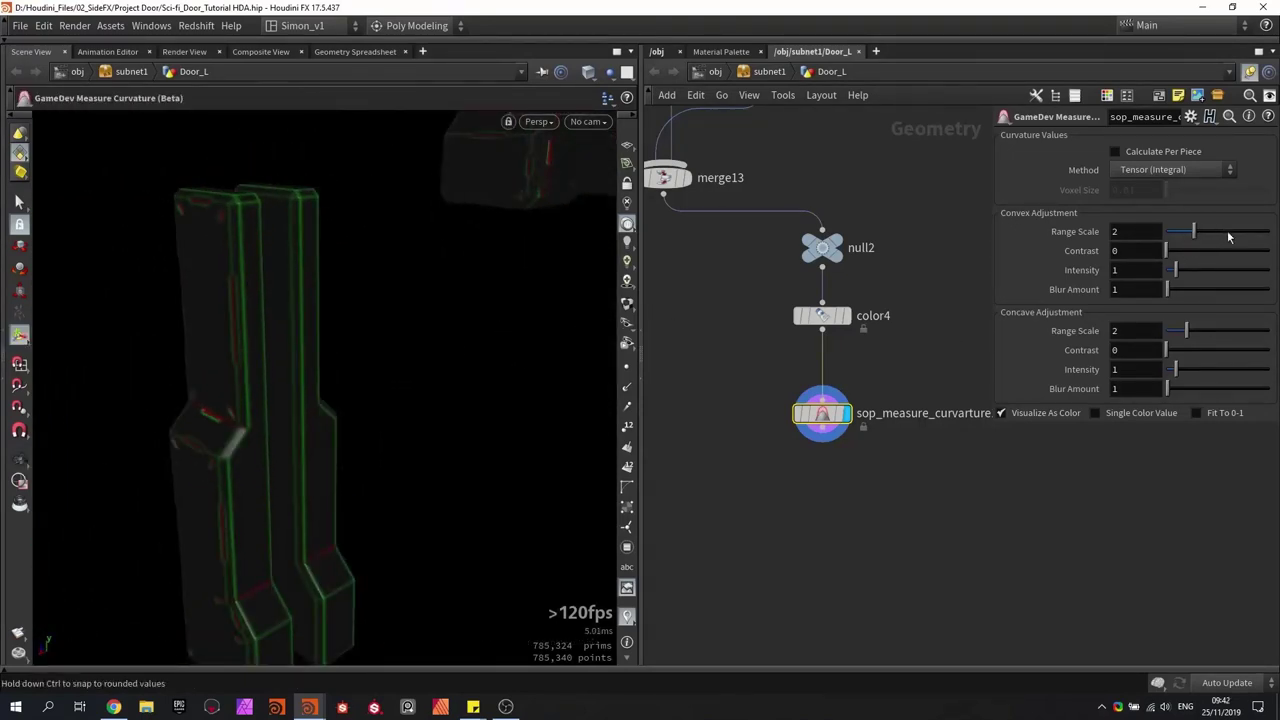
left_click_drag(1229, 236, 1275, 272)
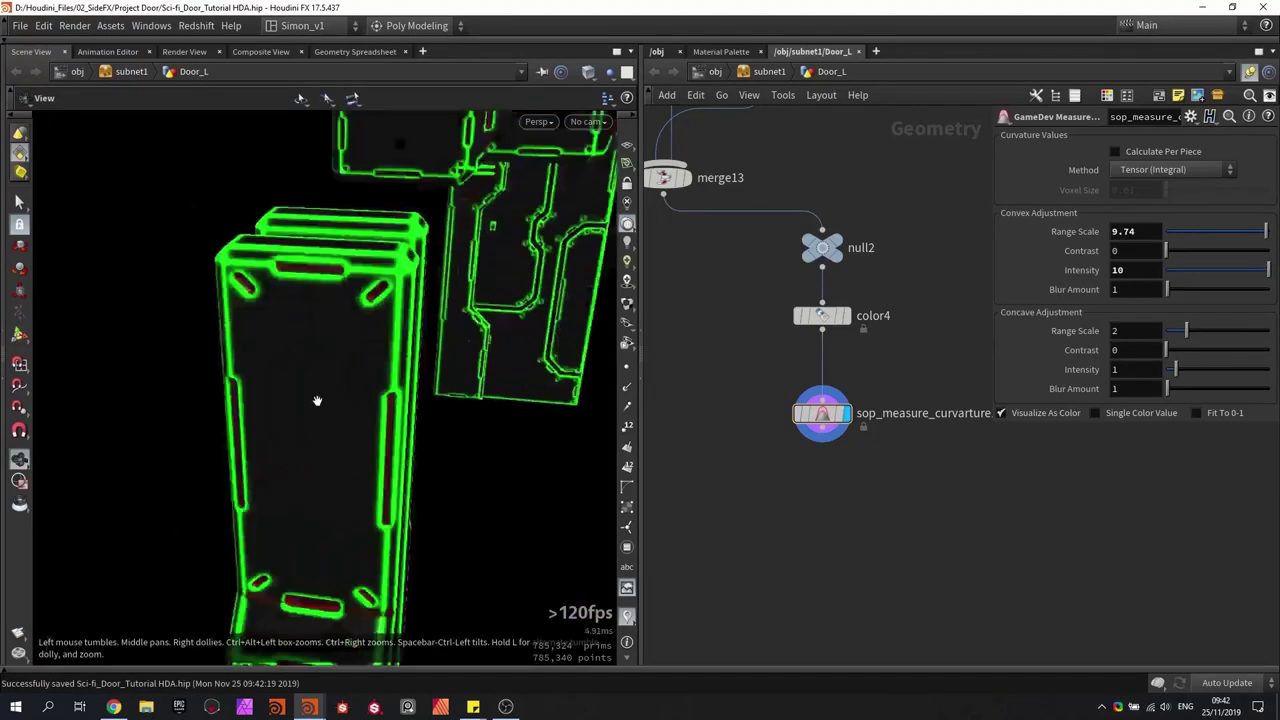
Step: Inspect the curvature colors along the tall frame pieces' edges, in shaded and wireframe display
mouse_move(369, 400)
left_mouse_down()
mouse_move(346, 400)
mouse_move(391, 266)
mouse_move(385, 278)
mouse_move(414, 286)
mouse_move(378, 232)
mouse_move(368, 237)
mouse_move(388, 245)
mouse_move(379, 228)
mouse_move(374, 257)
mouse_move(398, 307)
left_mouse_up()
scroll(394, 268, "up", 6)
scroll(394, 268, "down", 5)
key("shift+w")
key("Escape")
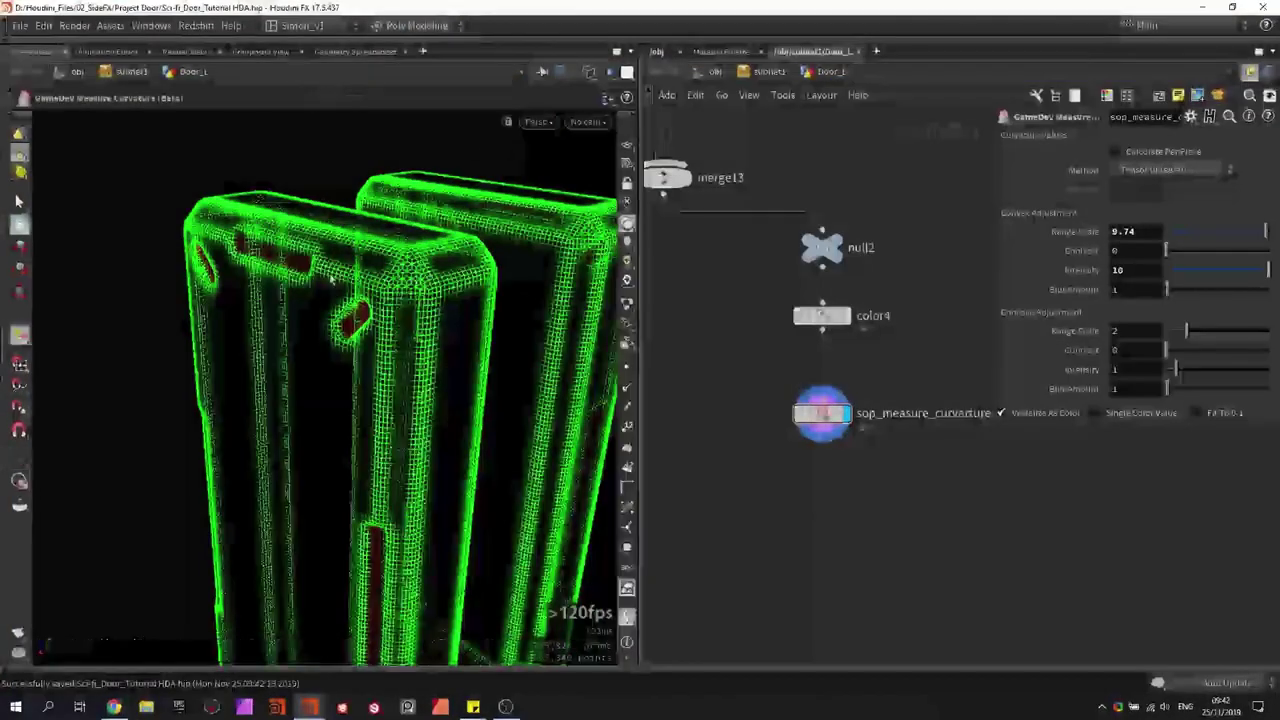
key("shift+w")
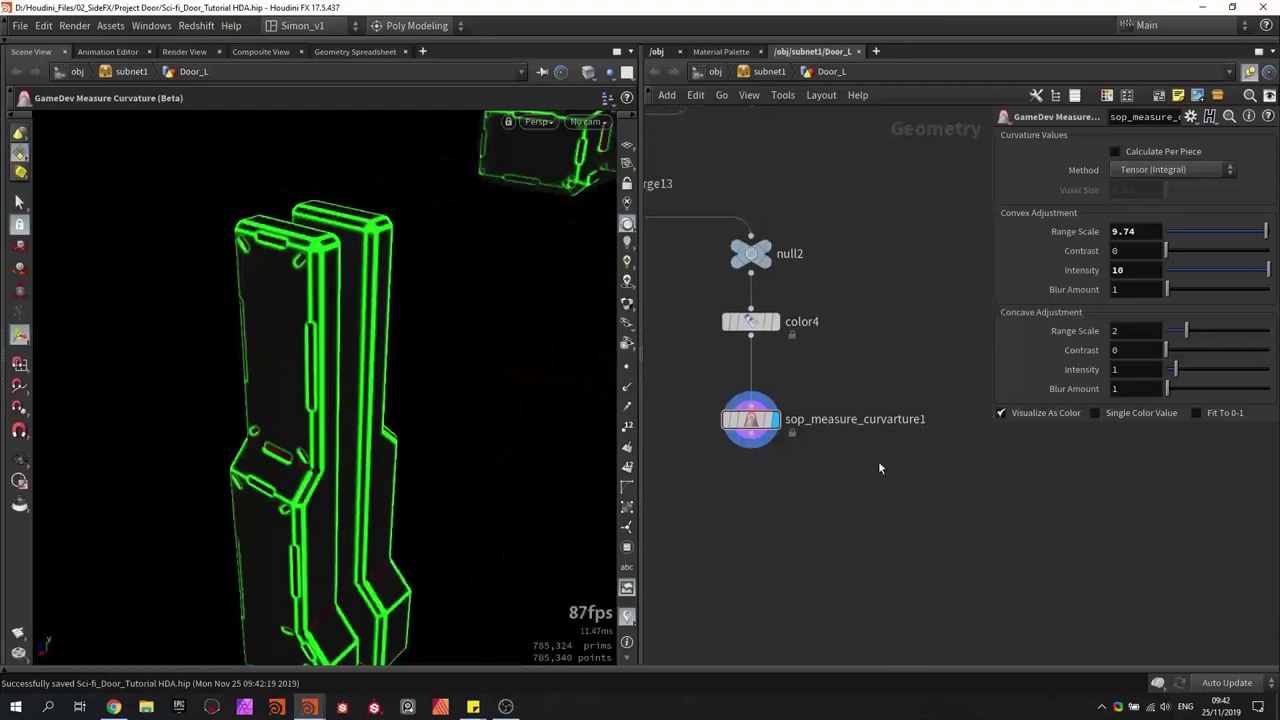
Step: Add a GameDev Calculate Occlusion node fed by color4 and display its result on the door parts
key("Tab")
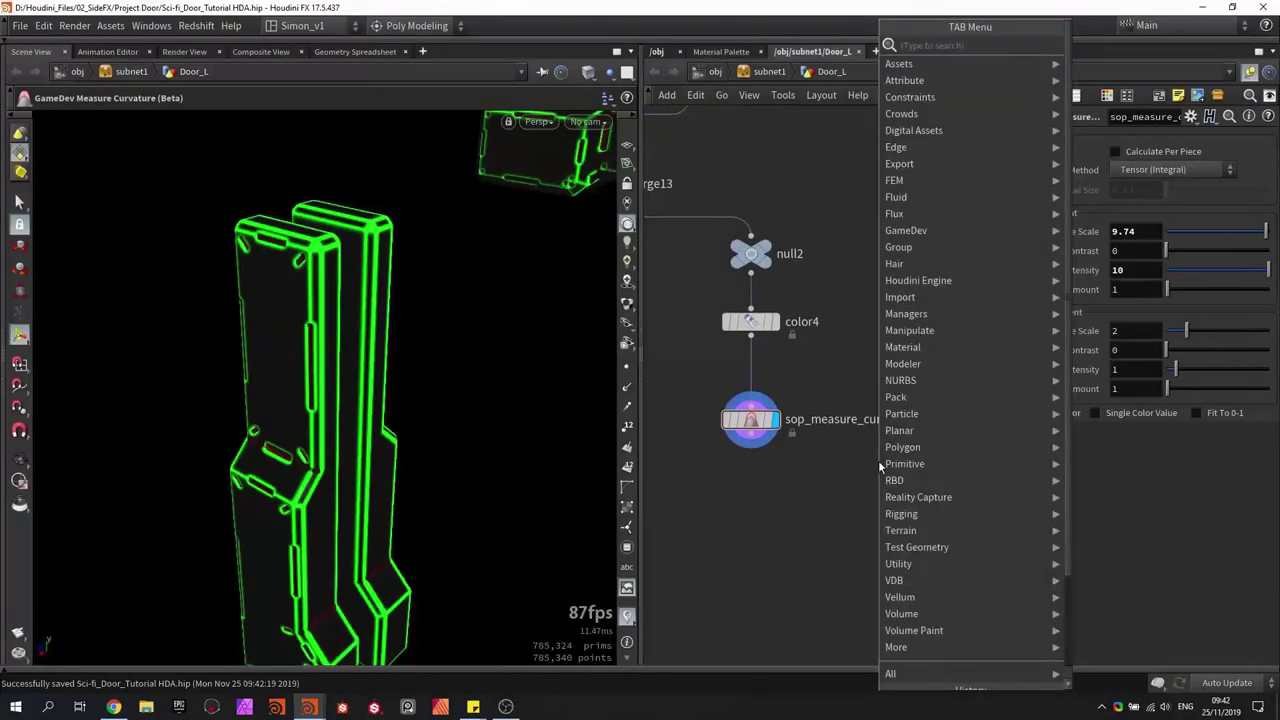
type("occ")
key("Return")
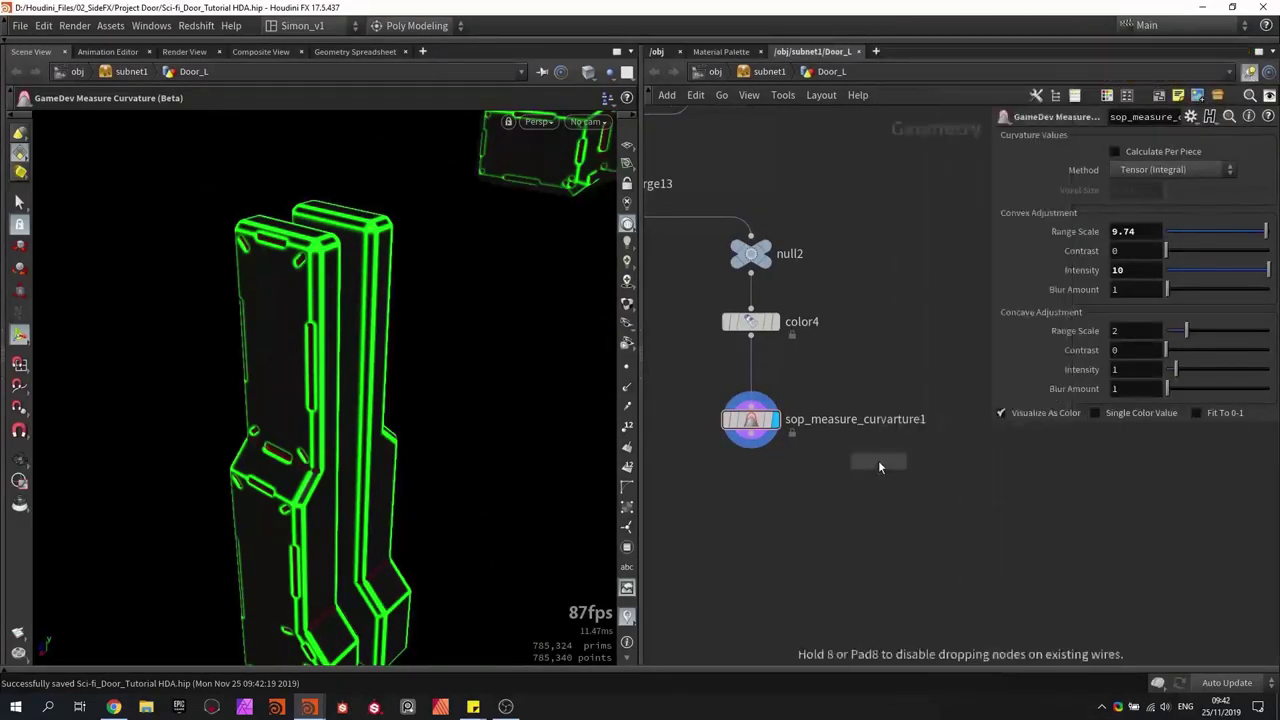
left_click(880, 463)
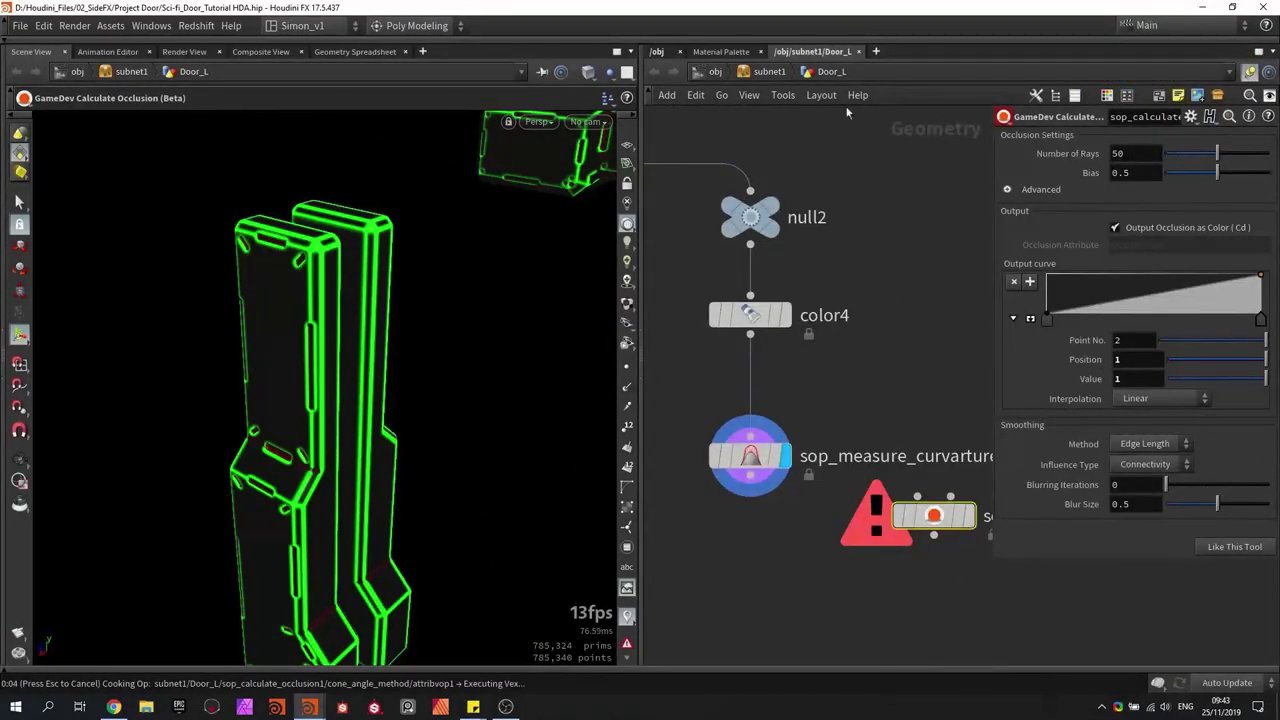
key("ctrl+s")
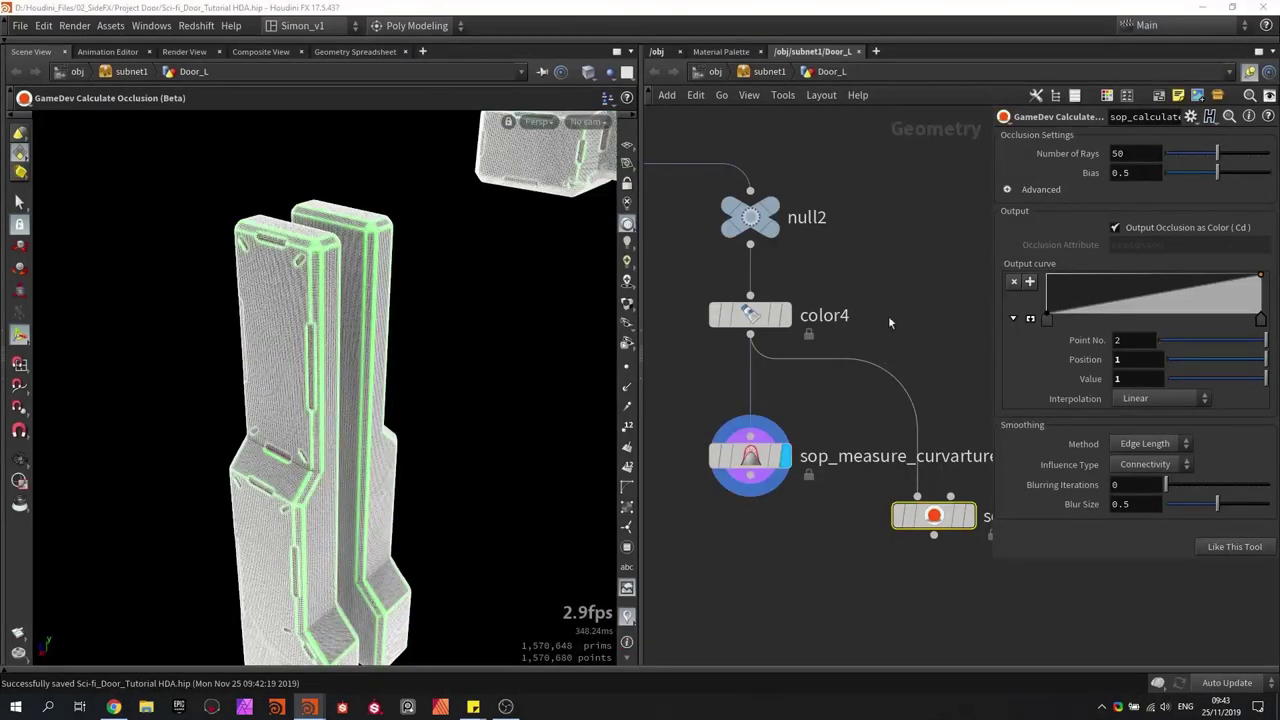
middle_click_drag(888, 315, 832, 323)
mouse_move(315, 262)
left_mouse_down()
mouse_move(331, 291)
mouse_move(314, 248)
left_mouse_up()
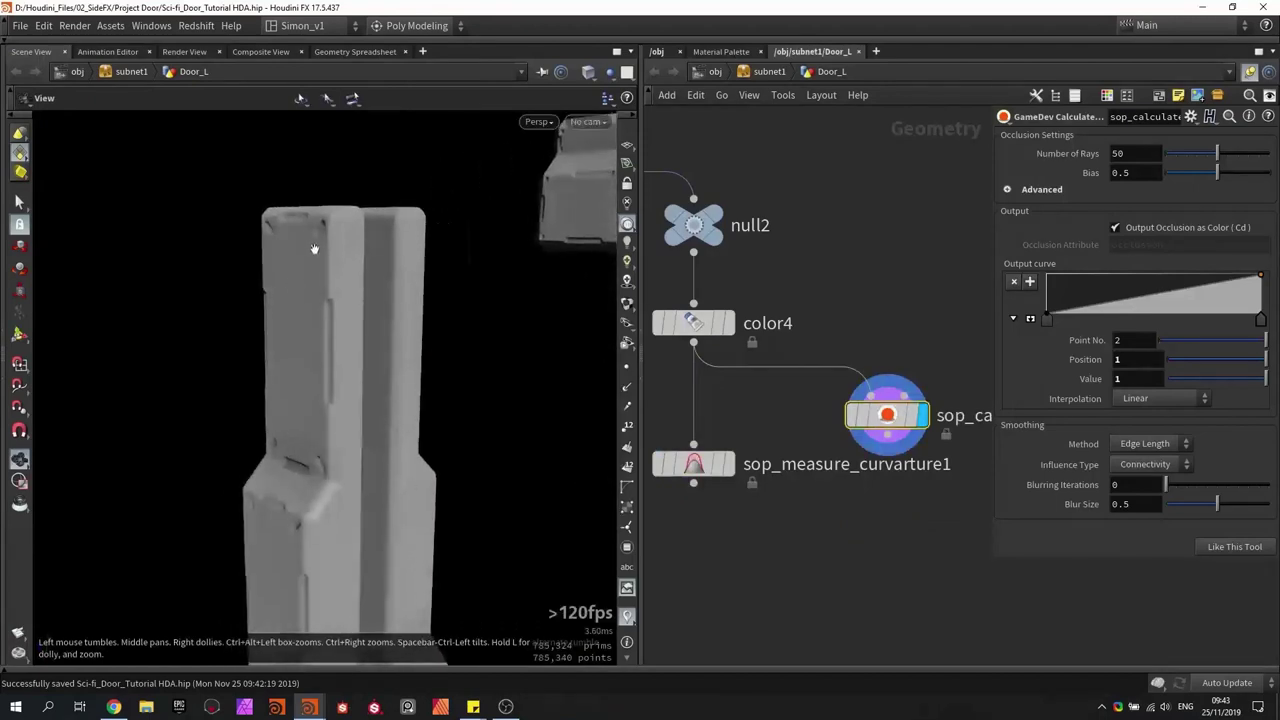
left_click_drag(441, 271, 360, 428)
scroll(737, 428, "up", 3)
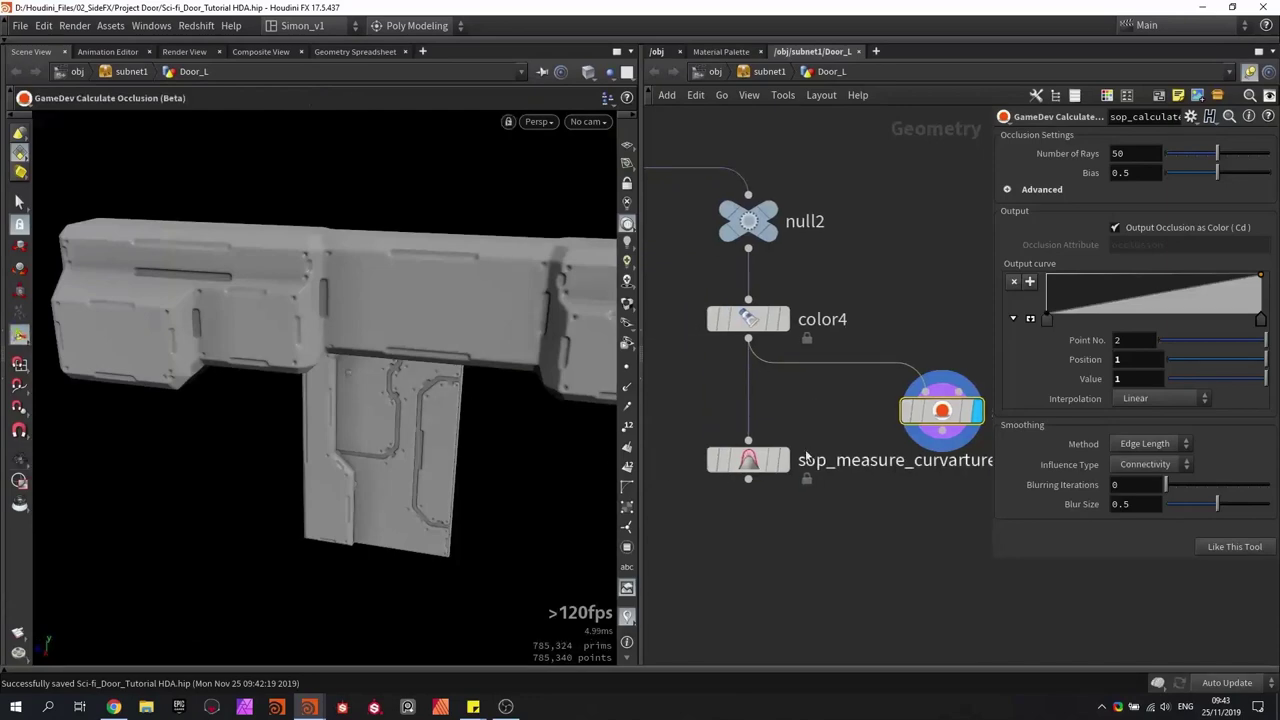
Step: Display the Measure Curvature node again and examine the edge colors around the door panel's grooves and bolts
left_click(782, 459)
left_click(751, 466)
left_click_drag(491, 466, 302, 238, "alt")
left_click_drag(390, 348, 337, 238)
scroll(337, 236, "down", 3)
scroll(403, 416, "up", 5)
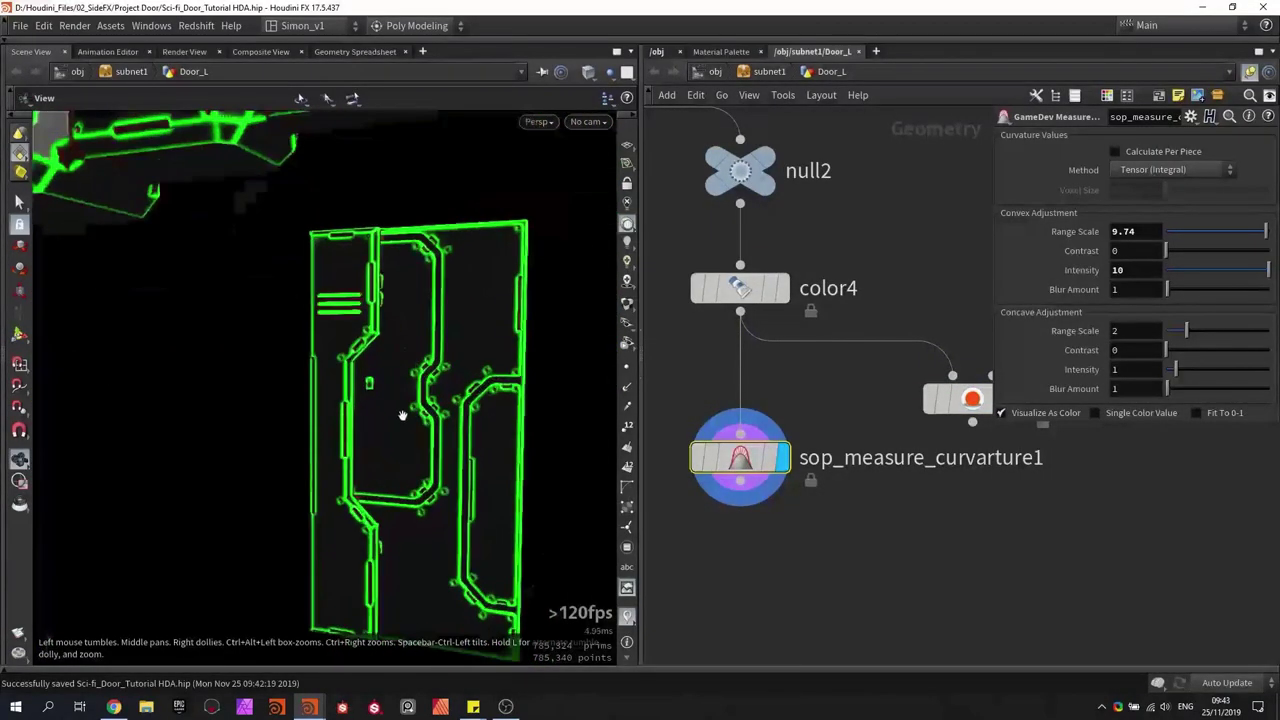
scroll(426, 430, "up", 5)
left_click_drag(426, 426, 408, 396, "alt")
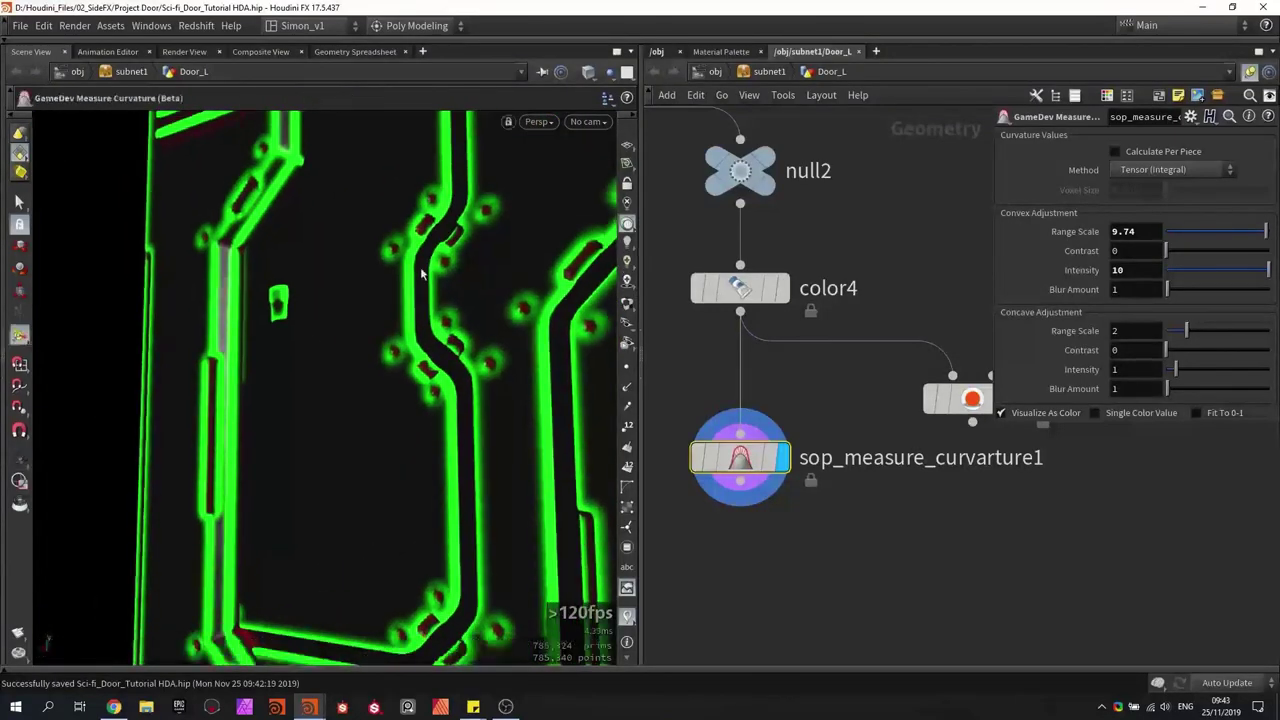
scroll(421, 240, "up", 1)
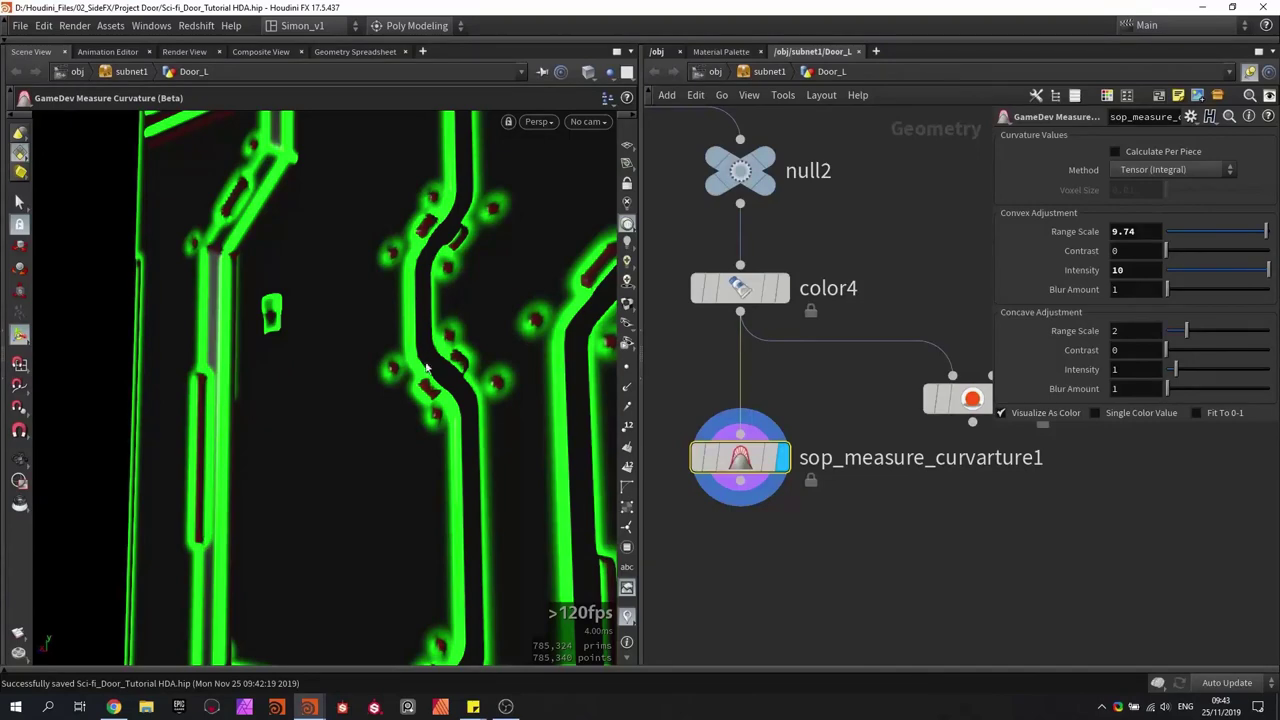
left_click_drag(470, 410, 457, 406)
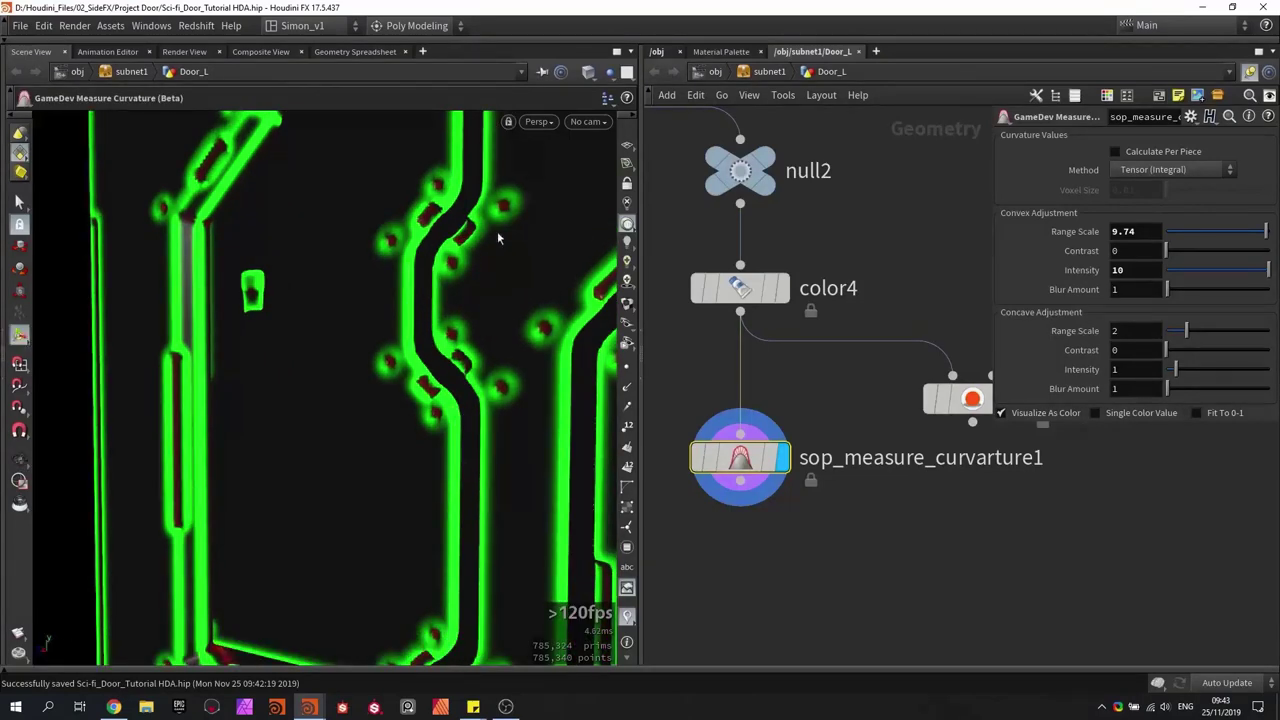
Step: Switch the display back to the Calculate Occlusion node and inspect the shading in the door panel's grooves
middle_click_drag(986, 474, 879, 514)
left_click(908, 438)
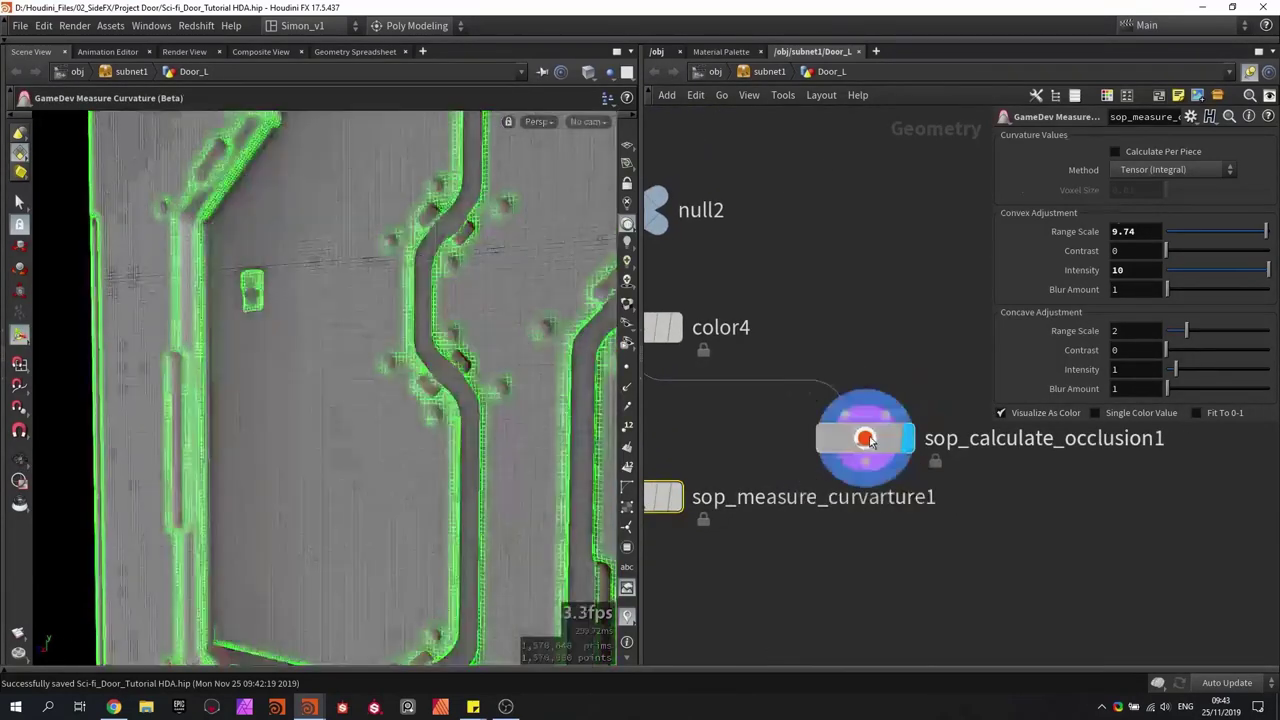
left_click(866, 438)
left_click_drag(352, 308, 363, 282, "alt")
middle_click_drag(363, 282, 343, 363, "alt")
left_click_drag(343, 363, 390, 350, "alt")
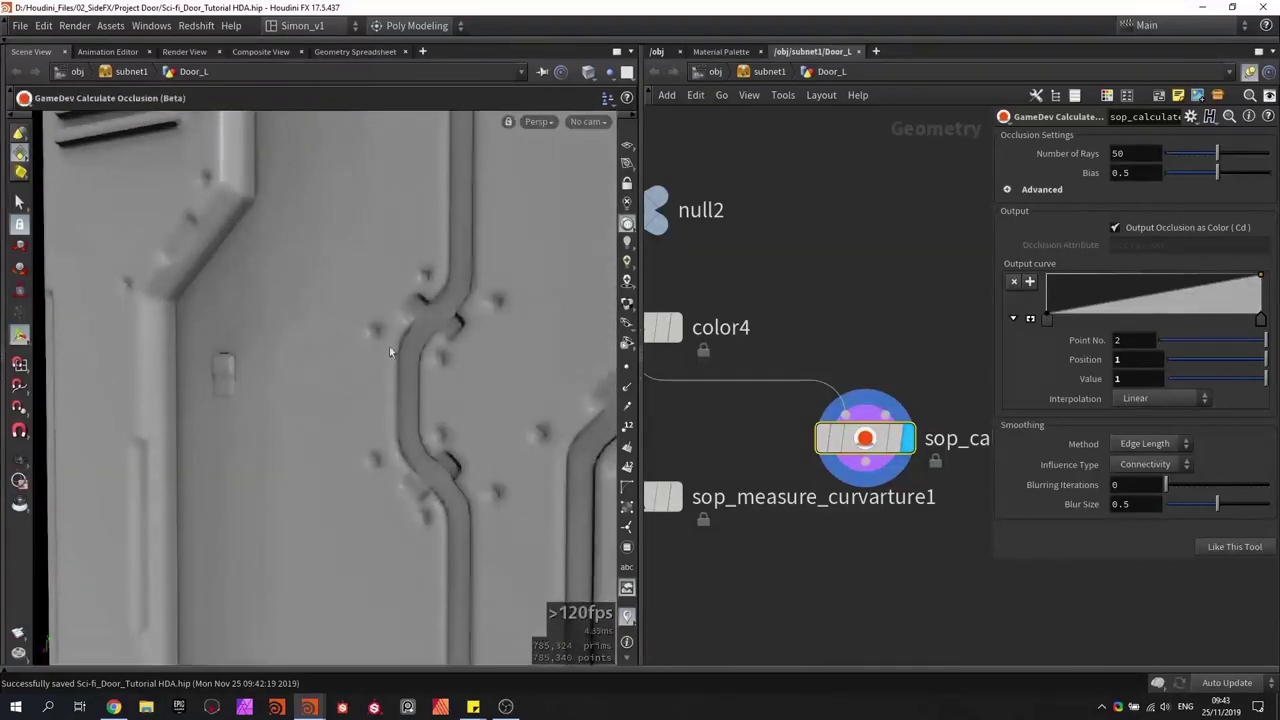
key("h")
Step: Add a GameDev Color Adjustment node after the Calculate Occlusion node, display it and turn on Invert
key("Tab")
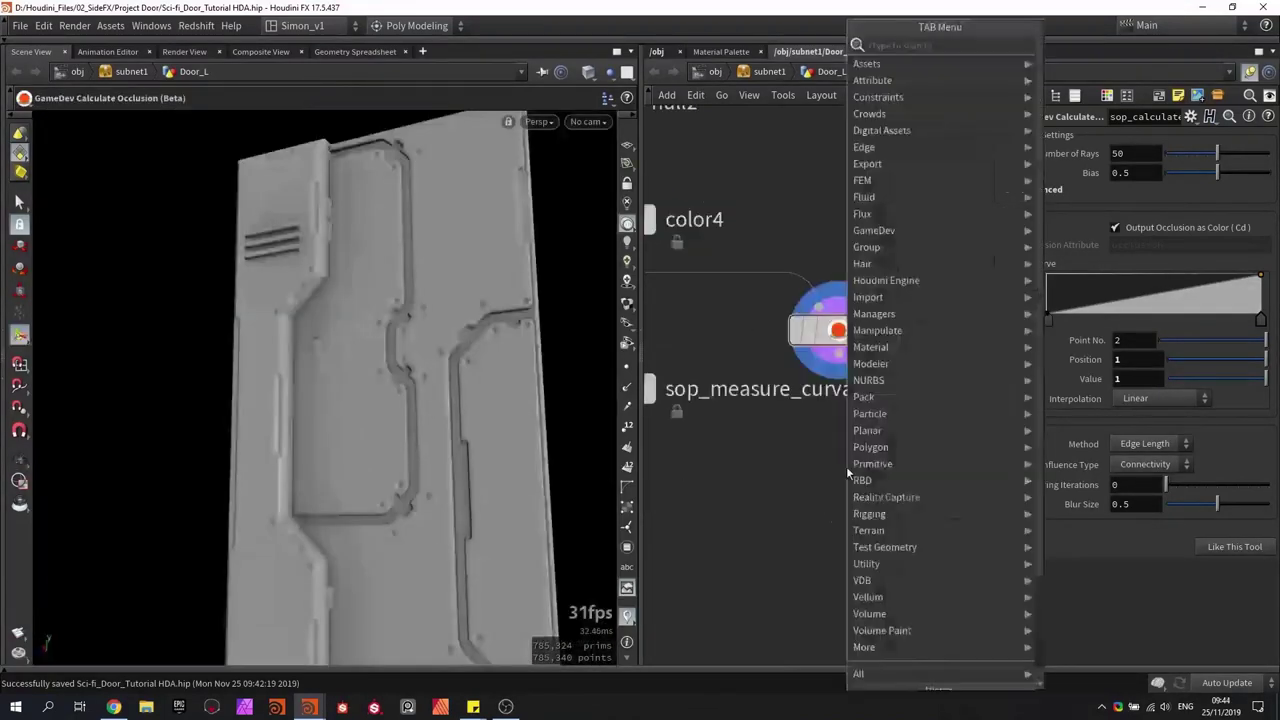
type("colo")
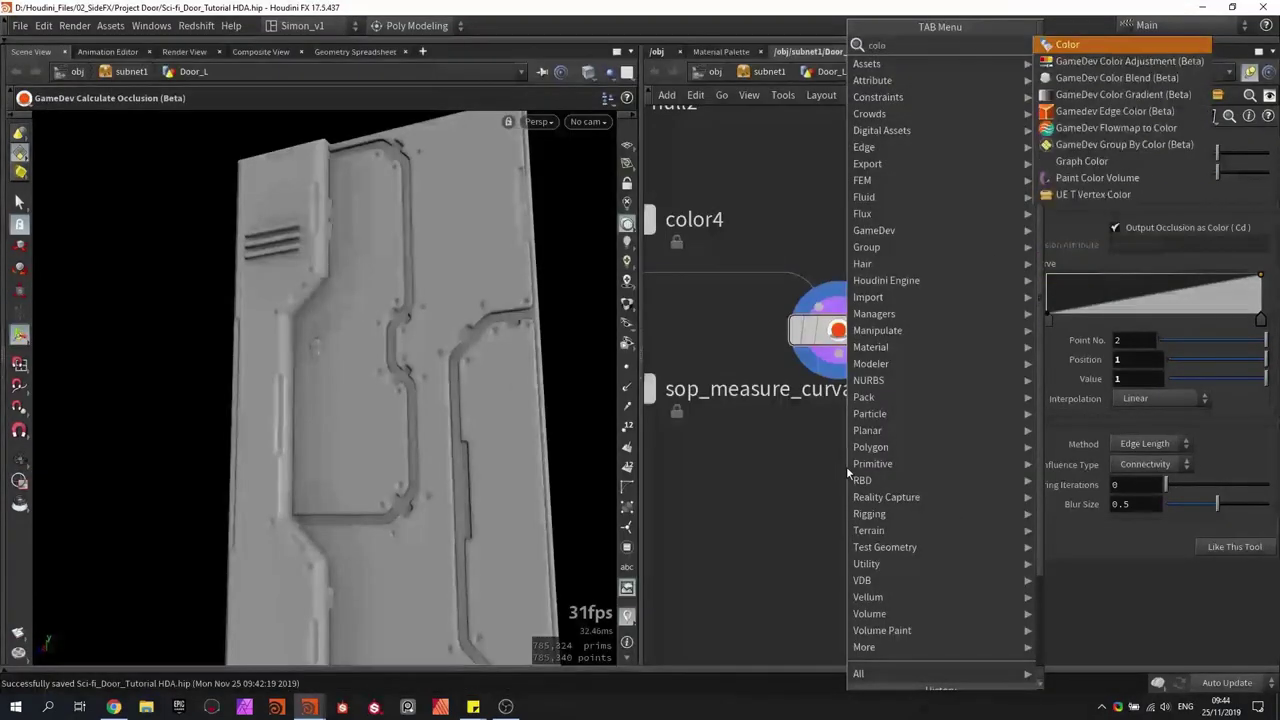
left_click(1100, 61)
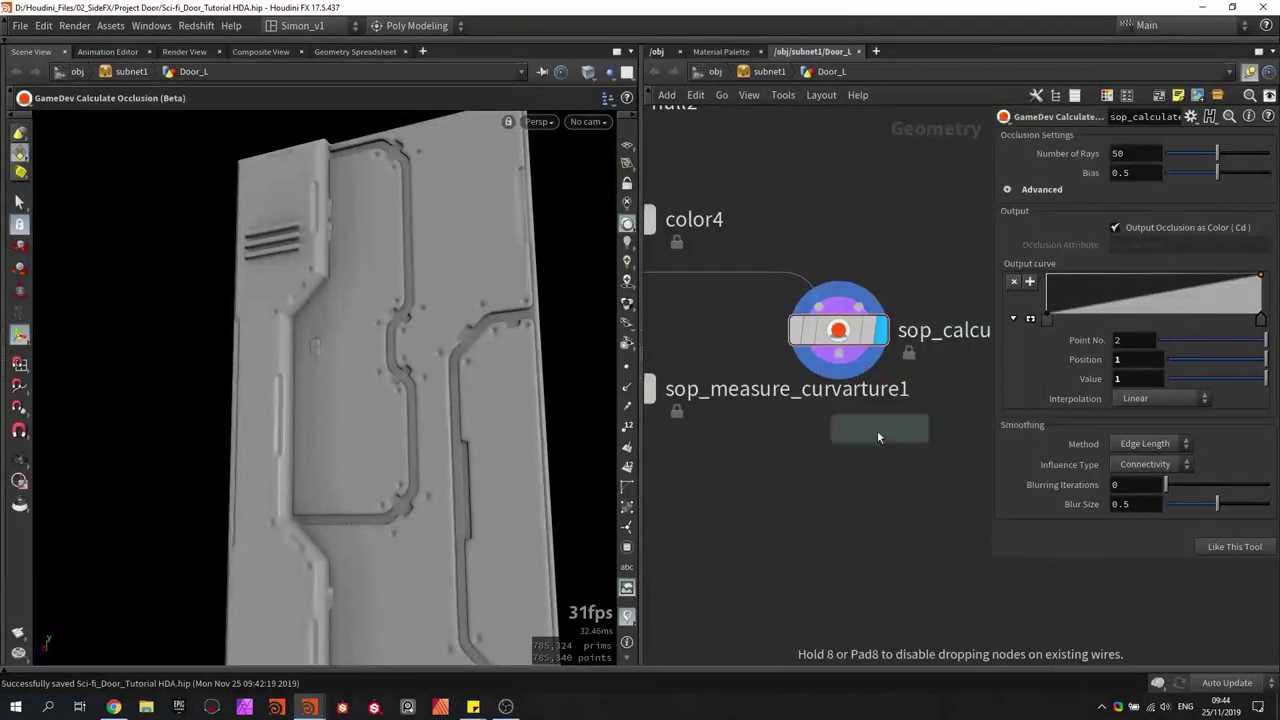
left_click(838, 450)
left_click(1108, 196)
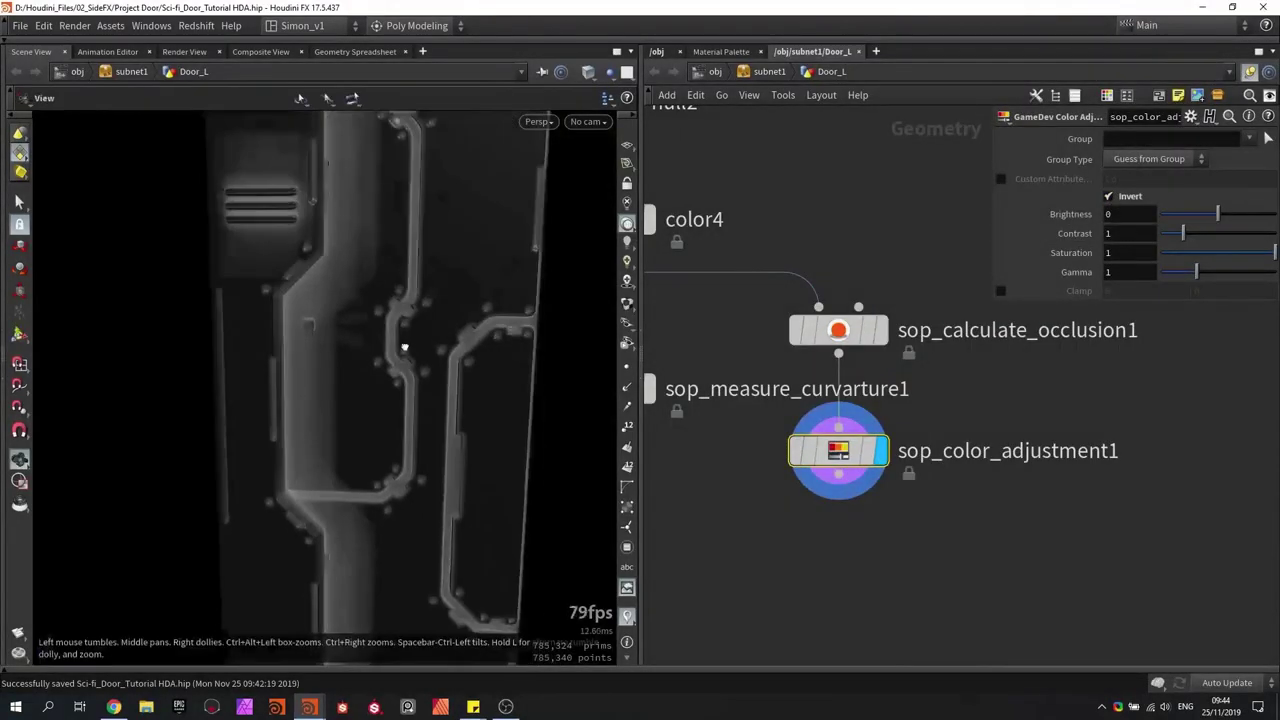
Step: Tune the inverted occlusion to Brightness 0.17 with Contrast 1, checking the door's grooves and vent slots
left_click_drag(1219, 215, 1213, 278)
key("ctrl+z")
scroll(449, 330, "down", 8)
scroll(446, 331, "up", 10)
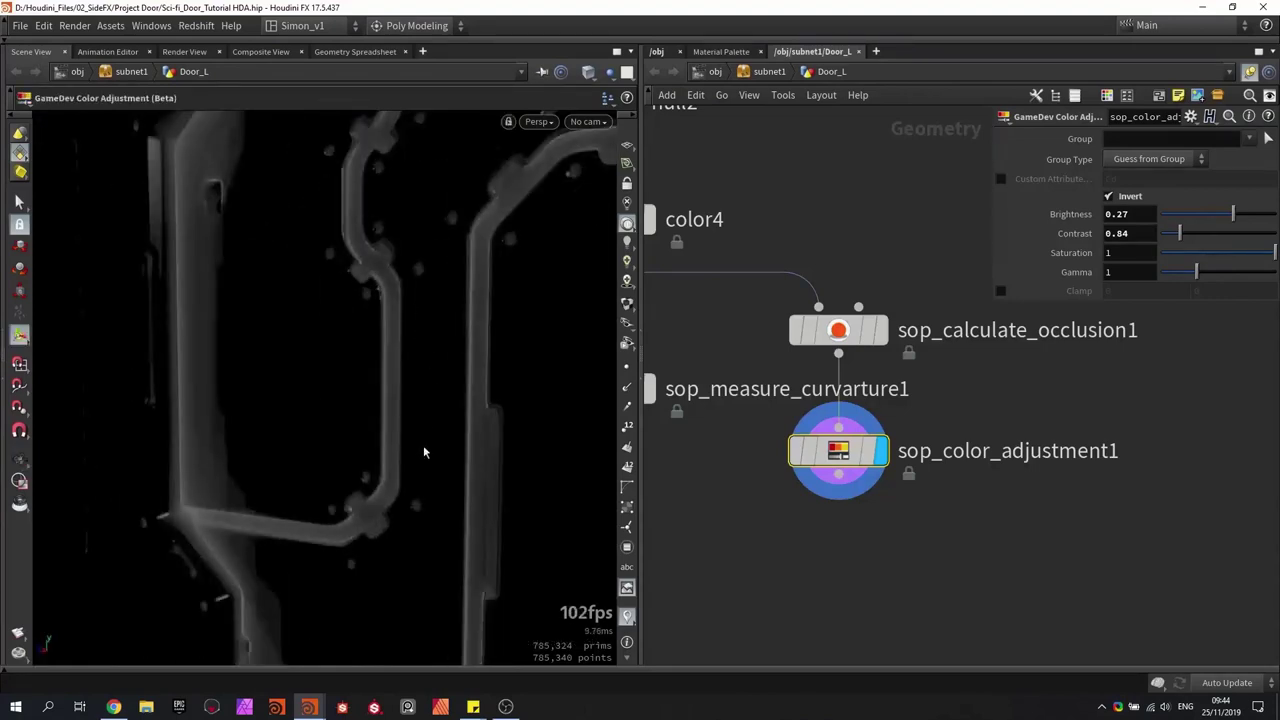
left_click_drag(378, 483, 253, 336)
left_click_drag(340, 394, 296, 358)
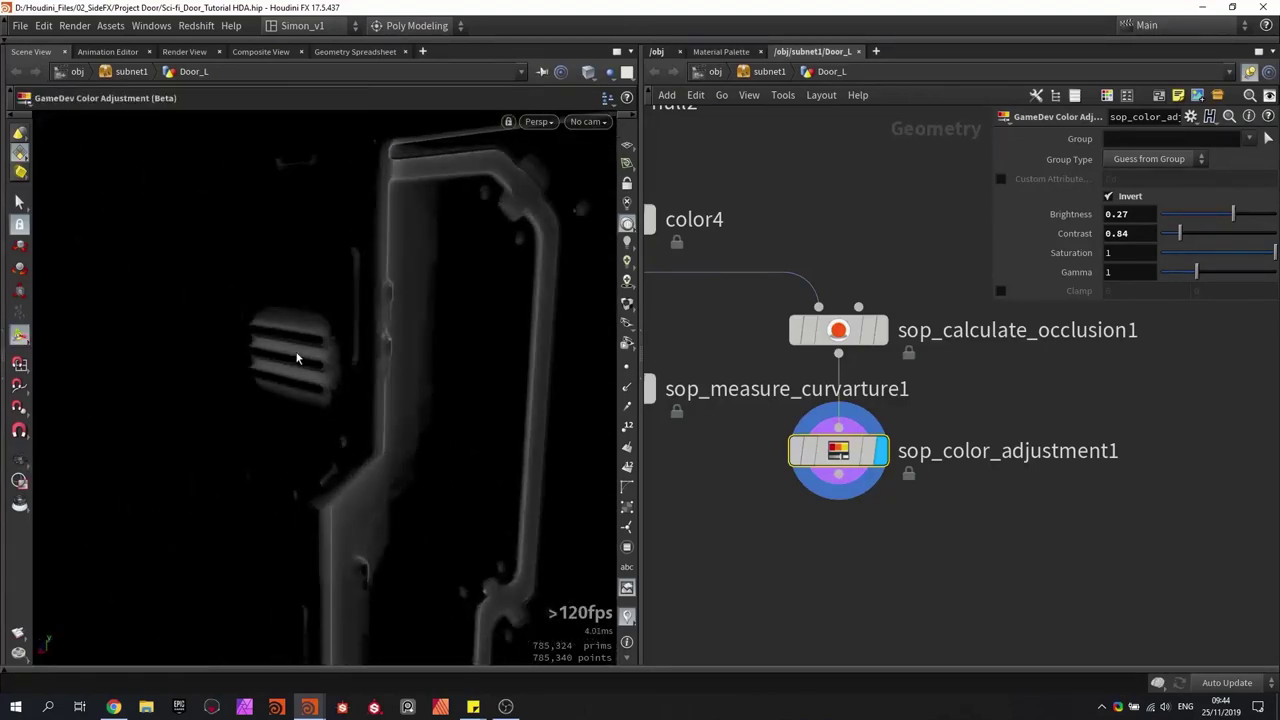
scroll(366, 417, "down", 3)
middle_click_drag(366, 417, 366, 312)
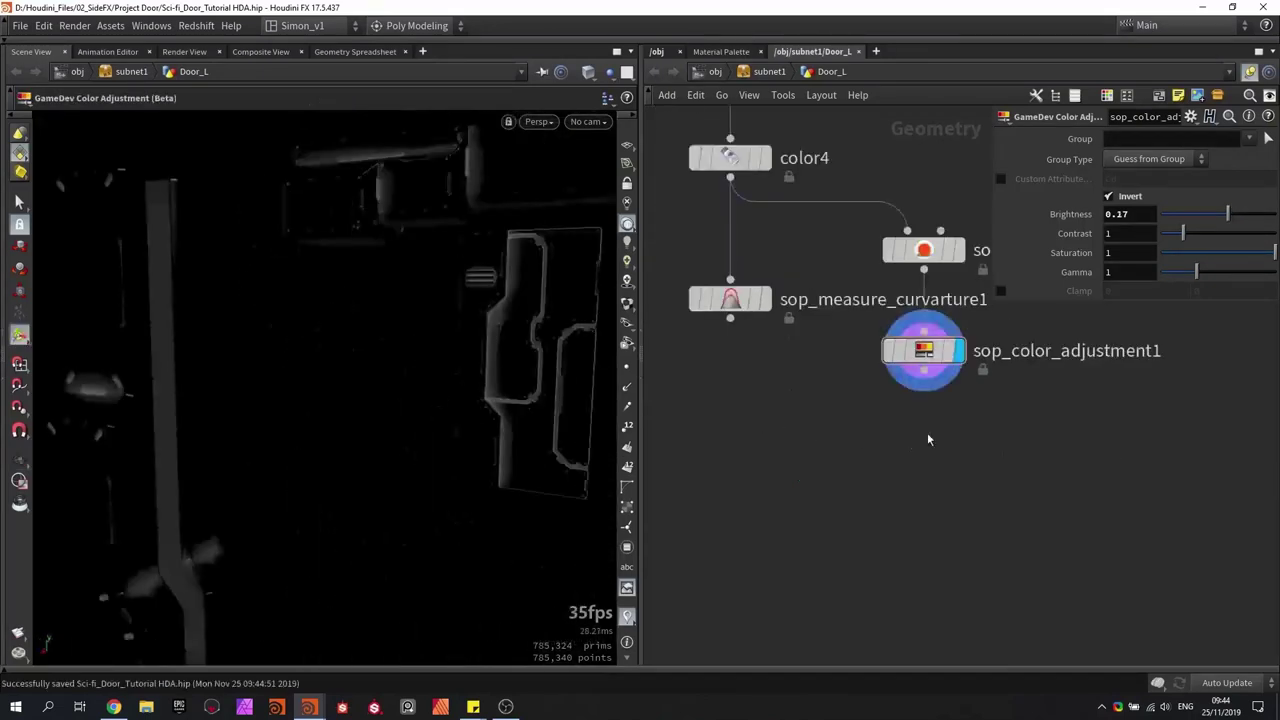
Step: Display merge13's ID colors and compare them with the curvature and color-adjusted occlusion branches
left_click_drag(927, 433, 728, 316)
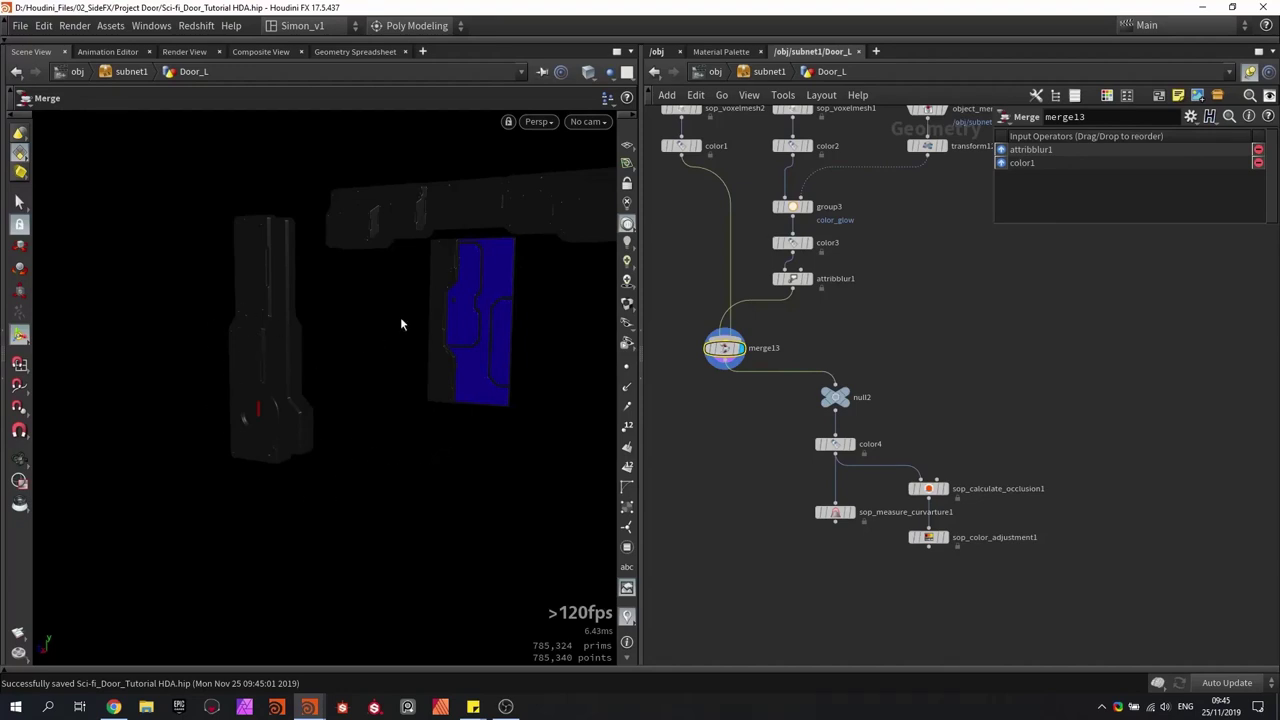
left_click_drag(980, 597, 790, 465)
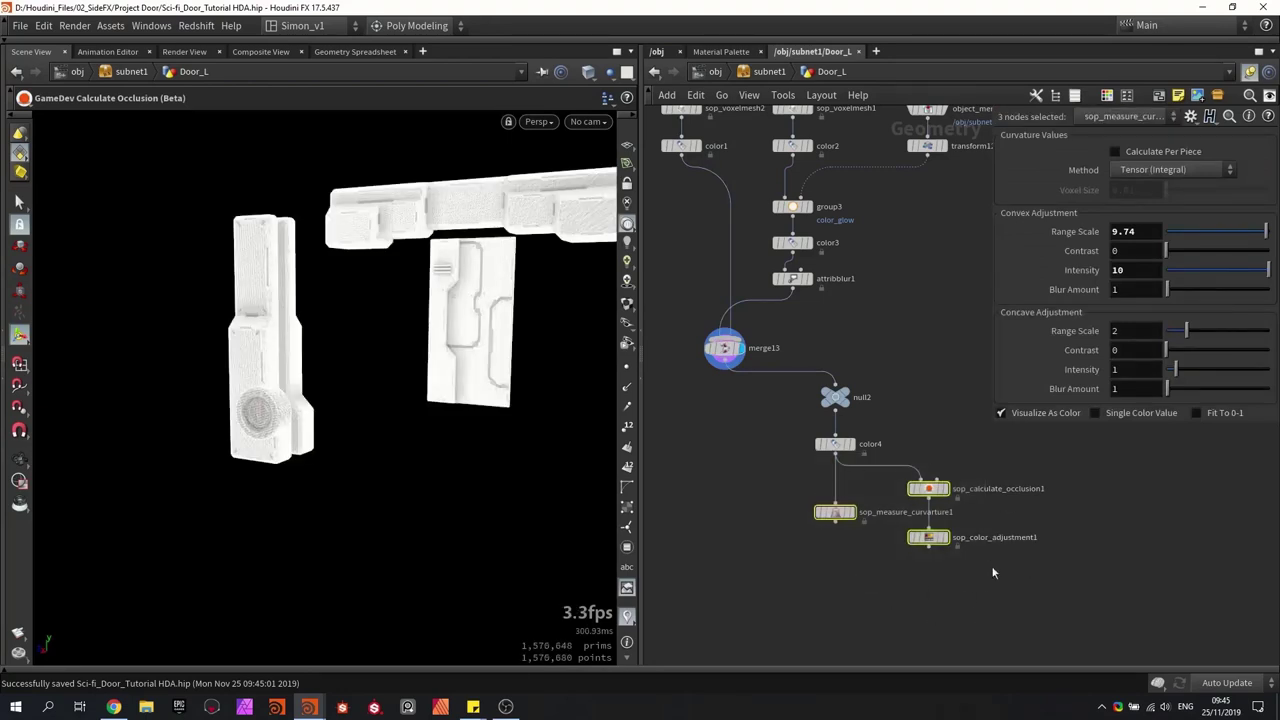
left_click(980, 598)
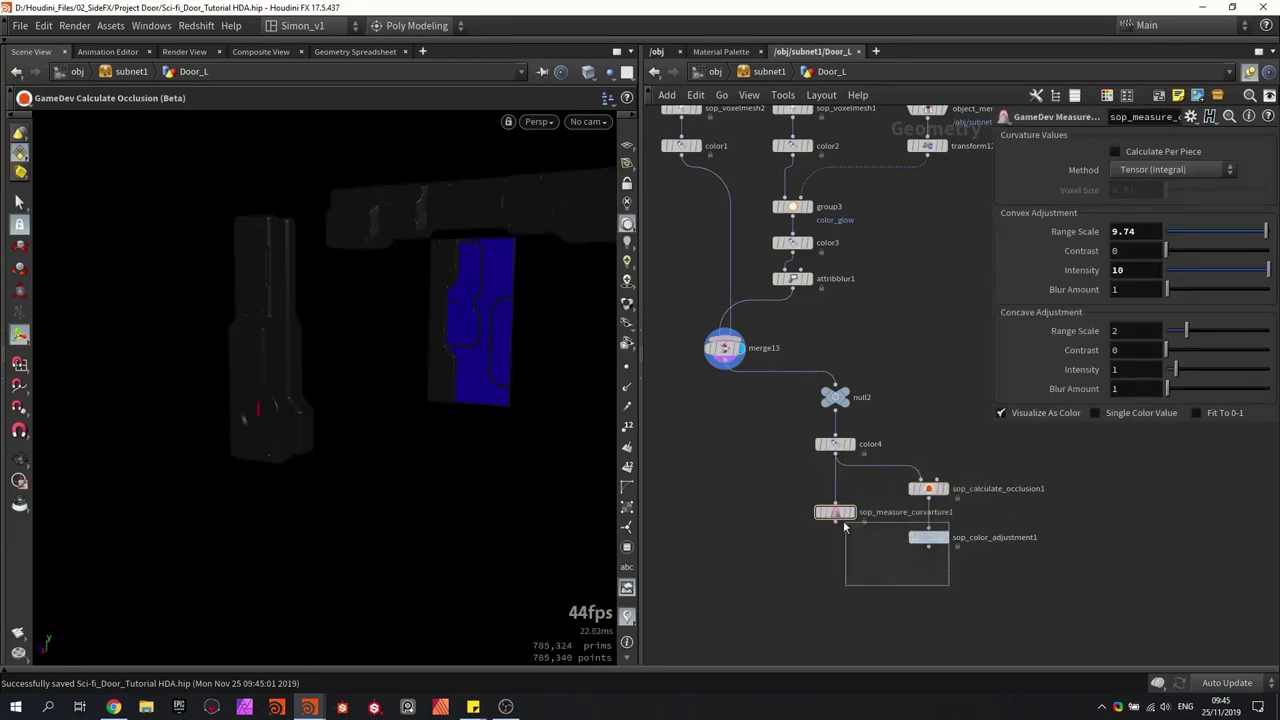
left_click_drag(843, 520, 814, 506)
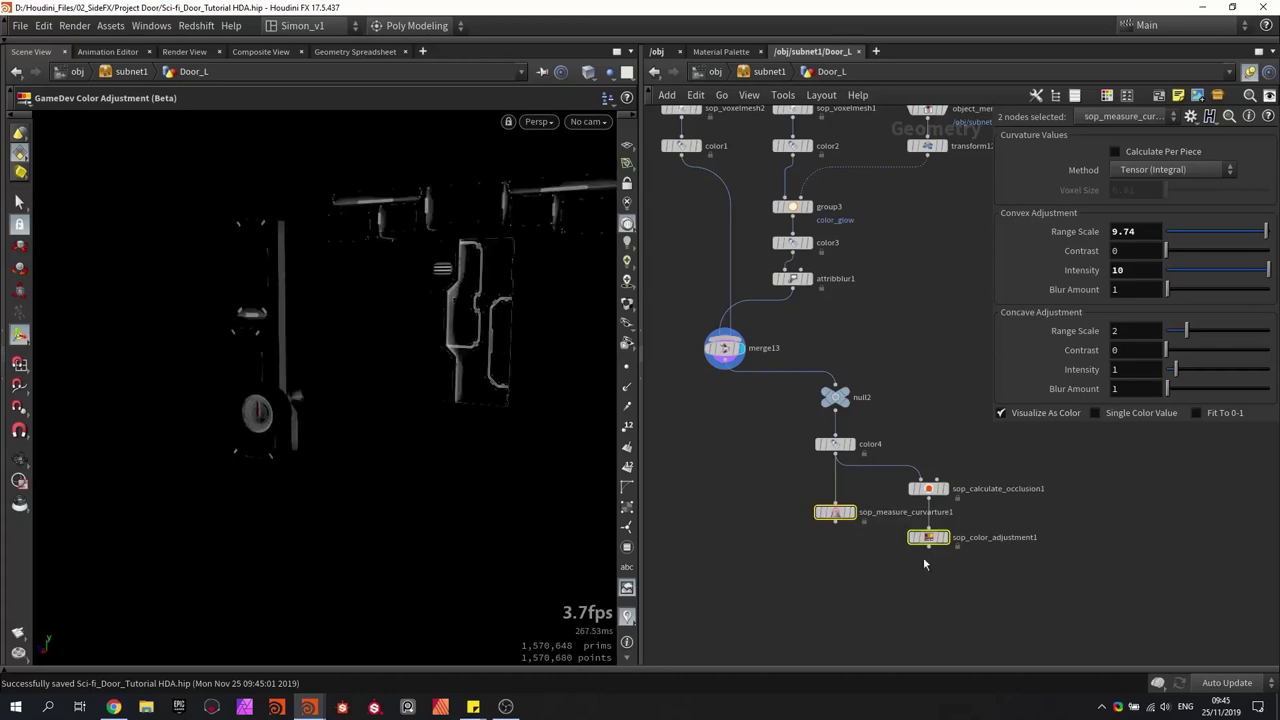
left_click(926, 574)
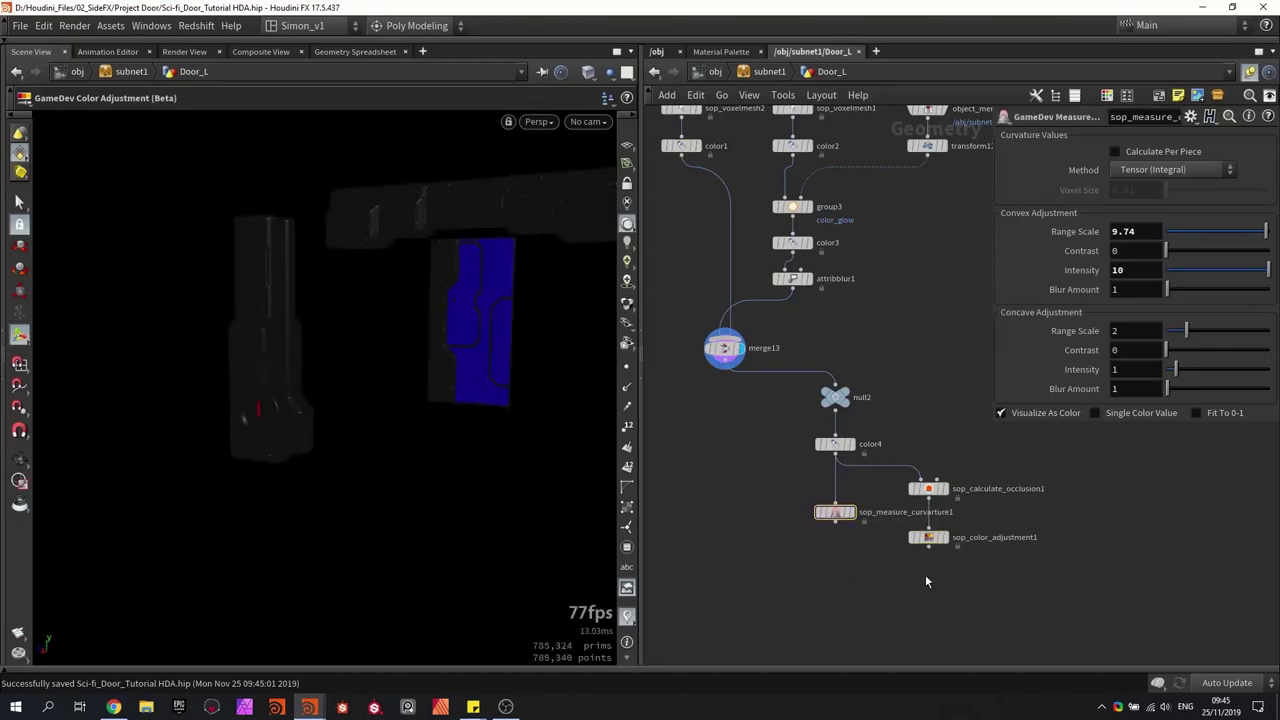
Step: Add a Color node beside the Measure Curvature node, feed it from color4 and display its result
scroll(866, 588, "up", 2)
key("Tab")
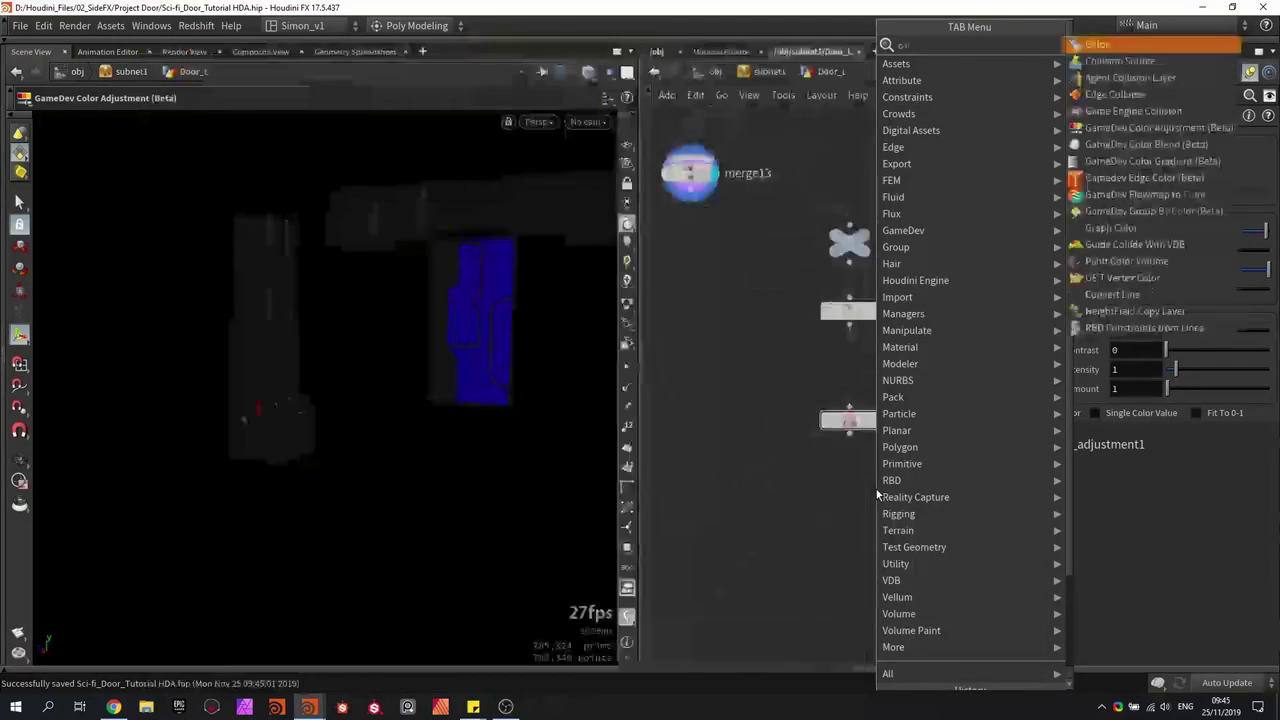
type("co")
key("Return")
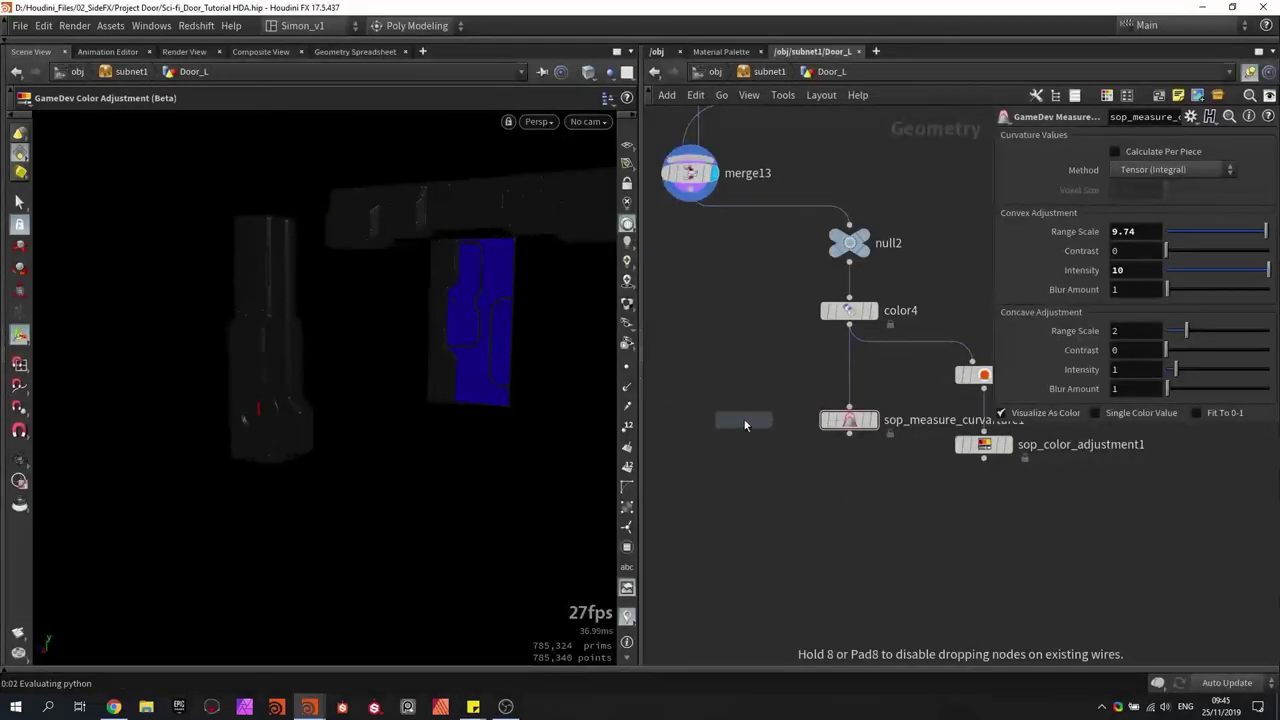
left_click(744, 425)
left_click_drag(849, 325, 744, 409)
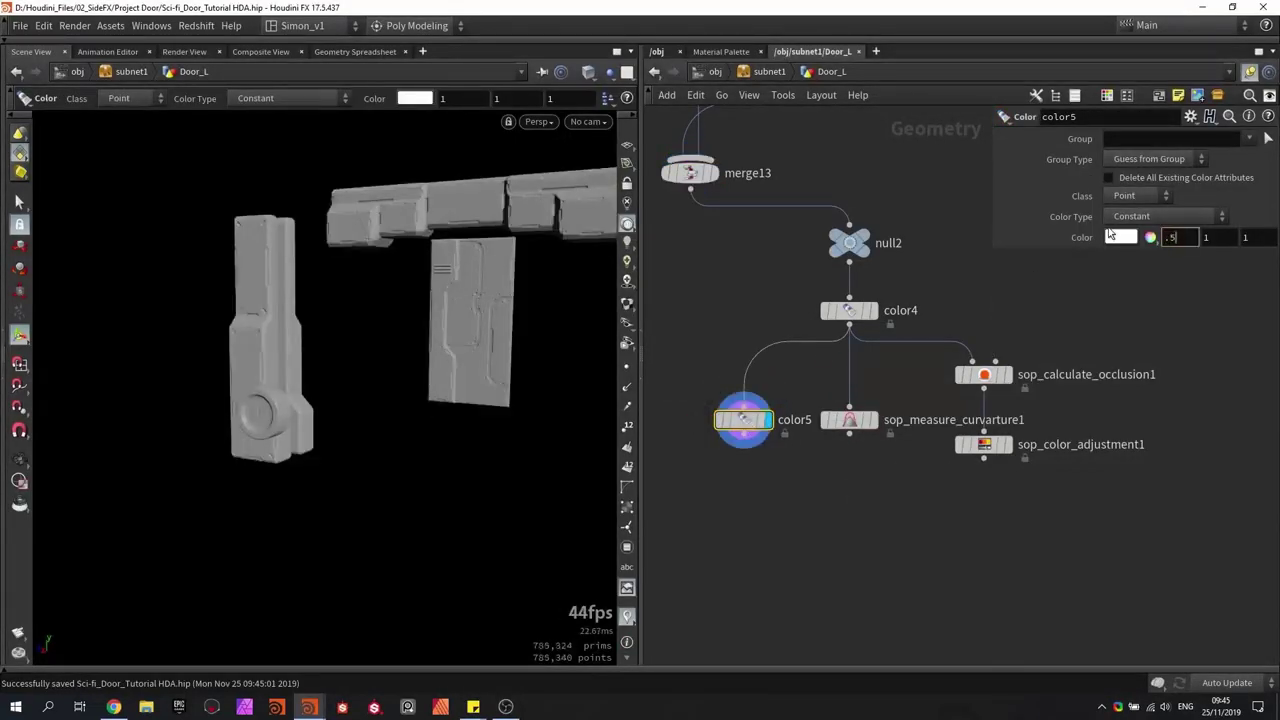
Step: Set the new Color node's color to mid grey, 0.5 in all three channels, and check the door parts
key("Tab")
type(".5")
key("Tab")
type(".5")
key("Return")
left_click_drag(450, 318, 419, 326, "alt")
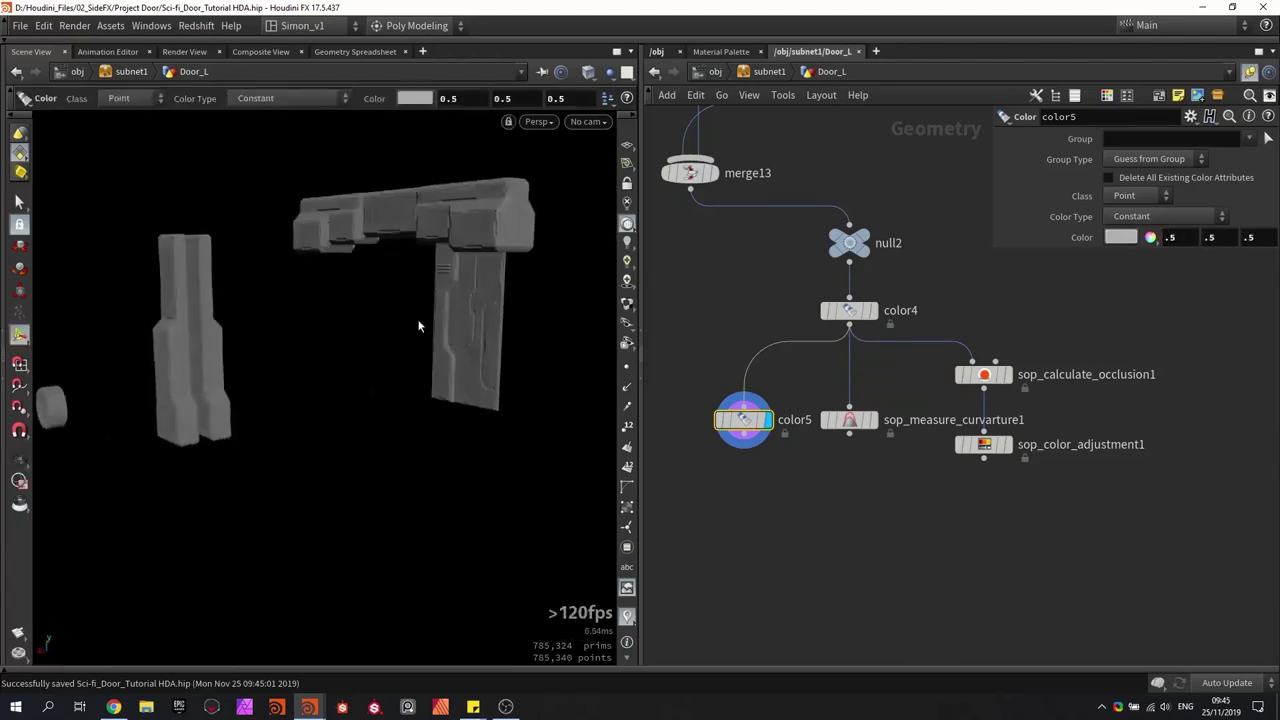
Step: Add a Point VOP below the branches and wire color5, the curvature node and the color adjustment into its first three inputs
key("Tab")
type("vop")
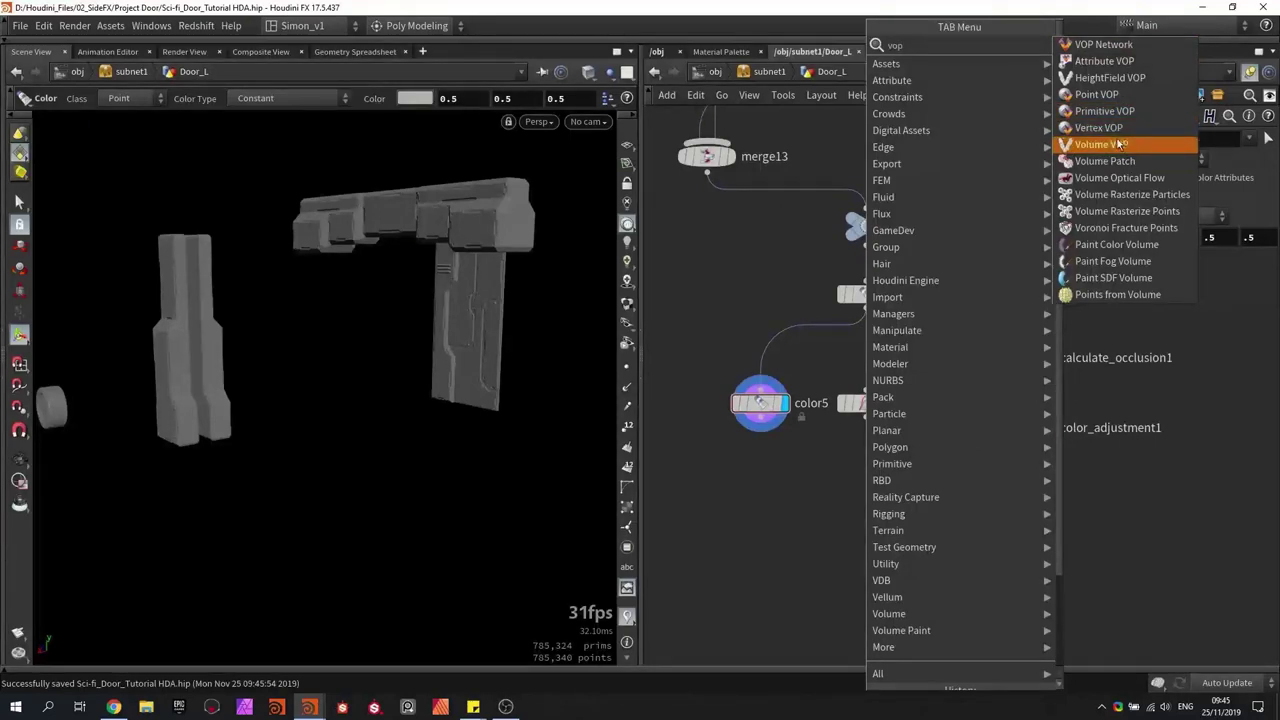
left_click(1096, 94)
left_click(873, 520)
left_click(768, 428)
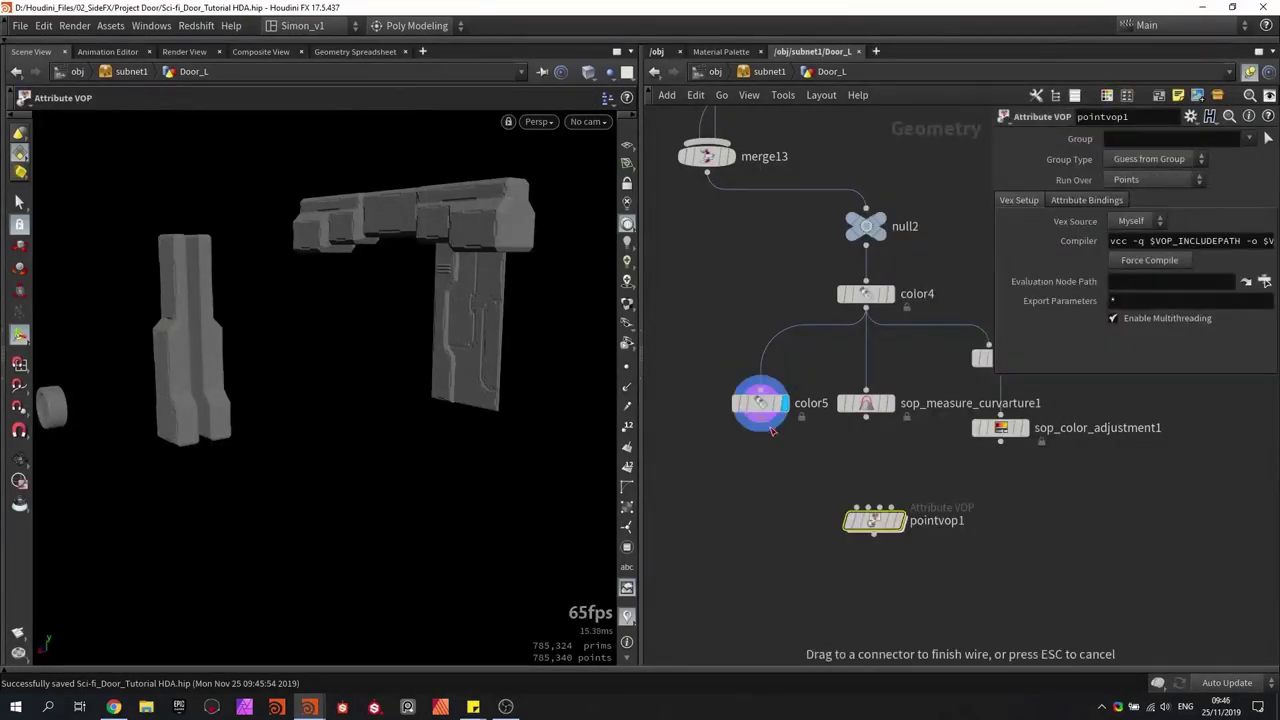
left_click_drag(845, 500, 854, 505)
left_click_drag(866, 418, 868, 505)
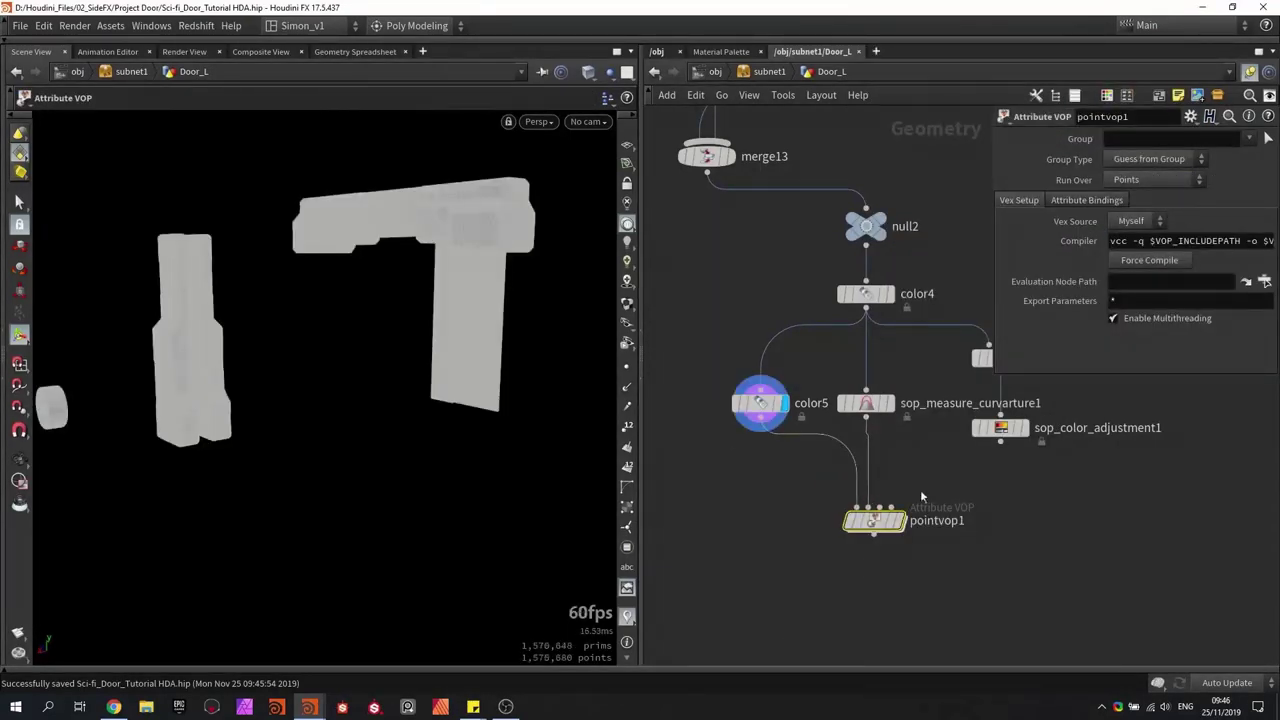
left_click(1001, 443)
left_click(873, 508)
Step: Enter the Point VOP's network and place an Import Point Attribute node above the geometry global parameters node
double_click(873, 520)
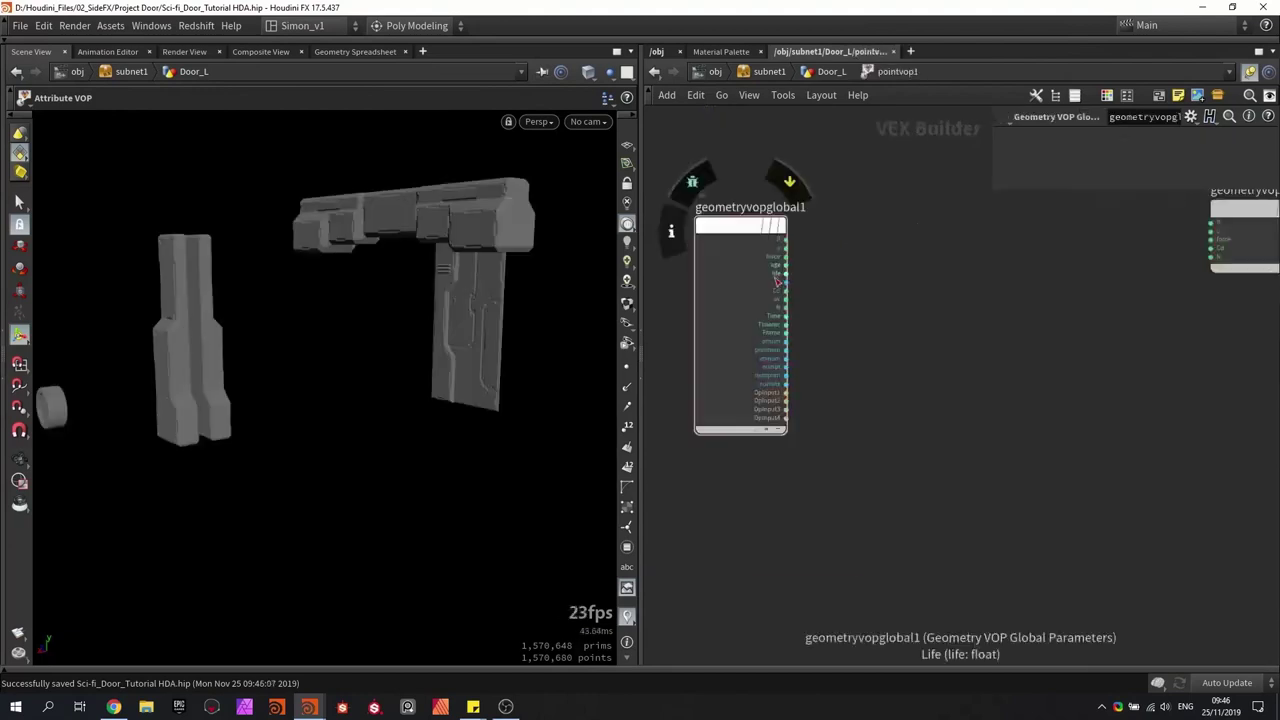
left_click_drag(746, 233, 744, 243)
left_click_drag(687, 178, 840, 449)
left_click(818, 349)
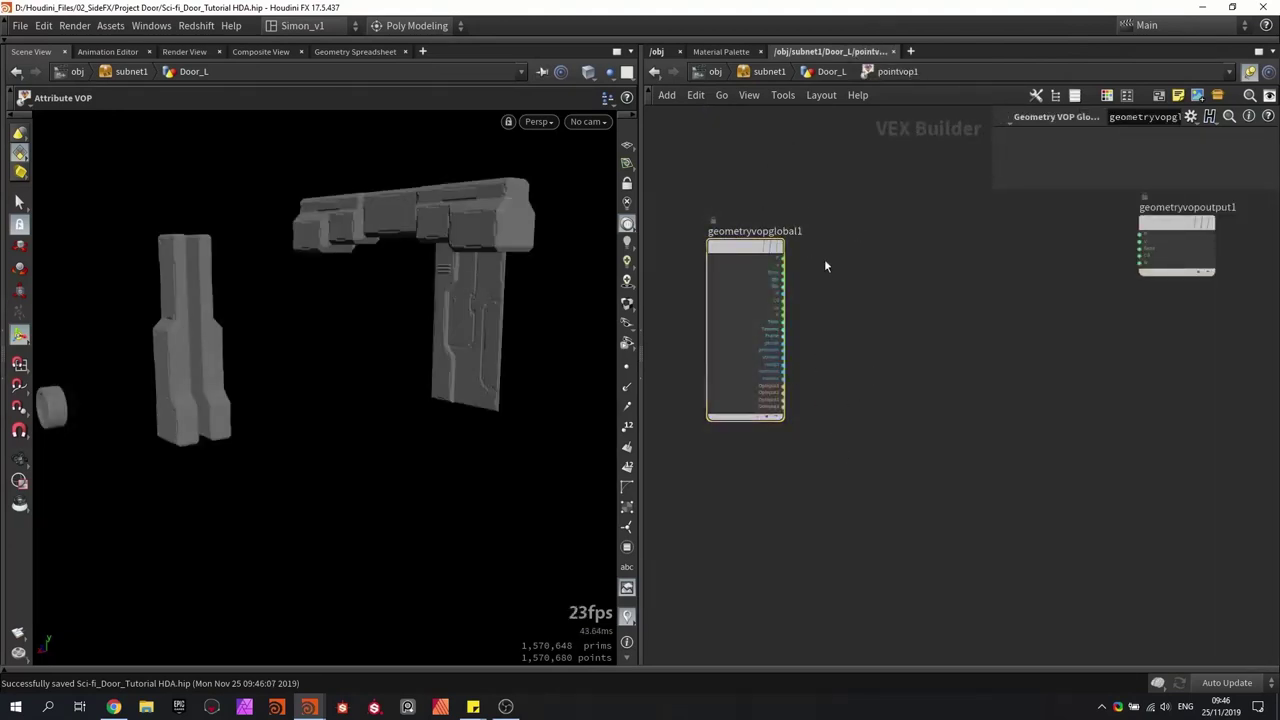
middle_click_drag(825, 261, 834, 307)
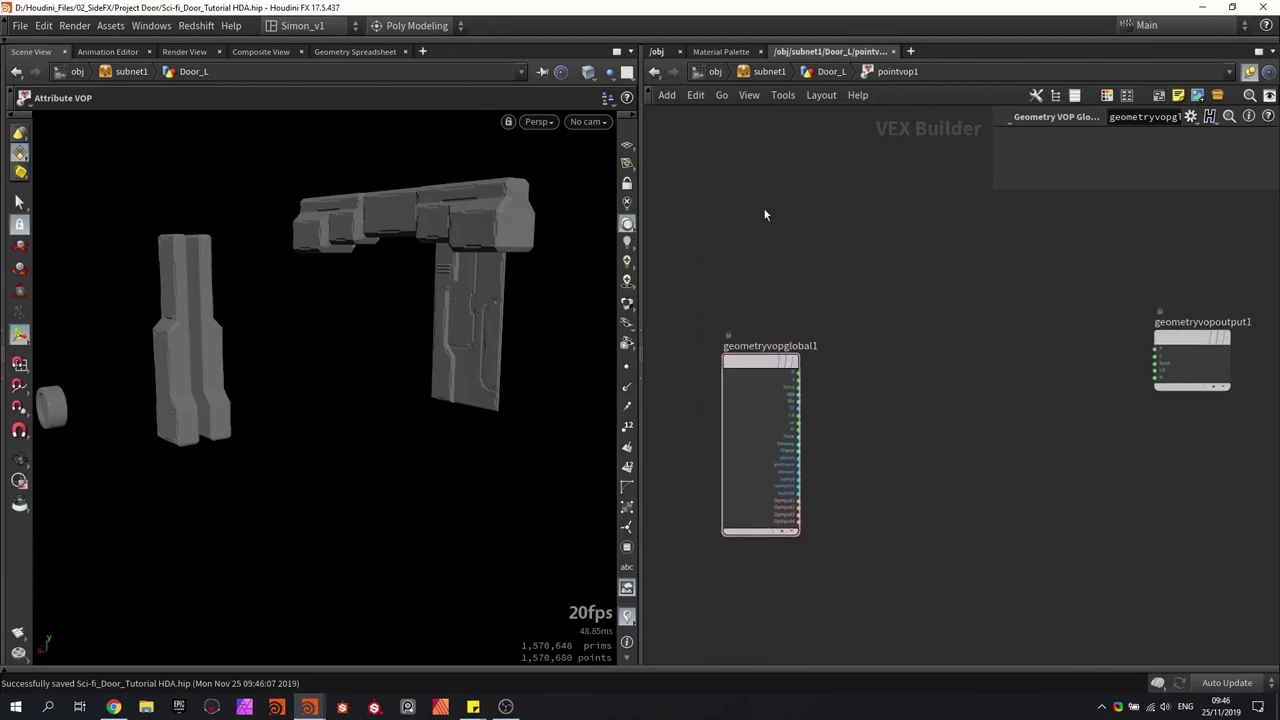
key("Tab")
type("import")
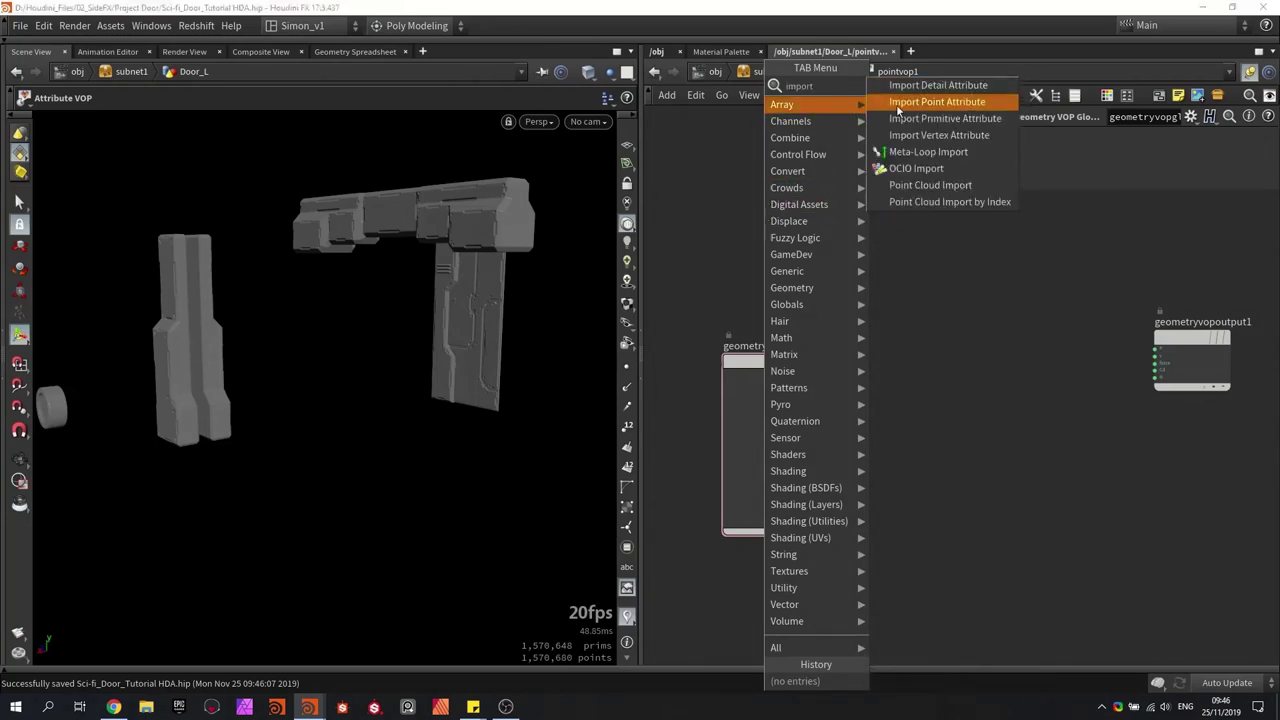
left_click(896, 105)
left_click(763, 266)
left_click(762, 268)
scroll(762, 265, "up", 3)
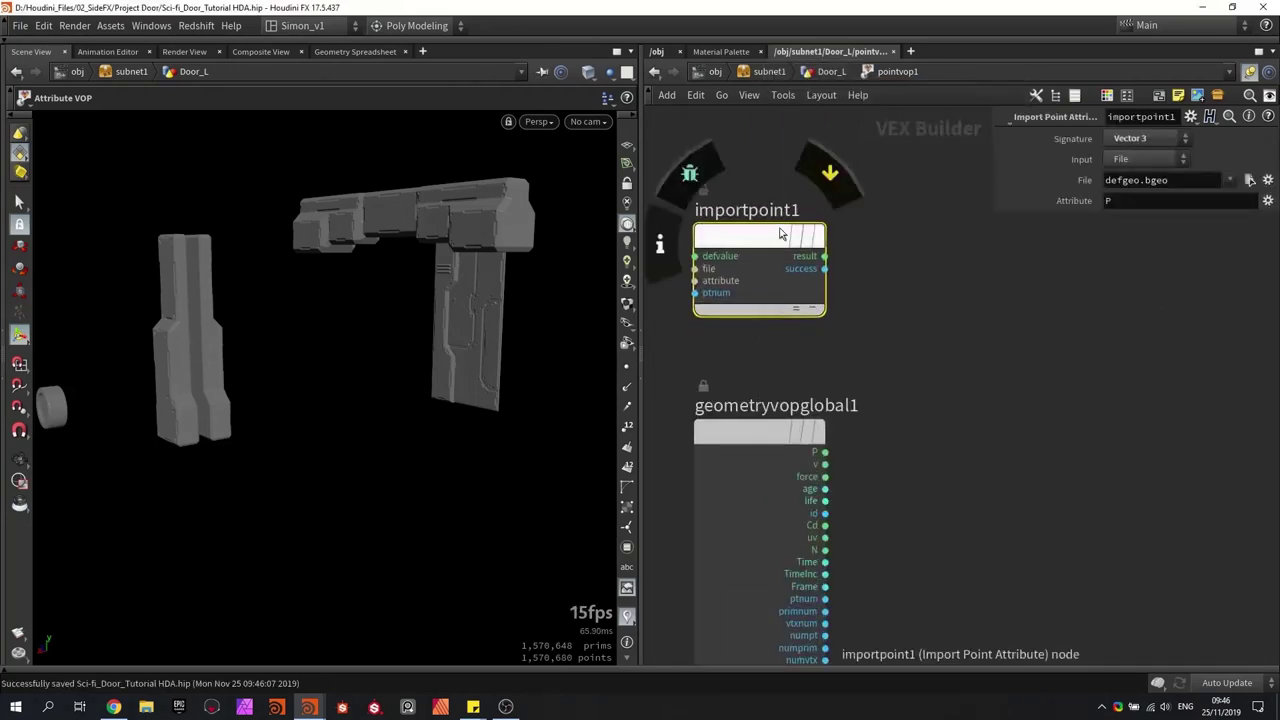
Step: Set the Import Point Attribute node to read the Cd attribute from the Second Input
left_click(1112, 161)
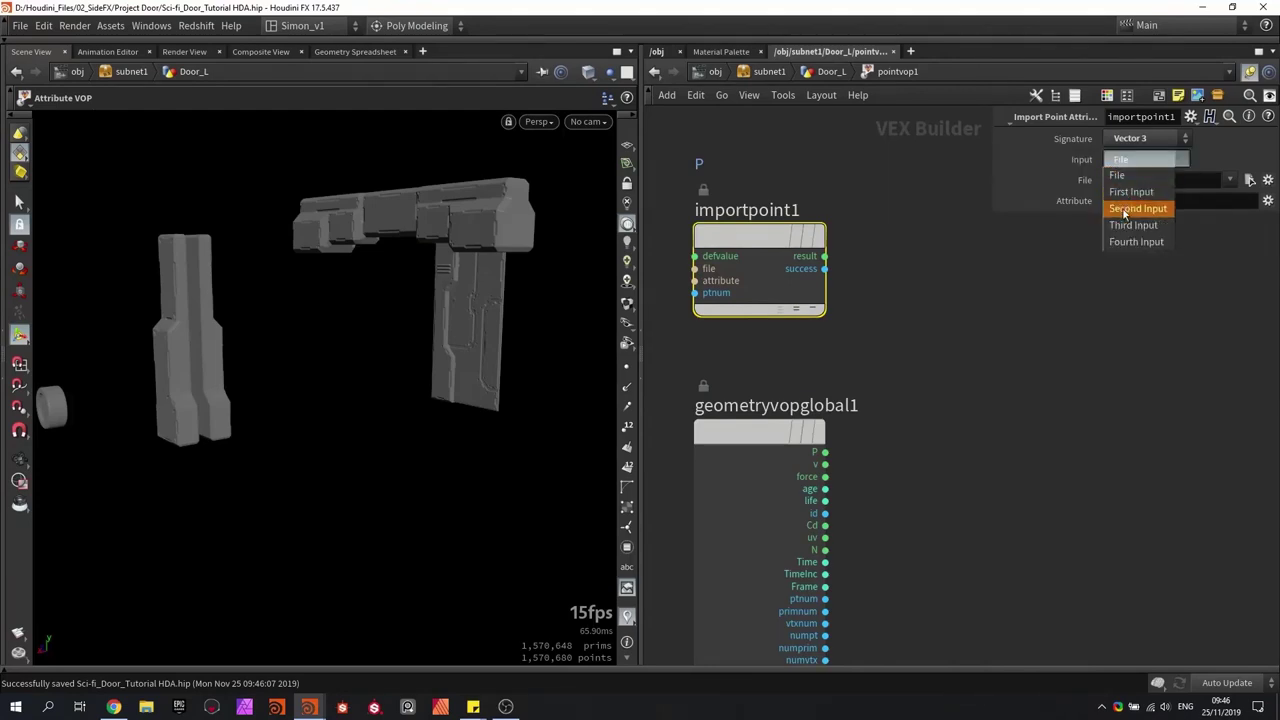
left_click(1132, 209)
left_click(1110, 200)
type("c")
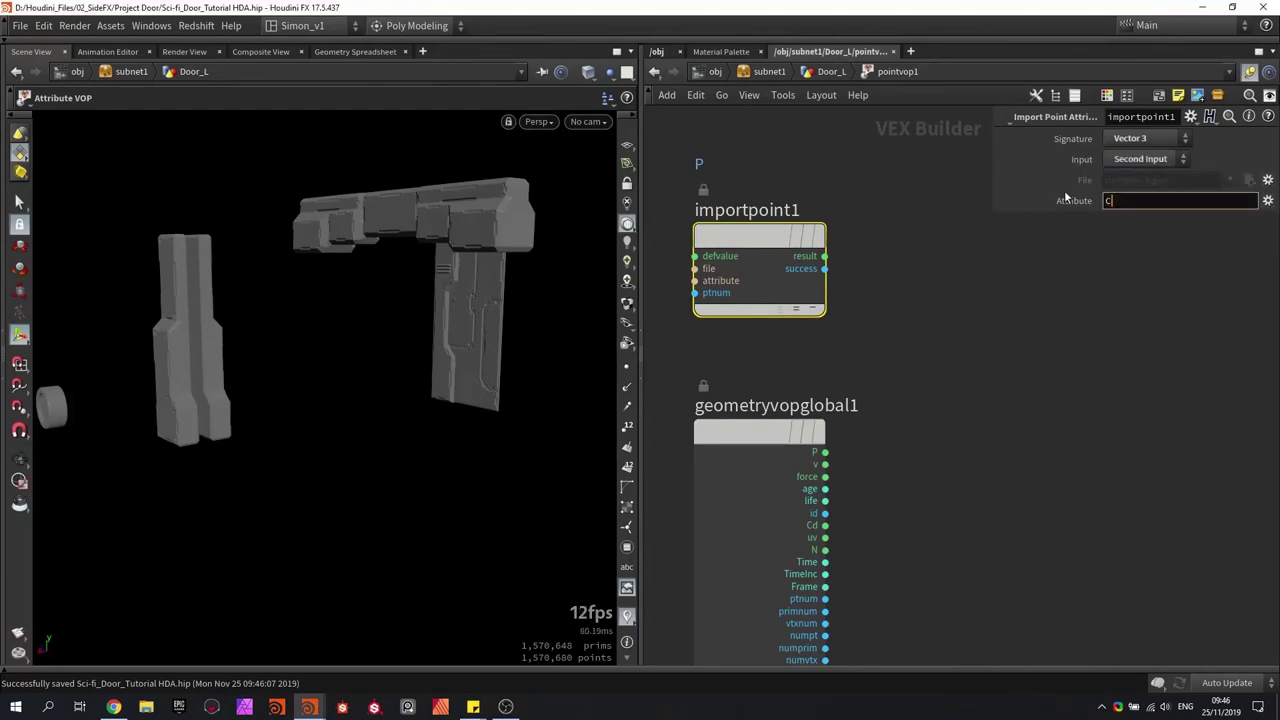
type("d")
key("Return")
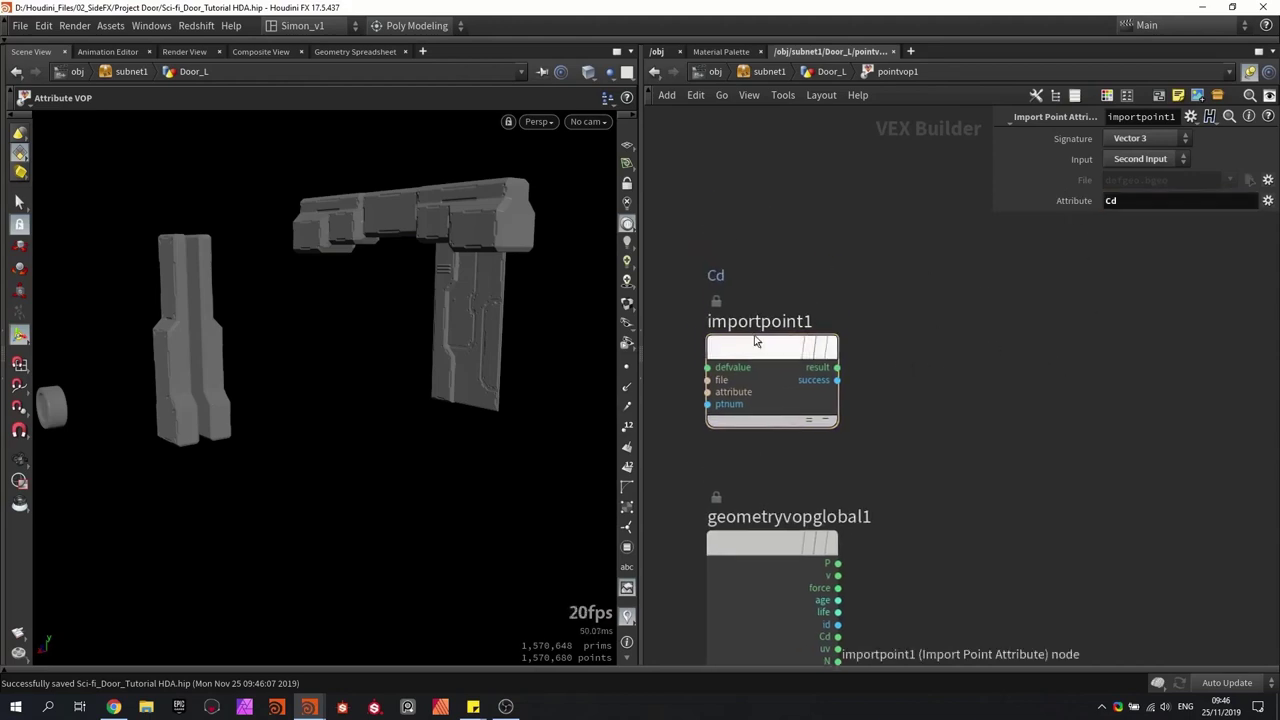
Step: Duplicate the Import Point Attribute node above the original and set the copy's input to Third Input
left_click_drag(756, 342, 748, 205)
left_click(1140, 159)
left_click(1126, 232)
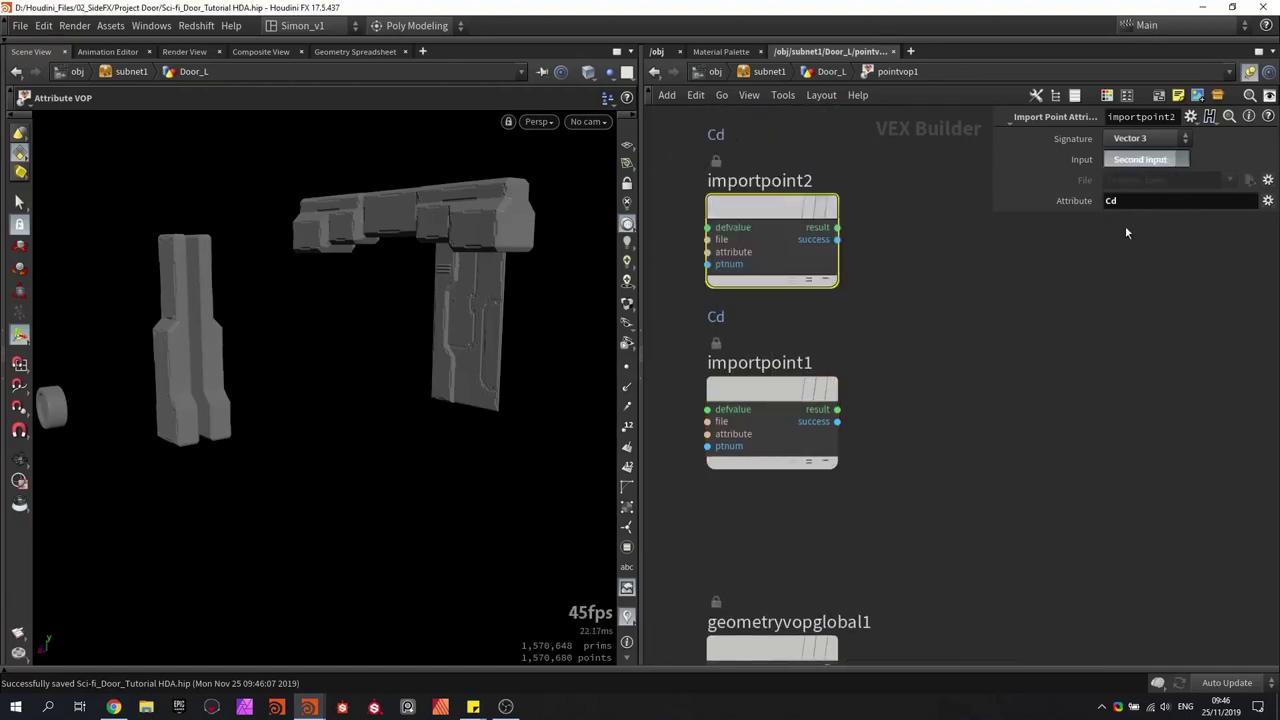
scroll(900, 320, "down", 3)
middle_click_drag(897, 324, 862, 295)
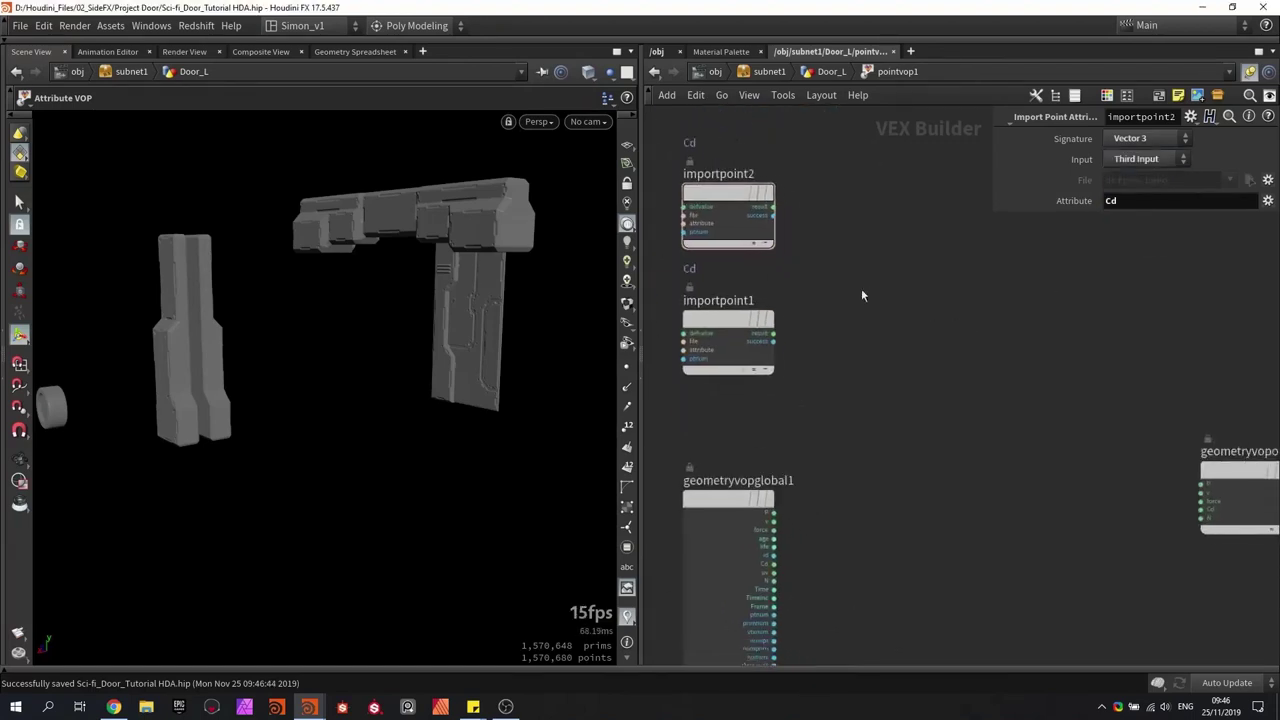
middle_click_drag(851, 346, 838, 307)
scroll(838, 307, "down", 2)
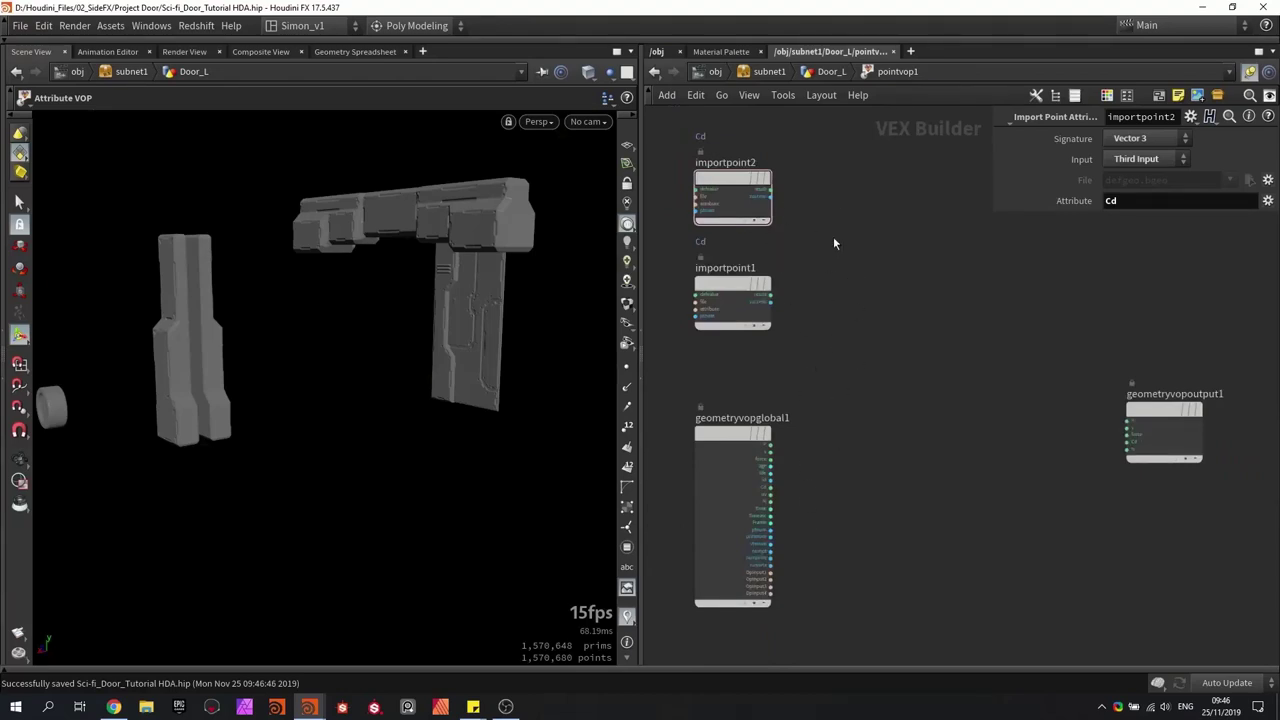
Step: Add a Vector to Float node fed by importpoint2's result, and duplicate it for importpoint1's result
key("Tab")
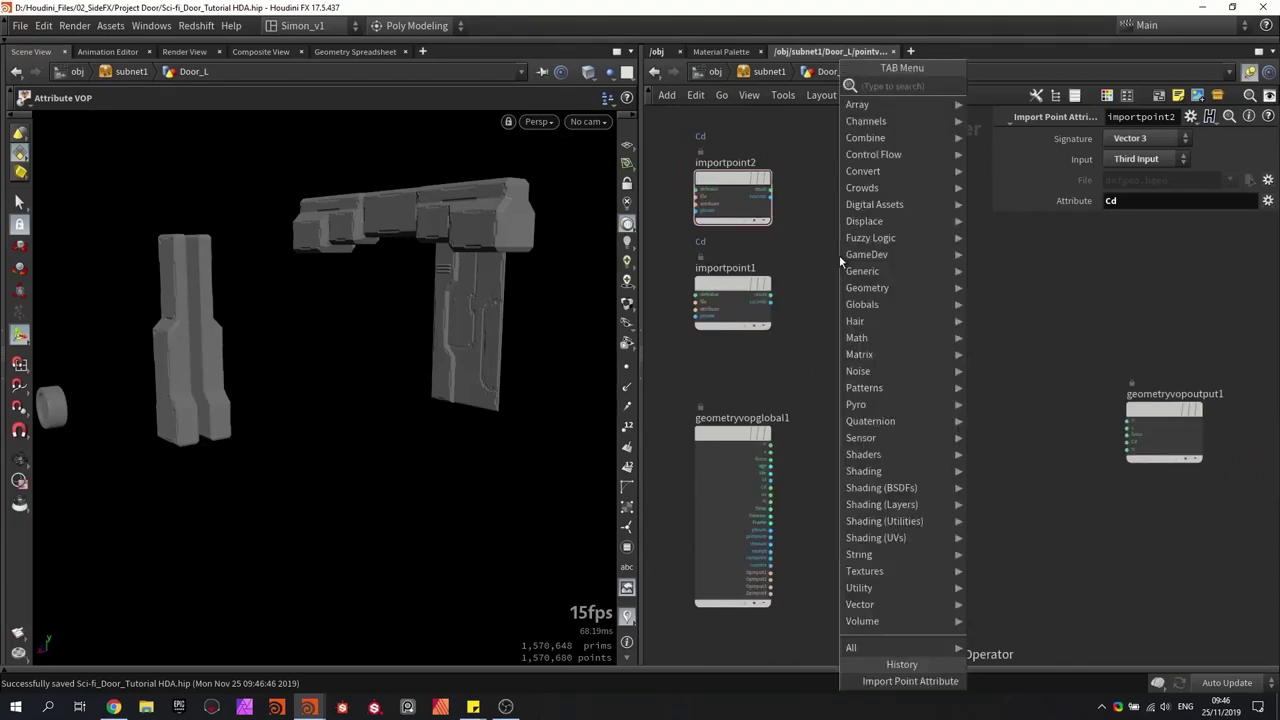
type("vecto")
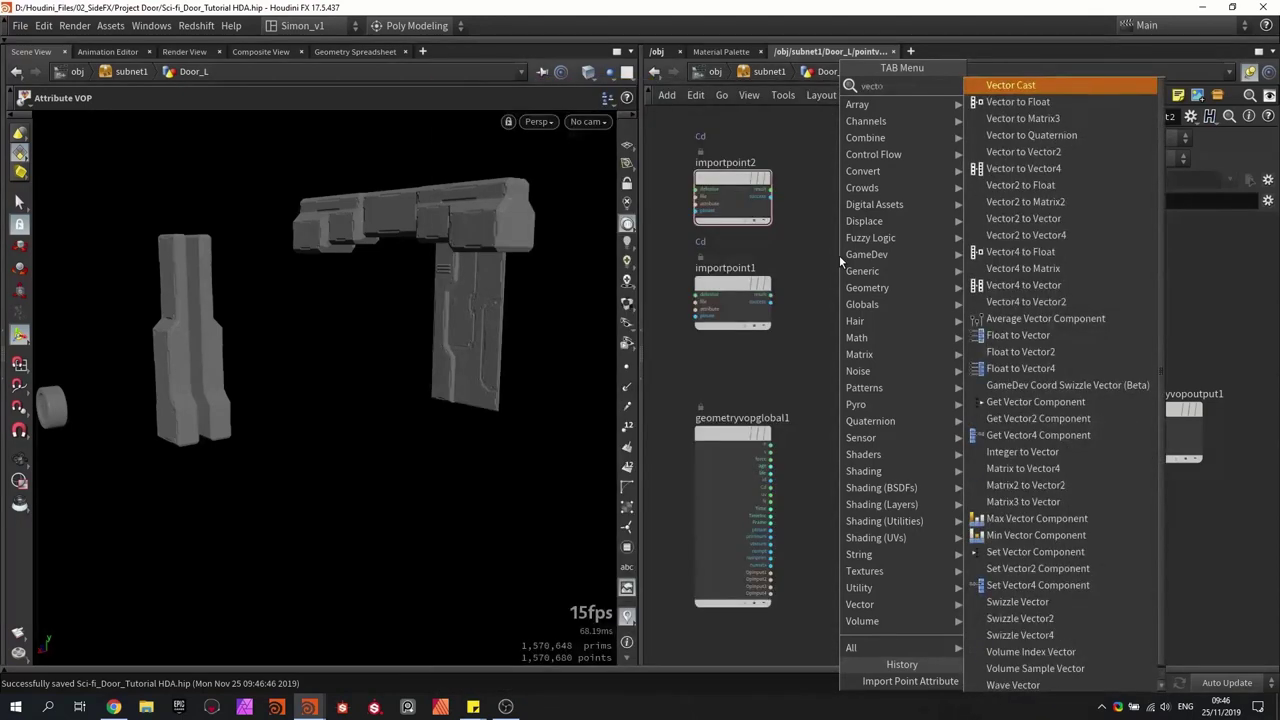
key("Down")
key("Return")
scroll(785, 195, "up", 4)
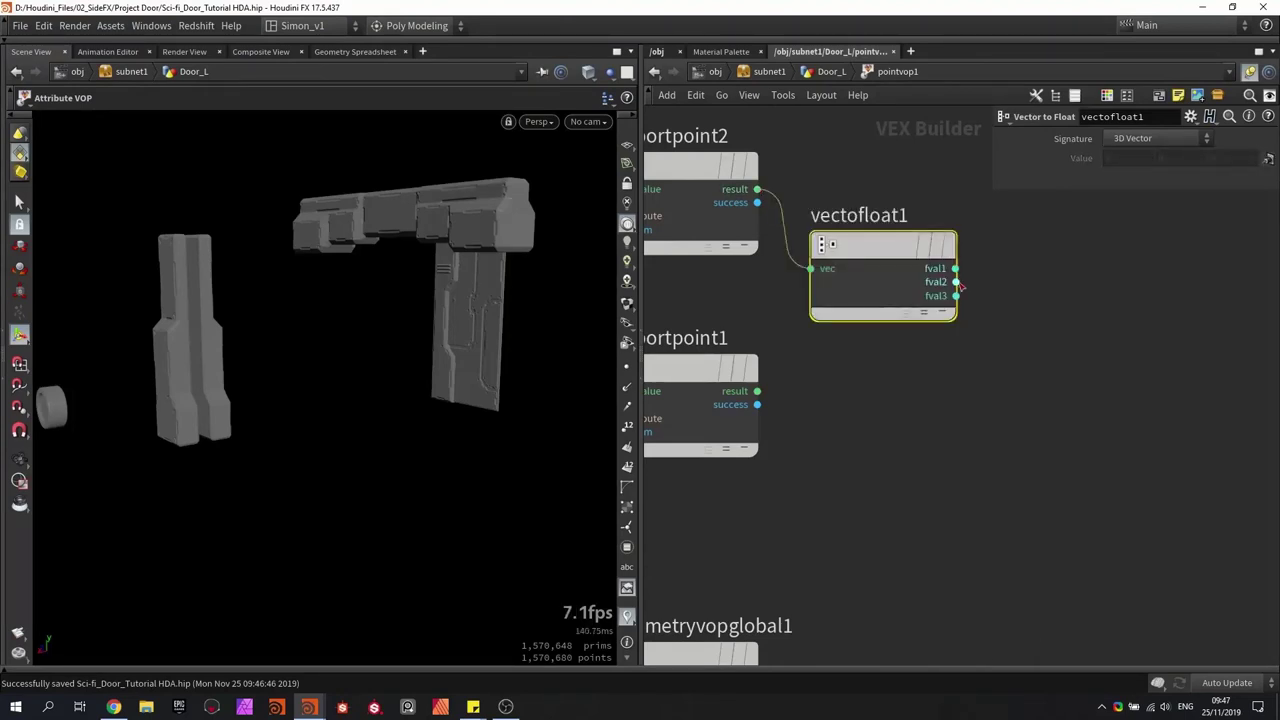
mouse_move(871, 251)
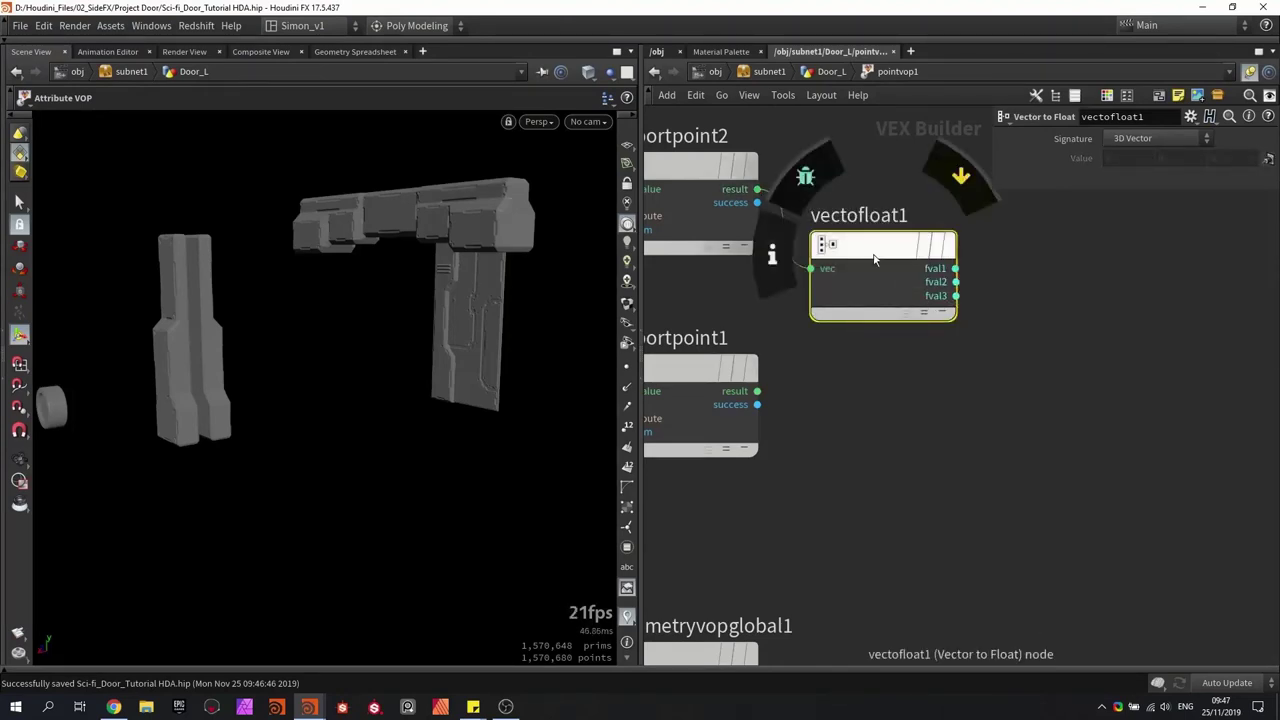
left_click_drag(871, 251, 866, 214)
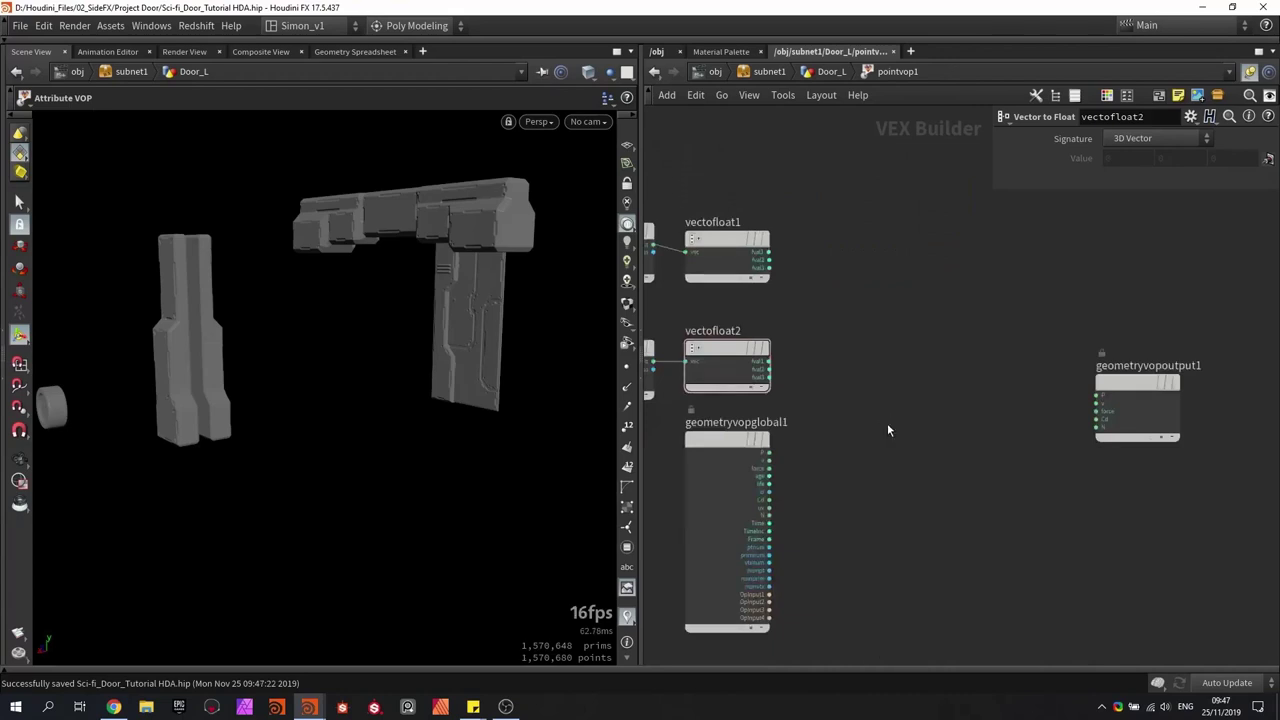
Step: Add a Subtract node before the geometry output node and feed the geometry globals' Cd into its first input
key("Tab")
type("sub")
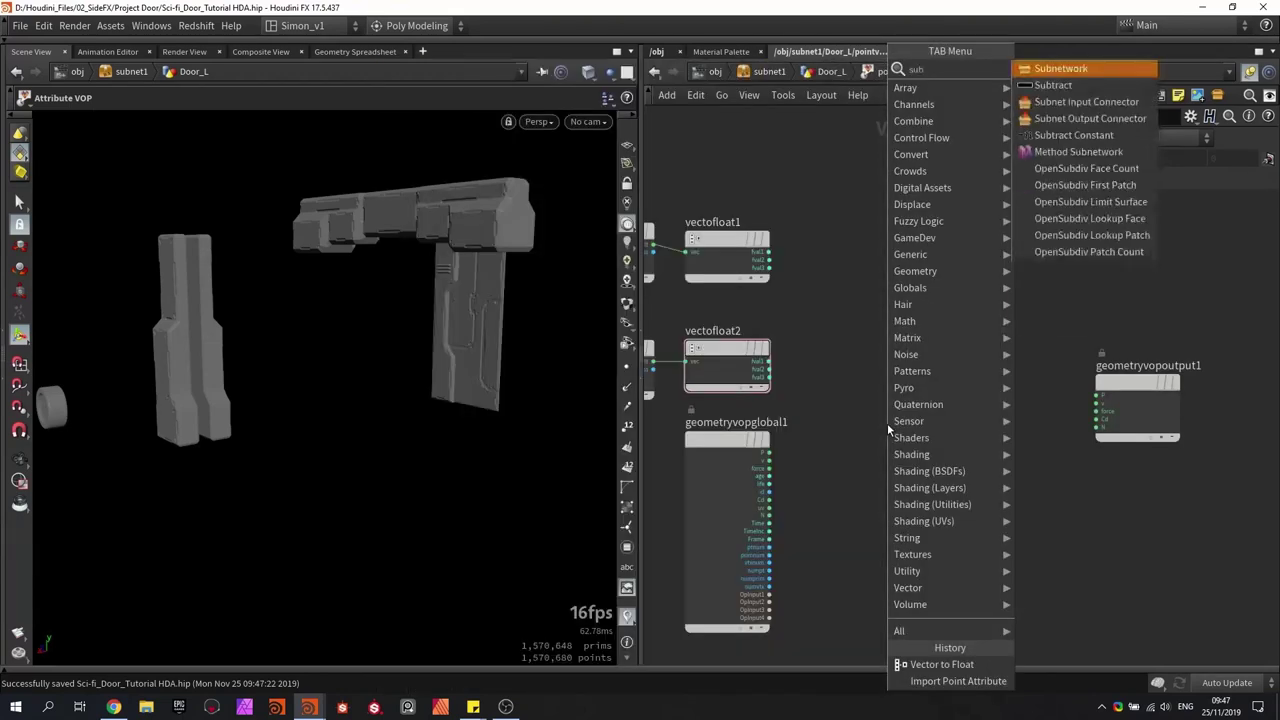
key("Down")
key("Return")
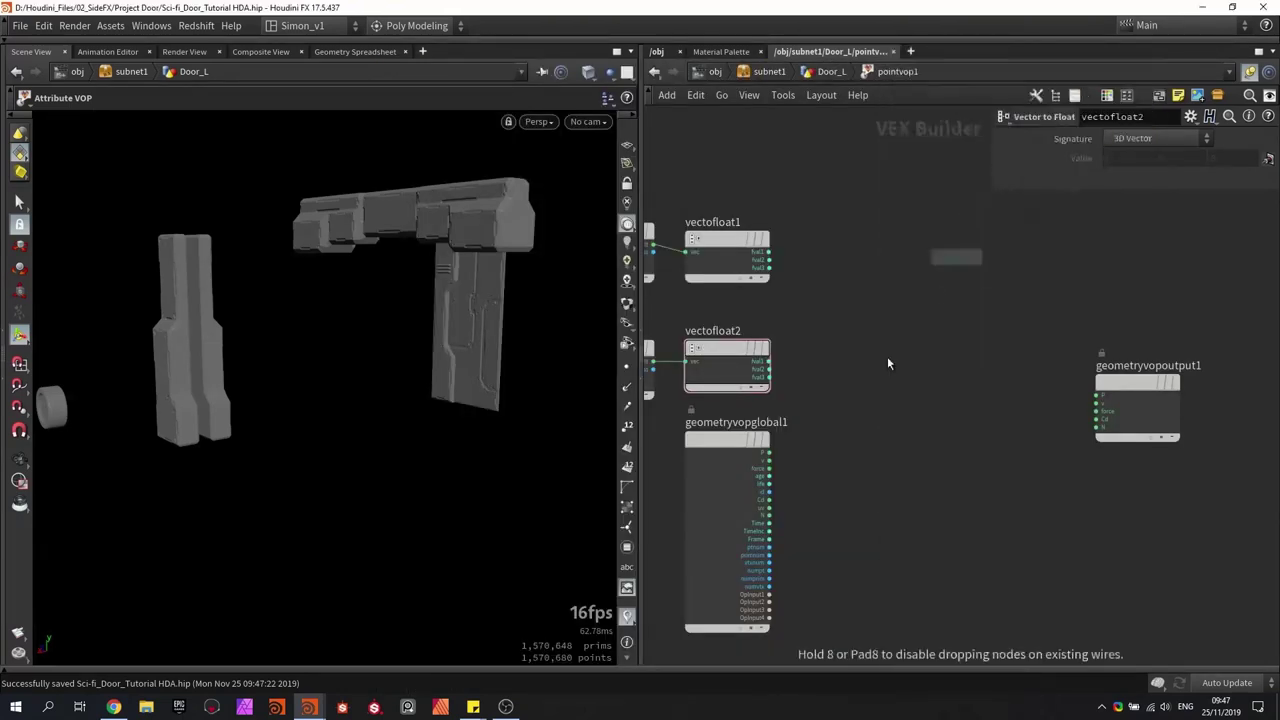
left_click(867, 432)
scroll(863, 436, "up", 2)
scroll(860, 437, "down", 1)
left_click_drag(860, 437, 884, 409)
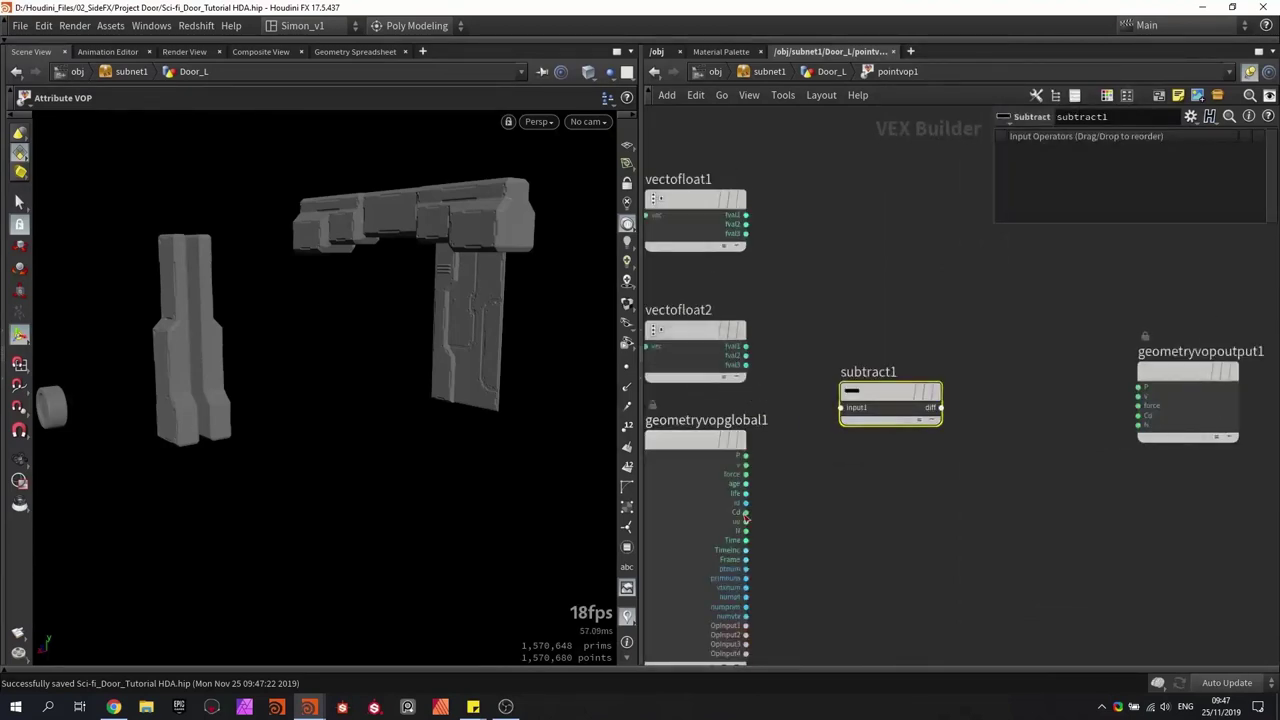
left_click_drag(746, 512, 840, 409)
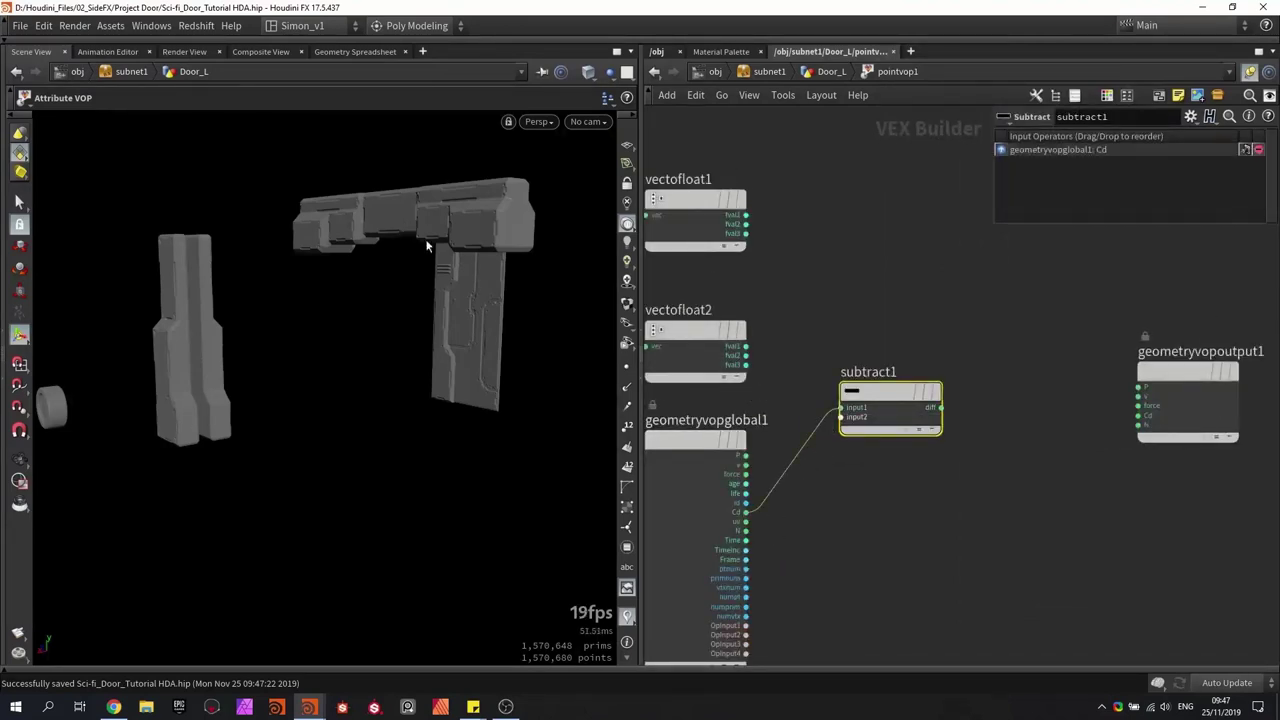
Step: Wire vectofloat1's fval1 into the Subtract node's second input and the Subtract result into the geometry output's Cd
middle_click_drag(776, 278, 899, 305)
left_click(824, 232)
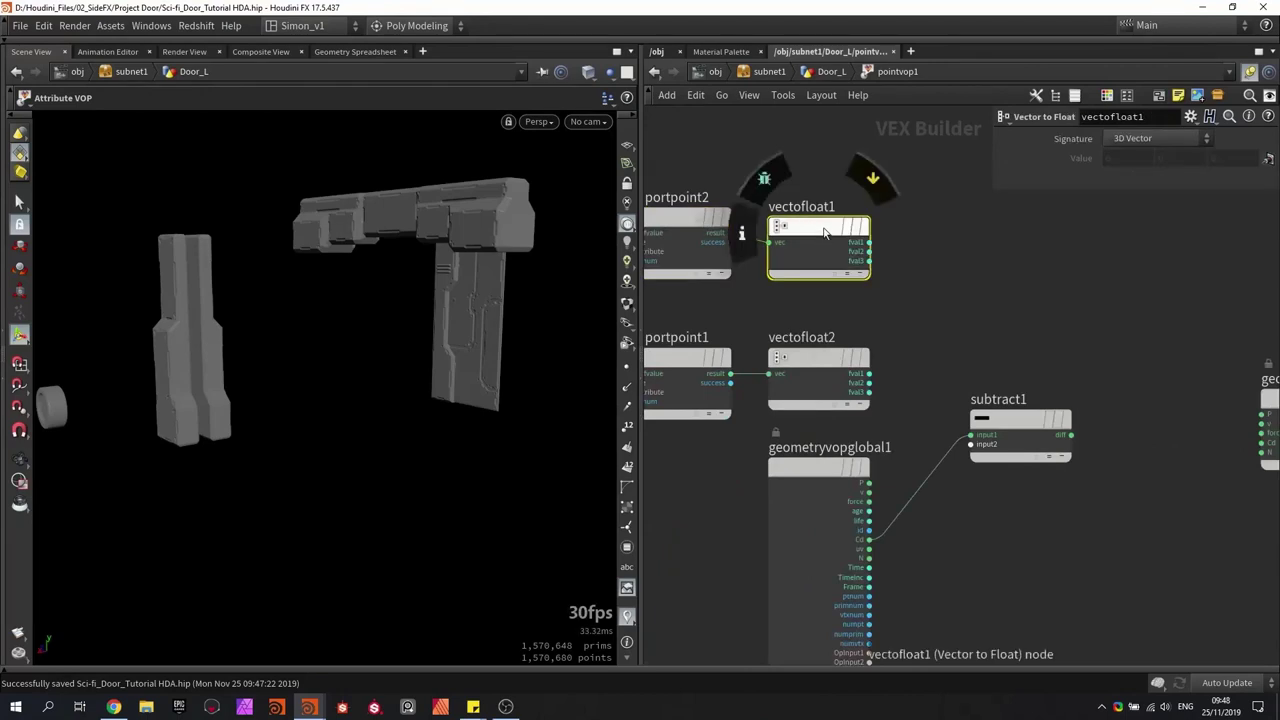
left_click(717, 218)
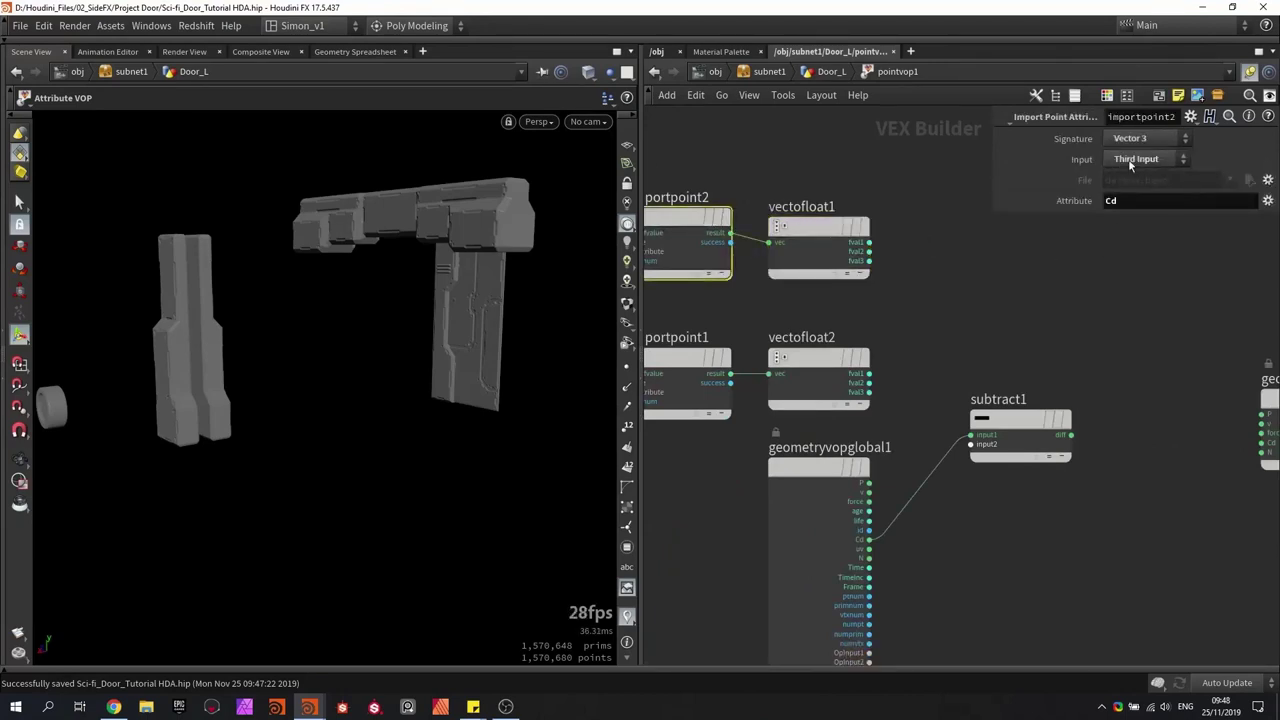
left_click_drag(869, 242, 971, 444)
middle_click_drag(1100, 441, 893, 411)
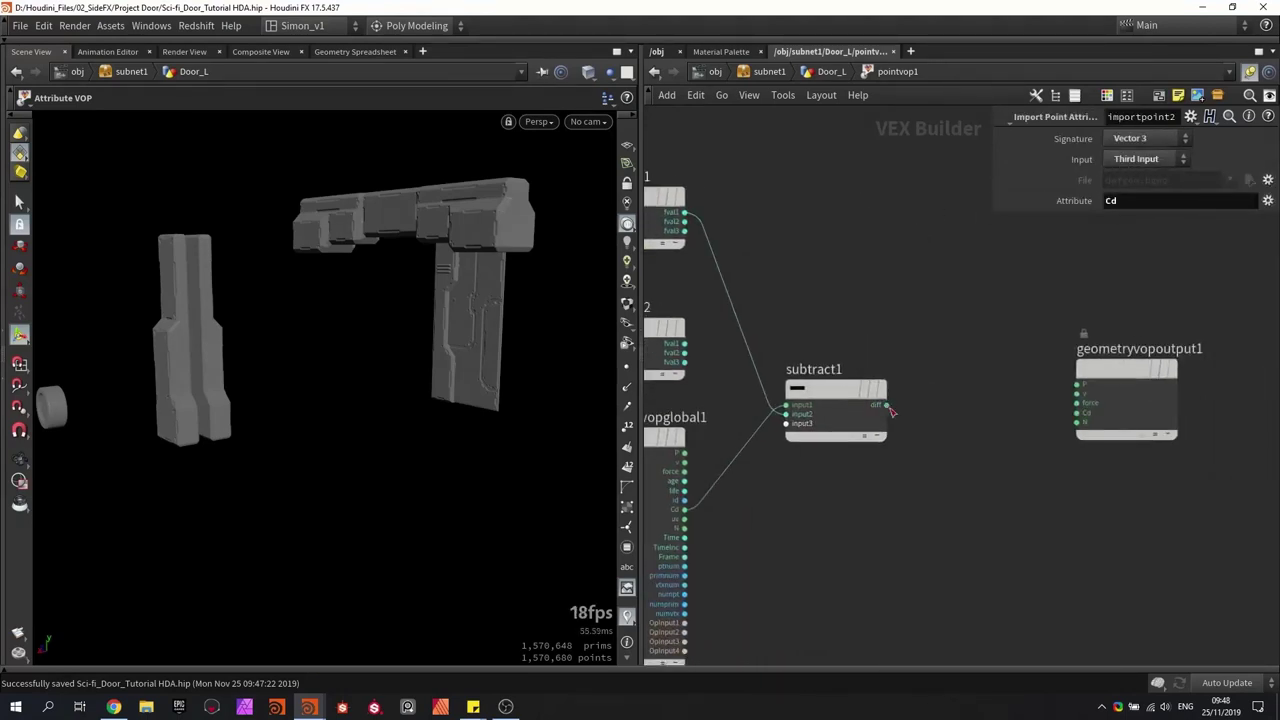
left_click_drag(888, 406, 1077, 413)
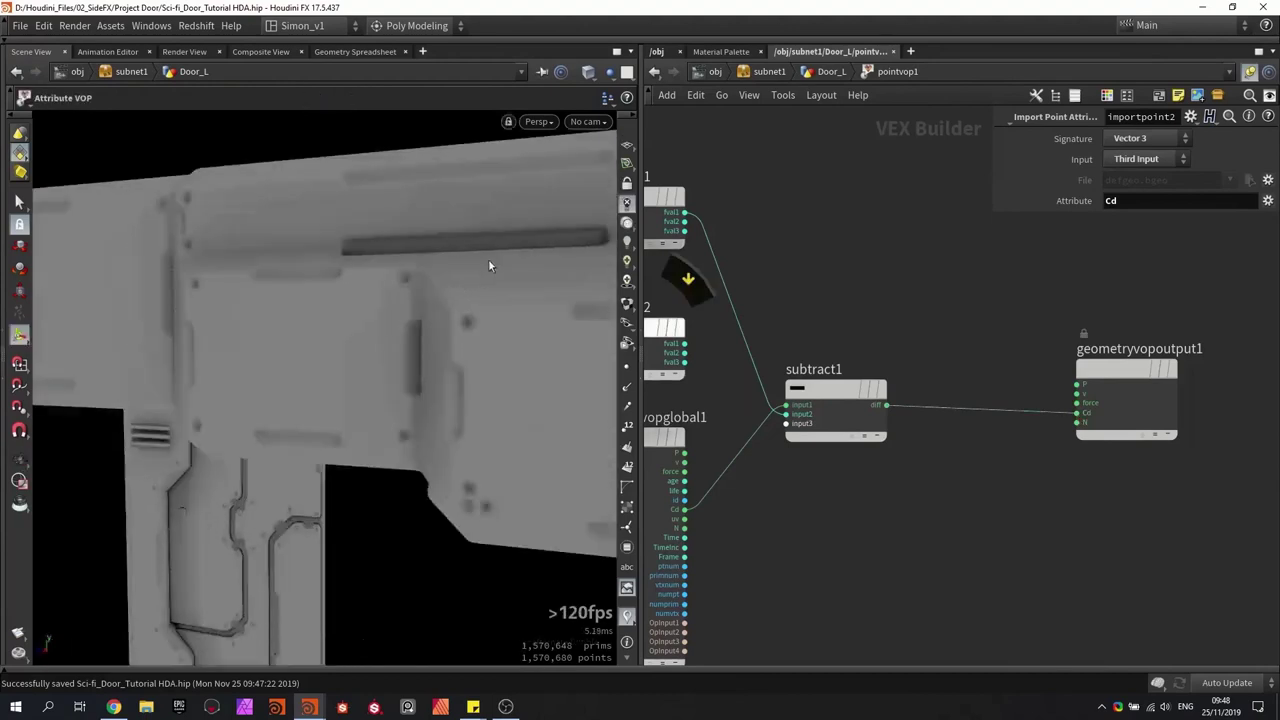
left_click_drag(488, 259, 403, 282, "alt")
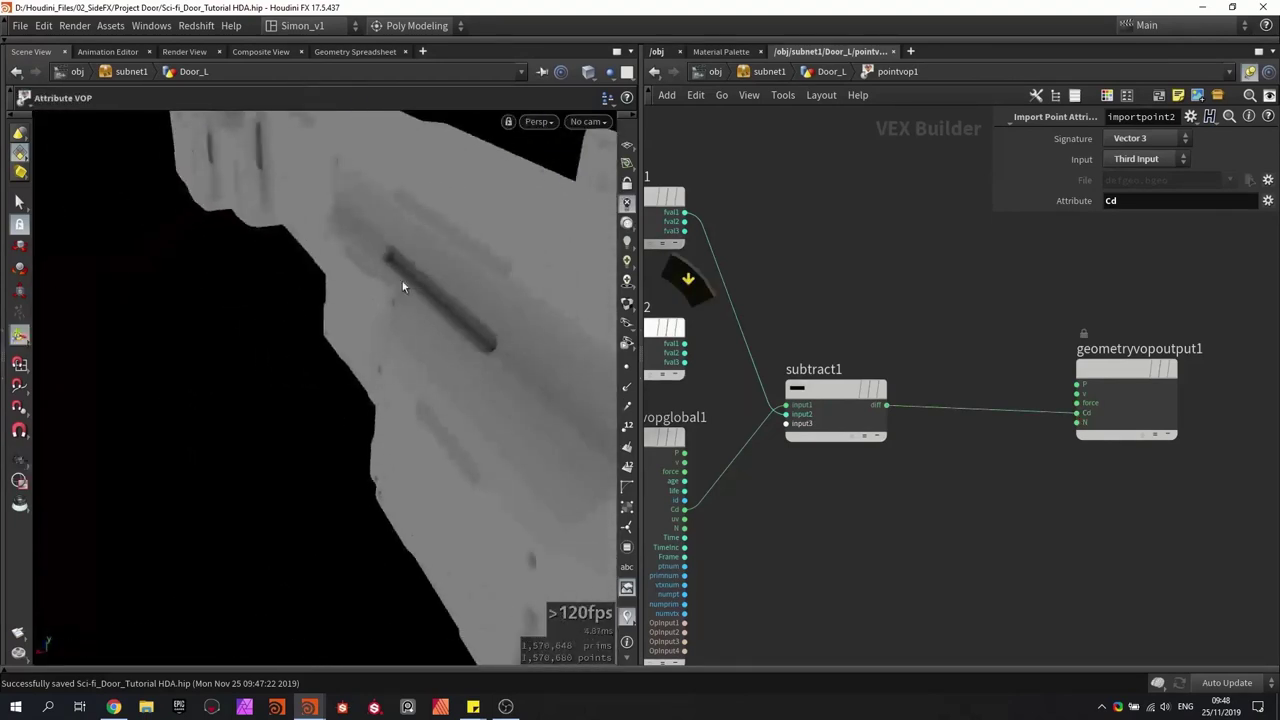
left_click_drag(491, 334, 391, 337)
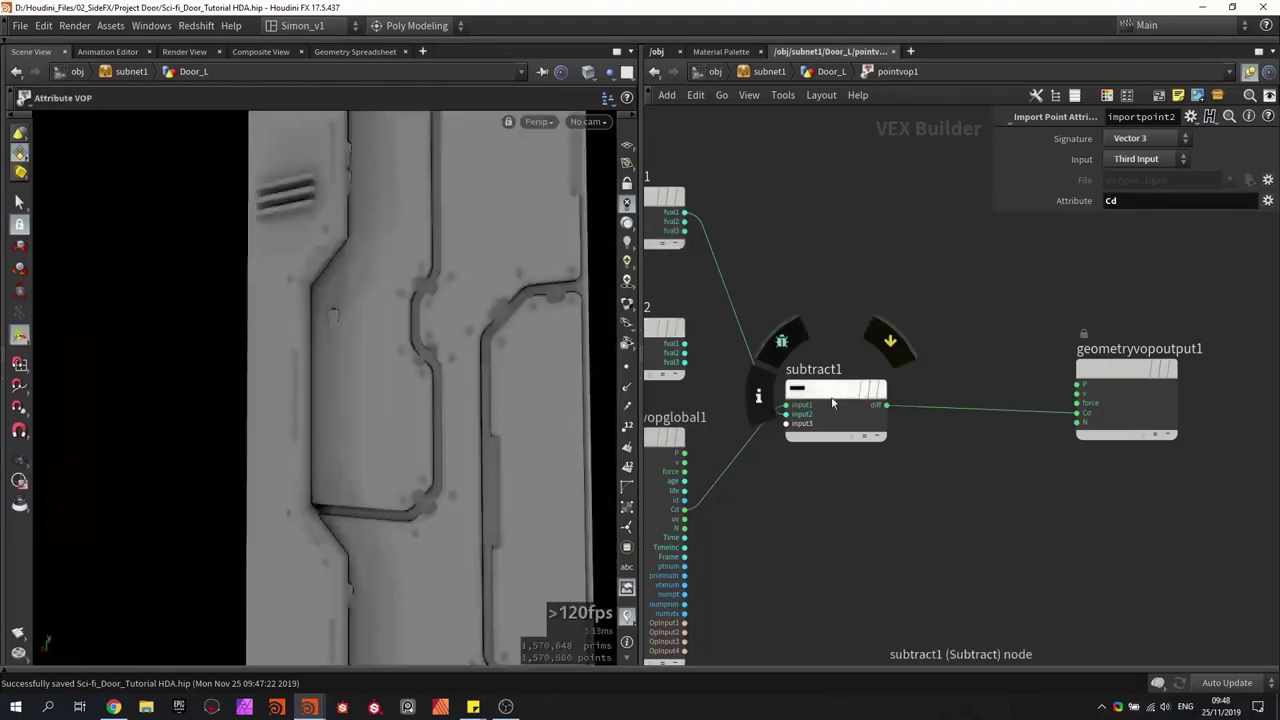
Step: Place an Add node between the Subtract node and the output, and feed vectofloat2's fval2 into its first input
left_click_drag(834, 400, 802, 419)
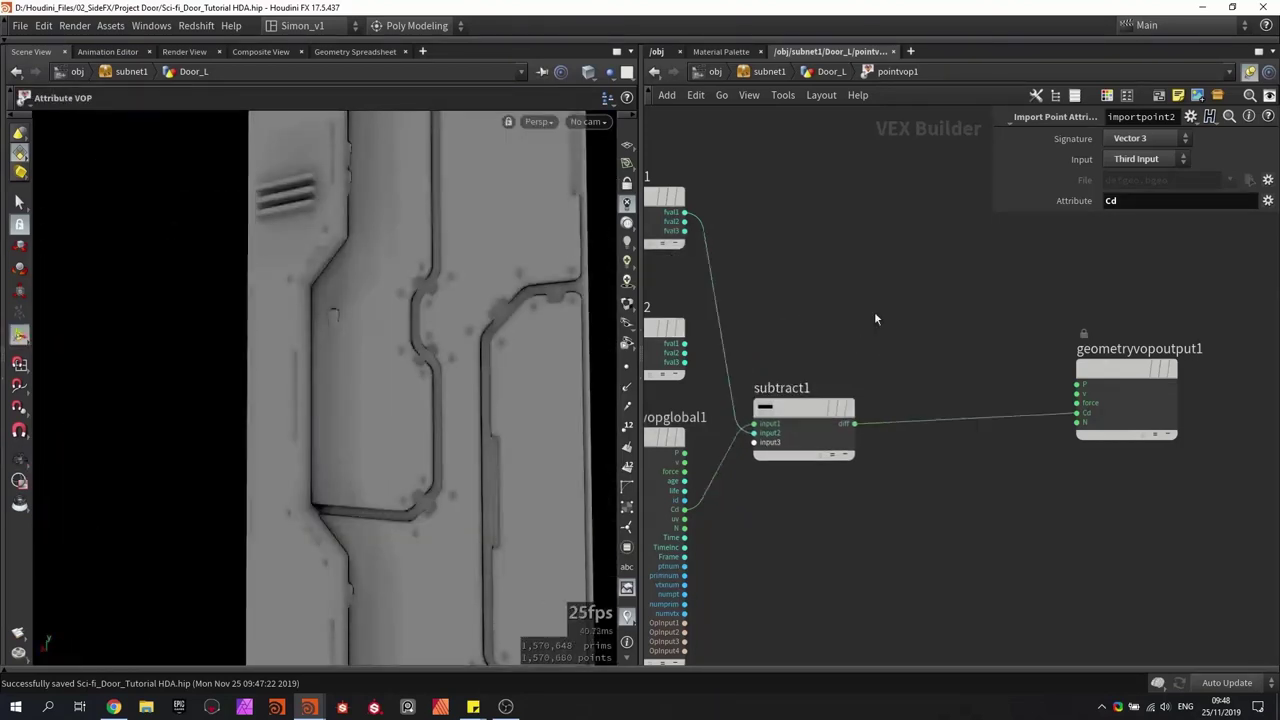
key("Tab")
type("add")
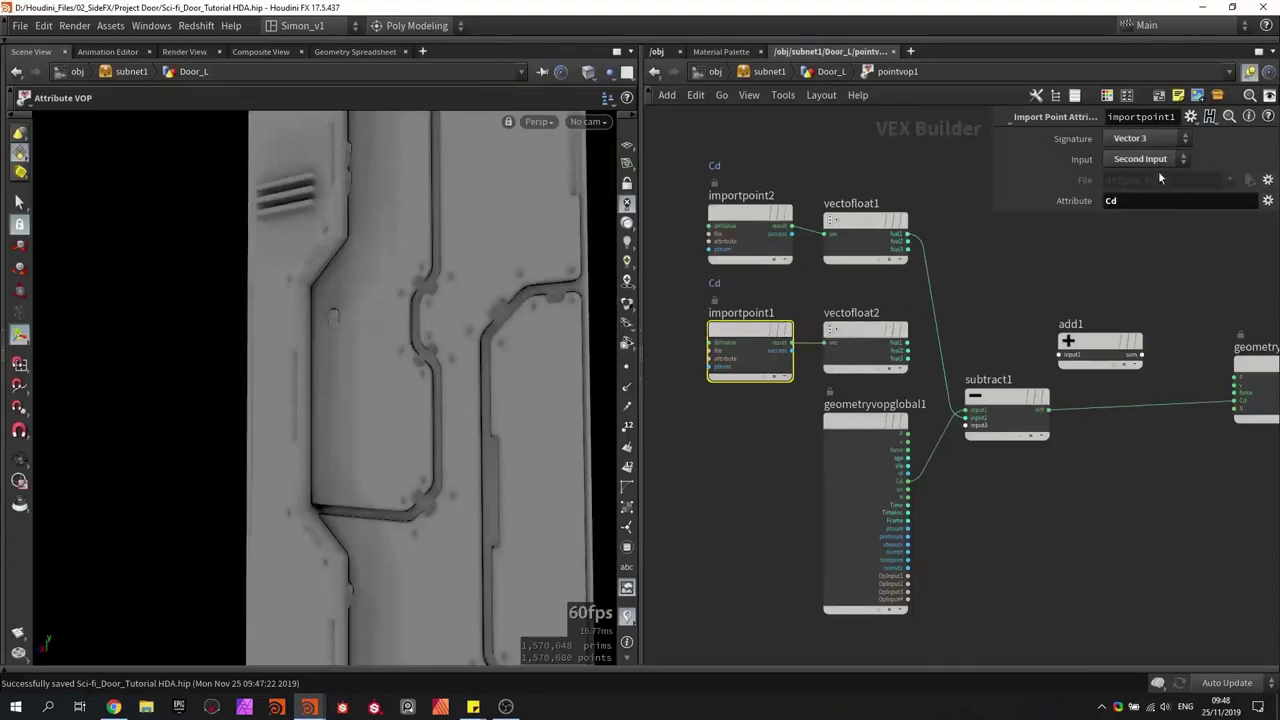
middle_click_drag(971, 267, 812, 263)
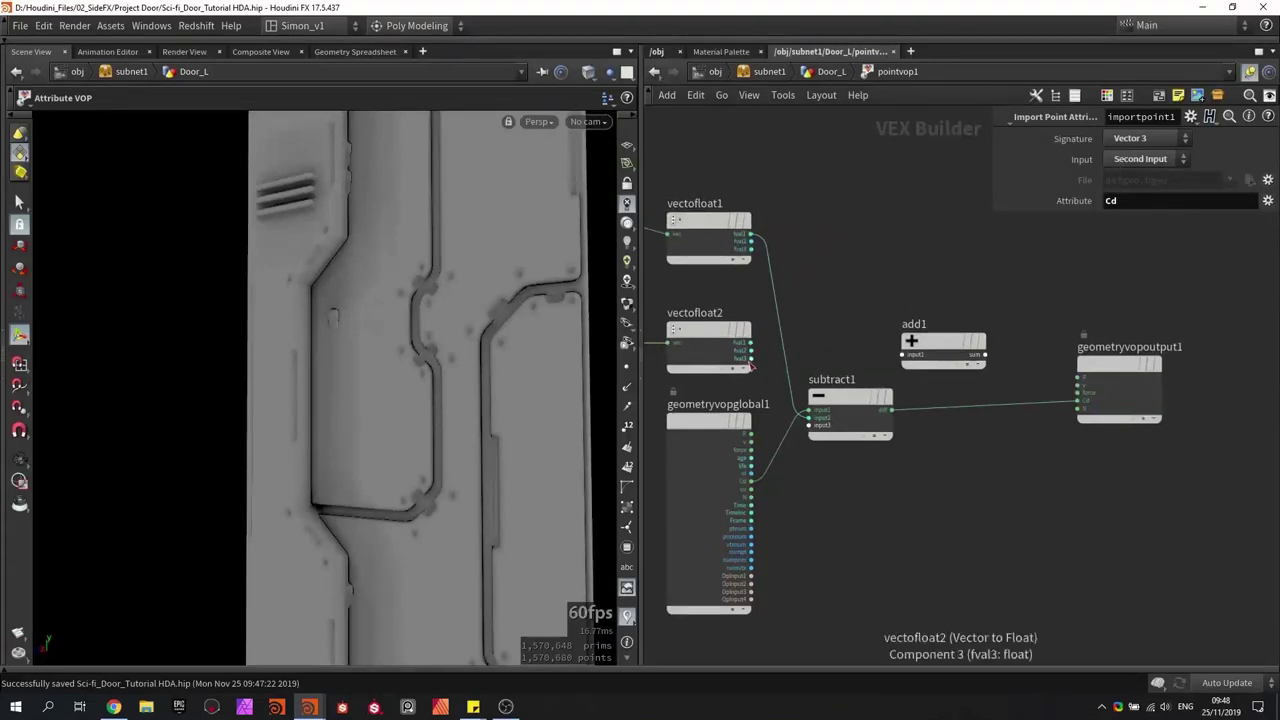
key("u")
left_click(888, 403)
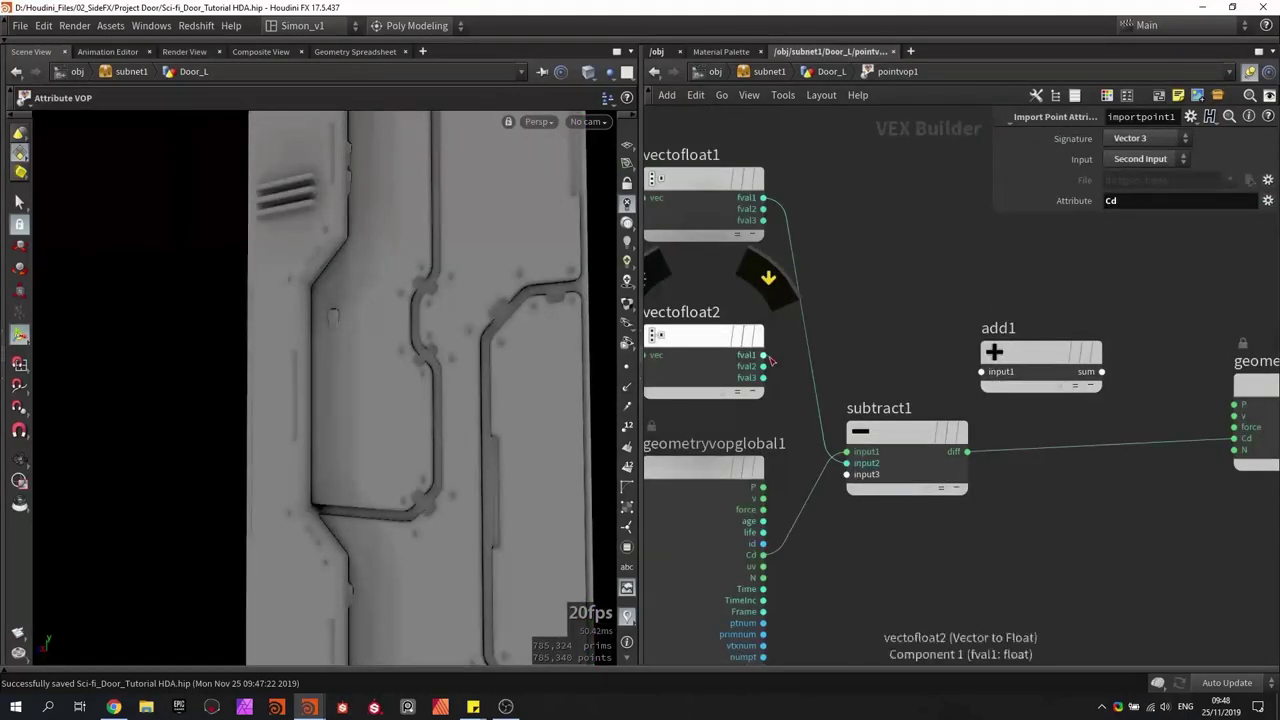
left_click_drag(763, 366, 965, 371)
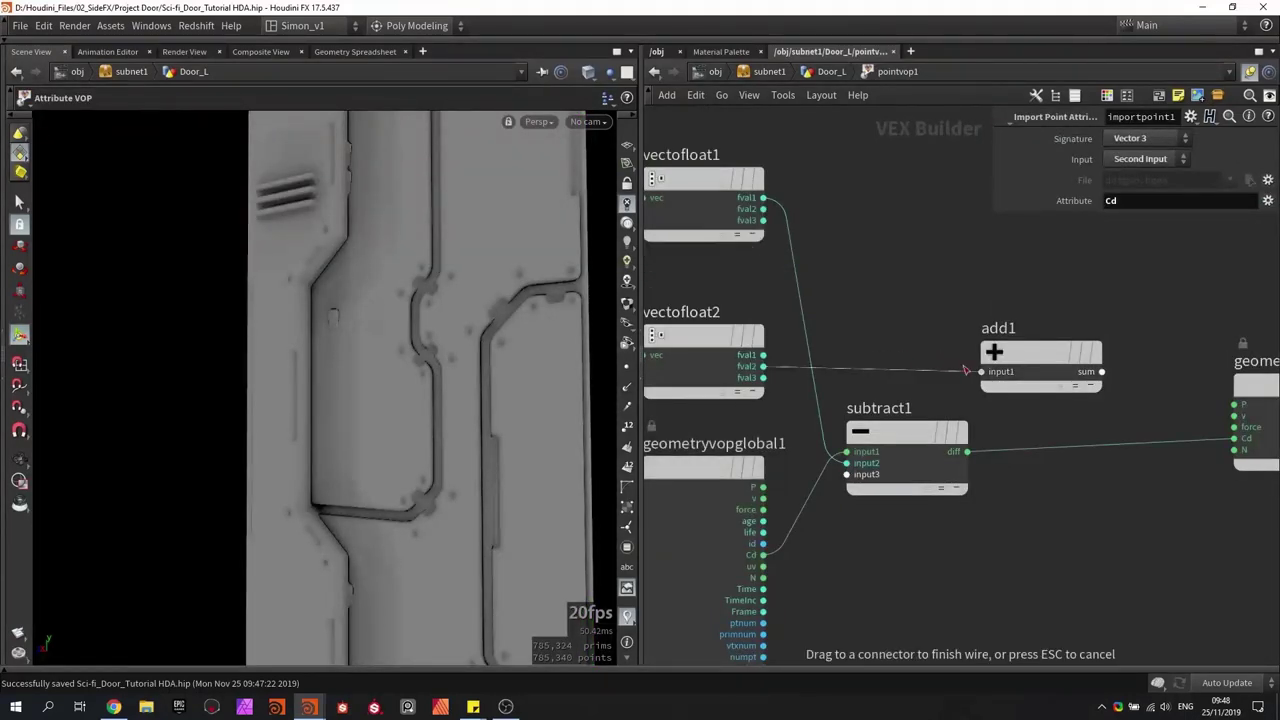
left_click(978, 371)
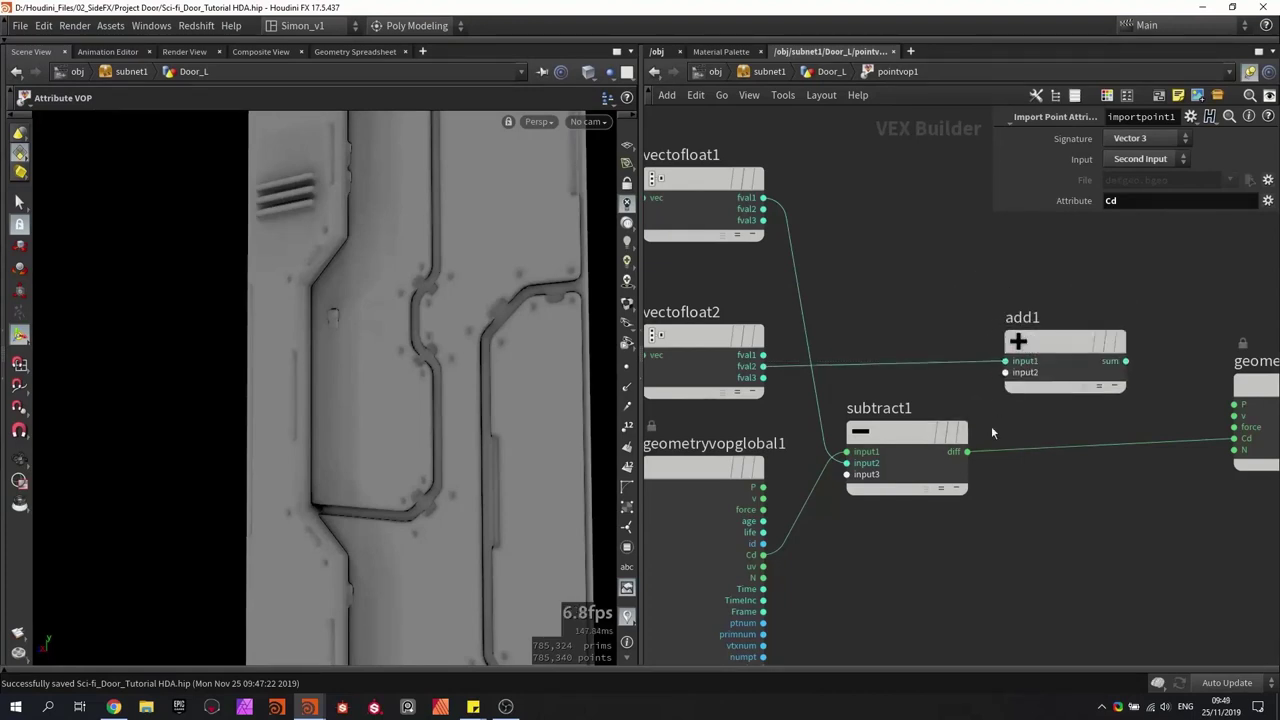
Step: Wire the Subtract result into the Add node's second input and the Add node's sum into the geometry output's Cd
left_click_drag(968, 453, 1005, 374)
middle_click_drag(982, 320, 790, 325)
scroll(800, 328, "up", 1)
left_click(946, 368)
left_click(1080, 453)
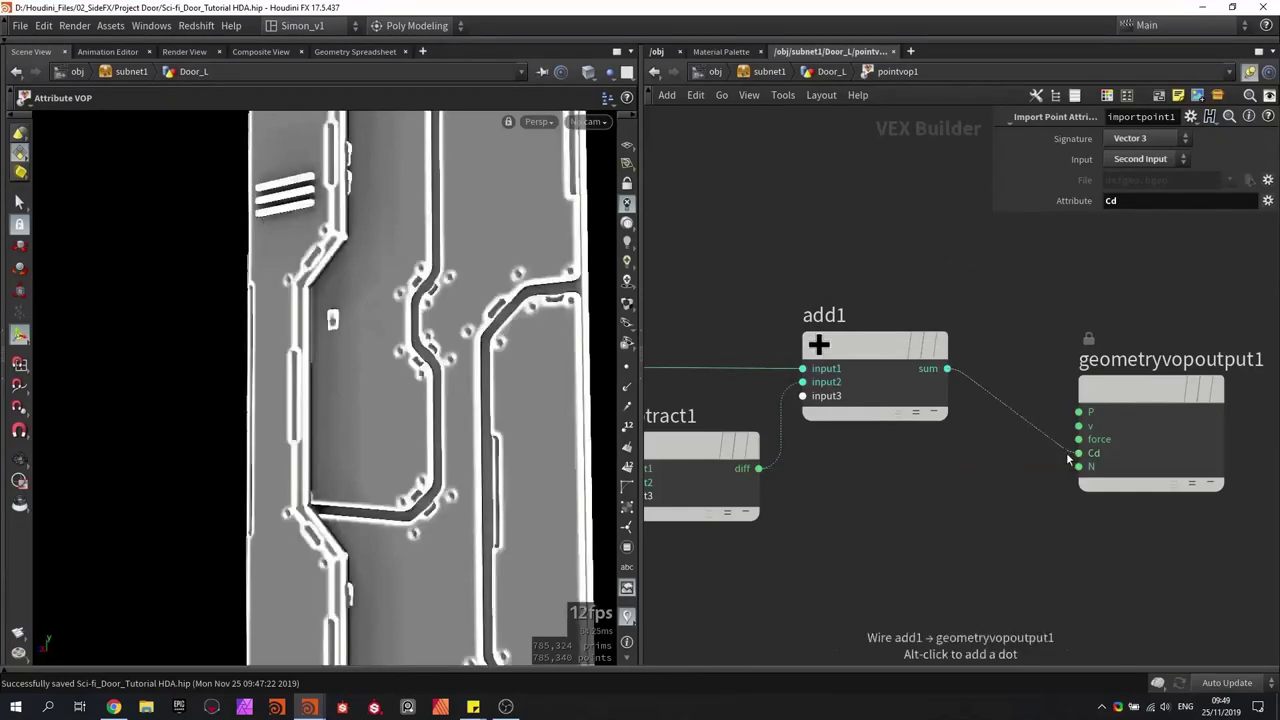
key("Escape")
scroll(315, 235, "up", 3)
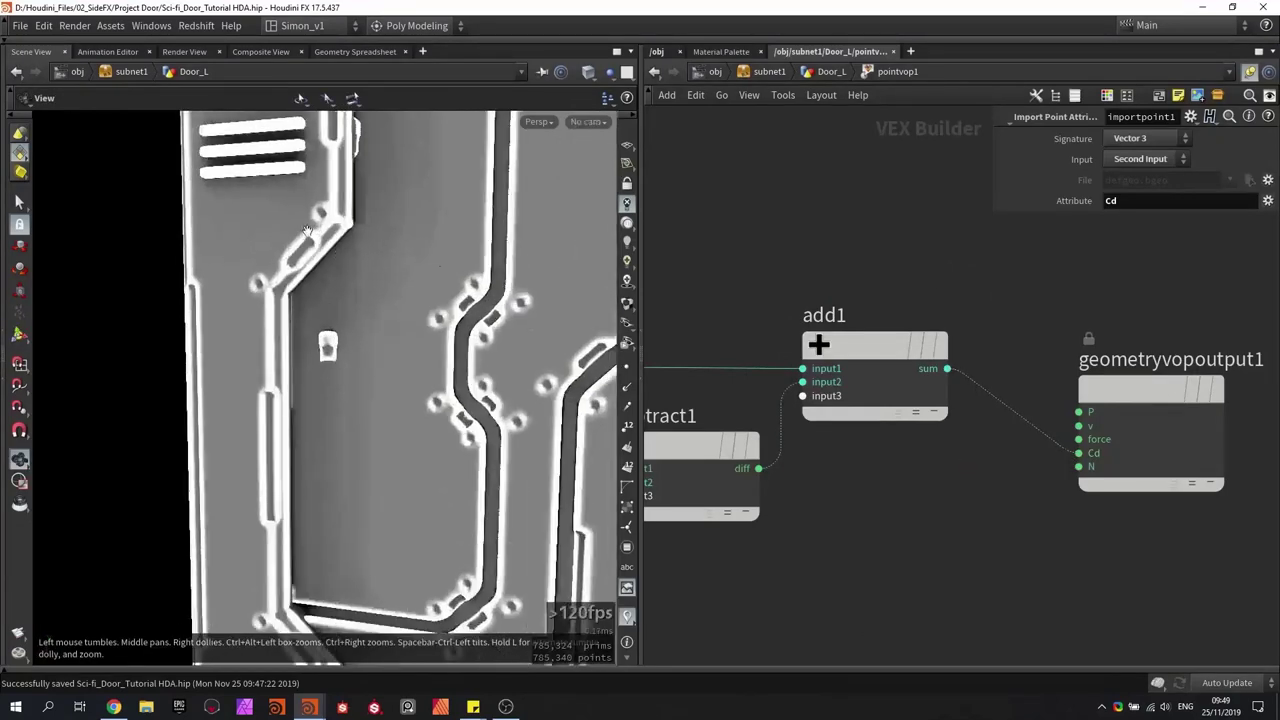
left_click_drag(364, 250, 290, 262, "alt")
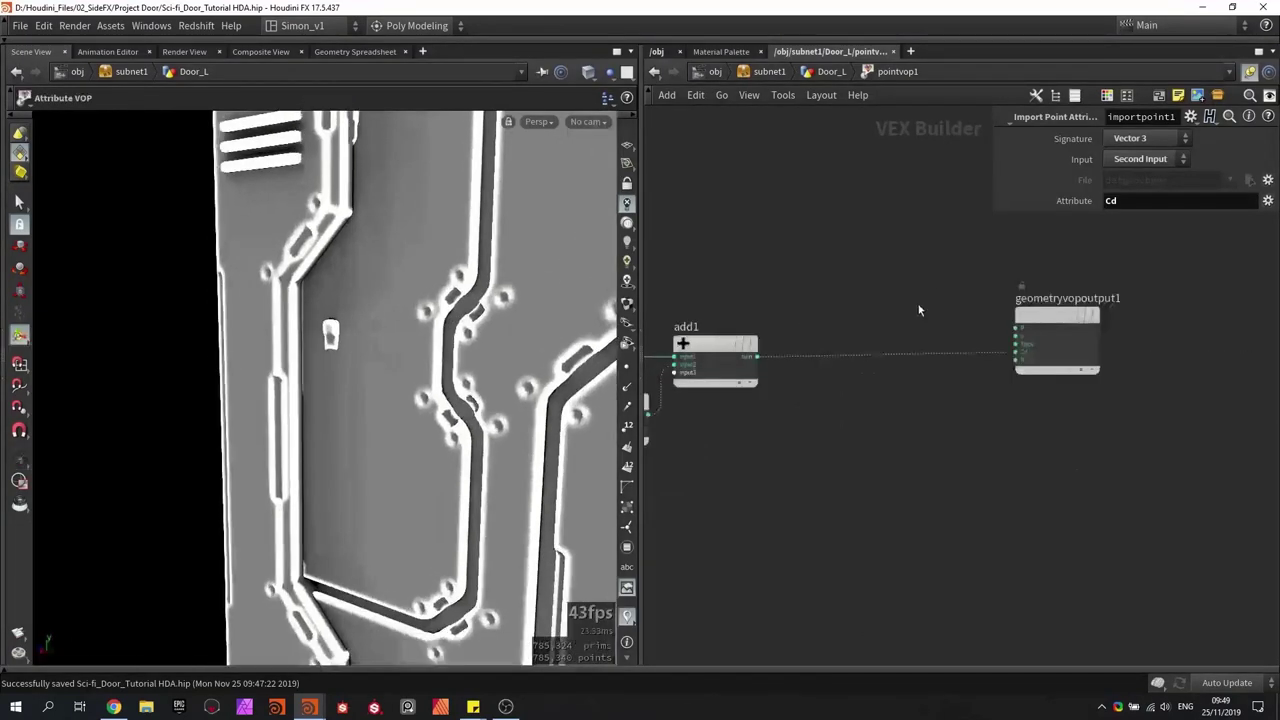
Step: Insert a Clamp node with a 0 to 1 range between the Add node's sum and the geometry output's Cd
key("Tab")
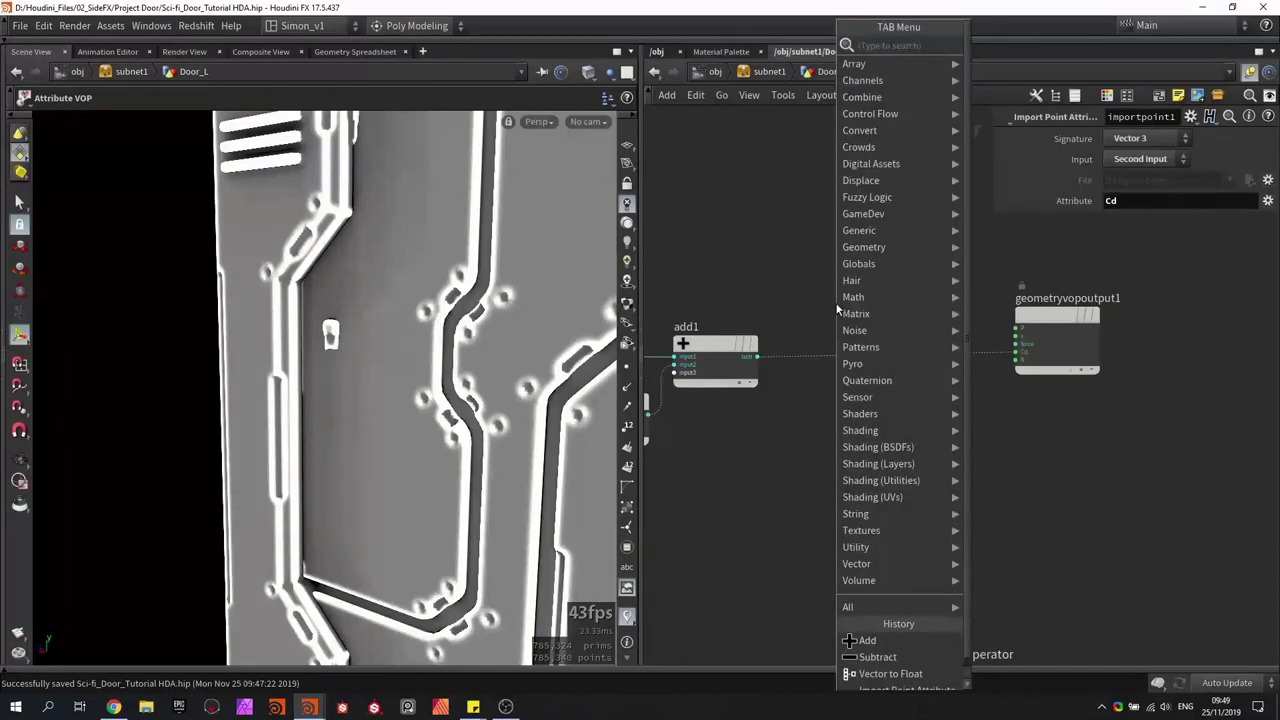
type("clamp")
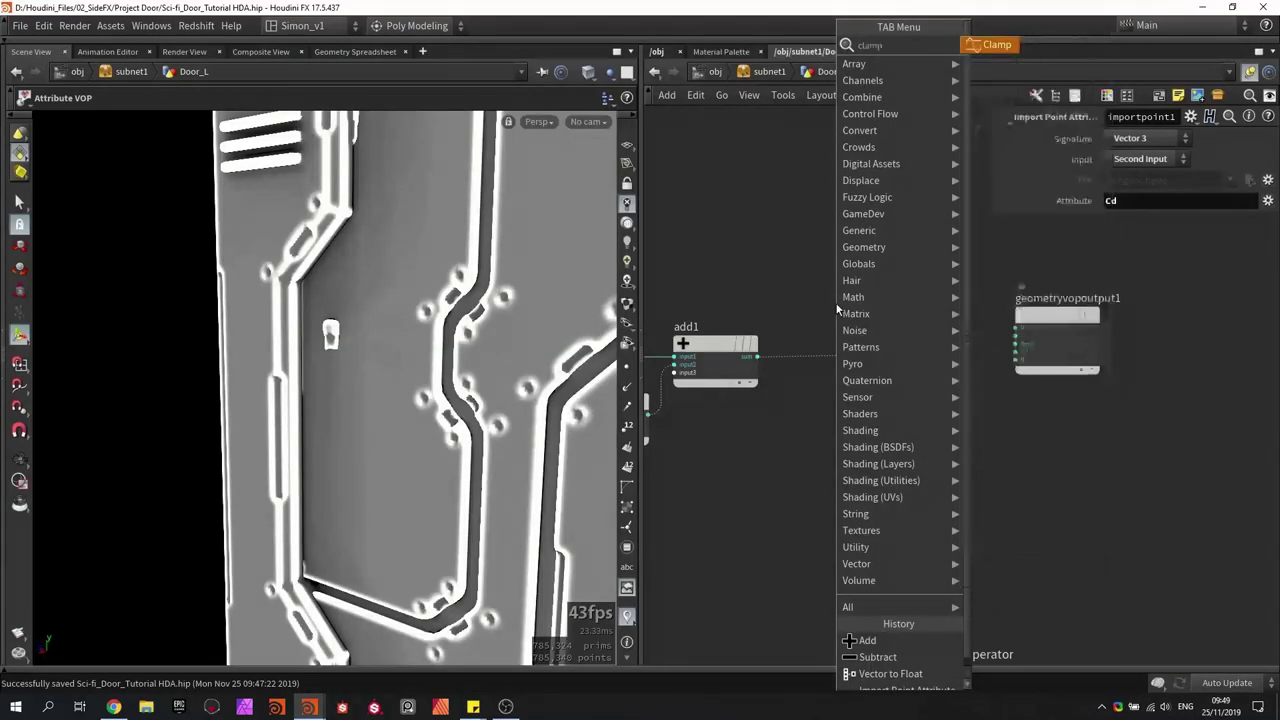
key("Return")
left_click(835, 310)
scroll(792, 344, "up", 2)
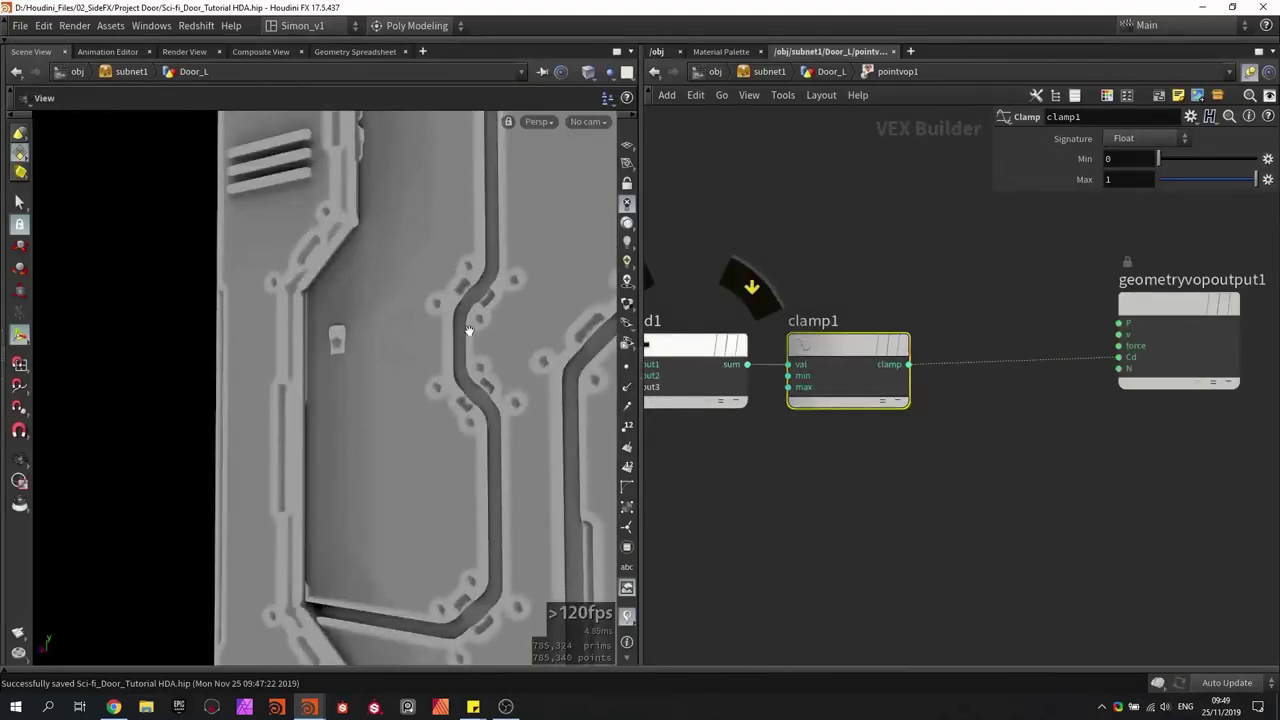
mouse_move(466, 326)
left_mouse_down()
mouse_move(461, 278)
mouse_move(468, 329)
left_mouse_up()
scroll(469, 277, "down", 2)
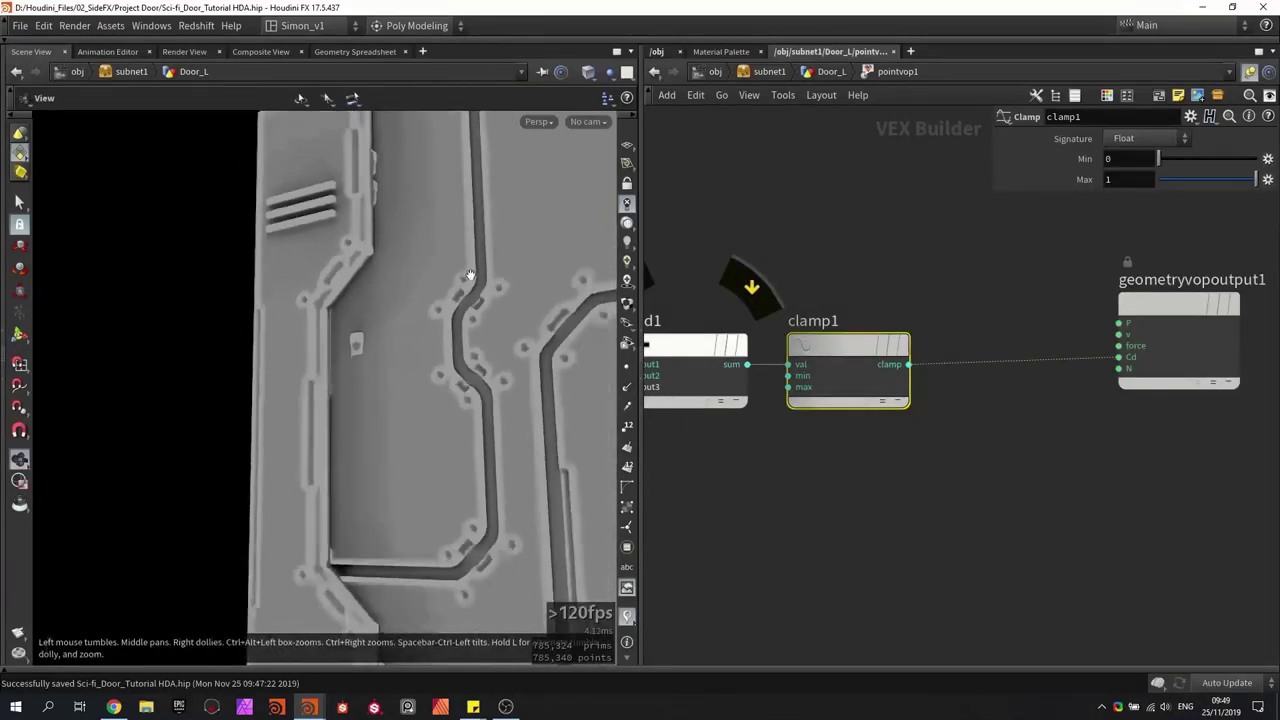
Step: Save the scene and examine the clamped vertex colors across the door pieces
key("ctrl+s")
left_click_drag(469, 277, 434, 310, "alt")
key("shift+w")
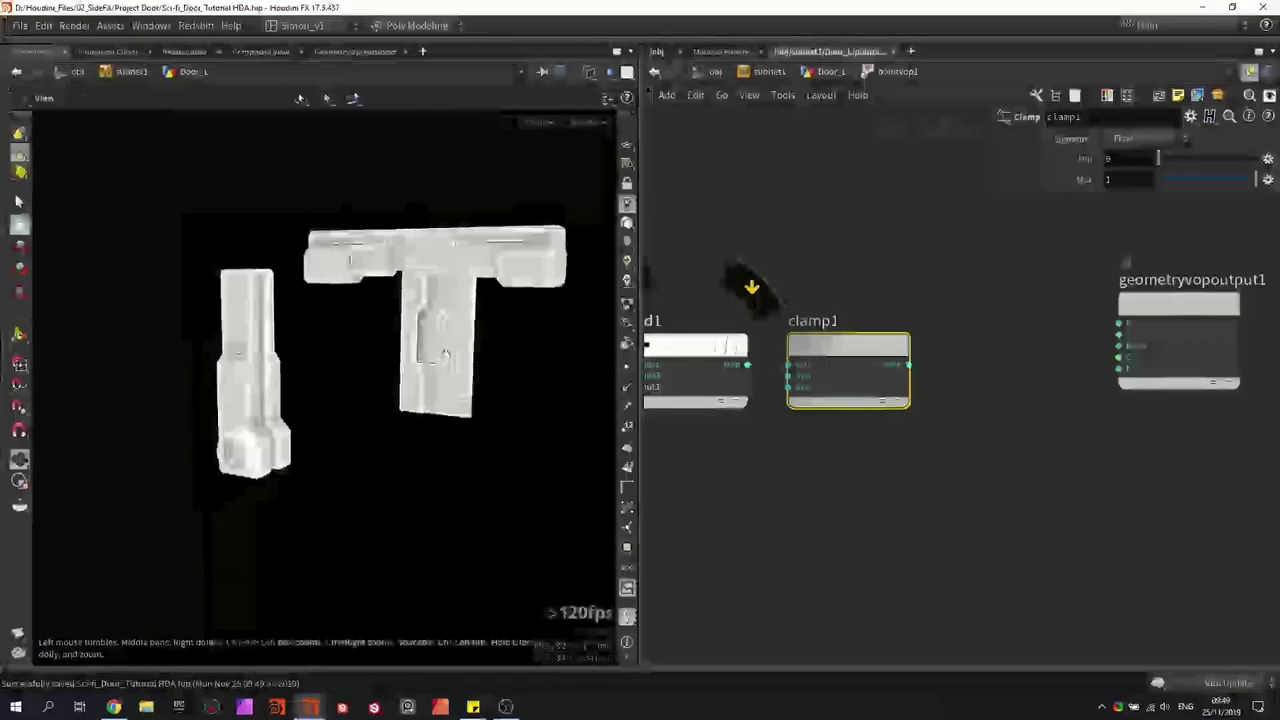
left_click_drag(411, 272, 392, 300, "alt")
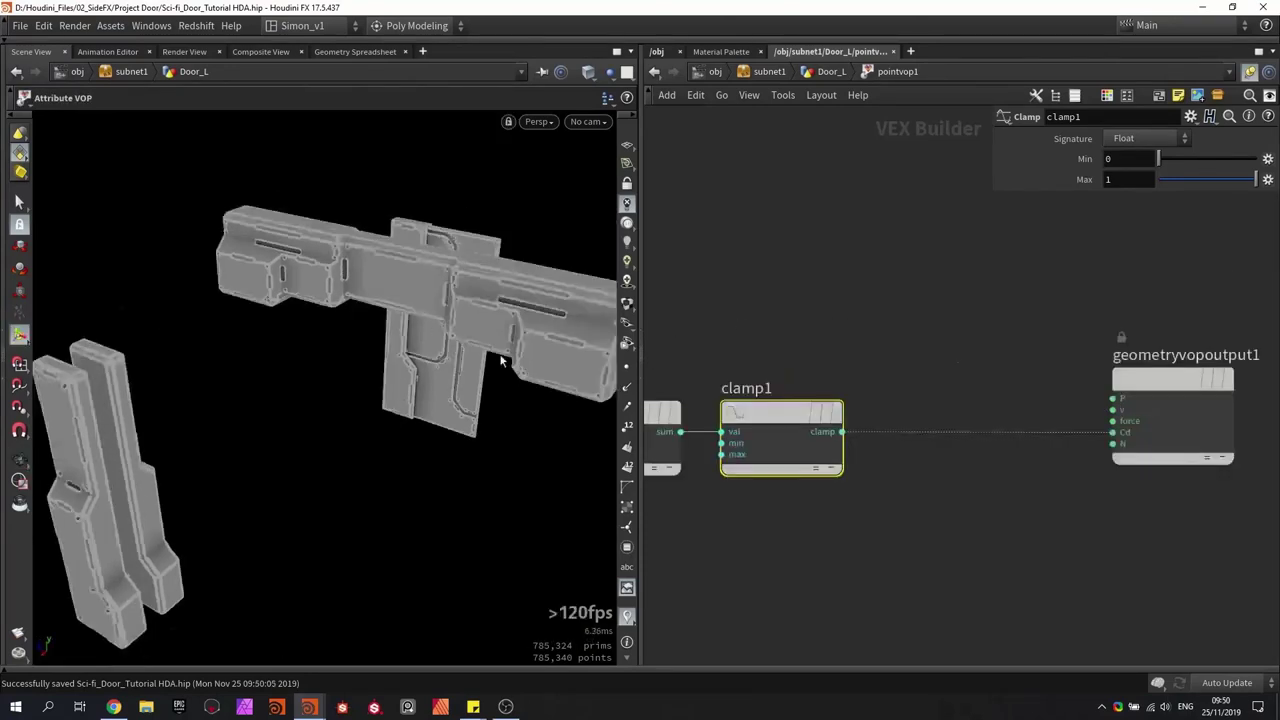
left_click_drag(440, 300, 512, 289)
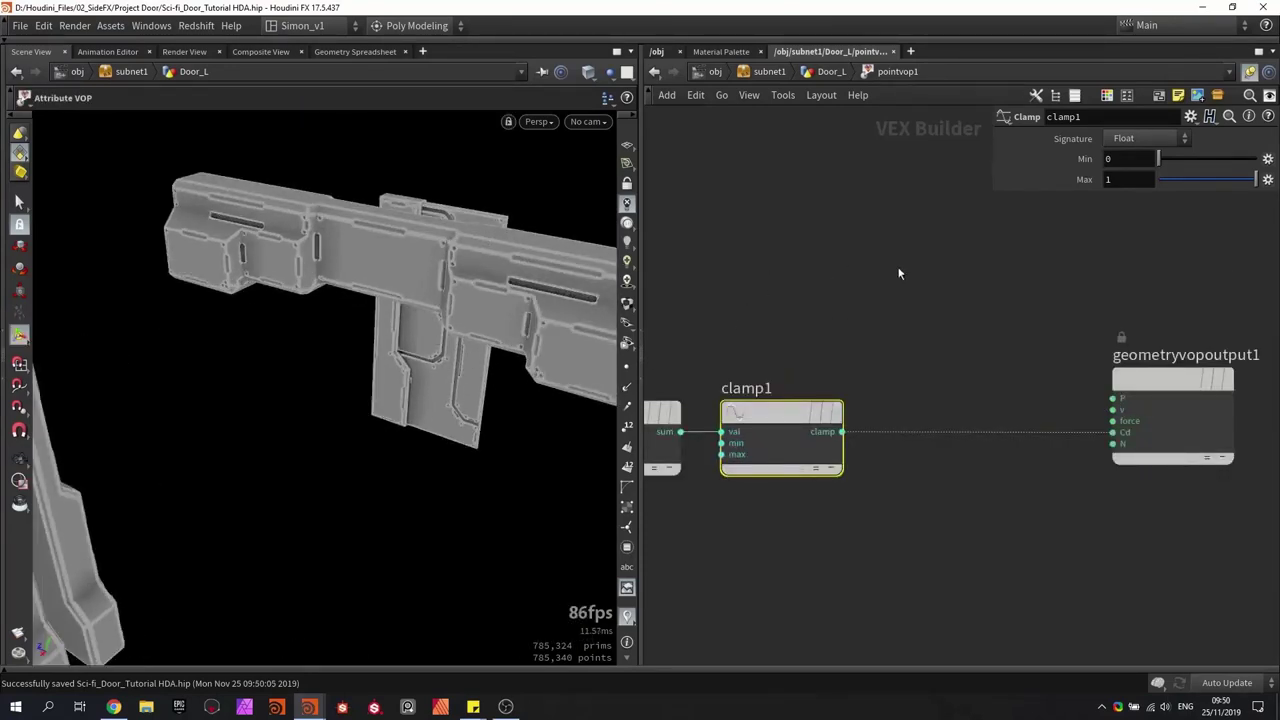
Step: Add a float Constant node above the Add and Clamp nodes and set its value to 0.5
middle_click_drag(898, 273, 832, 361)
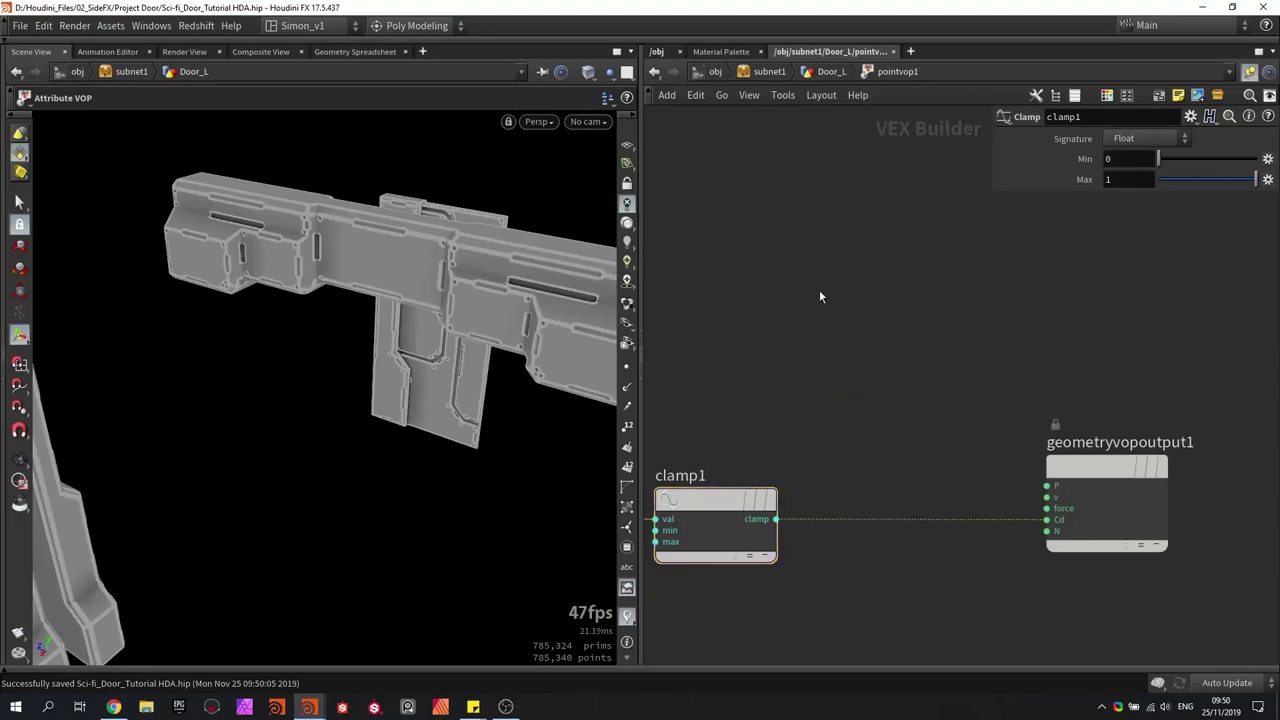
scroll(819, 296, "down", 3)
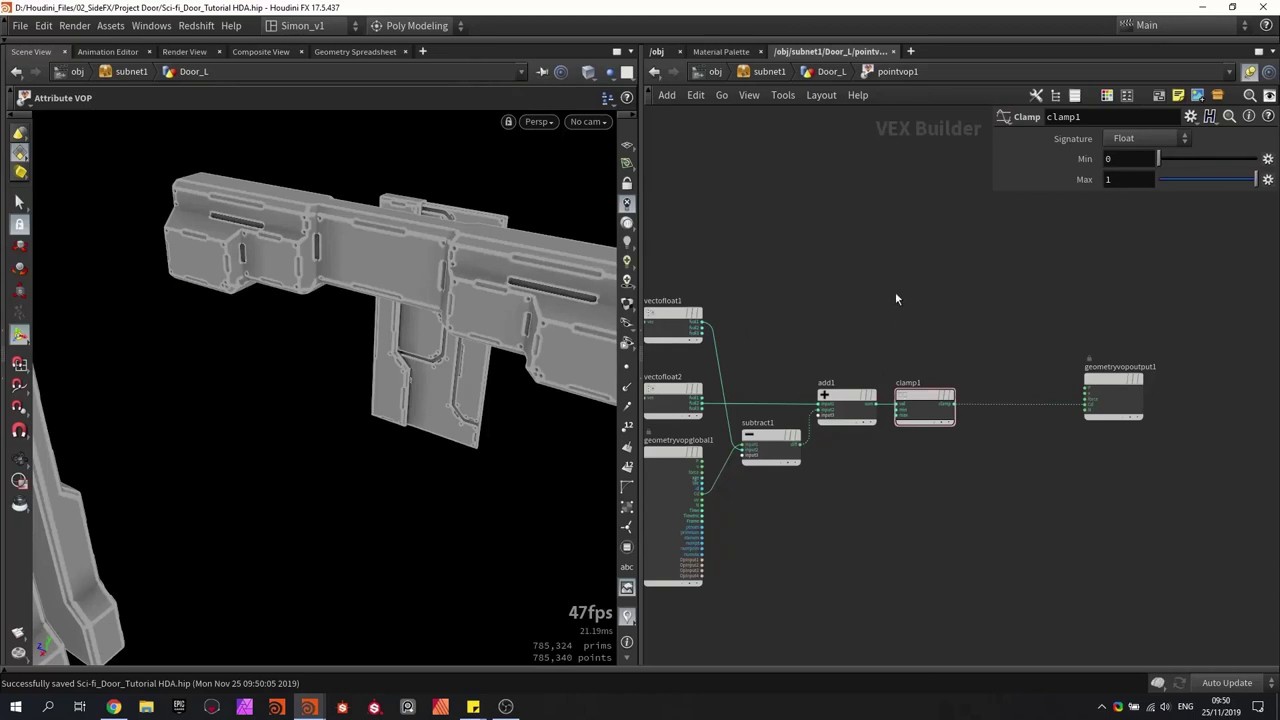
middle_click_drag(897, 299, 889, 326)
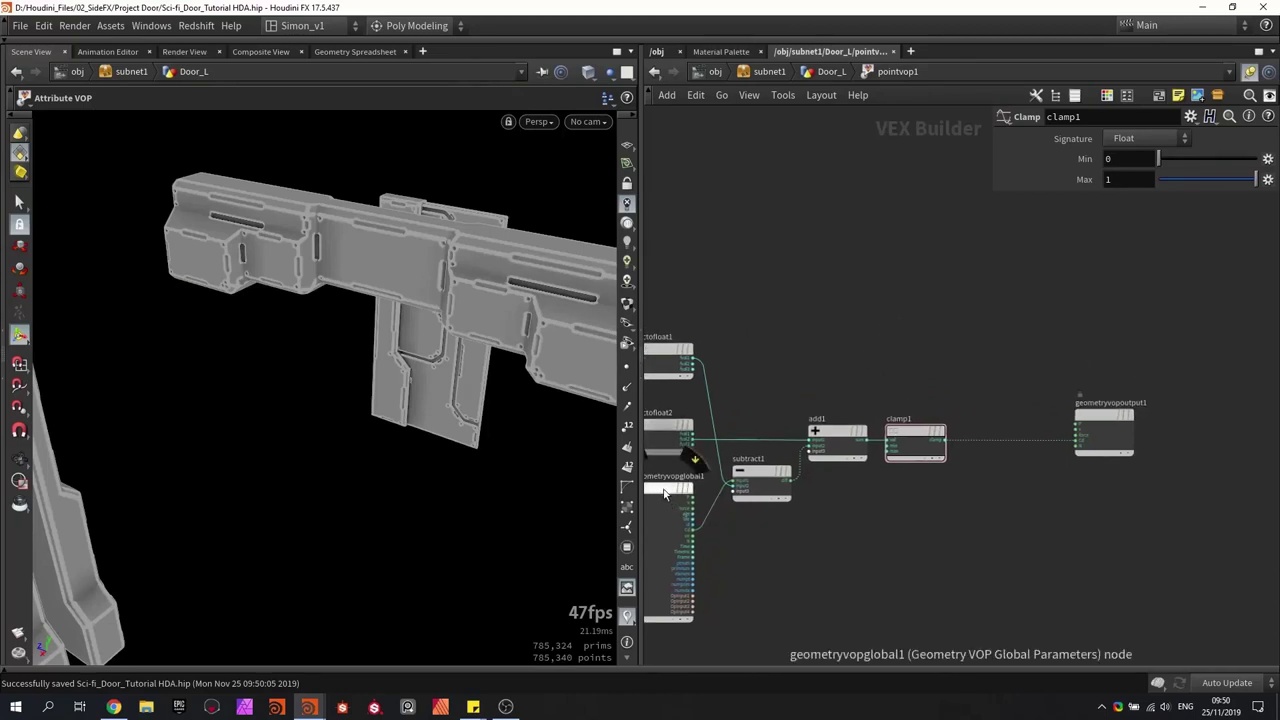
key("Tab")
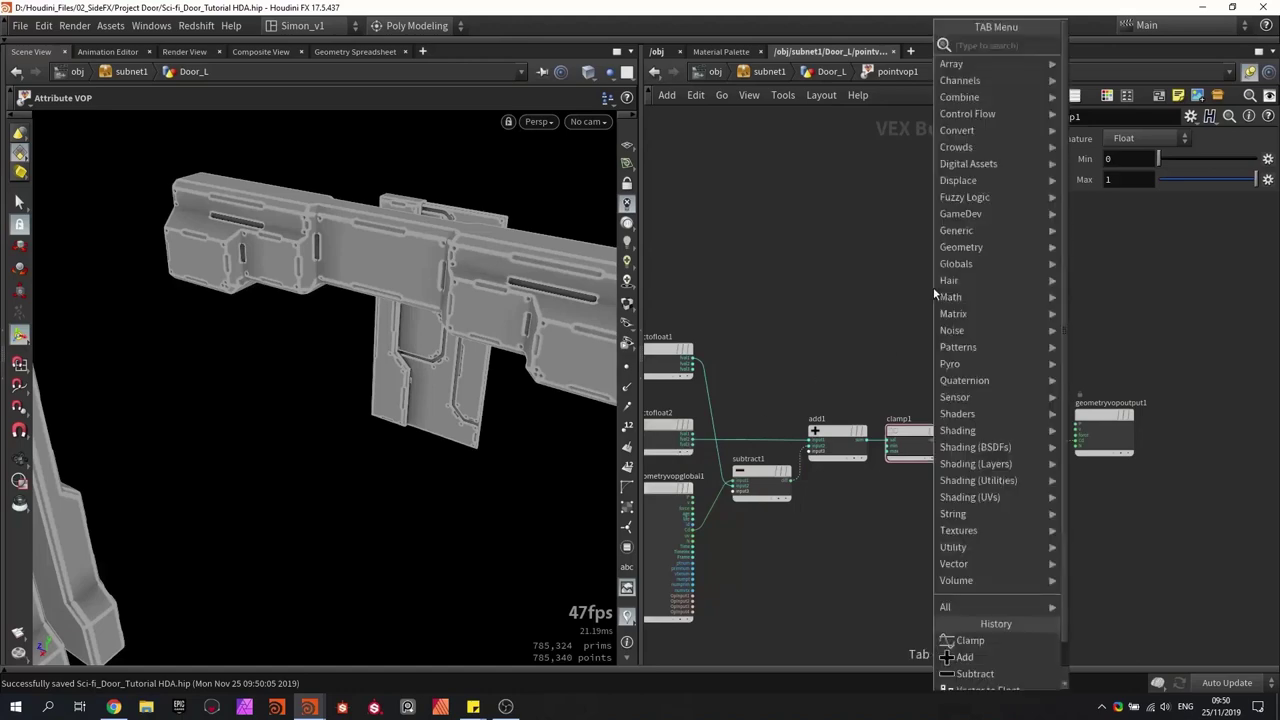
type("const")
key("Return")
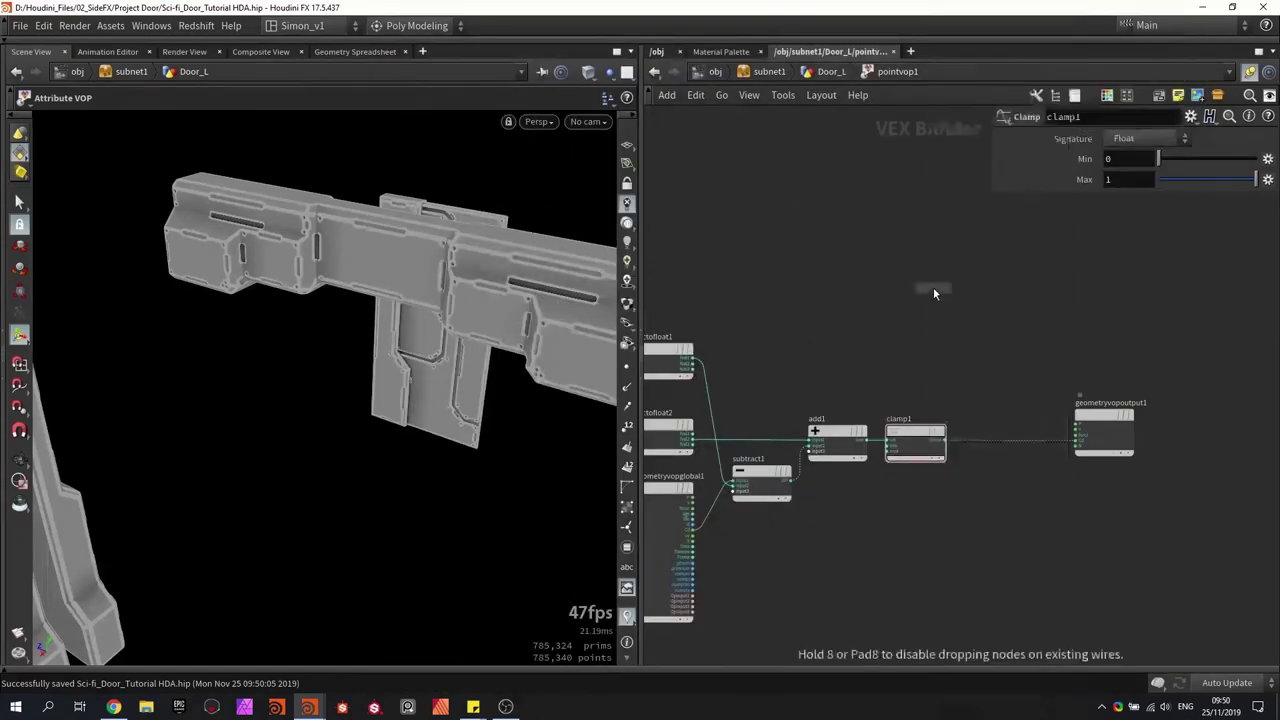
left_click(874, 294)
left_click(1141, 158)
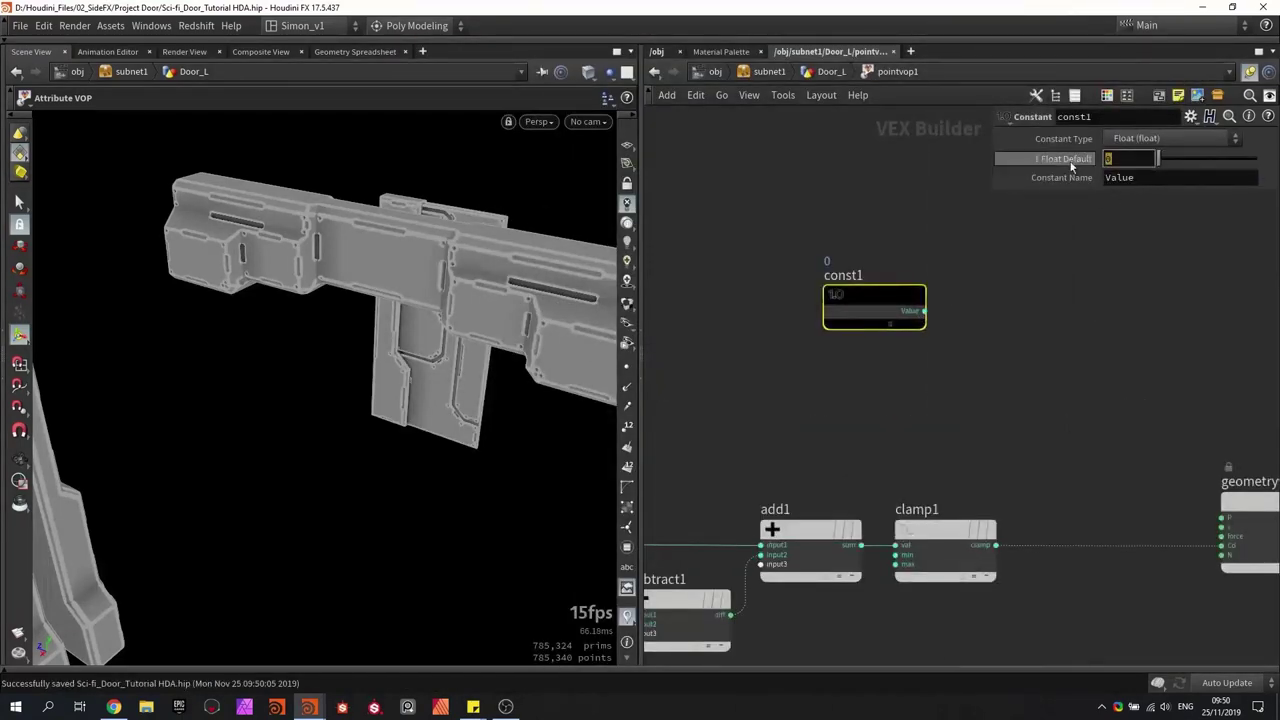
key("Return")
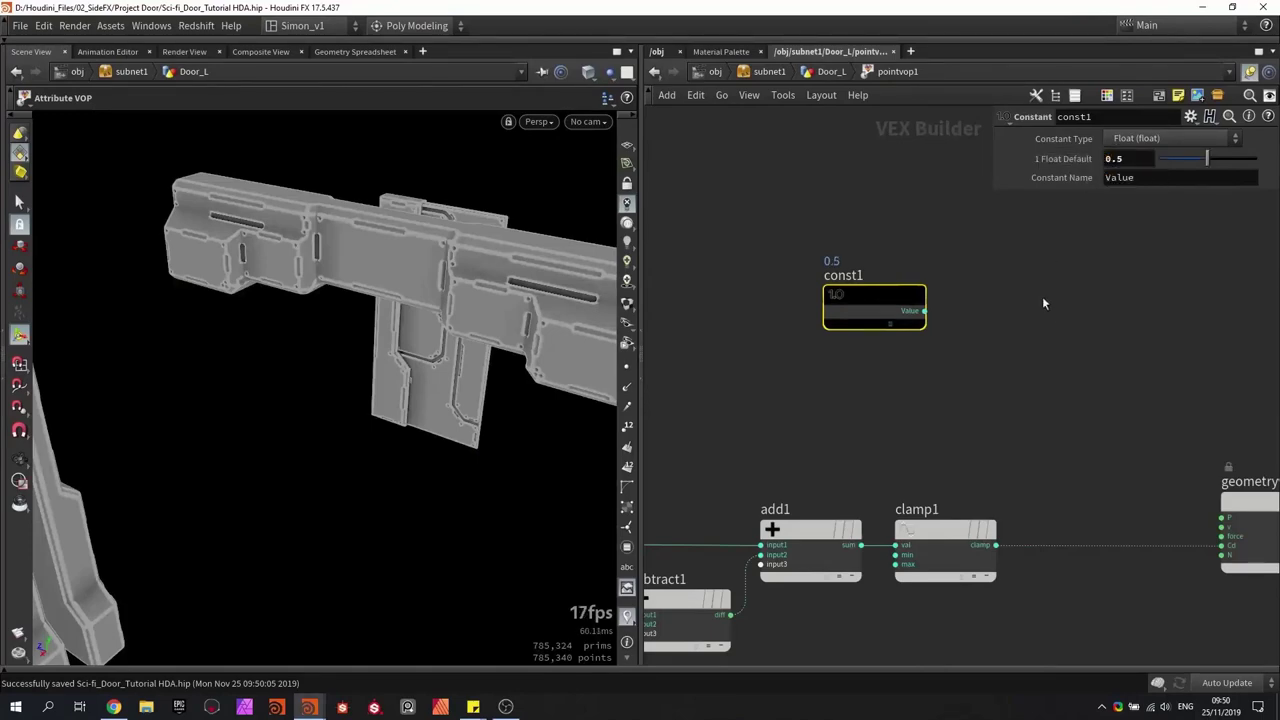
Step: Add a Subtract node taking the clamped result away from the 0.5 constant, feed its difference to the output's Cd, and inspect the door
left_click(1046, 329)
middle_click_drag(1046, 334, 941, 323)
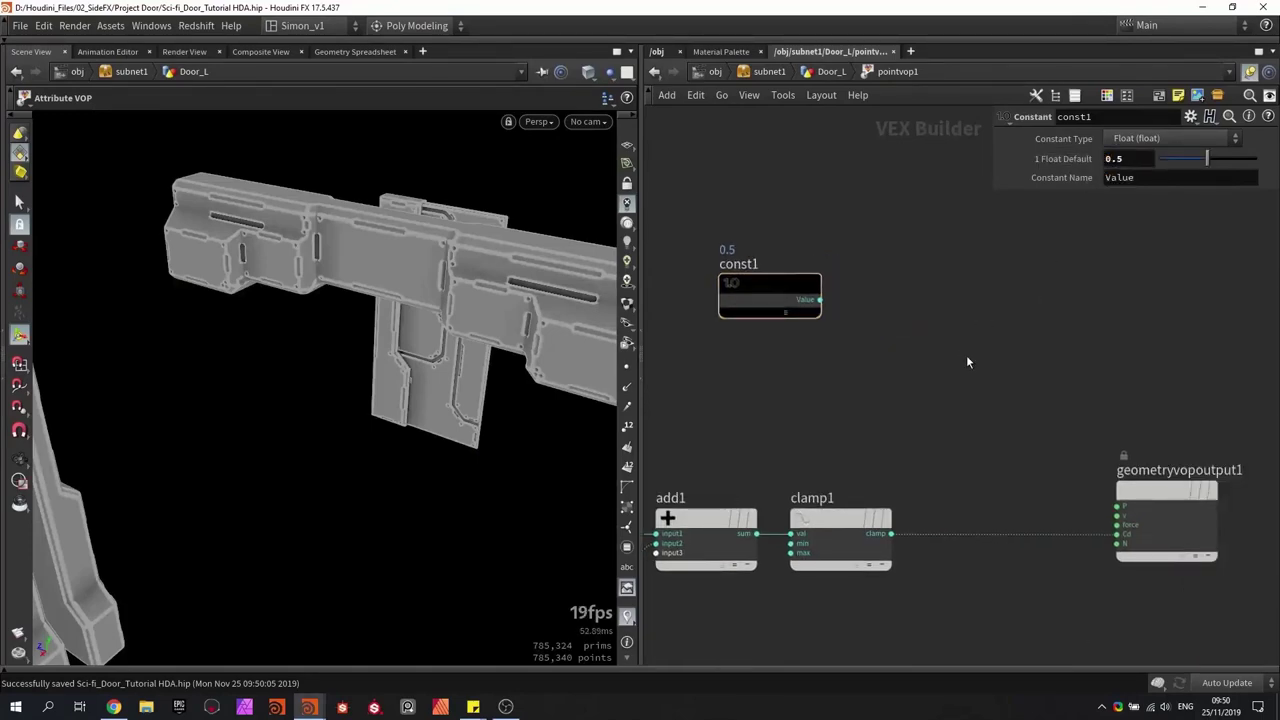
key("Tab")
type("subt")
key("Return")
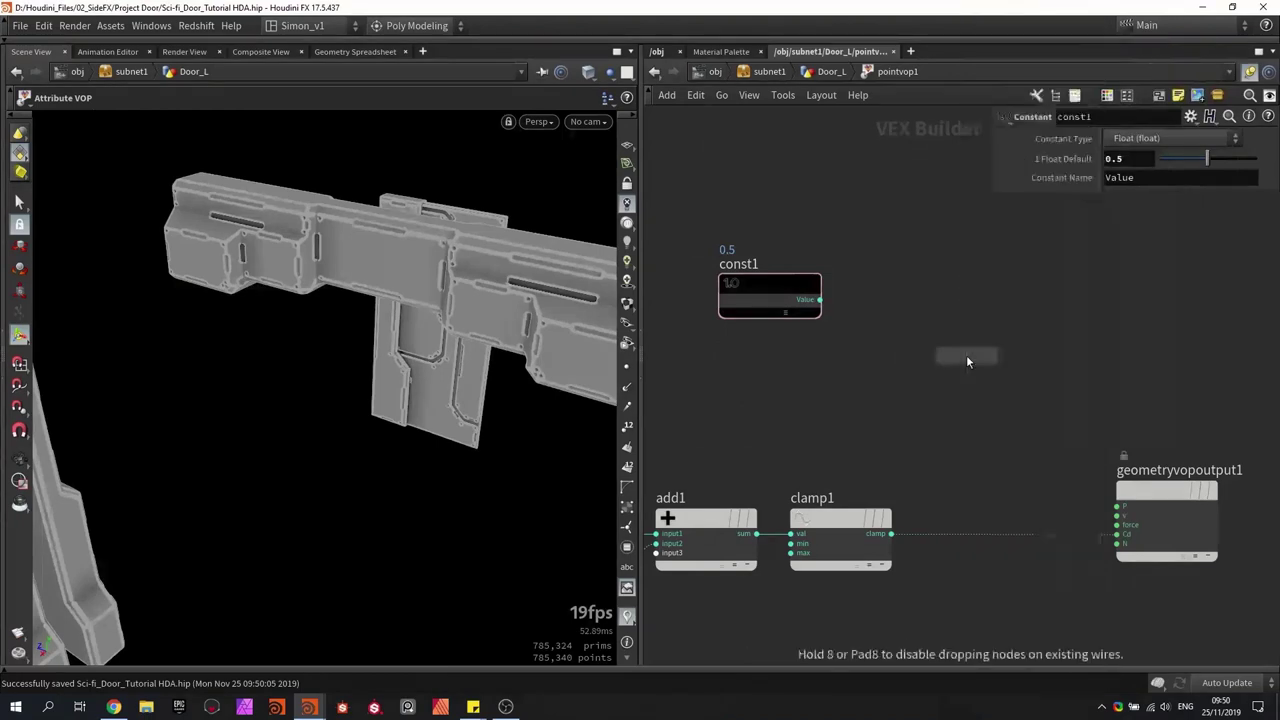
left_click(946, 320)
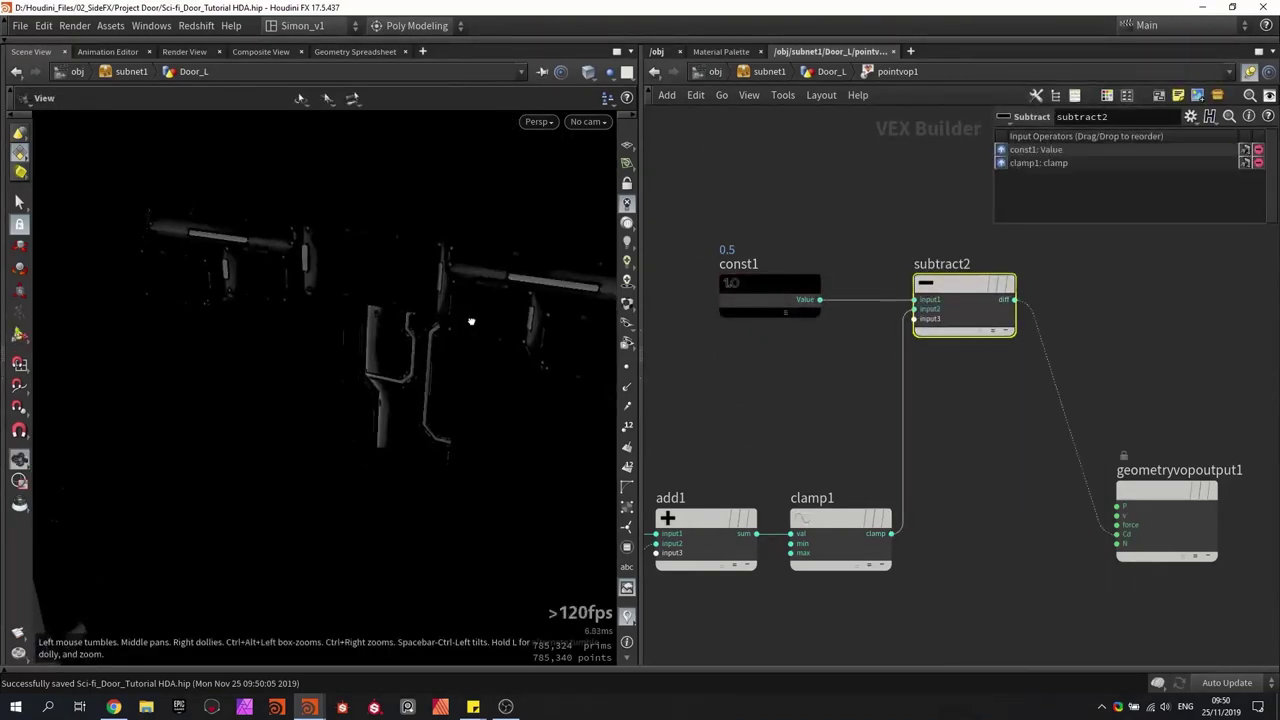
left_click_drag(471, 321, 428, 378)
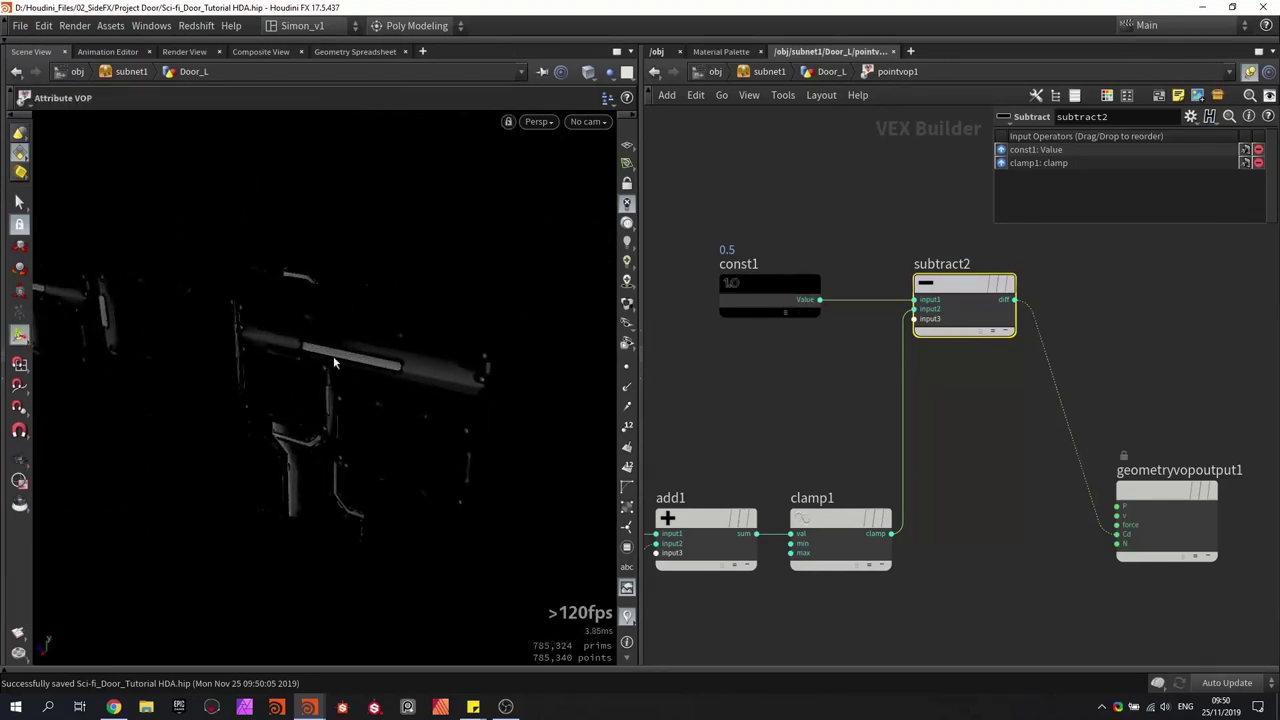
left_click_drag(333, 363, 431, 337)
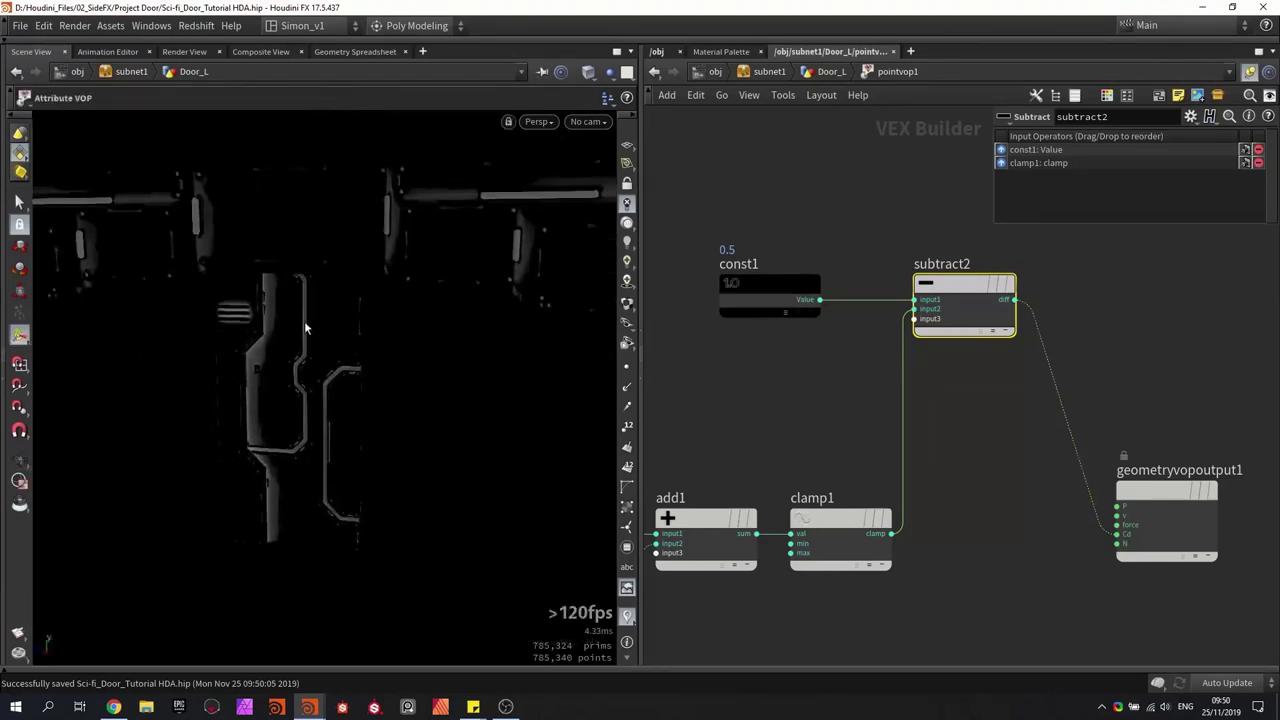
Step: Duplicate the Subtract node, swap its inputs to subtract the constant from the clamped result, and output its difference to Cd
scroll(284, 456, "down", 4)
left_click_drag(966, 294, 966, 387, "alt")
scroll(868, 336, "up", 3)
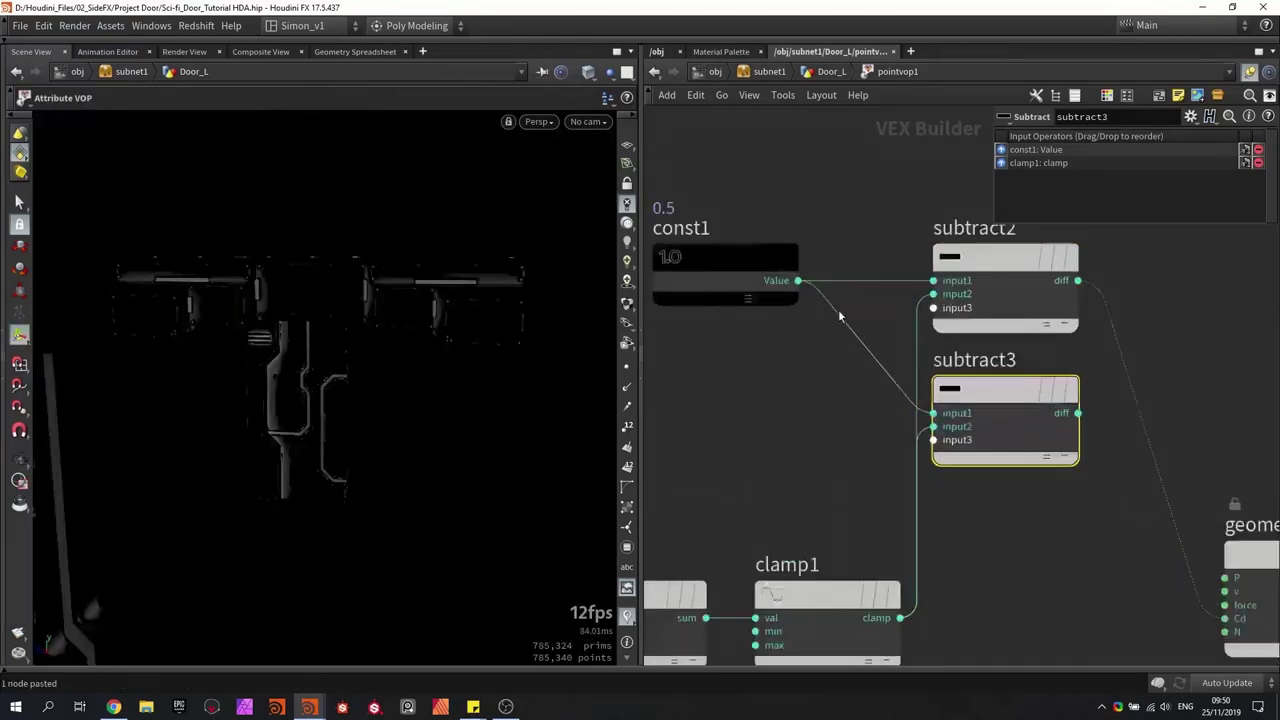
left_click(797, 280)
left_click(933, 426)
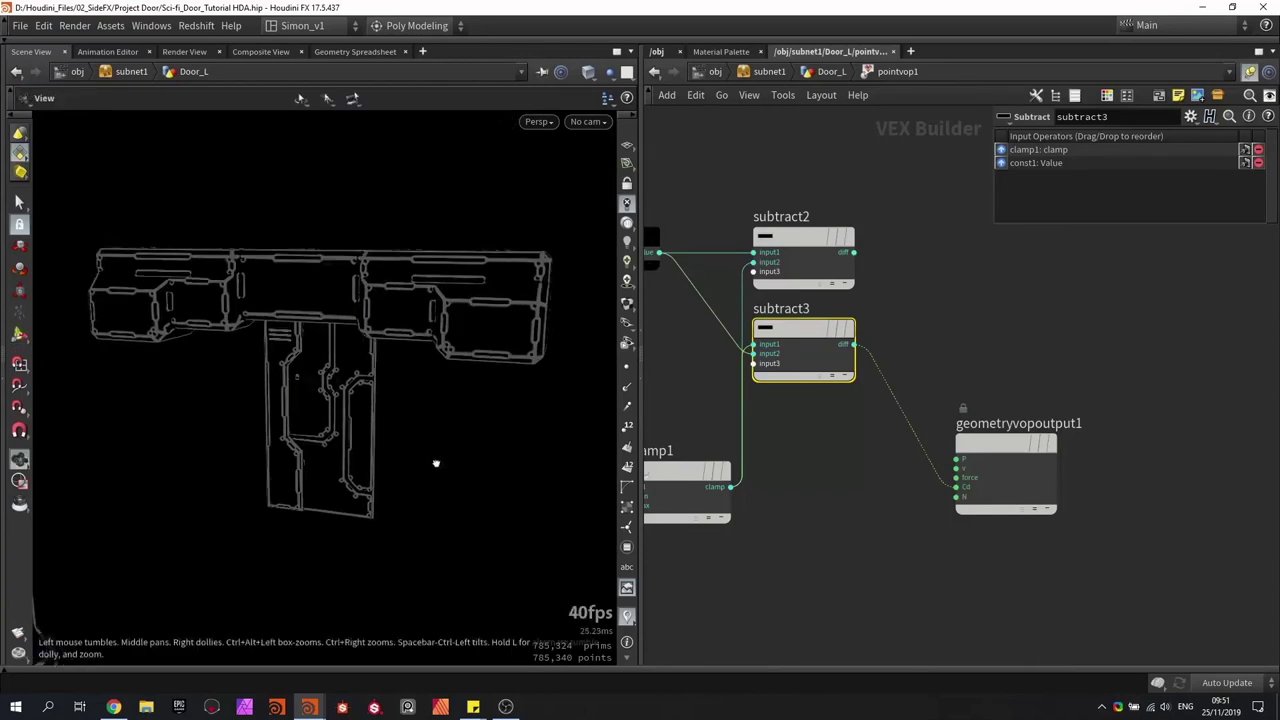
left_click_drag(435, 218, 443, 254, "alt")
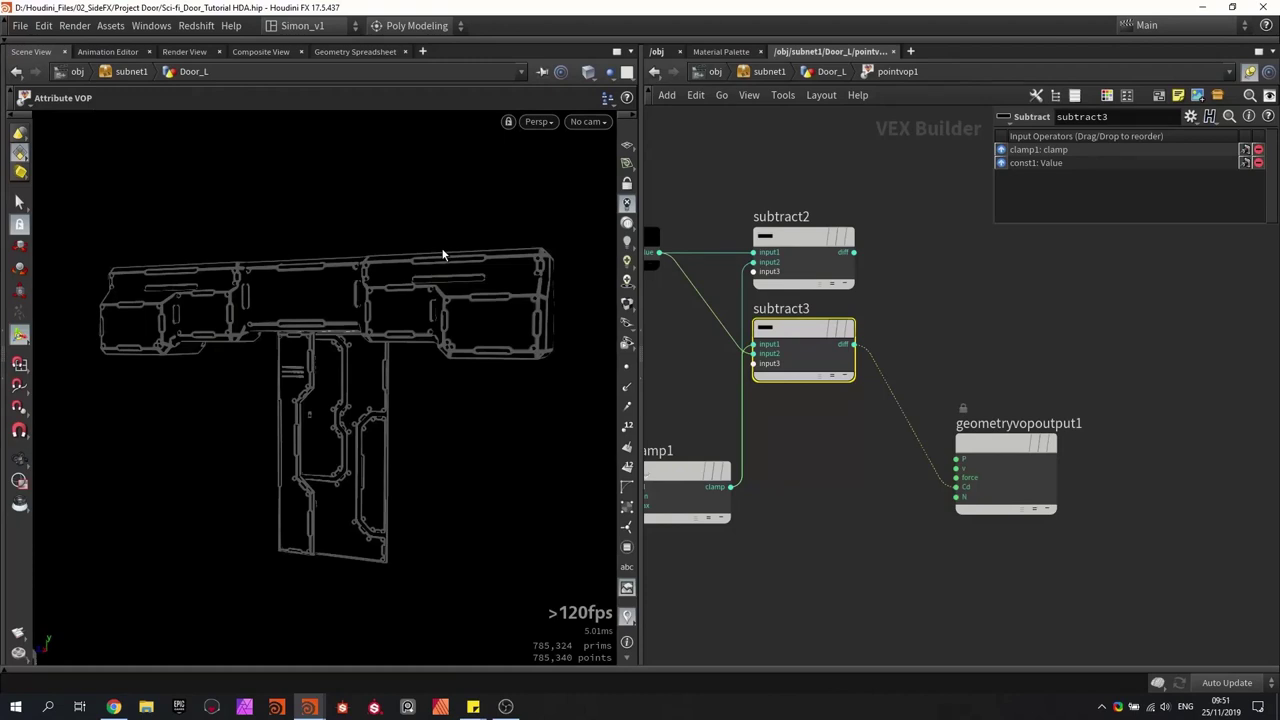
Step: Return to Door_L's geometry network and open the node search in the empty area beside pointvop1
key("u")
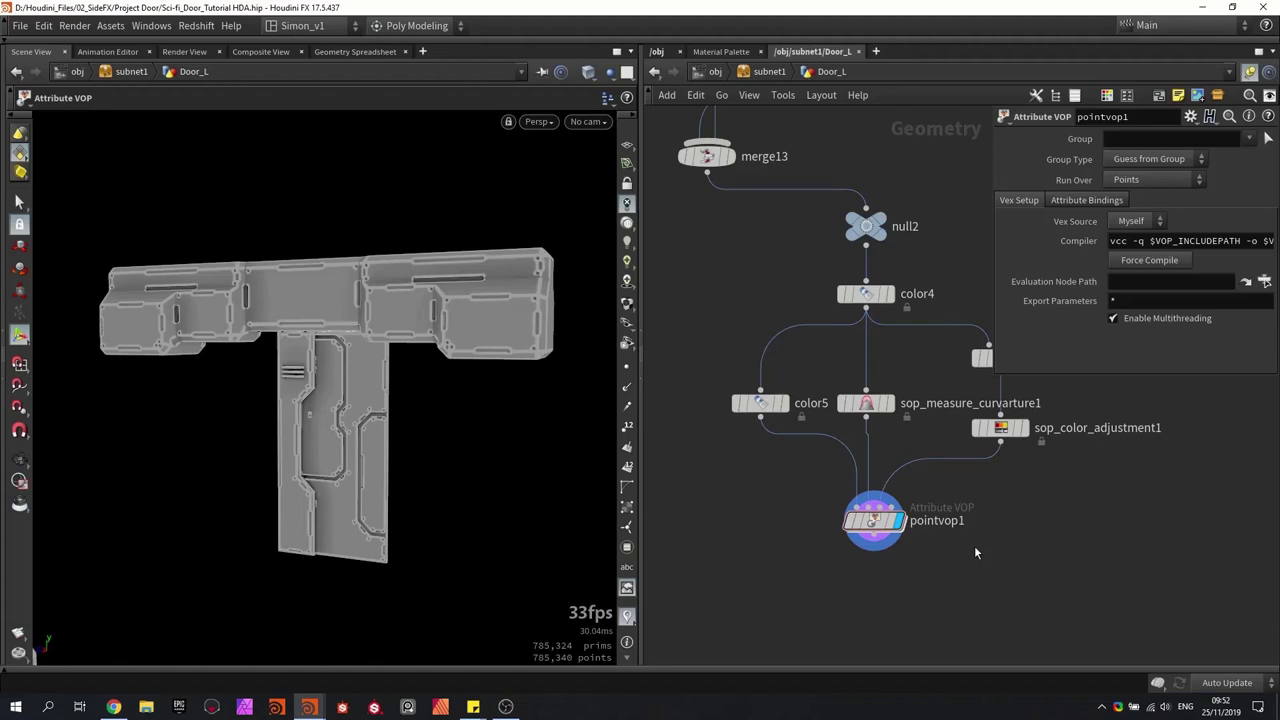
scroll(975, 552, "down", 1)
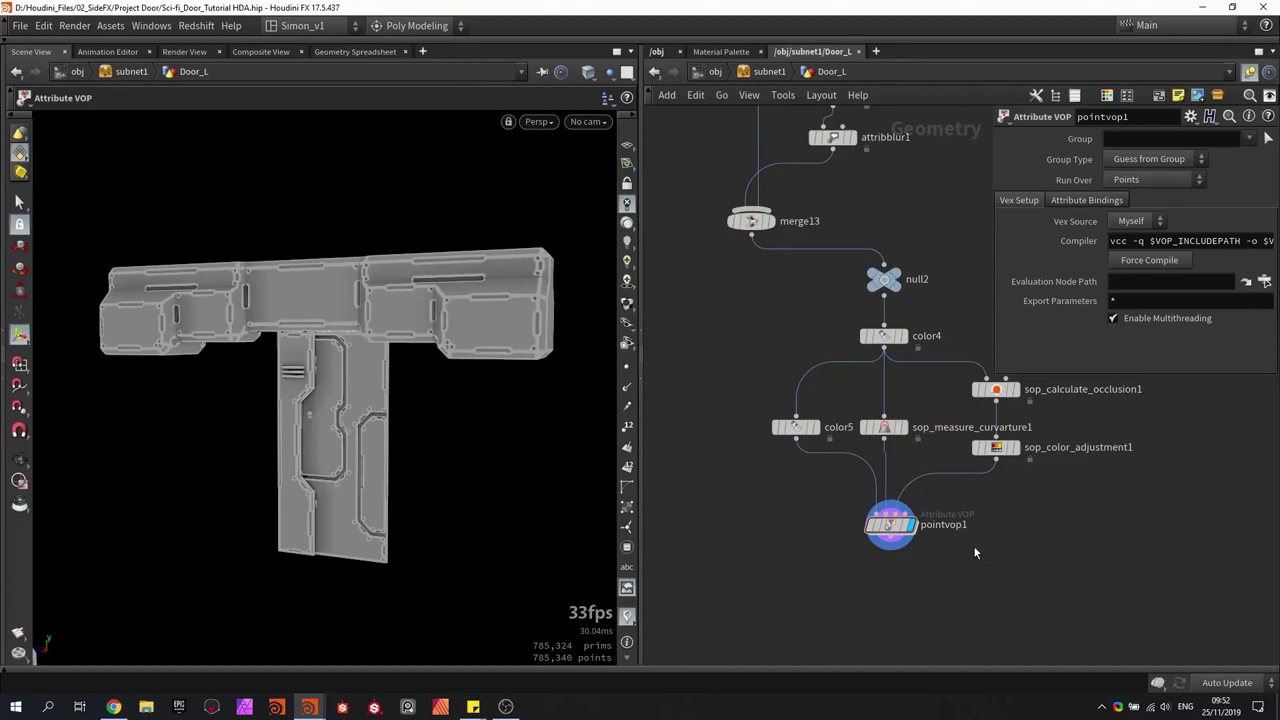
middle_click_drag(712, 552, 729, 478)
key("Tab")
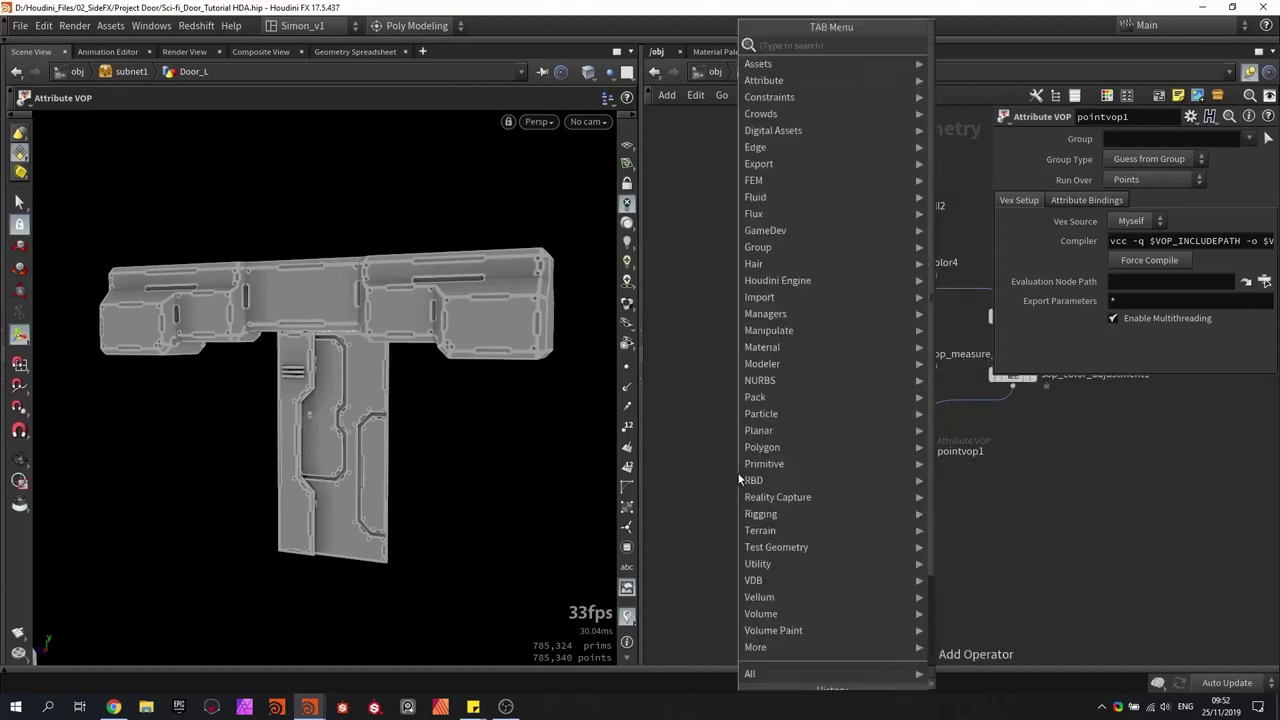
type("merge")
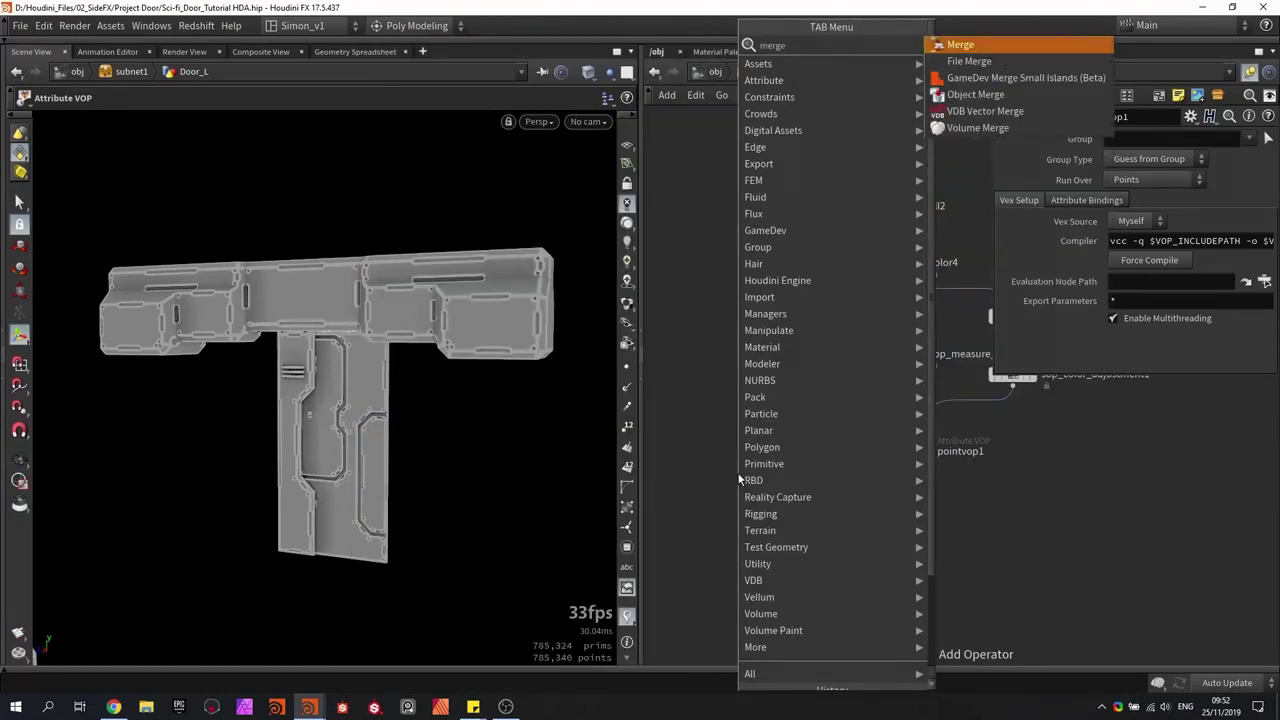
key("BackSpace")
key("BackSpace")
key("BackSpace")
key("BackSpace")
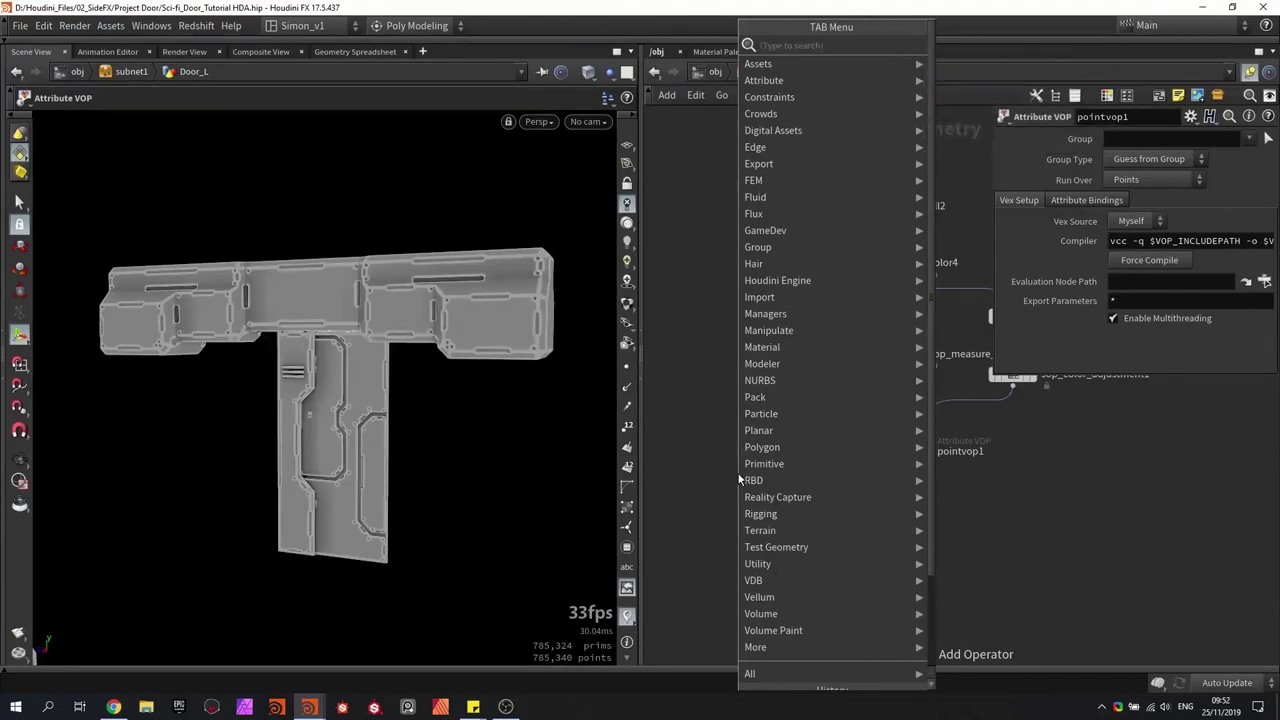
Step: Add a second Point VOP below merge13, with merge13 in its first input and pointvop1 in its second
type("vop")
left_click(956, 95)
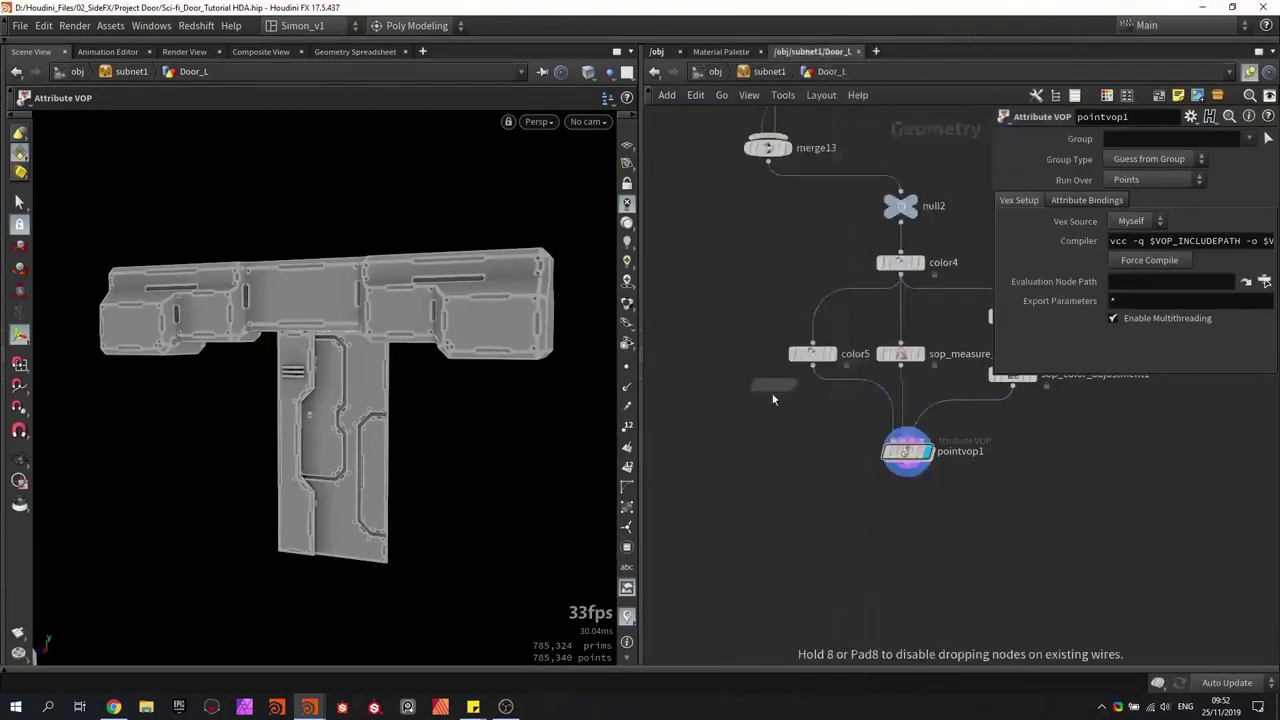
left_click(761, 536)
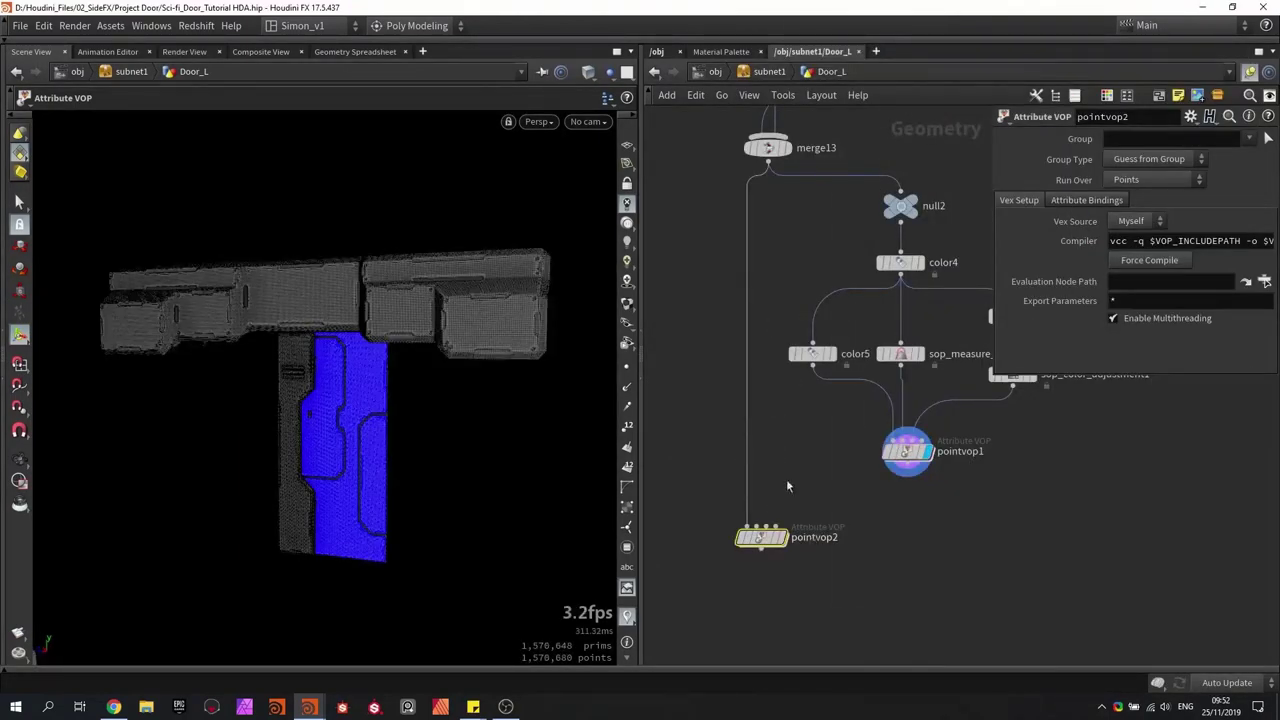
scroll(890, 468, "up", 2)
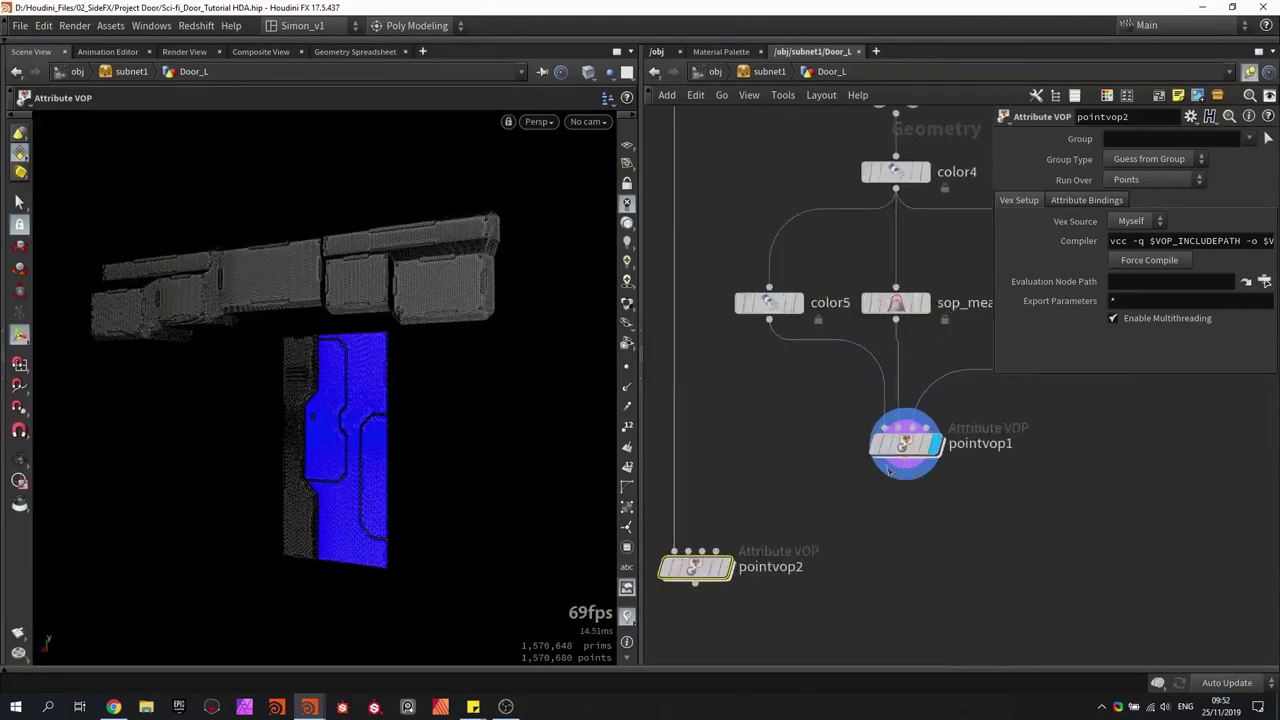
left_click_drag(889, 471, 687, 550)
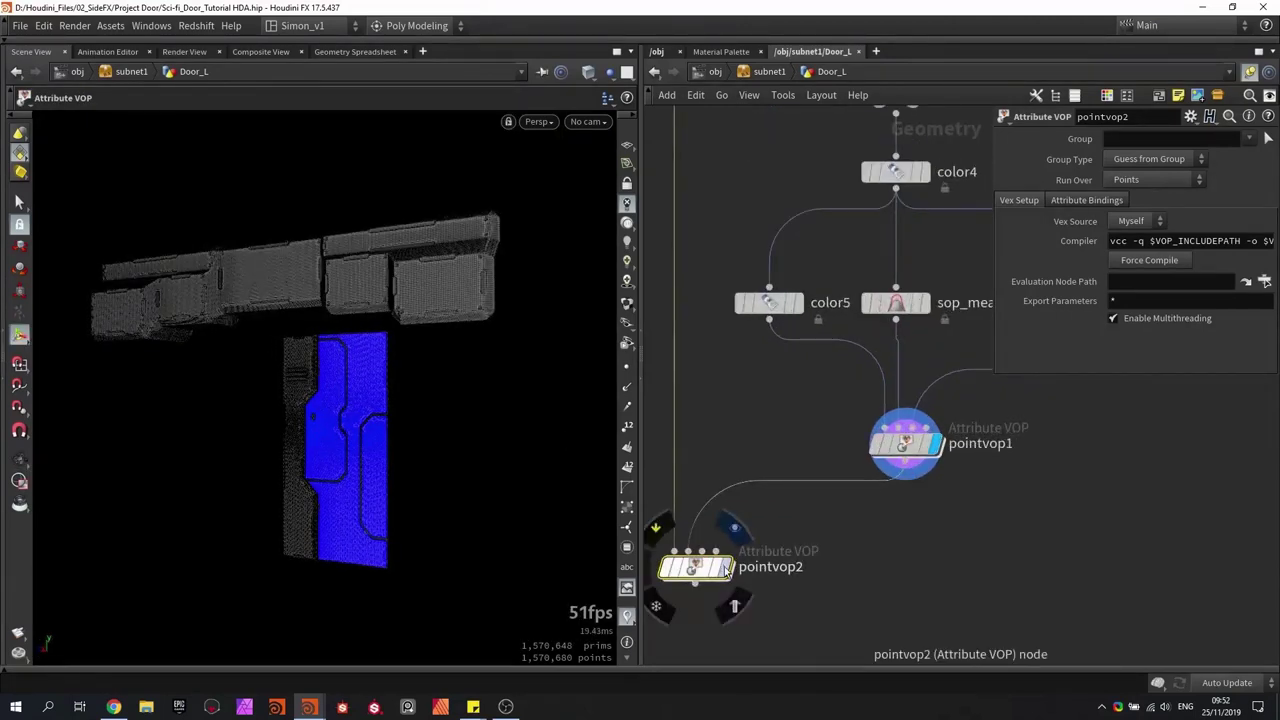
Step: Inside pointvop2, add an Import Point Attribute node above the geometry global node
double_click(722, 570)
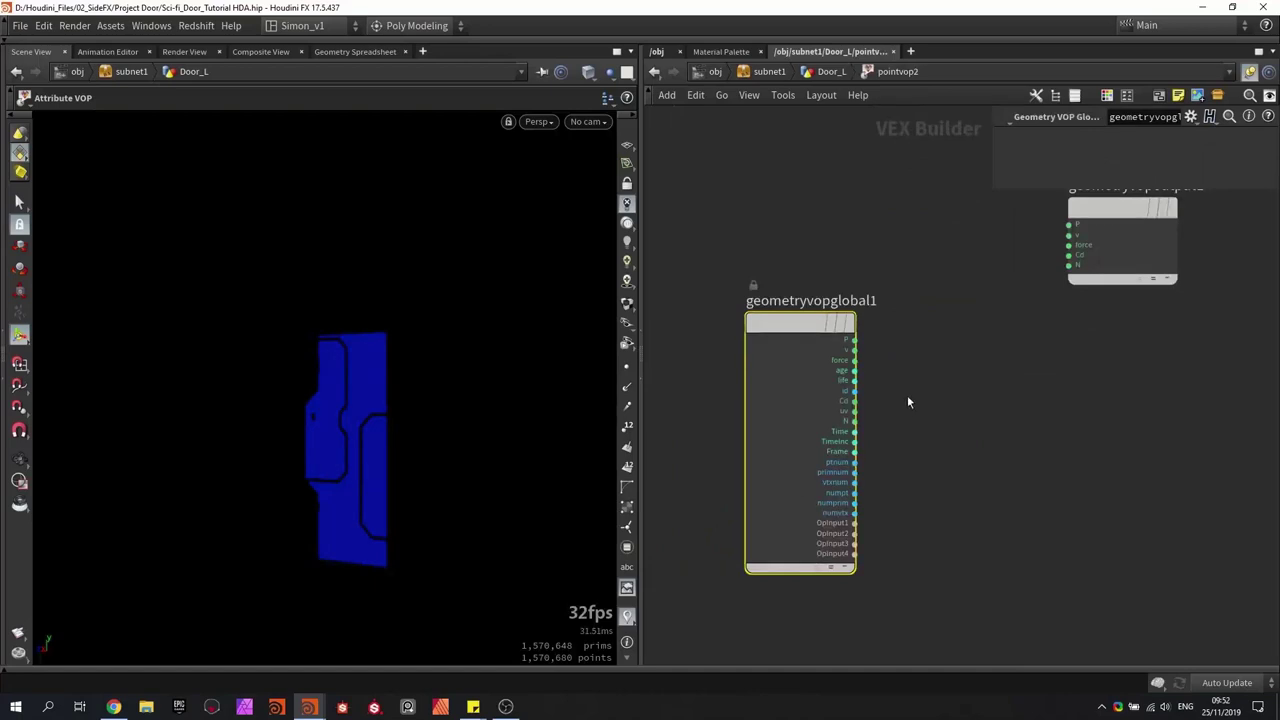
key("Tab")
type("im")
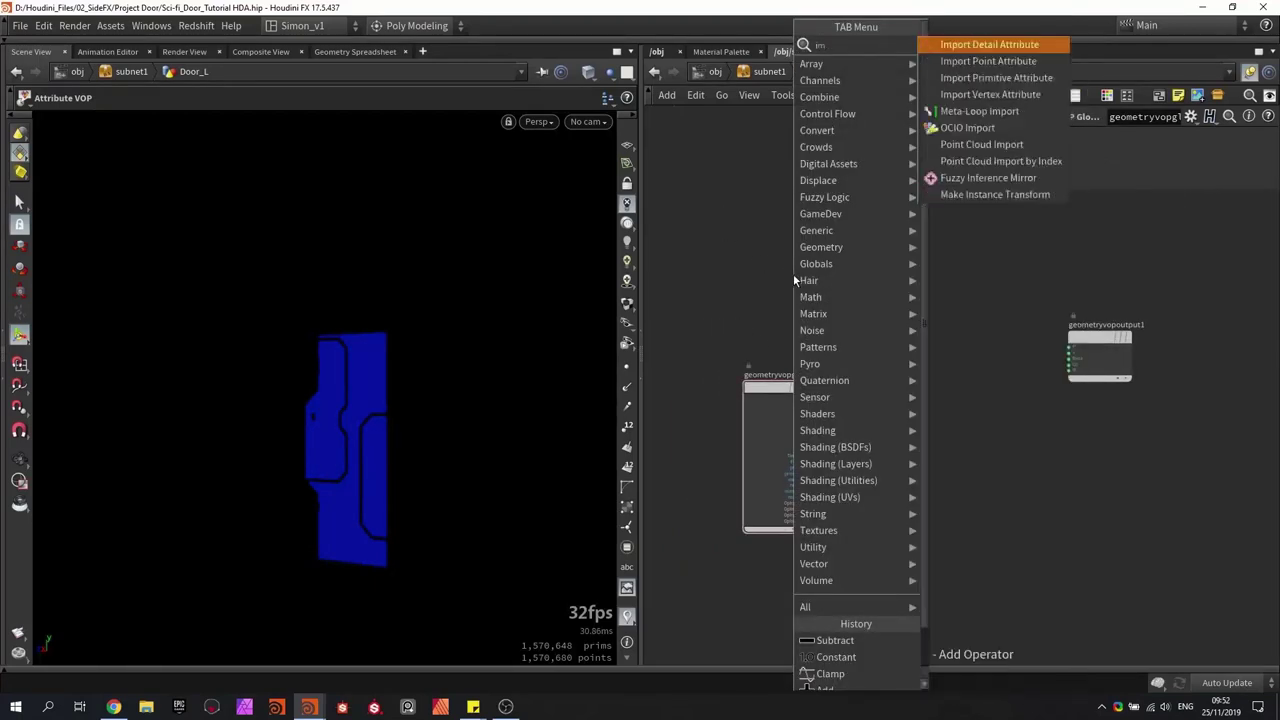
type("po")
left_click(1040, 61)
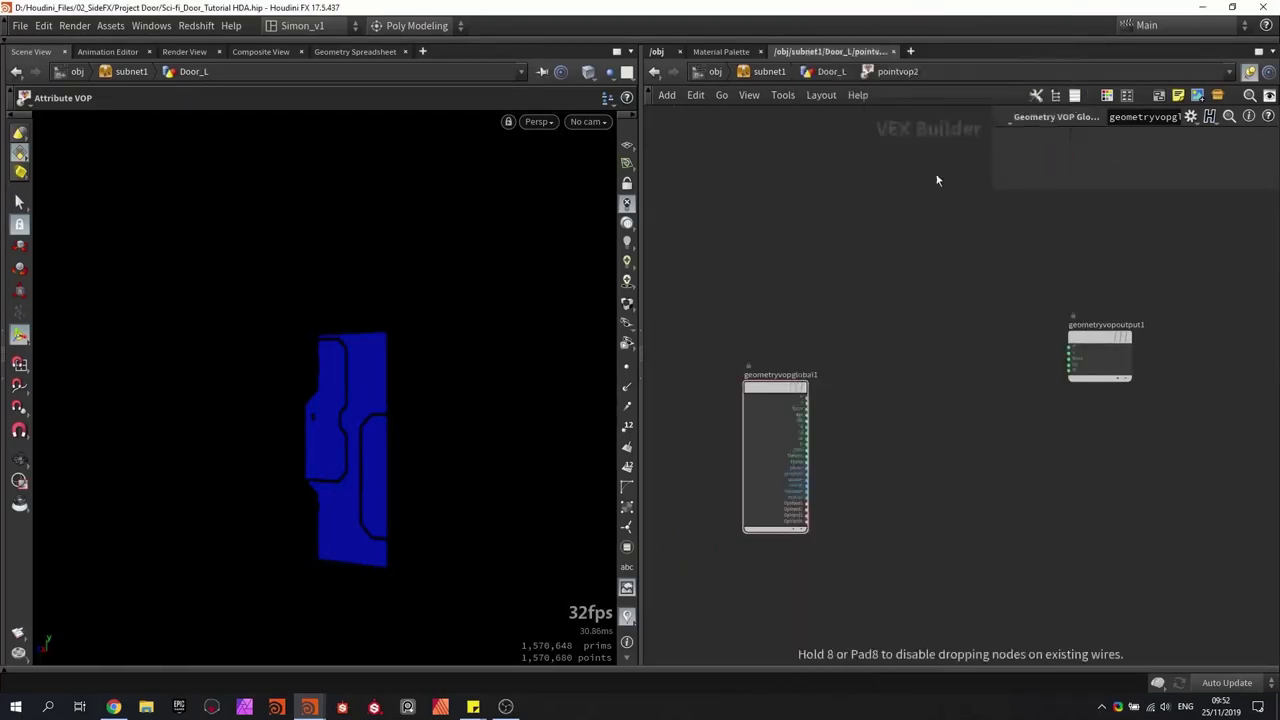
left_click(783, 300)
scroll(783, 300, "up", 4)
left_click_drag(783, 300, 768, 275)
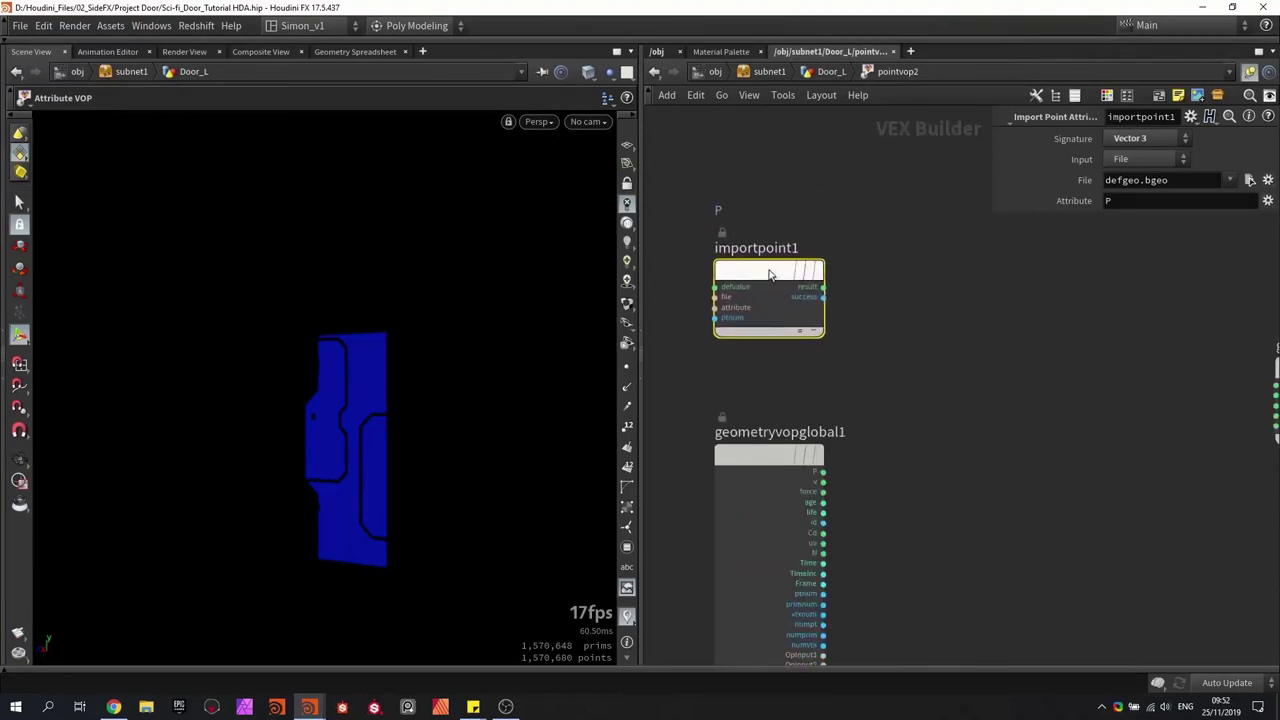
Step: Set the Import Point Attribute node to read the Cd attribute from the Second Input
left_click(1106, 159)
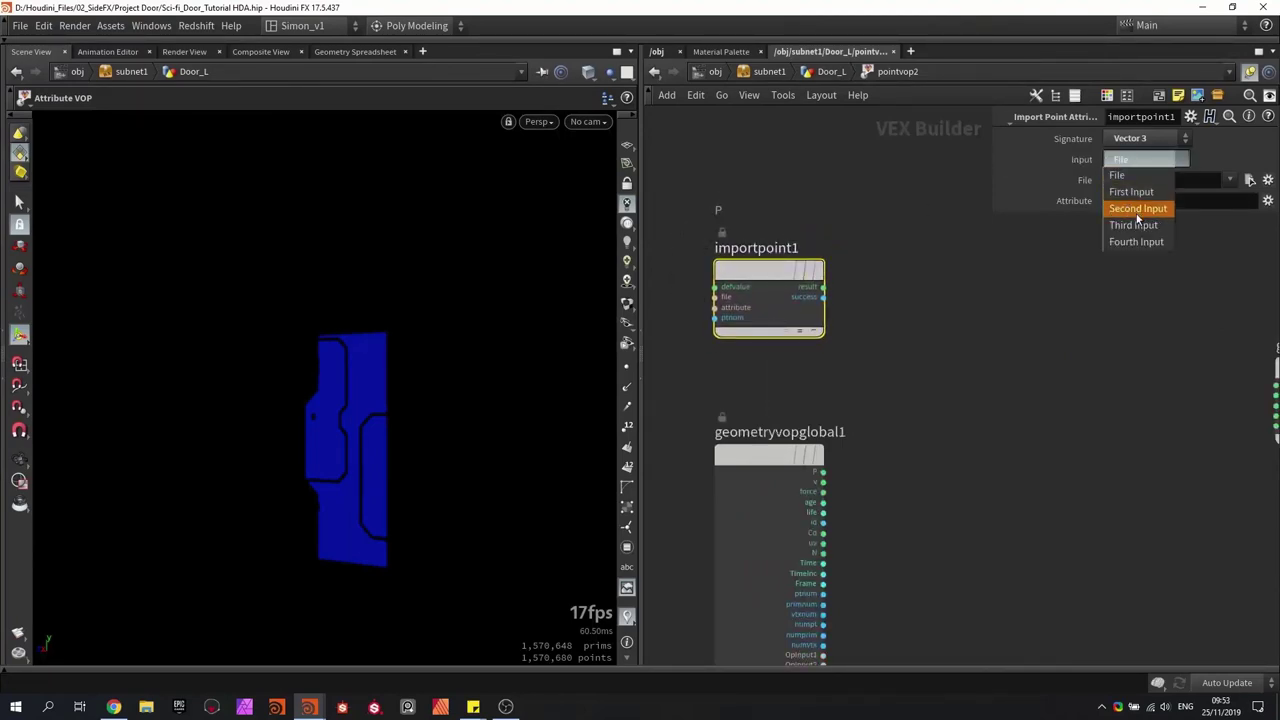
left_click(1137, 210)
type("Cd")
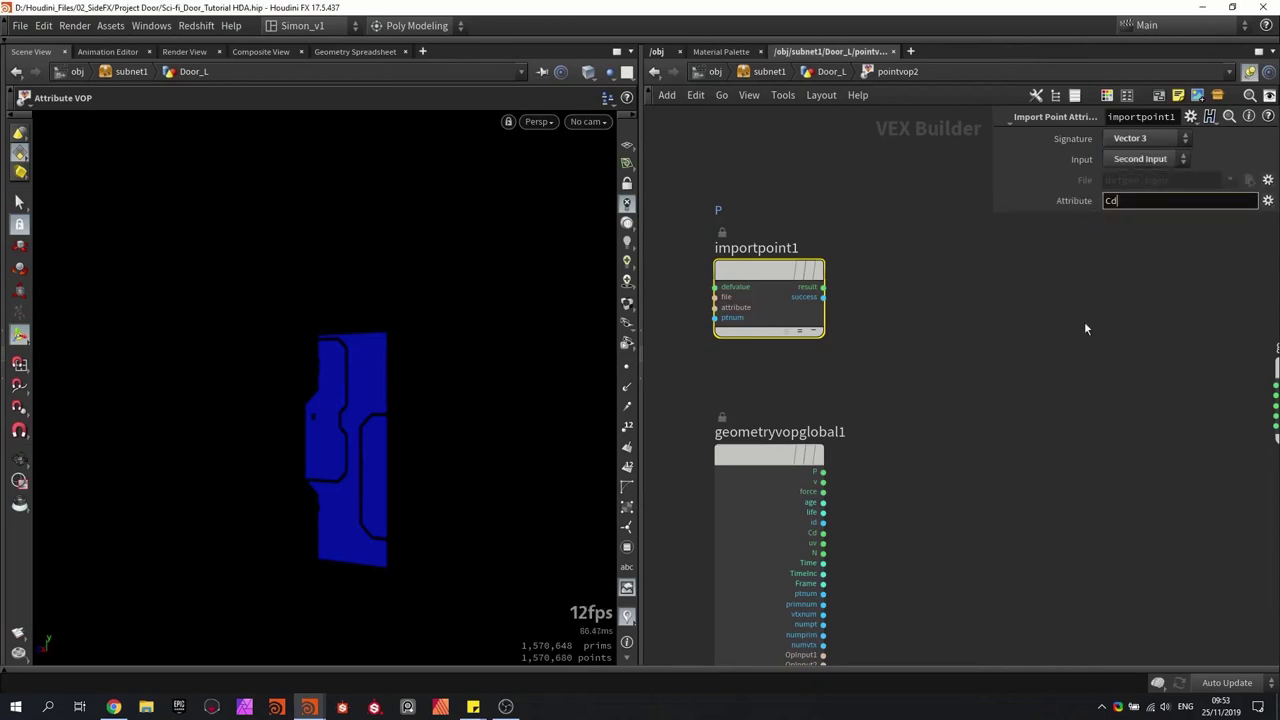
key("Return")
Step: Add two Vector to Float nodes, one fed by the imported Cd result and one by the geometry global node's Cd
scroll(900, 310, "down", 2)
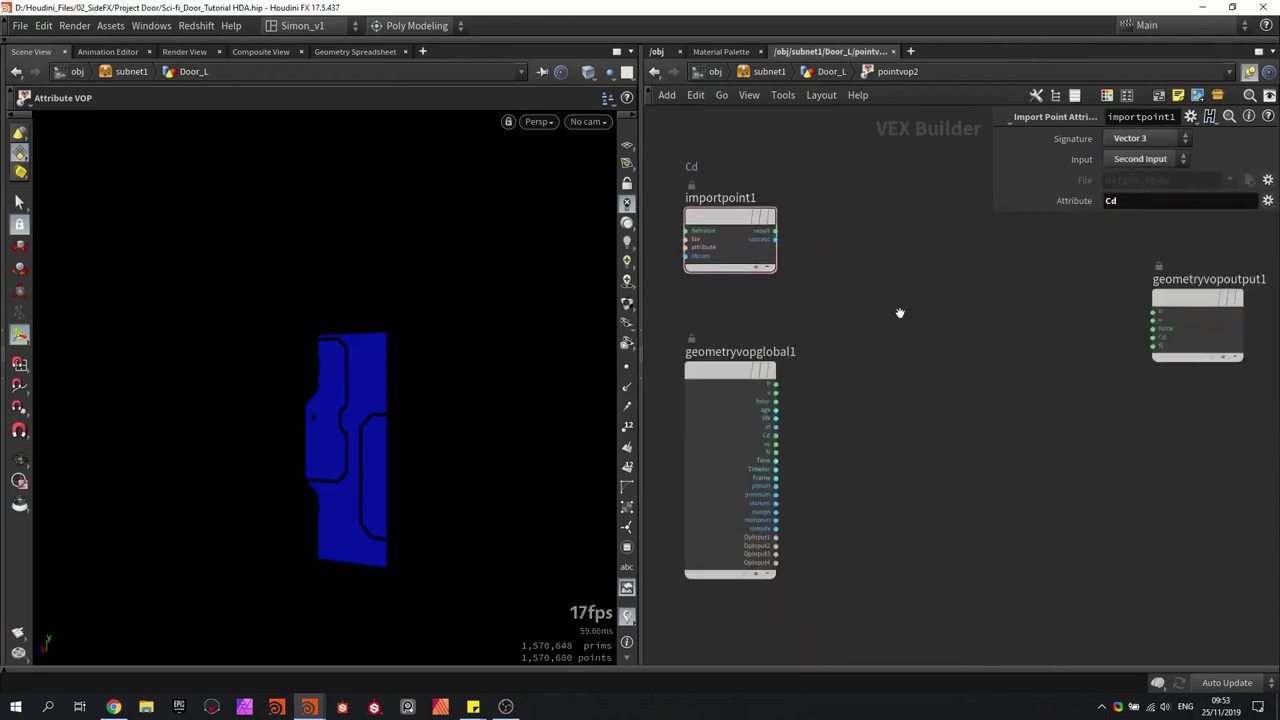
key("Tab")
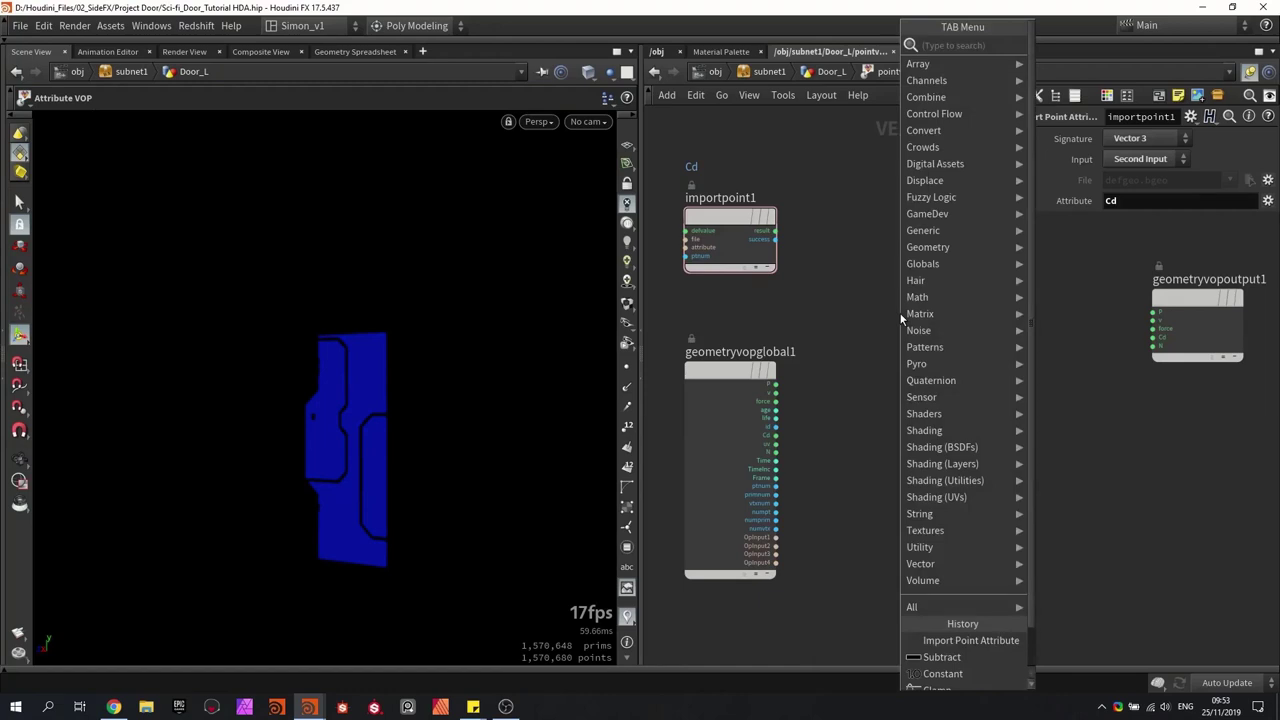
type("vect")
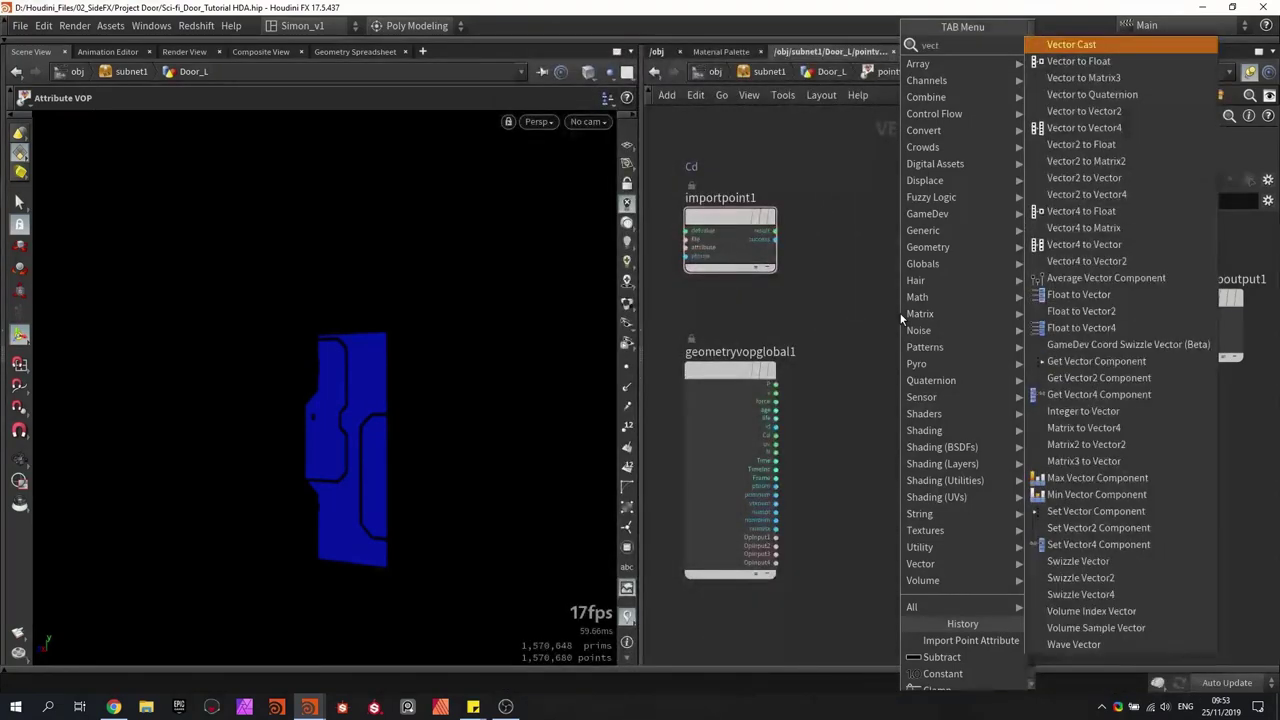
key("Down")
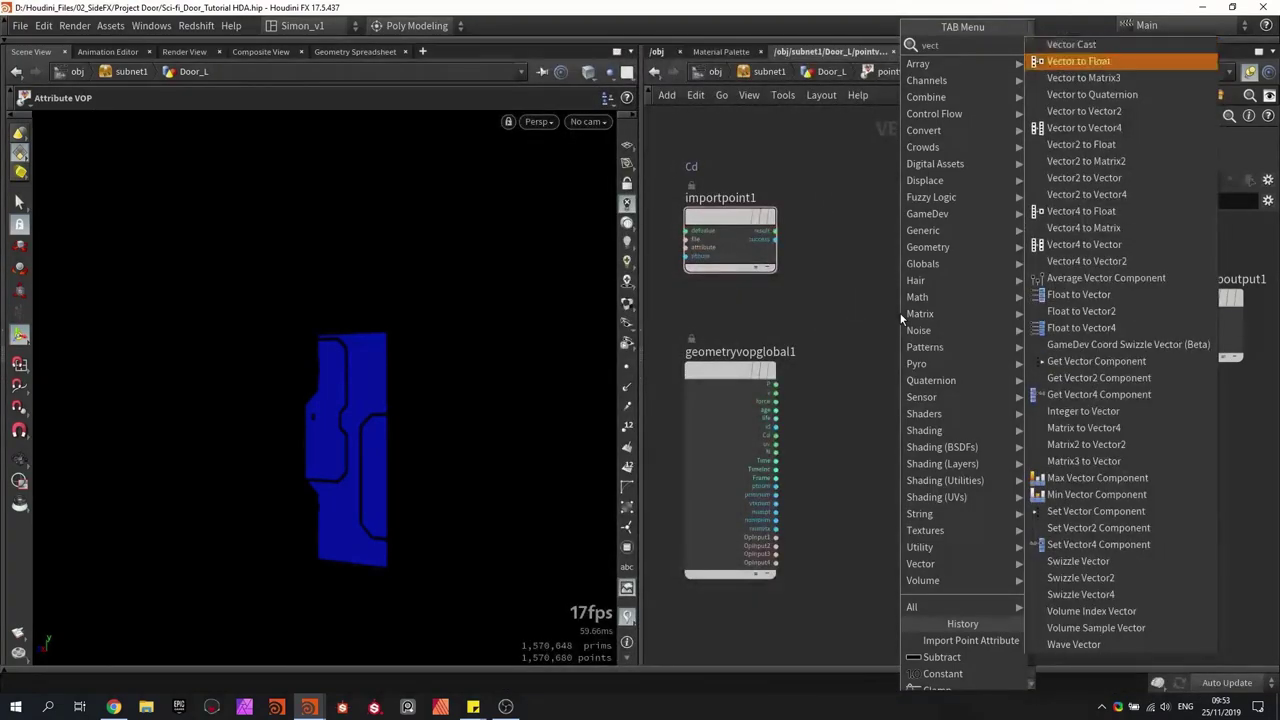
key("Return")
scroll(899, 312, "up", 2)
left_click_drag(866, 222, 887, 477, "alt")
middle_click_drag(887, 477, 887, 374)
left_click_drag(760, 484, 838, 396)
middle_click_drag(977, 296, 858, 390)
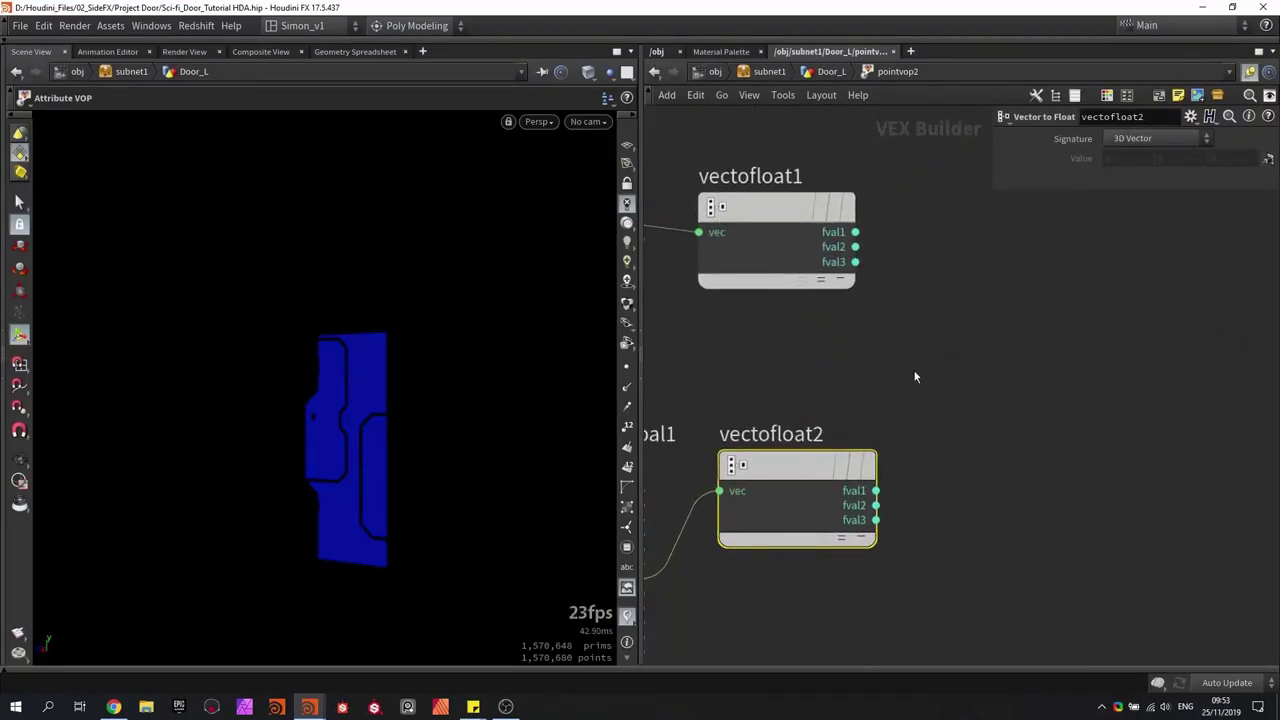
Step: Add a Float to Vector node and wire vectofloat1's fval1 into its fval1 input
left_click(914, 375)
key("Tab")
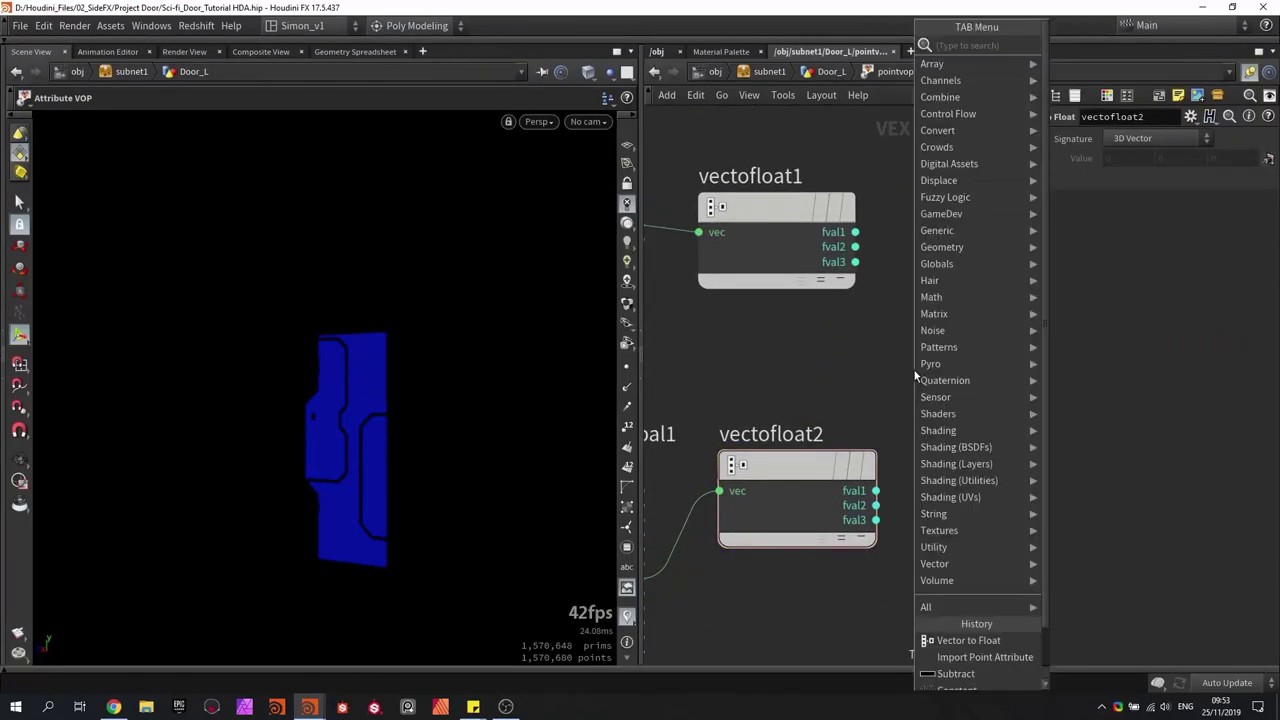
type("float to")
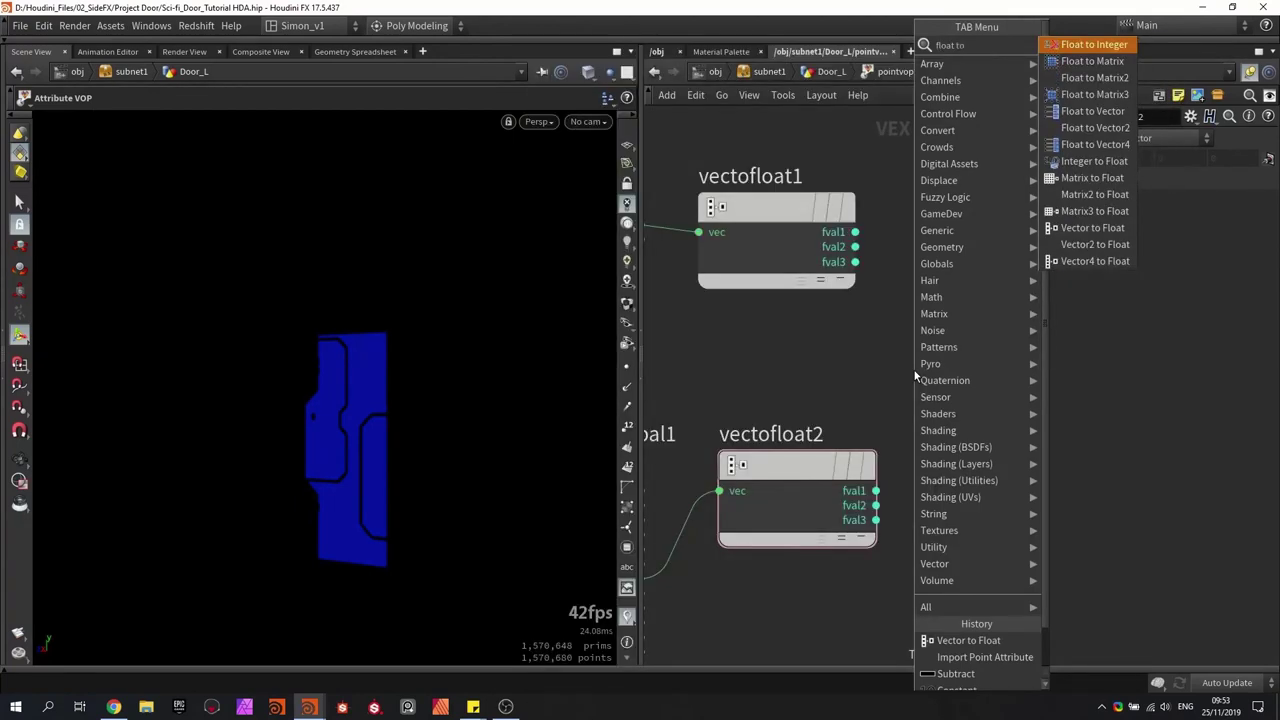
left_click(1090, 111)
left_click(997, 356)
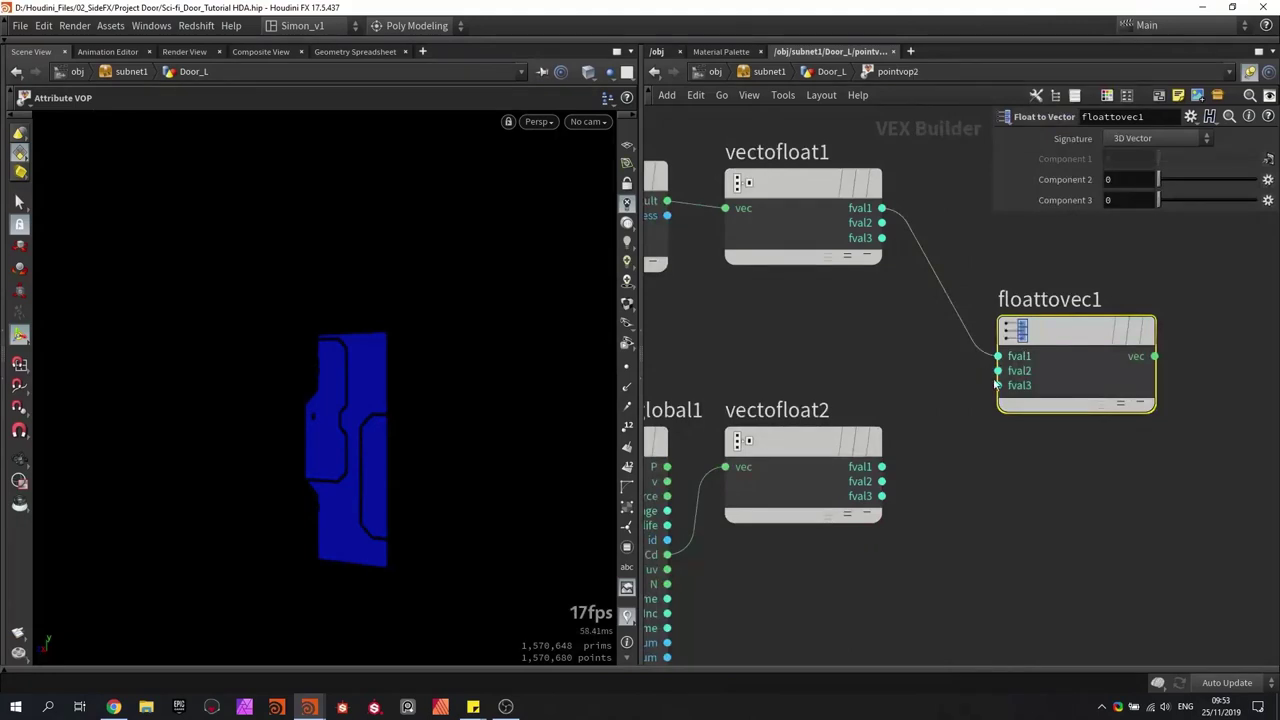
Step: Wire vectofloat2's fval1 into the Float to Vector node's fval2 and its fval3 into fval3
left_click(998, 371)
left_click(881, 466)
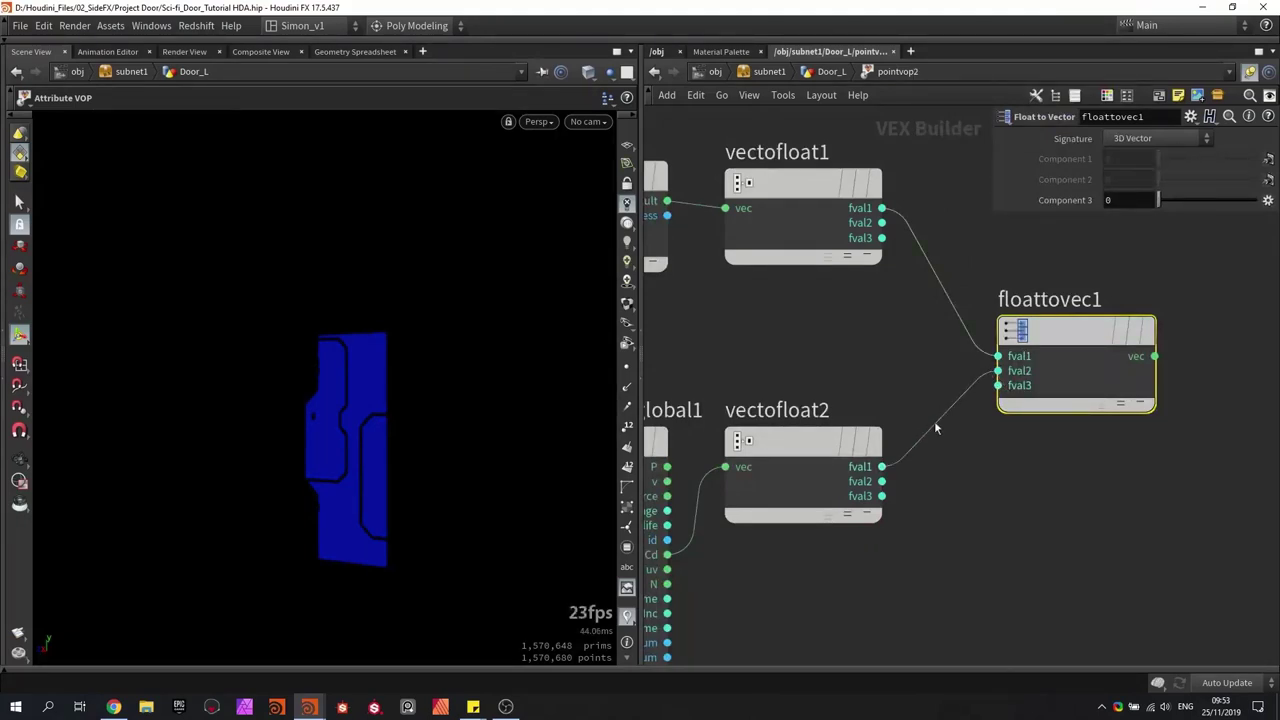
left_click(997, 386)
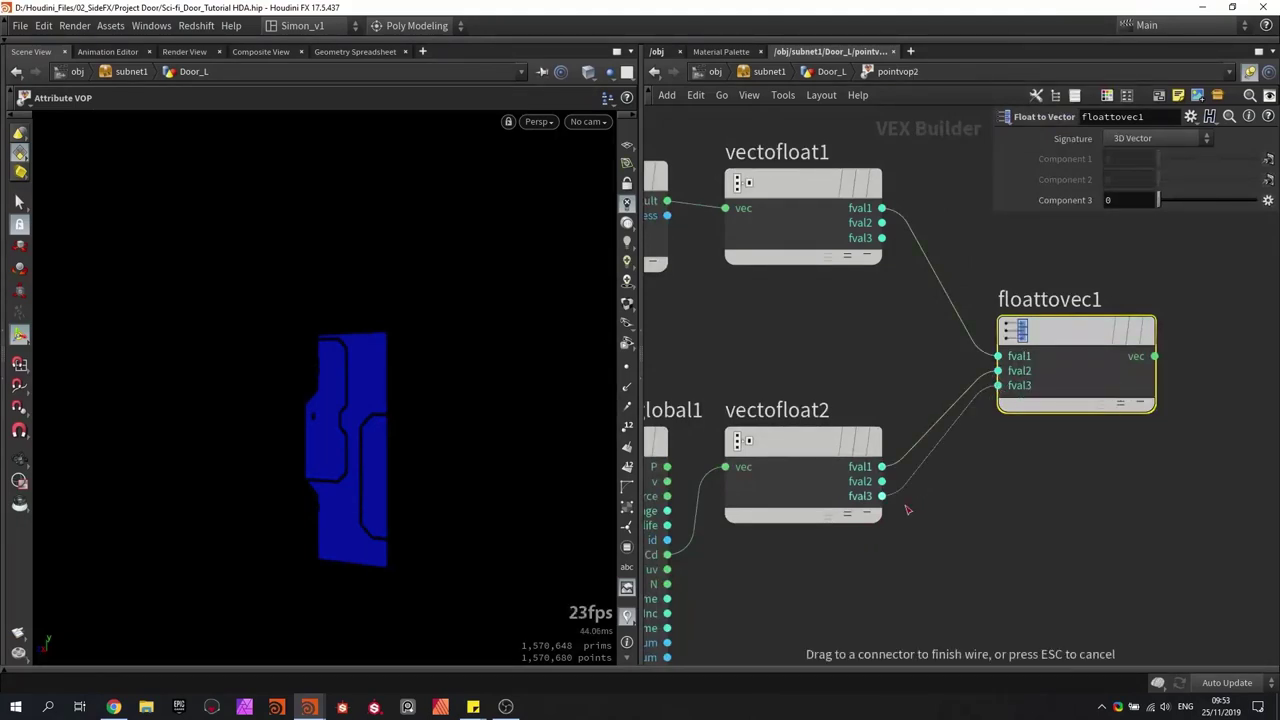
left_click(881, 496)
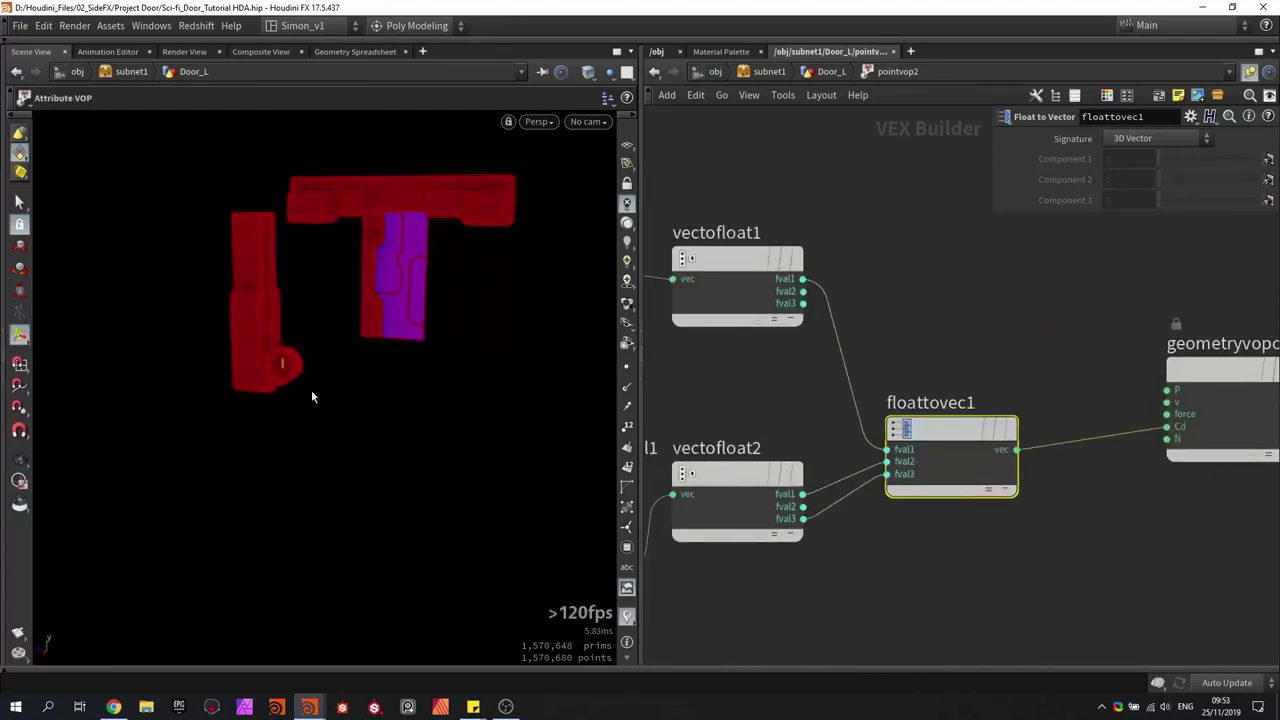
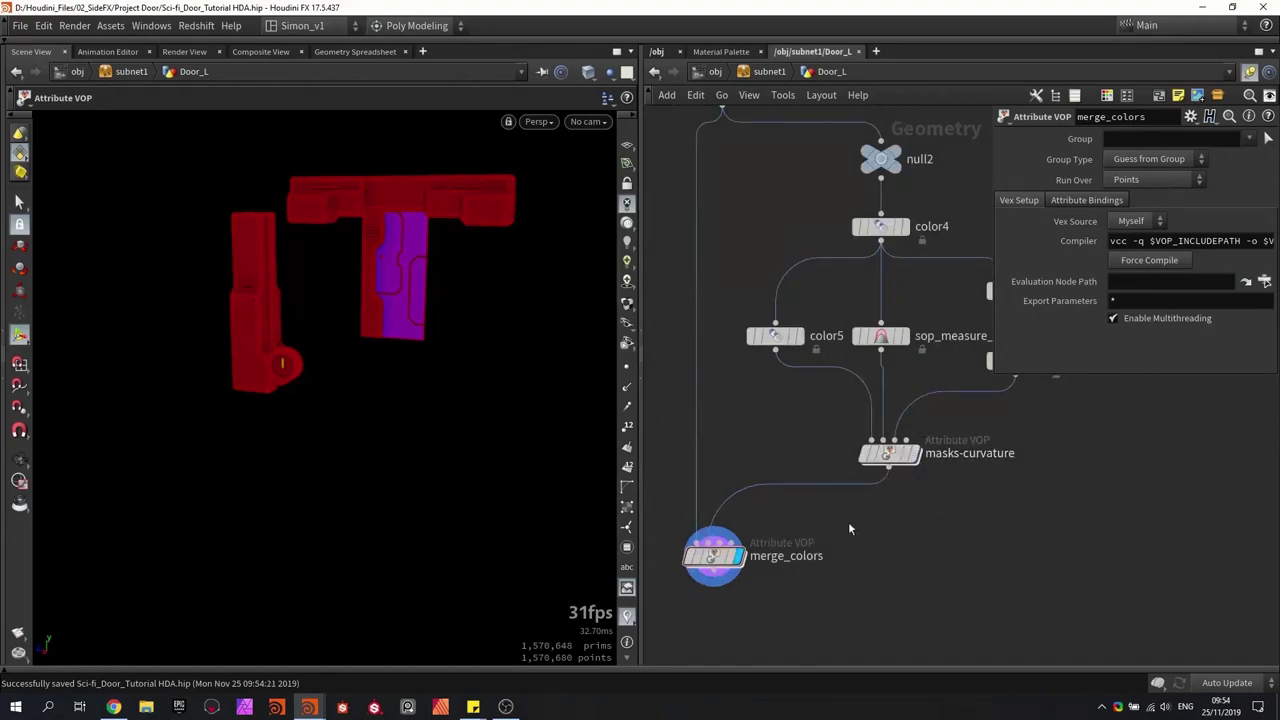
Step: Inspect the merged vertex colors on the door parts, including the output of merge13 before the mask branch
left_click_drag(334, 320, 408, 229, "alt")
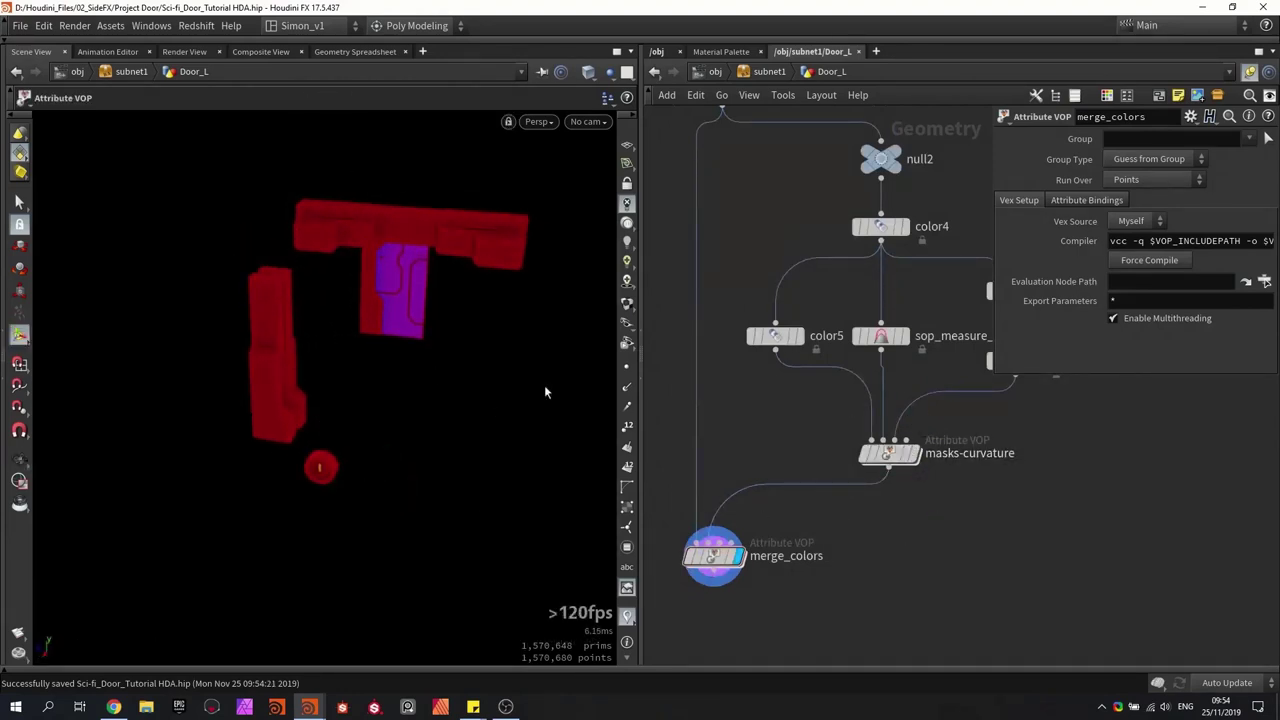
scroll(801, 517, "down", 5)
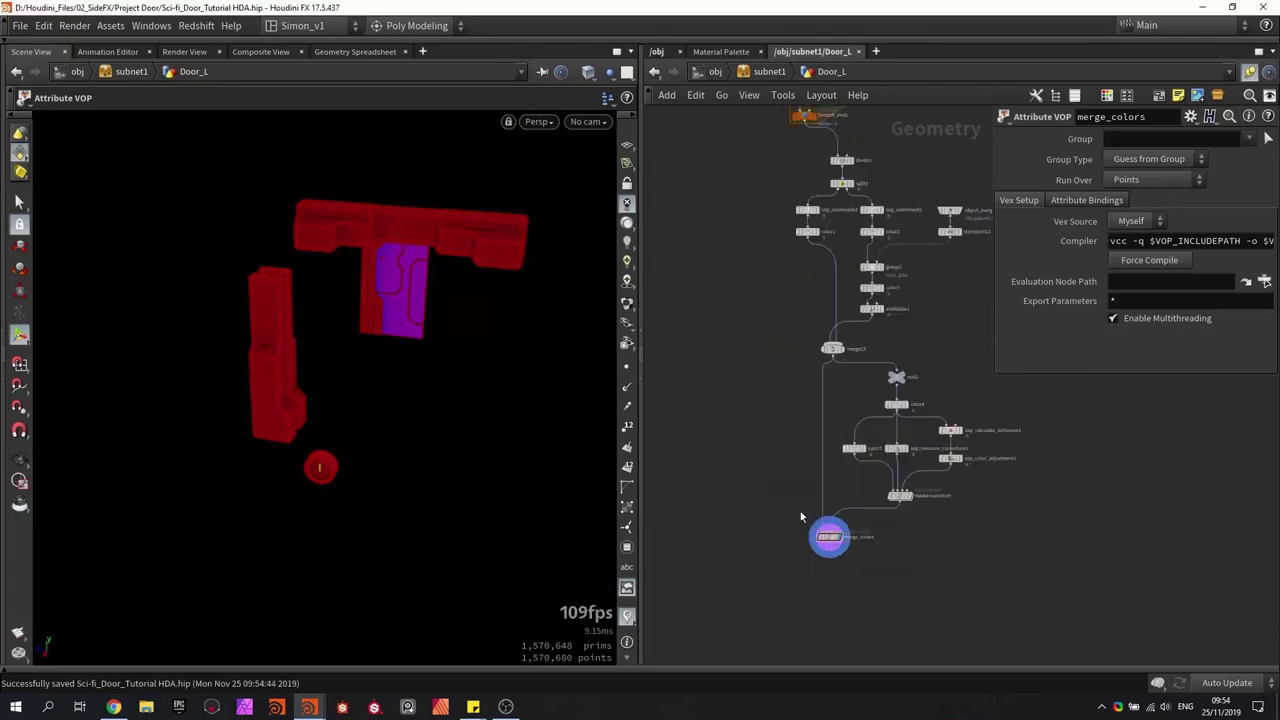
middle_click_drag(755, 407, 786, 428)
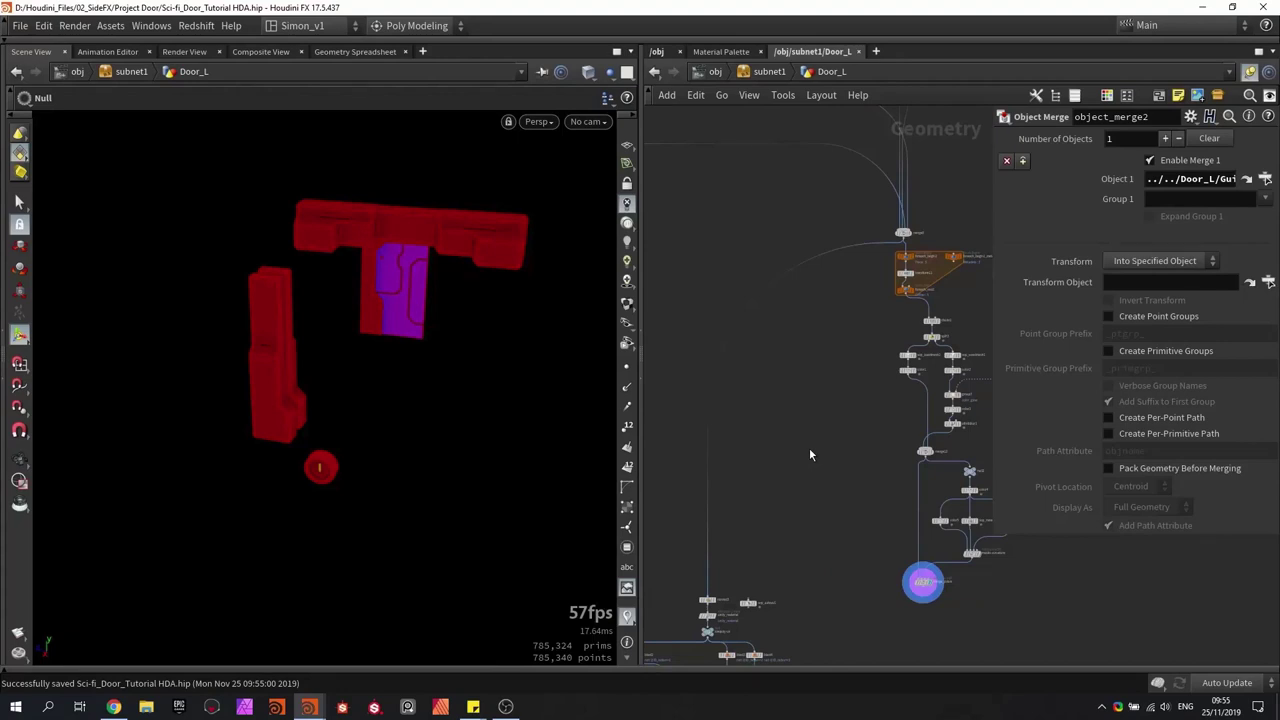
scroll(829, 413, "up", 3)
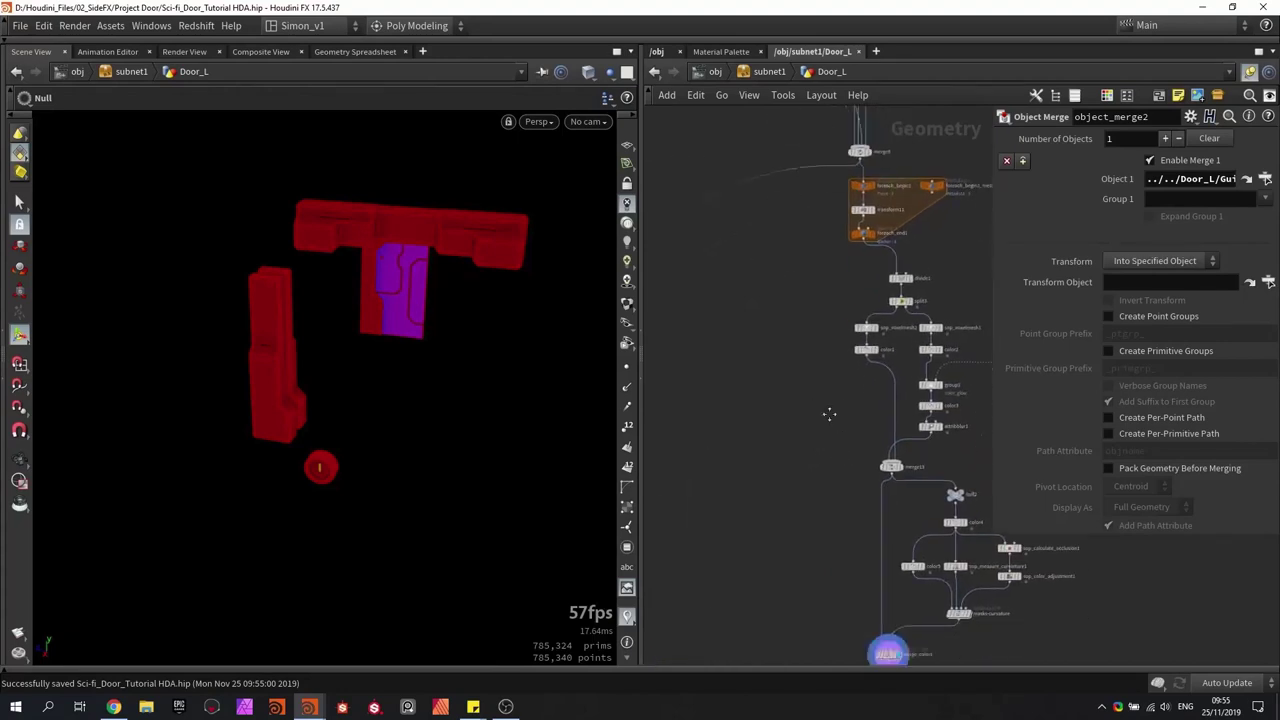
scroll(858, 473, "up", 3)
left_click(905, 430)
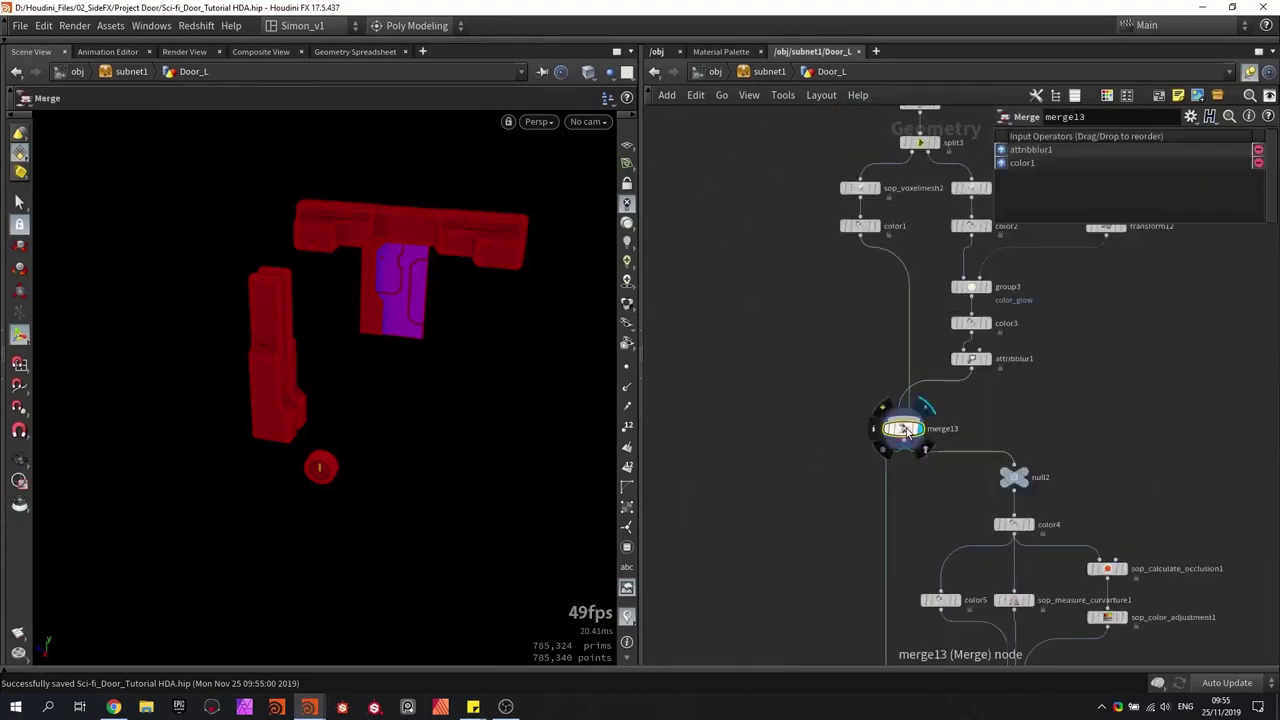
scroll(884, 429, "up", 3)
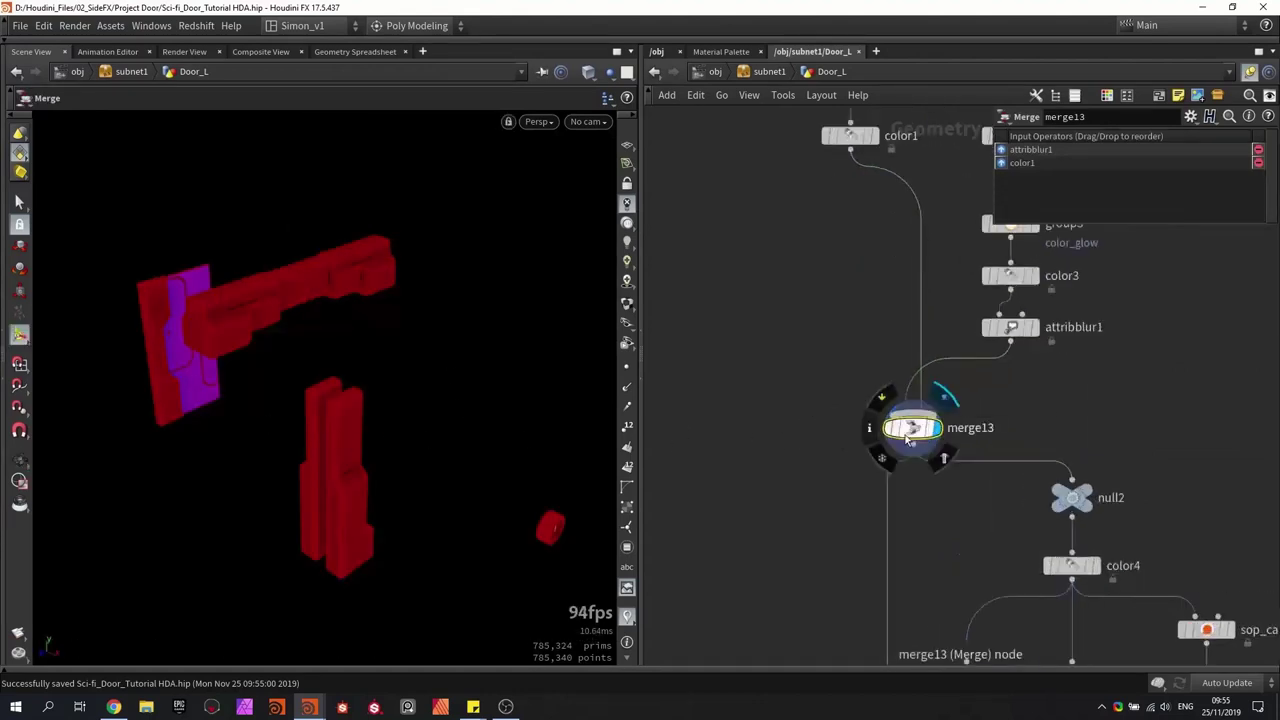
left_click_drag(543, 363, 680, 392, "alt")
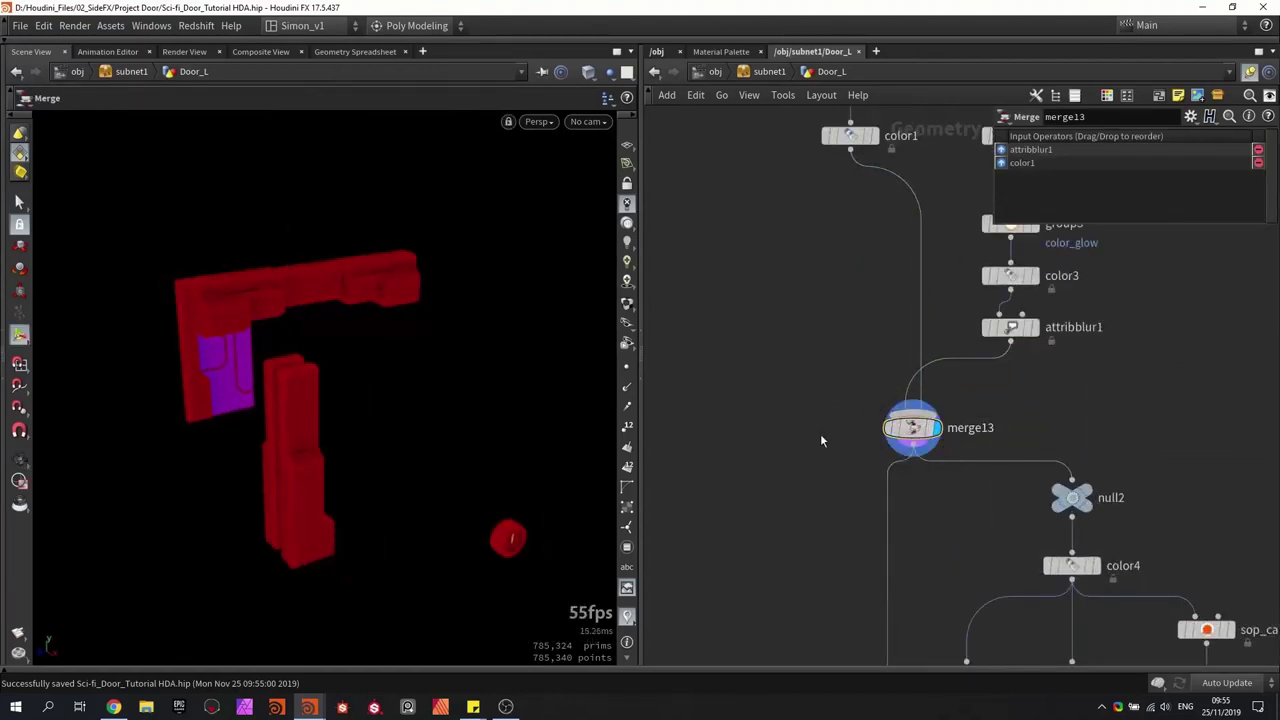
Step: Add a PolyReduce node next to merge13
key("Tab")
type("polyr")
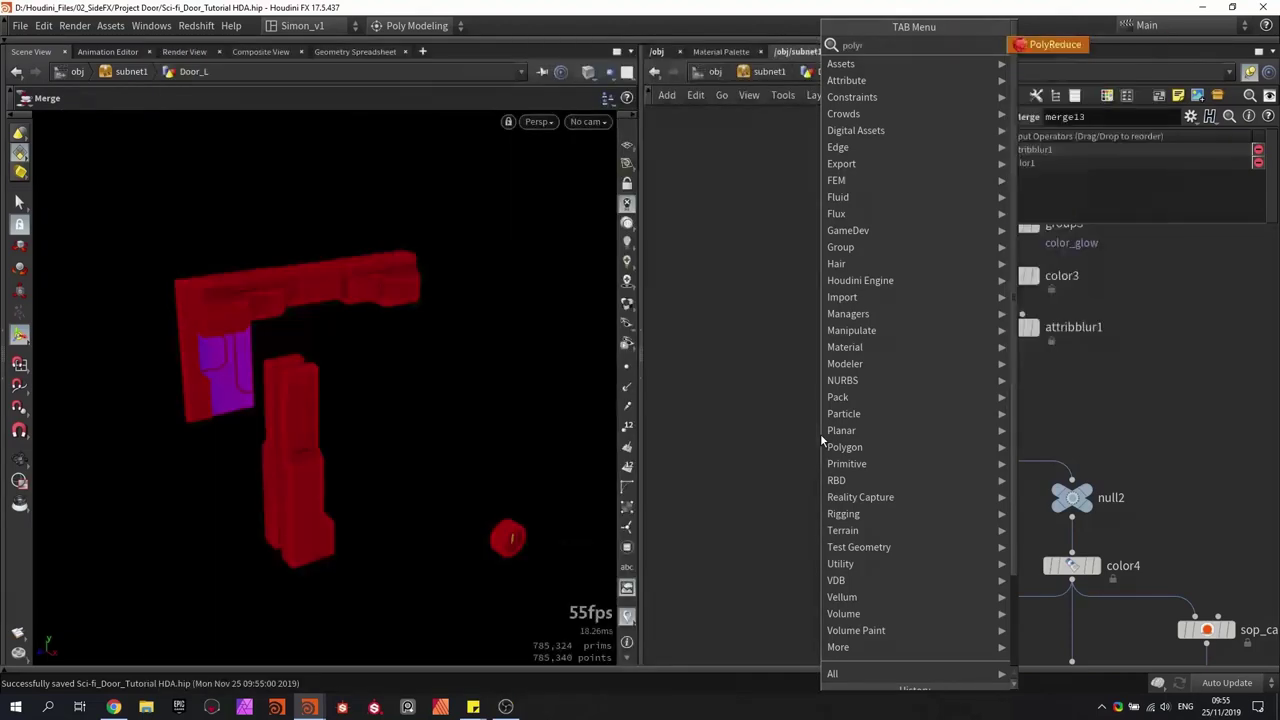
key("Return")
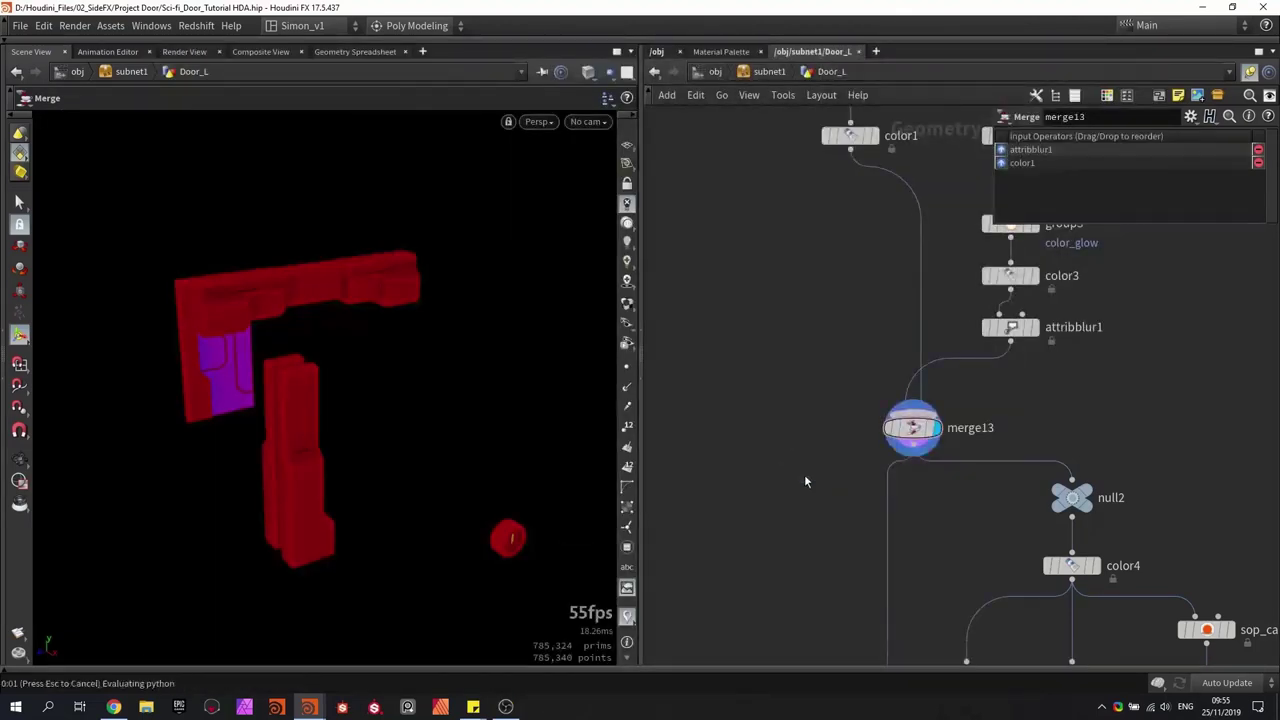
left_click(804, 474)
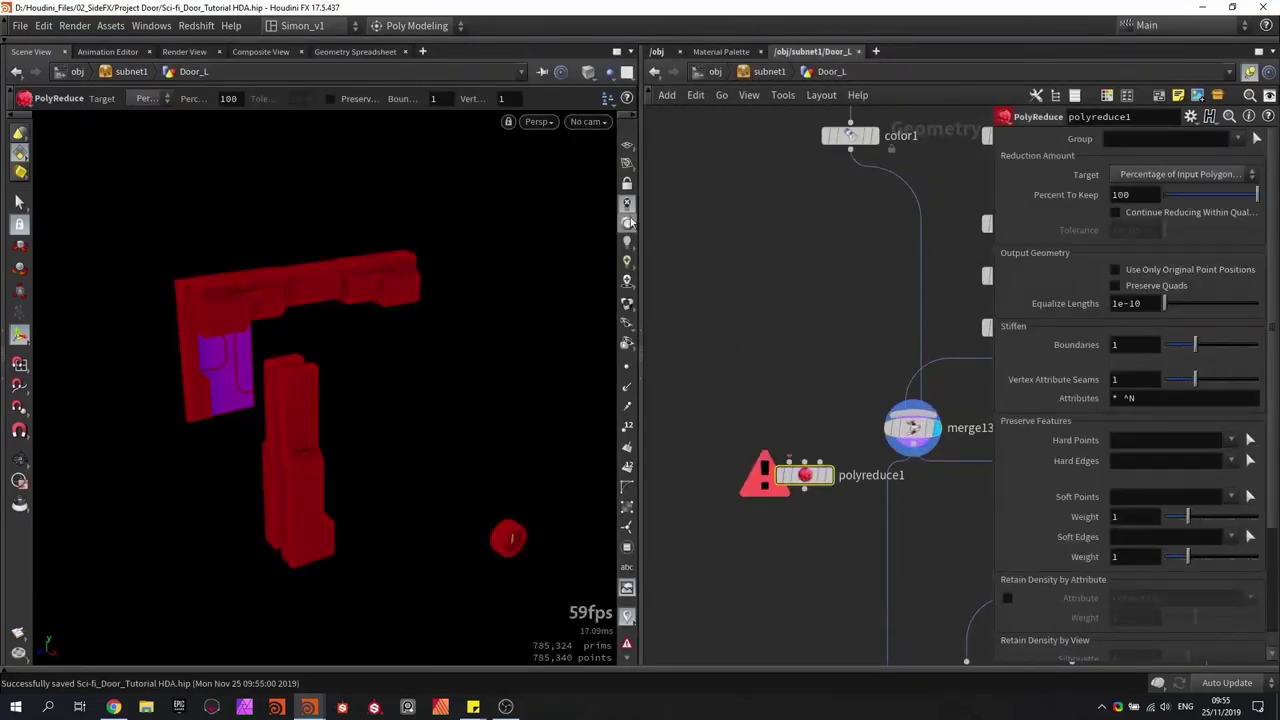
Step: Compare the reduced mesh with the original low-poly door panels by displaying the polyextrude1 node
left_click_drag(526, 280, 500, 300)
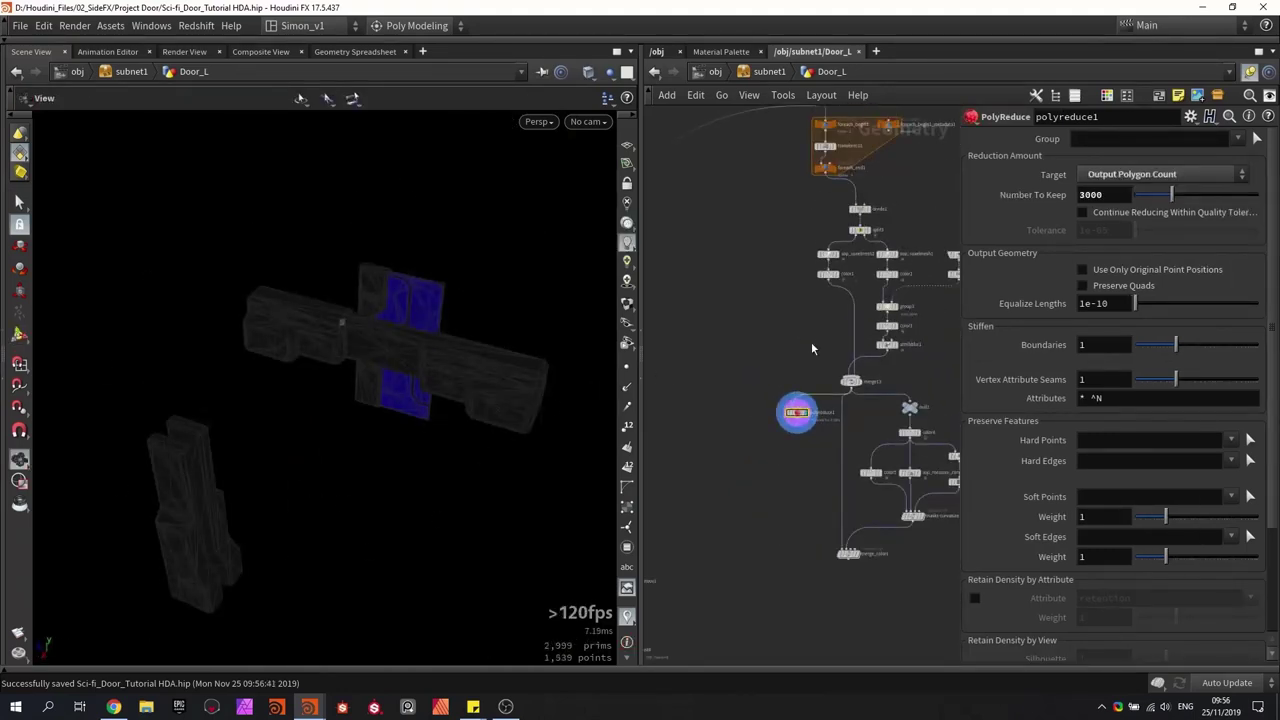
scroll(805, 334, "down", 1)
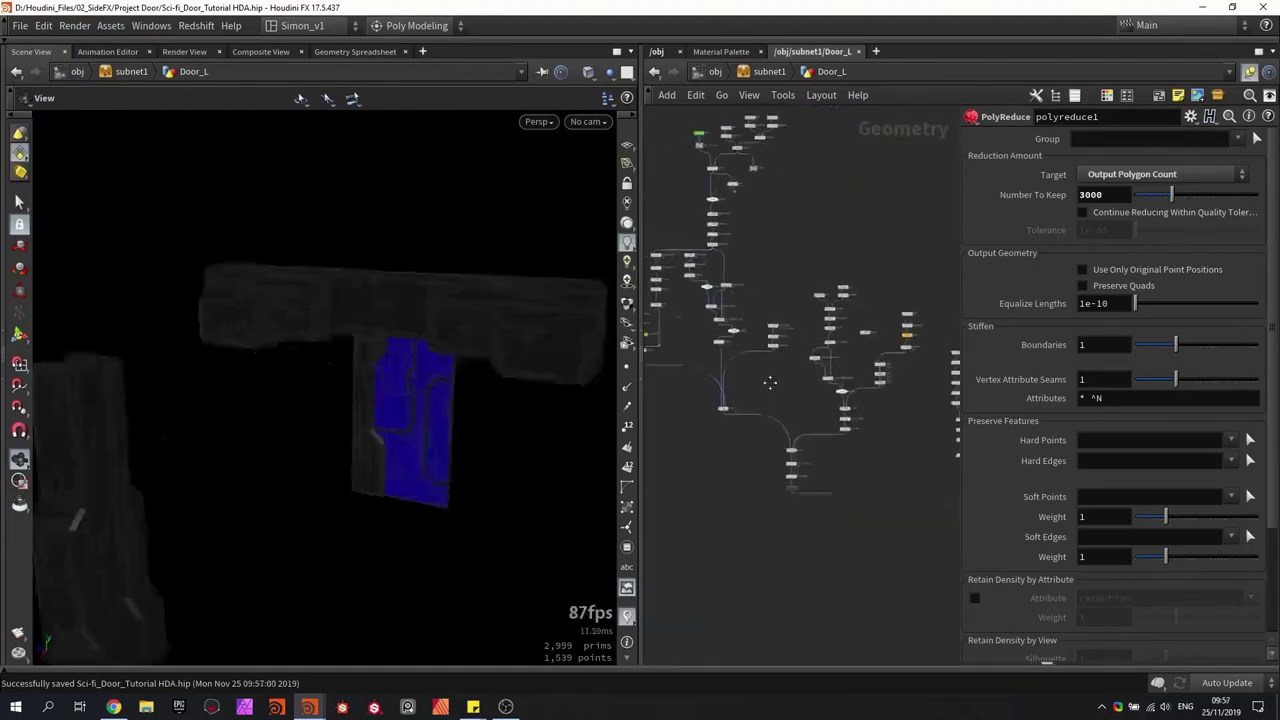
scroll(770, 290, "up", 4)
left_click(768, 264)
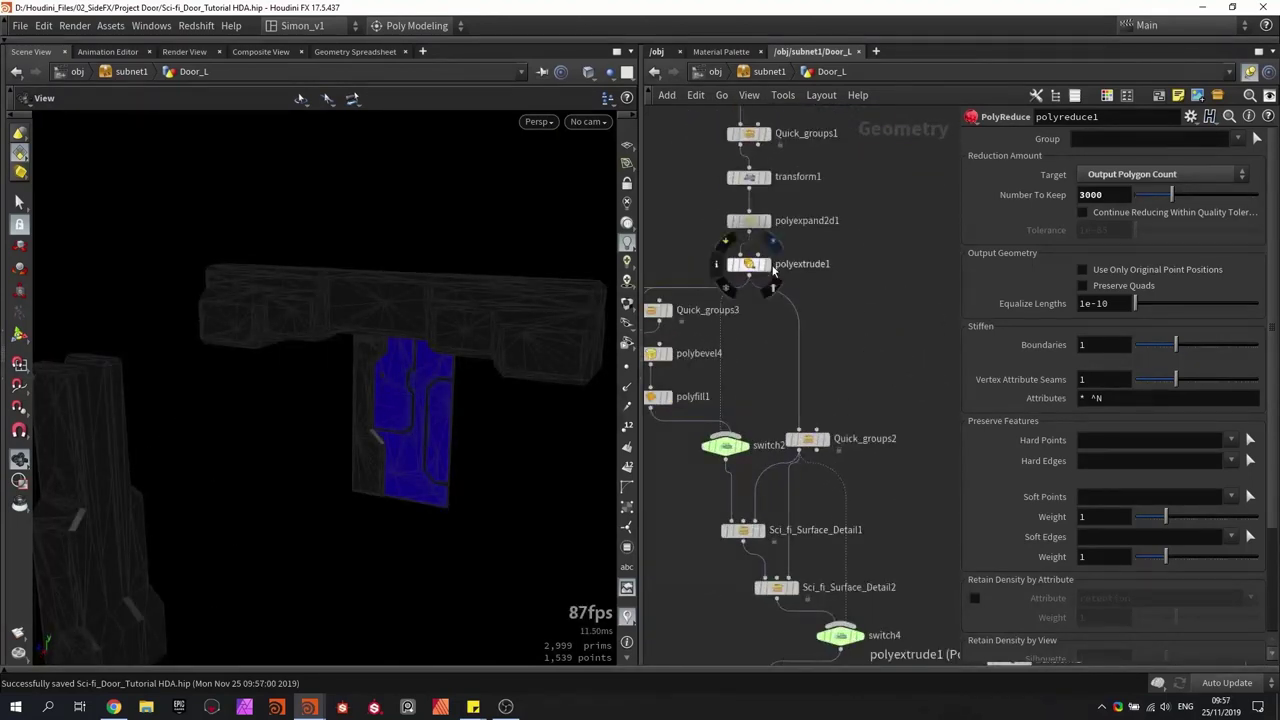
left_click(752, 264)
key("g")
left_click_drag(470, 392, 428, 385)
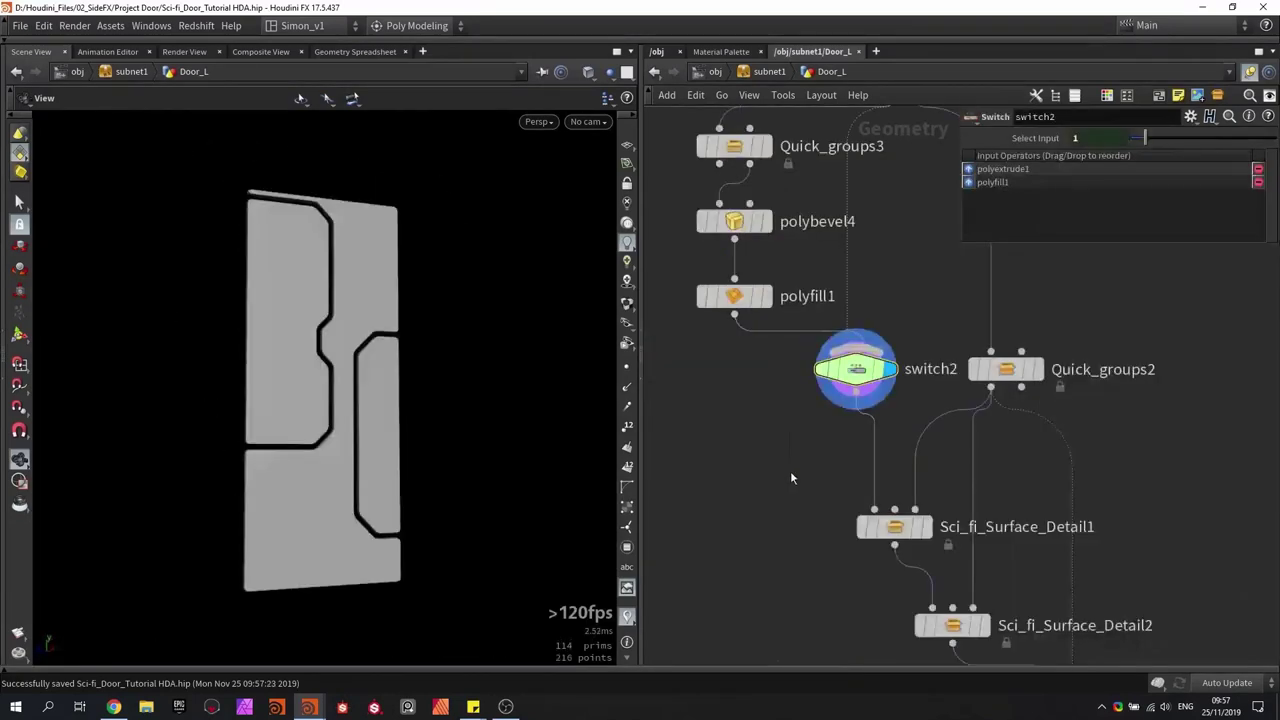
Step: Add a Null node and insert it between switch2 and Sci_fi_Surface_Detail1
key("Tab")
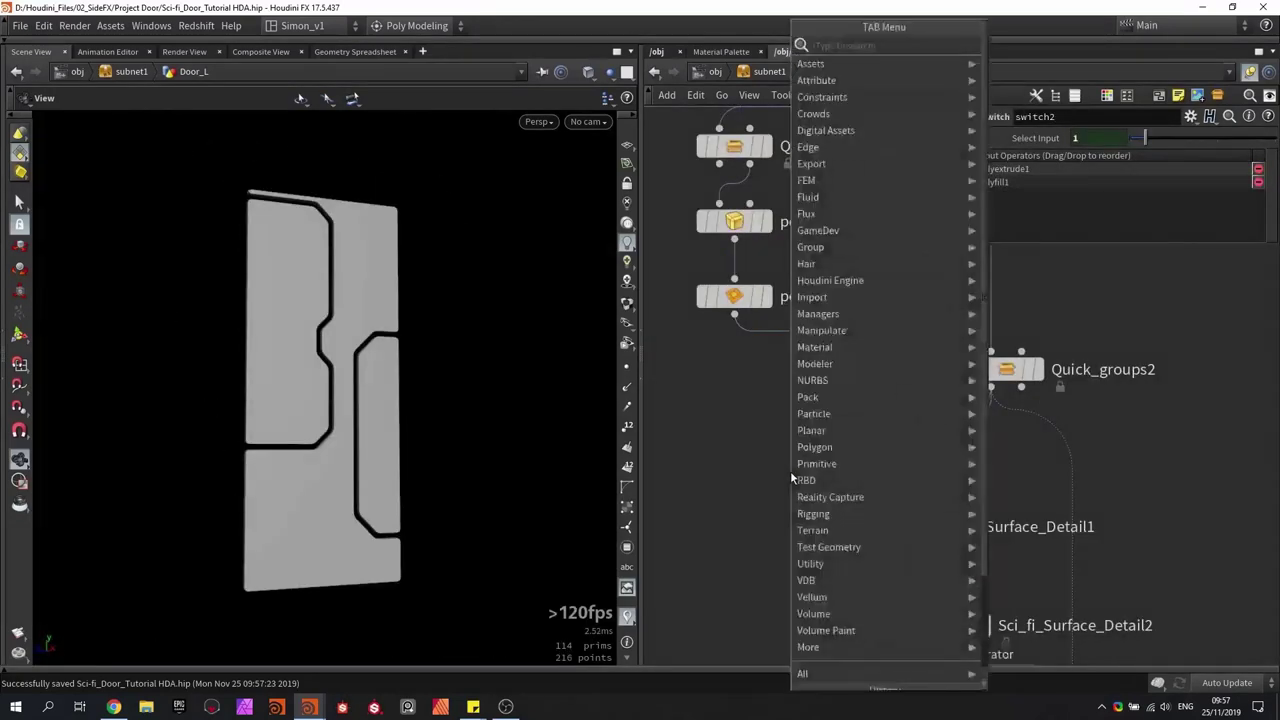
type("null")
key("Return")
left_click(740, 460)
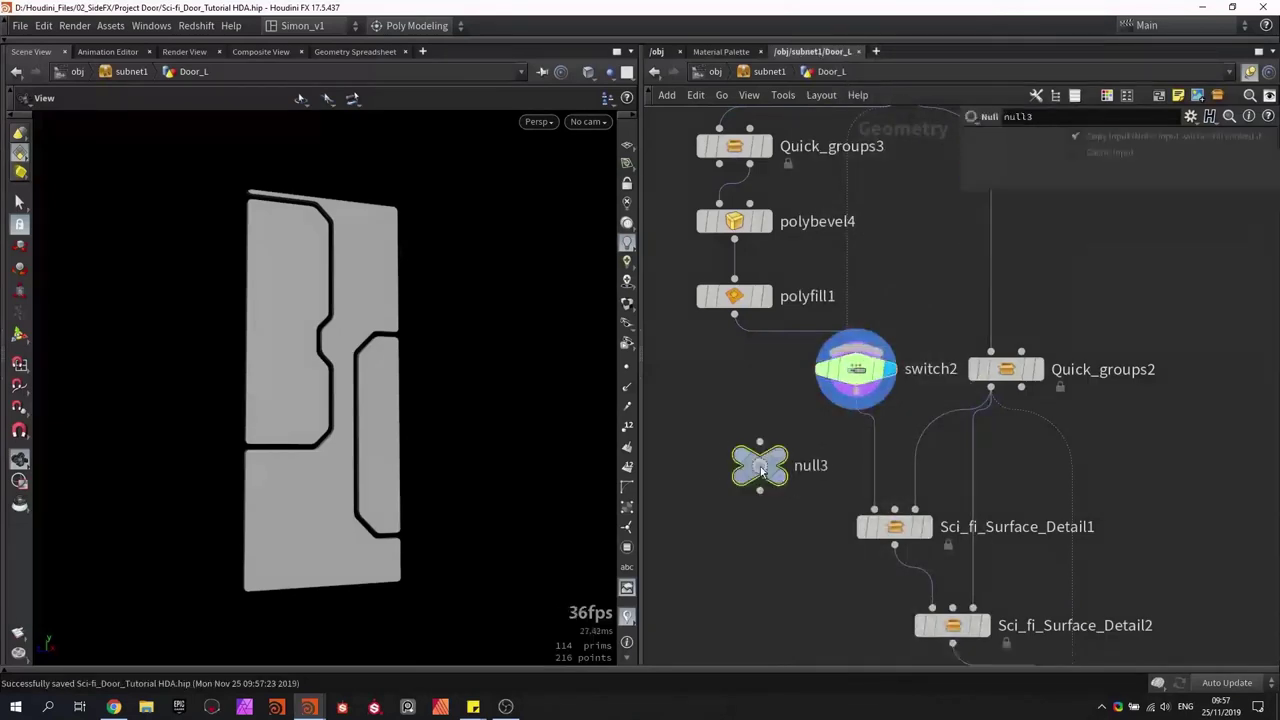
scroll(740, 460, "up", 2)
left_click_drag(740, 462, 850, 465)
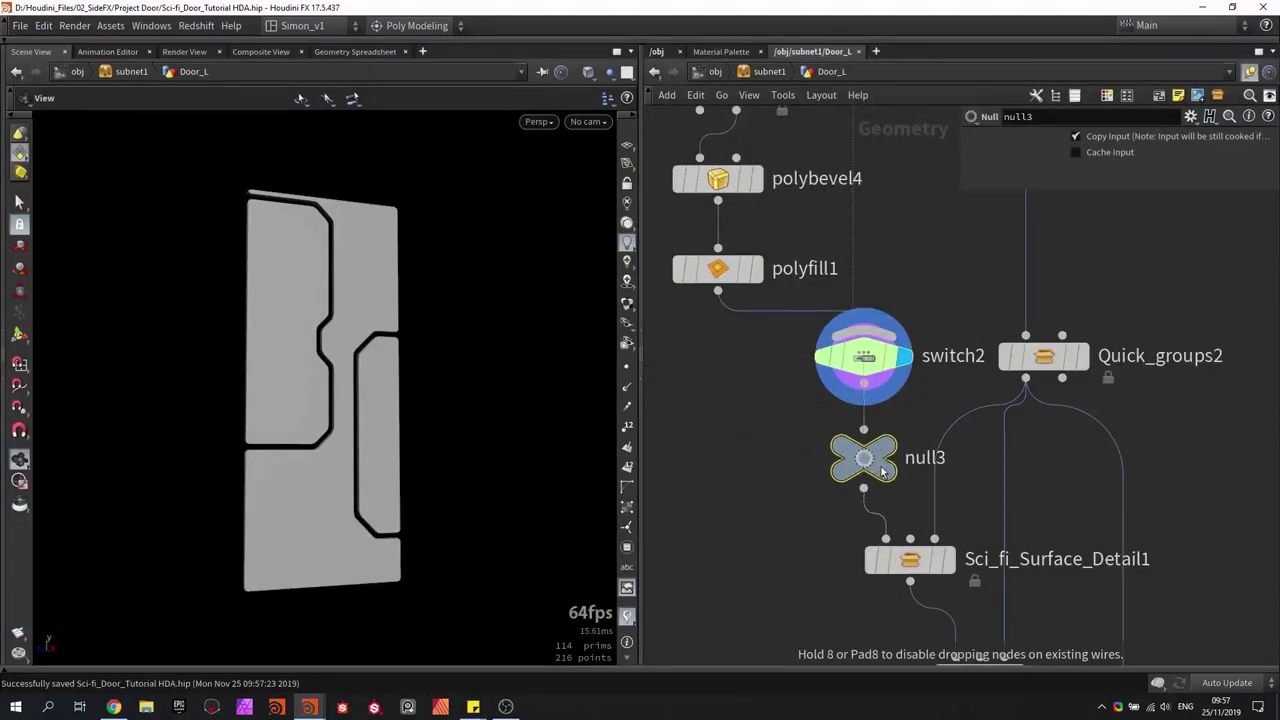
Step: Rename the null under switch2 to OUT_Door_Panels
double_click(910, 458)
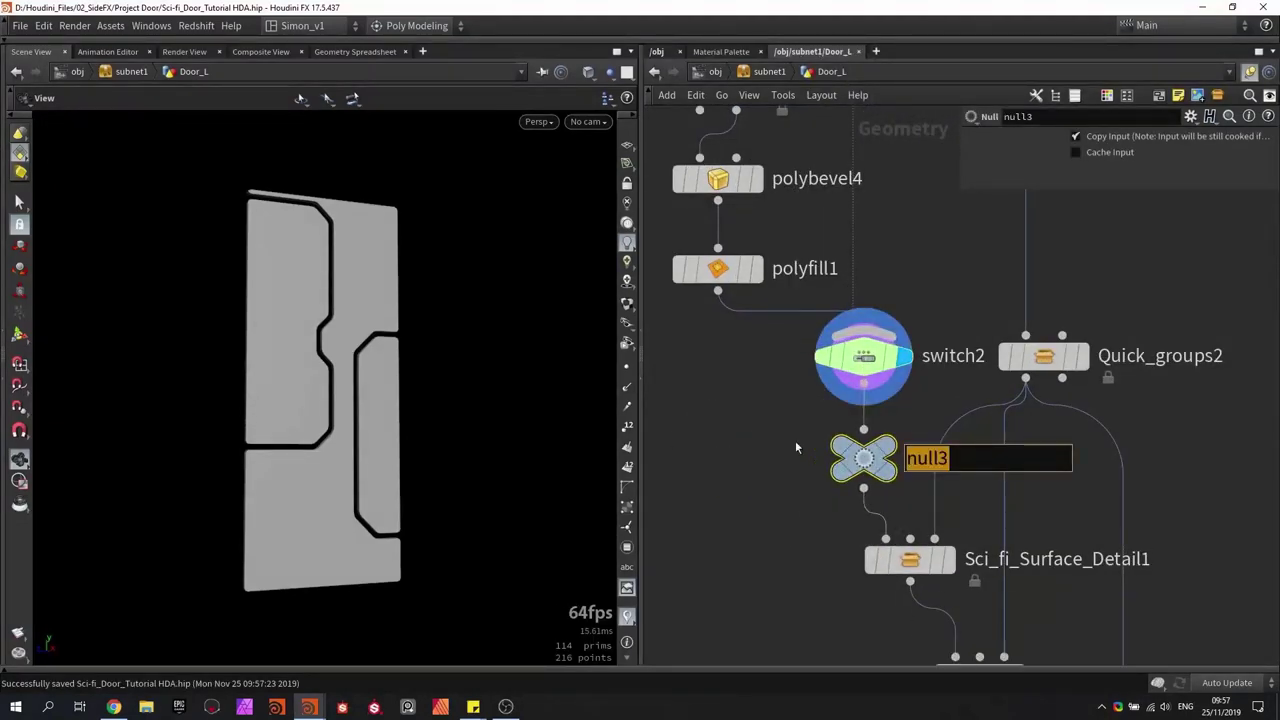
type("OUT_D")
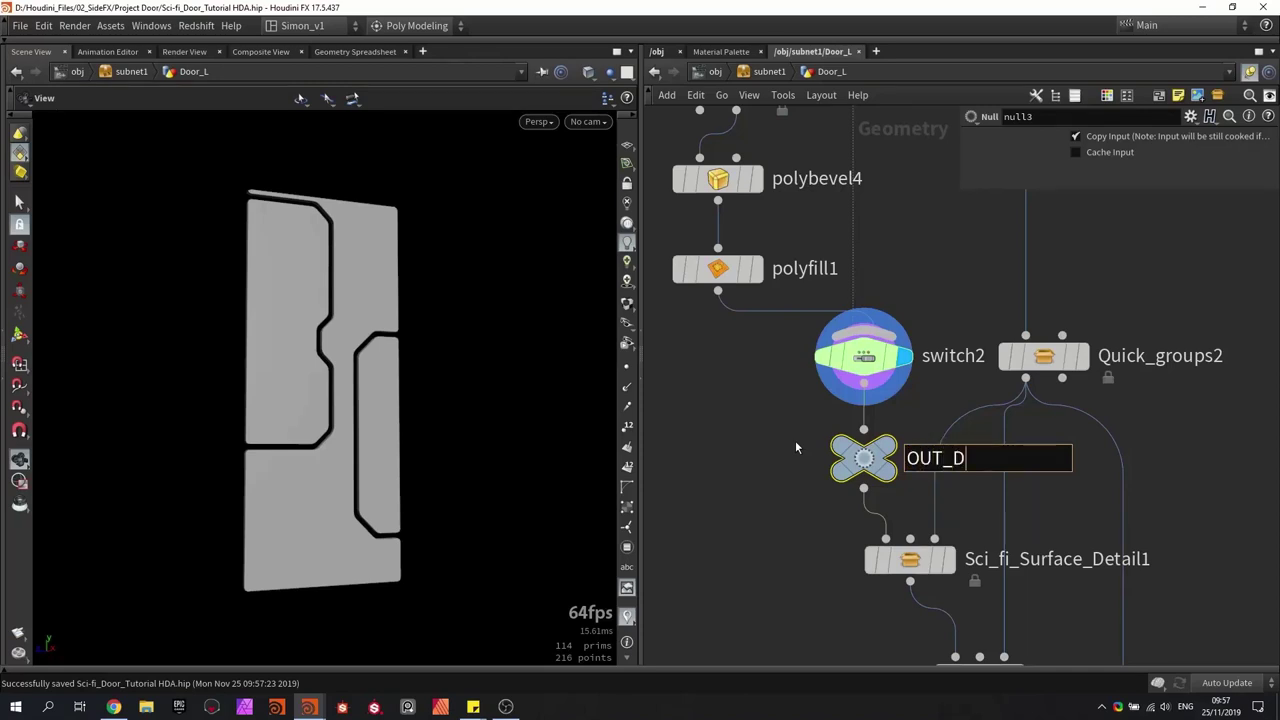
type("oor_Panels")
key("Return")
Step: Duplicate the OUT_Door_Panels null and insert the copy below polybevel5 in the base door branch, displaying polybevel5
key("ctrl+c")
scroll(797, 446, "down", 5)
middle_click_drag(1117, 462, 908, 308)
scroll(908, 308, "down", 3)
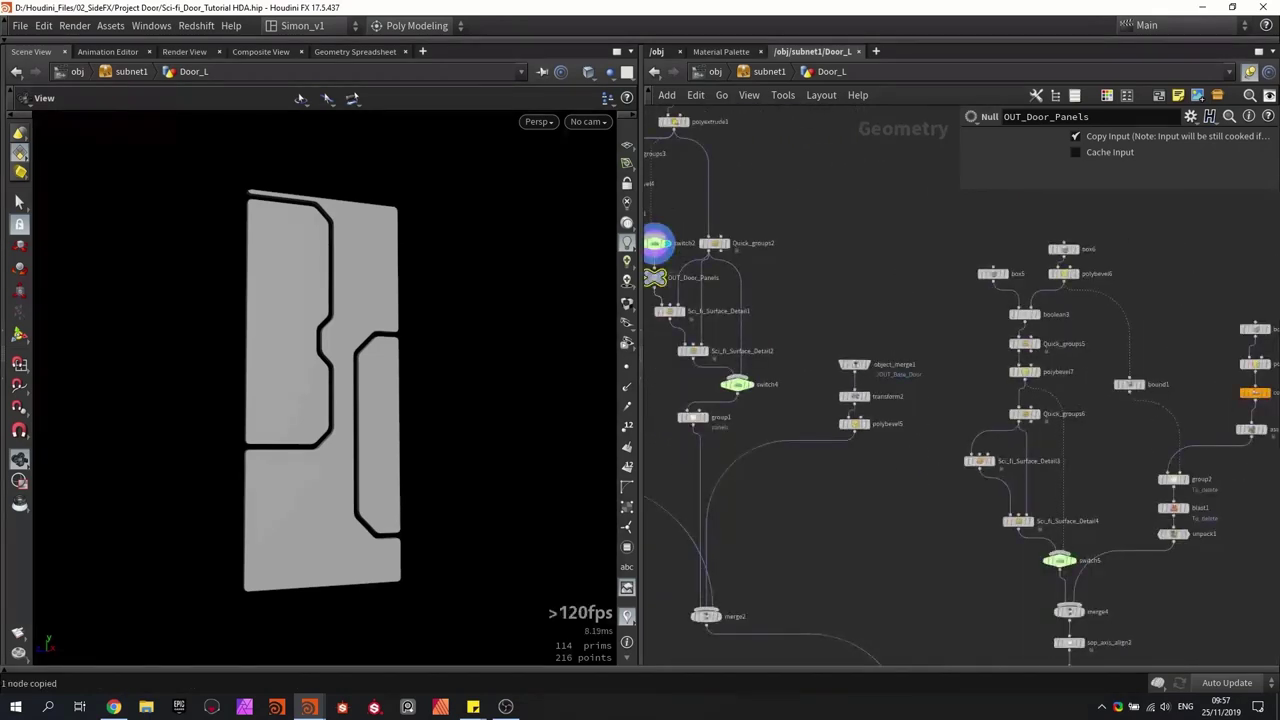
scroll(857, 500, "up", 4)
left_click(852, 341)
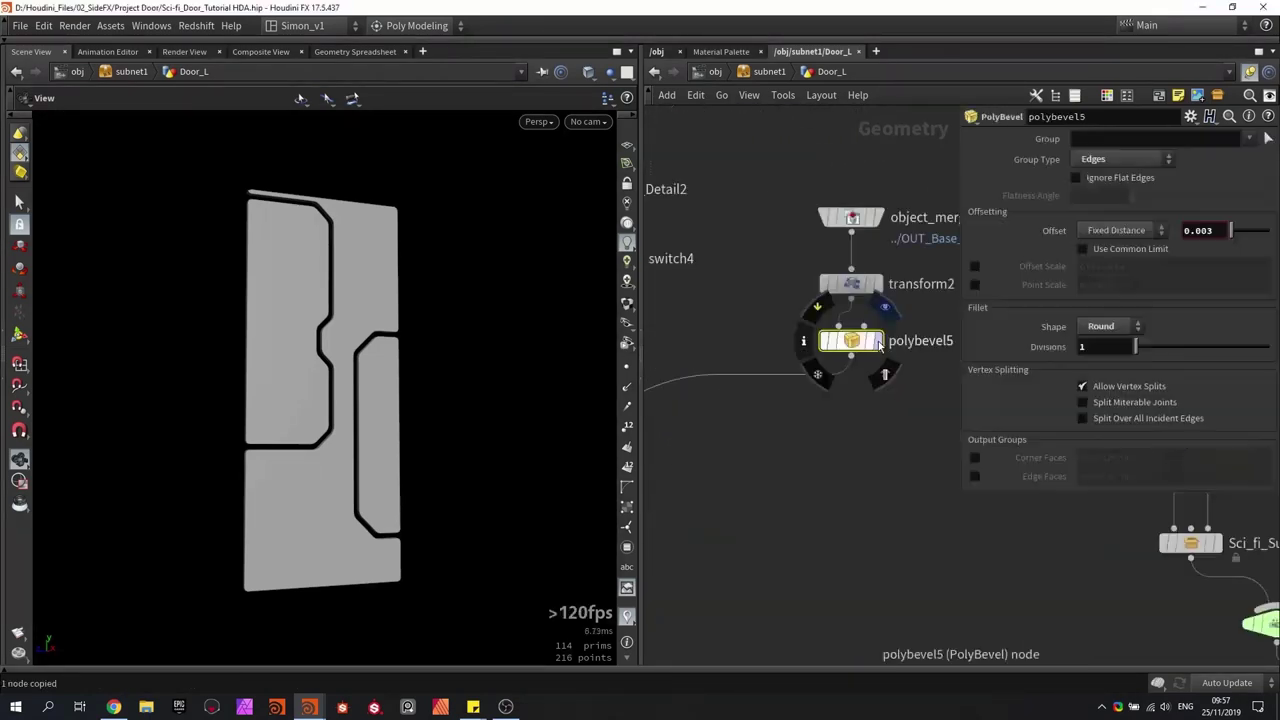
left_click(883, 312)
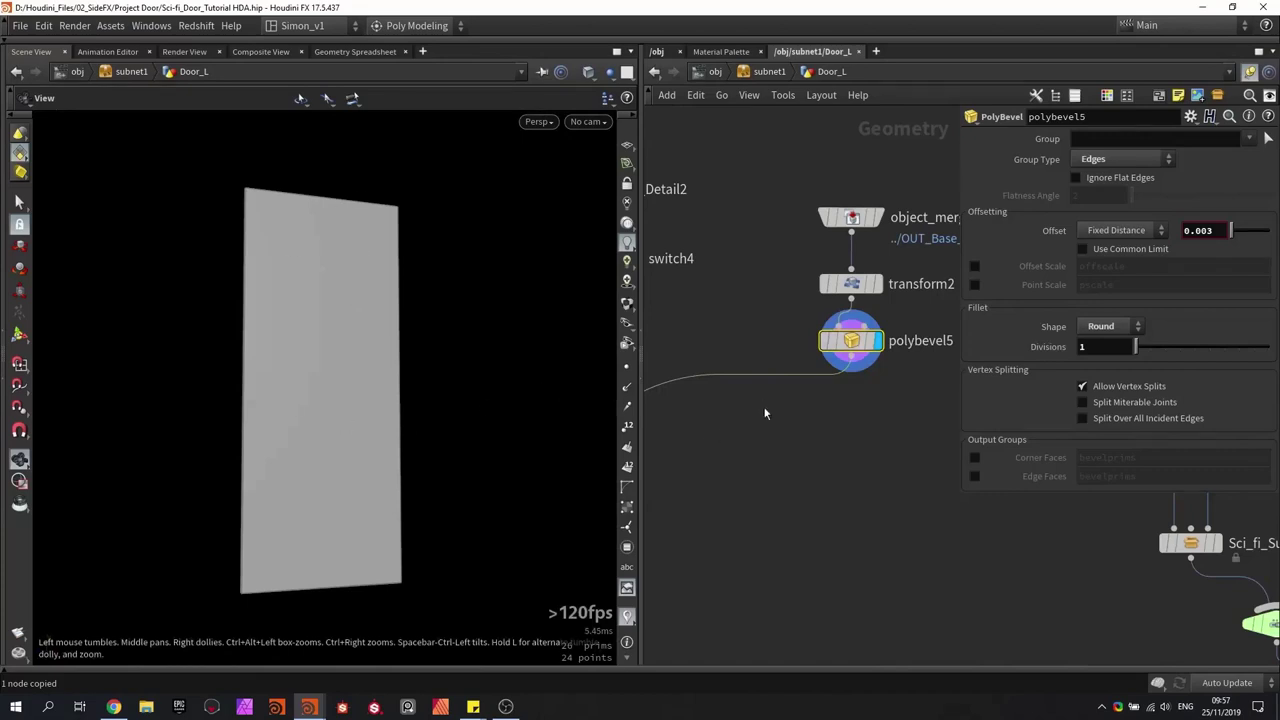
key("ctrl+v")
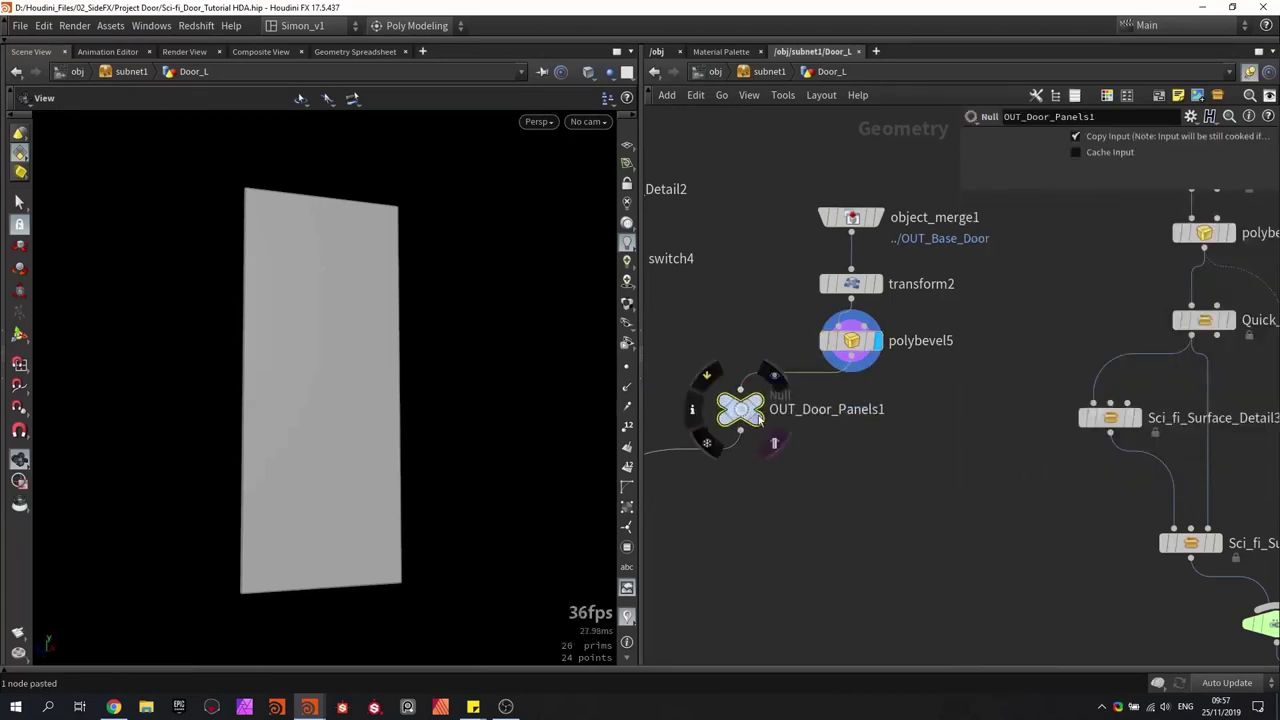
left_click(853, 418)
Step: Rename the duplicated null below polybevel5 to OUT_Door and save the scene
double_click(968, 418)
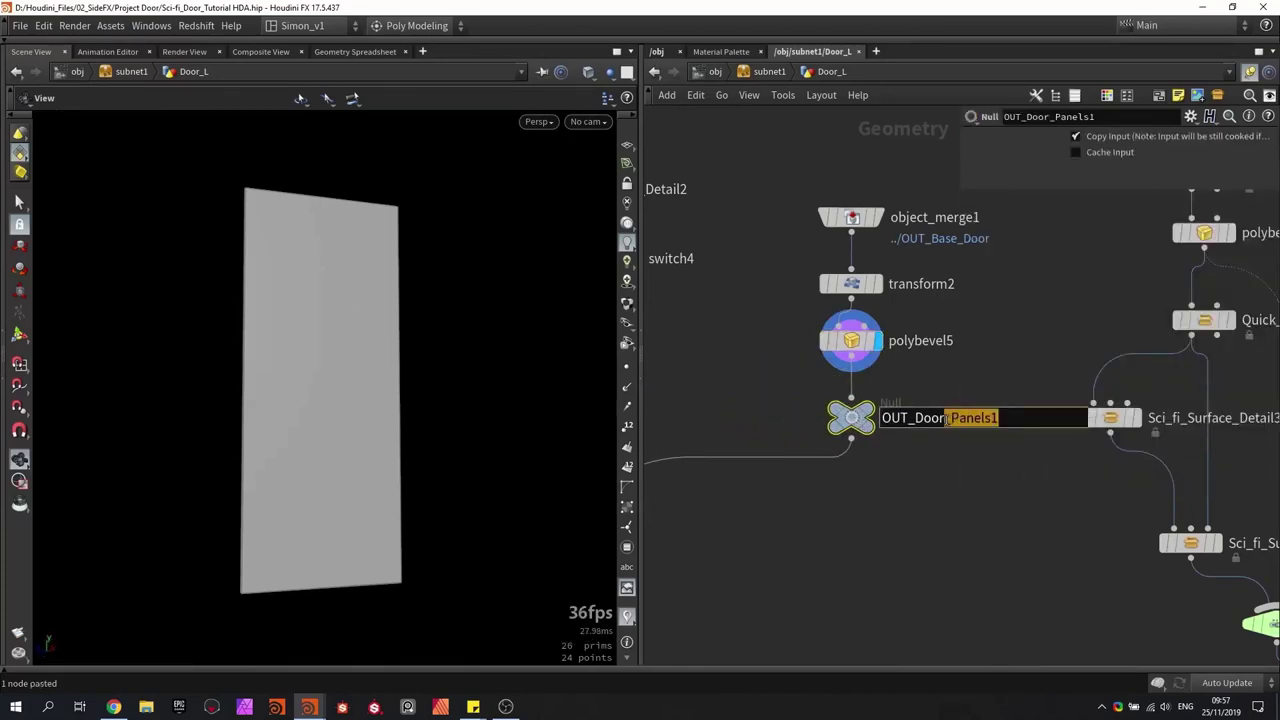
key("BackSpace")
key("Return")
key("ctrl+s")
Step: Display the copytopoints1 node and inspect the small detail models it places on the door
scroll(872, 497, "down", 5)
scroll(837, 457, "up", 4)
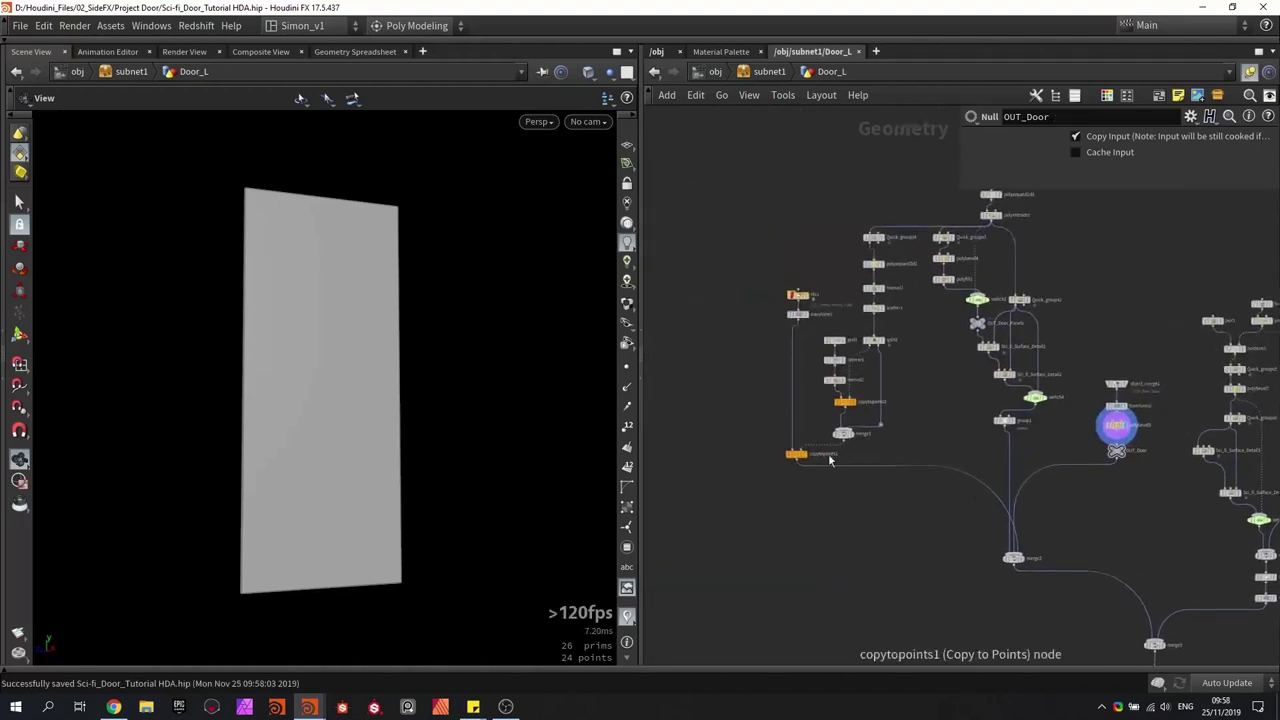
left_click(795, 455)
left_click(772, 452)
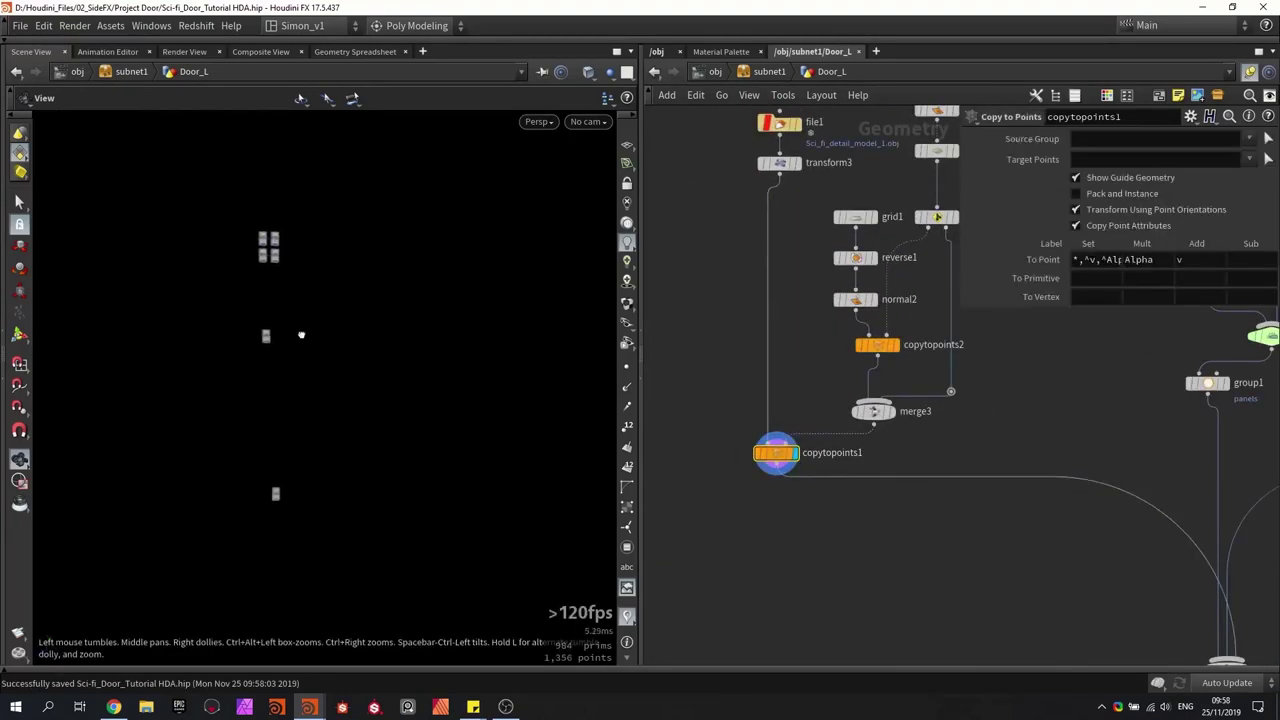
scroll(285, 255, "up", 3)
left_click_drag(285, 255, 300, 250)
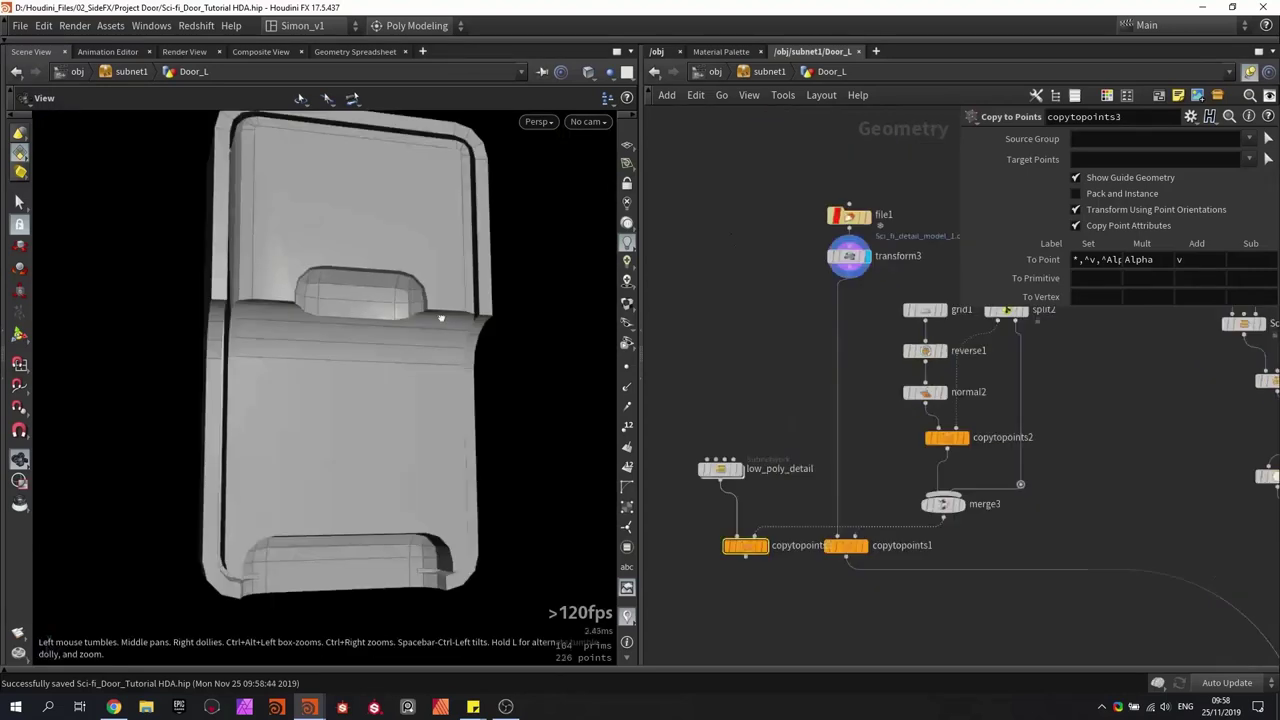
Step: Examine the imported detail model at transform3 and compare it with the low_poly_detail subnetwork's geometry
left_click_drag(400, 290, 445, 295)
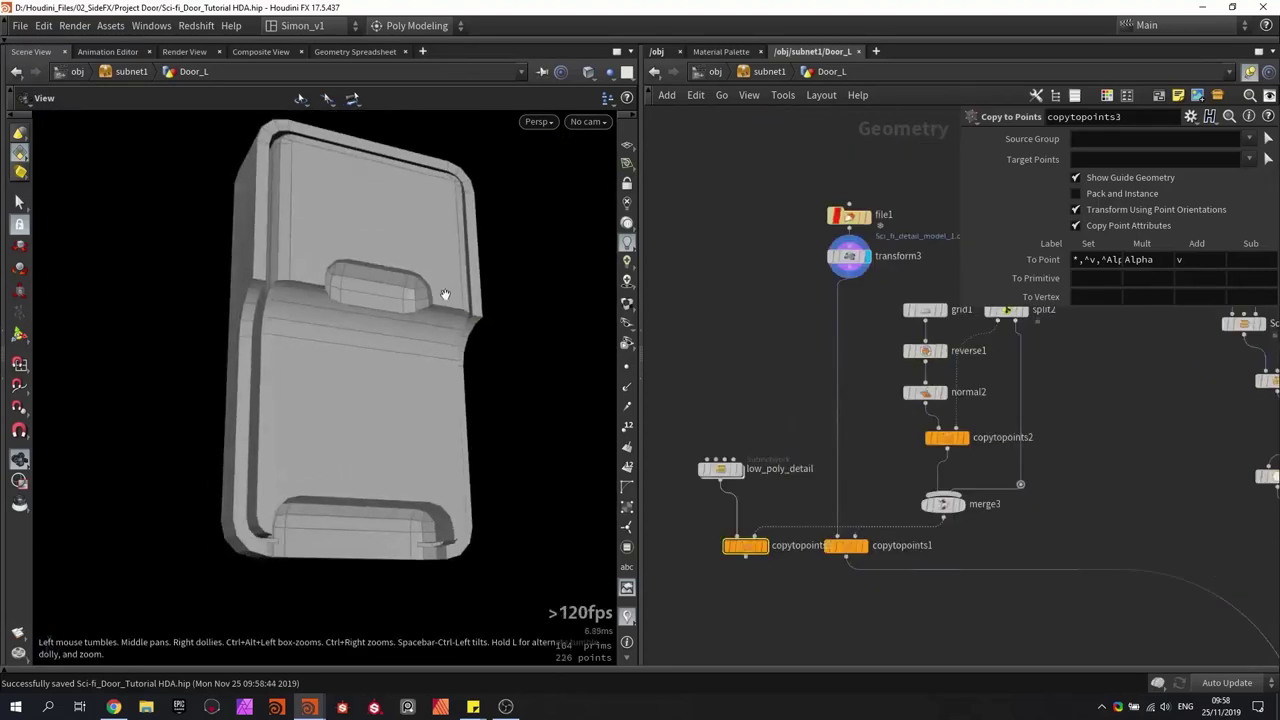
left_click(742, 476)
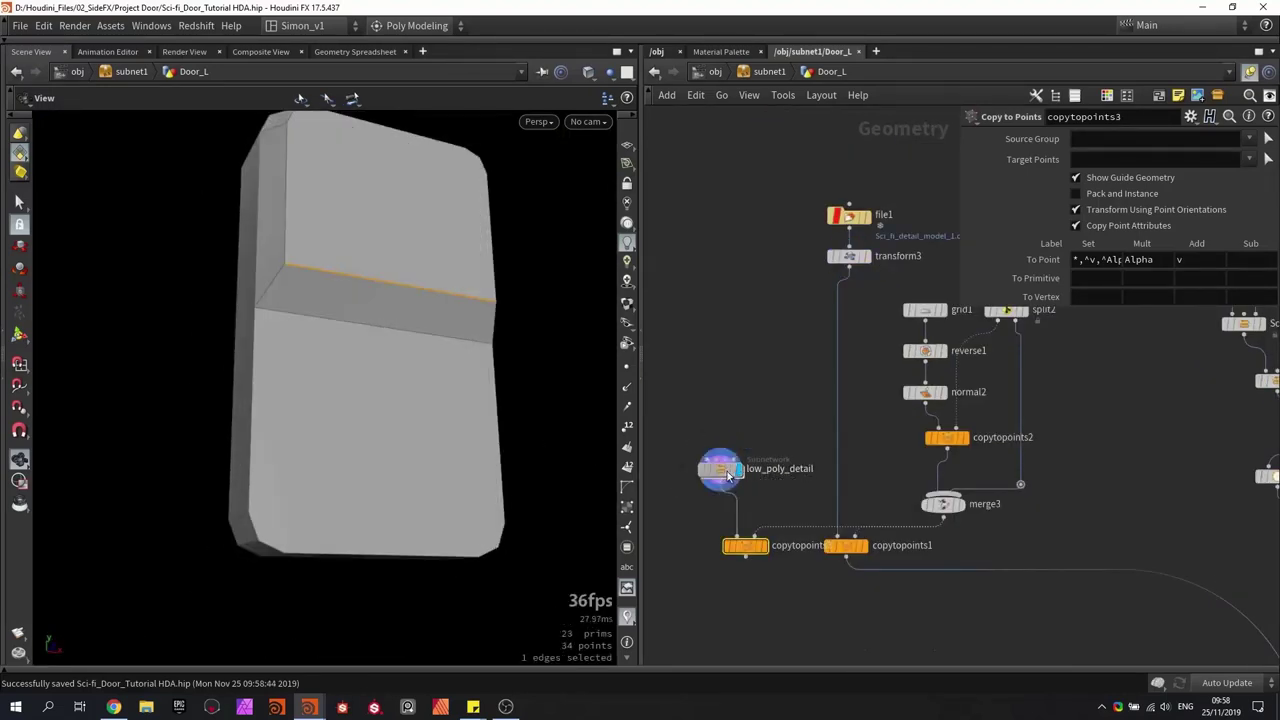
Step: Display low_poly_detail and copytopoints3 in turn, and examine the detail block and its copies
left_click(722, 470)
left_click_drag(214, 191, 430, 345)
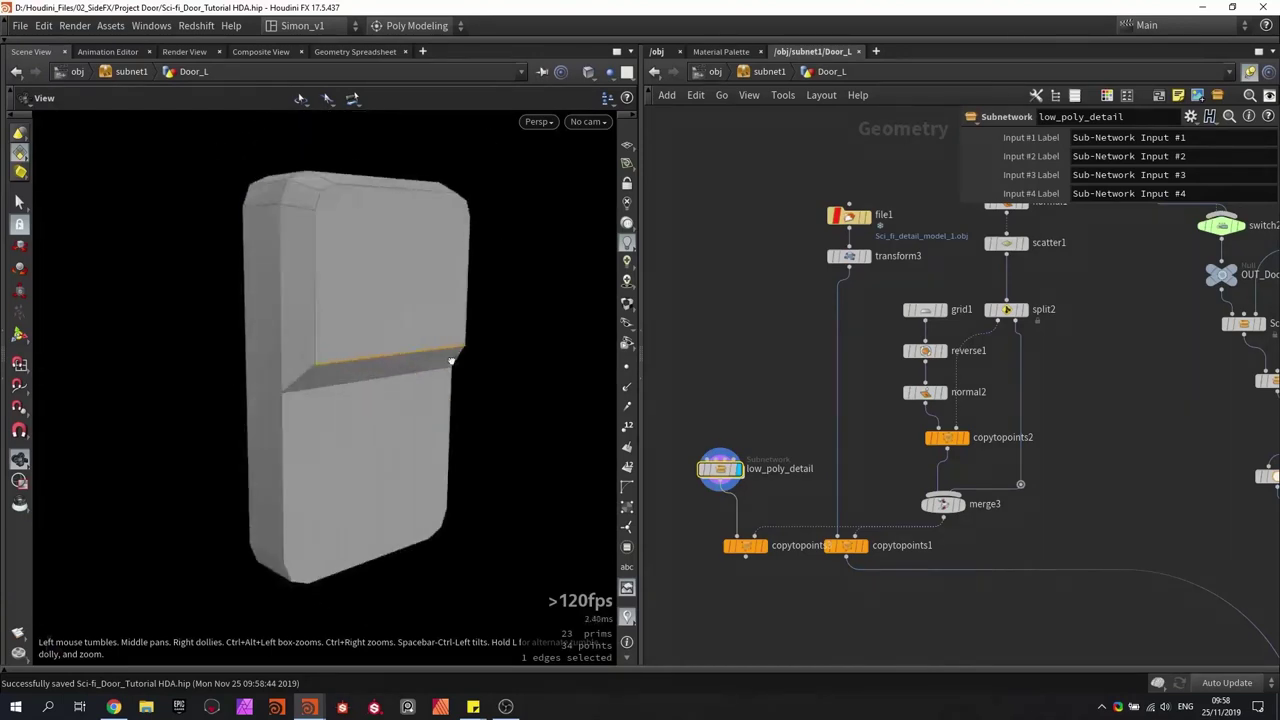
scroll(728, 535, "up", 3)
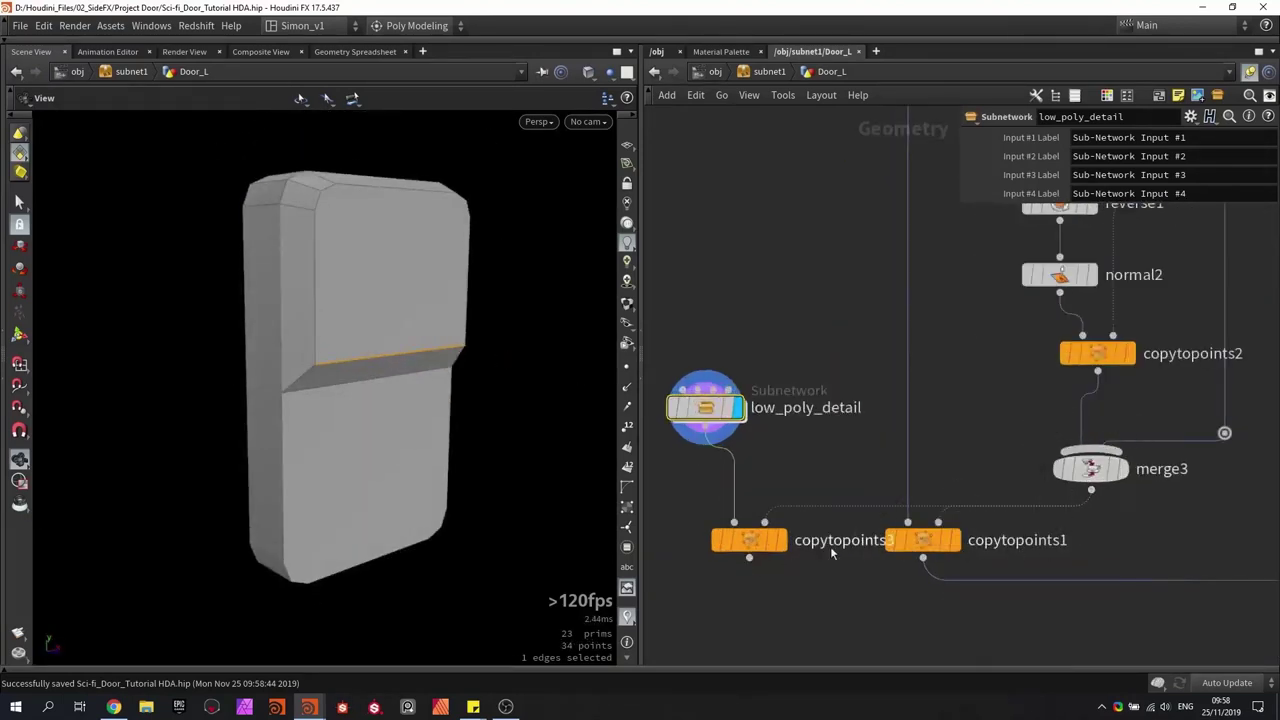
left_click(781, 540)
left_click(749, 540)
key("g")
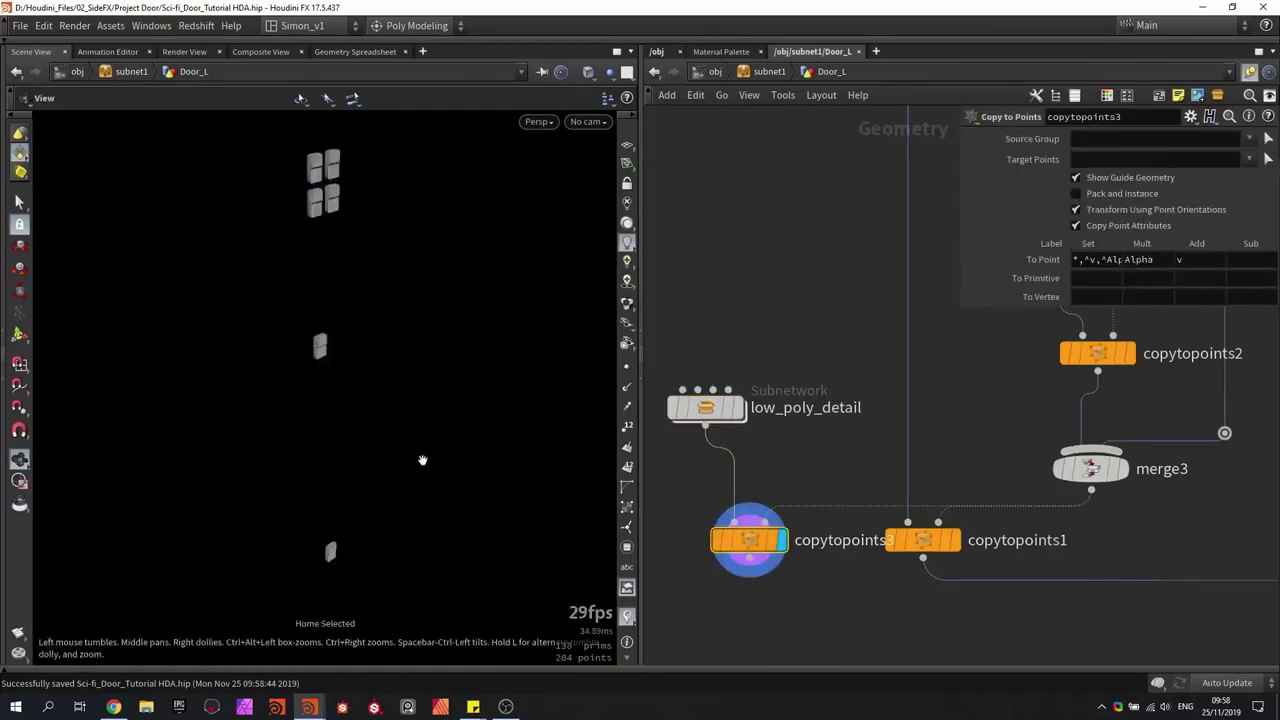
left_click_drag(443, 435, 361, 346)
scroll(348, 243, "up", 3)
middle_click_drag(341, 283, 389, 443)
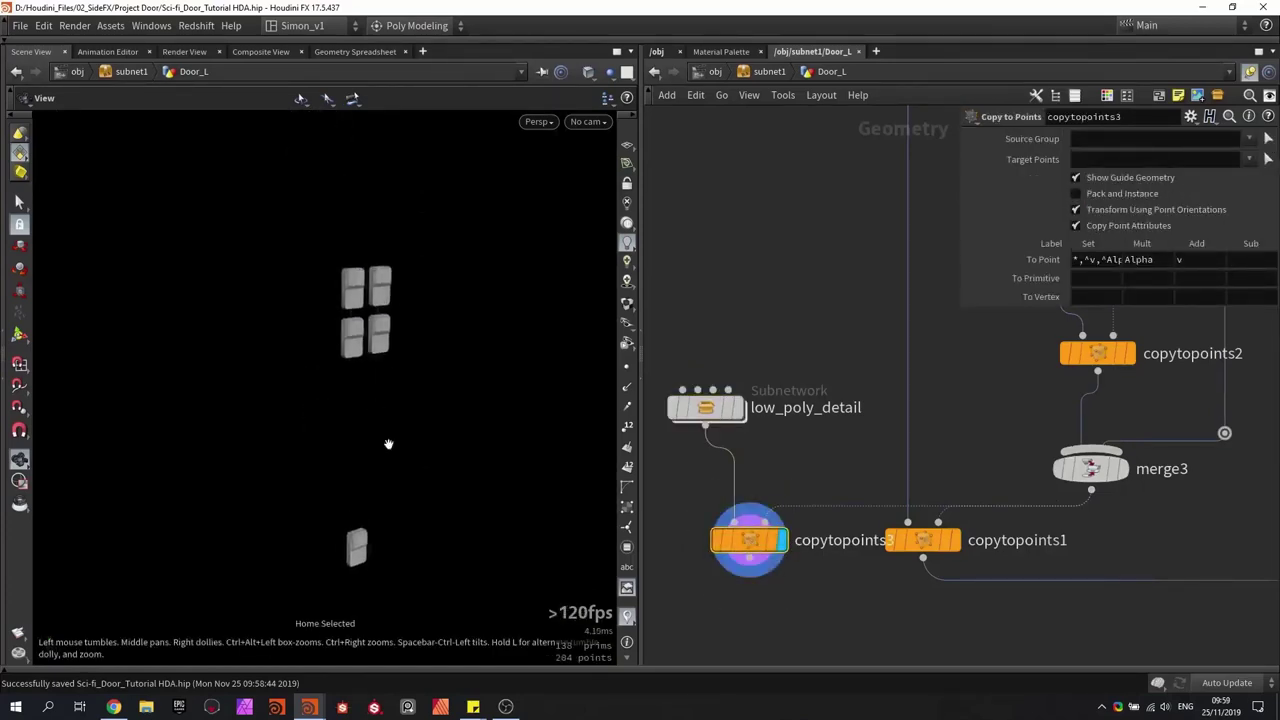
left_click_drag(403, 310, 336, 282)
scroll(336, 282, "up", 5)
mouse_move(384, 393)
left_mouse_down()
mouse_move(468, 376)
mouse_move(388, 391)
left_mouse_up()
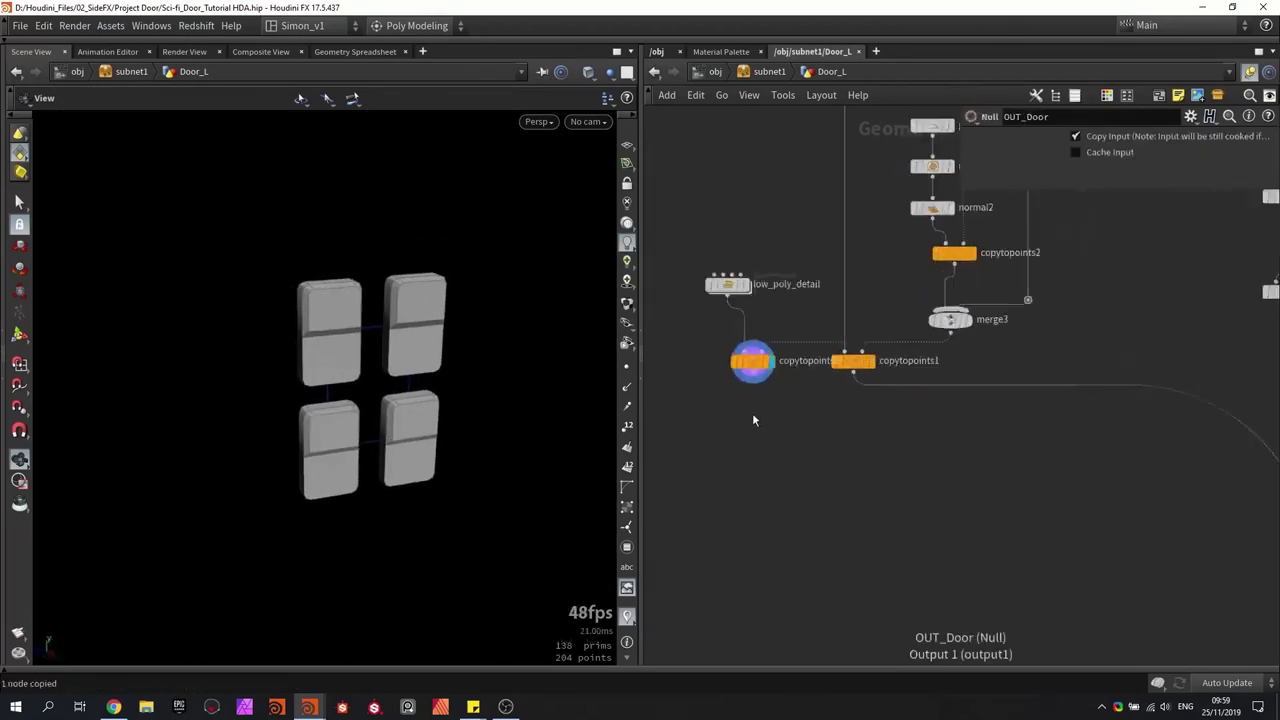
Step: Paste a copy of the OUT_Door null below copytopoints3, connect it, rename it OUT_Door_details and save the scene
scroll(752, 415, "up", 2)
key("ctrl+v")
scroll(752, 361, "up", 3)
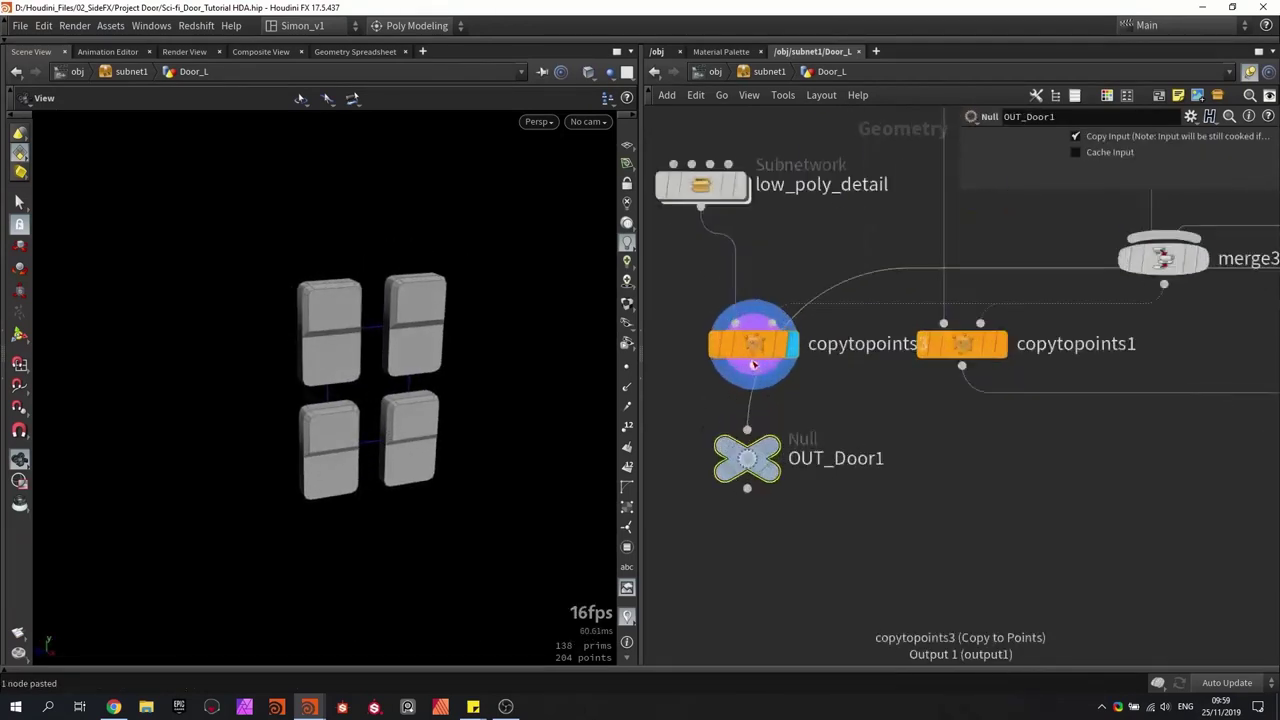
left_click_drag(754, 366, 755, 460)
left_click(897, 459)
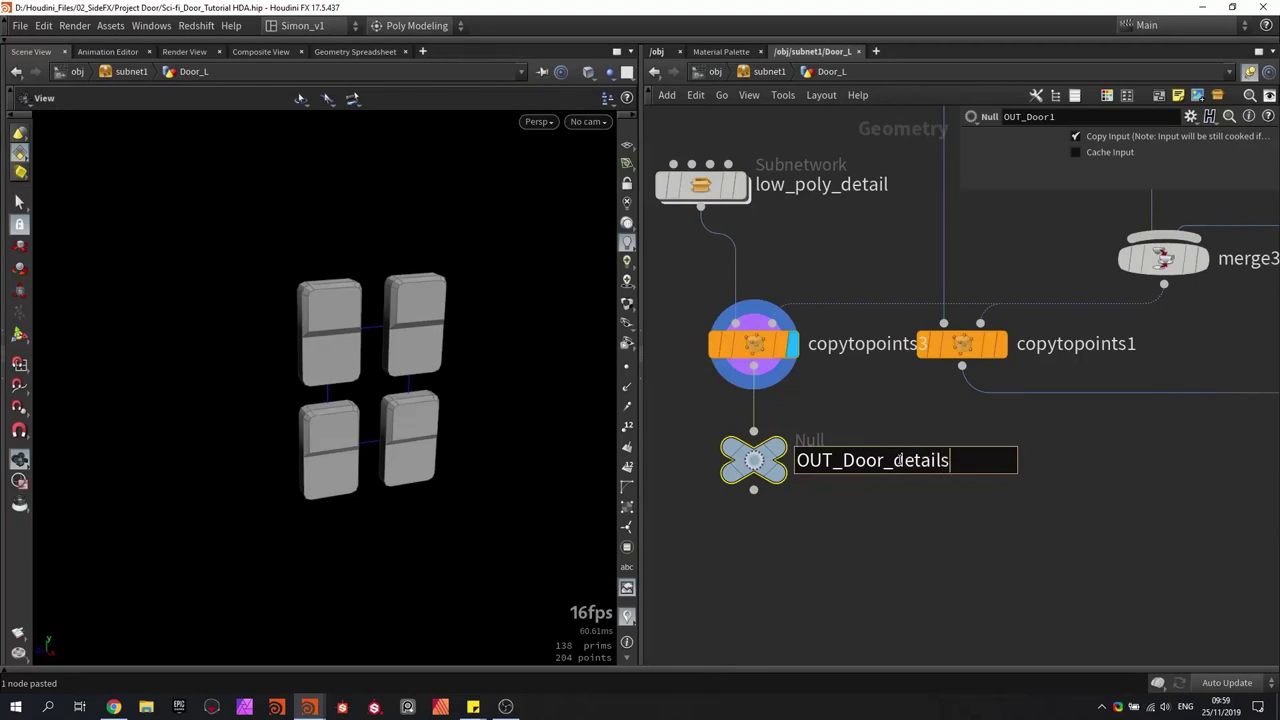
key("Return")
key("ctrl+s")
Step: Display polybevel14 and examine the shape of the top frame piece
scroll(1051, 535, "down", 5)
middle_click_drag(1082, 534, 749, 509)
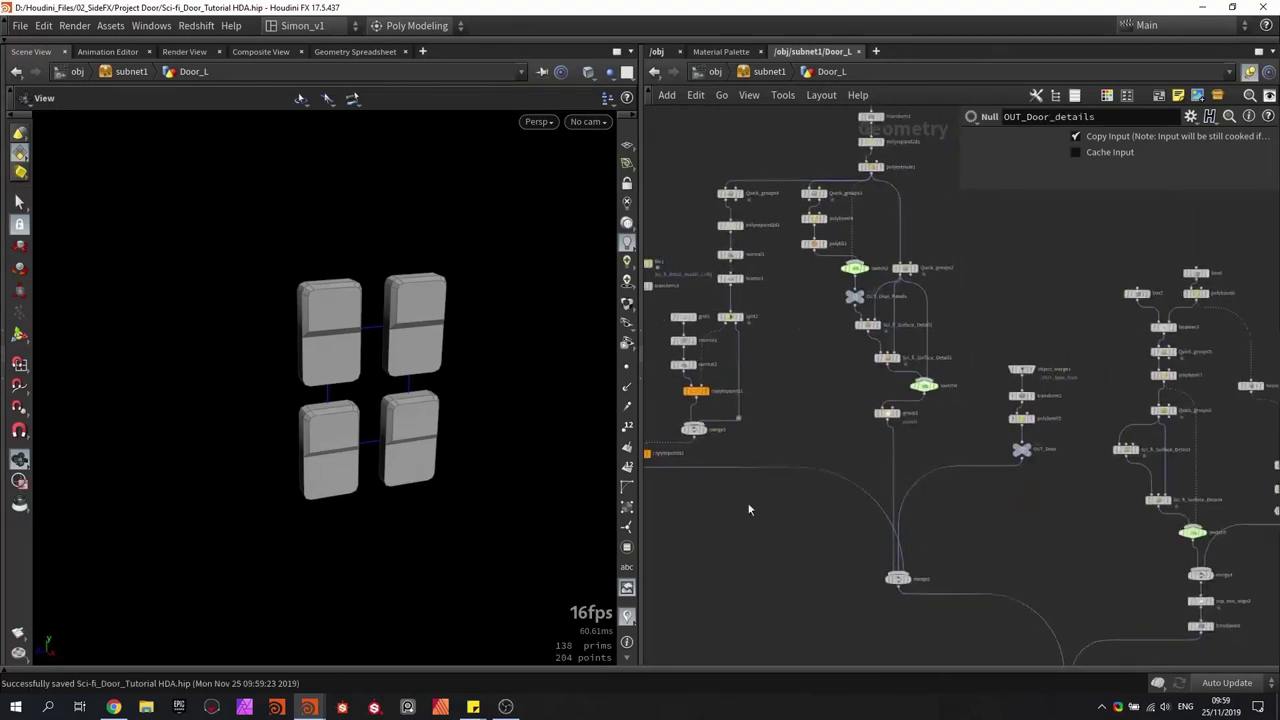
middle_click_drag(1075, 505, 809, 503)
middle_click_drag(1180, 430, 937, 357)
scroll(937, 355, "up", 5)
left_click(874, 419)
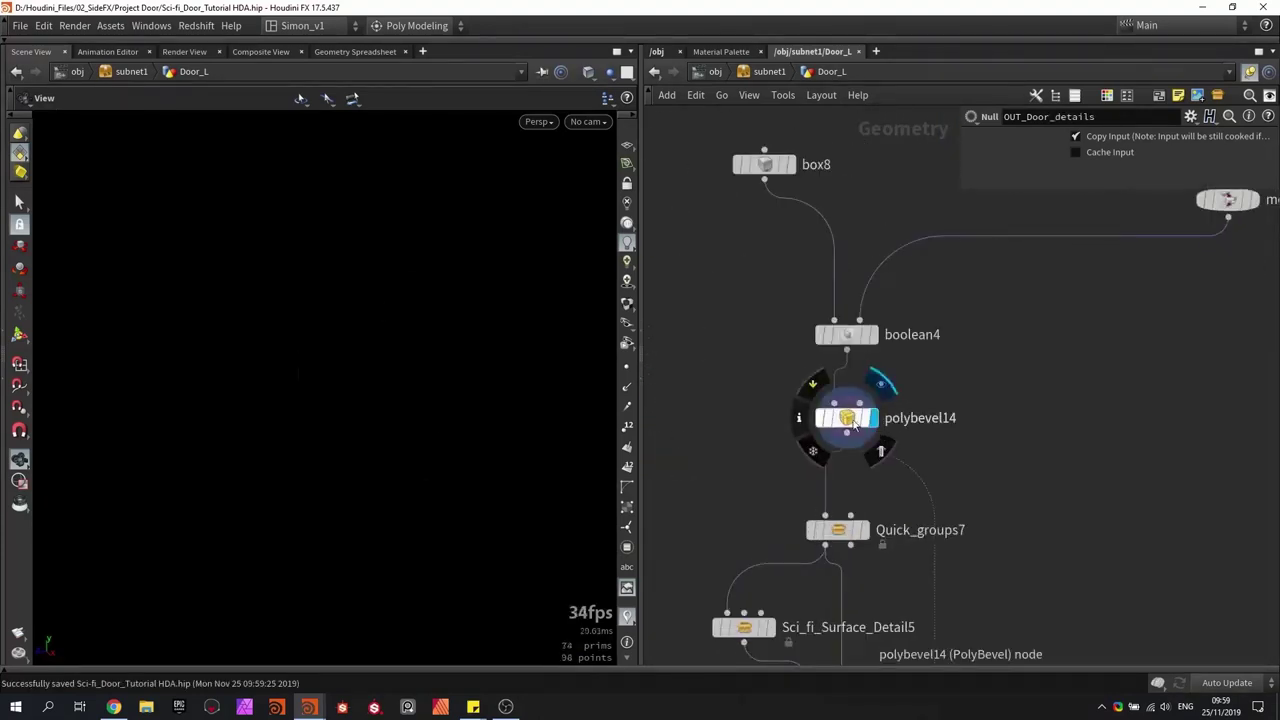
left_click(852, 425)
key("g")
left_click_drag(258, 426, 253, 398)
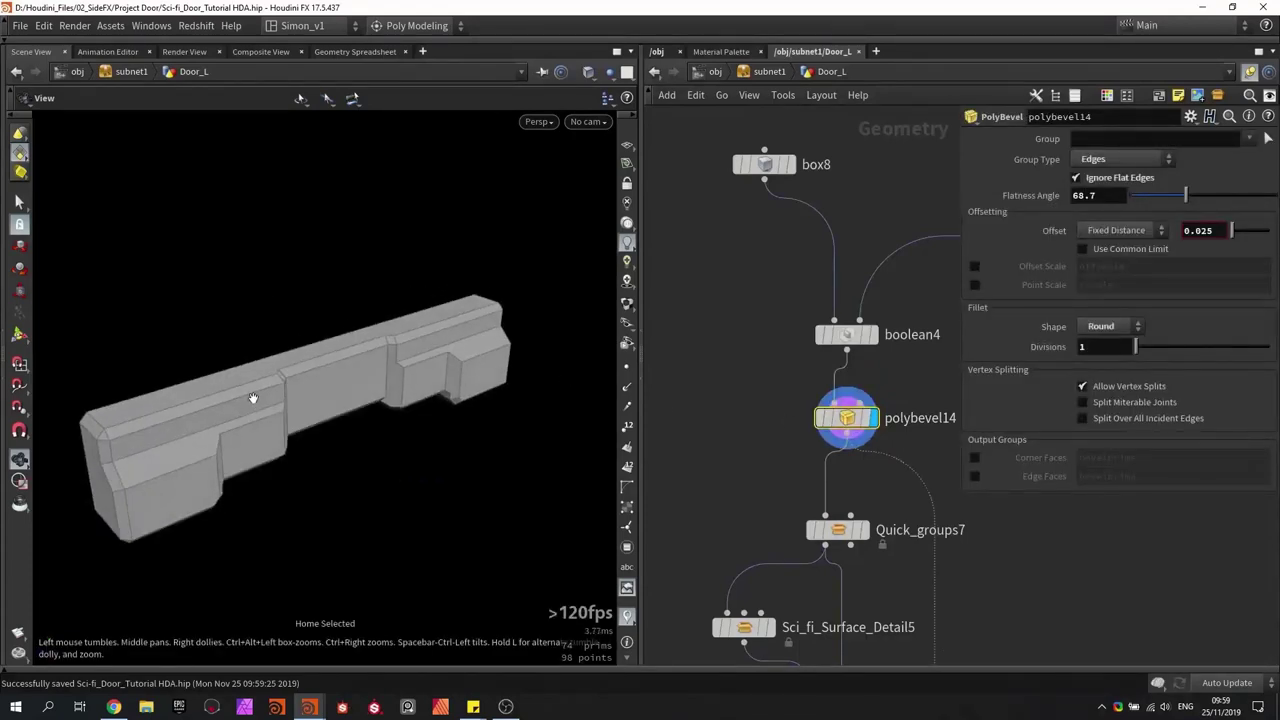
Step: Insert a pasted copy of the output null between polybevel14 and Quick_groups7, and rename it OUT_Frame_Top
scroll(774, 397, "down", 3)
scroll(784, 394, "up", 3)
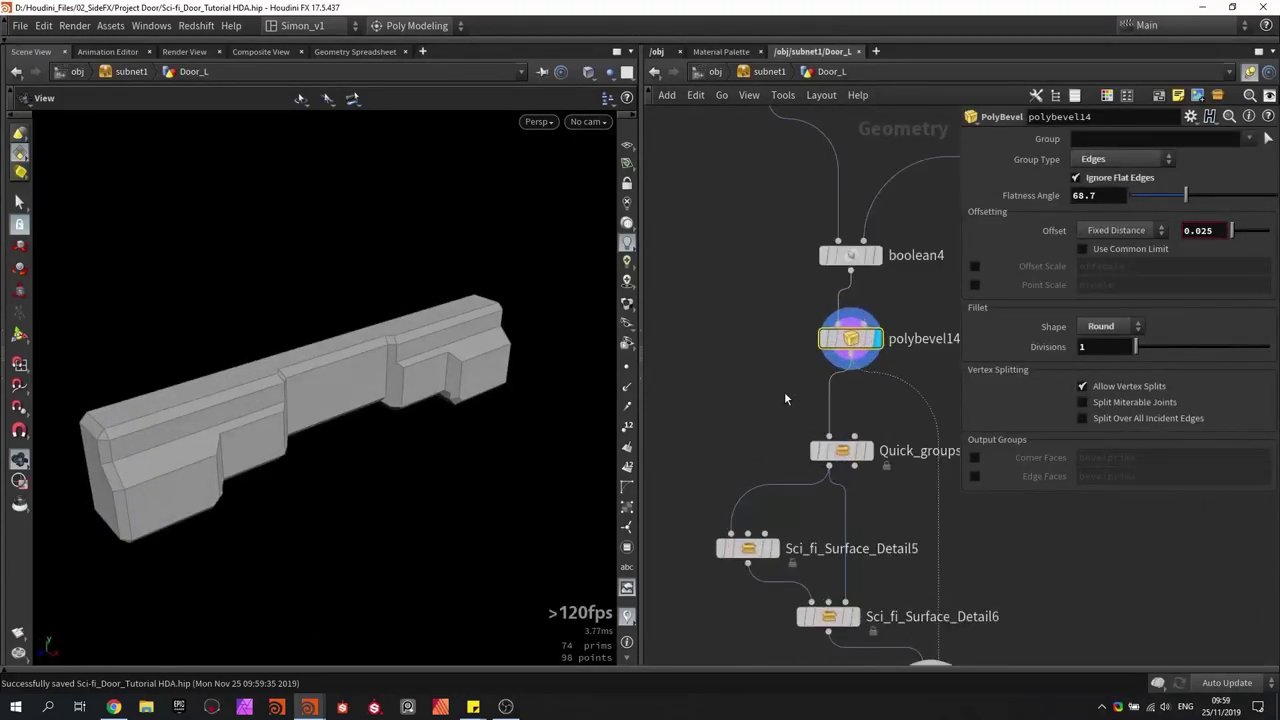
key("ctrl+v")
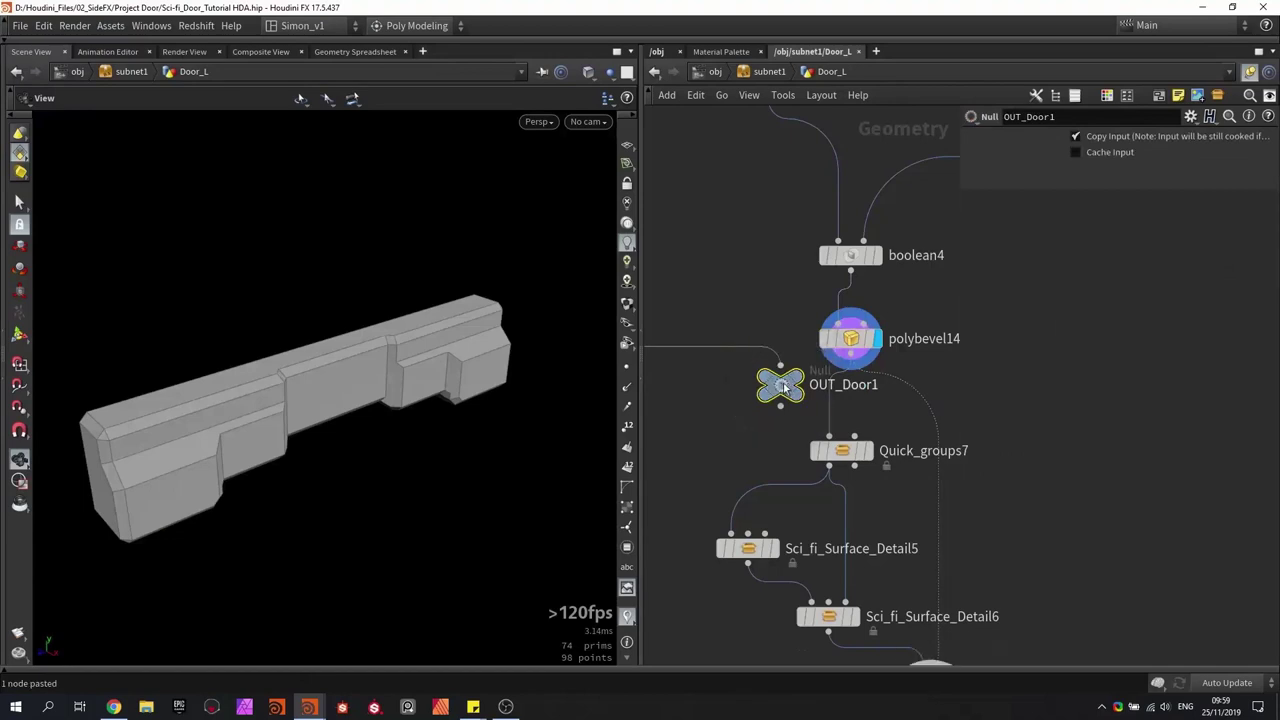
left_click_drag(779, 382, 829, 395)
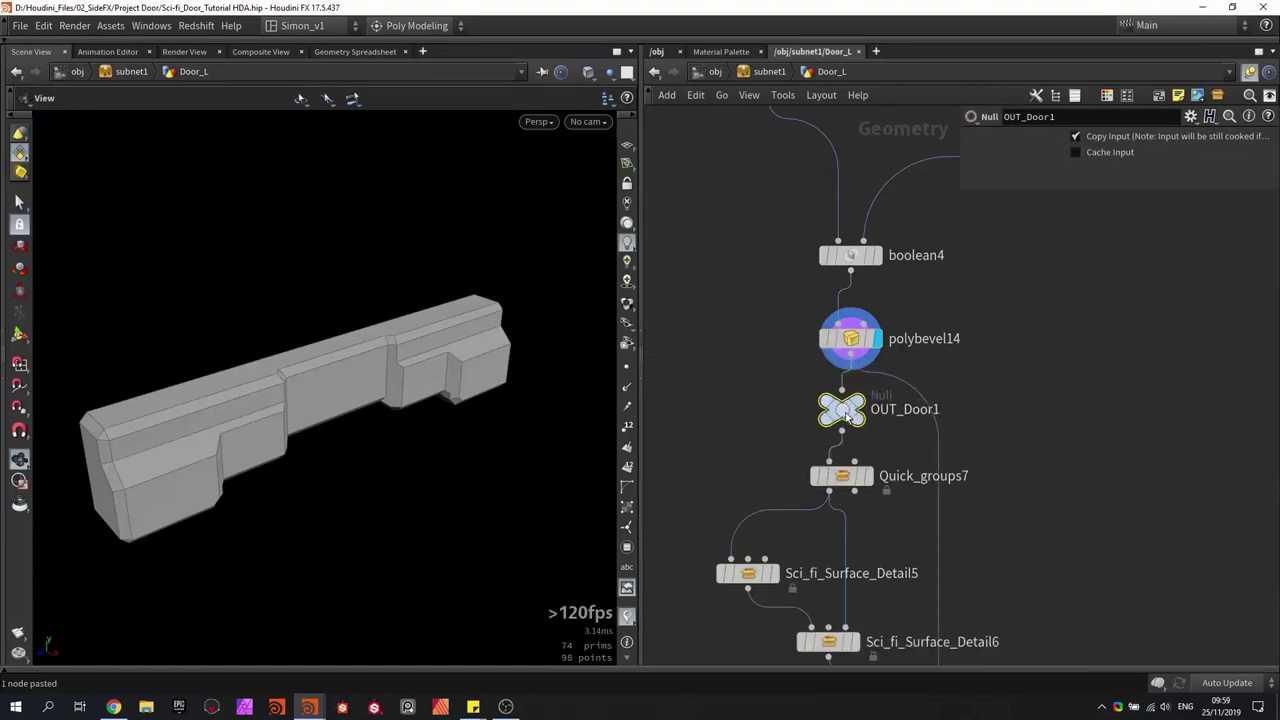
double_click(905, 410)
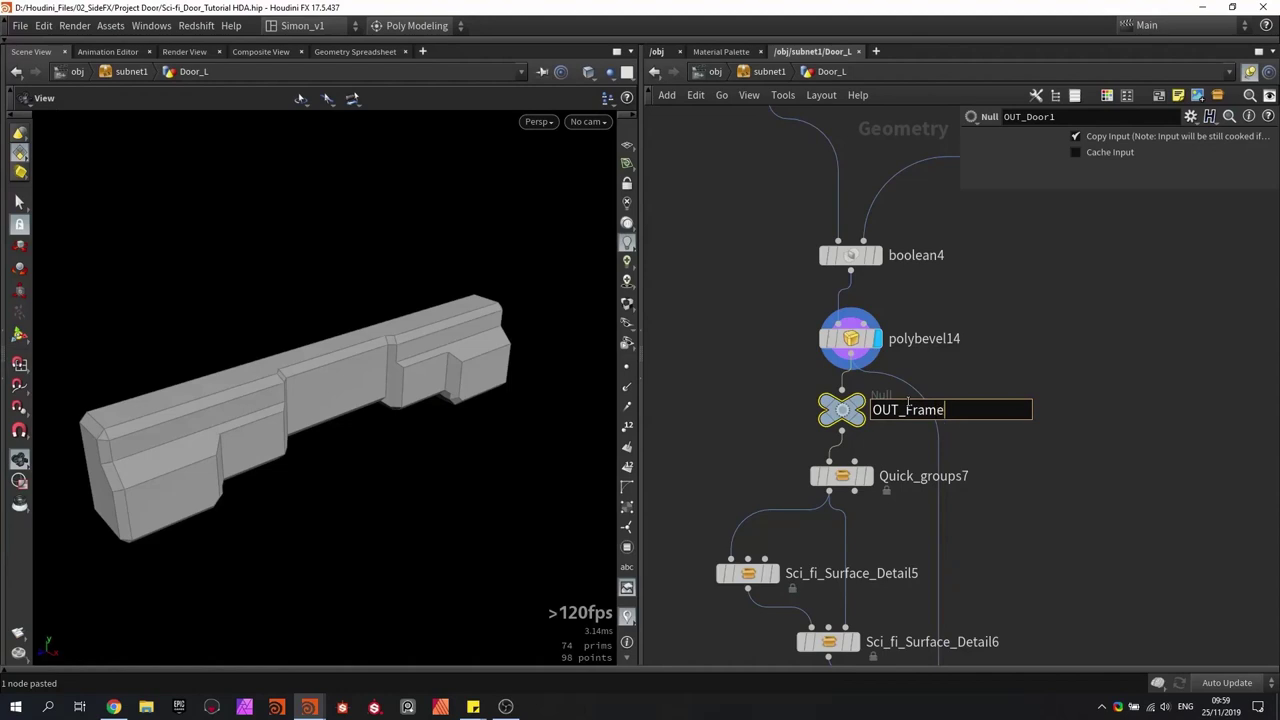
key("Return")
Step: Display polybevel17, insert a pasted null between it and Quick_groups8, name it OUT_Frame_Side and save the scene
scroll(919, 380, "down", 4)
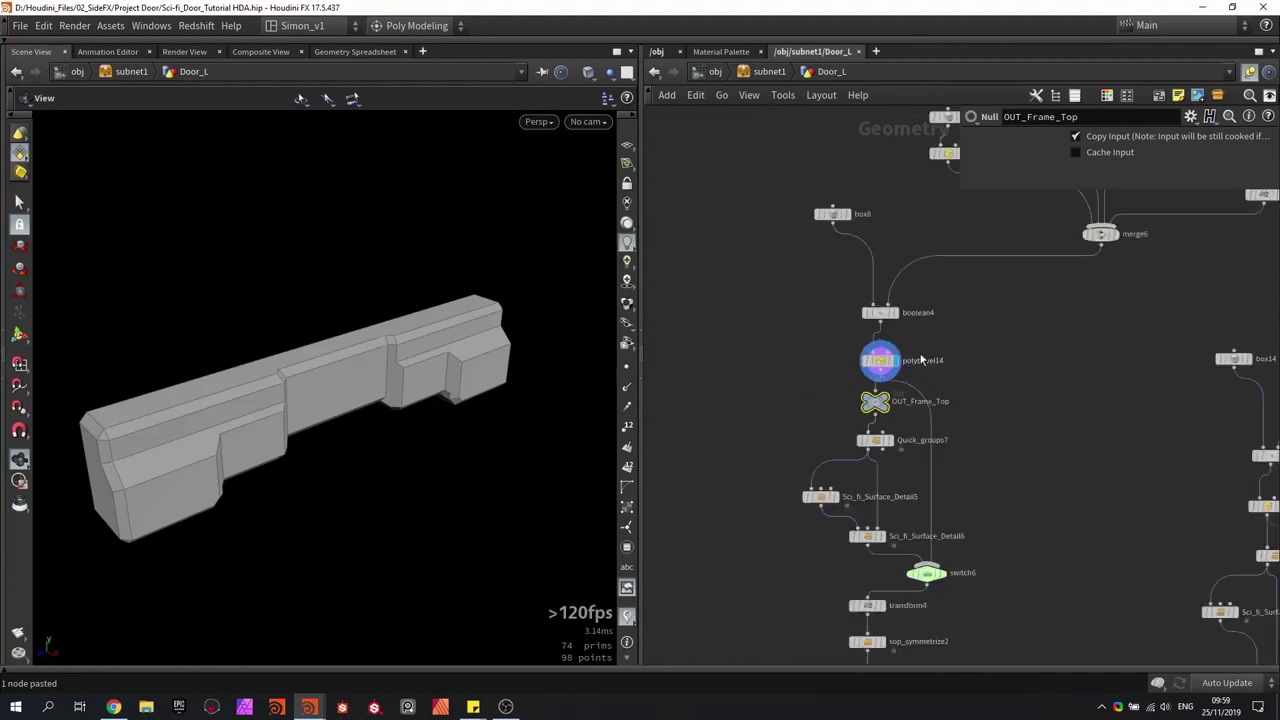
middle_click_drag(988, 341, 795, 328)
middle_click_drag(960, 355, 761, 328)
scroll(886, 490, "up", 4)
left_click(897, 449)
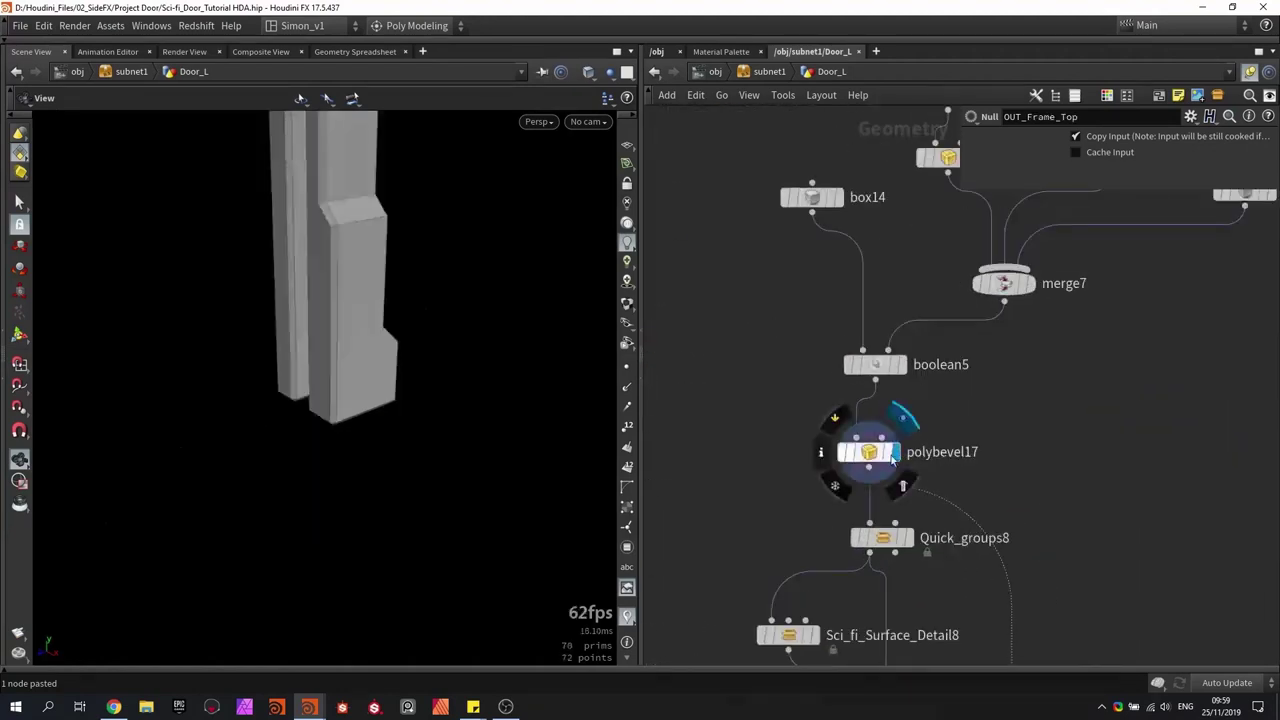
left_click_drag(872, 457, 878, 427)
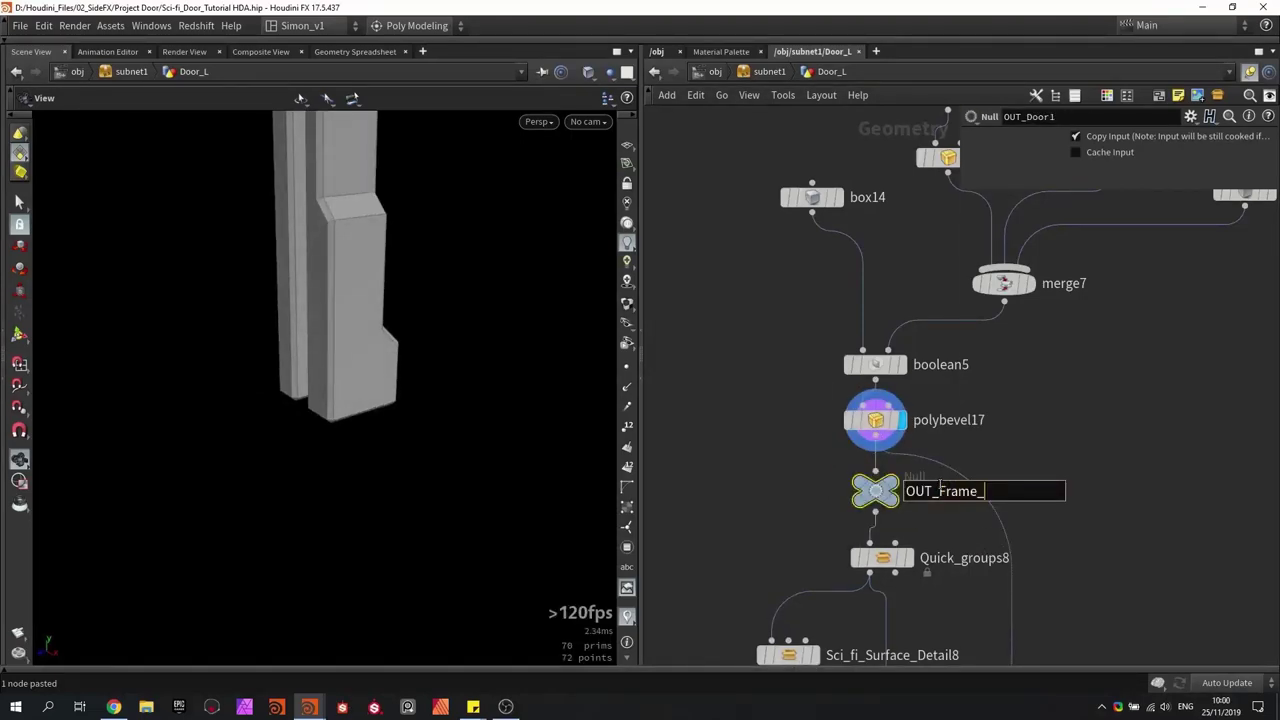
type("de")
key("Return")
key("ctrl+s")
Step: Display attribcreate4 in the lock branch and examine the round door lock geometry
scroll(938, 482, "down", 8)
scroll(857, 426, "up", 4)
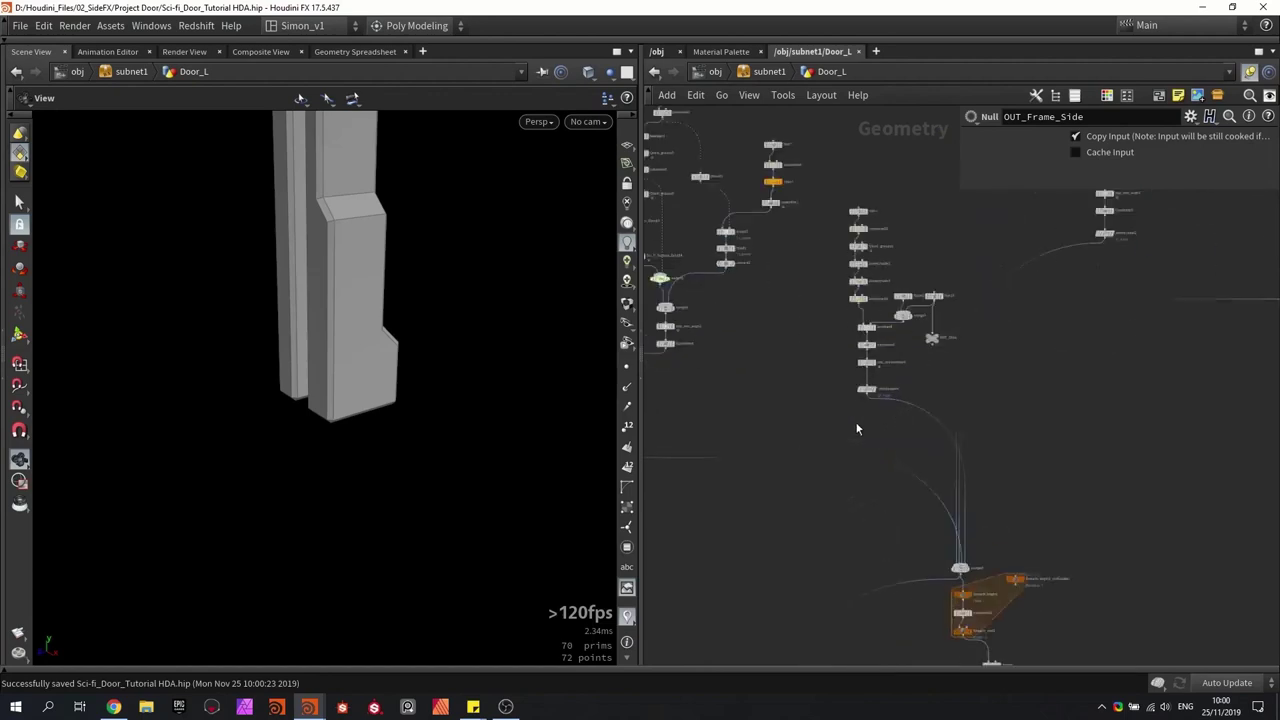
scroll(871, 350, "up", 3)
scroll(850, 340, "up", 1)
left_click(853, 430)
left_click(838, 431)
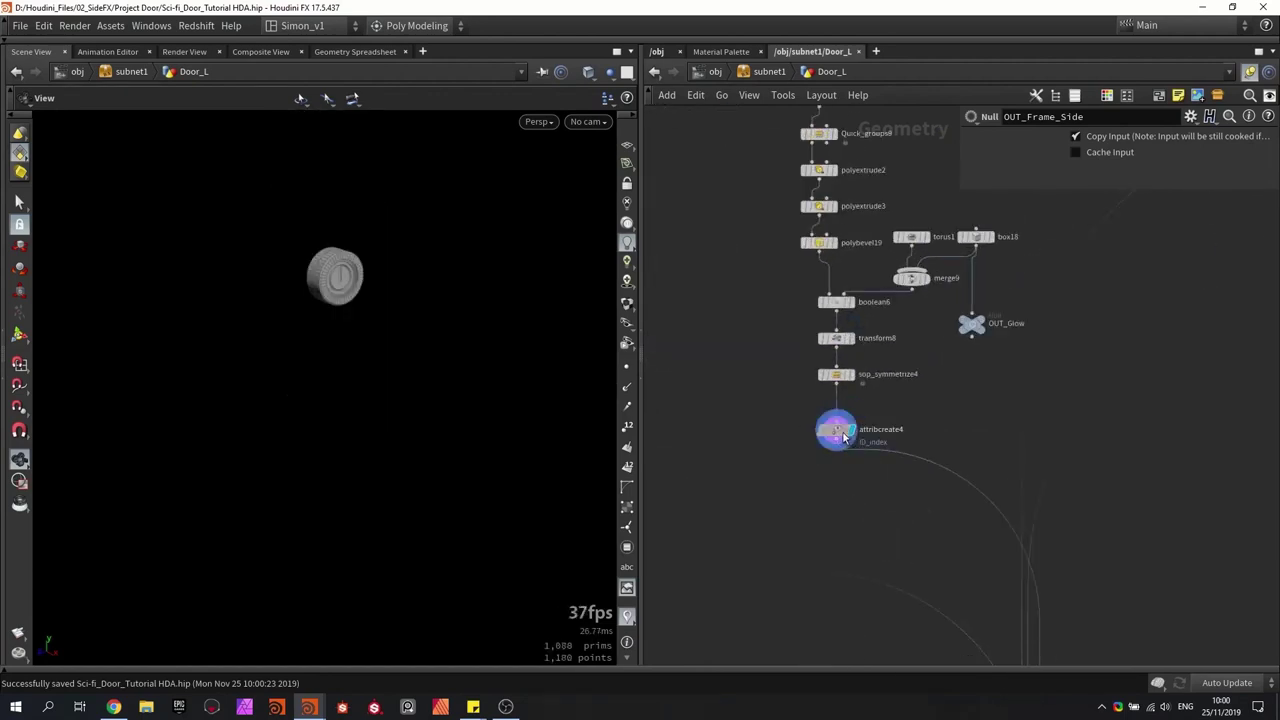
key("space+g")
left_click_drag(359, 312, 446, 321)
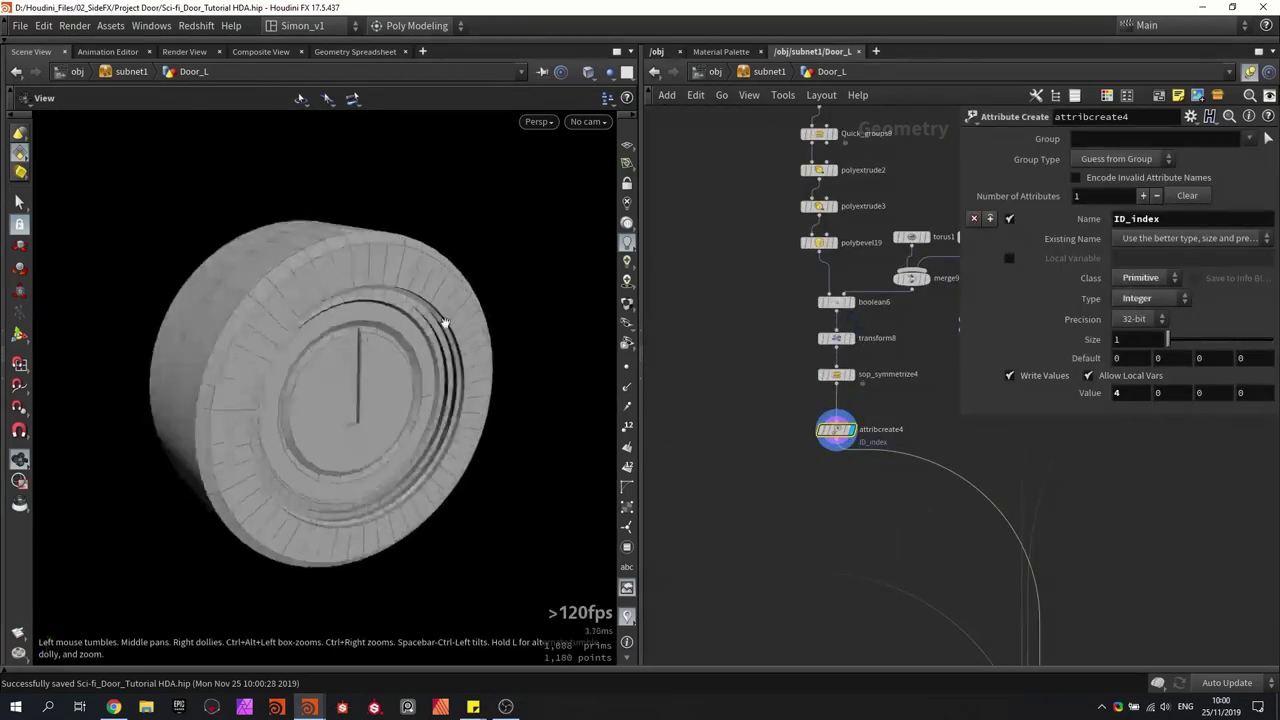
Step: Duplicate the tube1 and polybevel18 nodes together into the empty space beside the door lock chain
middle_click_drag(792, 242, 815, 368)
scroll(815, 368, "down", 1)
scroll(838, 218, "up", 2)
left_click(841, 214)
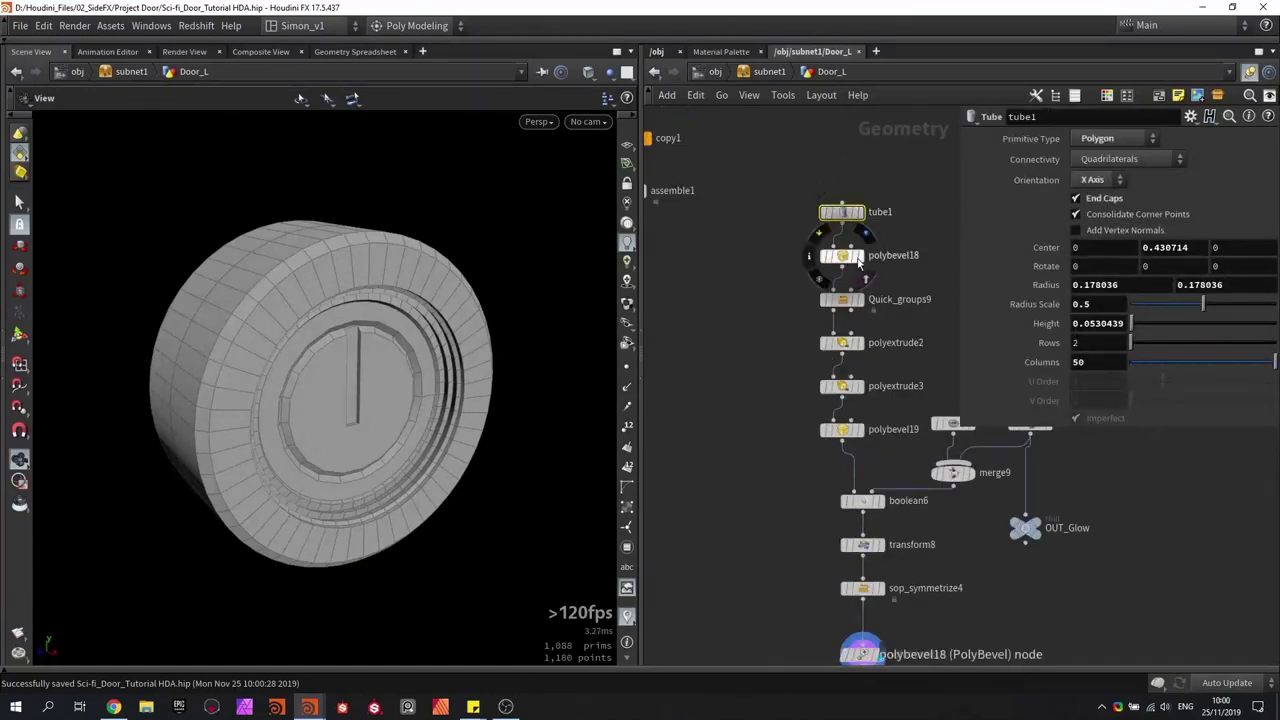
left_click(858, 258, "shift")
left_click_drag(845, 255, 755, 466, "alt")
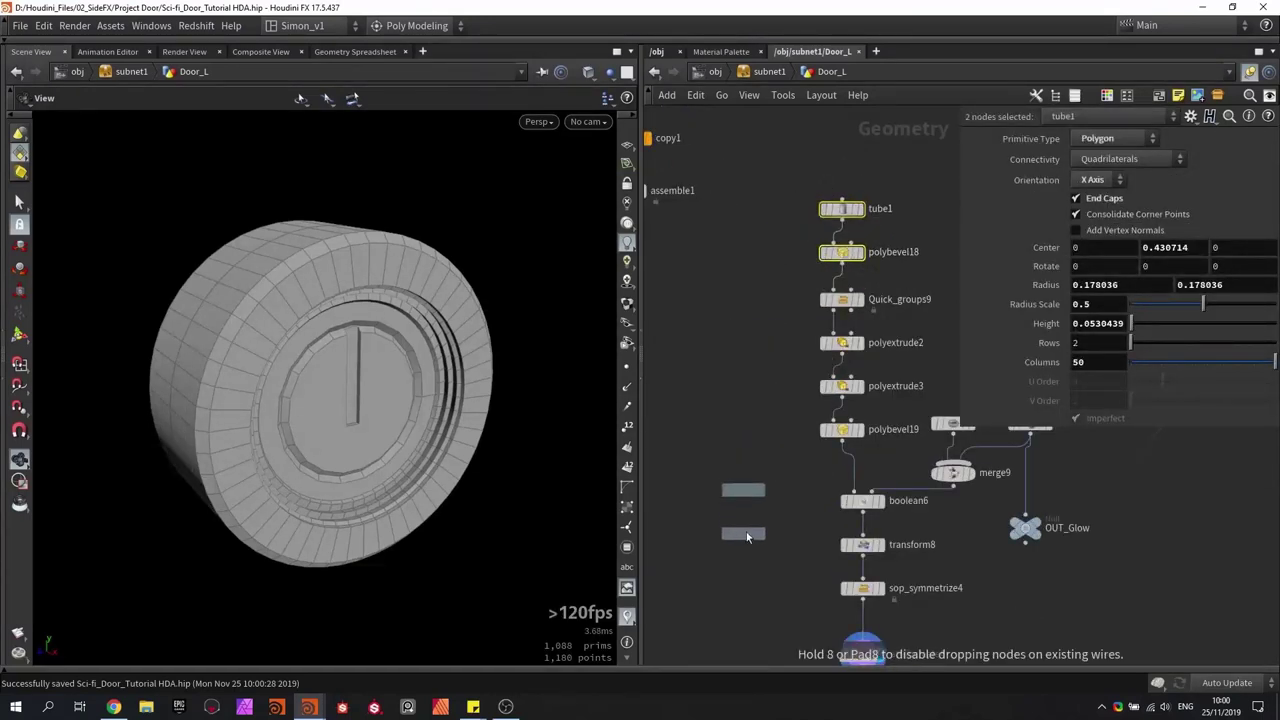
left_click_drag(747, 537, 747, 537, "alt")
Step: Move tube2 along X to a center of about 0.0136, displaying polybevel20 with attribcreate4 templated for reference
middle_click_drag(804, 470, 850, 337)
scroll(819, 422, "up", 3)
left_click(773, 390)
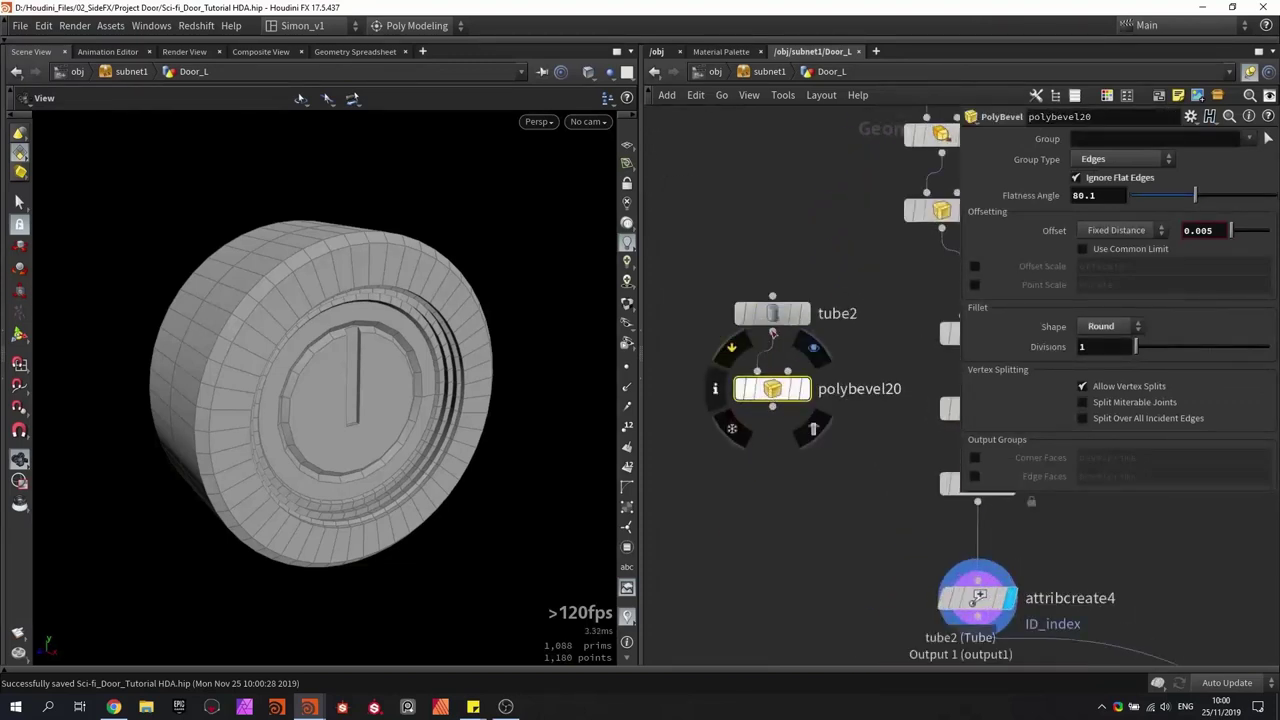
left_click(773, 314)
key("Return")
left_click_drag(404, 422, 435, 429)
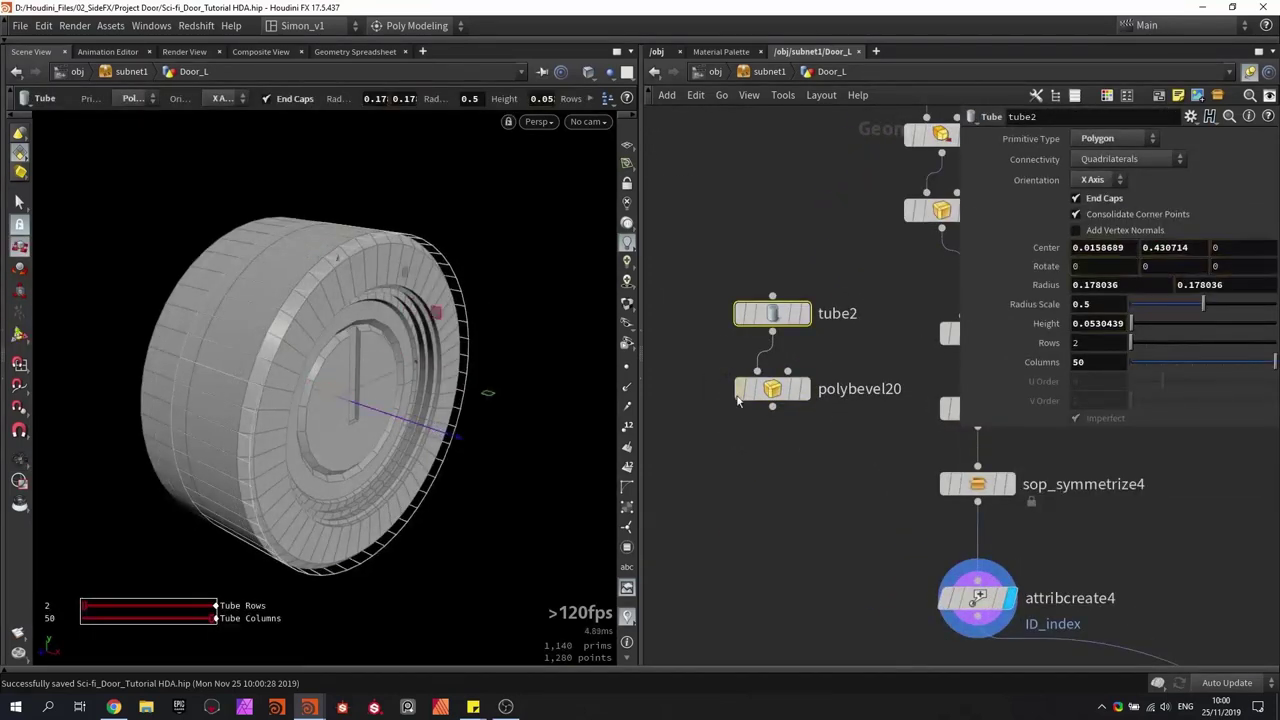
left_click(804, 392)
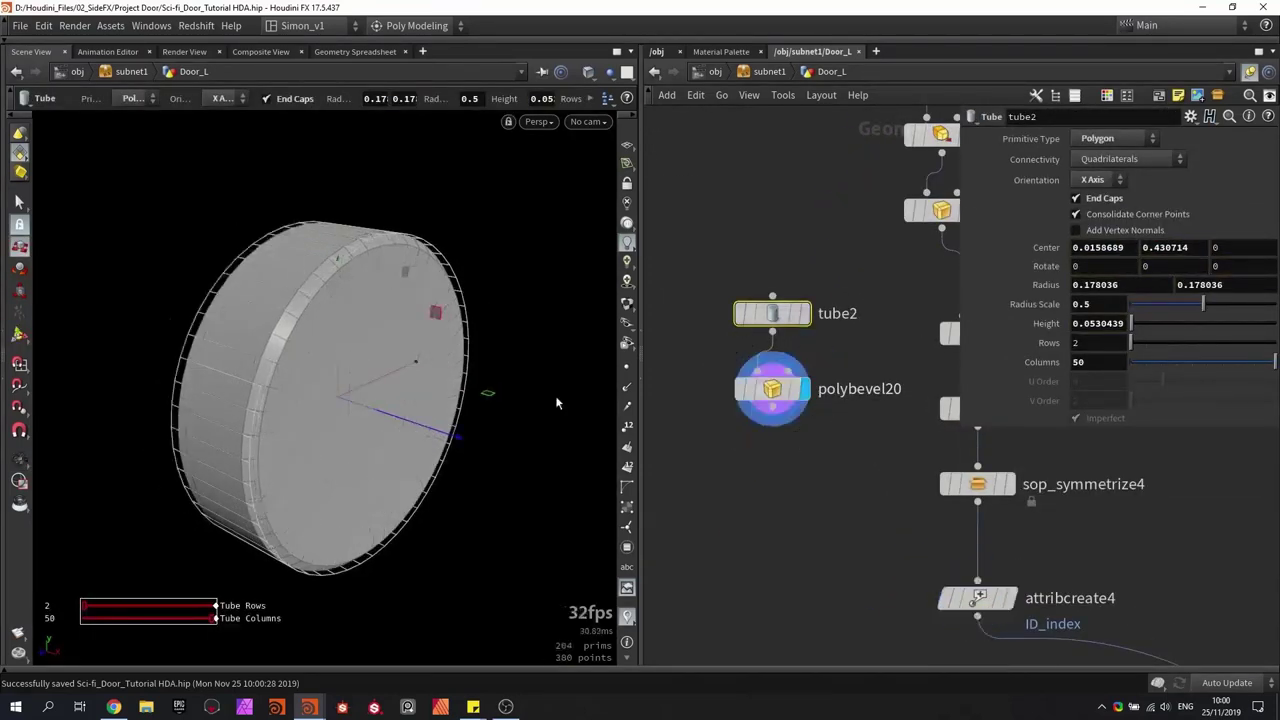
left_click(1000, 598)
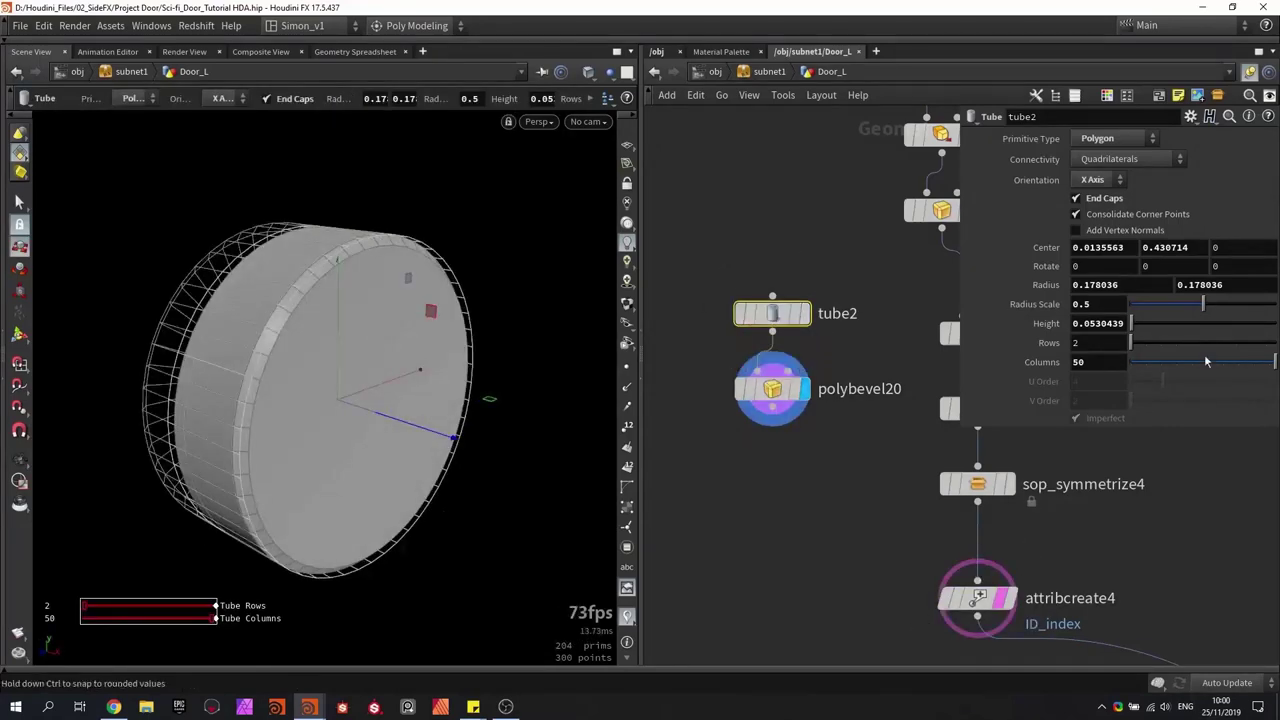
Step: Reduce tube2 to 22 columns
mouse_move(1217, 366)
left_mouse_down()
mouse_move(1145, 366)
mouse_move(1196, 370)
left_mouse_up()
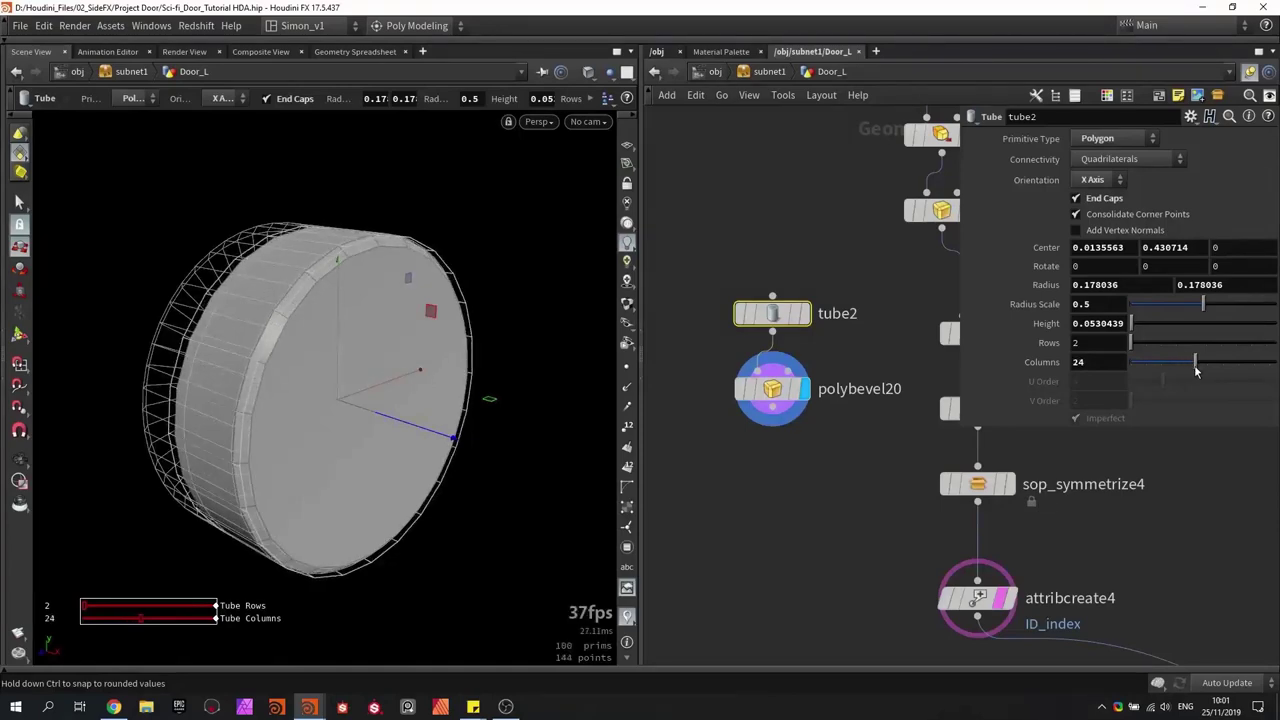
key("Escape")
left_click_drag(594, 349, 448, 334)
scroll(448, 334, "up", 2)
double_click(1096, 363)
type("22")
left_click(786, 471)
Step: Duplicate sop_symmetrize4 below polybevel20, connect and display the copy, and enable Dissolve flat edges on it
scroll(800, 430, "down", 3)
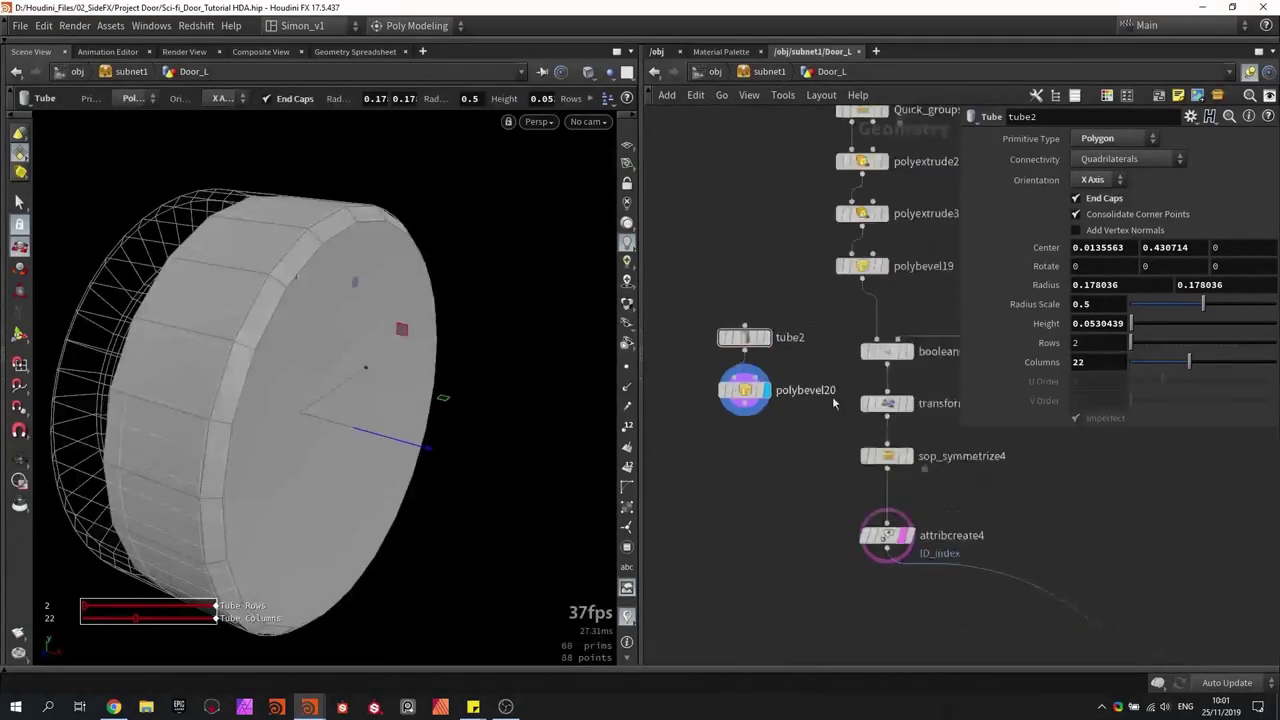
scroll(893, 445, "up", 2)
left_click_drag(886, 461, 703, 439, "alt")
middle_click_drag(738, 388, 803, 388)
left_click_drag(745, 386, 767, 424)
left_click(776, 432)
left_click_drag(292, 290, 311, 294, "alt")
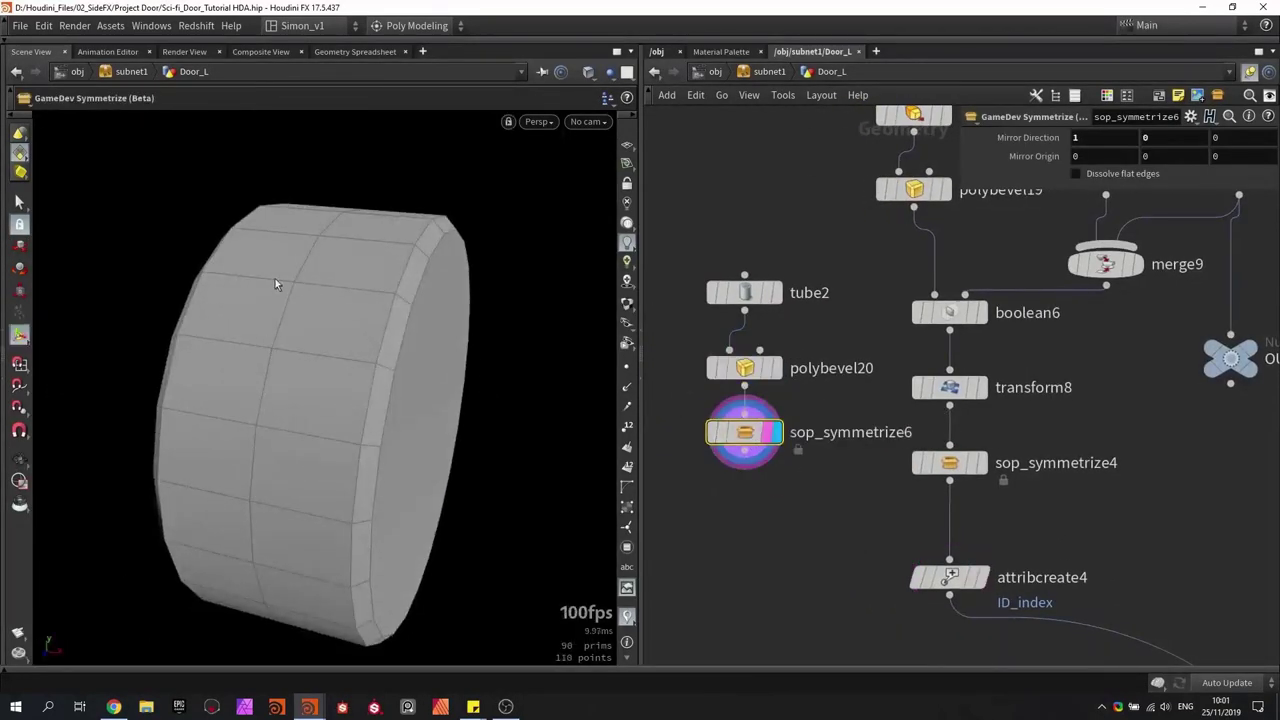
left_click(1098, 172)
left_click_drag(466, 284, 399, 324)
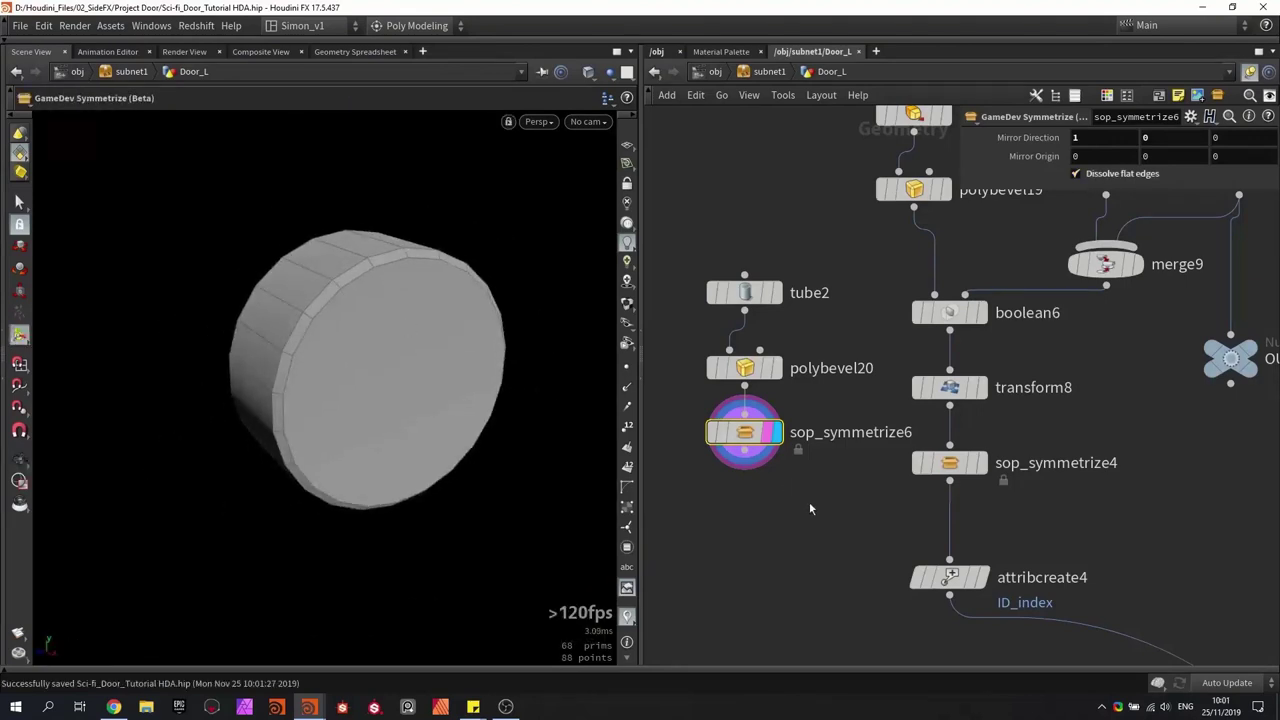
Step: Paste the output null below sop_symmetrize6, connect it, rename it OUT_Door_lock and save the scene
left_click_drag(772, 441, 771, 446)
key("ctrl+v")
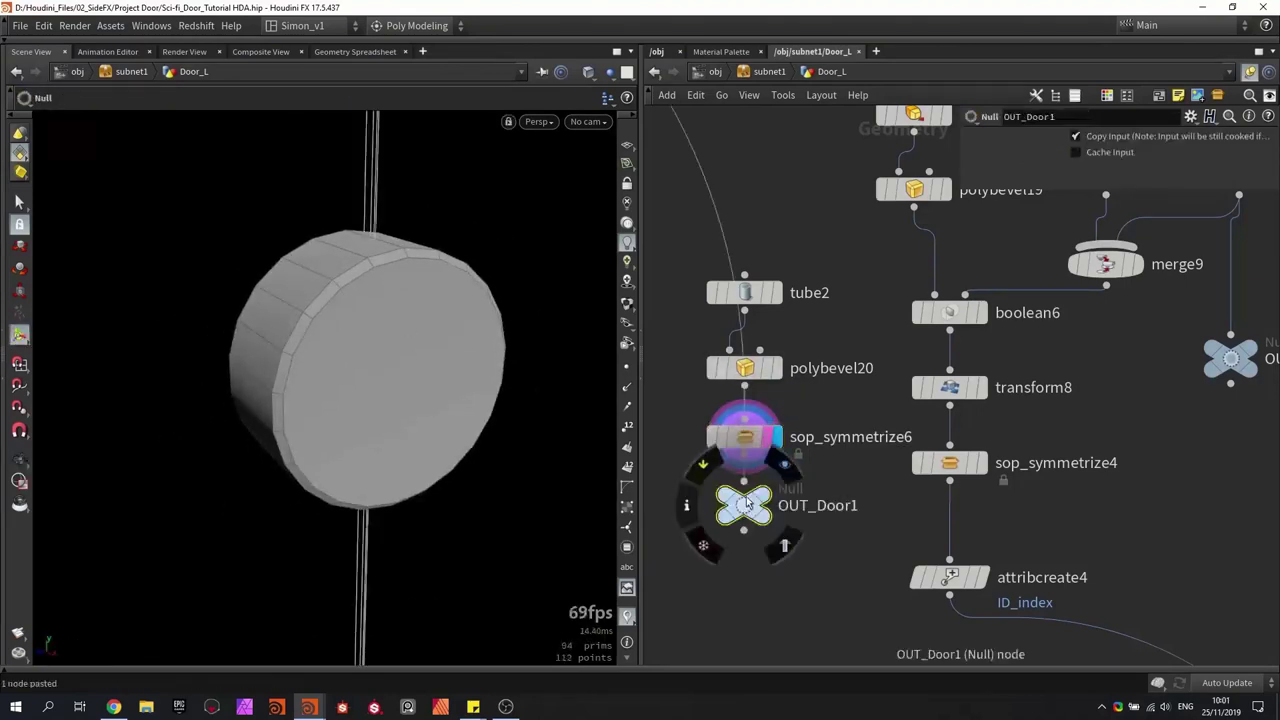
double_click(840, 512)
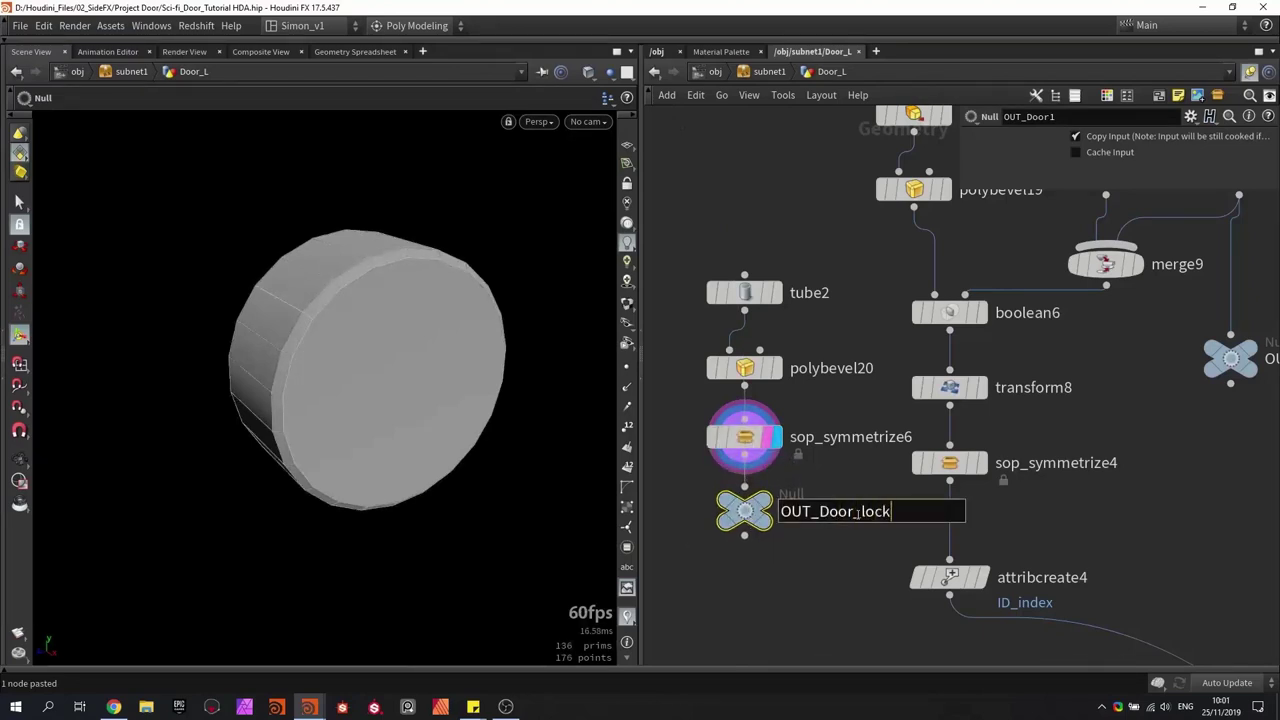
key("Return")
key("ctrl+s")
Step: Add an Object Merge node in an empty area of the network and set its Object 1 to OUT_Door
scroll(858, 512, "down", 6)
middle_click_drag(858, 512, 1018, 414)
left_click_drag(880, 397, 1048, 492)
key("Tab")
type("obj")
key("Return")
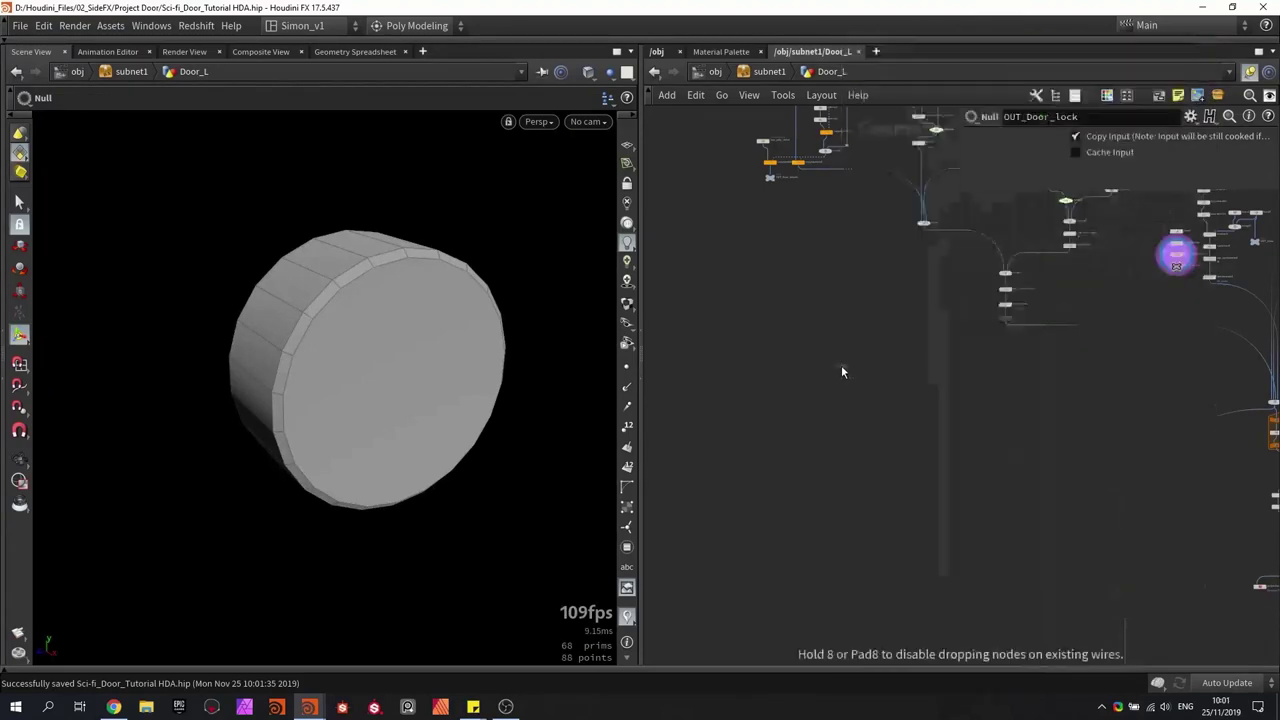
left_click(760, 316)
scroll(762, 316, "up", 3)
left_click_drag(760, 314, 770, 352)
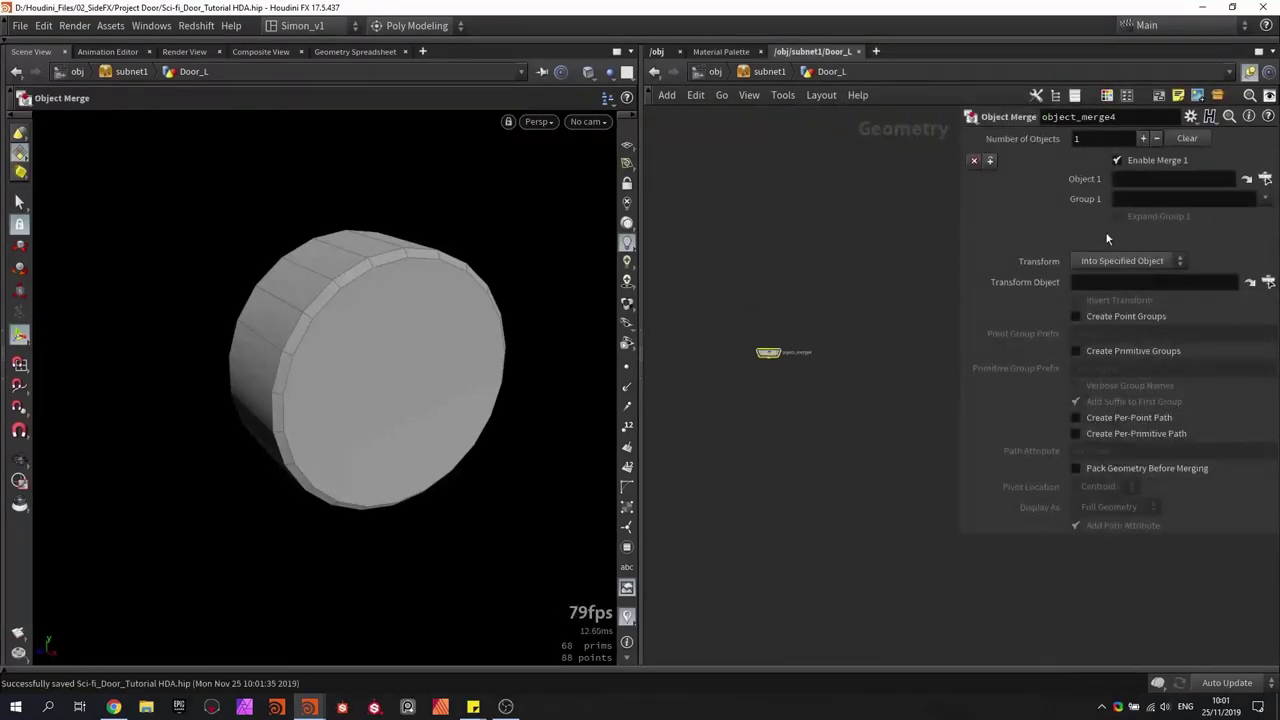
left_click(1263, 180)
scroll(1148, 210, "up", 4)
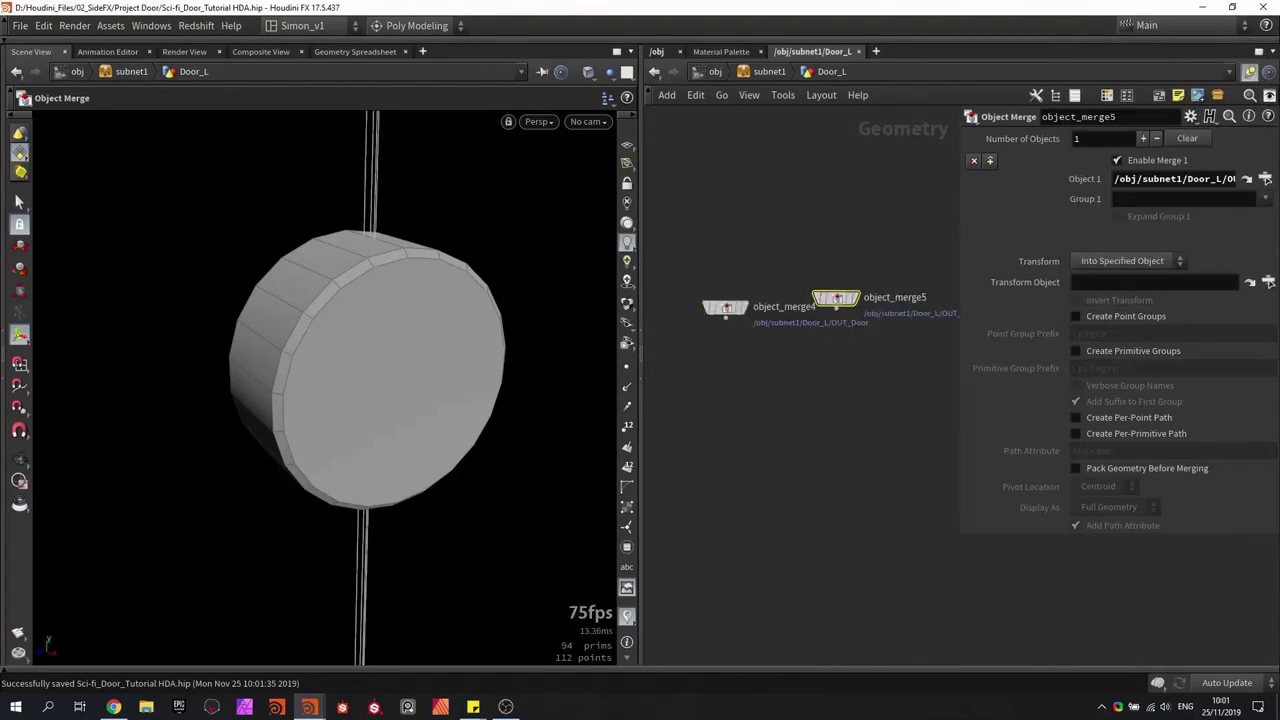
Step: Set the second Object Merge node's Object 1 to OUT_Door_Panels, and point another duplicate beside it to OUT_Door_details
left_click(1263, 180)
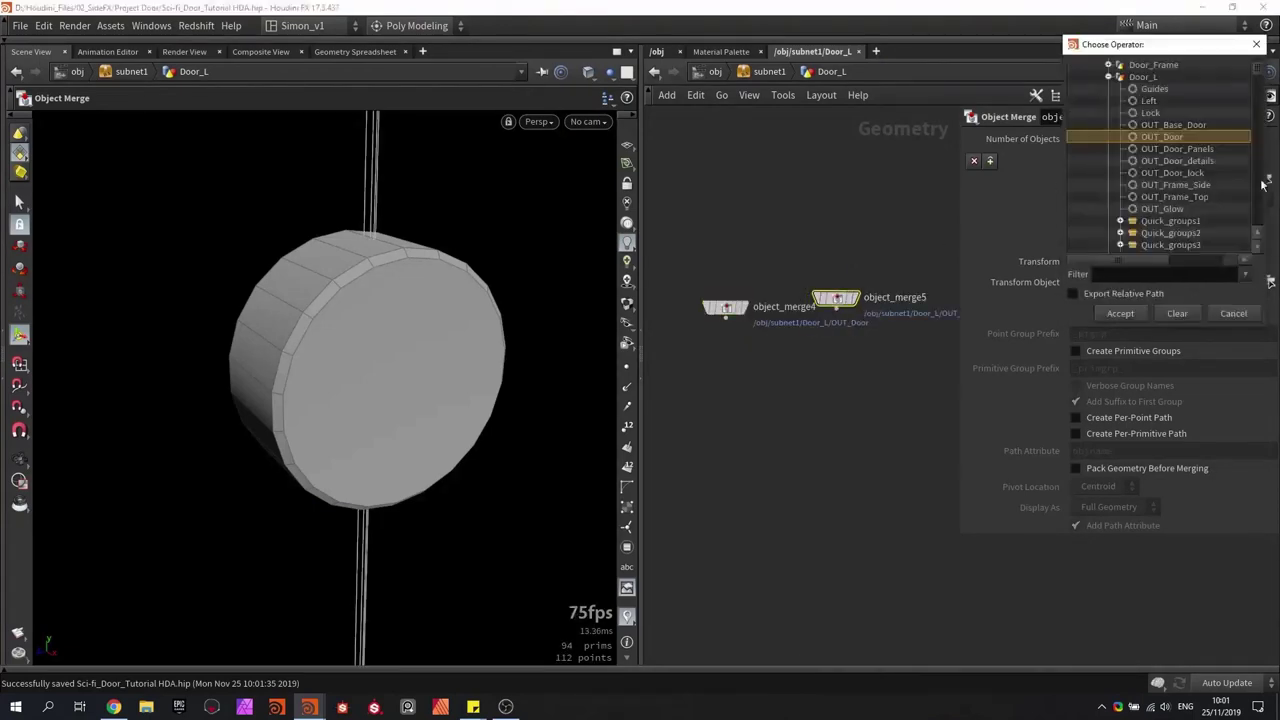
left_click(1192, 149)
left_click(1112, 315)
middle_click_drag(837, 300, 742, 290)
left_click_drag(742, 290, 907, 290, "alt")
left_click(1263, 180)
left_click(1180, 161)
left_click(1128, 314)
Step: Point the next Object Merge copy to OUT_Door_lock, then duplicate it and set the new copy's Object 1 to OUT_Frame_Side
middle_click_drag(907, 290, 820, 262)
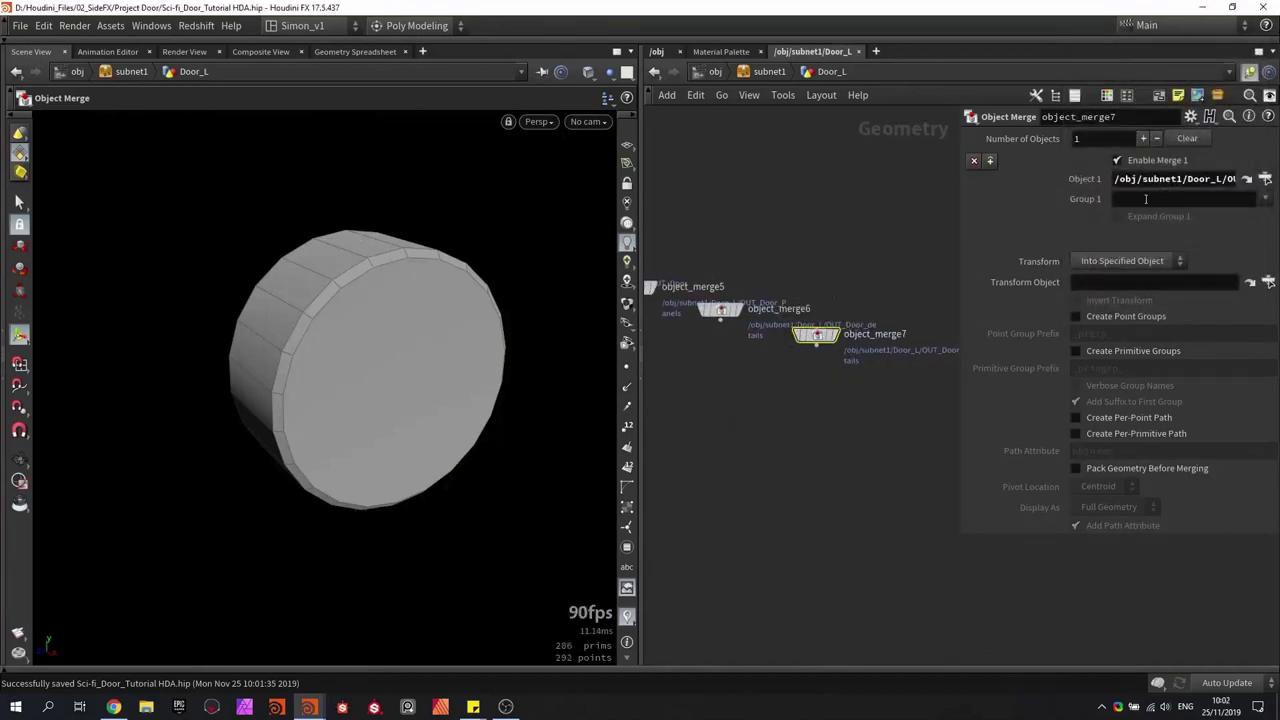
left_click(1264, 179)
left_click(1172, 172)
left_click(1119, 313)
left_click_drag(817, 335, 905, 357, "alt")
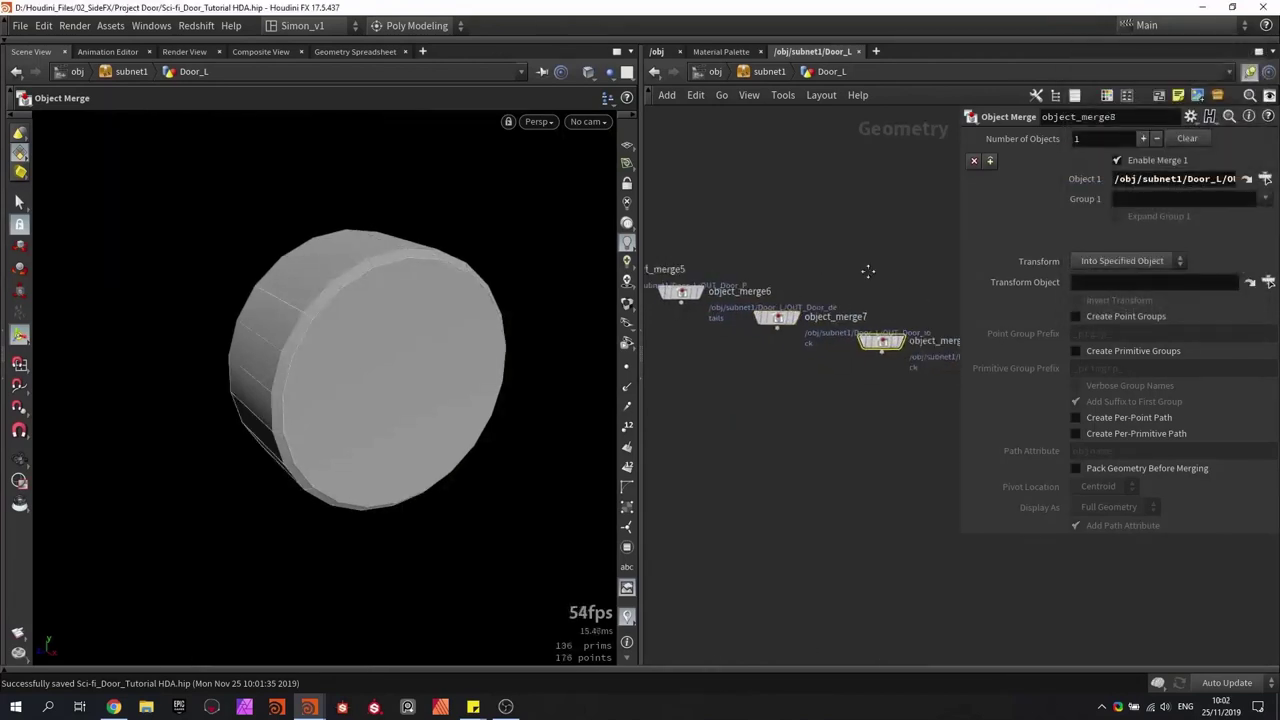
left_click(1267, 182)
left_click(1204, 184)
left_click(1126, 314)
Step: Duplicate the OUT_Frame_Side Object Merge node and set the copy's Object 1 to OUT_Frame_Top
middle_click_drag(850, 286, 800, 251)
left_click_drag(751, 293, 848, 317, "alt")
left_click(1265, 179)
left_click(1198, 197)
left_click(1122, 313)
Step: Connect all six Object Merge nodes to a new Merge node, display the merged geometry and save the scene
scroll(801, 358, "down", 5)
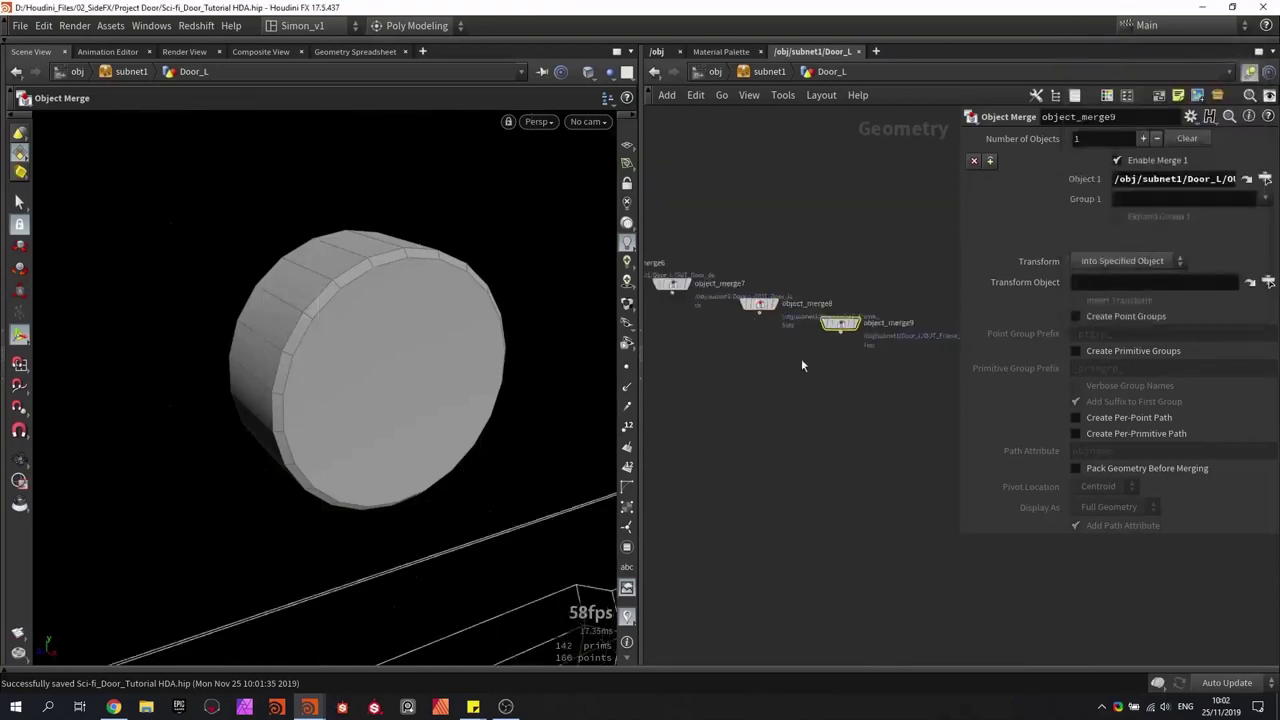
middle_click_drag(842, 376, 918, 359)
left_click_drag(918, 359, 700, 240)
scroll(746, 306, "up", 2)
middle_click_drag(746, 306, 734, 295)
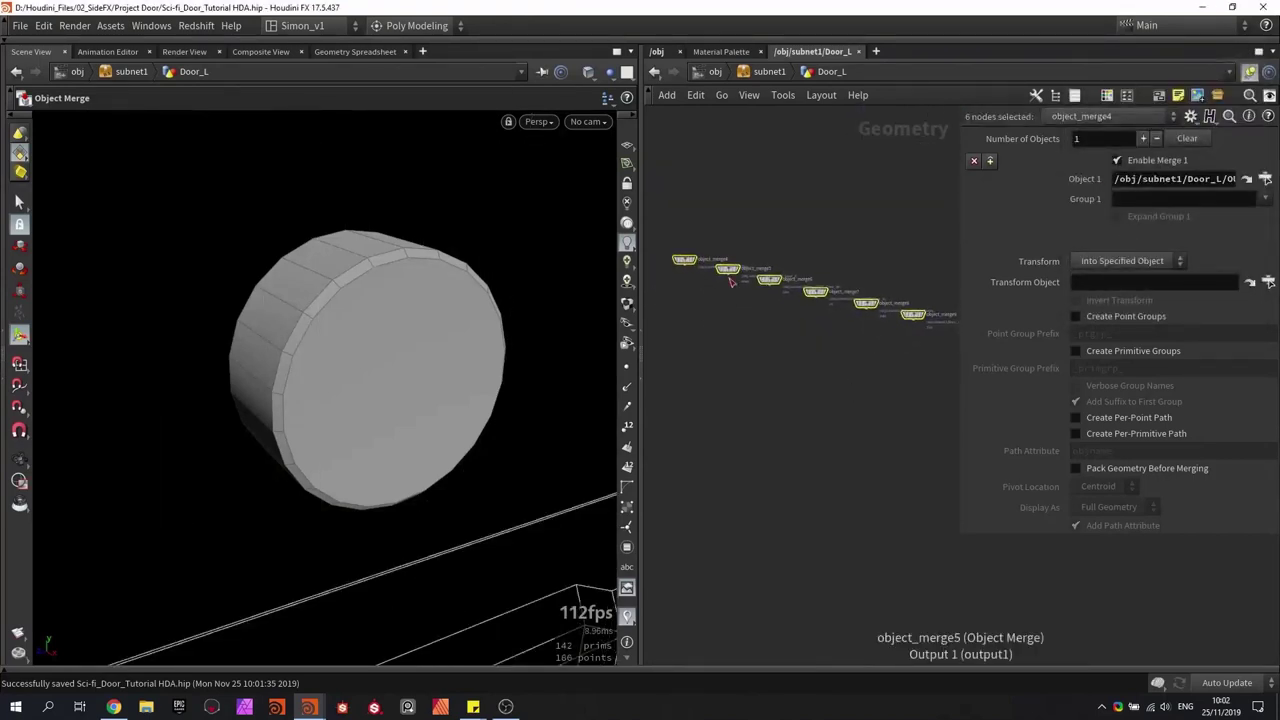
left_click_drag(728, 277, 750, 388, "alt")
scroll(750, 397, "up", 3)
key("Escape")
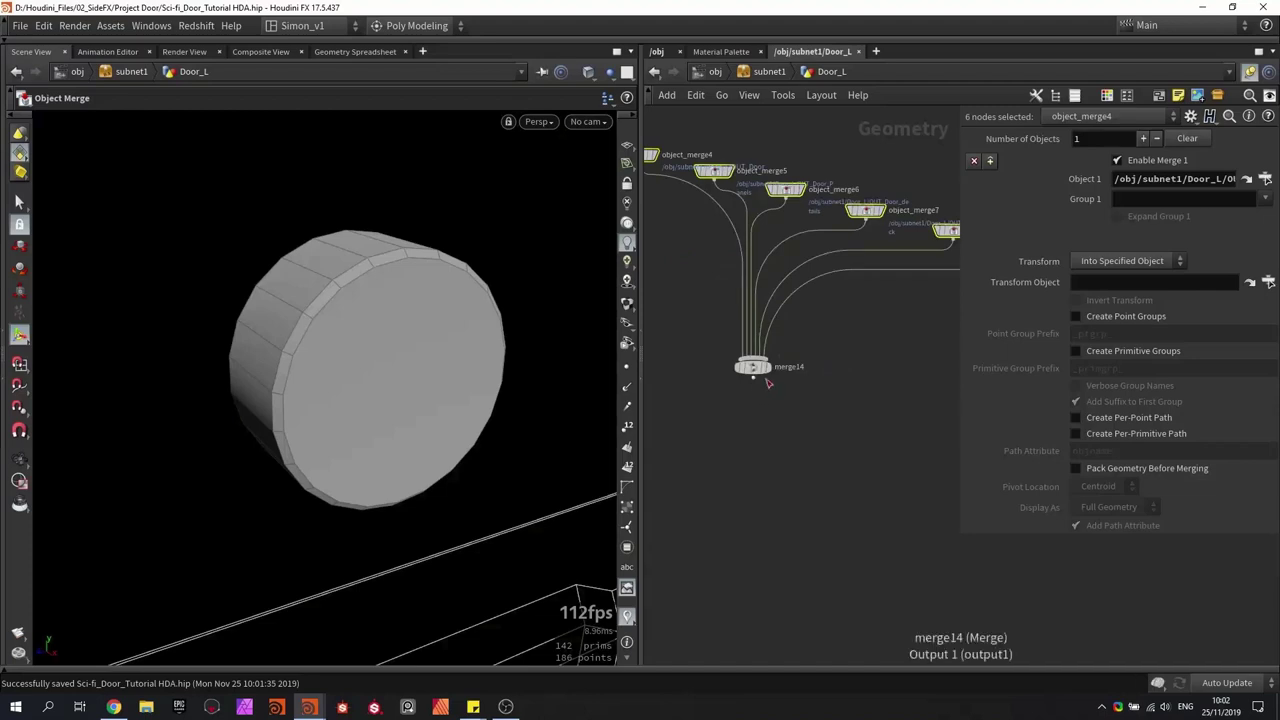
left_click(768, 367)
left_click(753, 367)
key("space+g")
left_click_drag(404, 297, 310, 320, "alt")
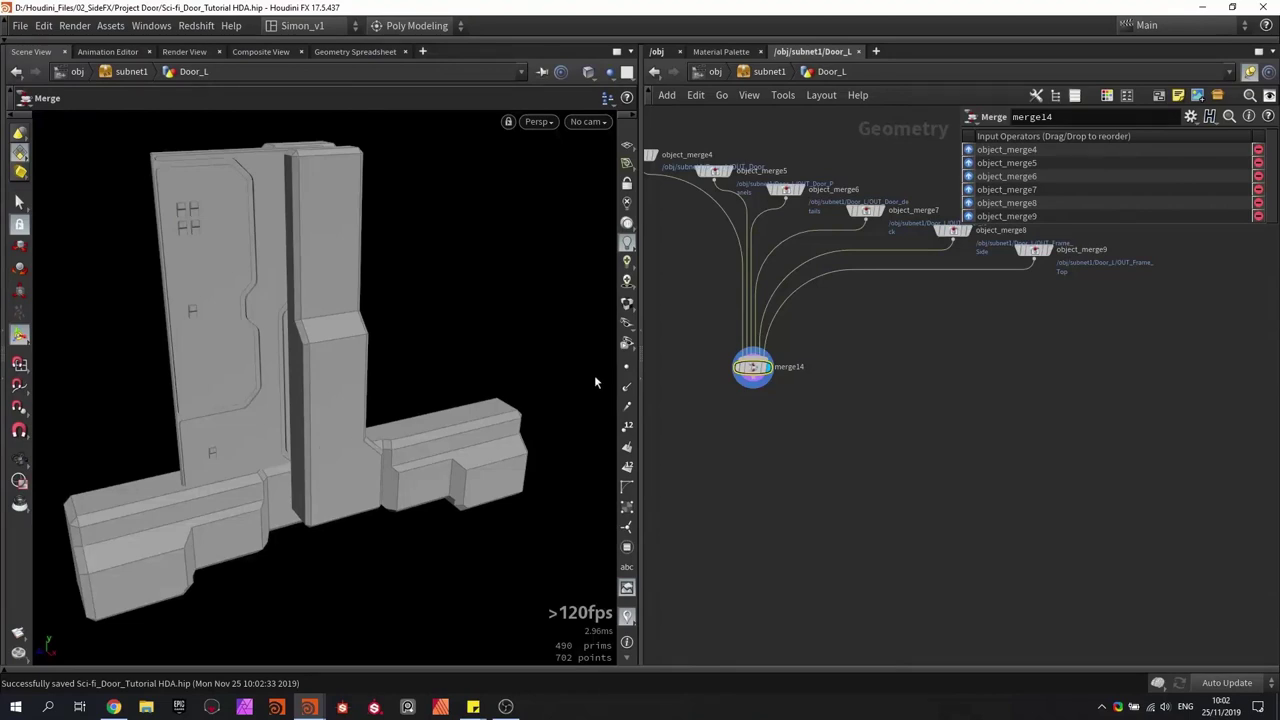
key("ctrl+s")
Step: Insert a copy of the output null between polybevel7 and Quick_groups6, rename it OUT_Door_side and save the scene
middle_click_drag(909, 370, 918, 442)
left_click_drag(330, 340, 334, 402, "alt")
key("w")
key("w")
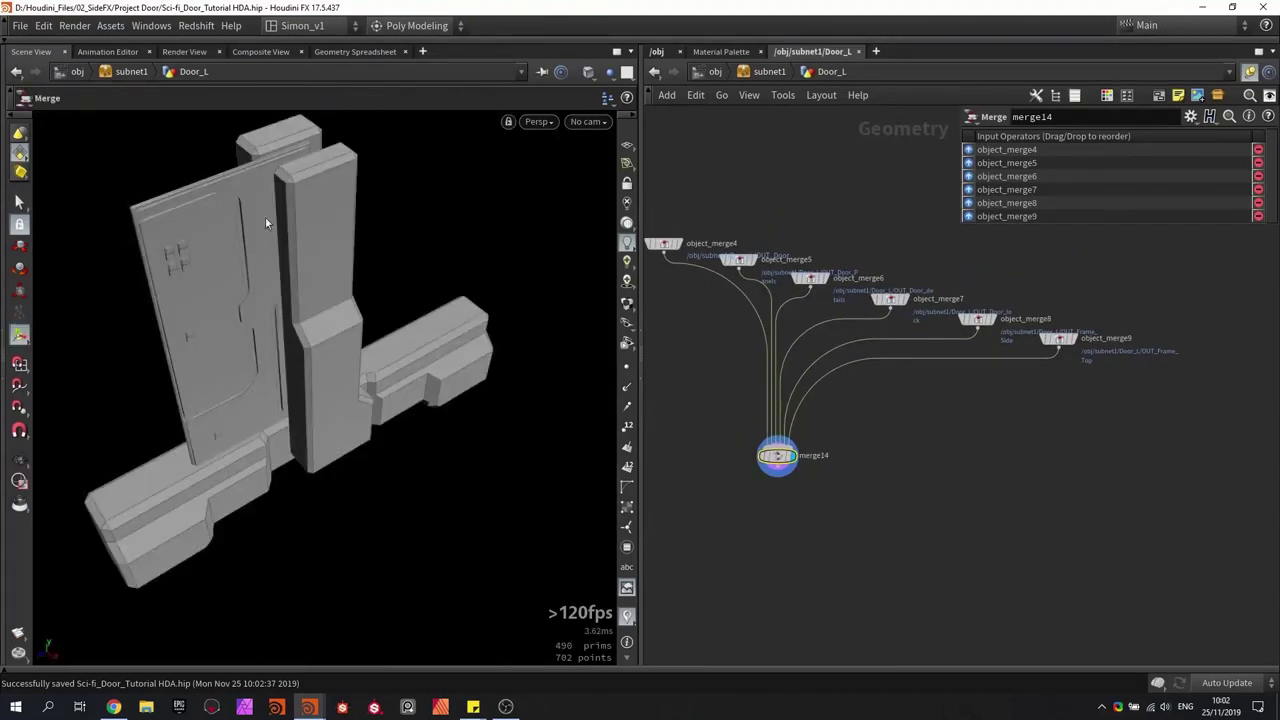
middle_click_drag(858, 285, 931, 555)
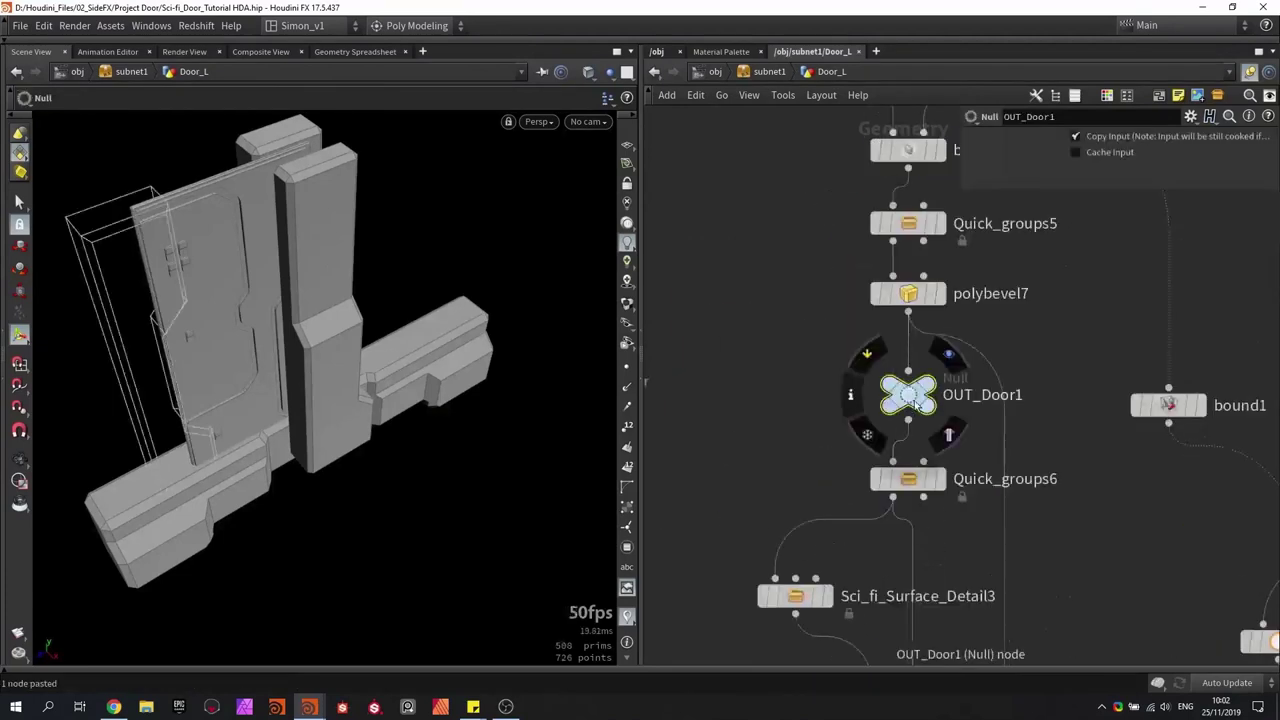
left_click(984, 396)
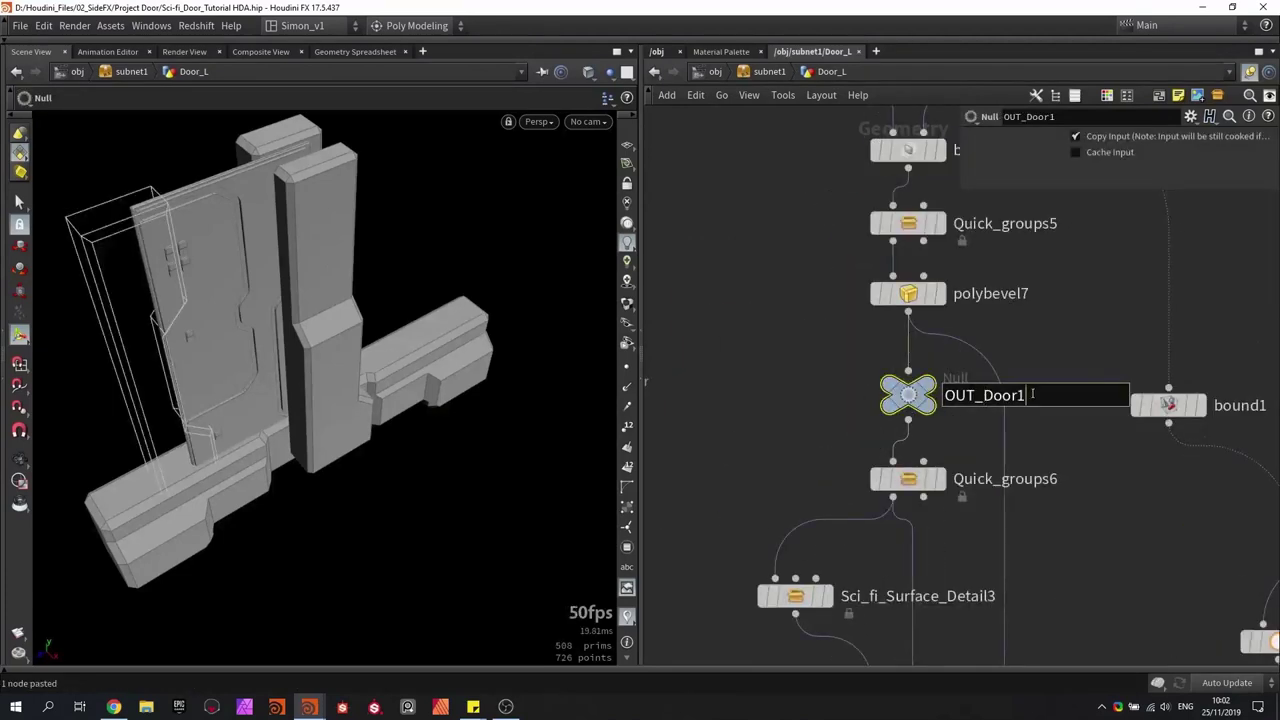
type("_side")
key("Return")
key("ctrl+s")
Step: Duplicate the OUT_Door Object Merge node and set the copy's Object 1 to OUT_Door_side
scroll(1018, 325, "down", 8)
middle_click_drag(797, 584, 844, 483)
scroll(850, 480, "up", 3)
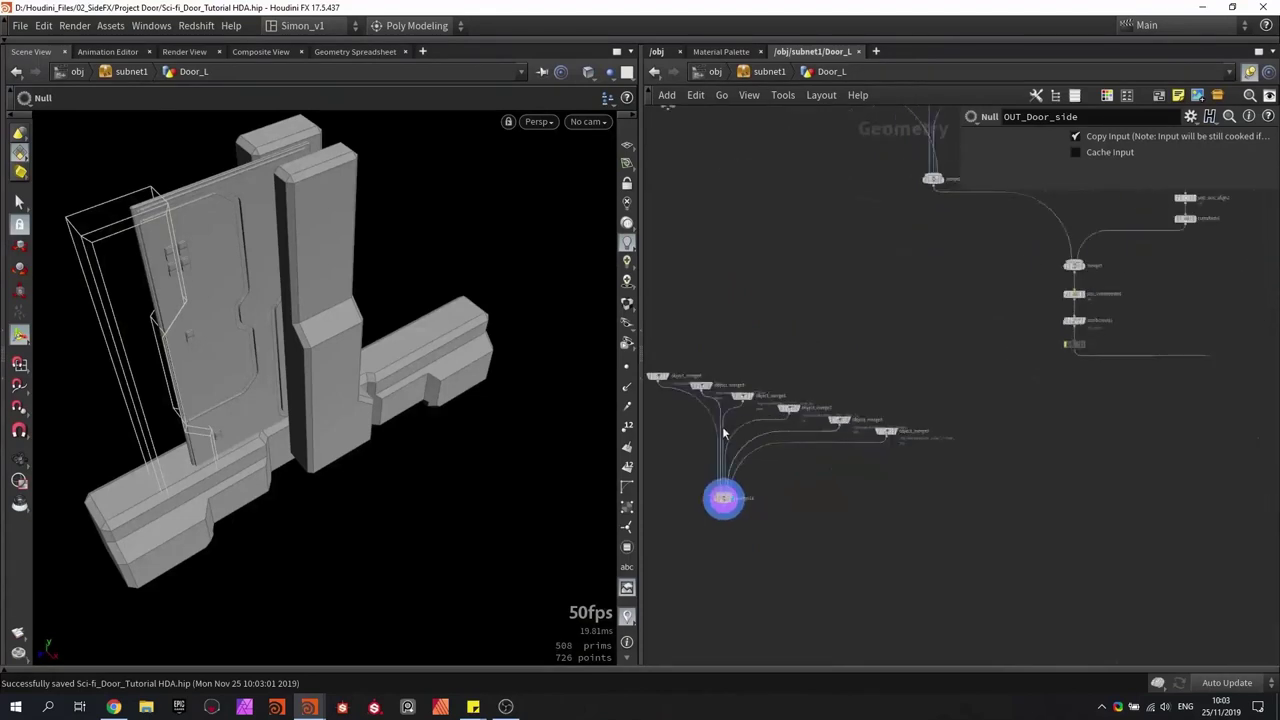
middle_click_drag(724, 432, 903, 477)
scroll(835, 421, "up", 4)
left_click_drag(840, 425, 799, 370, "alt")
scroll(800, 375, "up", 3)
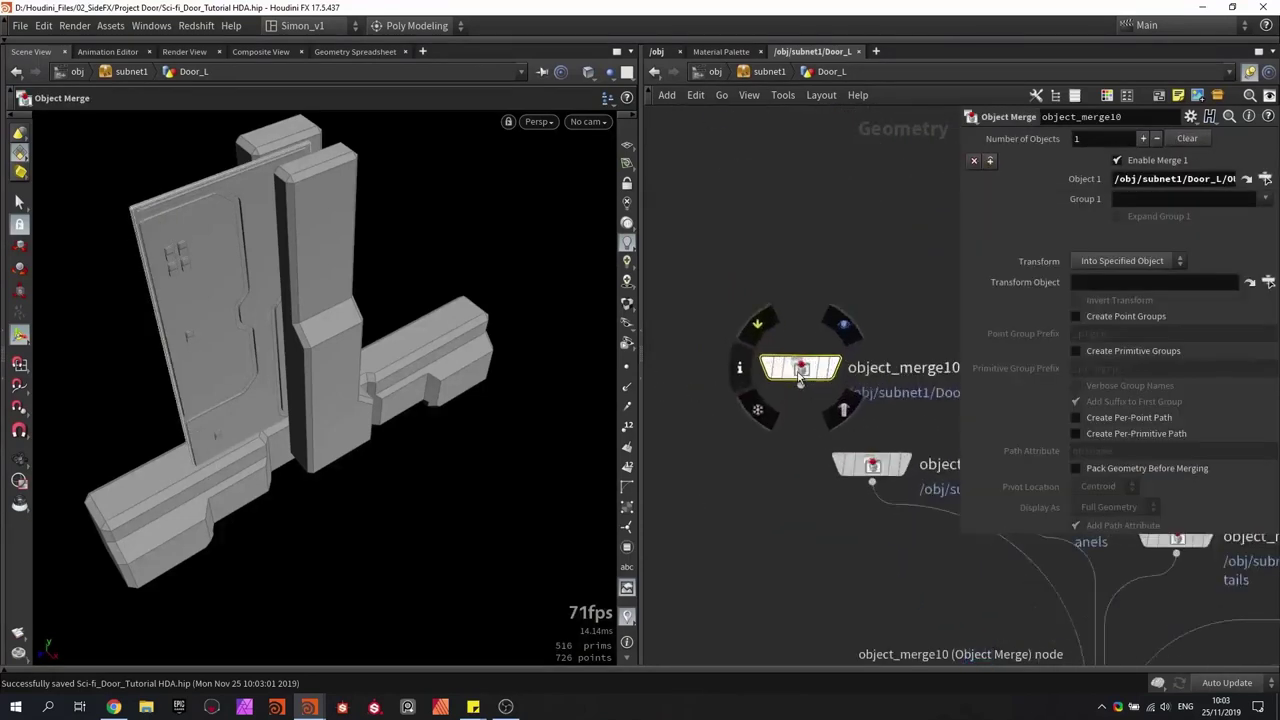
left_click(1265, 178)
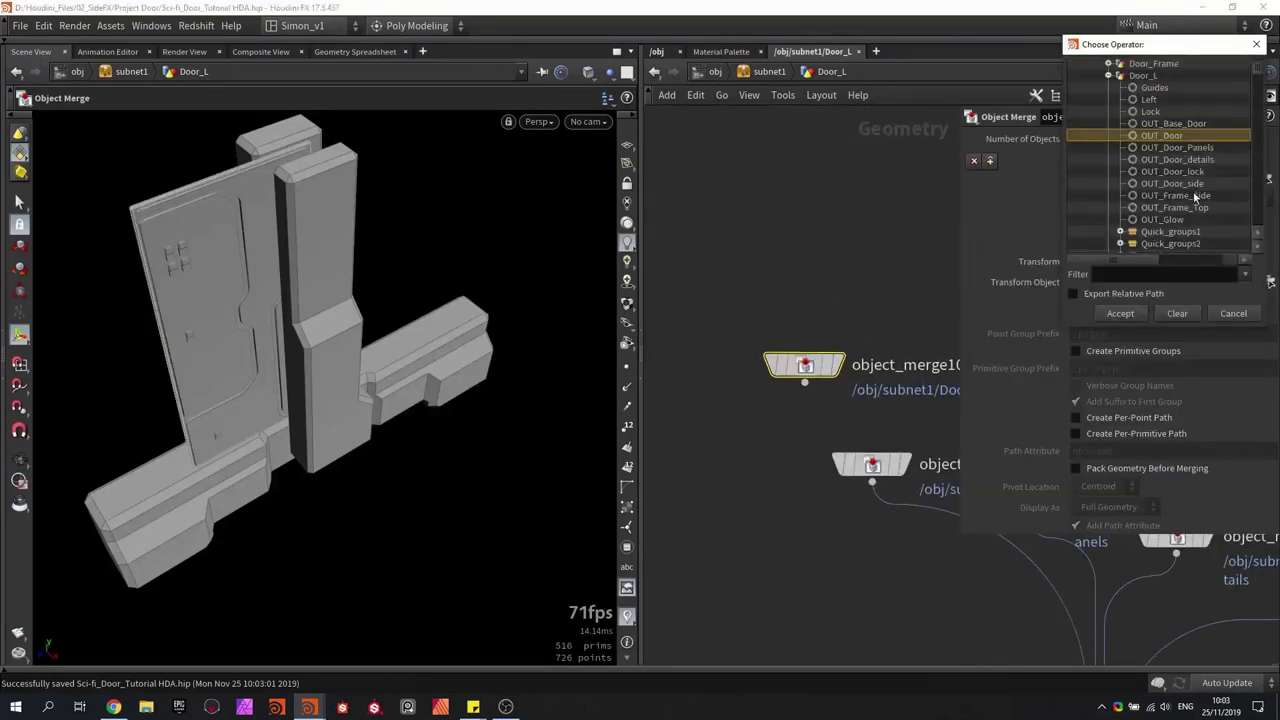
left_click(1188, 185)
left_click(1136, 312)
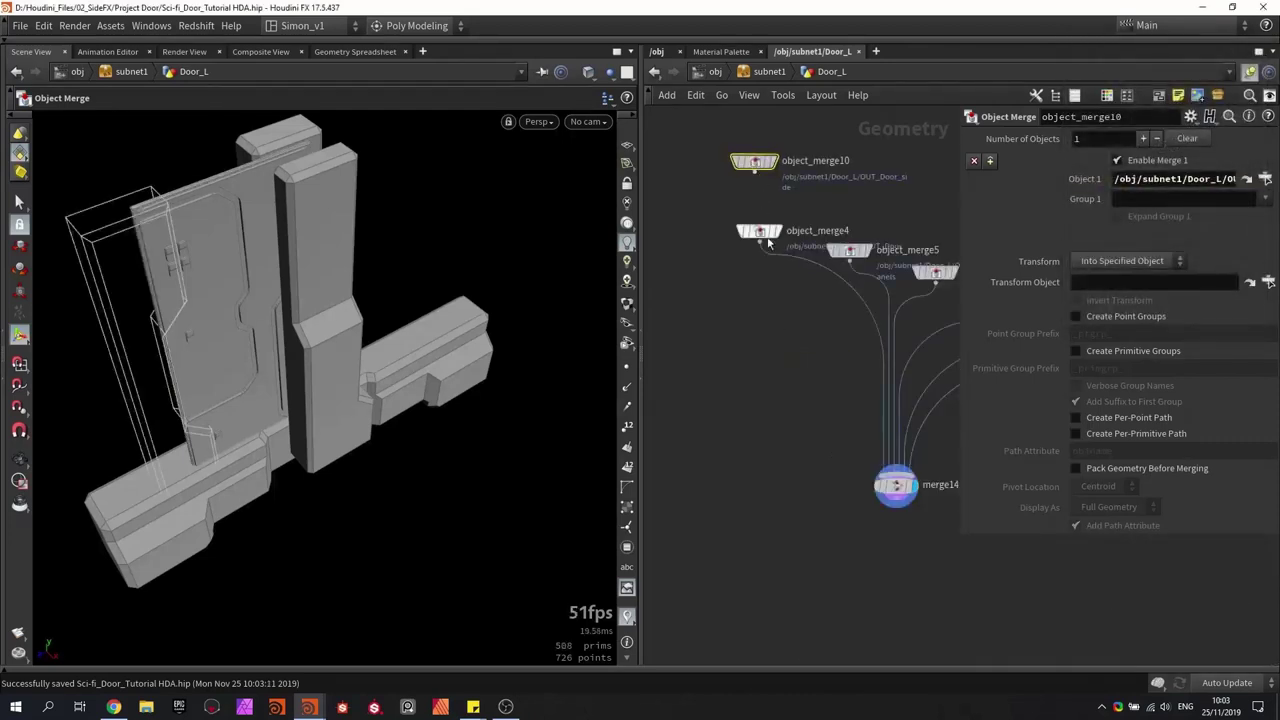
Step: Spread out the door, panels, details and lock Object Merge nodes, previewing their geometry, and disconnect them from merge14
middle_click_drag(754, 266, 810, 343)
left_click(835, 312)
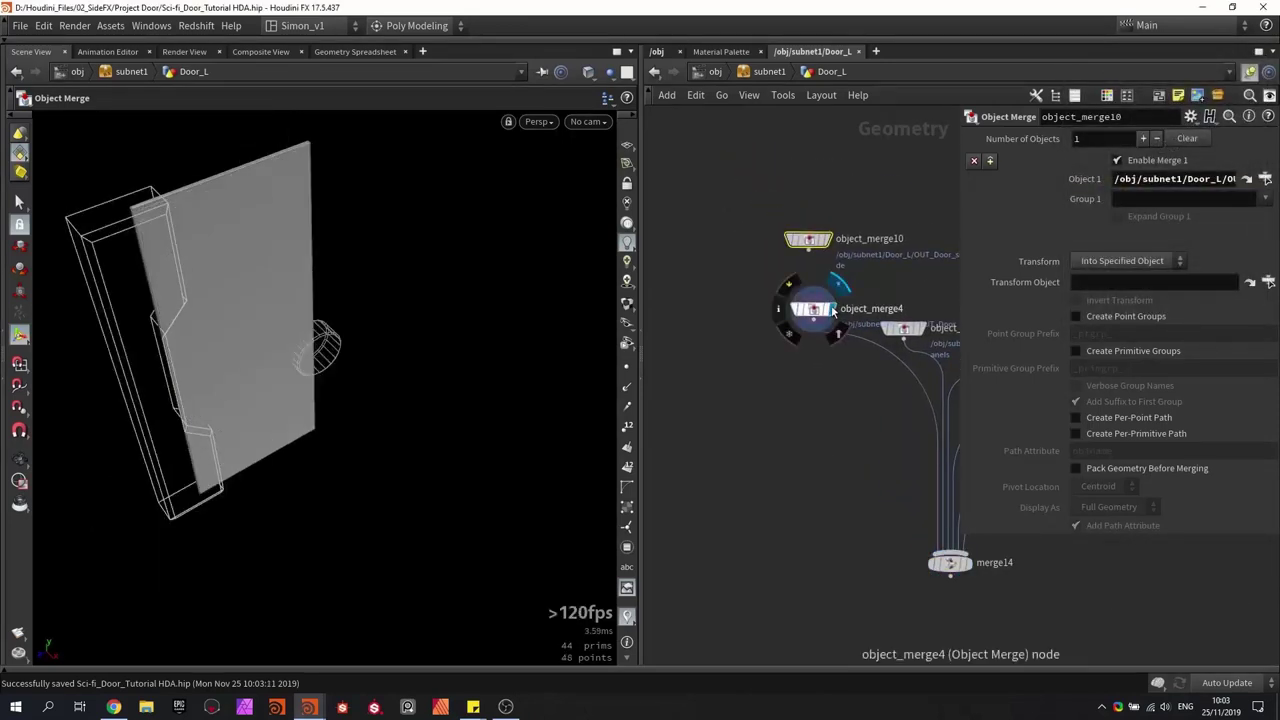
left_click_drag(830, 312, 742, 281)
left_click(922, 333)
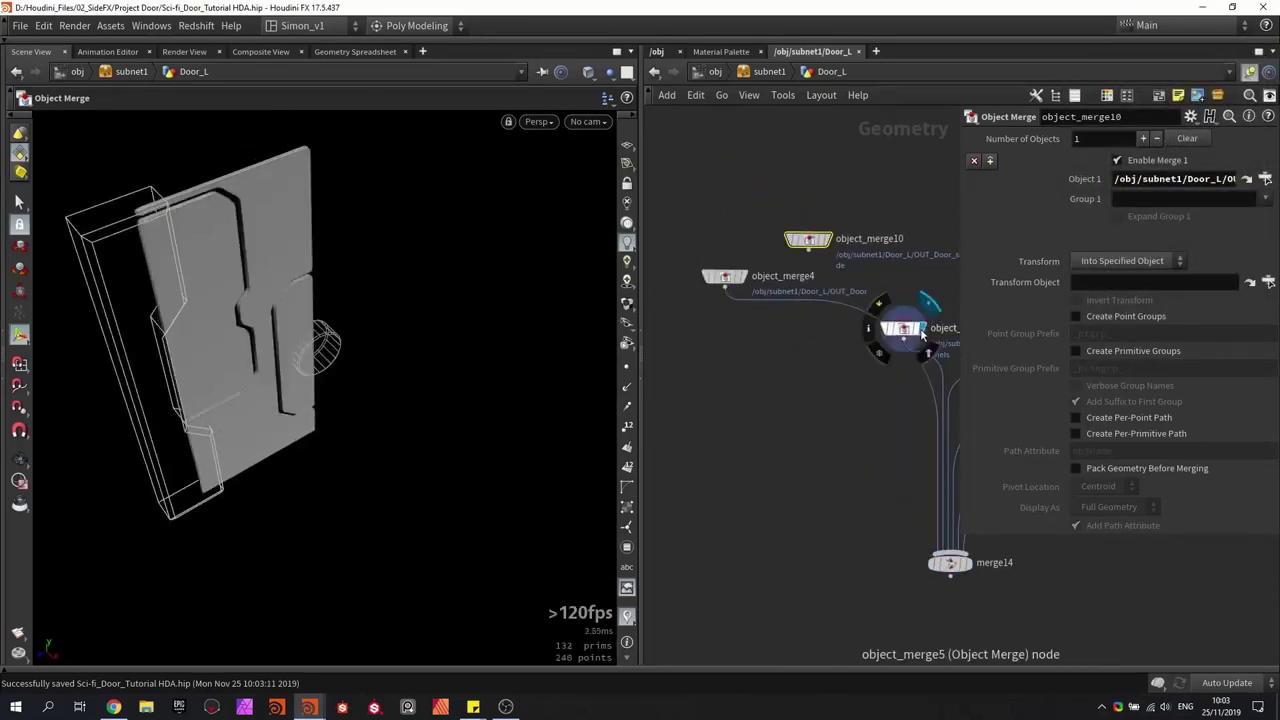
left_click_drag(913, 333, 846, 287)
middle_click_drag(846, 287, 714, 257)
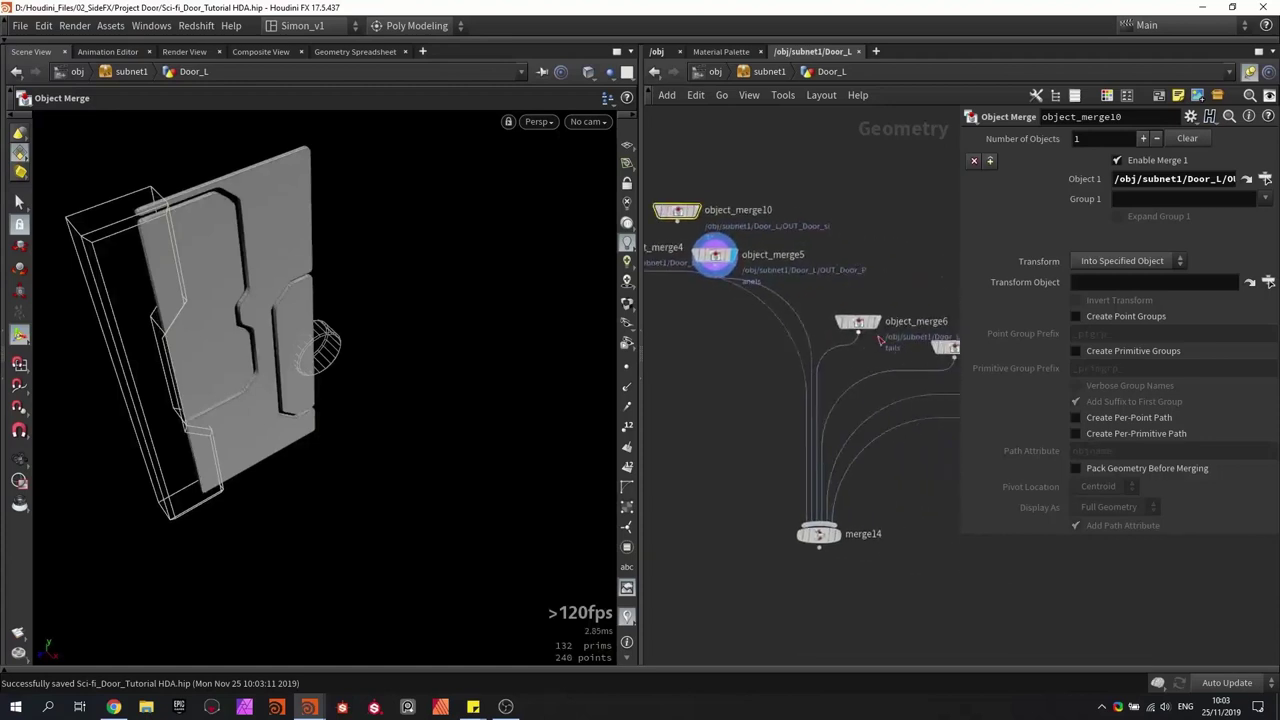
left_click(880, 324)
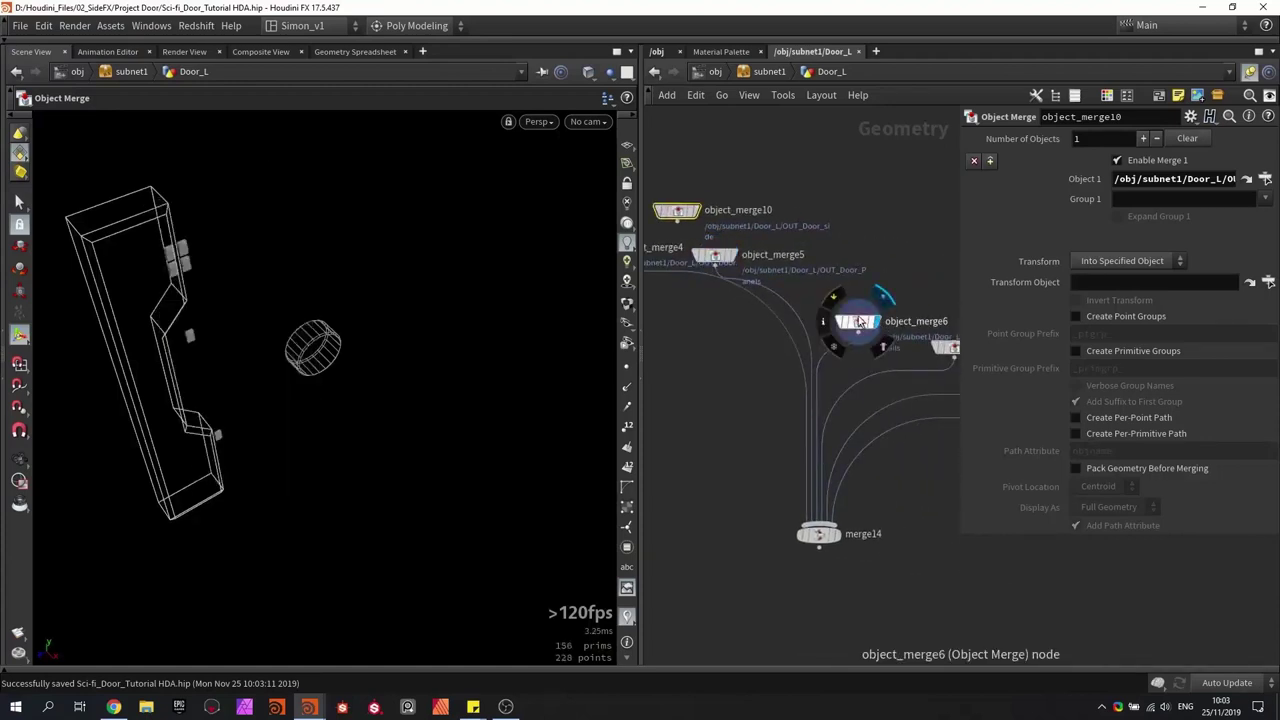
left_click_drag(860, 321, 821, 260)
middle_click_drag(862, 317, 737, 293)
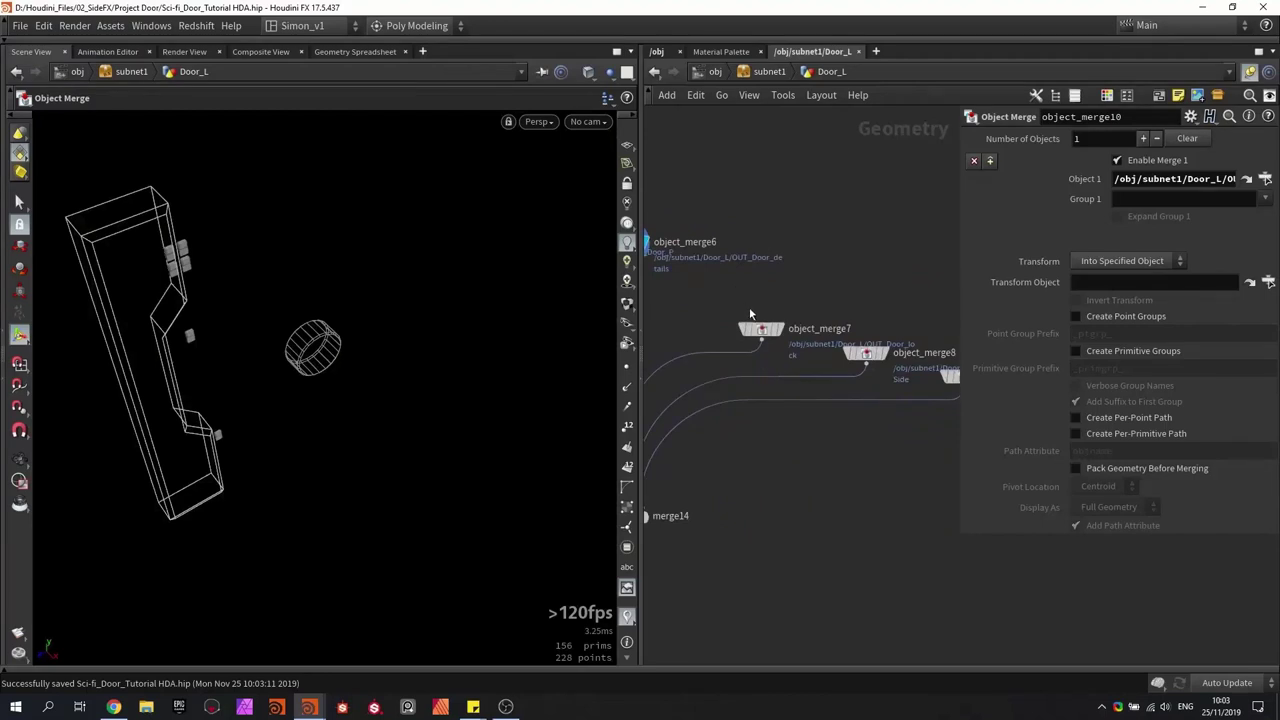
left_click_drag(757, 328, 741, 261)
scroll(722, 352, "down", 3)
middle_click_drag(720, 354, 875, 372)
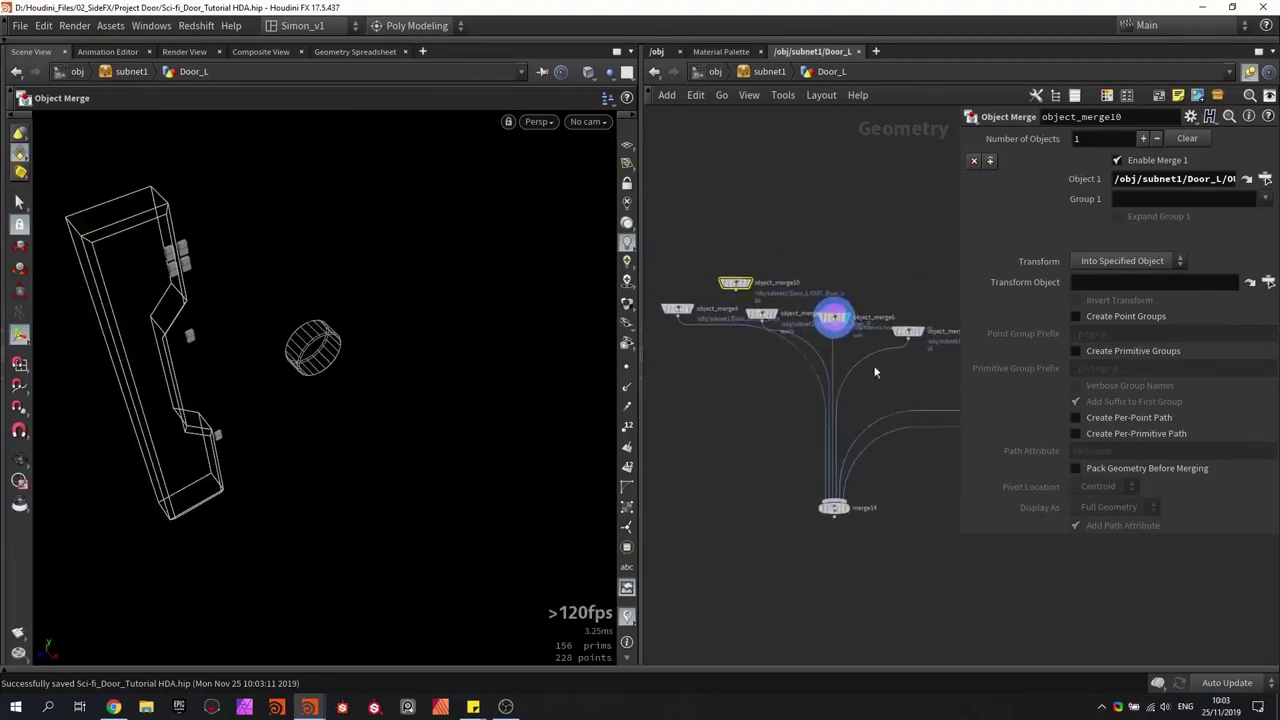
left_click_drag(792, 352, 912, 405)
key("Delete")
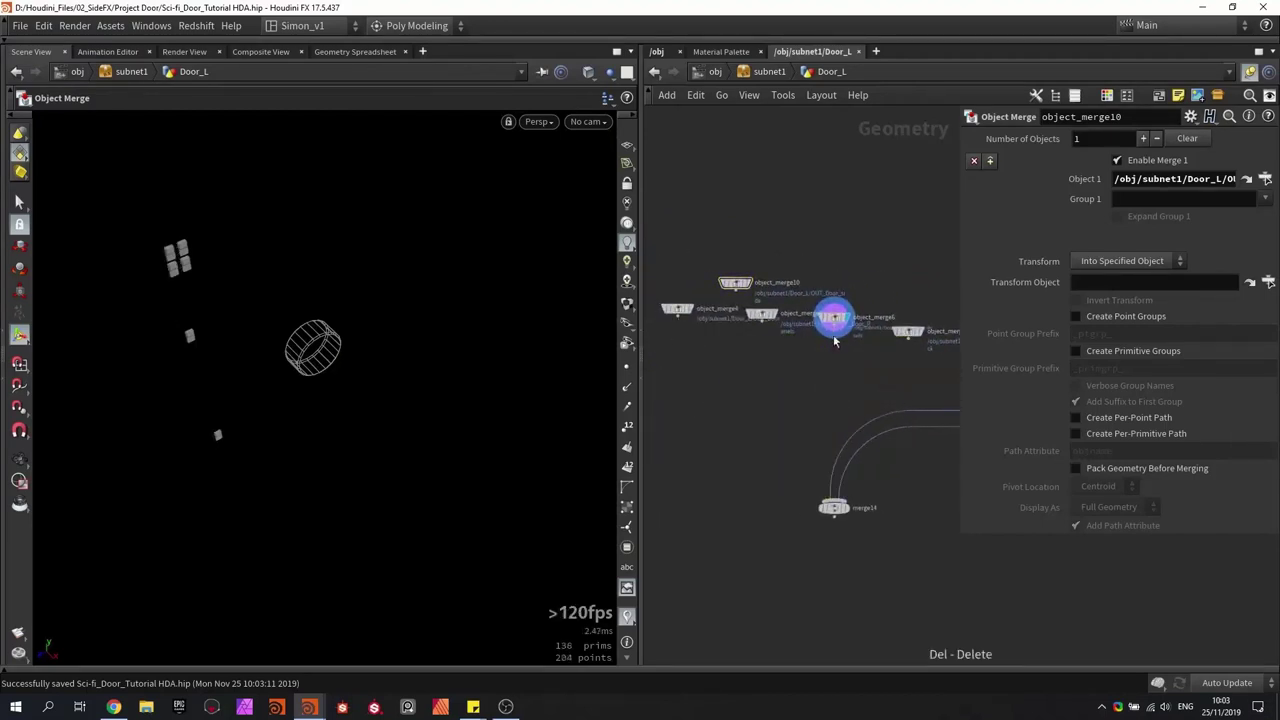
Step: Connect the door side, door, panels and details Object Merge nodes to a new Merge node, display it and save the scene
scroll(738, 318, "up", 2)
middle_click_drag(660, 313, 752, 311)
left_click_drag(752, 312, 732, 319)
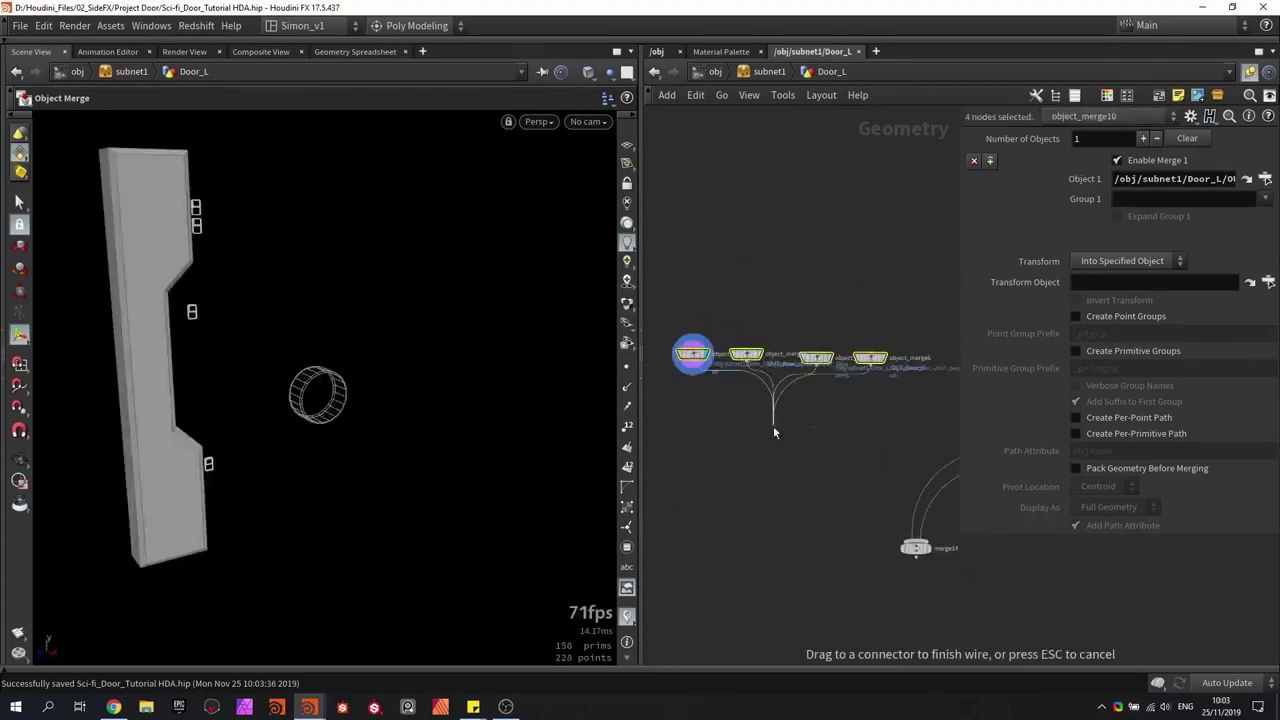
left_click(773, 426)
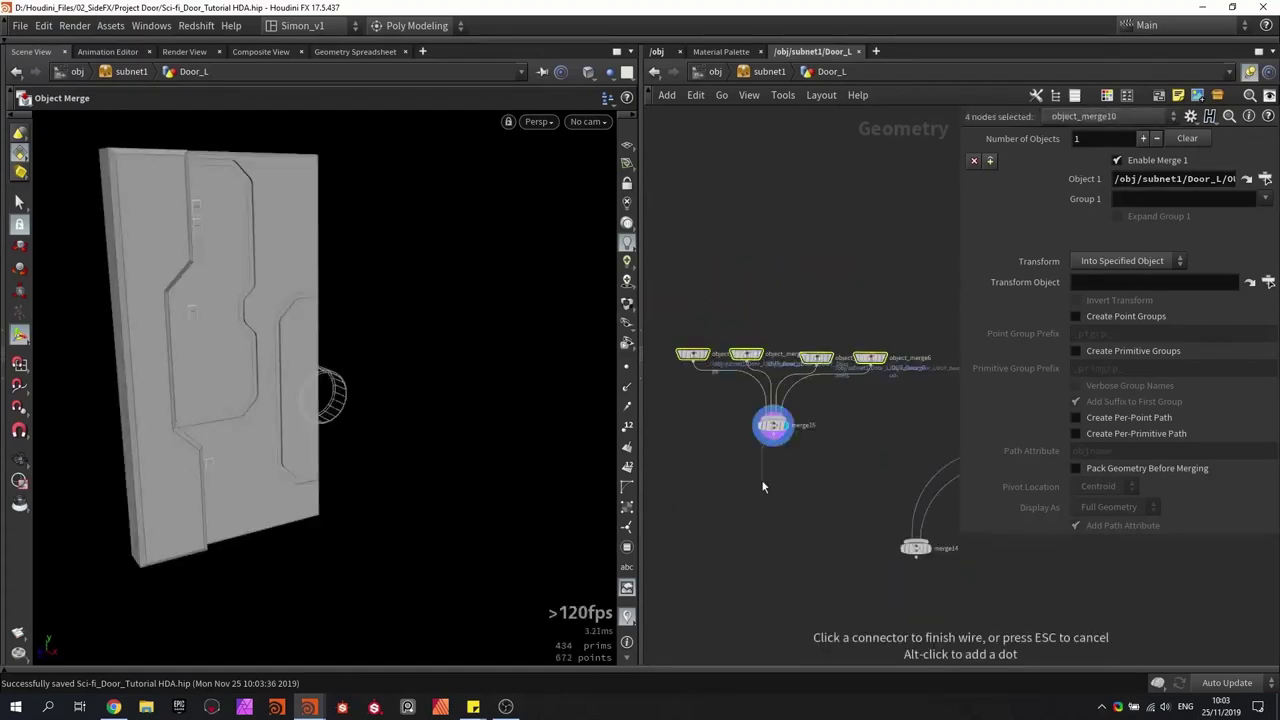
scroll(761, 470, "up", 4)
mouse_move(243, 318)
left_mouse_down()
mouse_move(257, 314)
mouse_move(129, 257)
mouse_move(289, 320)
mouse_move(235, 326)
left_mouse_up()
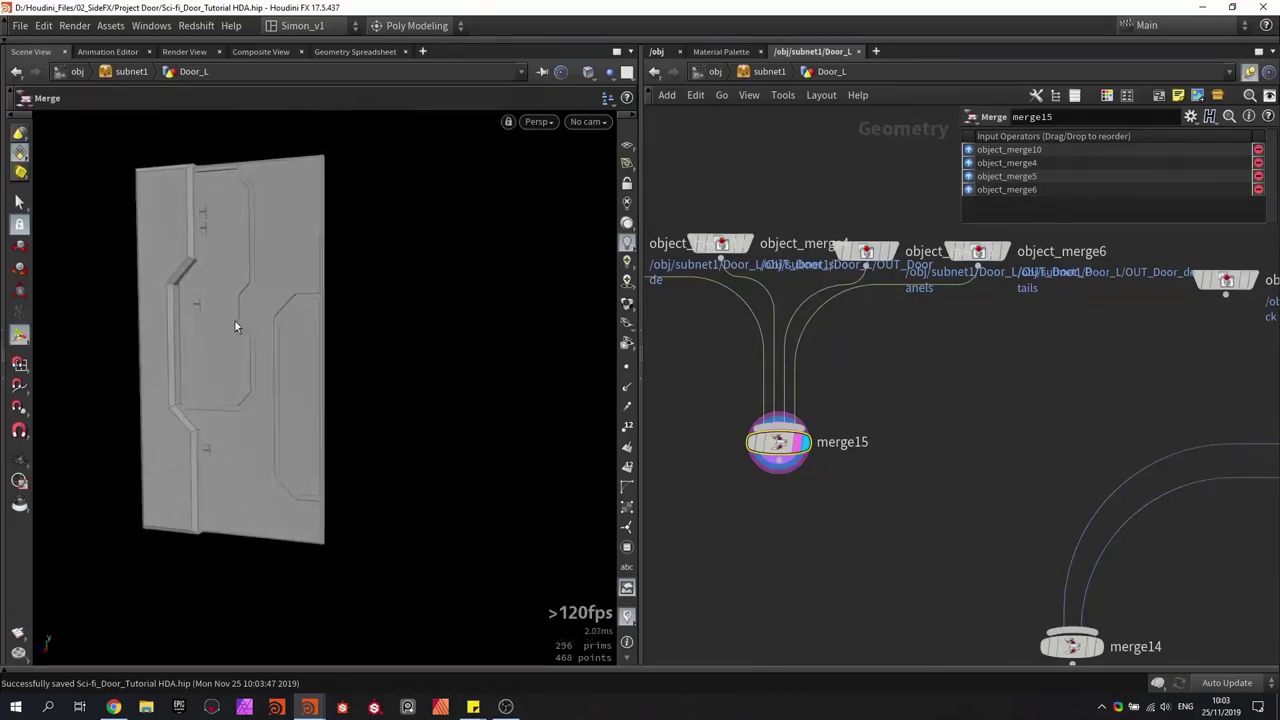
scroll(936, 515, "down", 6)
scroll(930, 503, "up", 4)
key("ctrl+s")
Step: Locate attribcreate1 below sop_symmetrize1 in the original door chain and display its geometry
middle_click_drag(990, 490, 779, 508)
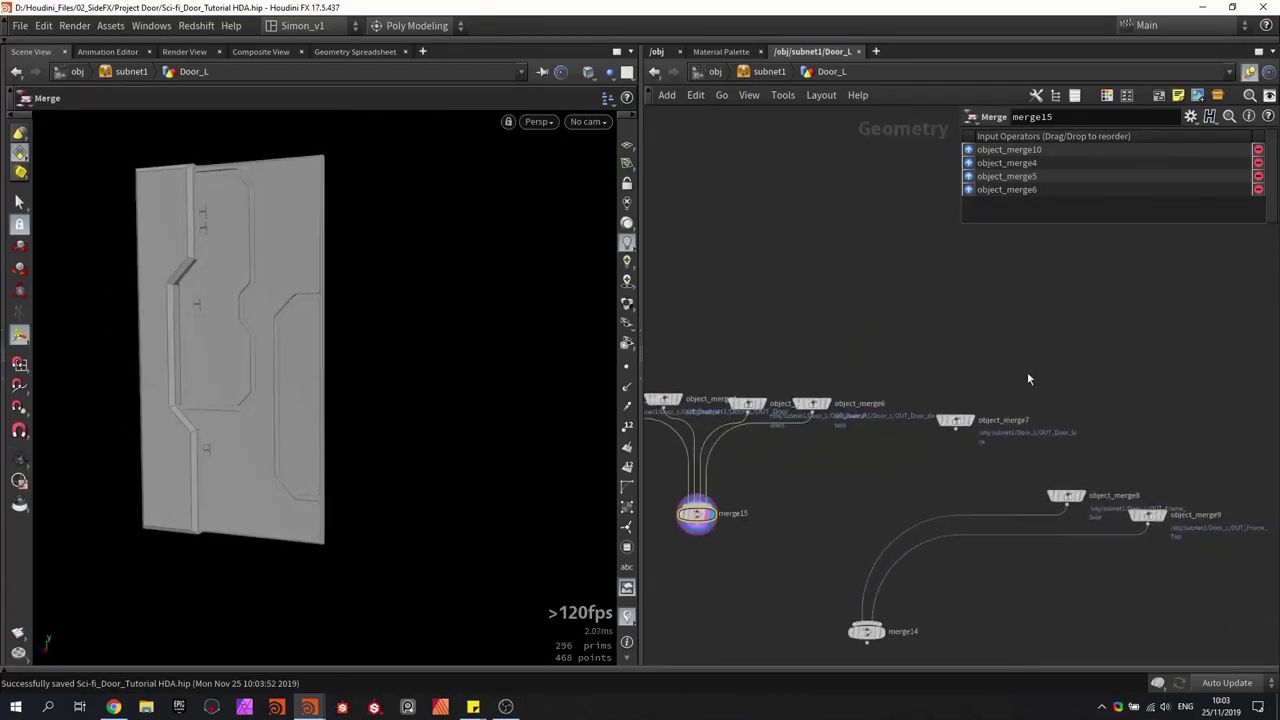
middle_click_drag(1193, 376, 684, 442)
middle_click_drag(903, 320, 872, 441)
scroll(872, 441, "down", 1)
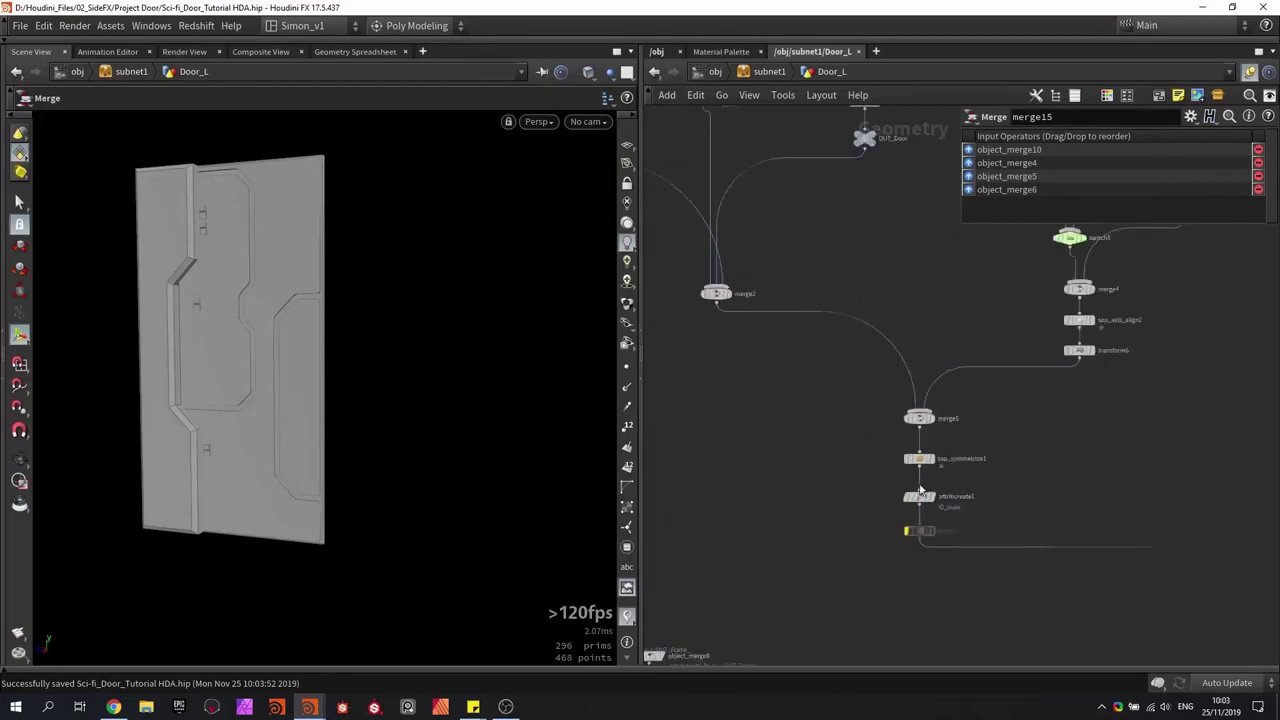
scroll(920, 487, "up", 3)
left_click(943, 508)
left_click(925, 506)
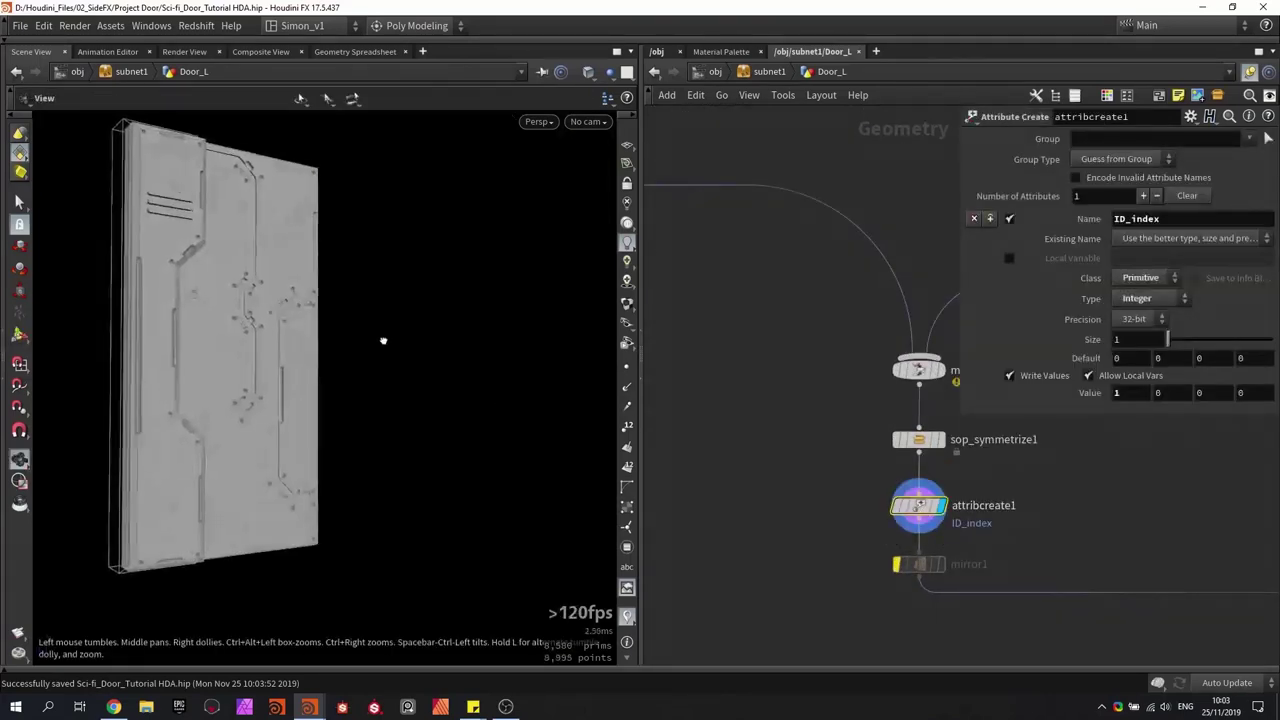
Step: Copy sop_symmetrize1 and attribcreate1, paste them below merge15 and connect merge15 to the pasted symmetrize node
left_click_drag(845, 413, 1007, 547)
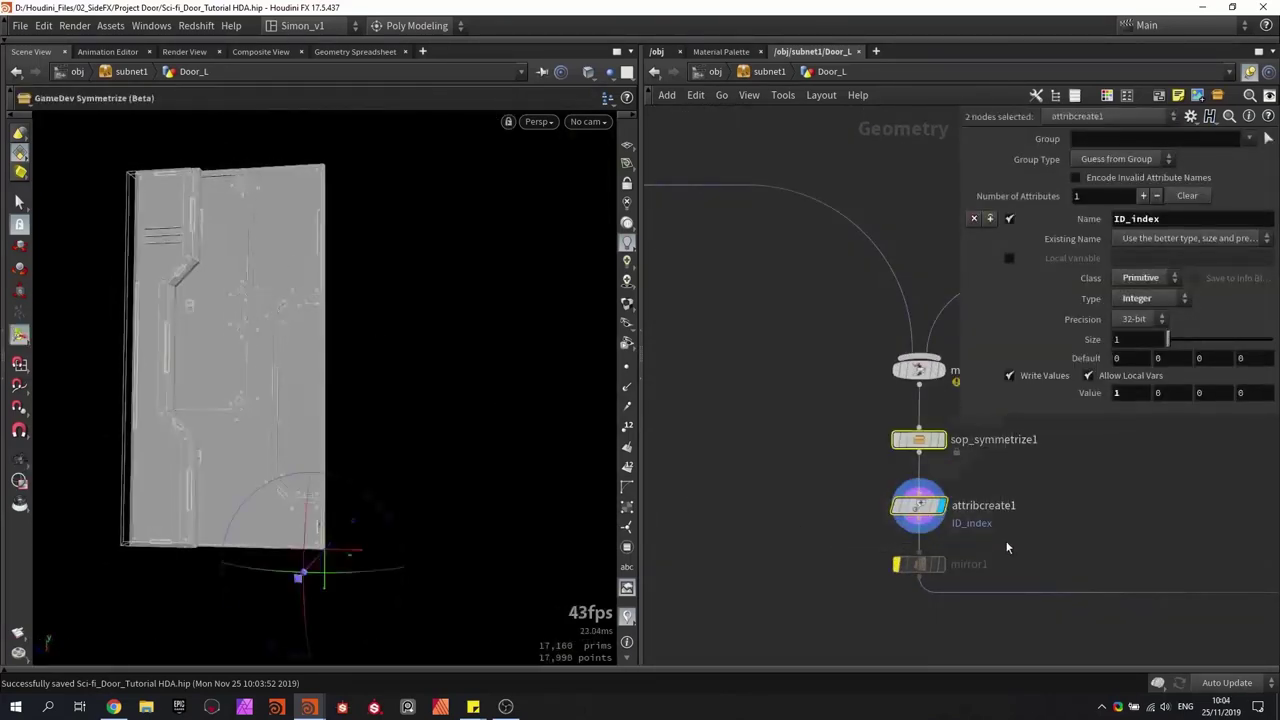
left_click(888, 507)
key("ctrl+c")
scroll(878, 506, "down", 4)
middle_click_drag(830, 520, 1130, 452)
scroll(825, 562, "up", 2)
scroll(835, 562, "up", 5)
key("ctrl+v")
scroll(851, 530, "up", 4)
left_click_drag(851, 534, 868, 563)
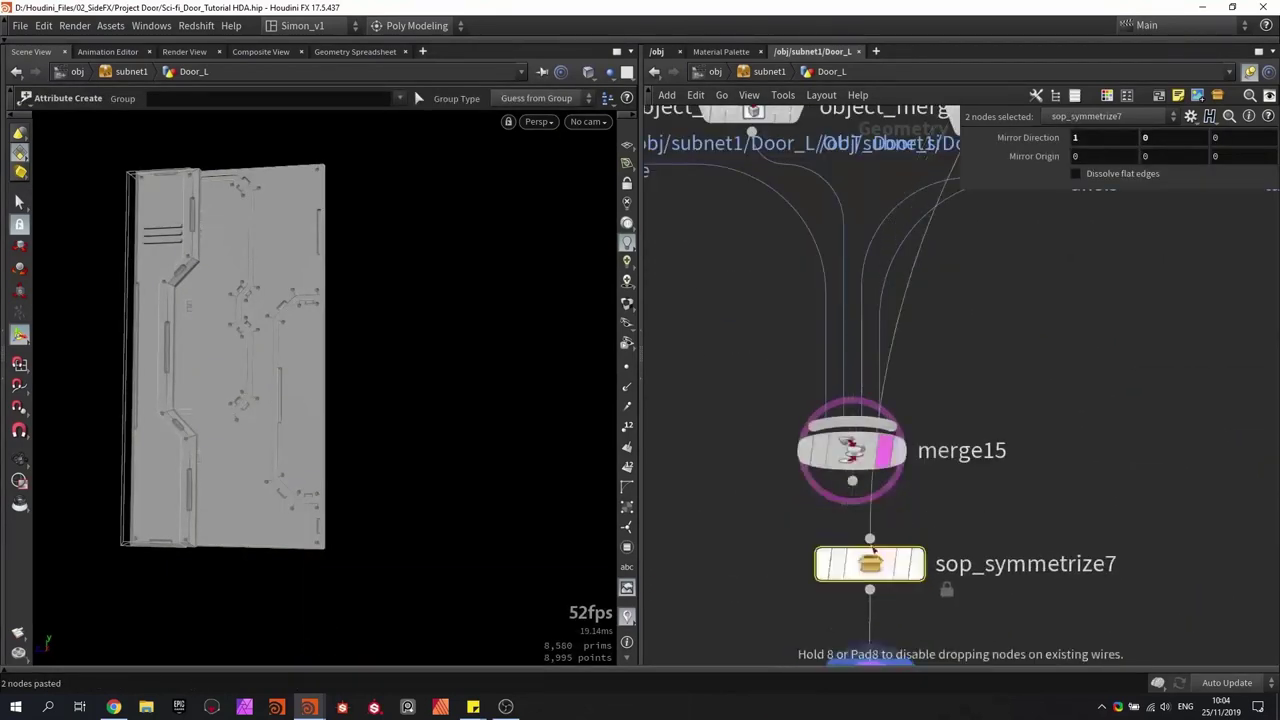
left_click(868, 563)
left_click_drag(852, 481, 870, 539)
Step: Align the pasted symmetrize and attribute nodes under merge15, turn off merge15's template flag and save the scene
scroll(907, 560, "down", 2)
middle_click_drag(912, 618, 926, 497)
left_click_drag(892, 438, 878, 432)
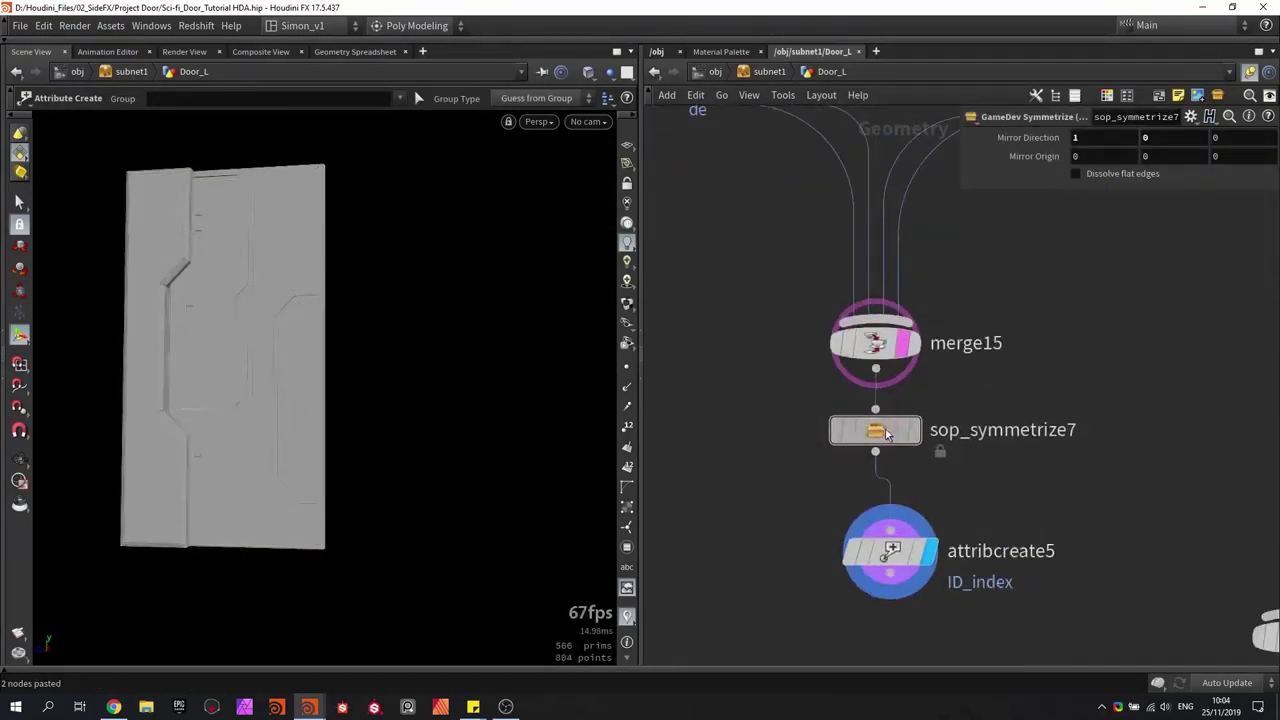
left_click_drag(889, 551, 875, 501)
left_click(902, 344)
left_click_drag(400, 385, 365, 391, "alt")
key("Return")
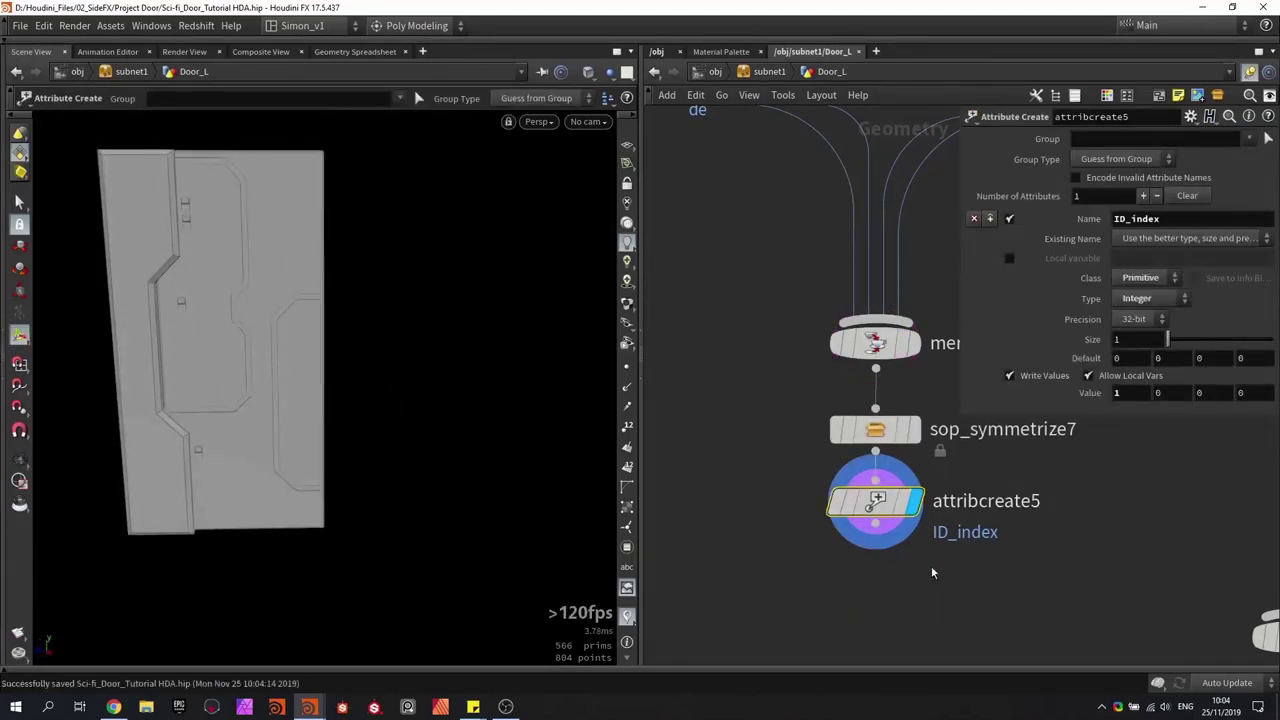
middle_click_drag(931, 572, 788, 554)
scroll(788, 552, "down", 4)
key("ctrl+s")
Step: Move merge14 directly below the frame side and frame top Object Merge nodes and display its geometry
middle_click_drag(843, 509, 671, 490)
scroll(671, 490, "down", 2)
left_click_drag(762, 545, 953, 497)
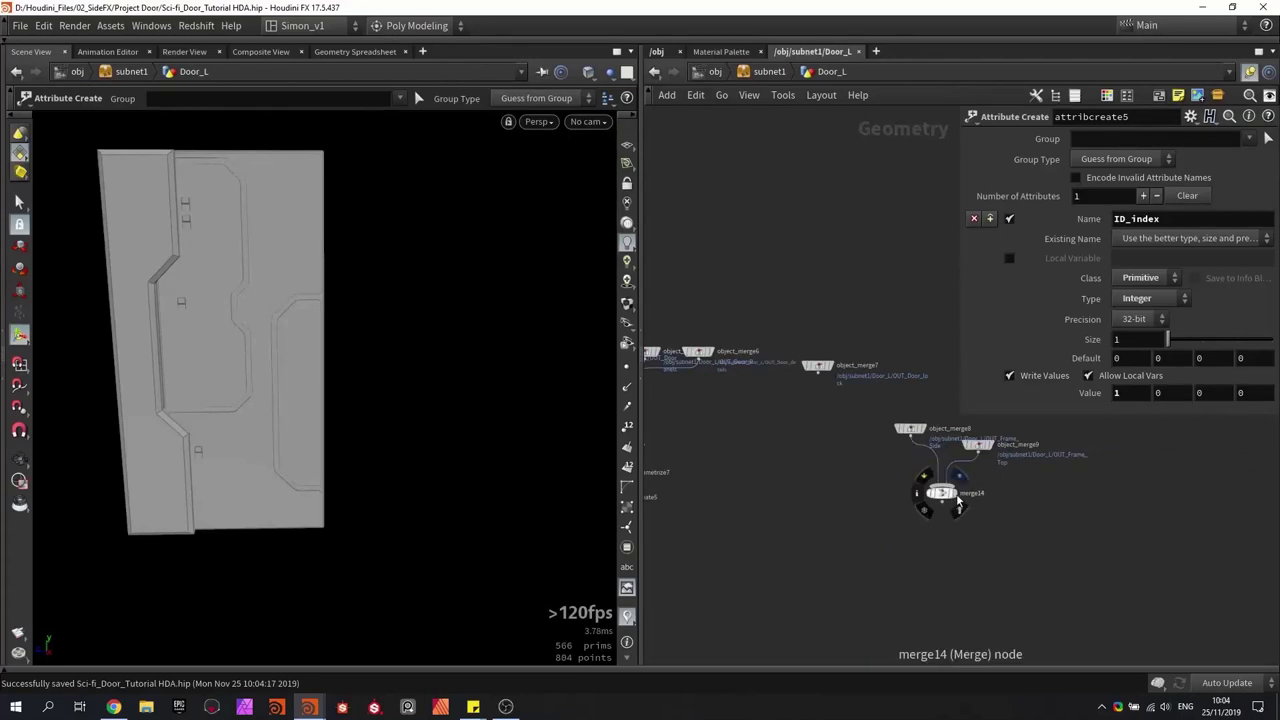
left_click(958, 505)
left_click(941, 493)
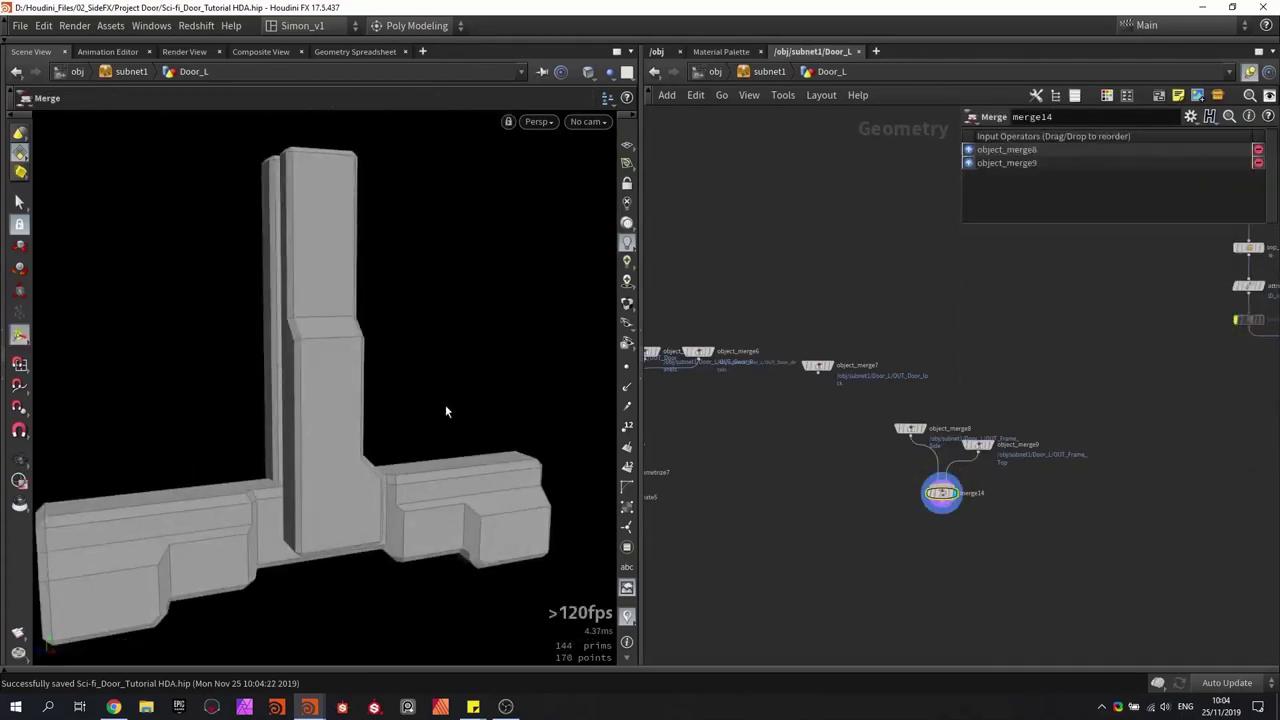
Step: Select the pasted symmetrize and attribute nodes under the door merge and save the scene
middle_click_drag(752, 455, 985, 412)
left_click_drag(920, 482, 800, 412)
middle_click_drag(976, 432, 811, 457)
left_click(866, 480)
key("ctrl+s")
middle_click_drag(912, 463, 763, 497)
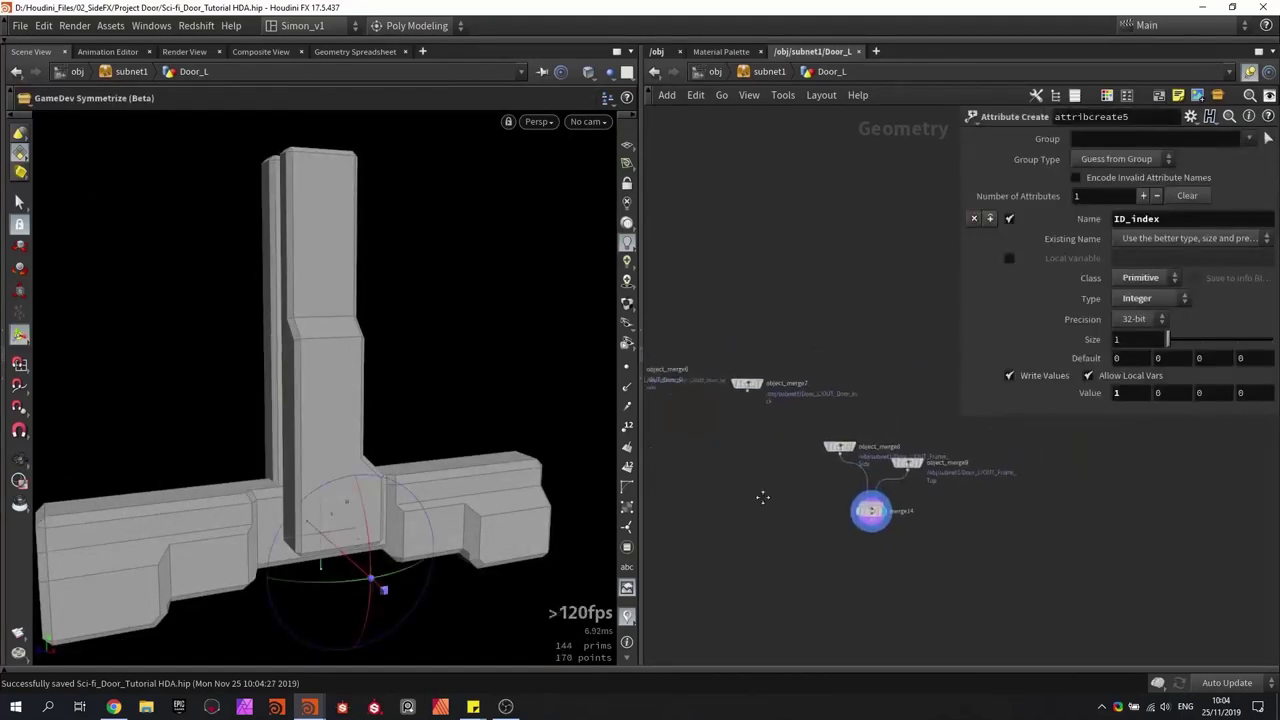
Step: Locate attribcreate2 at the end of the original frame top chain and display transform4's geometry
middle_click_drag(967, 547, 829, 566)
scroll(921, 458, "down", 2)
middle_click_drag(921, 458, 806, 517)
scroll(1010, 464, "down", 2)
middle_click_drag(1010, 464, 843, 506)
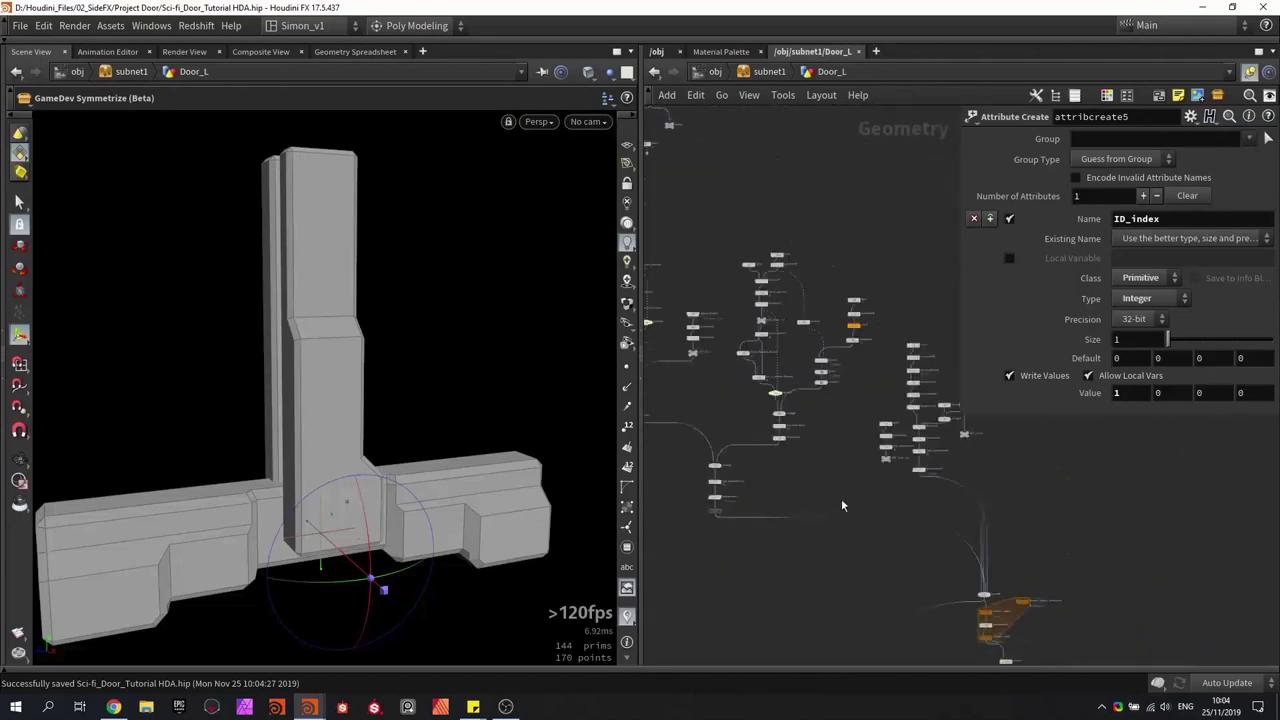
middle_click_drag(1071, 461, 899, 518)
scroll(898, 517, "up", 5)
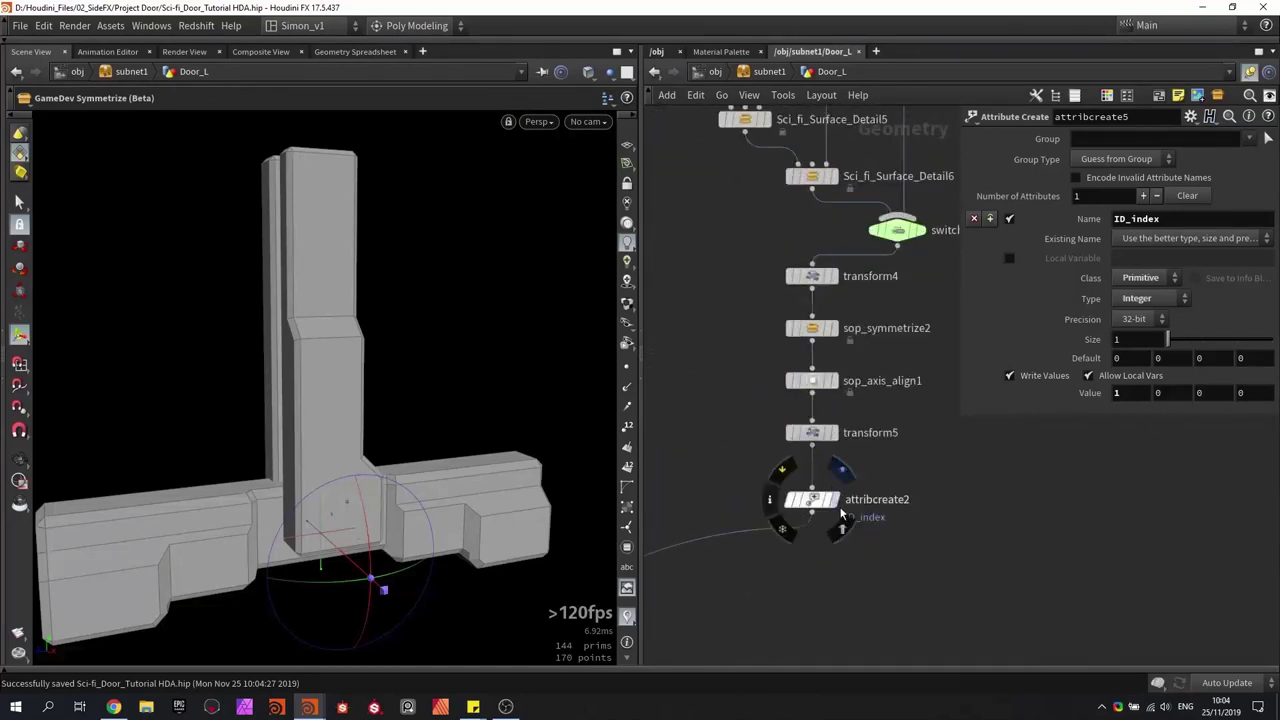
left_click(818, 505)
left_click(811, 276)
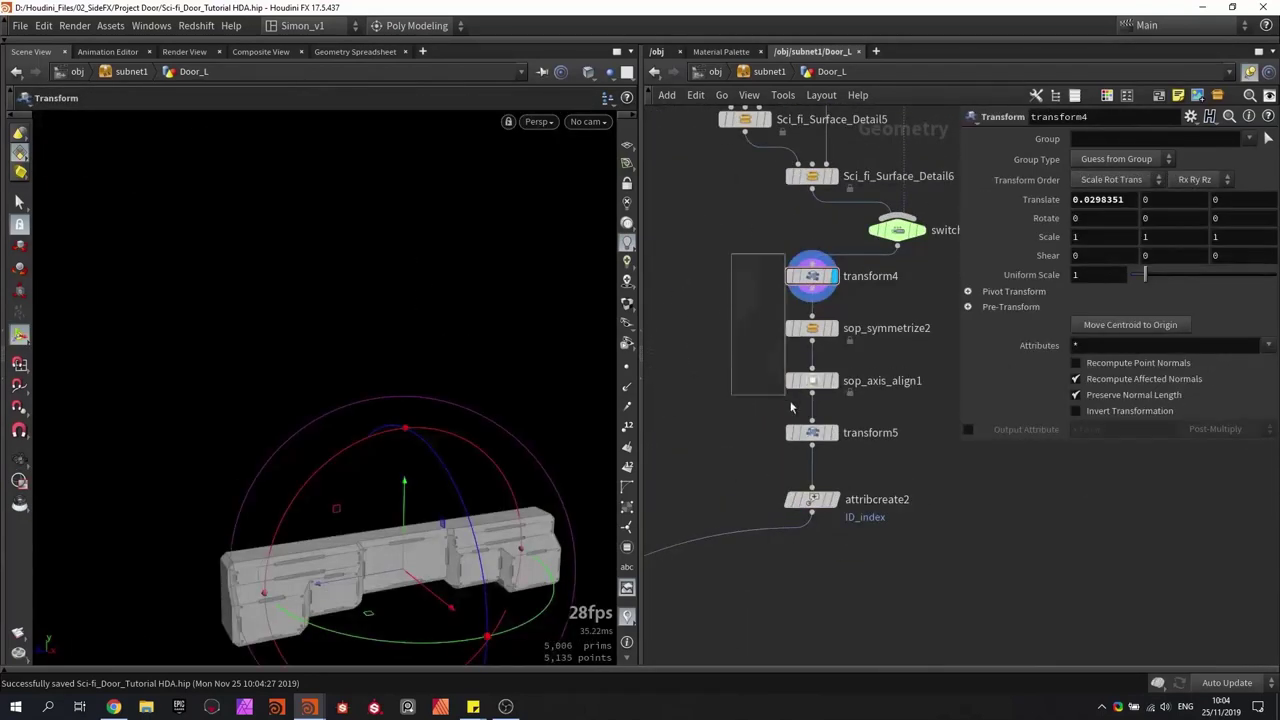
Step: Copy transform4, sop_symmetrize2, sop_axis_align1, transform5 and attribcreate2, and paste them beside the wires leading into merge14
left_click_drag(790, 406, 849, 534)
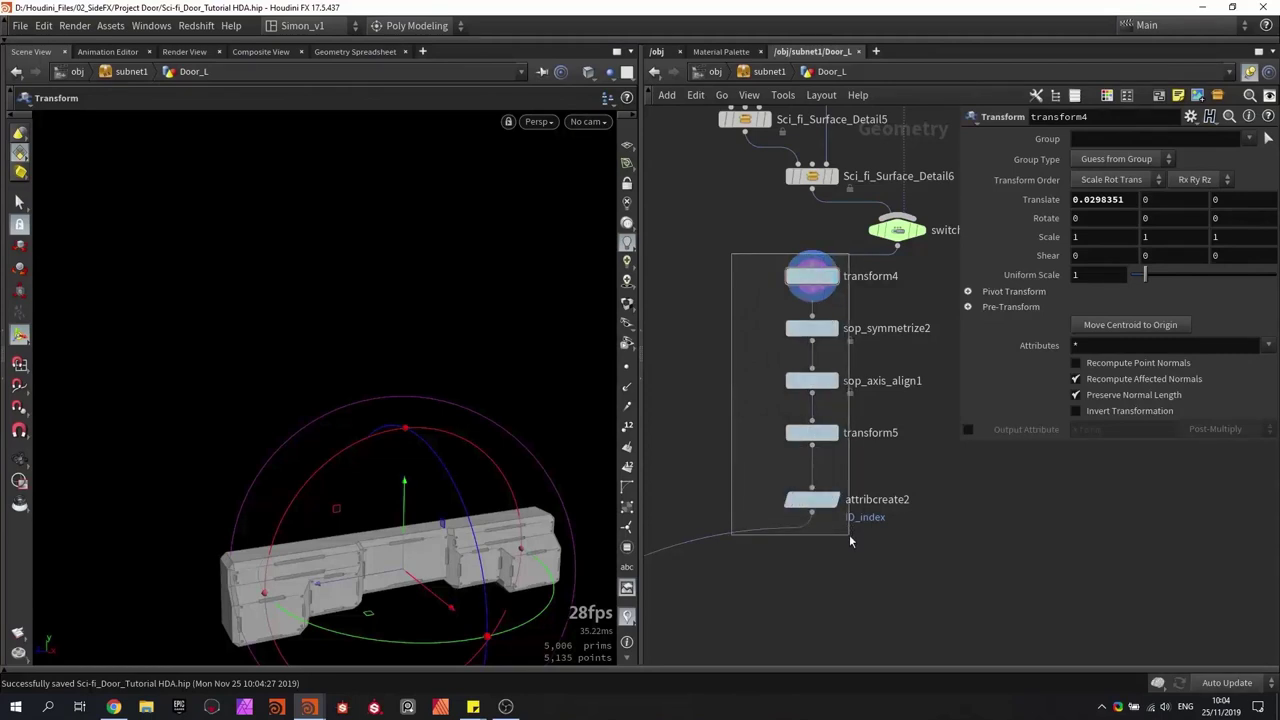
key("ctrl+c")
scroll(849, 534, "down", 5)
key("ctrl+v")
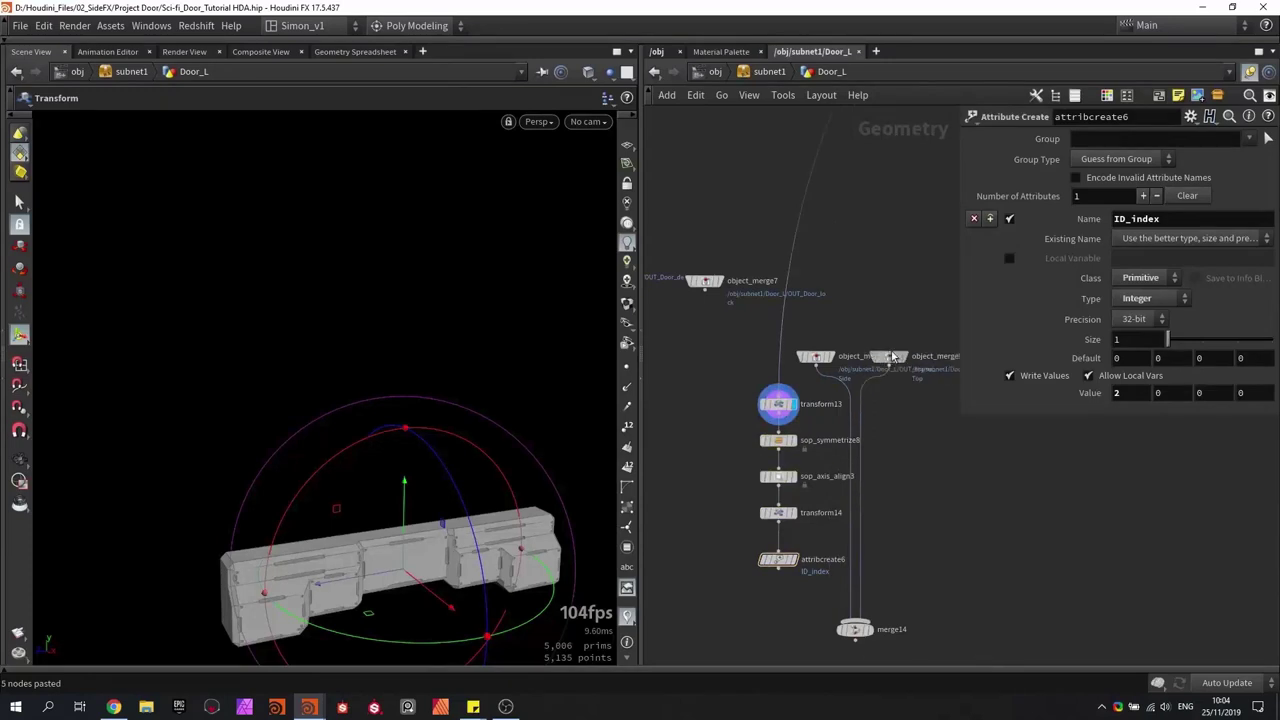
Step: Connect the frame top Object Merge to the pasted transform13 and display attribcreate6's geometry to inspect the frame top
left_click_drag(875, 325, 779, 390)
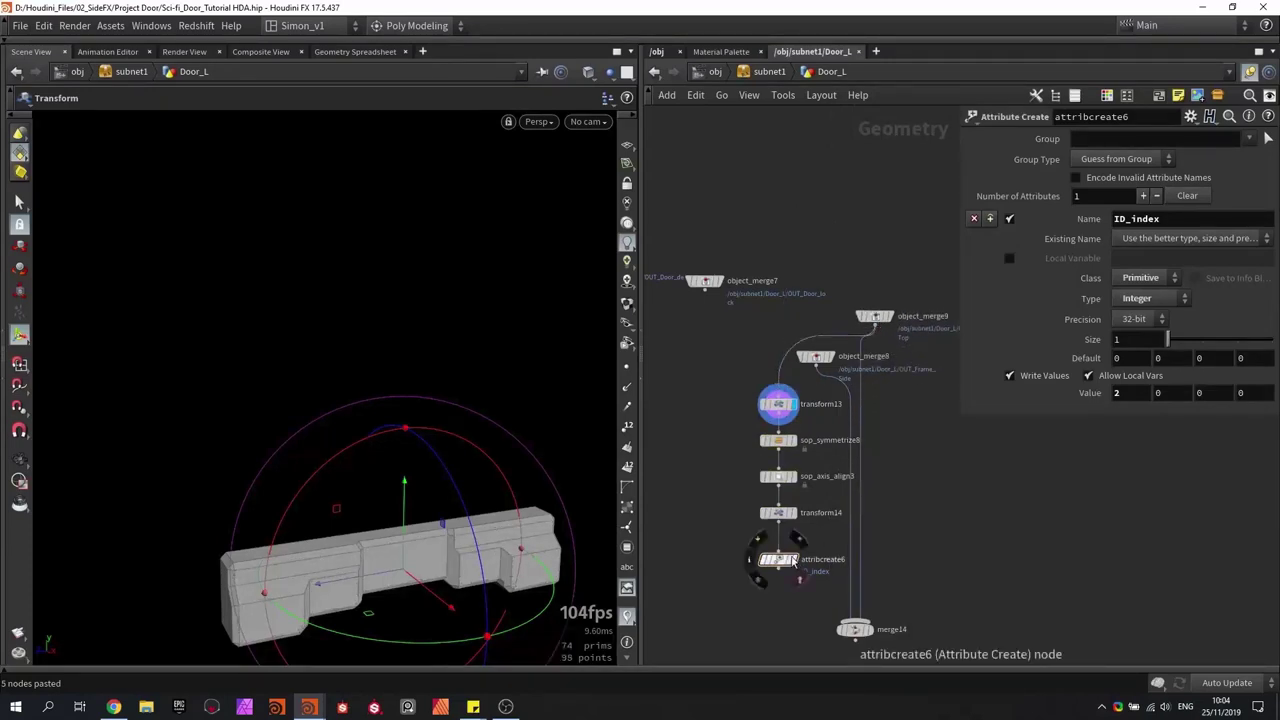
left_click(795, 566)
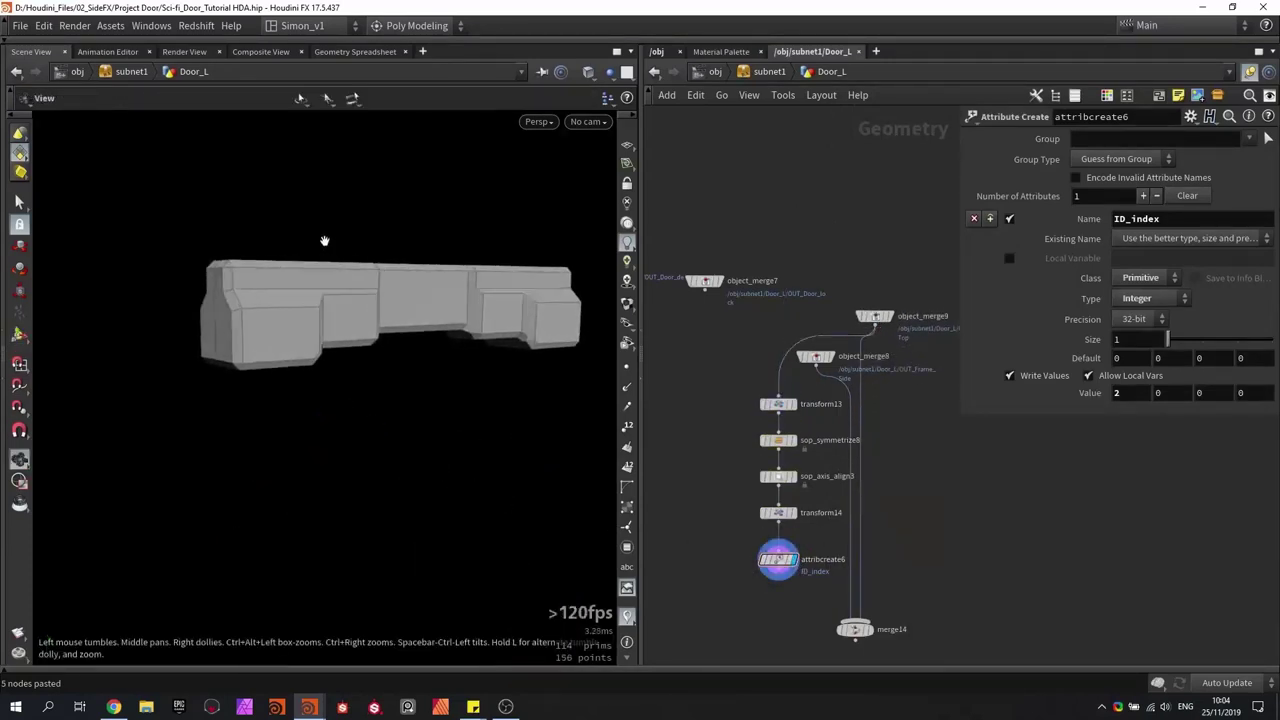
left_click_drag(336, 316, 372, 384)
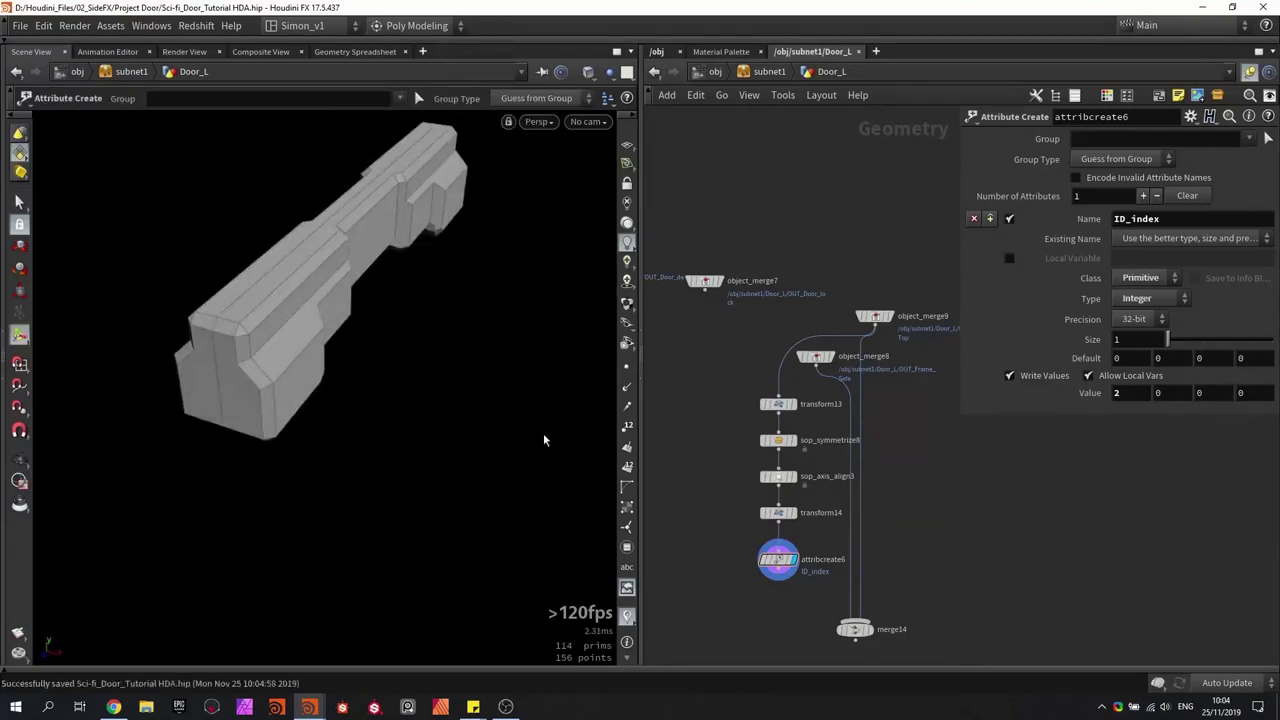
Step: Try the Dissolve flat edges option on the frame top's sop_symmetrize8
scroll(780, 572, "up", 2)
left_click(777, 387)
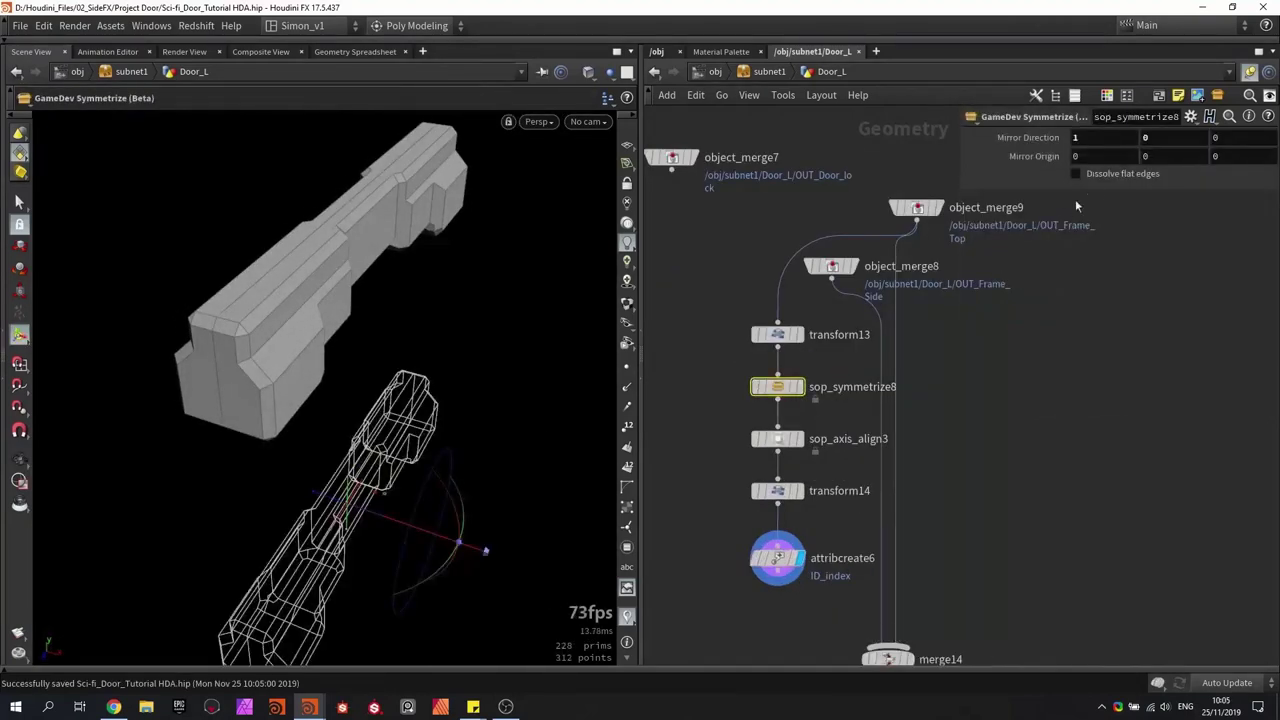
left_click(1101, 176)
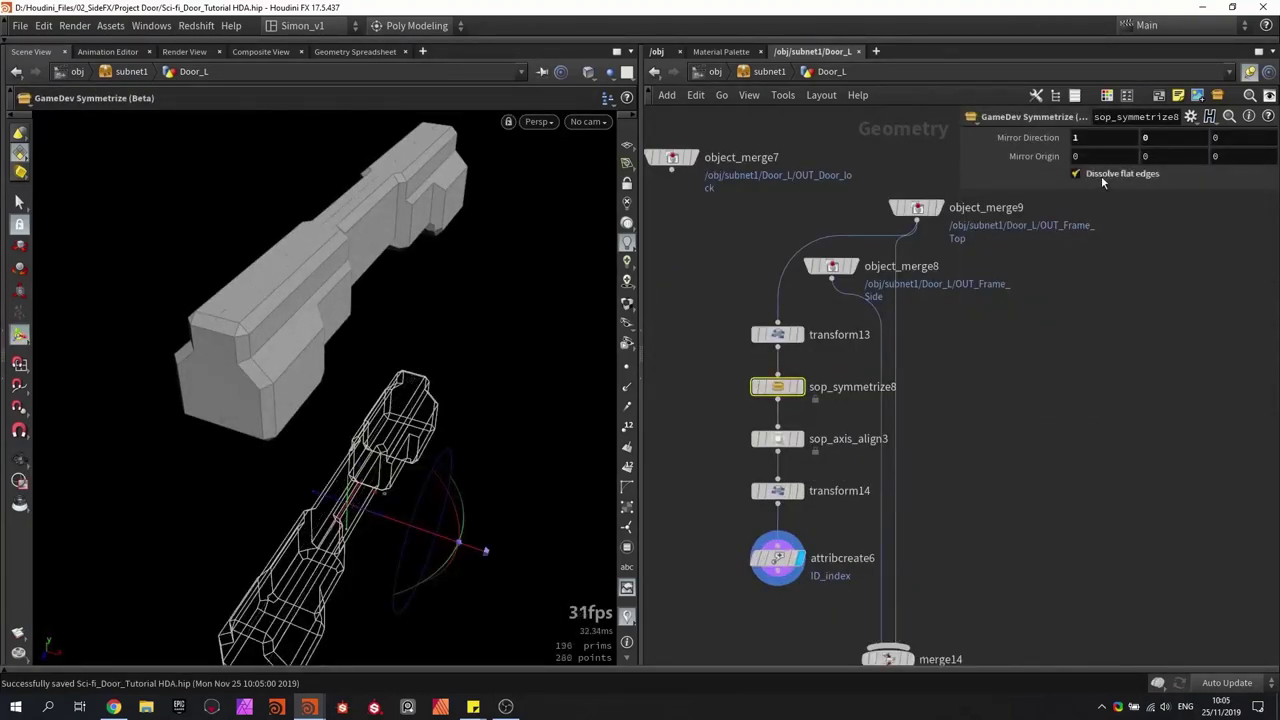
left_click(1101, 176)
Step: Copy transform7, sop_symmetrize3 and attribcreate3 from the original frame side chain and paste them beside the low-poly frame nodes
scroll(917, 407, "down", 4)
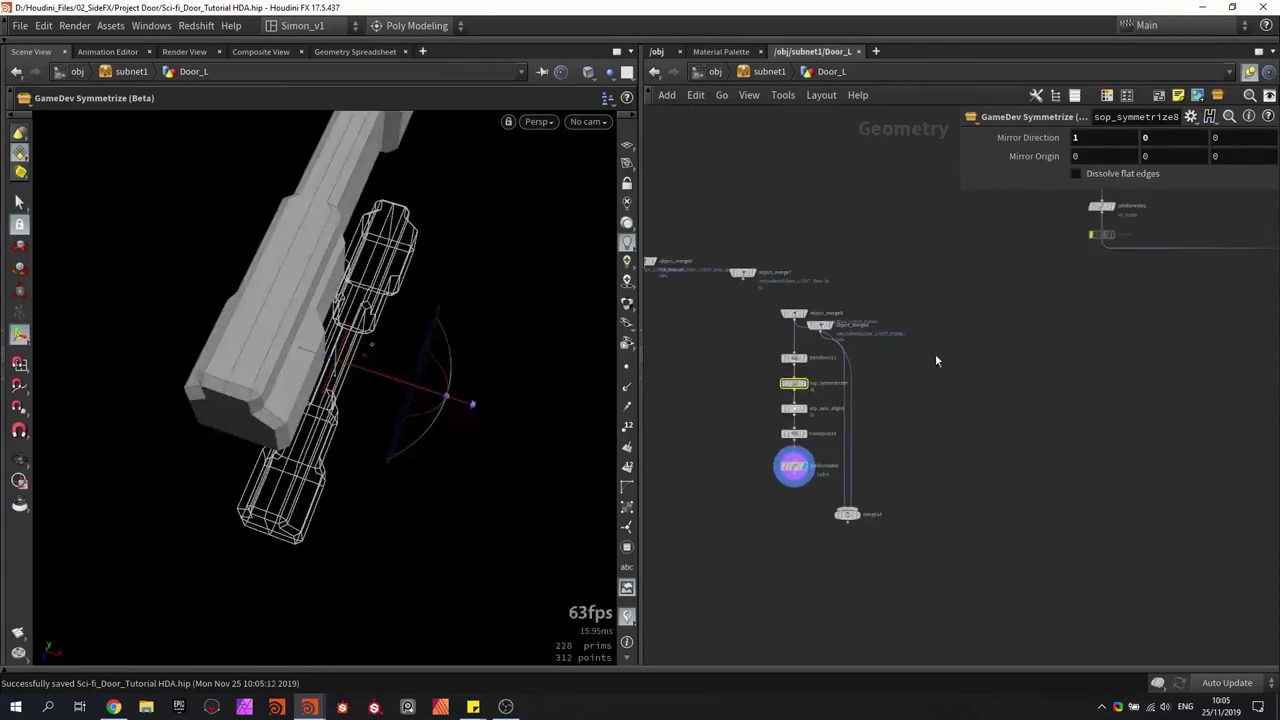
scroll(936, 360, "down", 3)
middle_click_drag(1115, 350, 860, 450)
middle_click_drag(1130, 335, 812, 494)
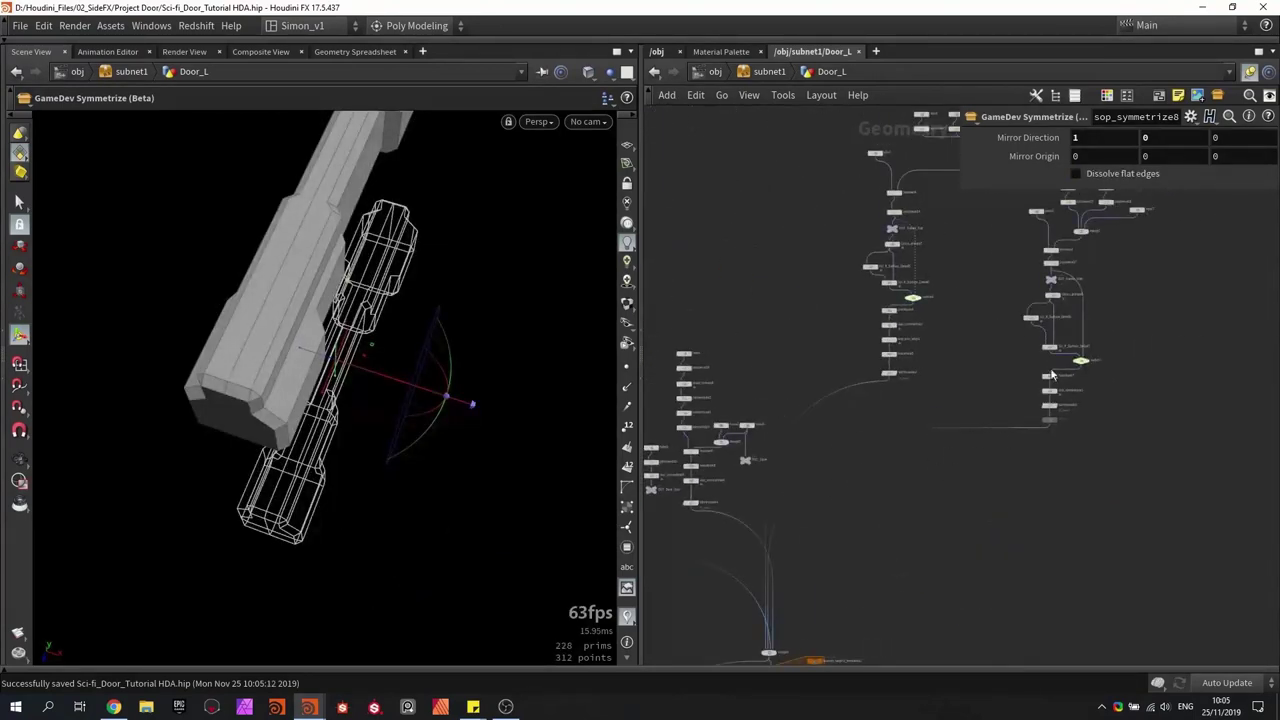
scroll(1055, 422, "up", 4)
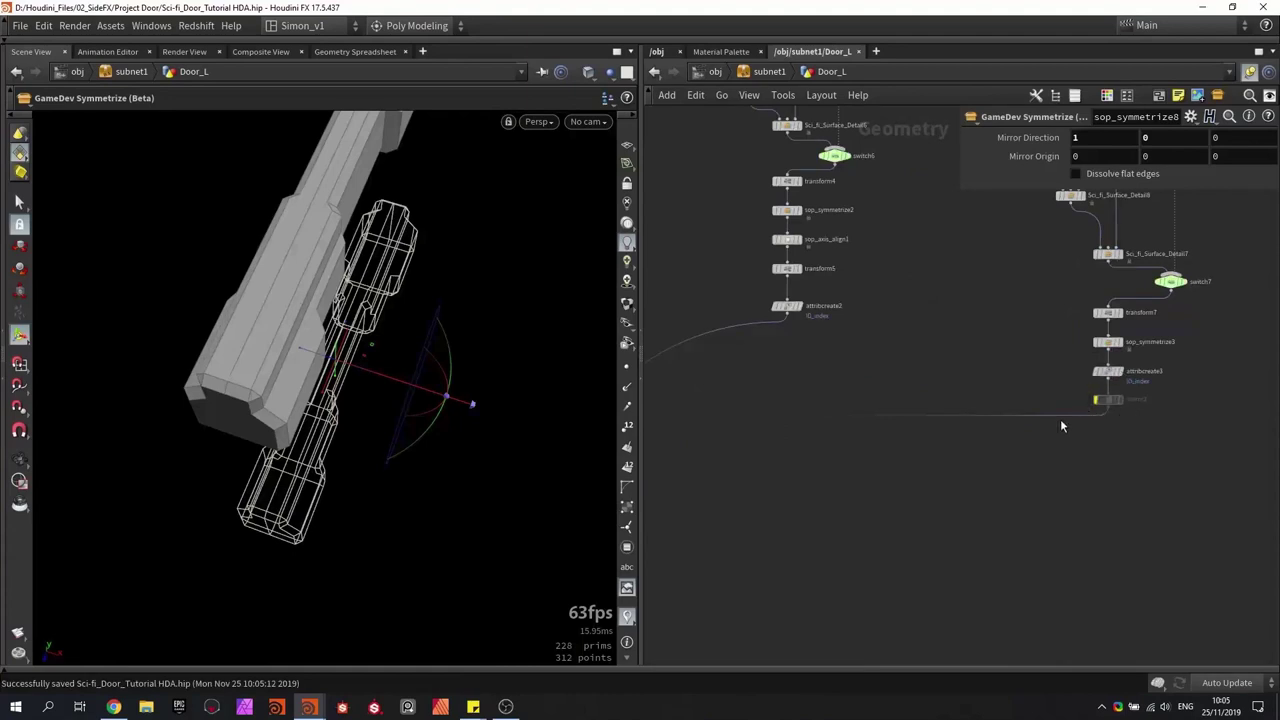
scroll(1086, 353, "up", 2)
left_click_drag(1163, 392, 1163, 392)
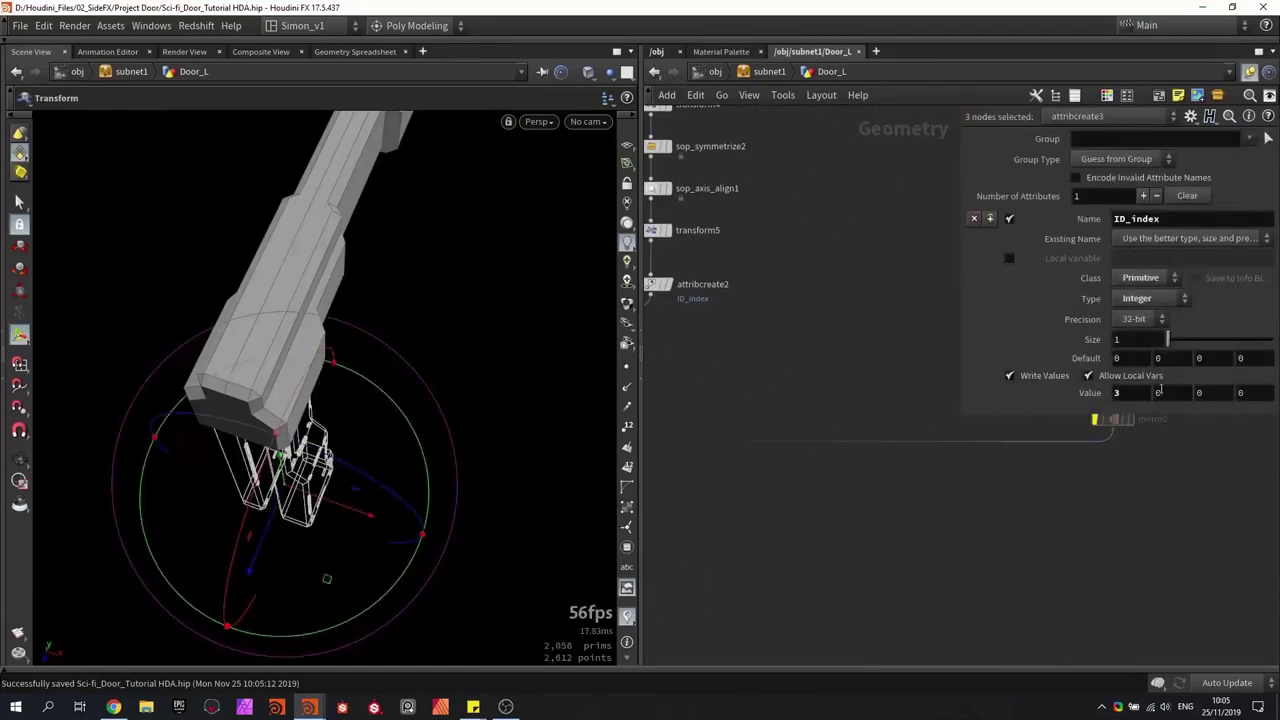
key("ctrl+c")
scroll(1098, 440, "down", 3)
middle_click_drag(856, 549, 987, 443)
middle_click_drag(800, 508, 1088, 326)
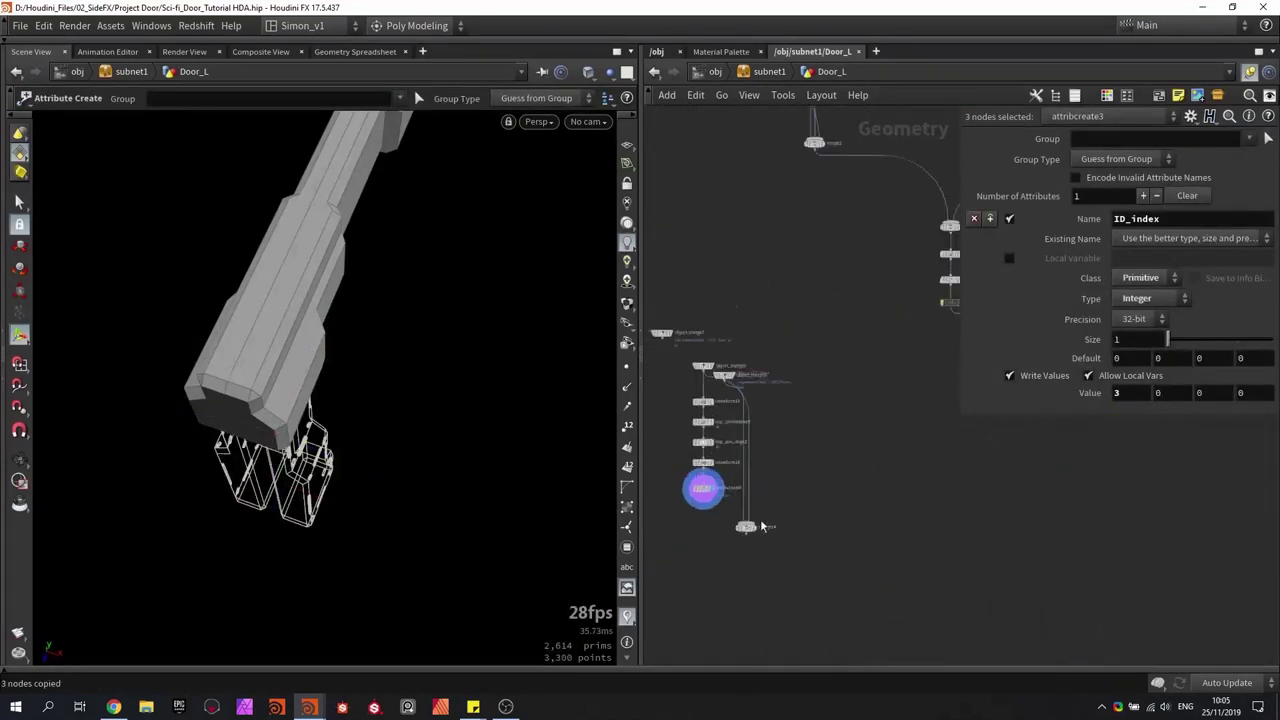
key("ctrl+v")
scroll(762, 358, "up", 3)
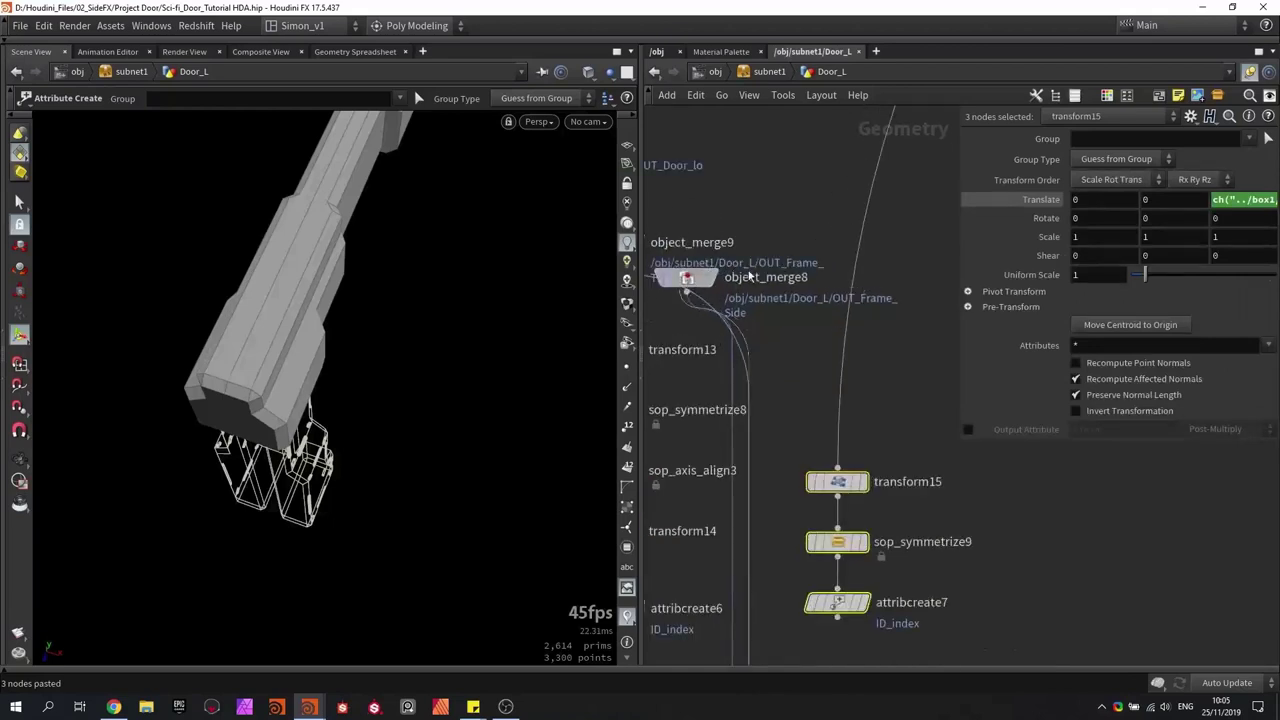
Step: Connect the frame side Object Merge to transform15 and delete the direct wires from both frame Object Merges to merge14
left_click_drag(686, 279, 837, 467)
middle_click_drag(788, 515, 802, 415)
left_click_drag(801, 417, 743, 407)
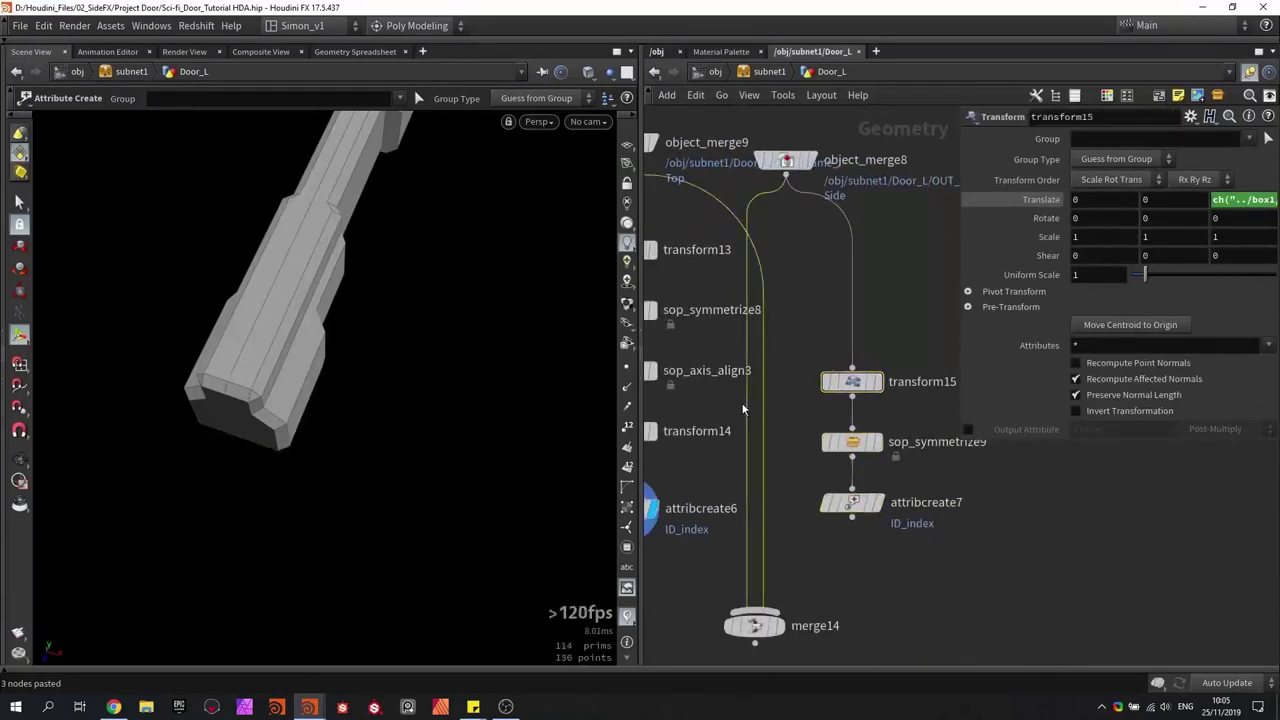
key("Delete")
Step: Connect attribcreate6 and attribcreate7 into merge14, display the merged frame and tidy the two frame chains above it
middle_click_drag(803, 447, 849, 411)
left_click_drag(906, 517, 793, 570)
left_click(828, 593)
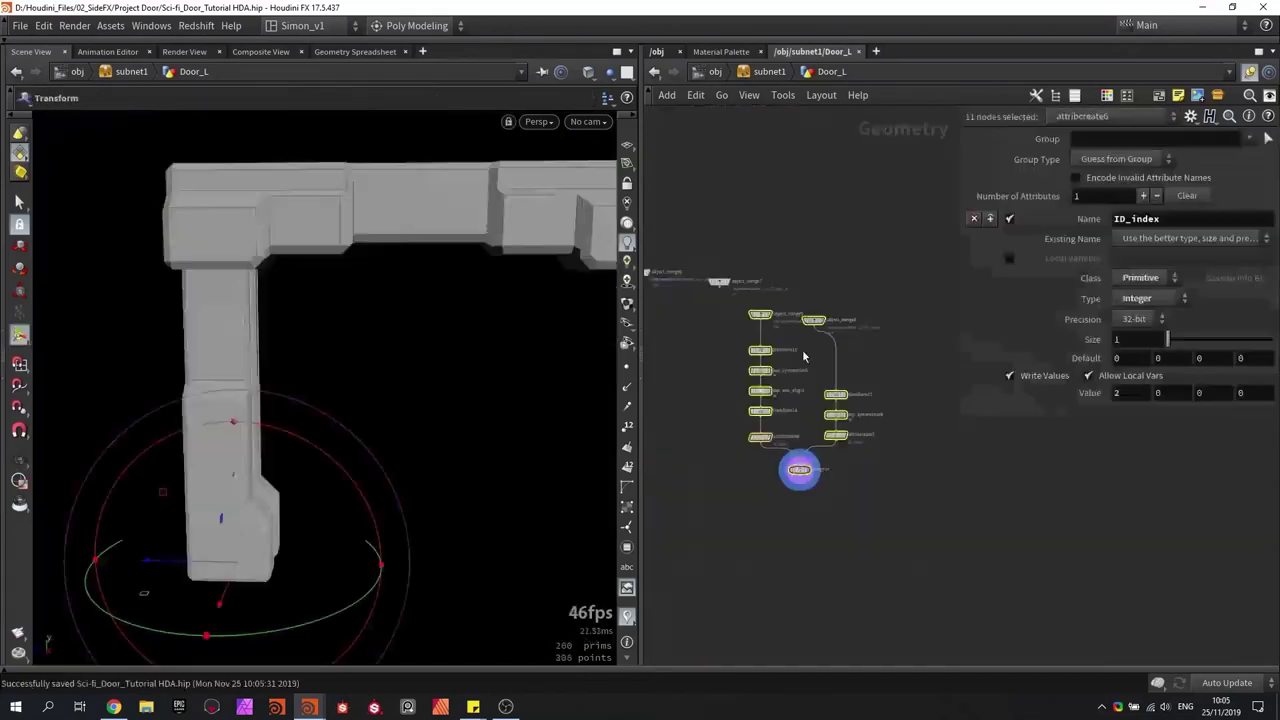
left_click(803, 357)
scroll(809, 315, "up", 3)
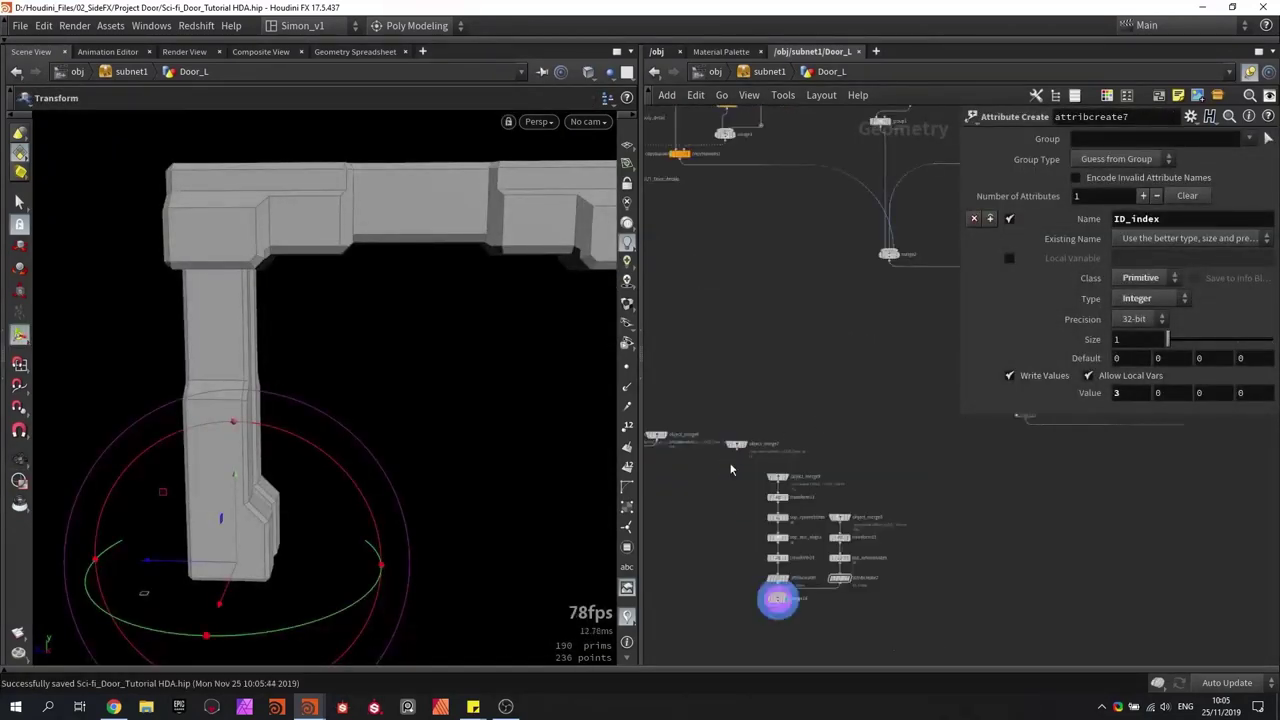
Step: Copy attribcreate4 from the original door lock chain, paste it below object_merge7 and connect and display it
scroll(730, 470, "up", 3)
left_click_drag(750, 490, 707, 334)
scroll(880, 318, "down", 4)
middle_click_drag(890, 318, 650, 394)
scroll(853, 350, "up", 4)
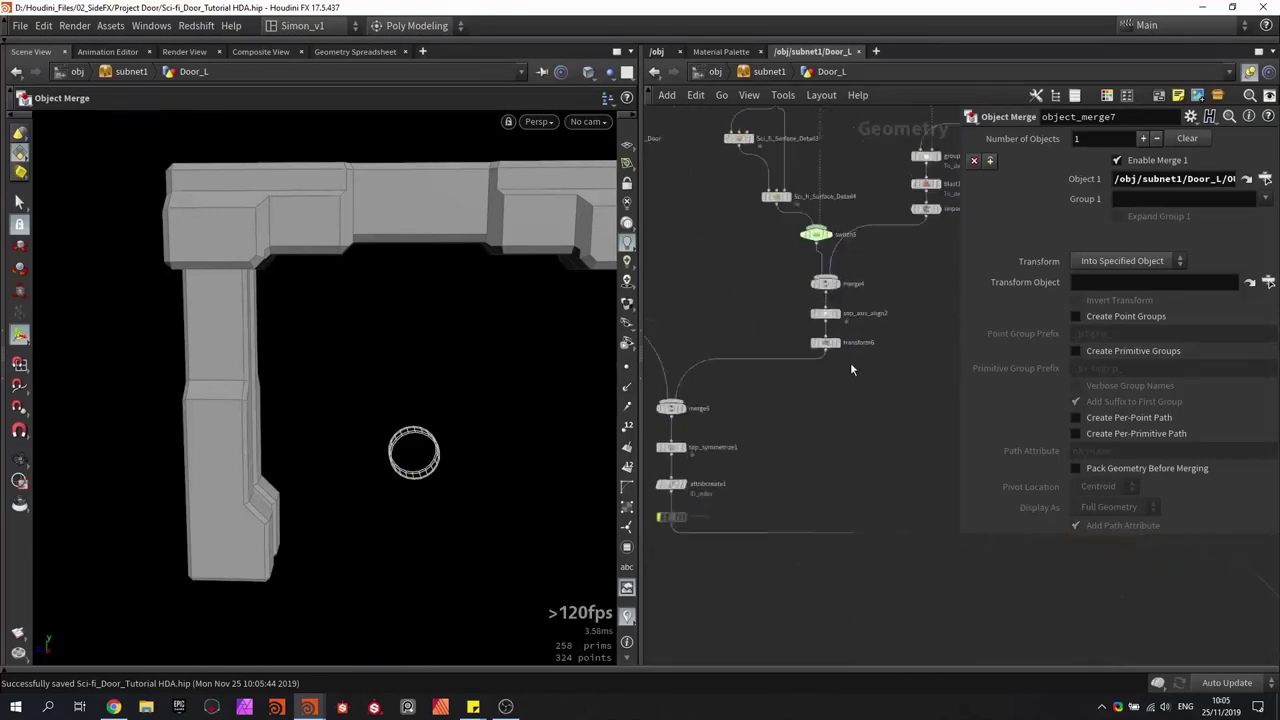
scroll(851, 365, "down", 4)
scroll(857, 489, "up", 5)
middle_click_drag(866, 490, 785, 508)
left_click_drag(787, 511, 736, 409)
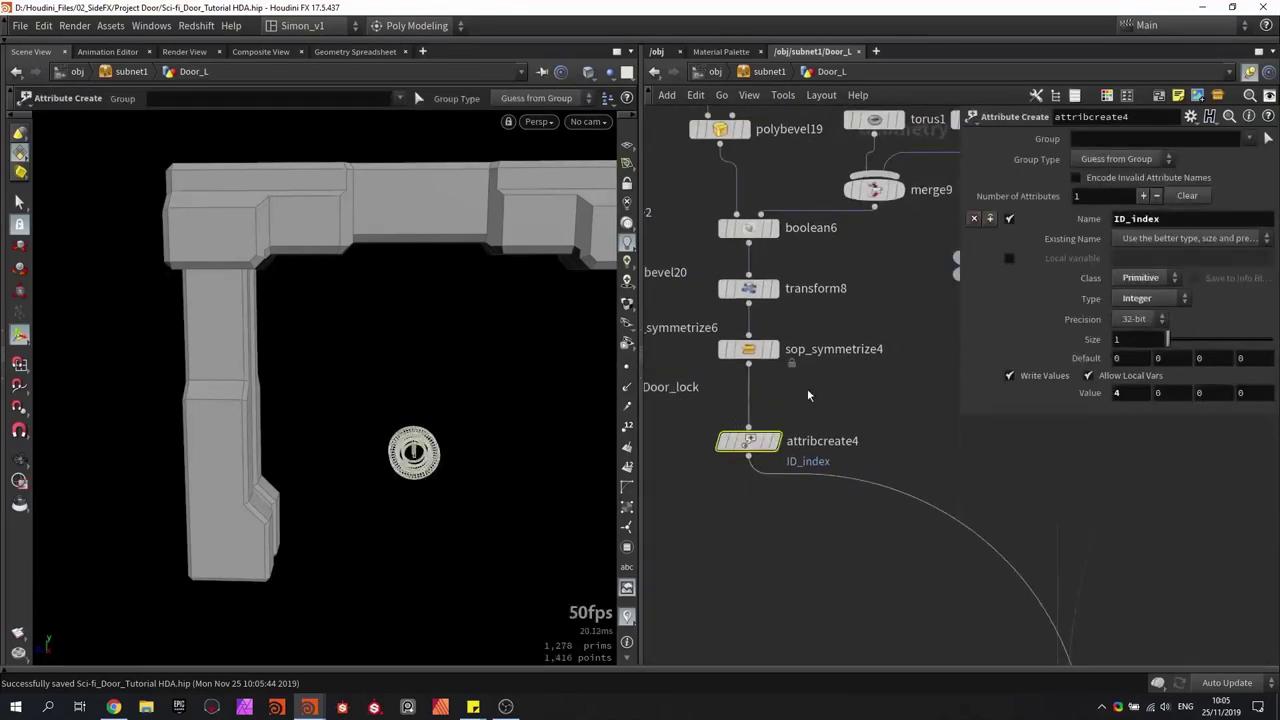
scroll(808, 395, "down", 7)
middle_click_drag(765, 433, 871, 426)
middle_click_drag(692, 463, 857, 449)
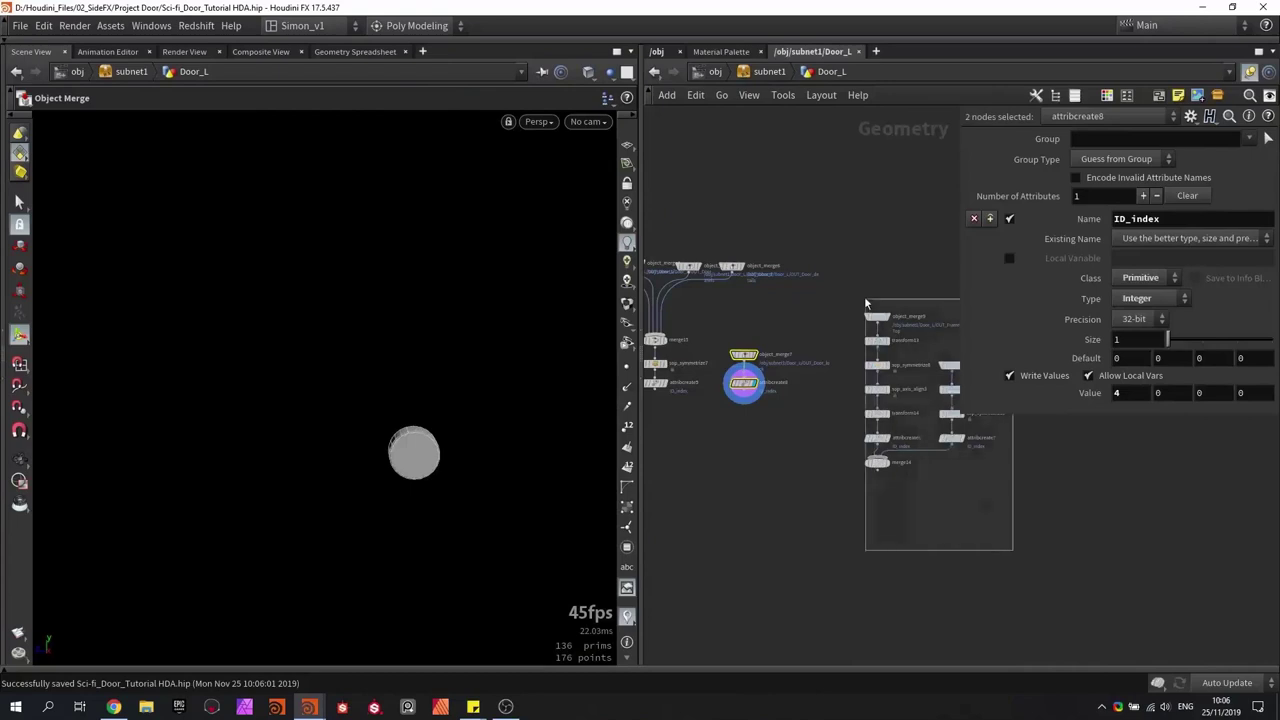
Step: Move the whole frame node network ending in merge14 next to the door lock nodes, level with their attribute node
left_click_drag(866, 303, 866, 303)
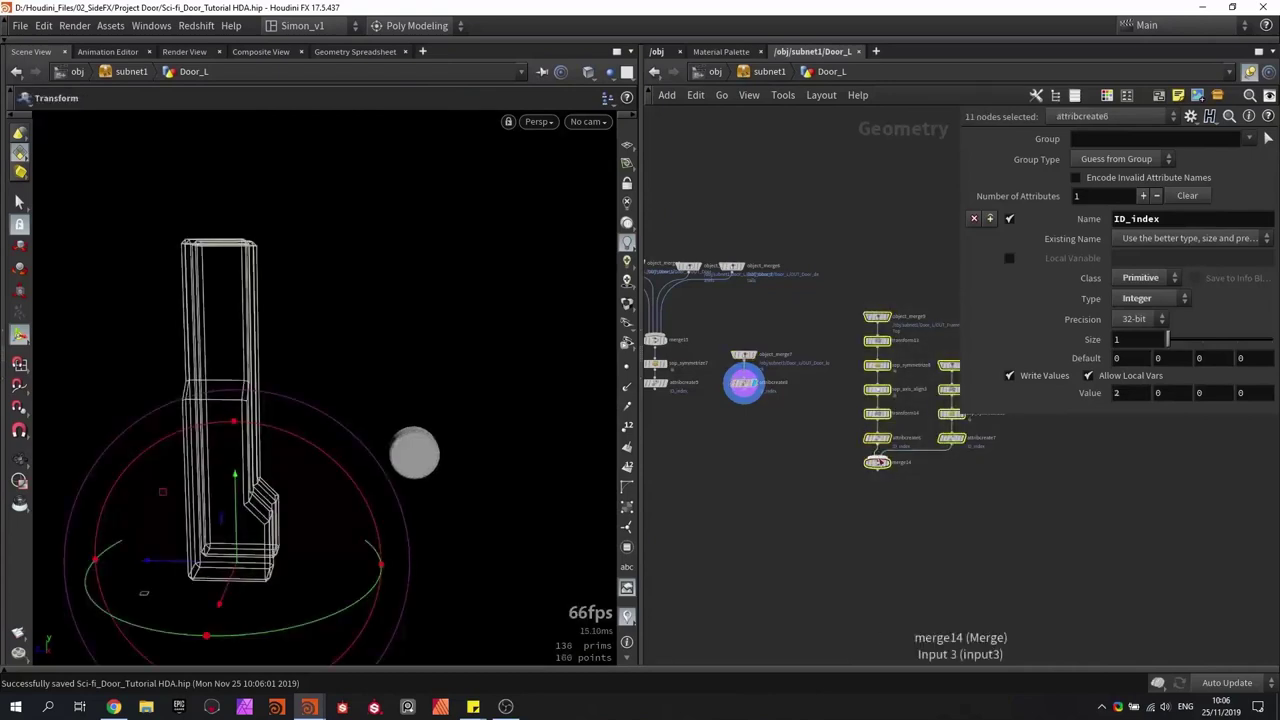
left_click_drag(877, 462, 837, 389)
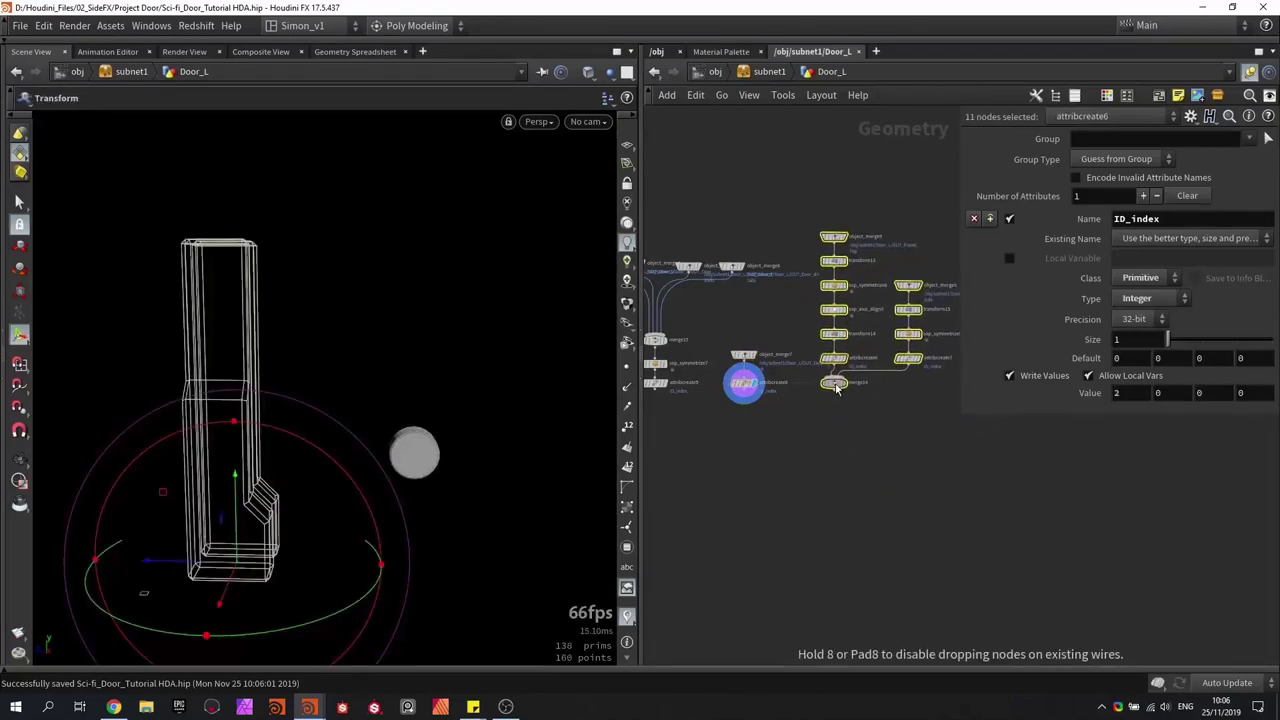
left_click(867, 424)
middle_click_drag(826, 427, 905, 411)
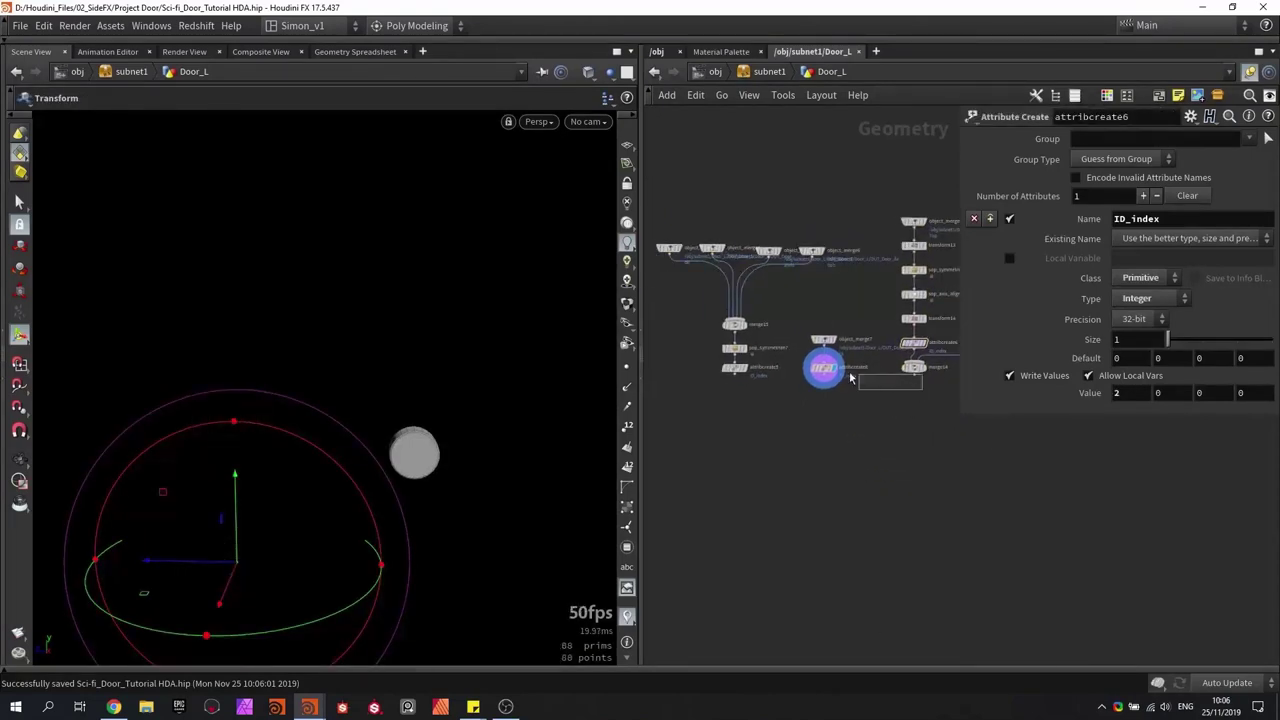
Step: Combine attribcreate5, attribcreate8 and merge14 in a new Merge node, display the full low-poly door and save the scene
left_click_drag(731, 370, 731, 370)
left_click(820, 440, "alt")
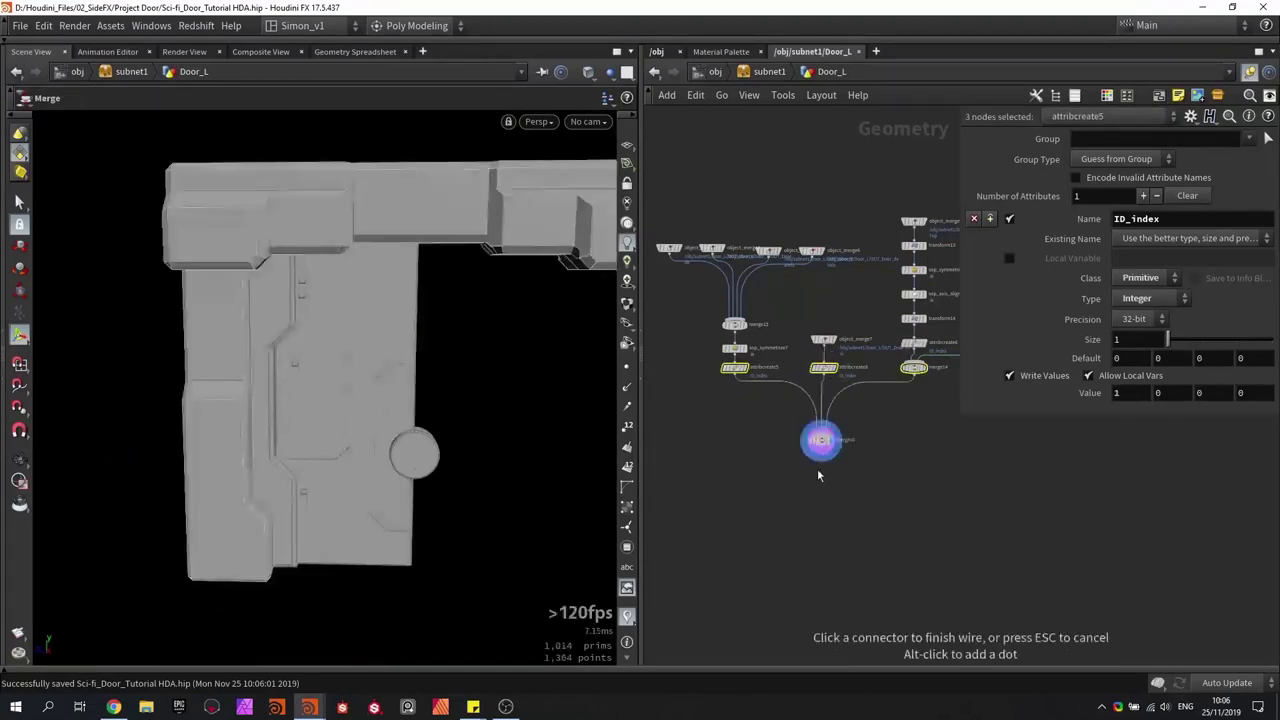
left_click_drag(475, 458, 527, 442, "alt")
key("ctrl+s")
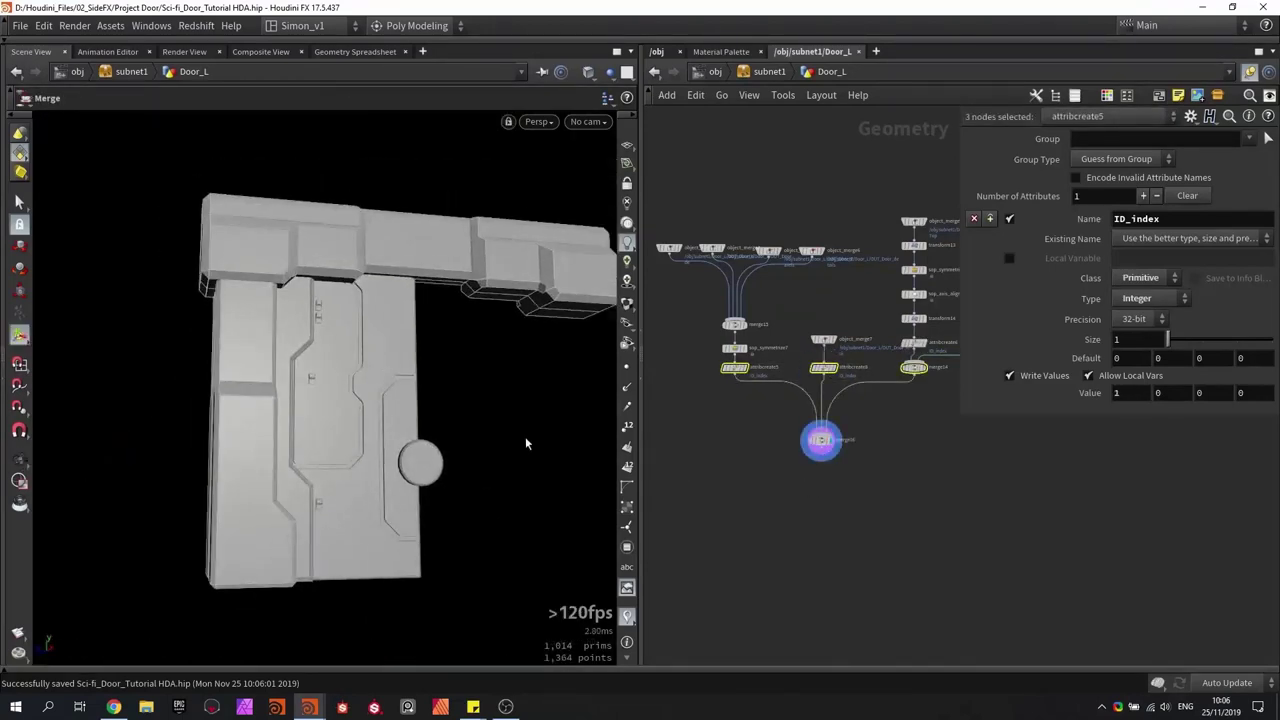
Step: Compare the high-detail merge8 geometry with the low-poly merge16, save the scene and inspect merge16's node information
middle_click_drag(874, 531, 734, 494)
scroll(734, 494, "down", 5)
middle_click_drag(931, 468, 761, 455)
scroll(924, 410, "up", 5)
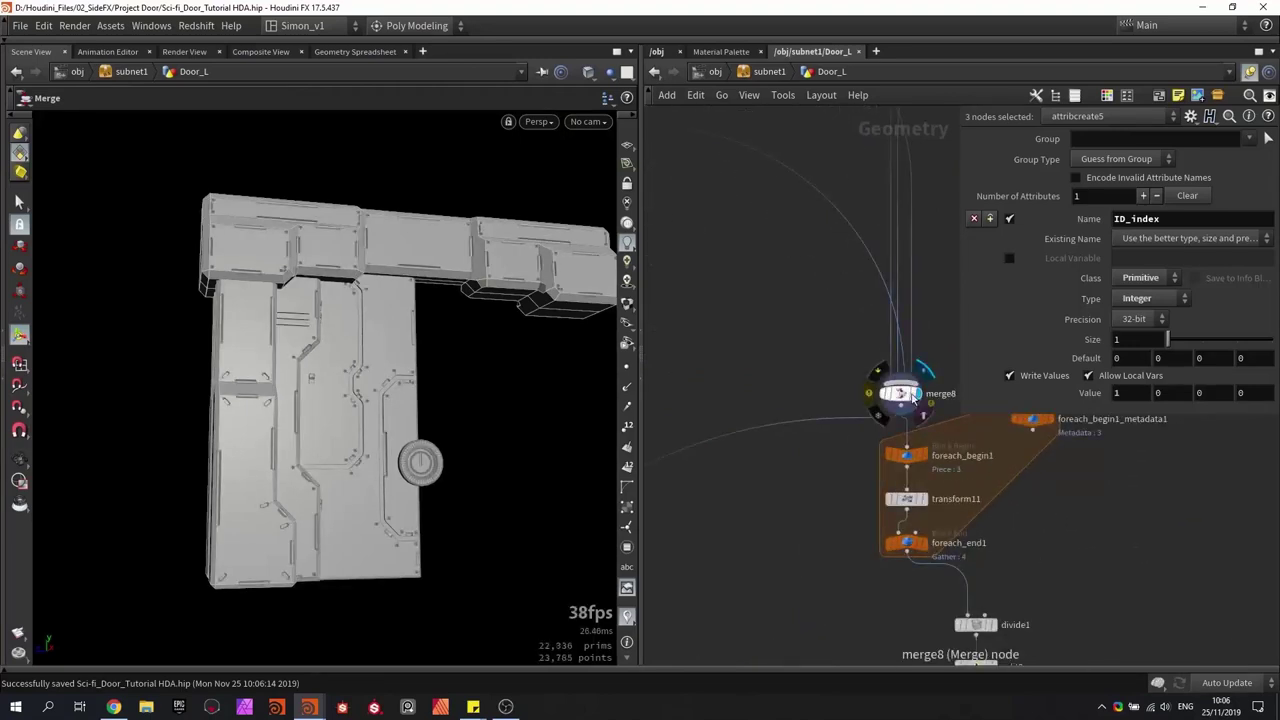
left_click_drag(400, 388, 331, 363, "alt")
key("ctrl+s")
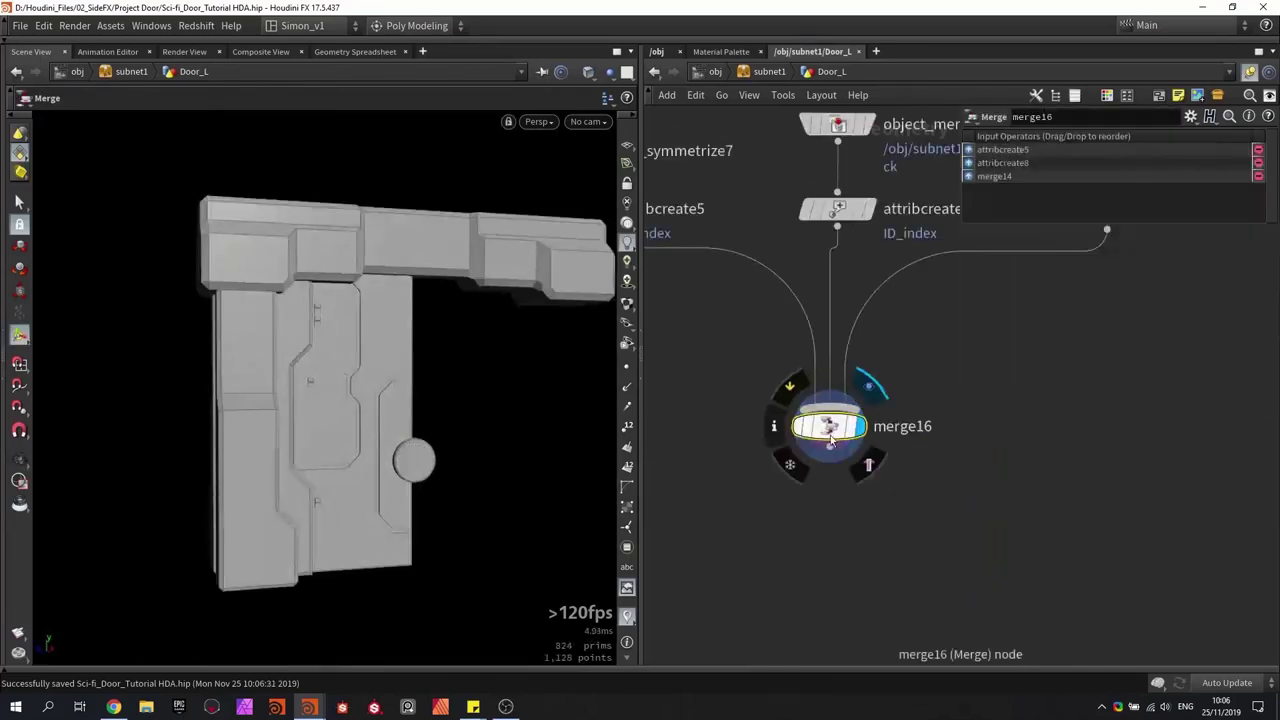
middle_click(829, 438)
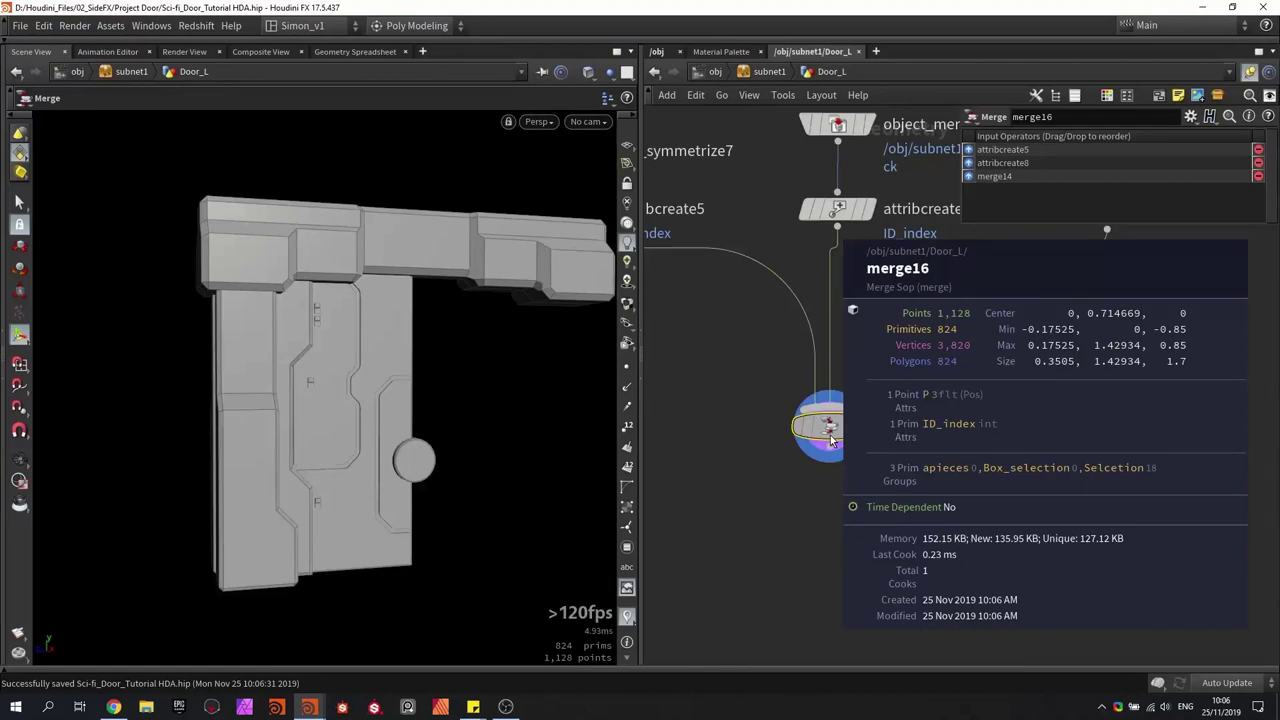
Step: Add and display a Divide node connected below merge16, and enable Don't Generate Slivers and Avoid Small Angles on it
key("Tab")
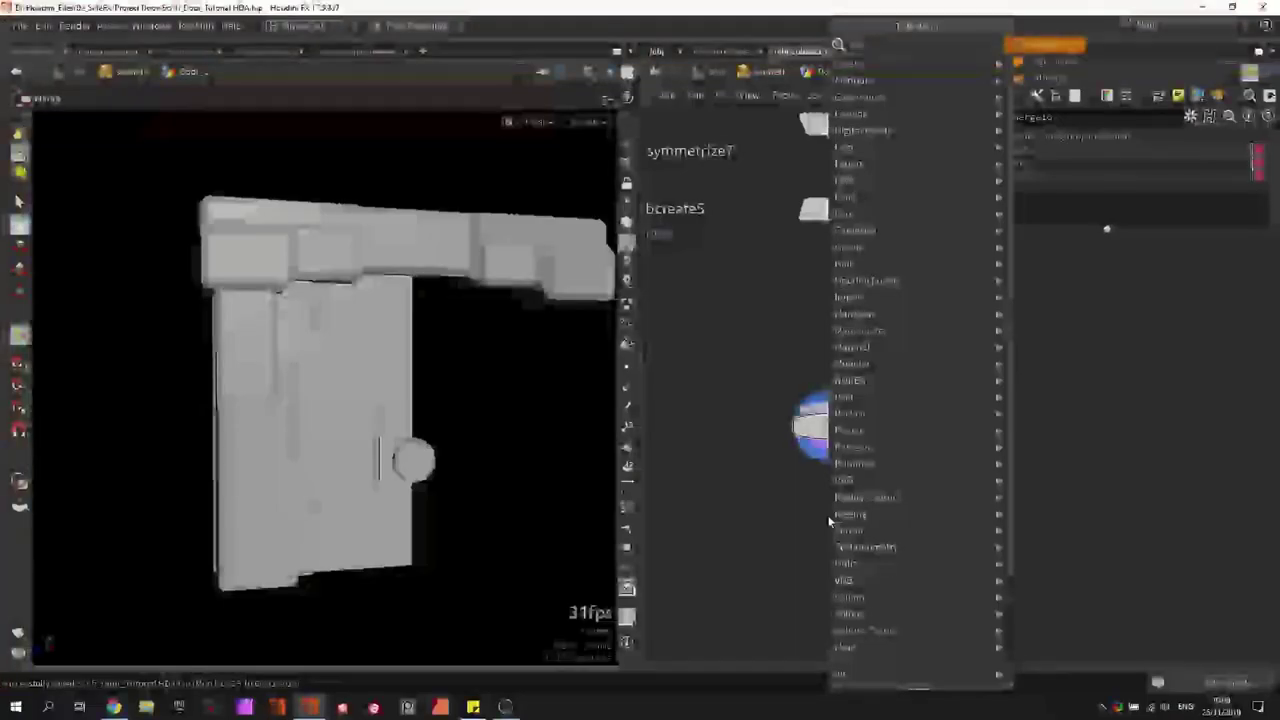
type("divide")
key("Return")
left_click(829, 515)
left_click(829, 449)
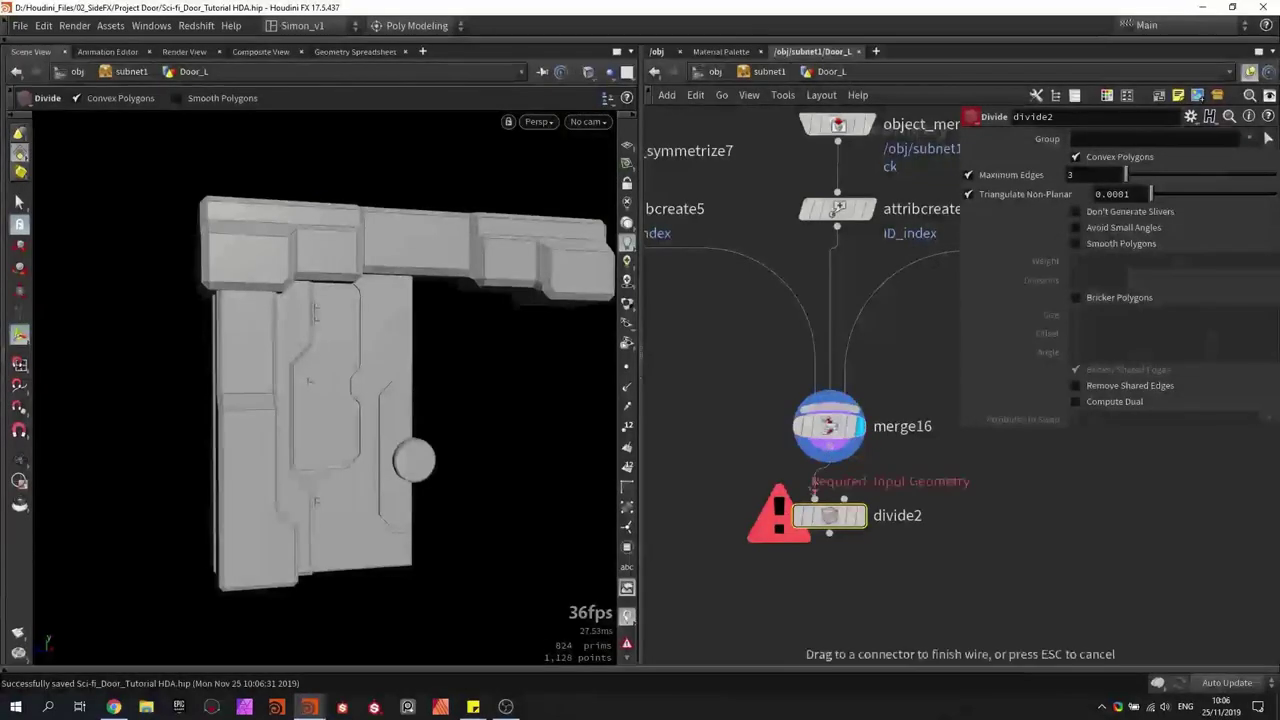
left_click(815, 498)
key("r")
left_click(834, 521)
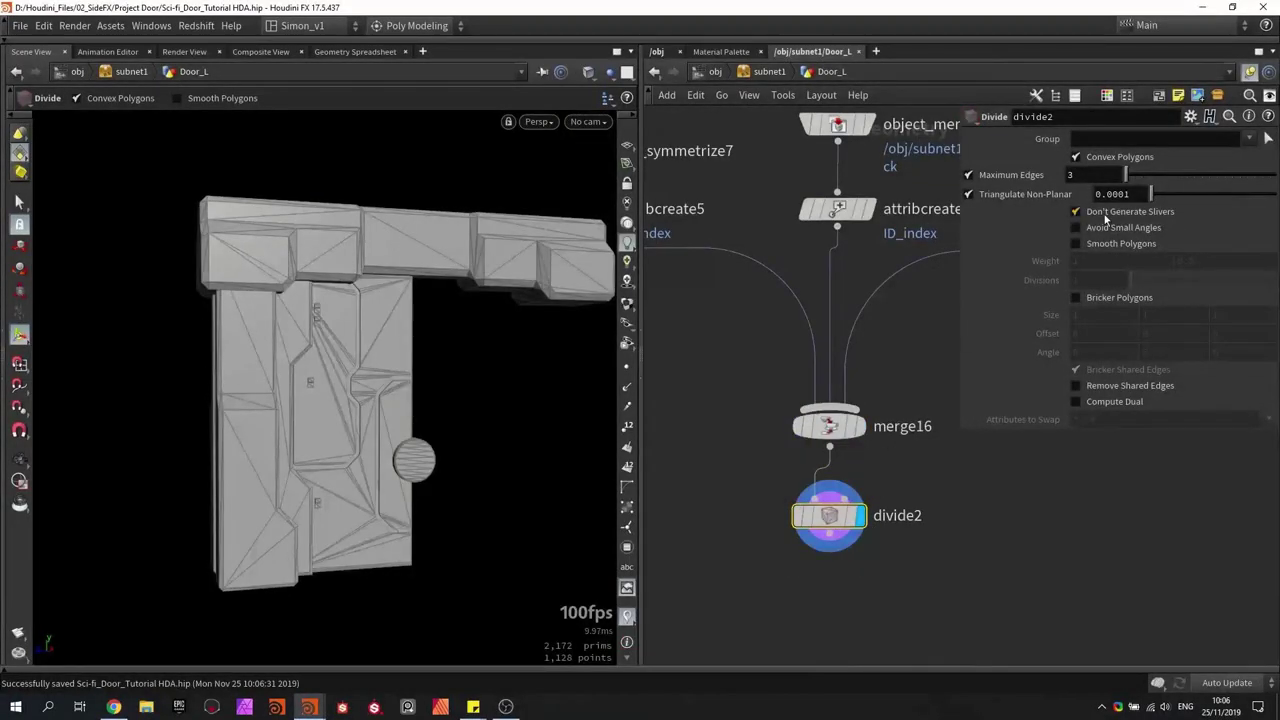
left_click(1105, 227)
middle_click(831, 517)
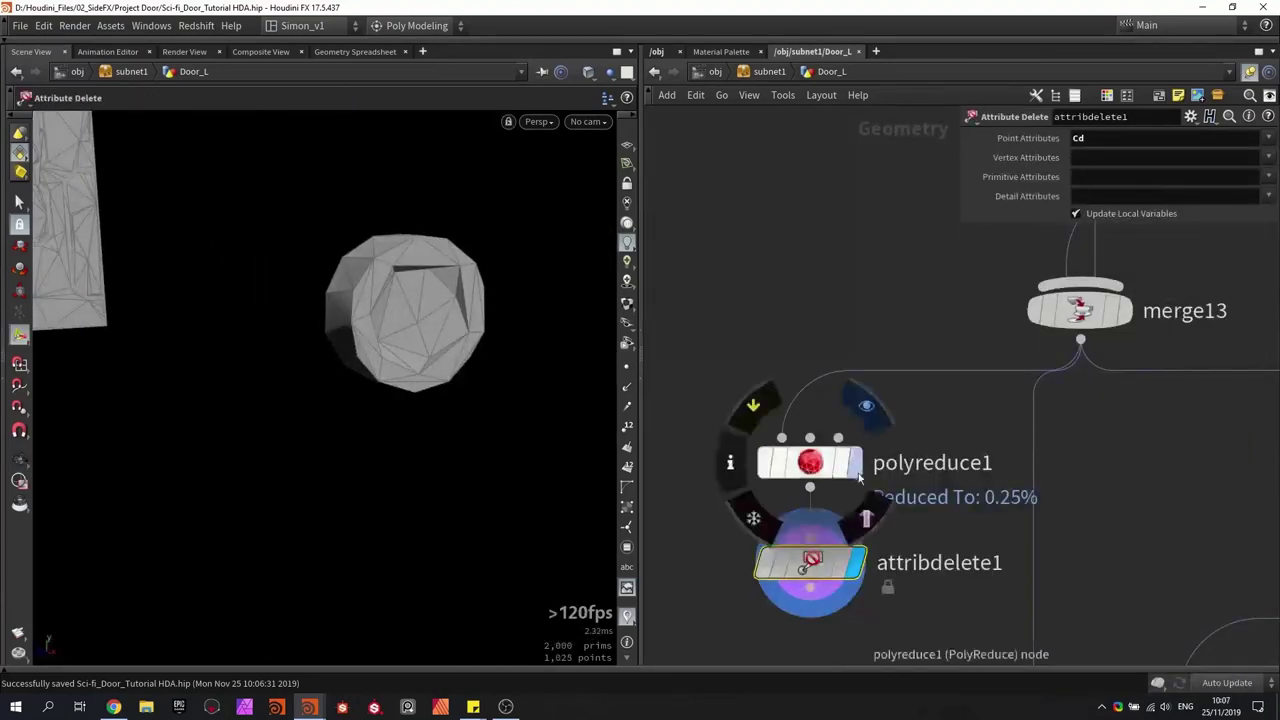
Step: Review polyreduce1's reduction settings and examine attribdelete1's reduced mesh on the lock, door and frame
left_click(810, 463)
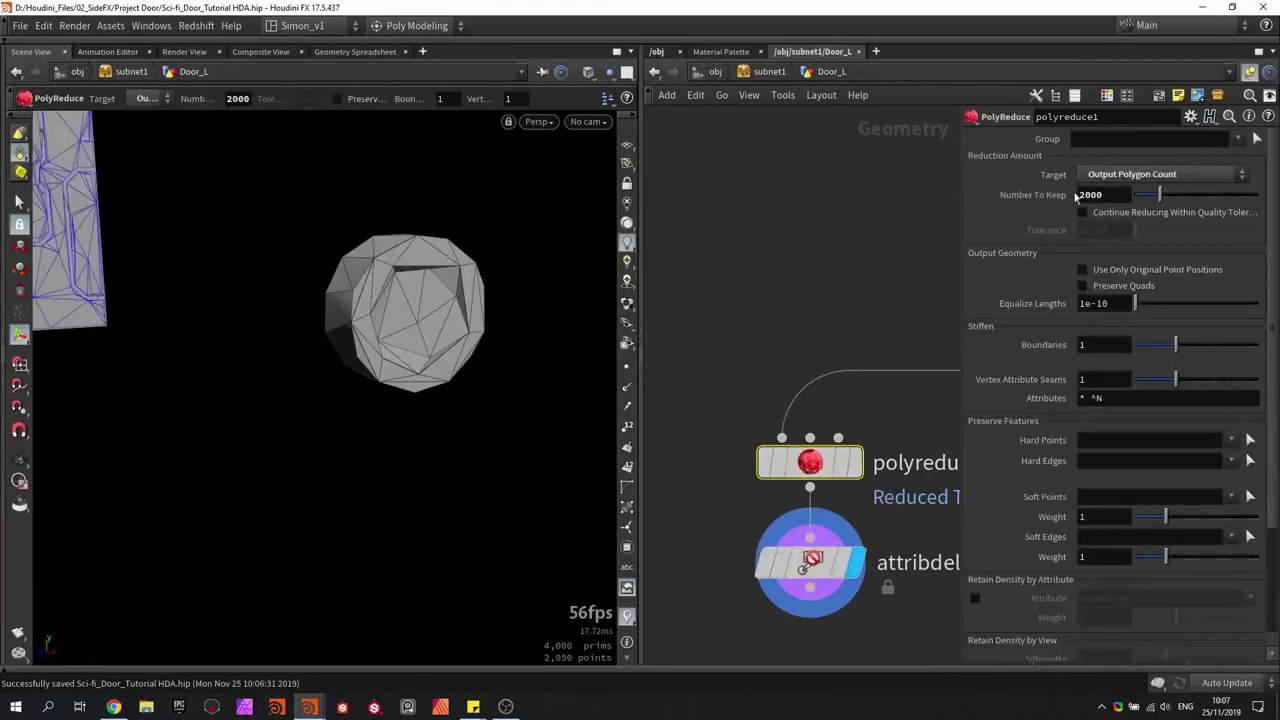
left_click(810, 563)
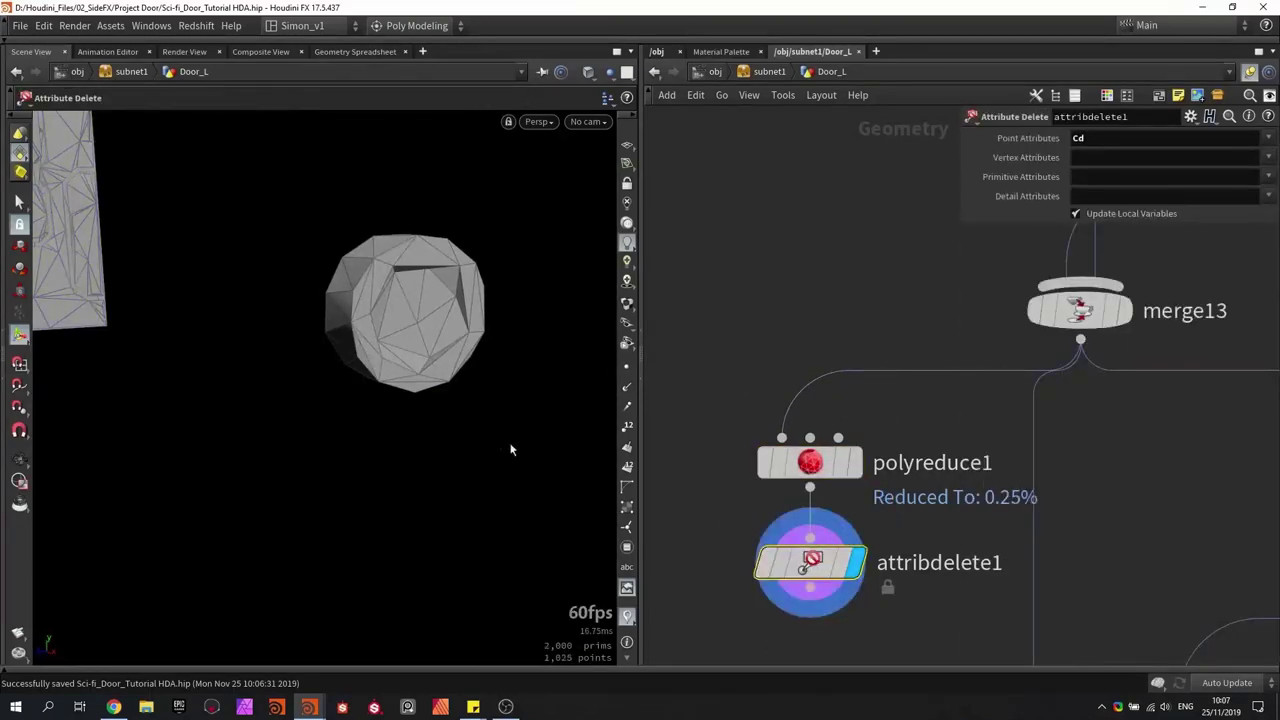
left_click_drag(323, 217, 511, 317, "alt")
scroll(407, 259, "up", 5)
scroll(407, 259, "down", 4)
scroll(407, 260, "down", 3)
Step: Delete the polyreduce1 and attribdelete1 nodes below merge13 and save the scene
left_click_drag(897, 500, 753, 312)
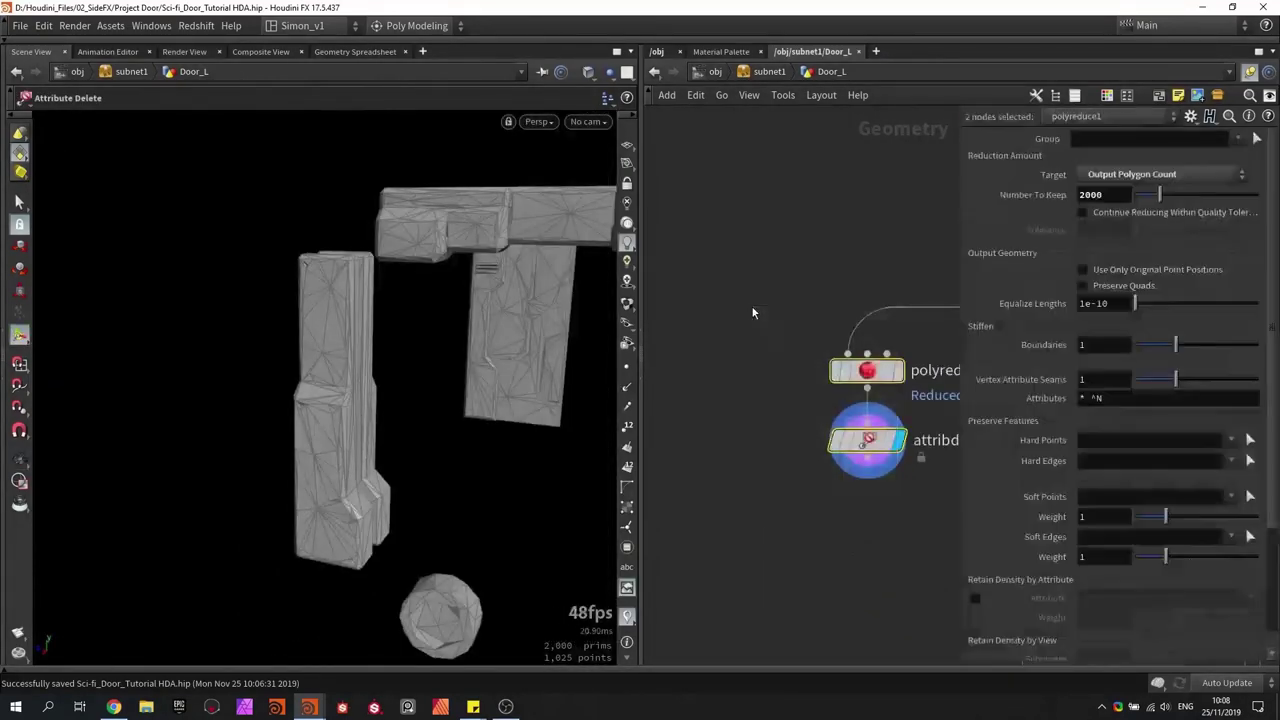
key("Delete")
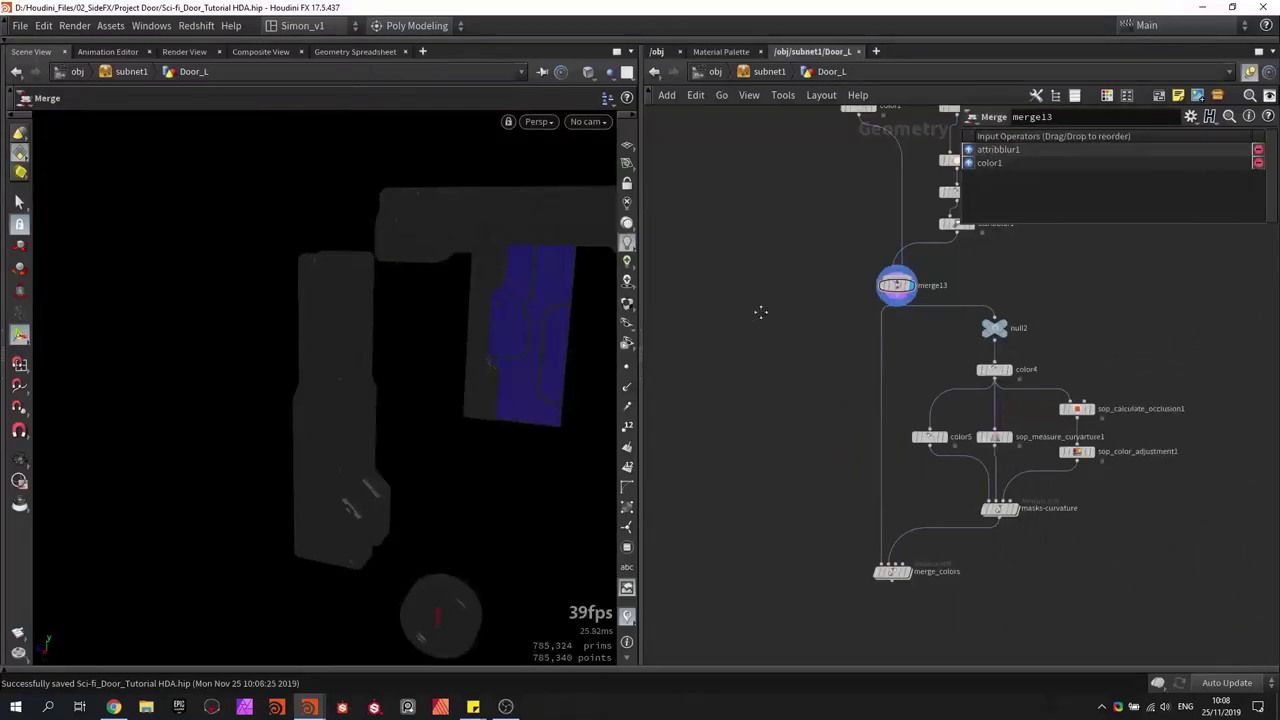
key("ctrl+s")
Step: Enclose the whole low-poly network, from the object merges down to divide2, in a network box
middle_click_drag(761, 312, 954, 399)
scroll(954, 399, "down", 3)
middle_click_drag(862, 310, 919, 383)
scroll(919, 383, "down", 3)
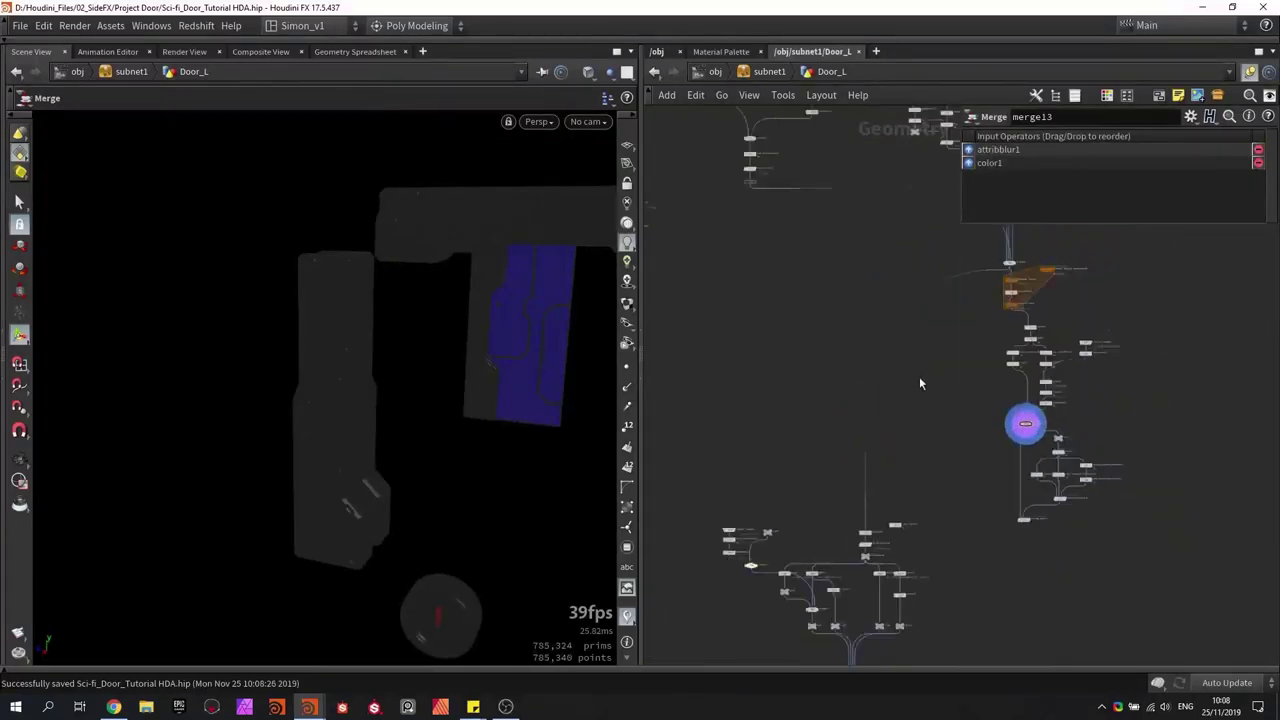
middle_click_drag(793, 321, 948, 474)
middle_click_drag(833, 442, 1038, 457)
scroll(989, 467, "up", 4)
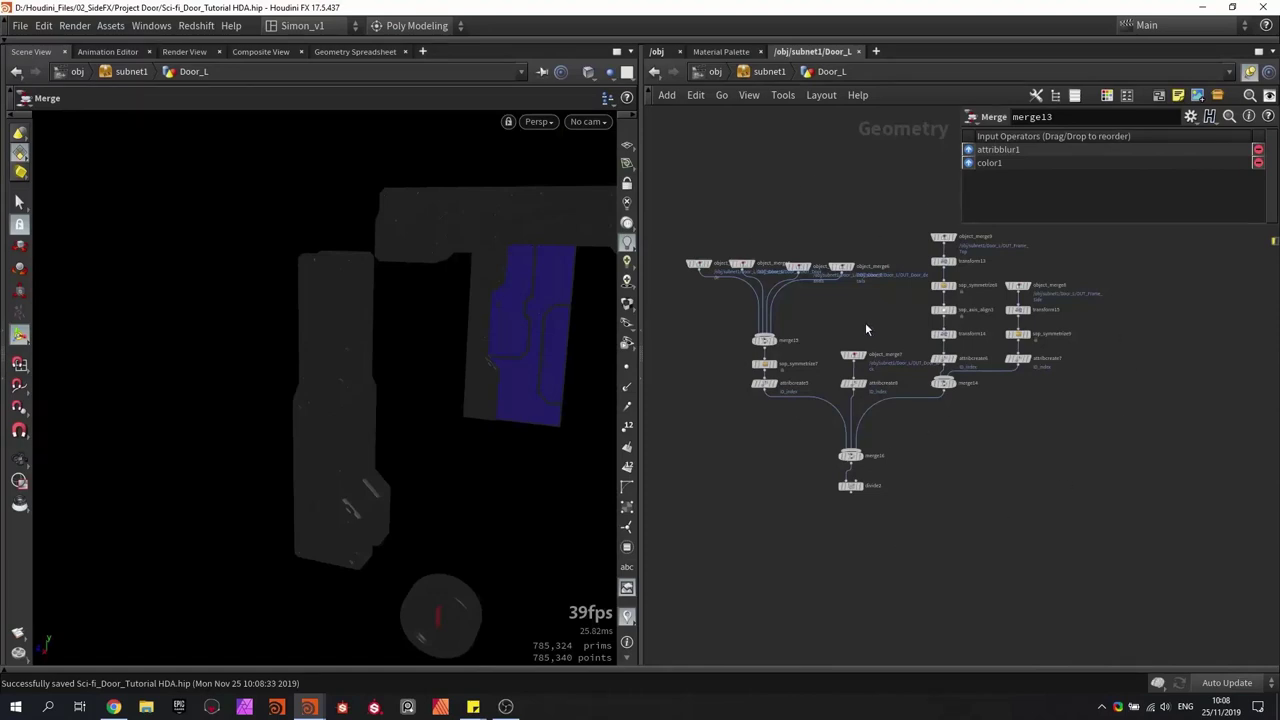
scroll(860, 484, "up", 5)
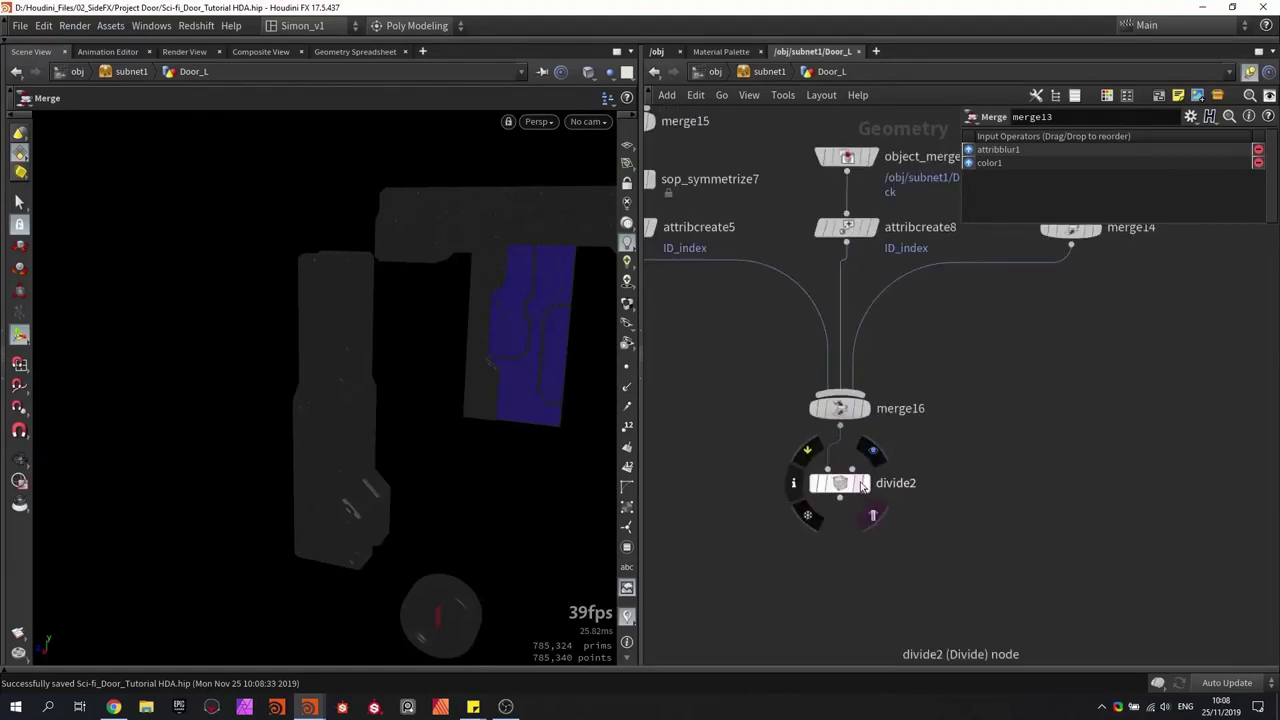
left_click_drag(688, 183, 955, 453)
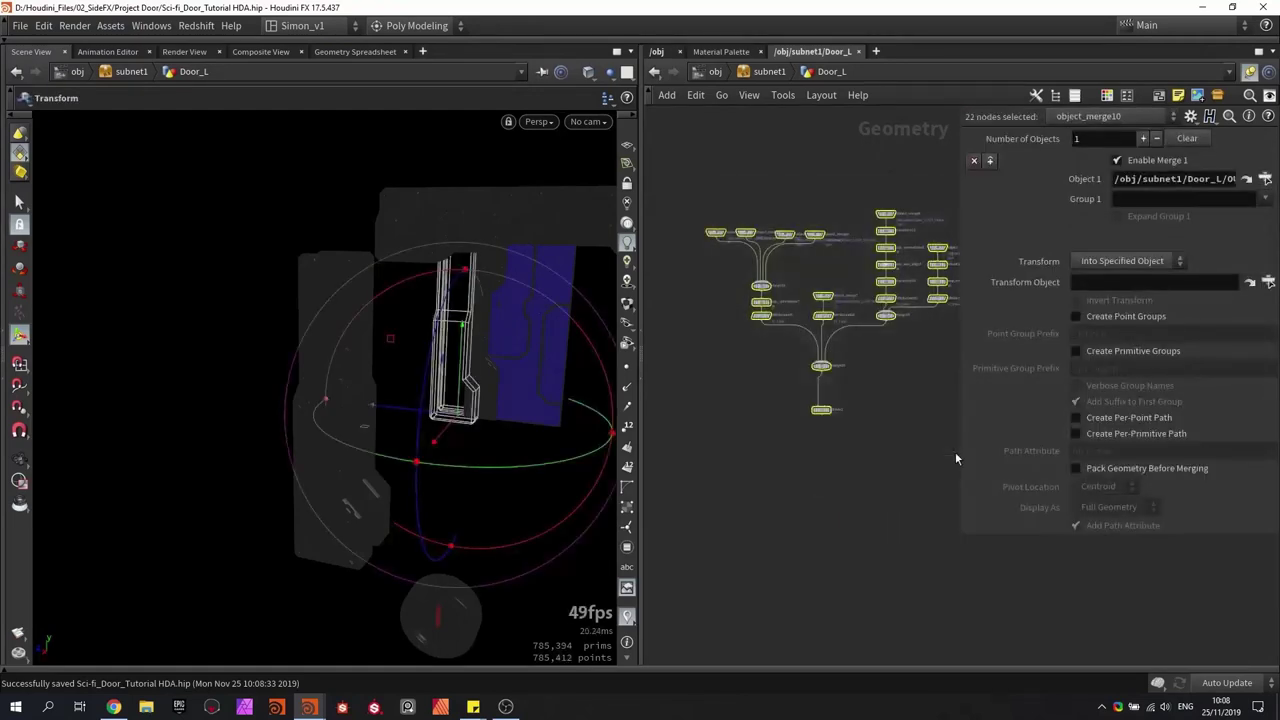
key("shift+o")
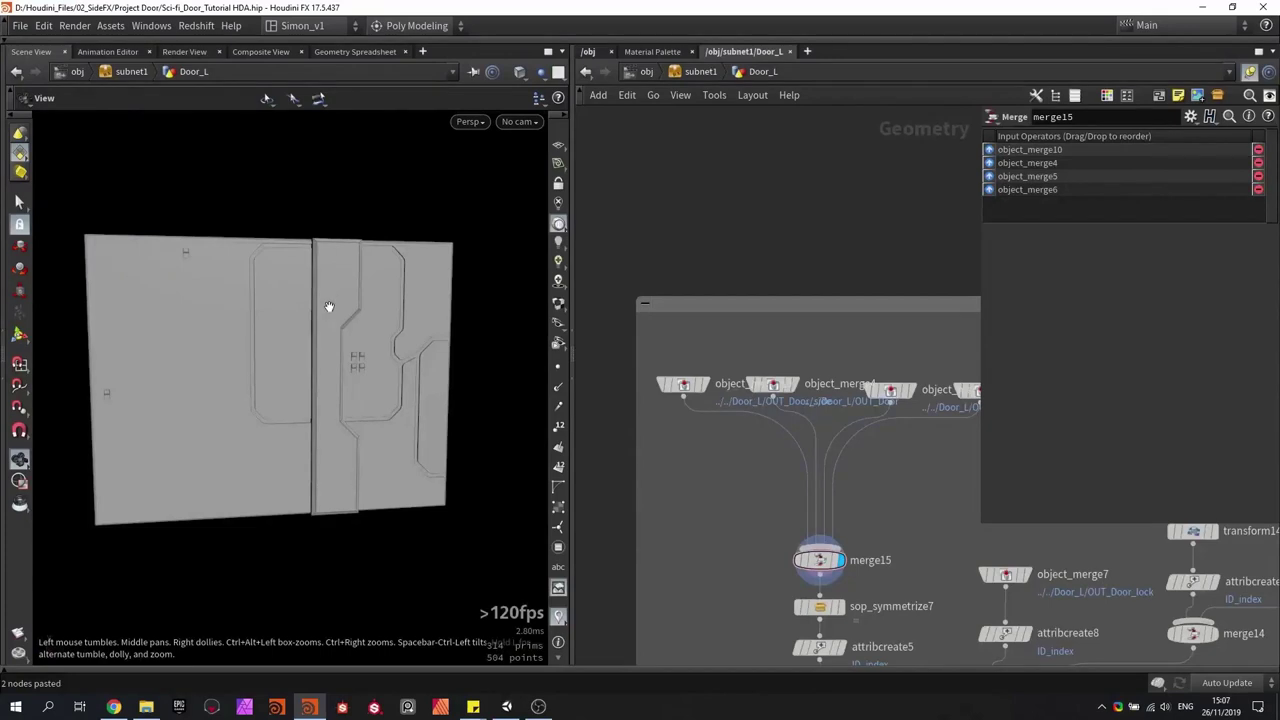
Step: Copy sop_axis_align2 and transform6 from below merge4 and paste them beneath object_merge10 in the low-poly network box
left_click_drag(331, 312, 321, 483)
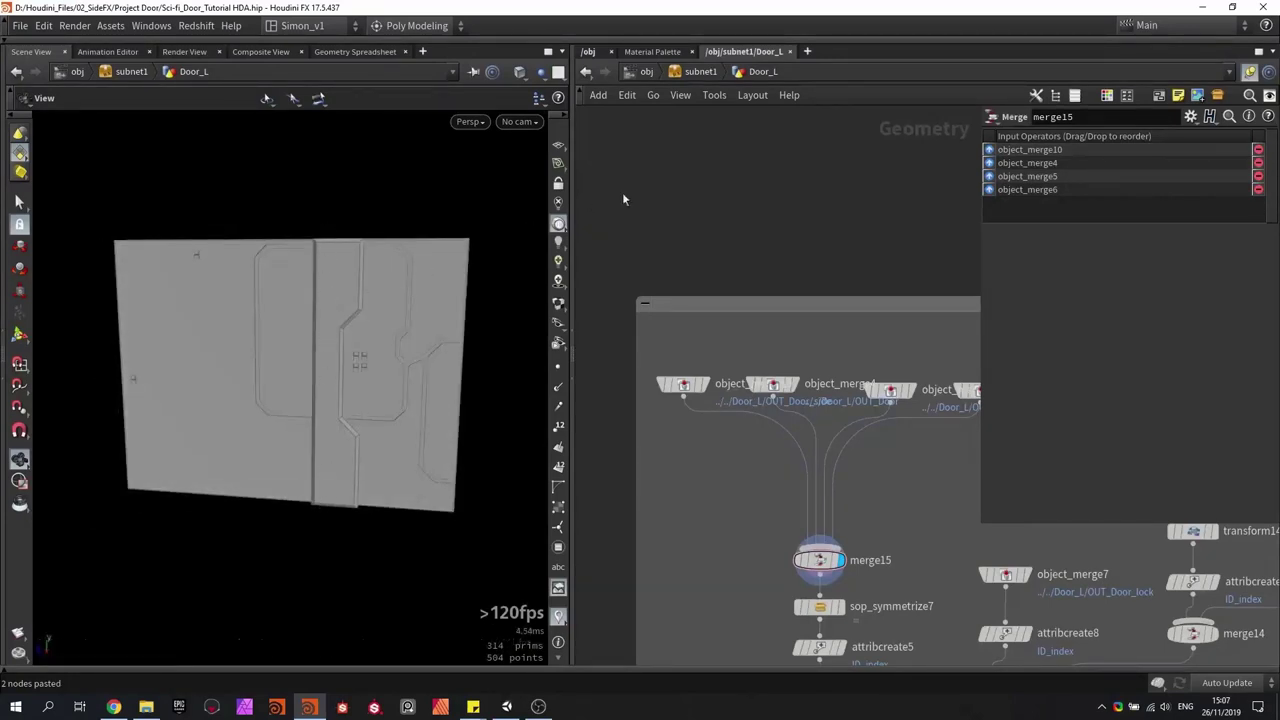
scroll(677, 357, "down", 6)
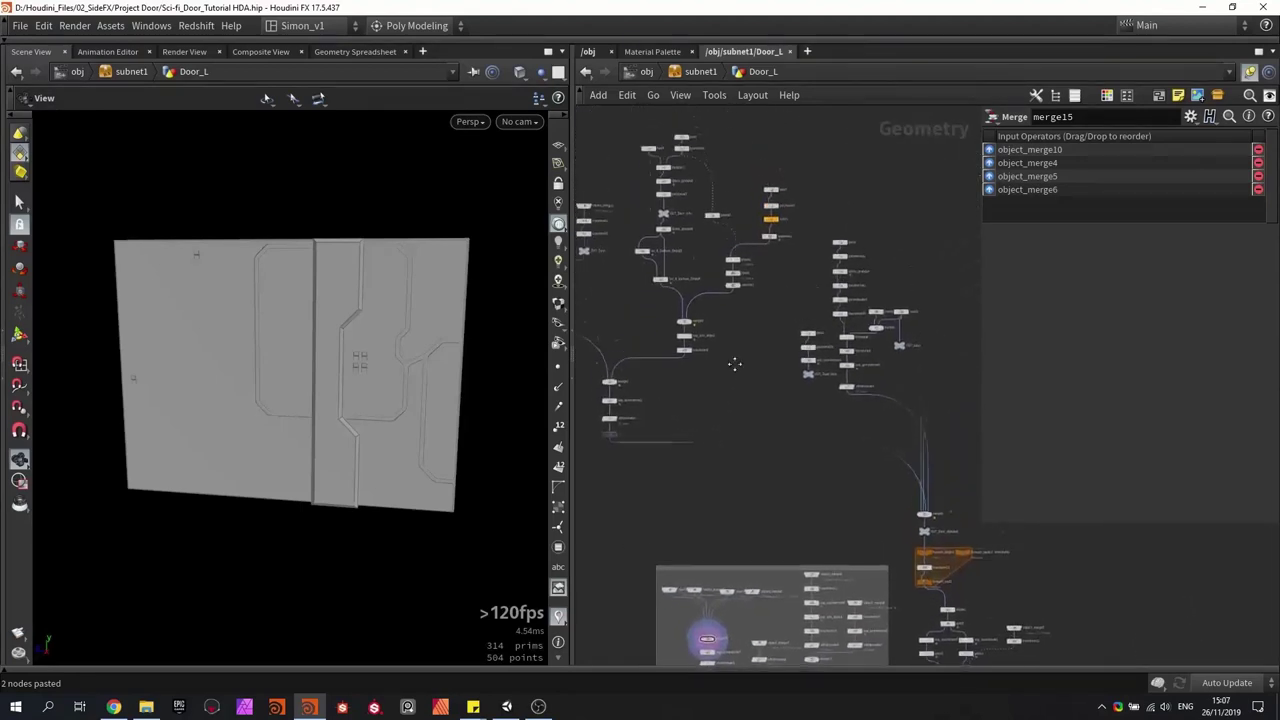
scroll(700, 366, "up", 5)
left_click_drag(762, 347, 769, 358)
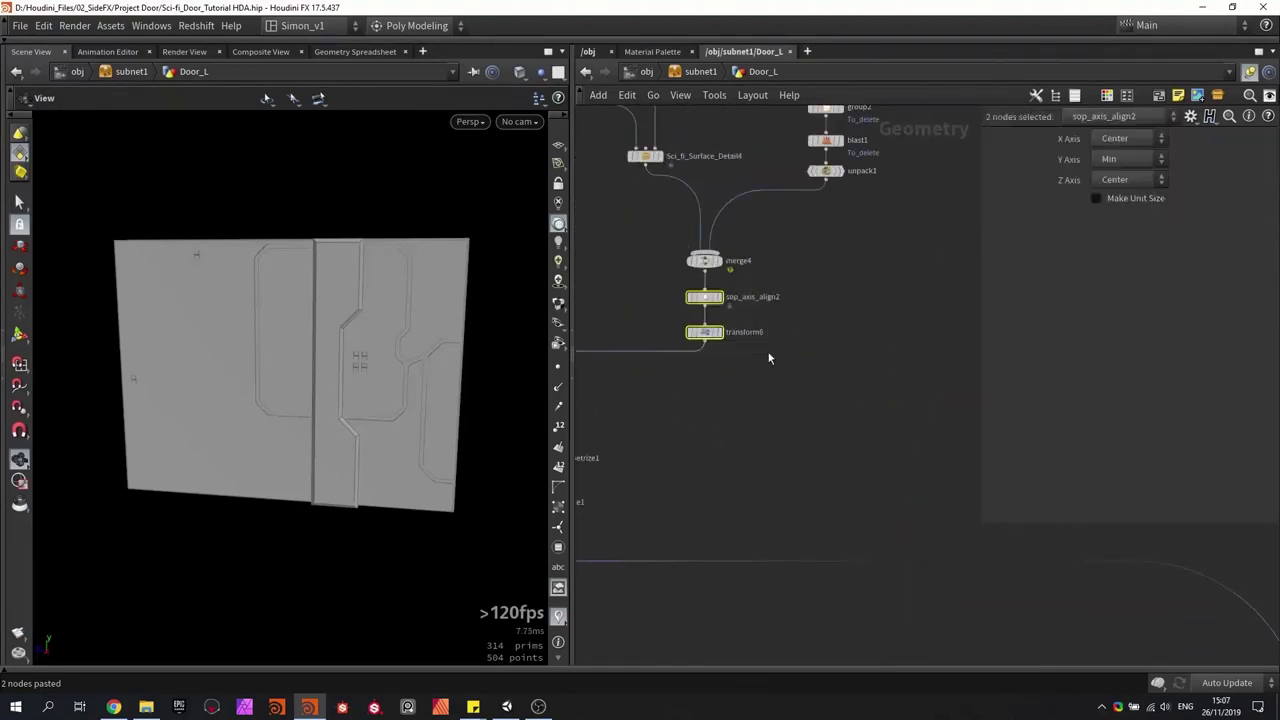
left_click(704, 332)
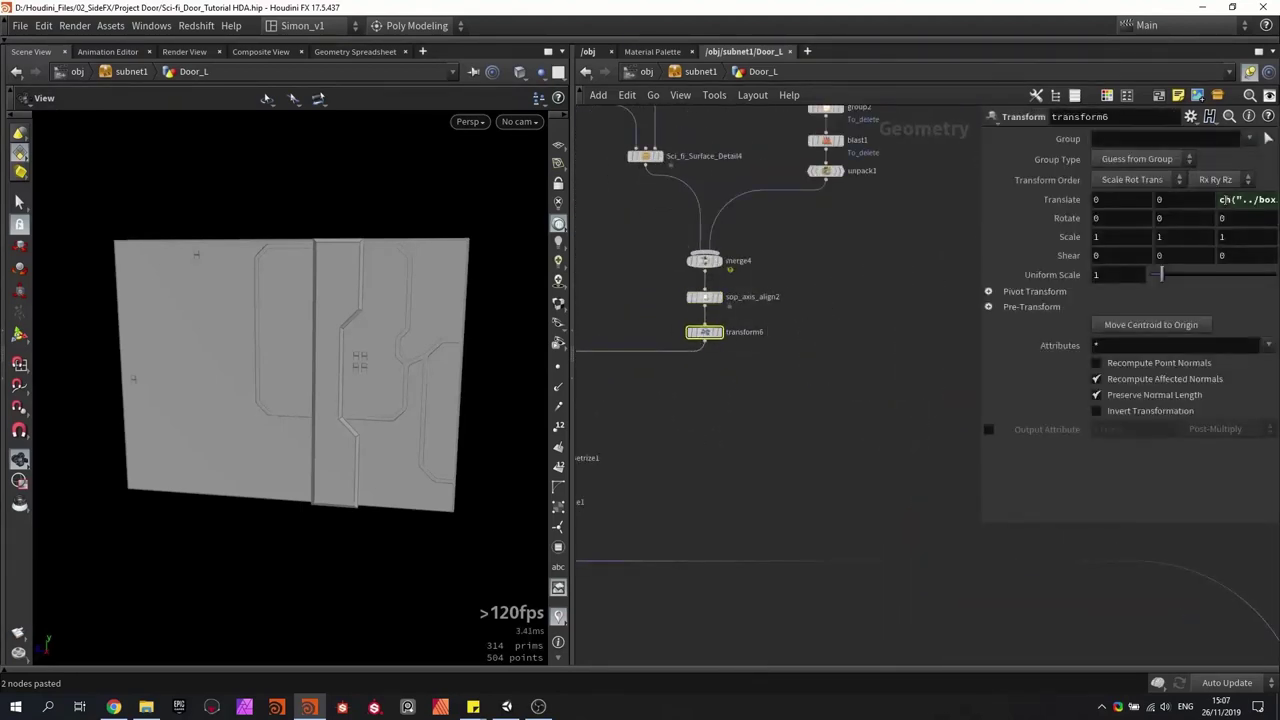
left_click_drag(686, 296, 683, 297)
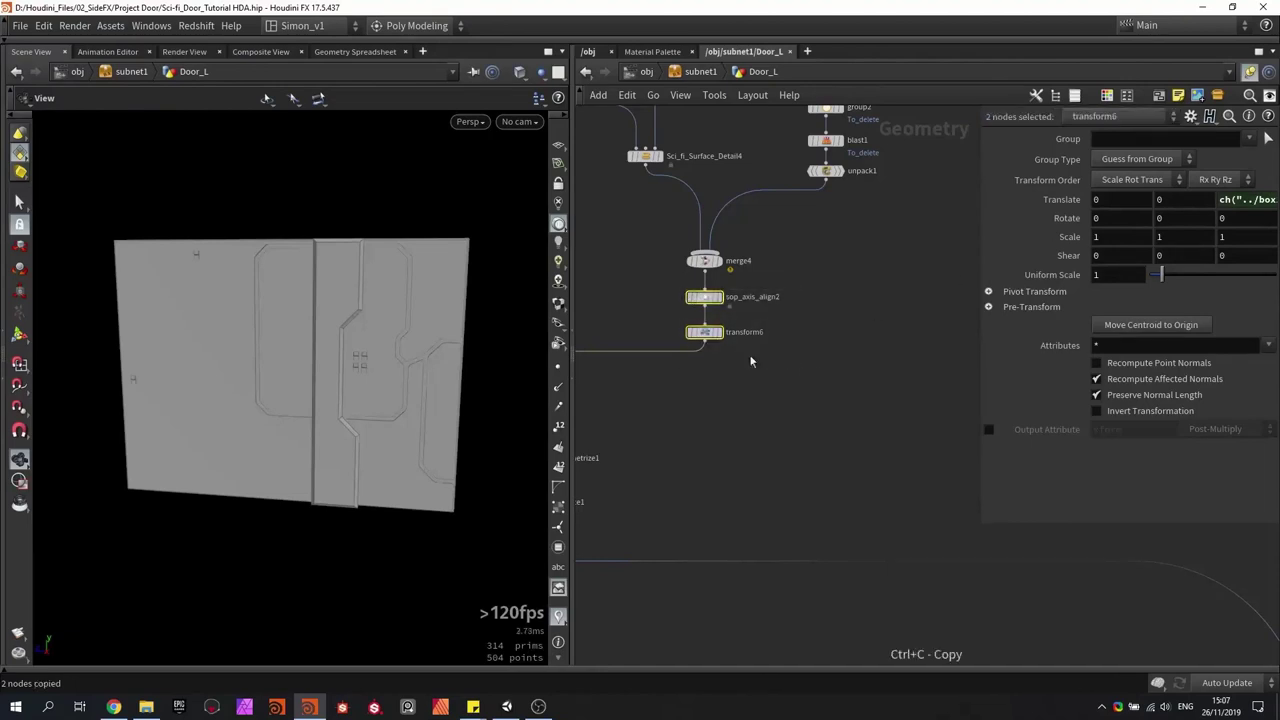
scroll(790, 280, "down", 5)
scroll(767, 465, "up", 5)
key("ctrl+v")
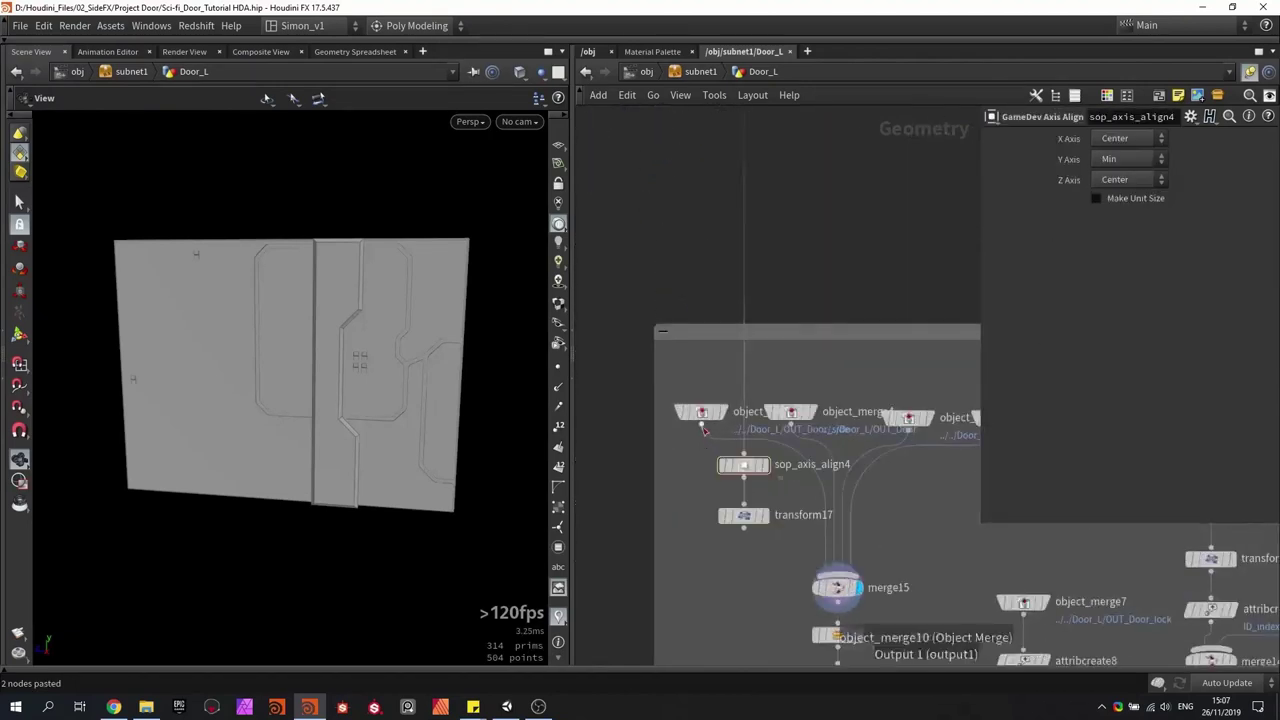
Step: Wire the pasted axis align and transform nodes between object_merge10 and merge15, and tidy their placement
left_click_drag(744, 521, 814, 504)
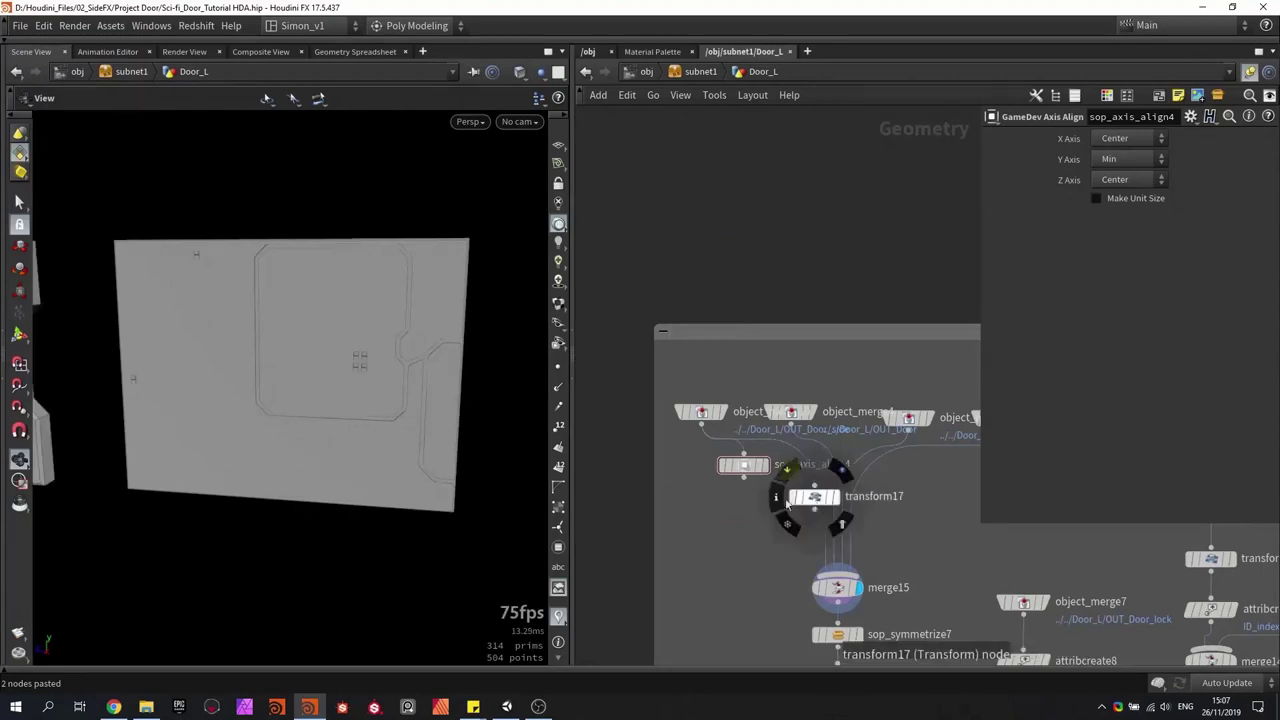
left_click_drag(750, 470, 786, 473)
left_click_drag(813, 512, 787, 520)
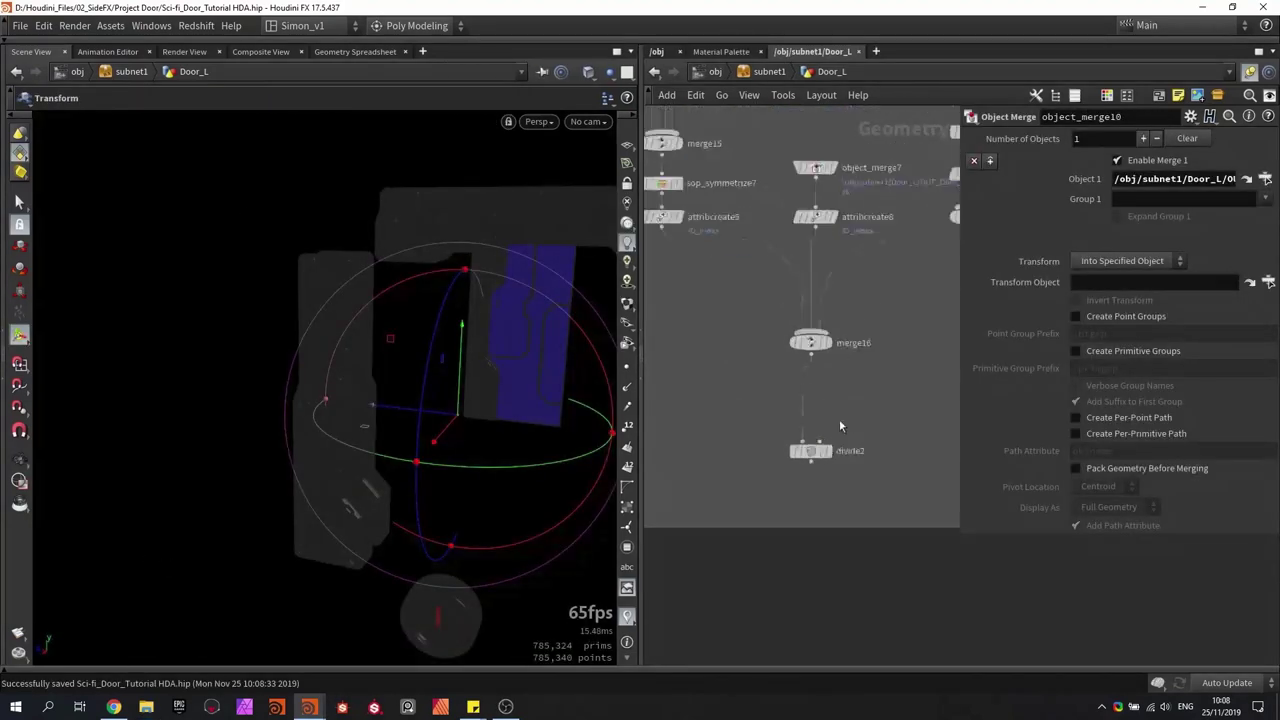
Step: Delete divide2 and place a GameDev Auto UV node below merge16
left_click(816, 455)
key("Delete")
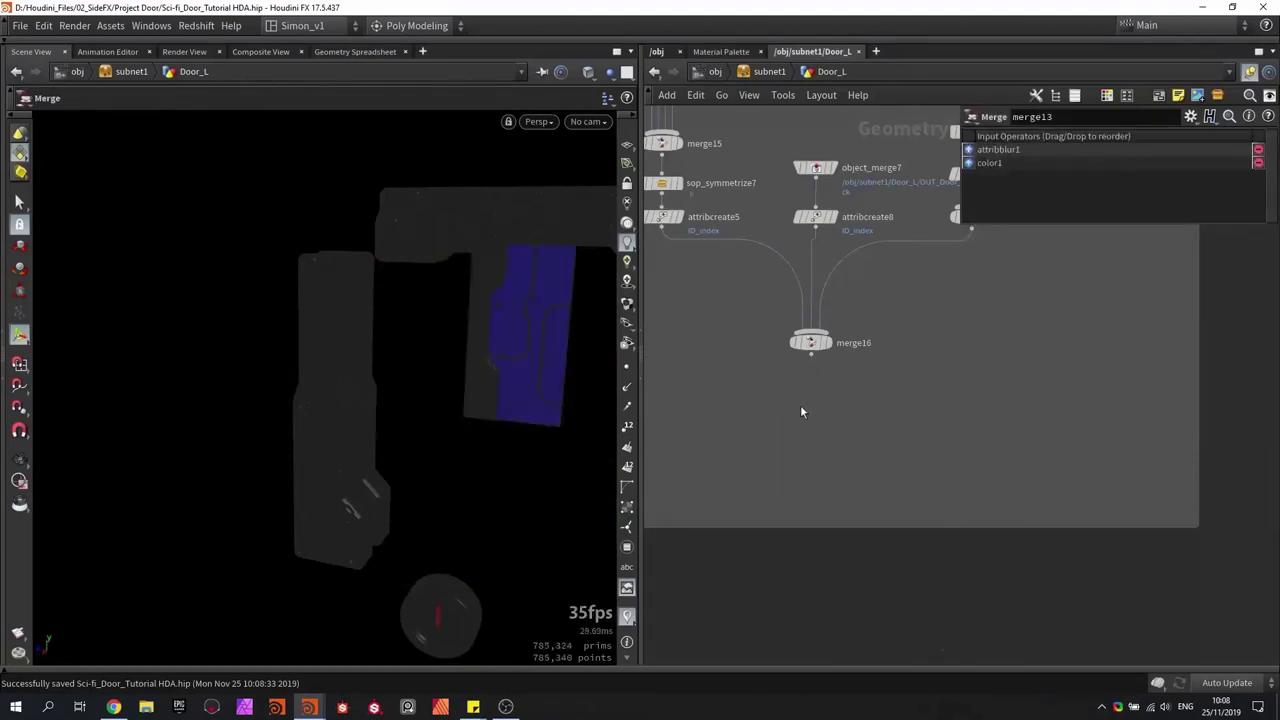
key("Tab")
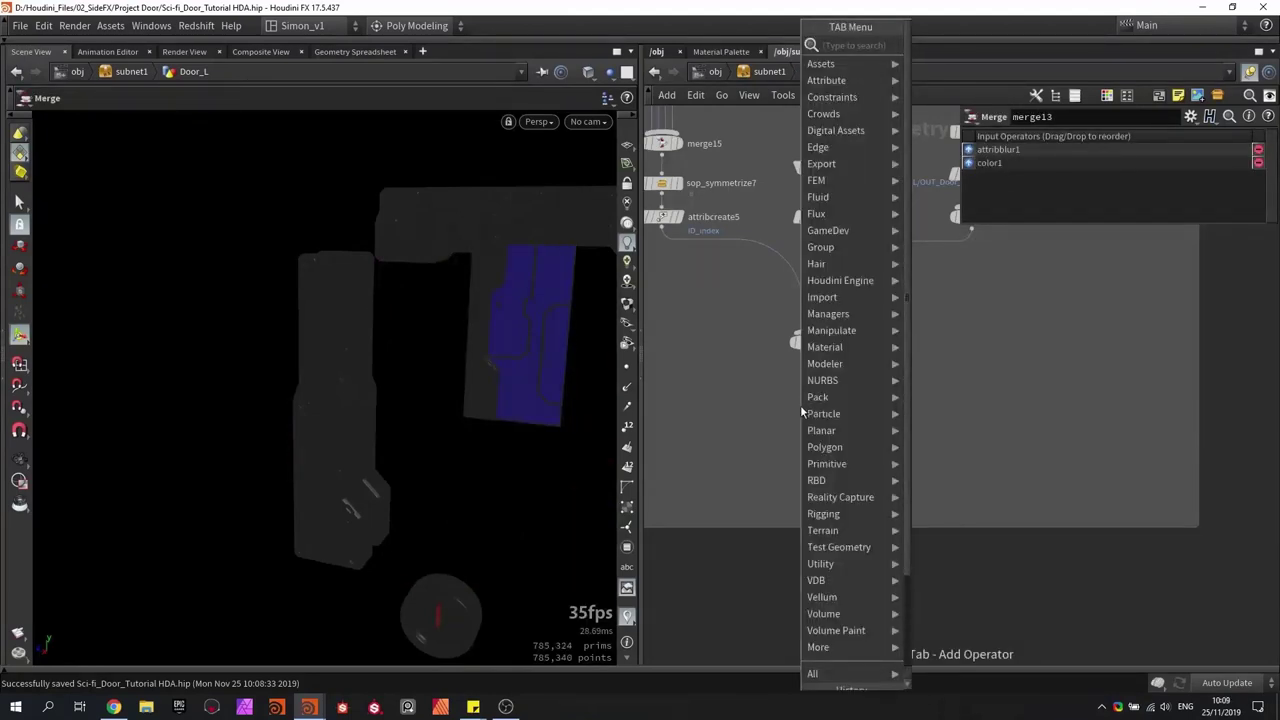
type("auto")
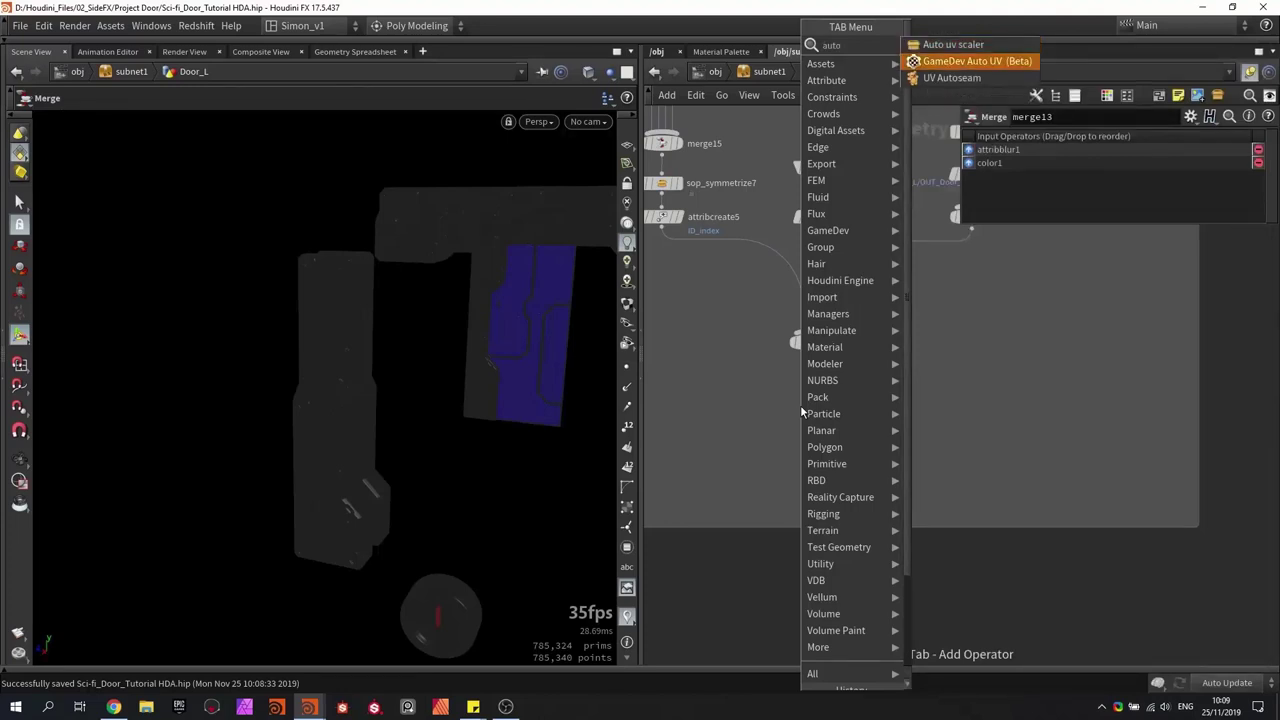
key("Return")
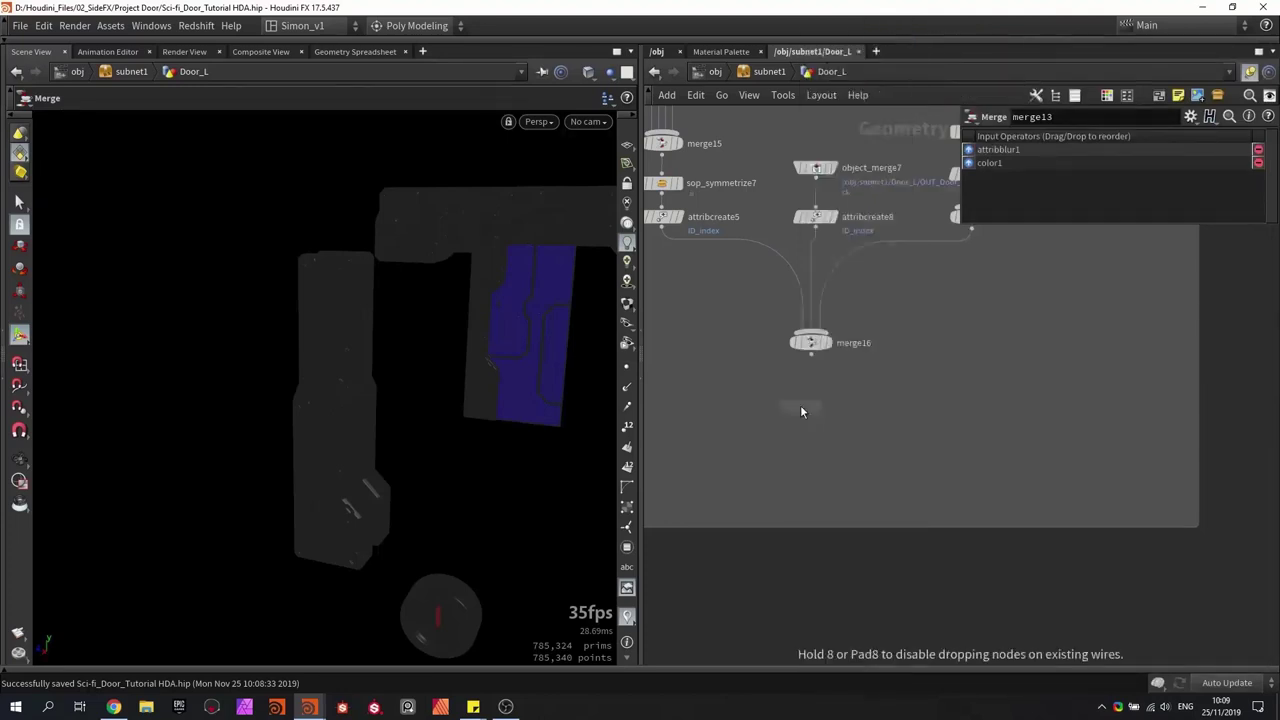
left_click(806, 410)
Step: Set sop_autouv2's method to UV Unwrap and its orientation mode to Axis Aligned
left_click(1115, 174)
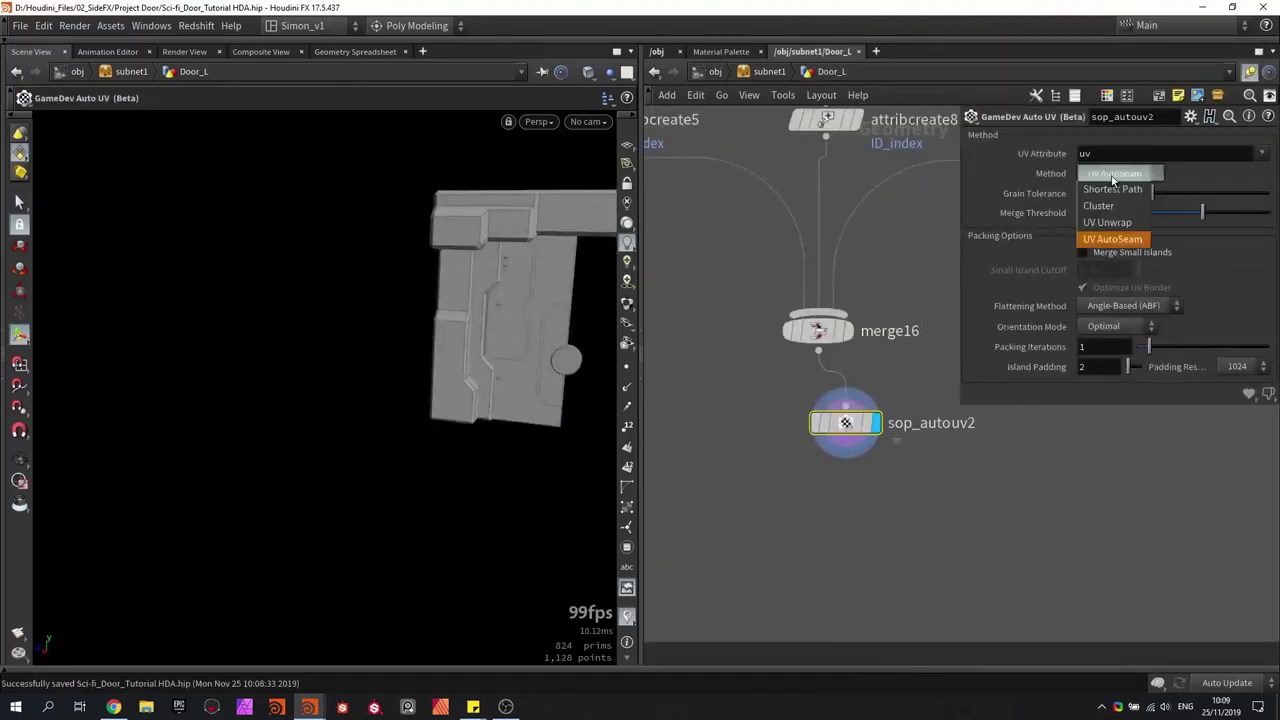
left_click(1106, 223)
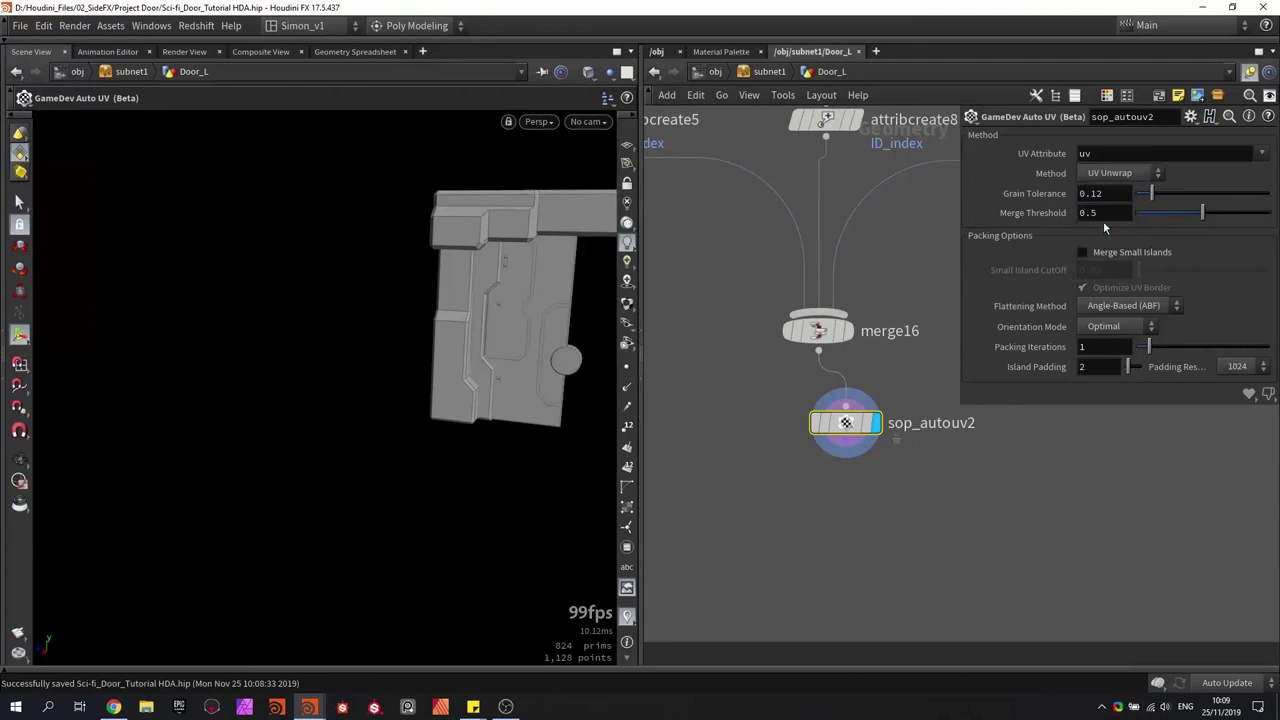
left_click(1118, 296)
left_click(1121, 319)
left_click(1121, 311)
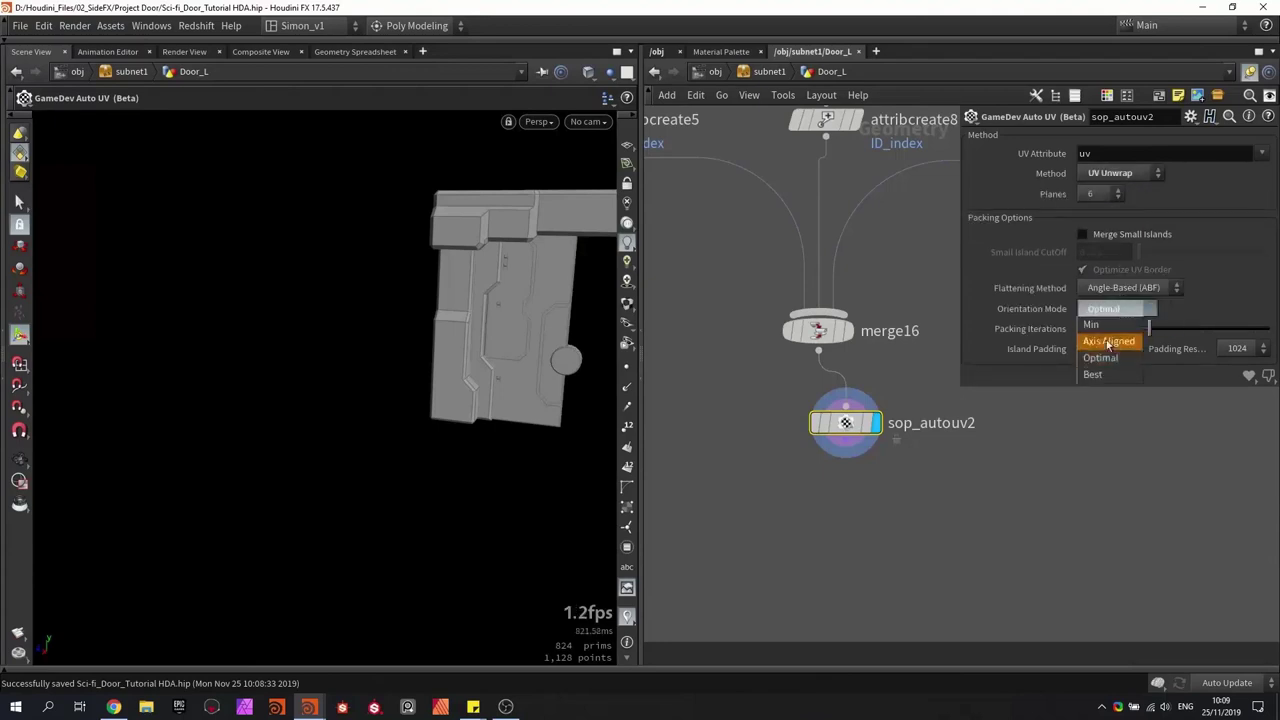
left_click(1095, 342)
left_click(892, 495)
middle_click_drag(890, 495, 908, 491)
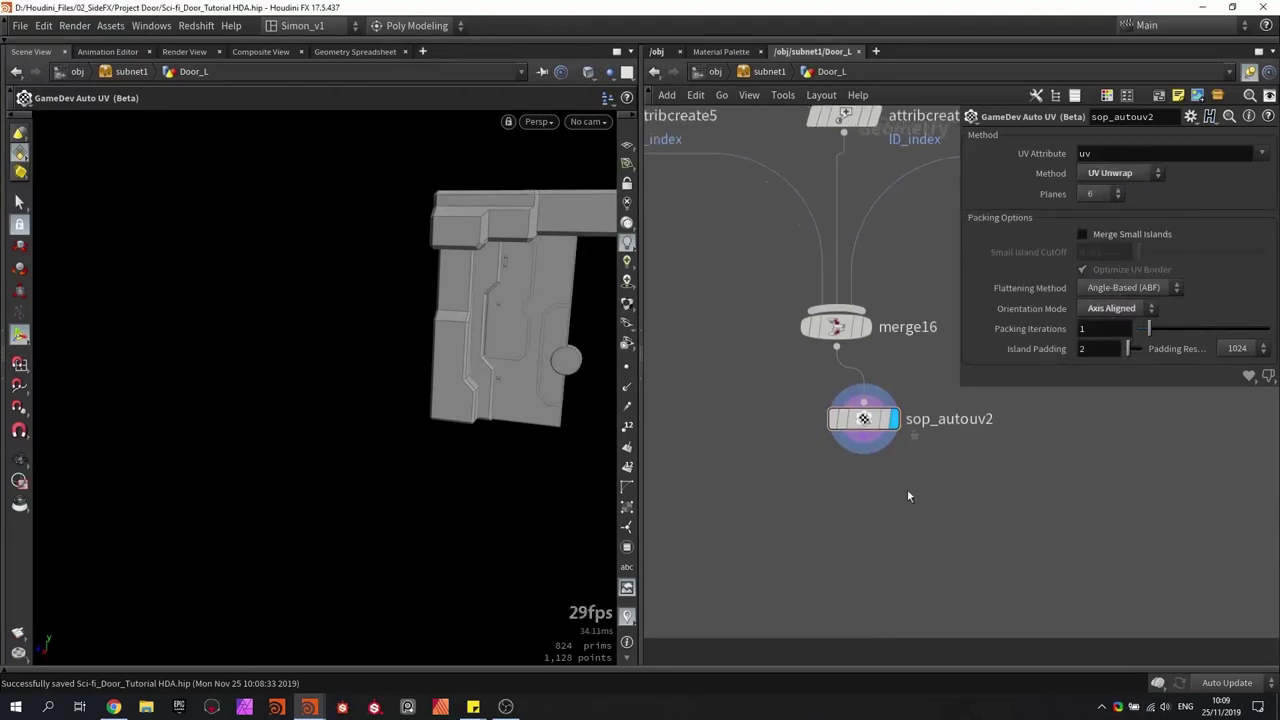
Step: Inspect the packed UV layout in the UV view, save the scene and return to the perspective view
key("Escape")
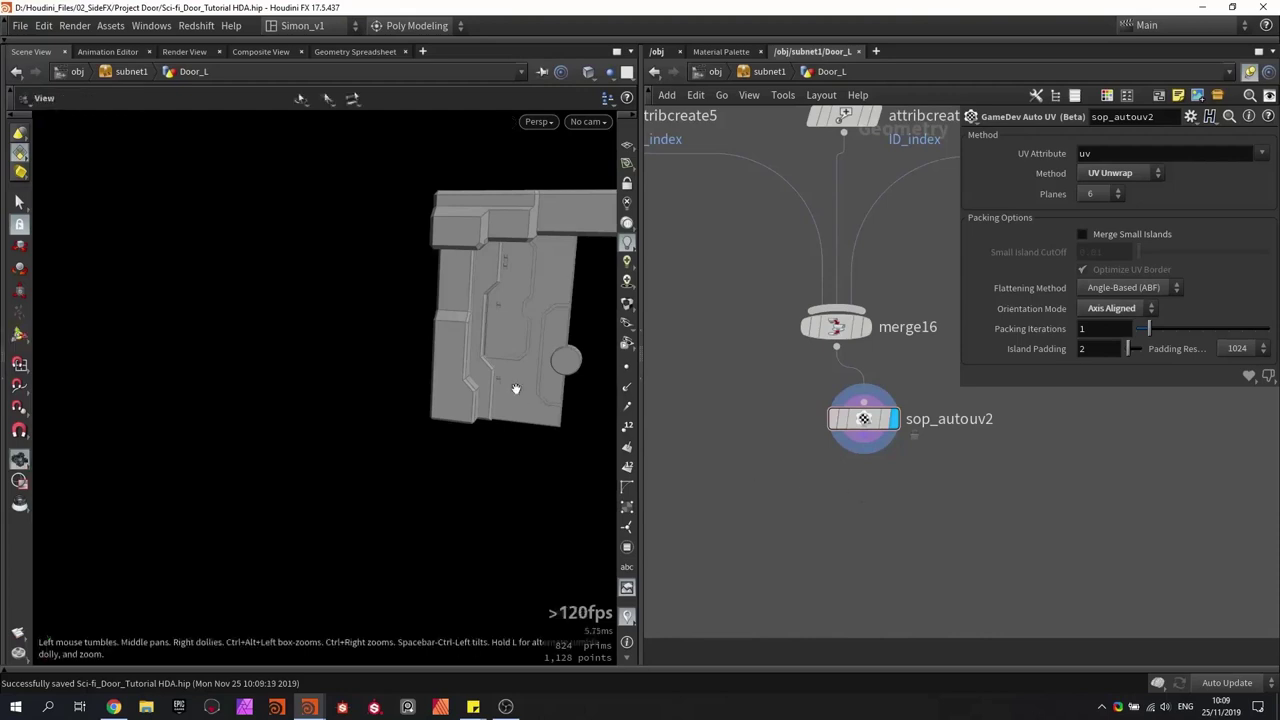
key("space+5")
scroll(440, 362, "down", 3)
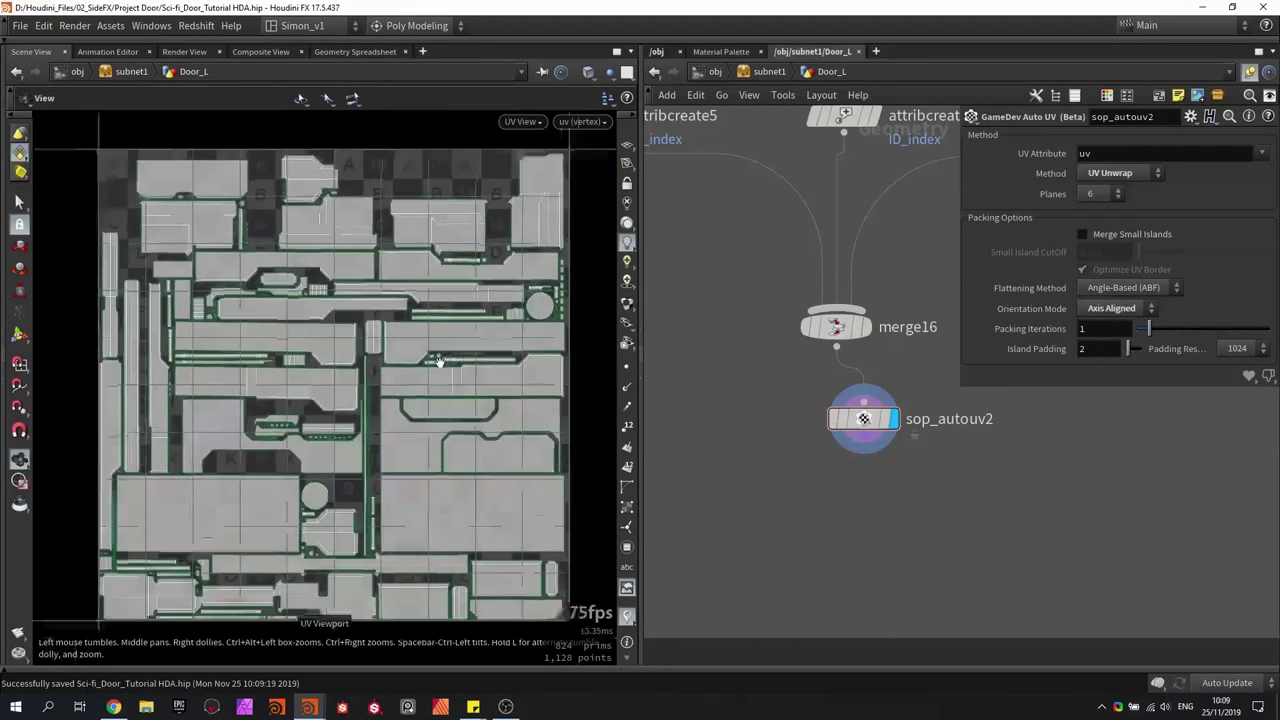
middle_click_drag(442, 360, 464, 334)
key("ctrl+s")
key("space+1")
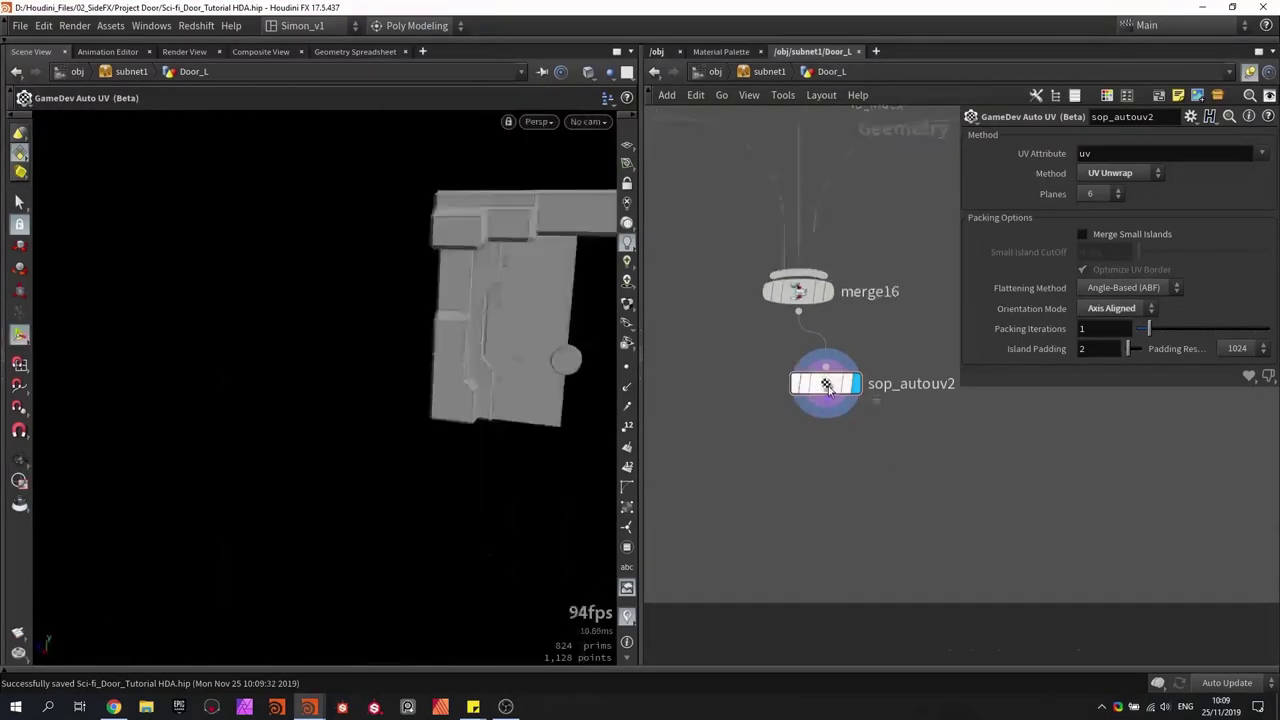
Step: Place a GameDev Soften Normals node below sop_autouv2
key("Tab")
type("no")
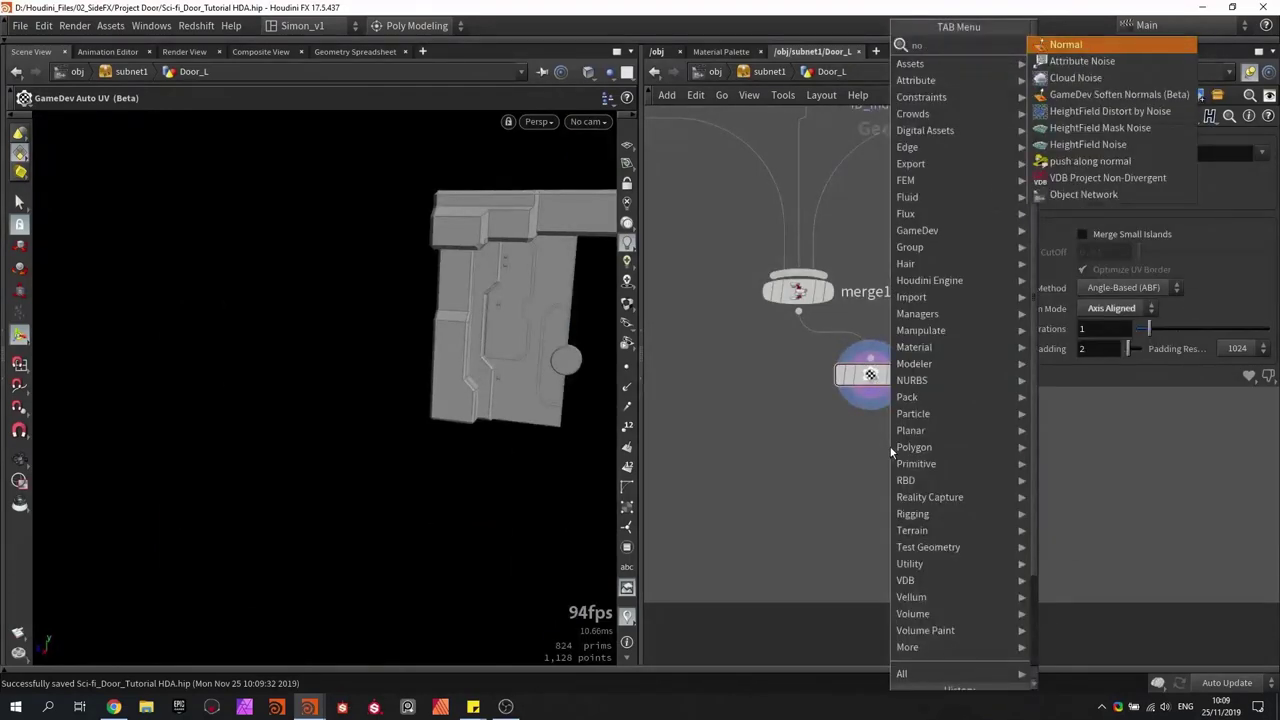
left_click(1106, 97)
left_click(866, 431)
scroll(870, 394, "up", 2)
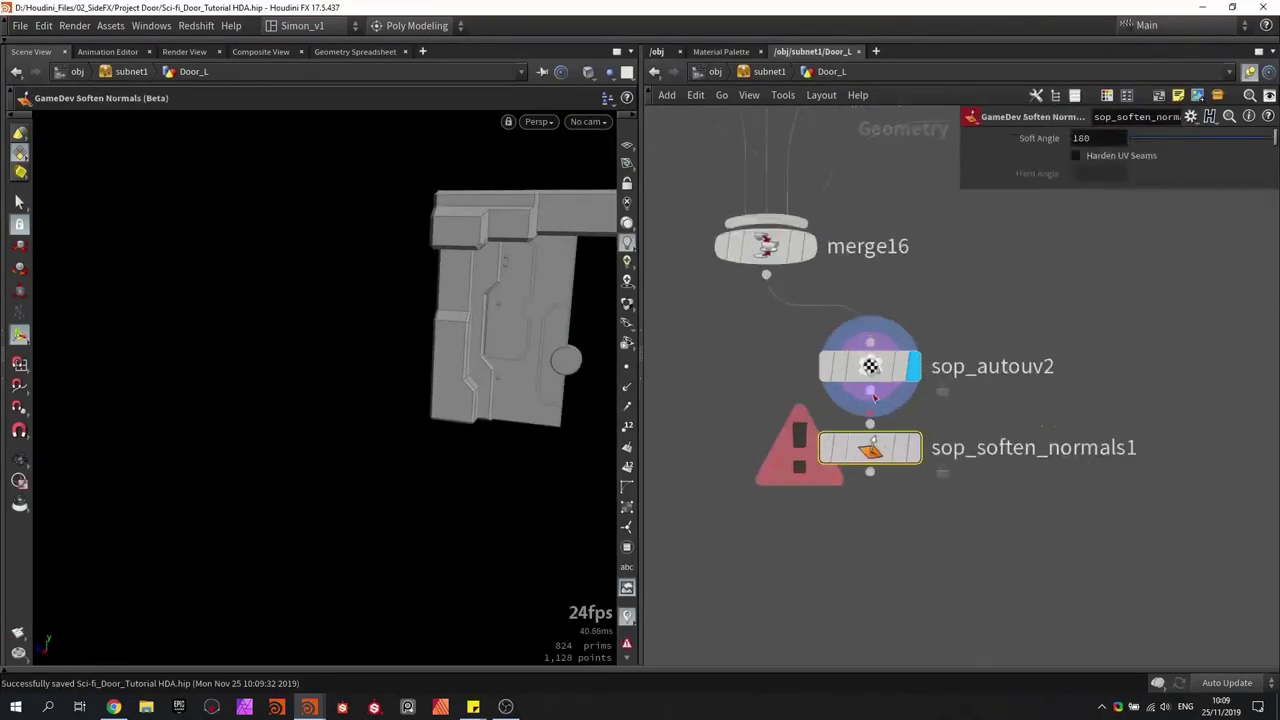
Step: Connect sop_autouv2 into the Soften Normals node, display it and enable Harden UV Seams
left_click_drag(870, 389, 870, 425)
left_click_drag(872, 446, 873, 454)
left_click(913, 465)
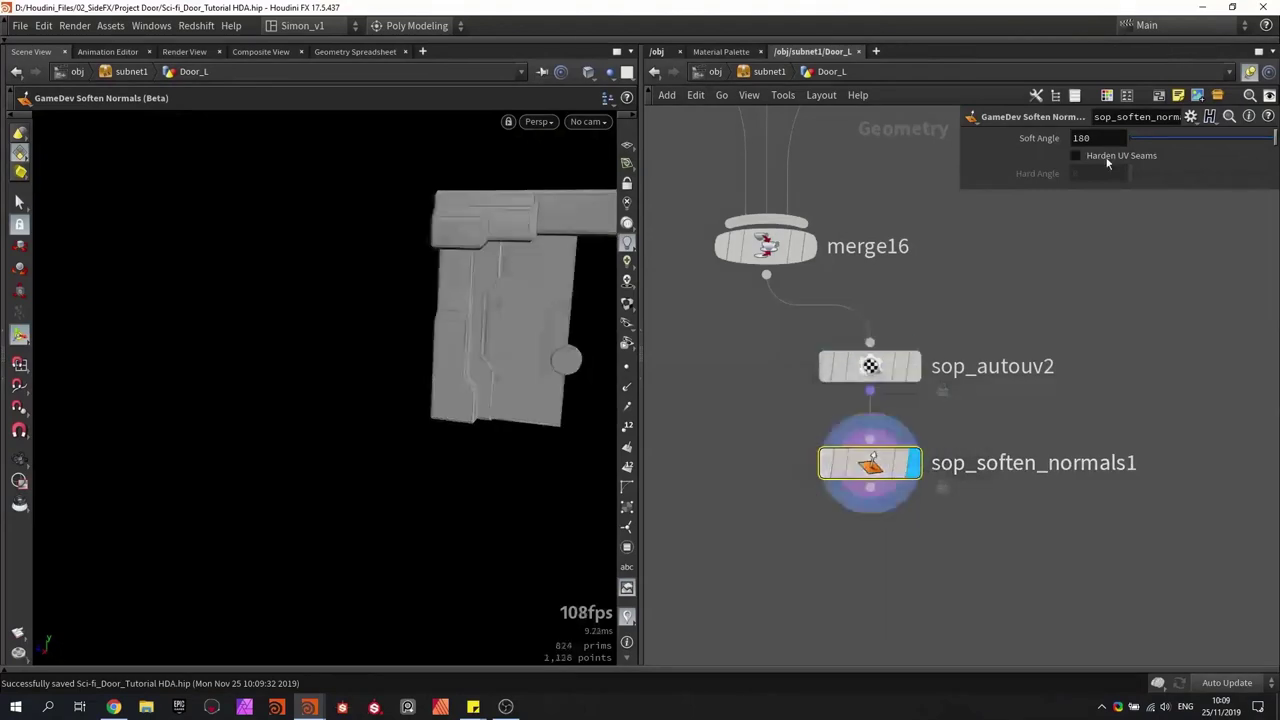
left_click(1107, 158)
left_click_drag(371, 392, 474, 383, "alt")
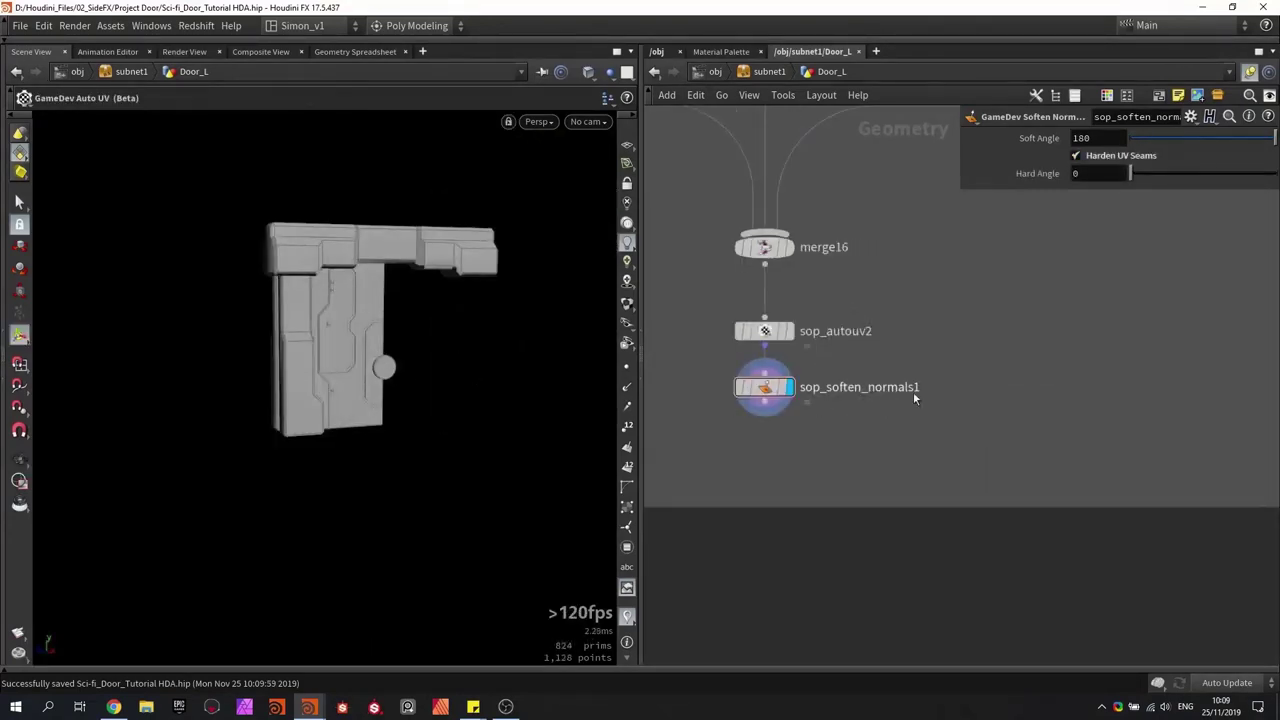
Step: Display the high-detail merge13 geometry and view its separated door, lock and frame parts
scroll(914, 393, "down", 3)
middle_click_drag(1029, 460, 929, 428)
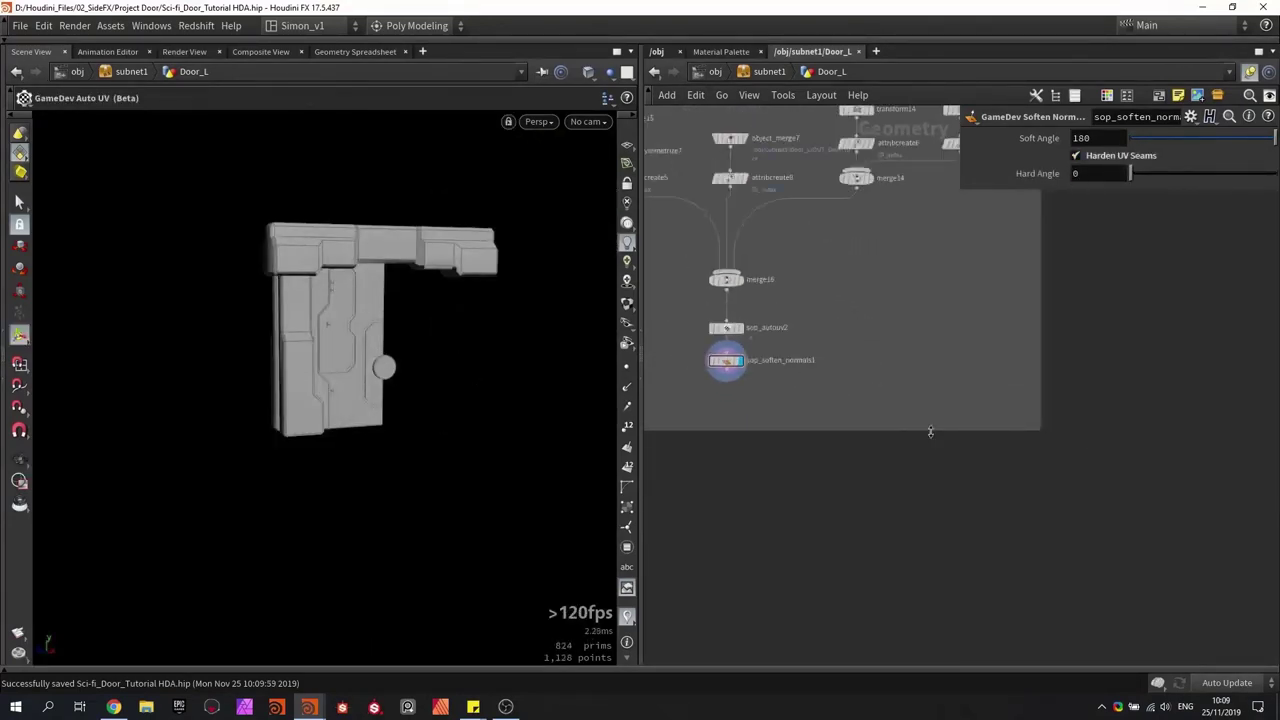
scroll(929, 428, "down", 3)
mouse_move(1070, 485)
middle_mouse_down()
mouse_move(837, 422)
mouse_move(973, 477)
middle_mouse_up()
scroll(837, 422, "down", 3)
scroll(975, 484, "up", 8)
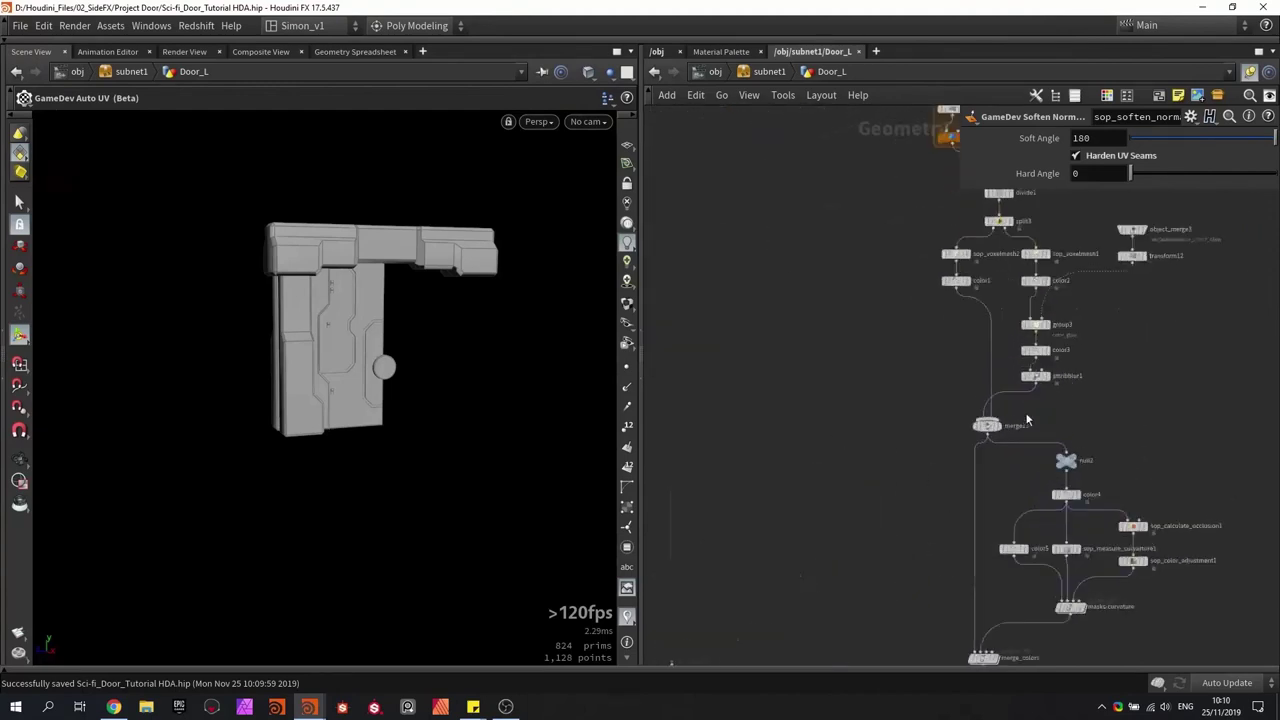
left_click(973, 427)
left_click_drag(418, 372, 457, 354, "alt")
scroll(457, 354, "down", 3, "alt")
Step: Copy the for-each block below merge8, including foreach_begin1, its metadata node, transform11 and foreach_end1
middle_click_drag(838, 352, 845, 409)
scroll(845, 409, "down", 4)
middle_click_drag(840, 304, 818, 449)
scroll(898, 328, "up", 4)
left_click_drag(956, 264, 949, 306)
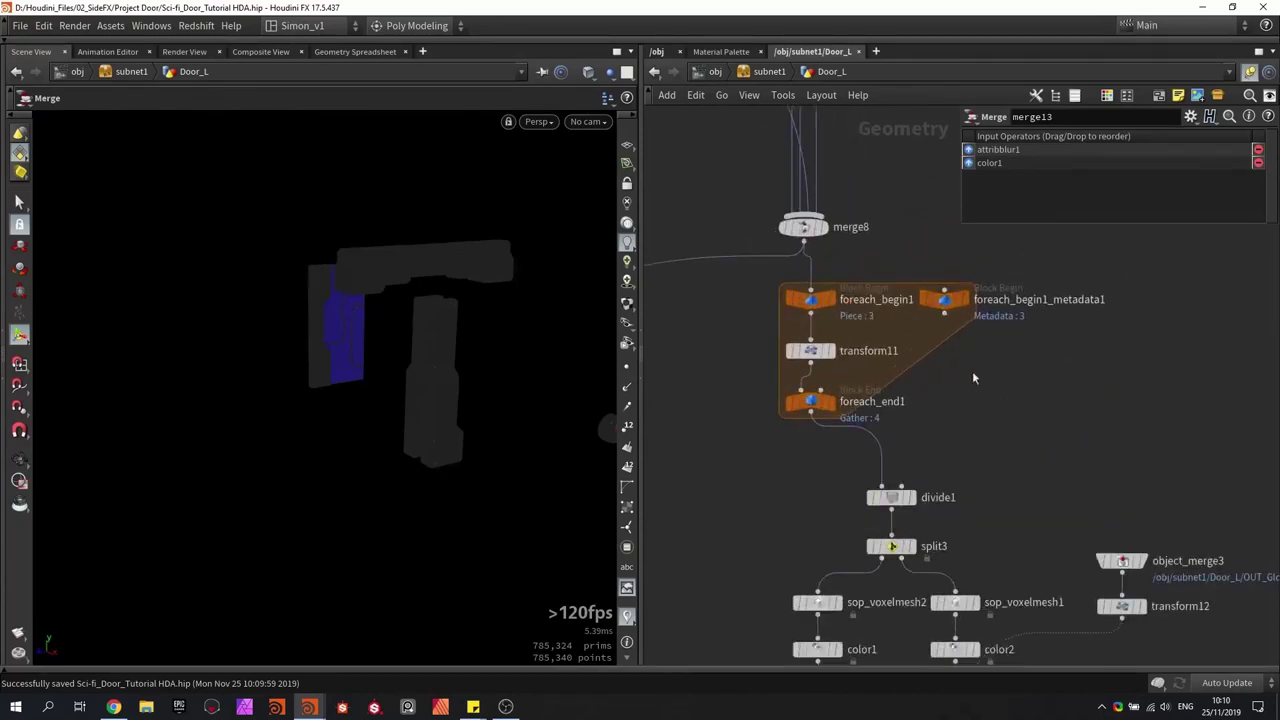
left_click_drag(1025, 437, 766, 289)
key("ctrl+c")
Step: Paste the copied for-each block beside sop_autouv2 and connect merge16 into foreach_begin2
scroll(766, 289, "down", 10)
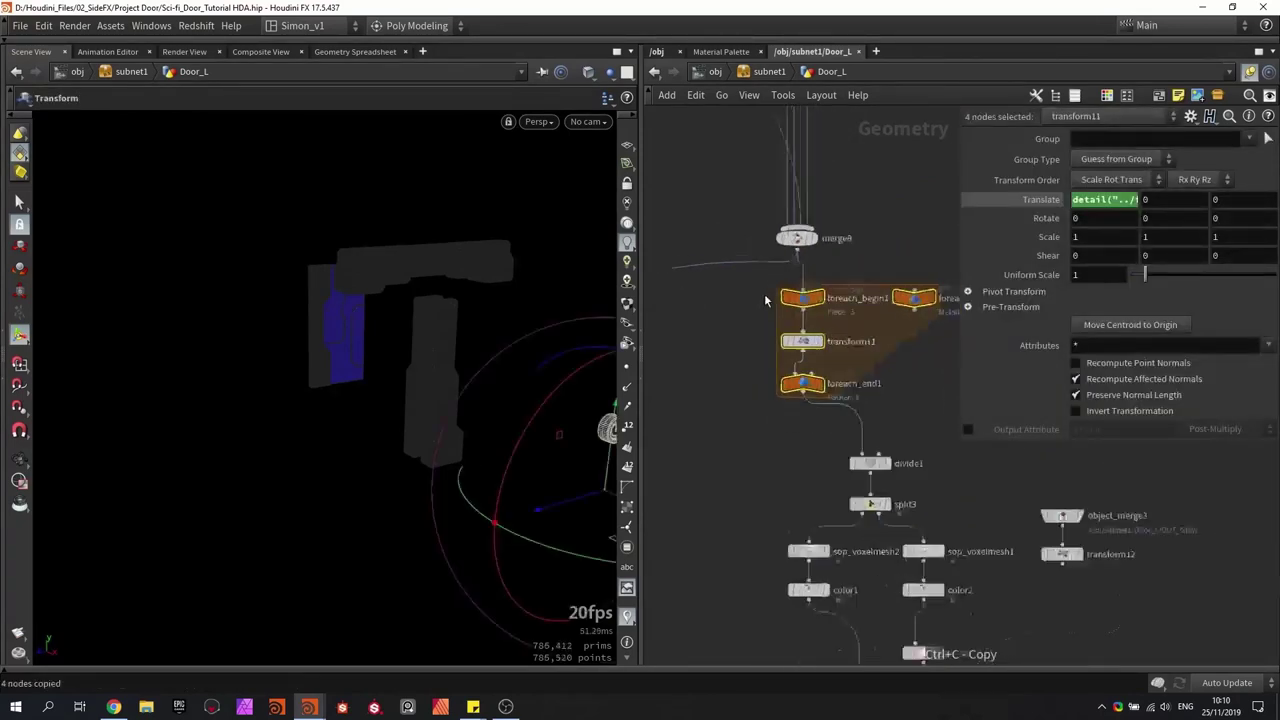
scroll(657, 343, "up", 5)
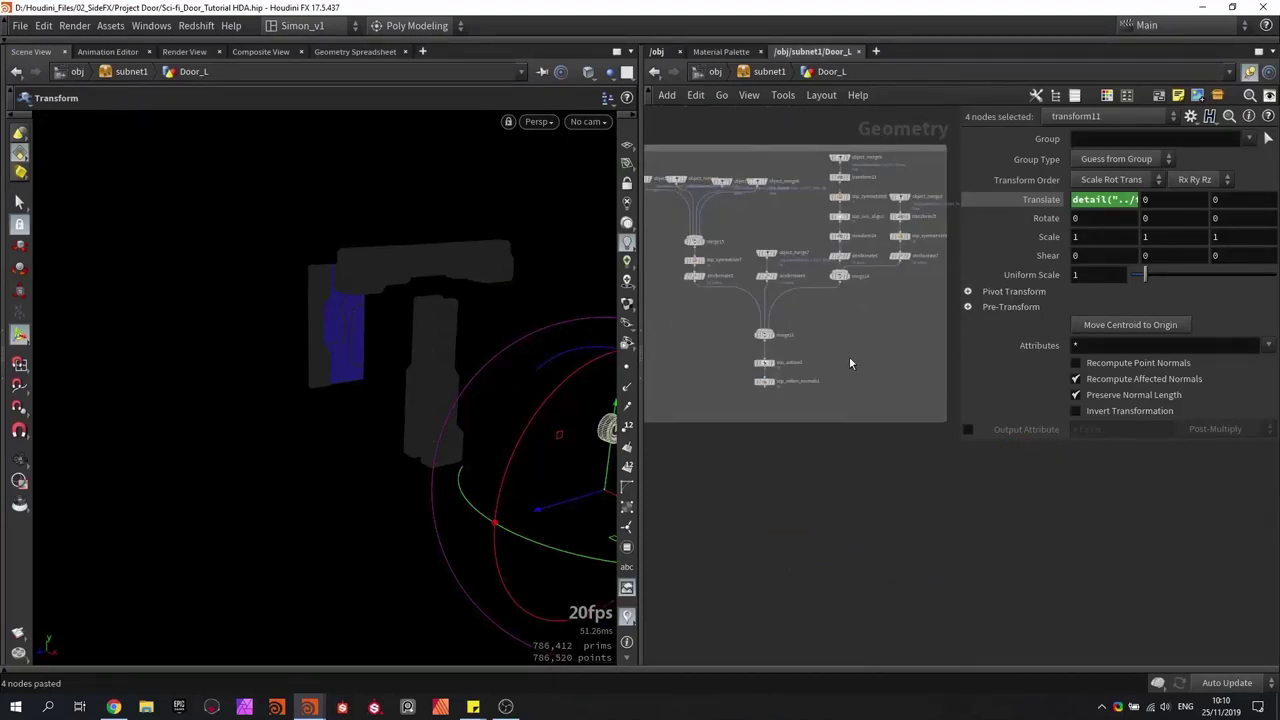
scroll(775, 358, "up", 2)
scroll(852, 328, "up", 2)
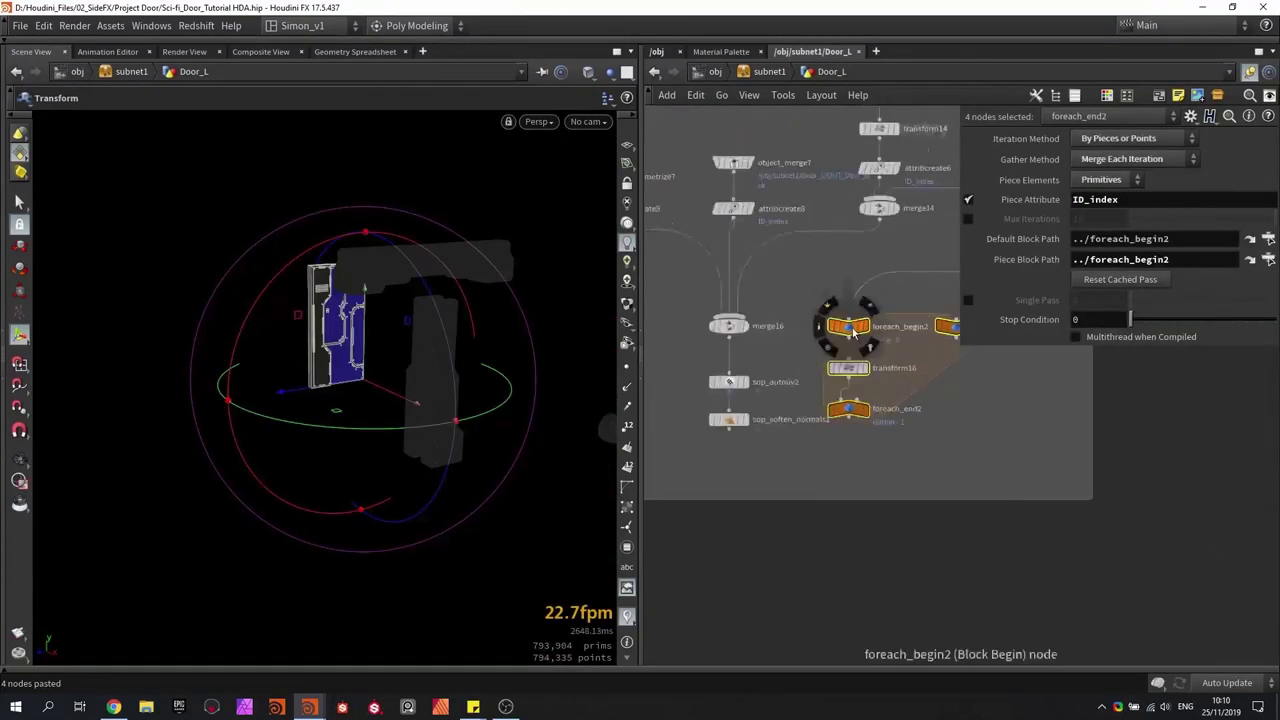
left_click_drag(853, 333, 838, 382)
left_click_drag(729, 340, 811, 366)
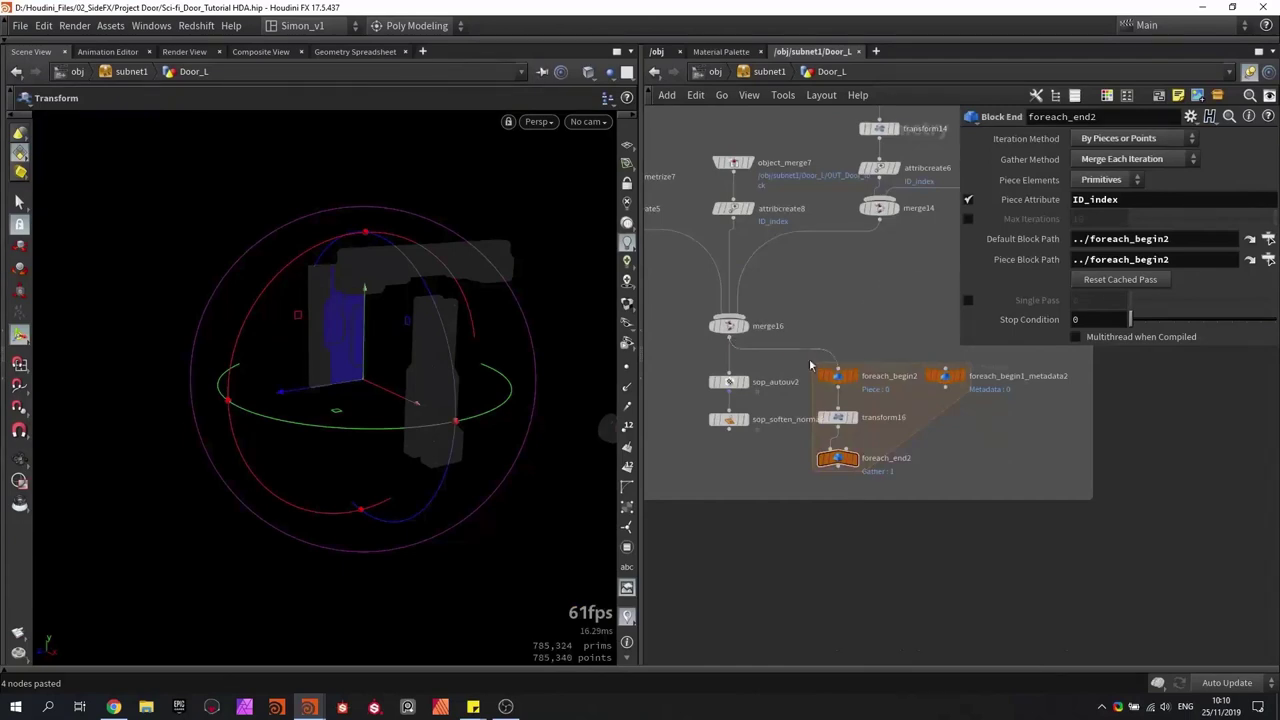
Step: Display foreach_end2 to show the low-poly parts separated, and save the scene
scroll(845, 465, "up", 3)
left_click(855, 452)
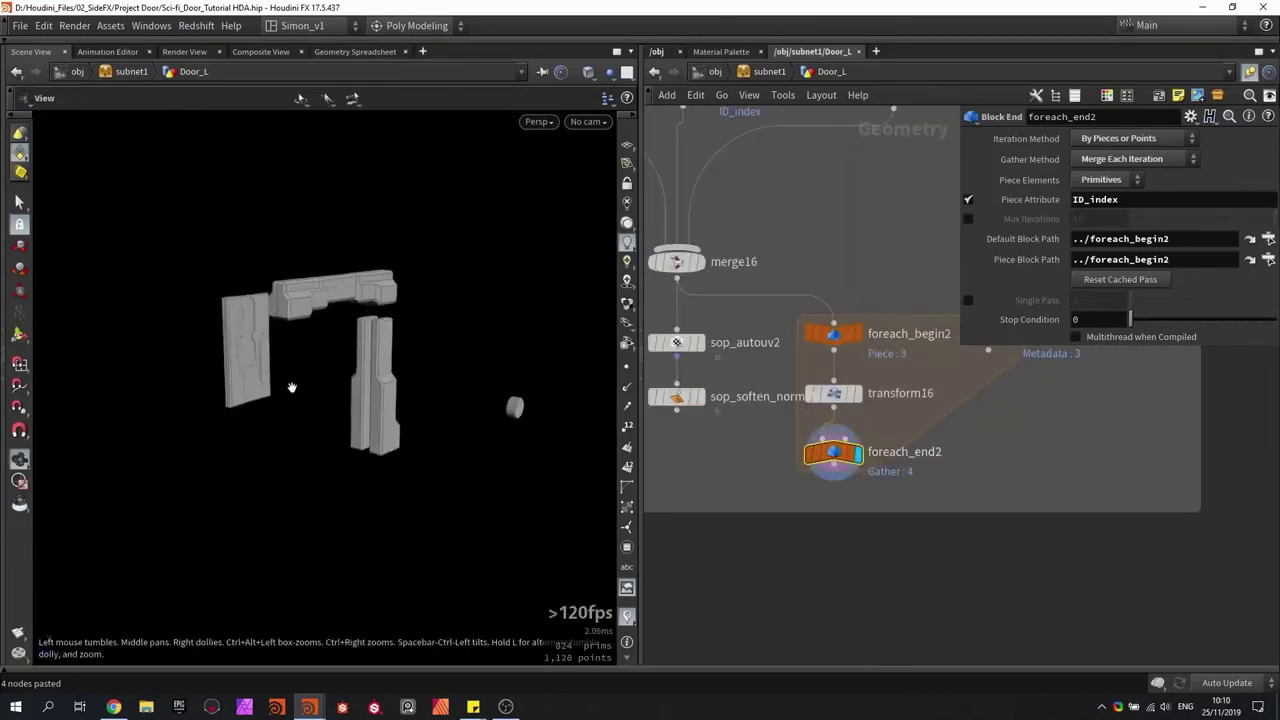
key("Return")
key("ctrl+s")
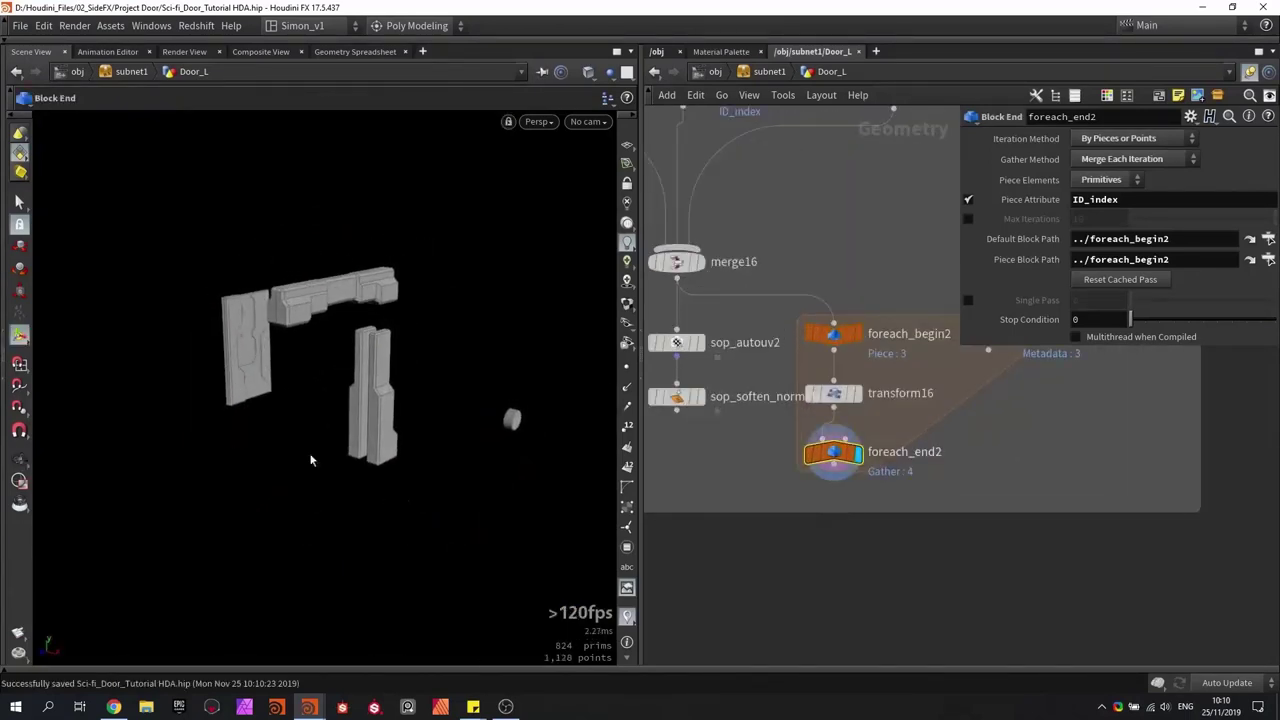
Step: Display foreach_end1 to view the high-detail parts separated by the original for-each block
scroll(921, 499, "down", 4)
middle_click_drag(1106, 425, 815, 470)
scroll(966, 417, "down", 3)
middle_click_drag(1180, 434, 1020, 474)
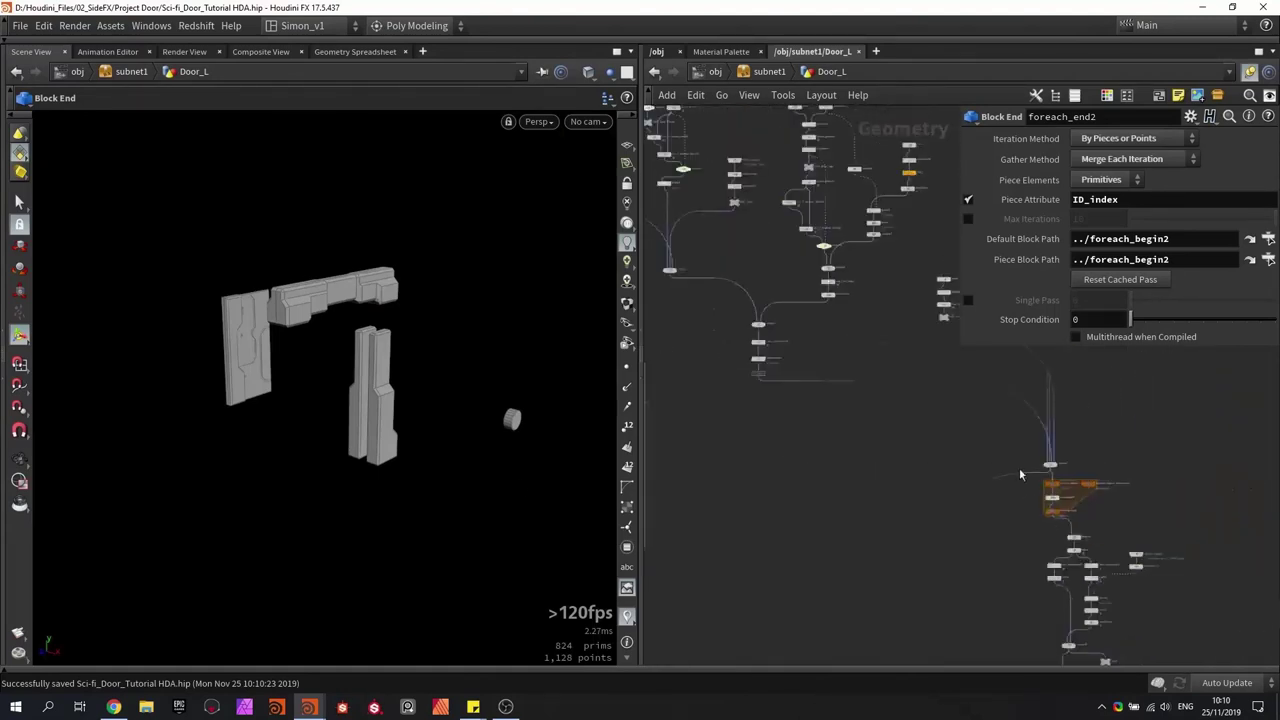
scroll(1066, 525, "up", 4)
left_click(1066, 524)
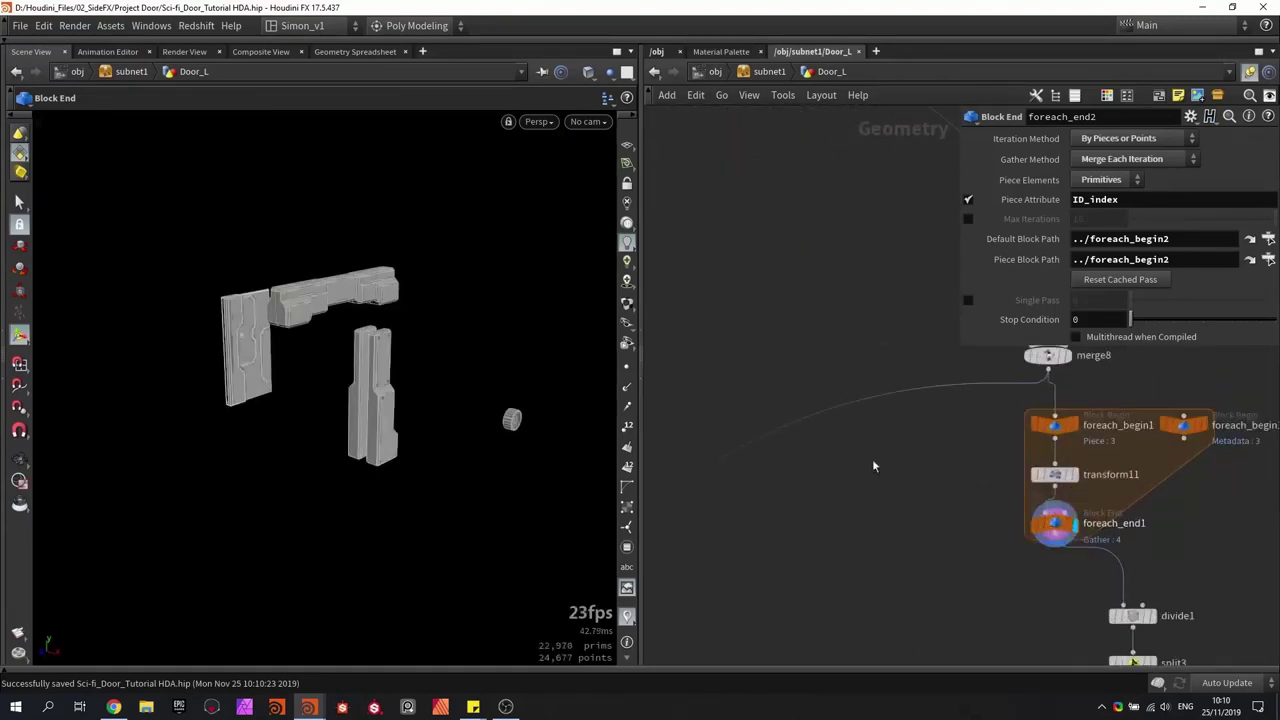
Step: Display foreach_end2 again and inspect its Piece Attribute setting
scroll(1137, 437, "down", 3)
middle_click_drag(876, 452, 1046, 449)
scroll(798, 511, "up", 4)
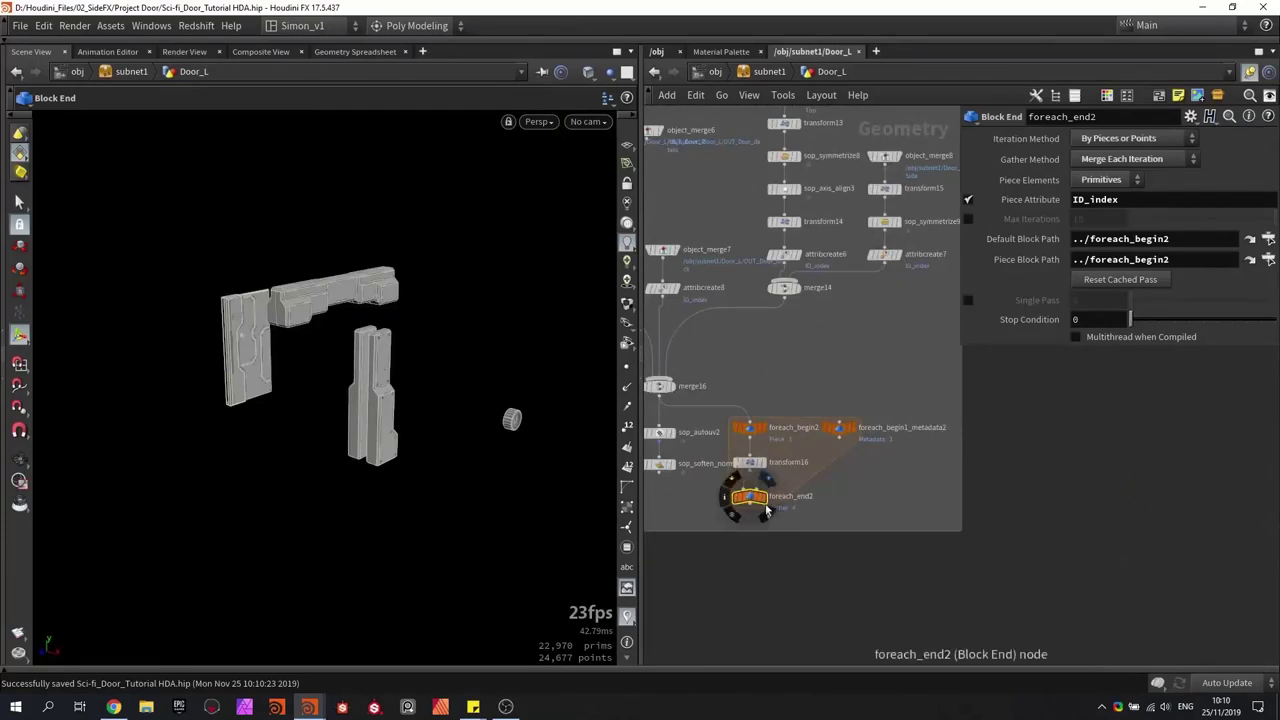
left_click(764, 498)
left_click_drag(1126, 205, 1071, 201)
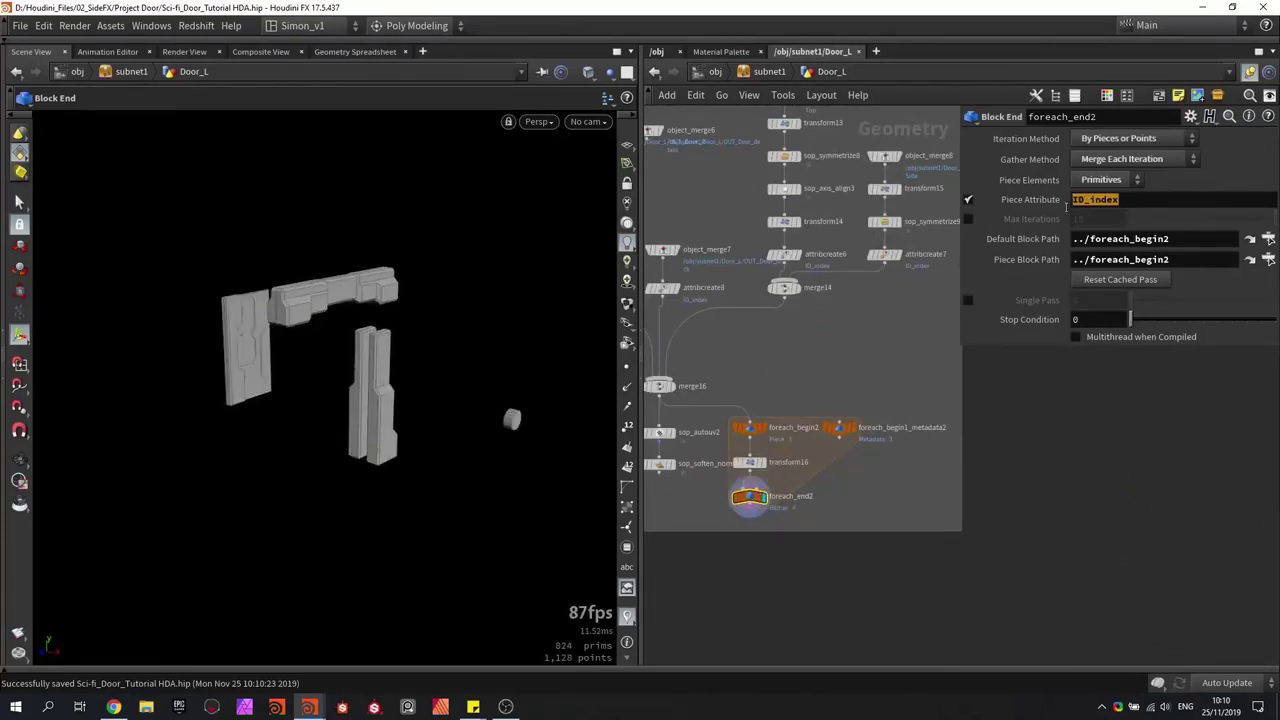
Step: Bypass and re-enable attribcreate7 several times to compare the low-poly part separation with and without its ID_index attribute
scroll(868, 256, "up", 2)
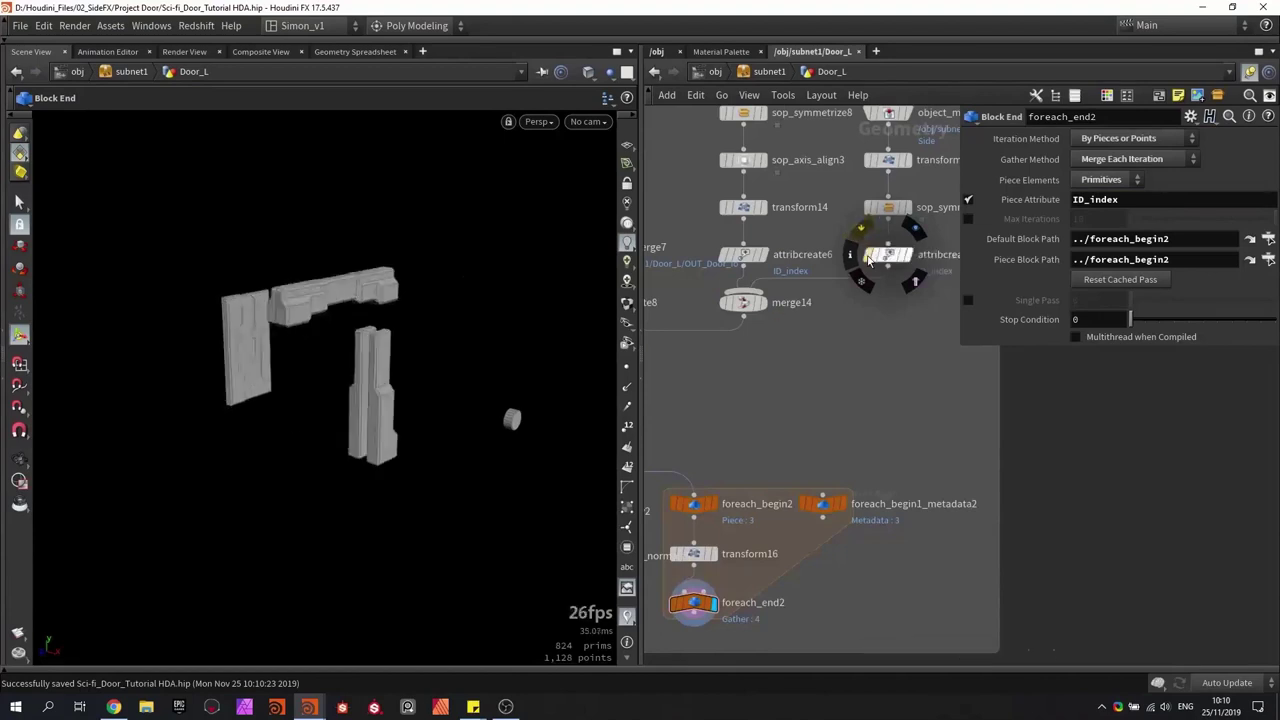
left_click(868, 258)
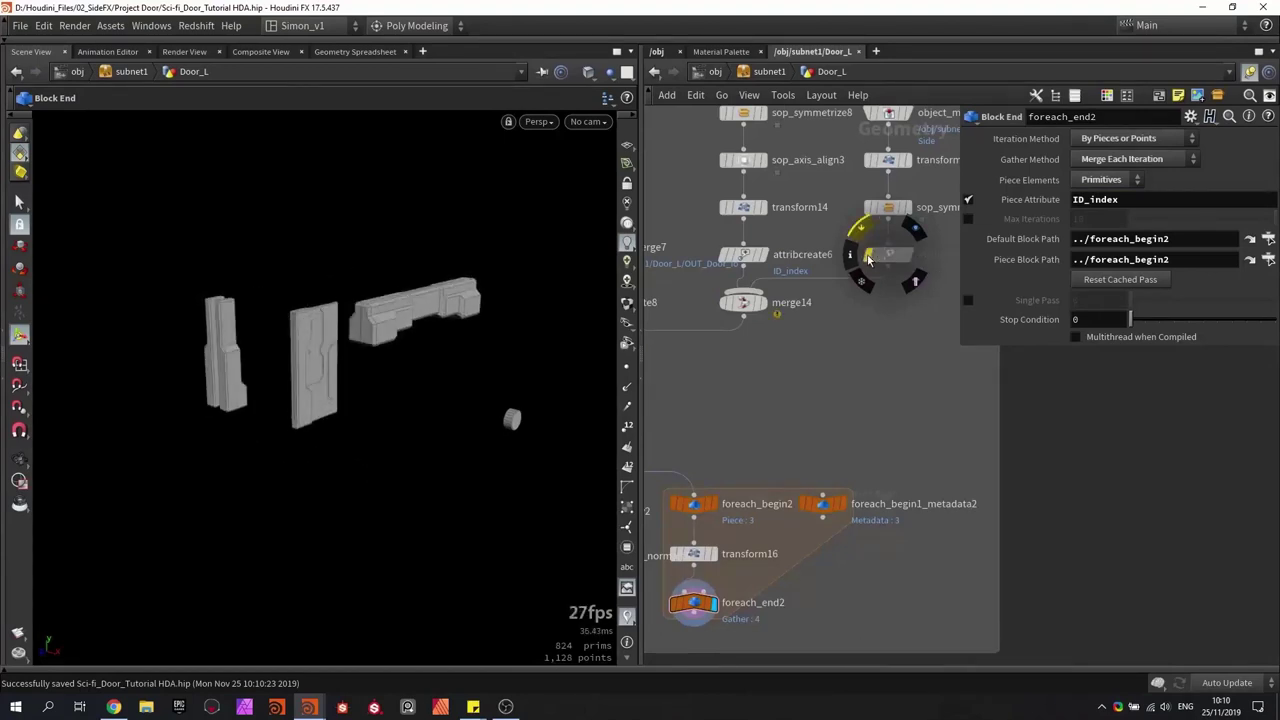
left_click(868, 259)
left_click(868, 259)
left_click(868, 259)
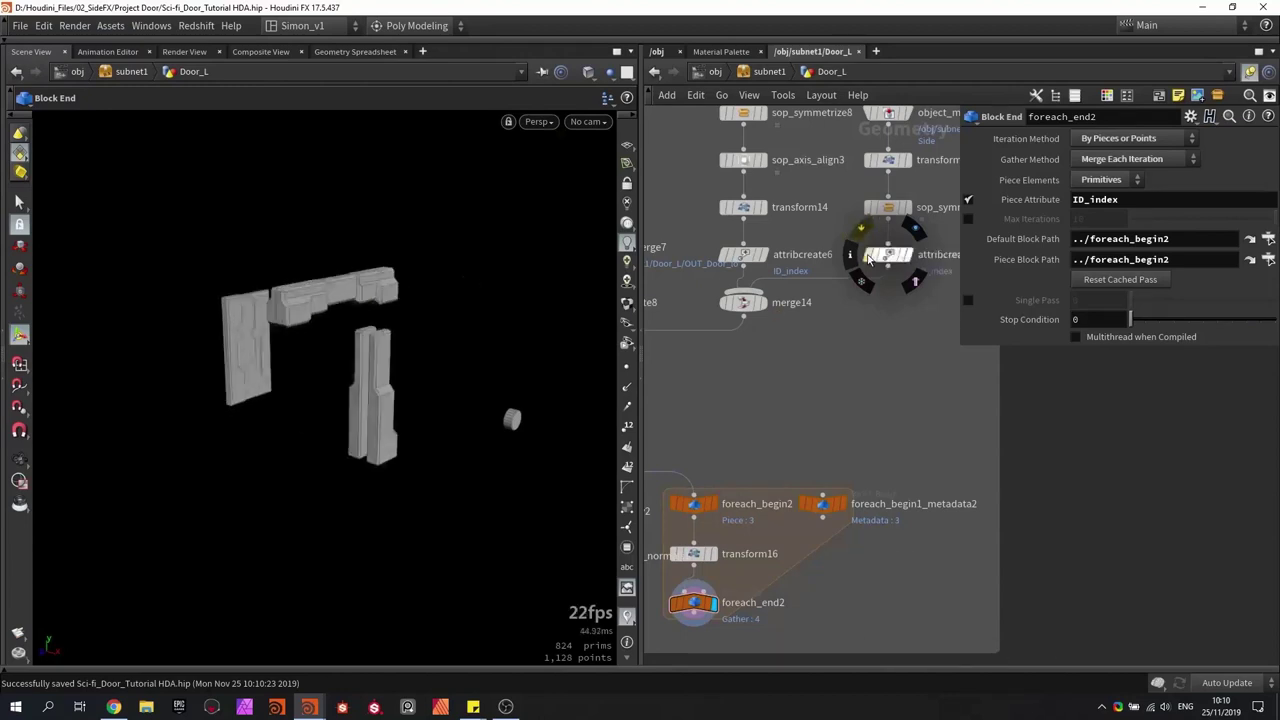
left_click(868, 259)
left_click(869, 260)
Step: Feed foreach_begin2 from sop_soften_normals1 instead of merge16 and move the for-each block below the network box
scroll(845, 345, "down", 3)
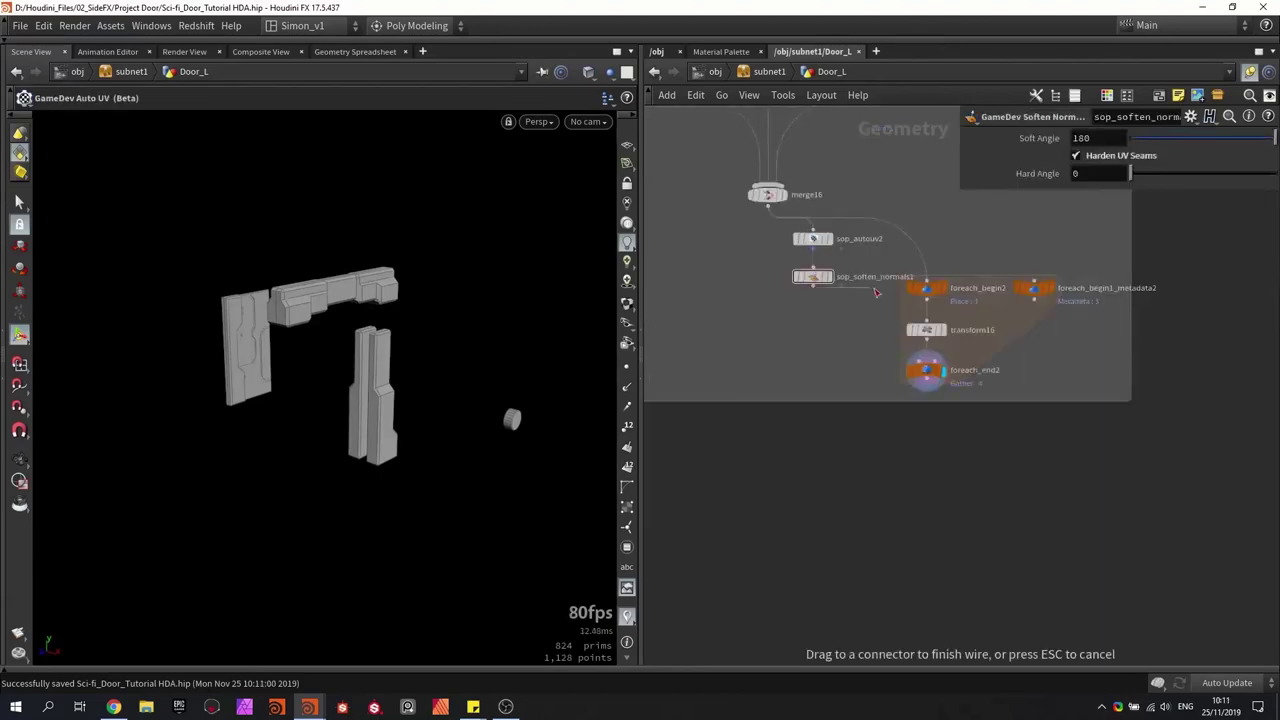
left_click_drag(870, 285, 900, 278)
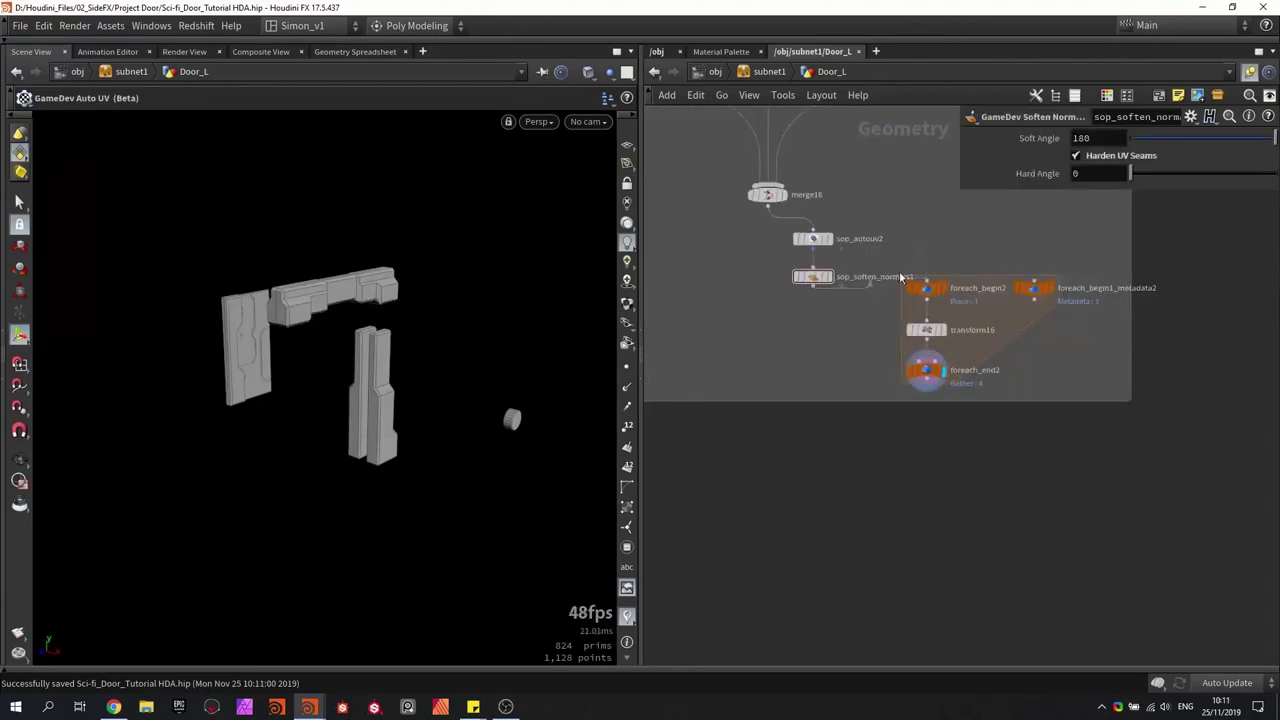
left_click_drag(1081, 400, 1081, 400)
key("Tab")
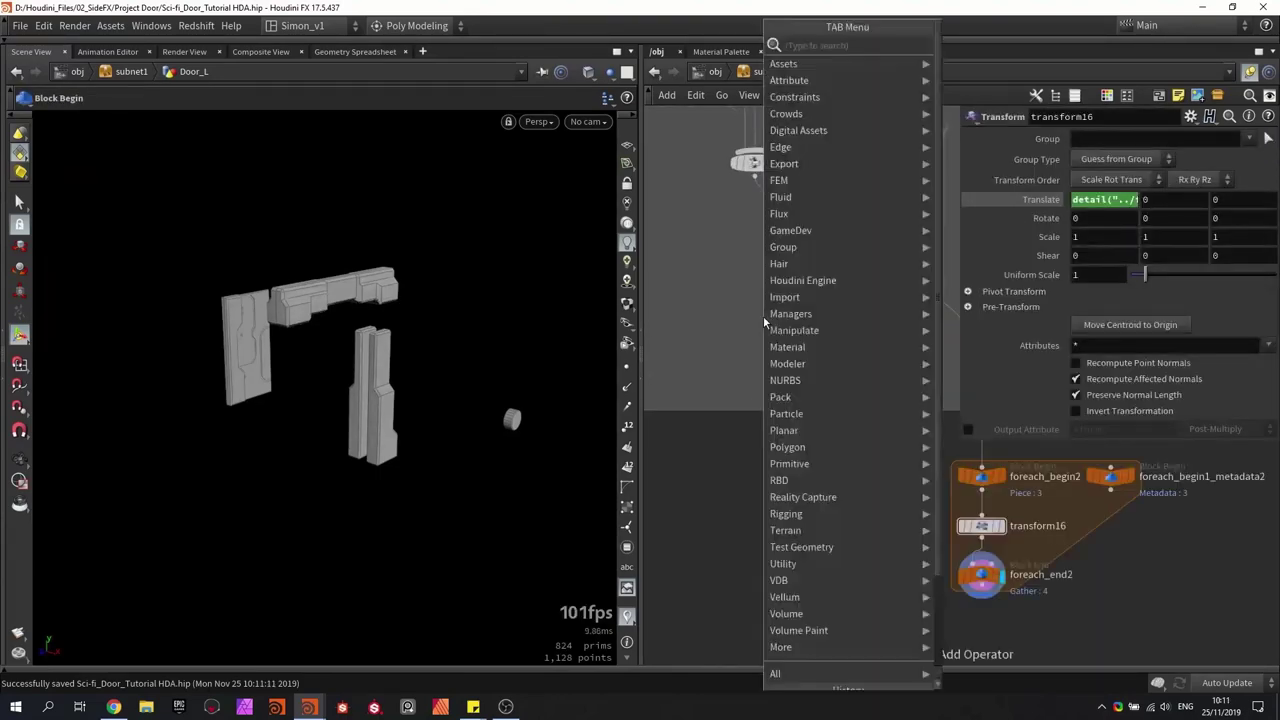
type("swi")
key("Return")
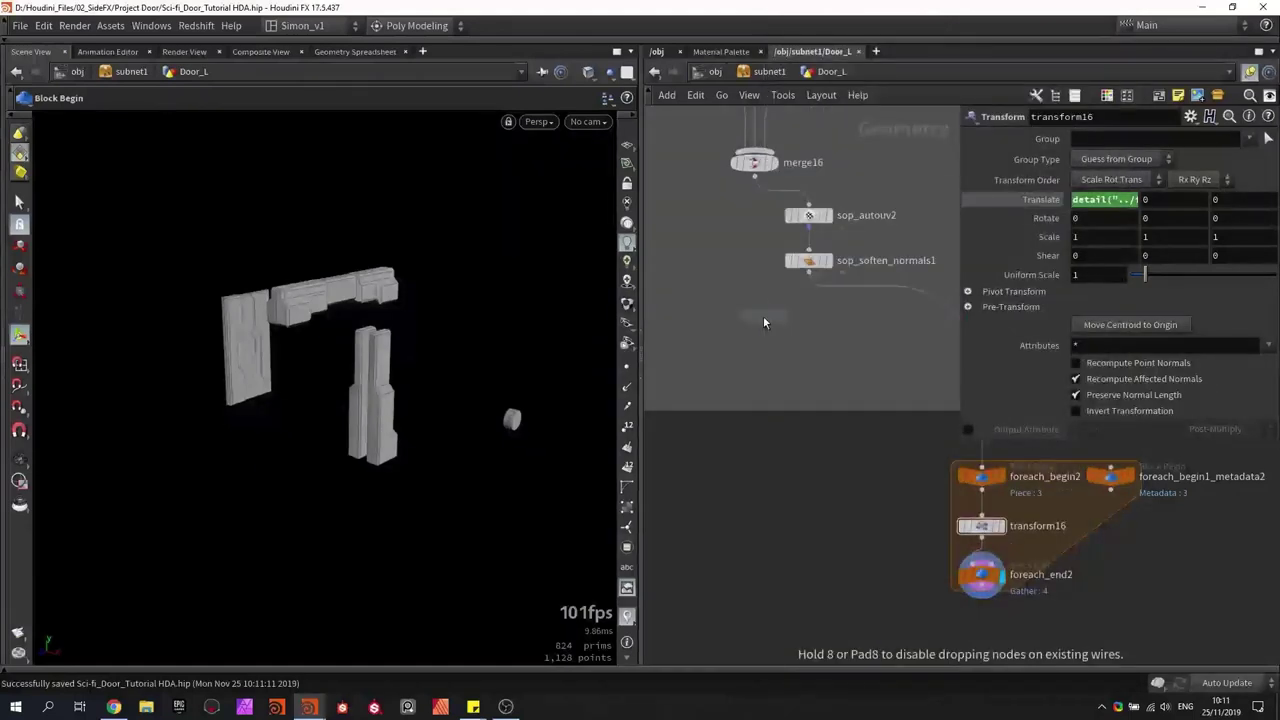
left_click(803, 317)
Step: Connect sop_soften_normals1 into a Divide node, display the triangulated door and move the node lower
scroll(809, 285, "up", 3)
left_click_drag(809, 267, 814, 333)
left_click(827, 331)
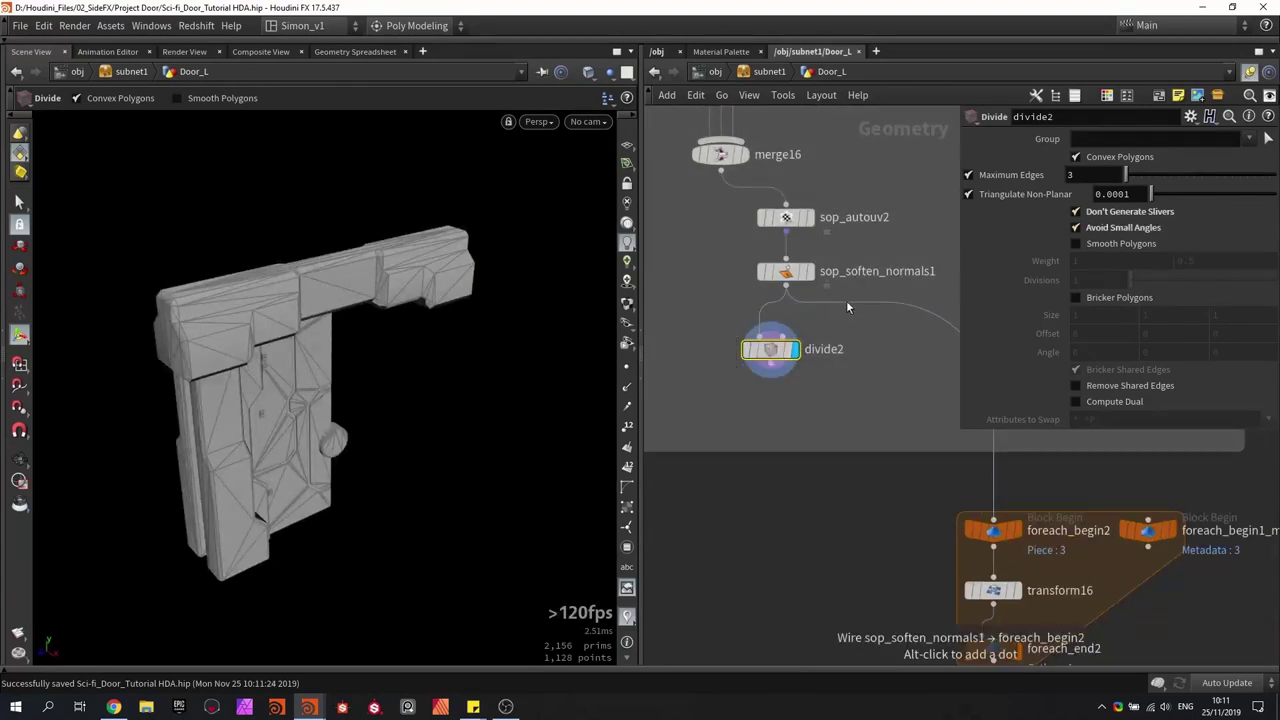
left_click_drag(420, 470, 326, 478)
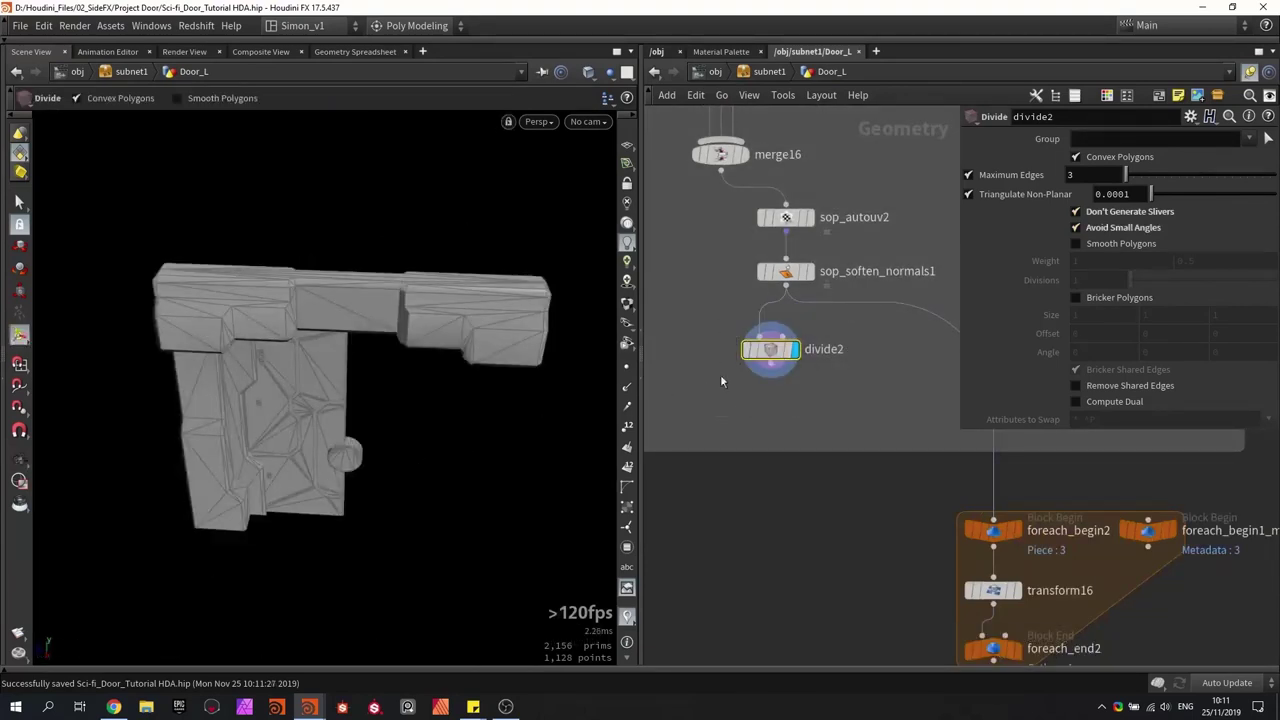
left_click_drag(771, 349, 721, 387)
Step: Insert a Switch node between sop_soften_normals1 and divide2, and connect merge16 as its first input
key("Tab")
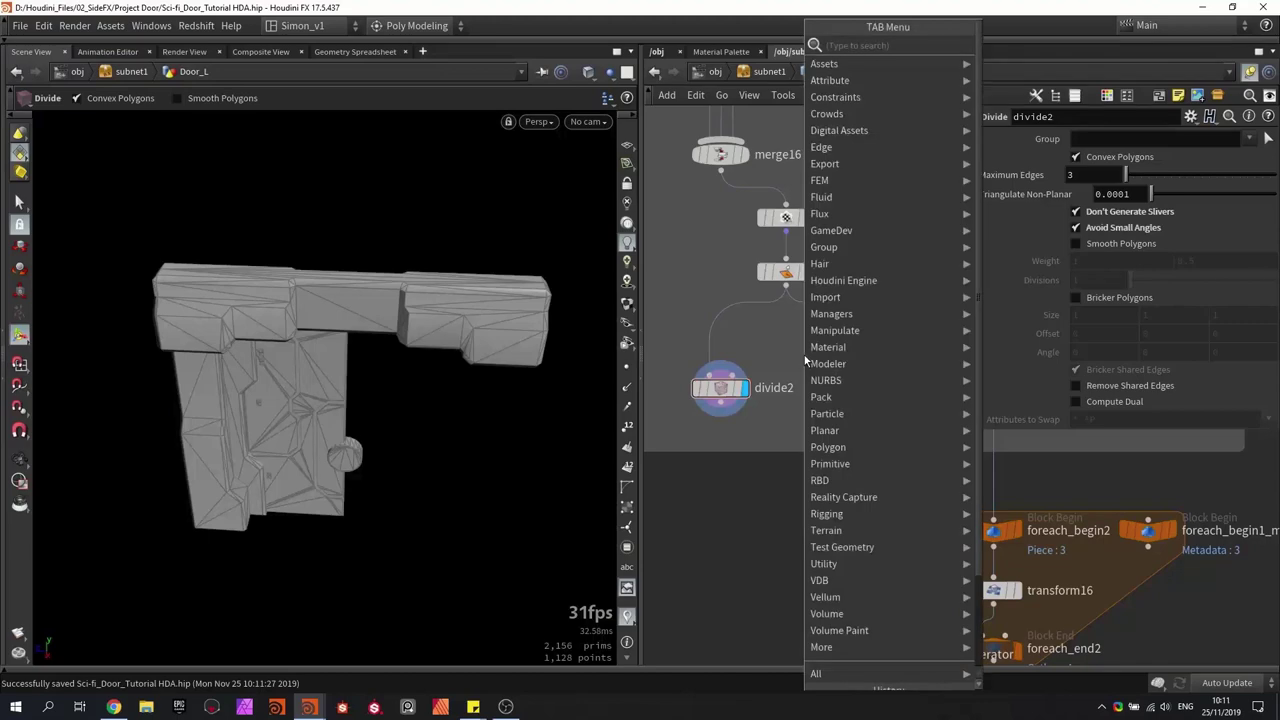
type("de")
key("BackSpace")
key("BackSpace")
key("BackSpace")
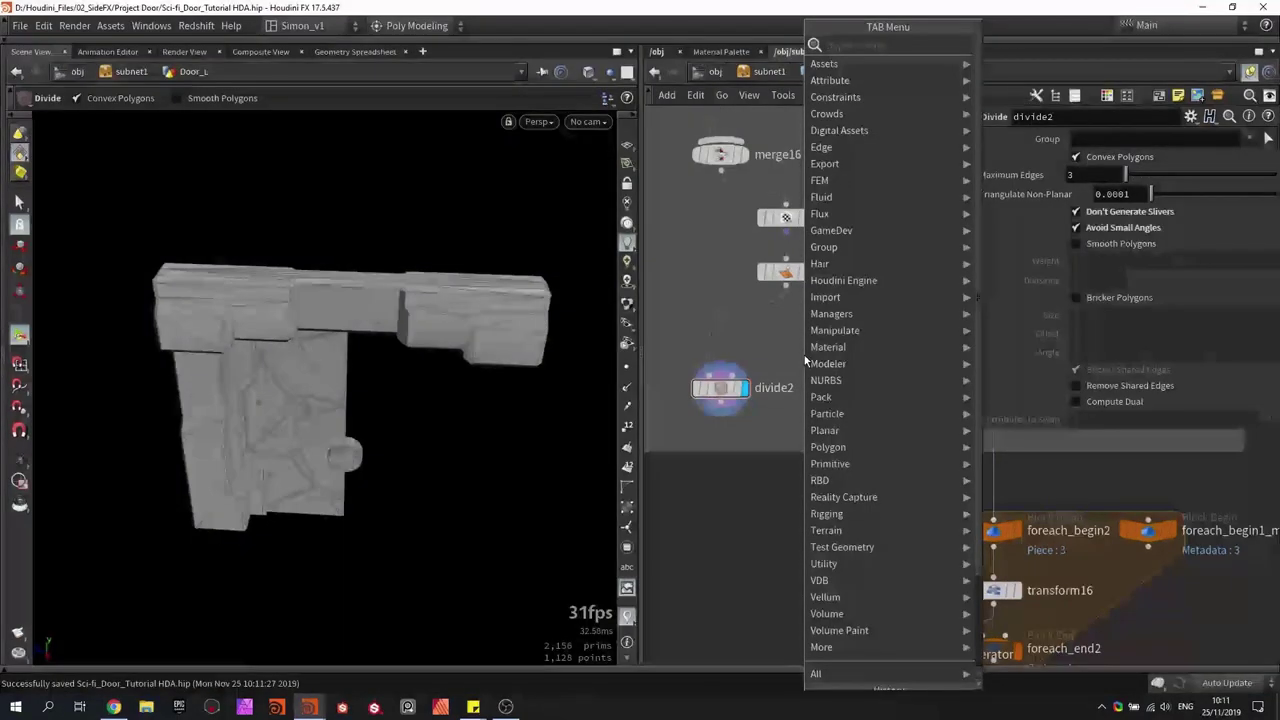
type("swi")
key("Return")
left_click(780, 344)
left_click(740, 343)
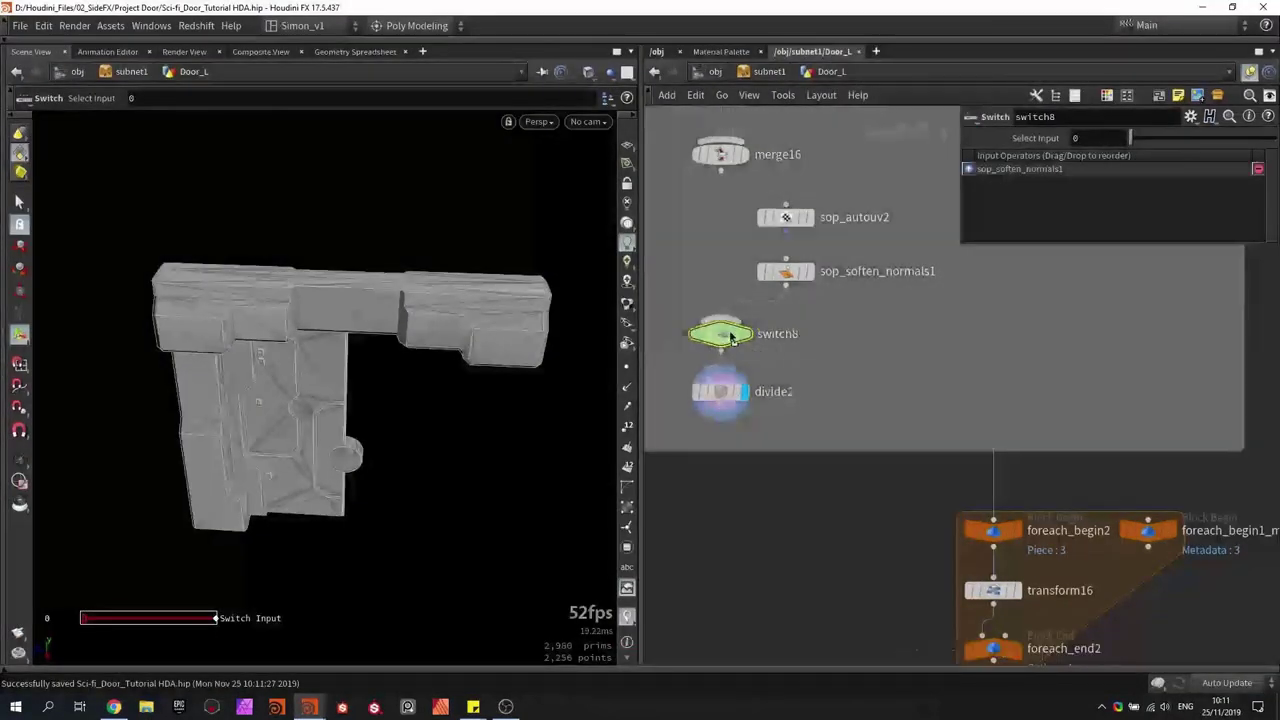
left_click_drag(721, 173, 720, 332)
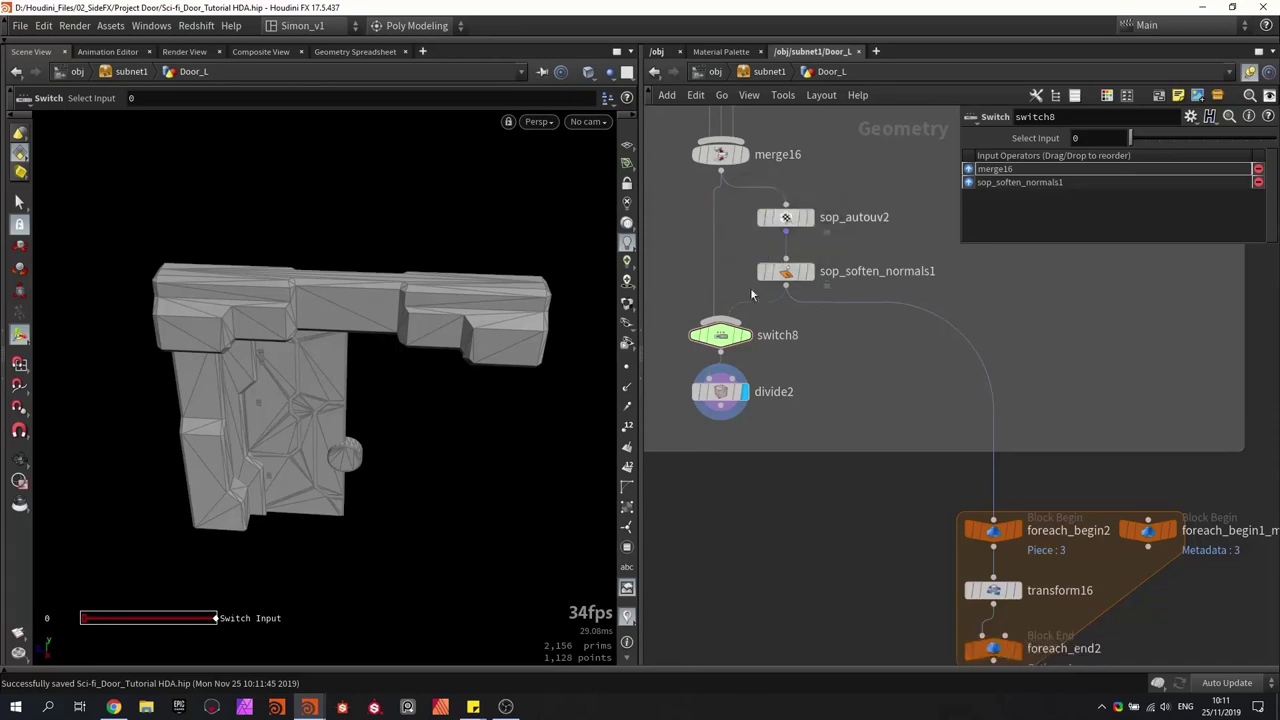
Step: Review the settings of sop_autouv2 and the input order of switch8
mouse_move(733, 335)
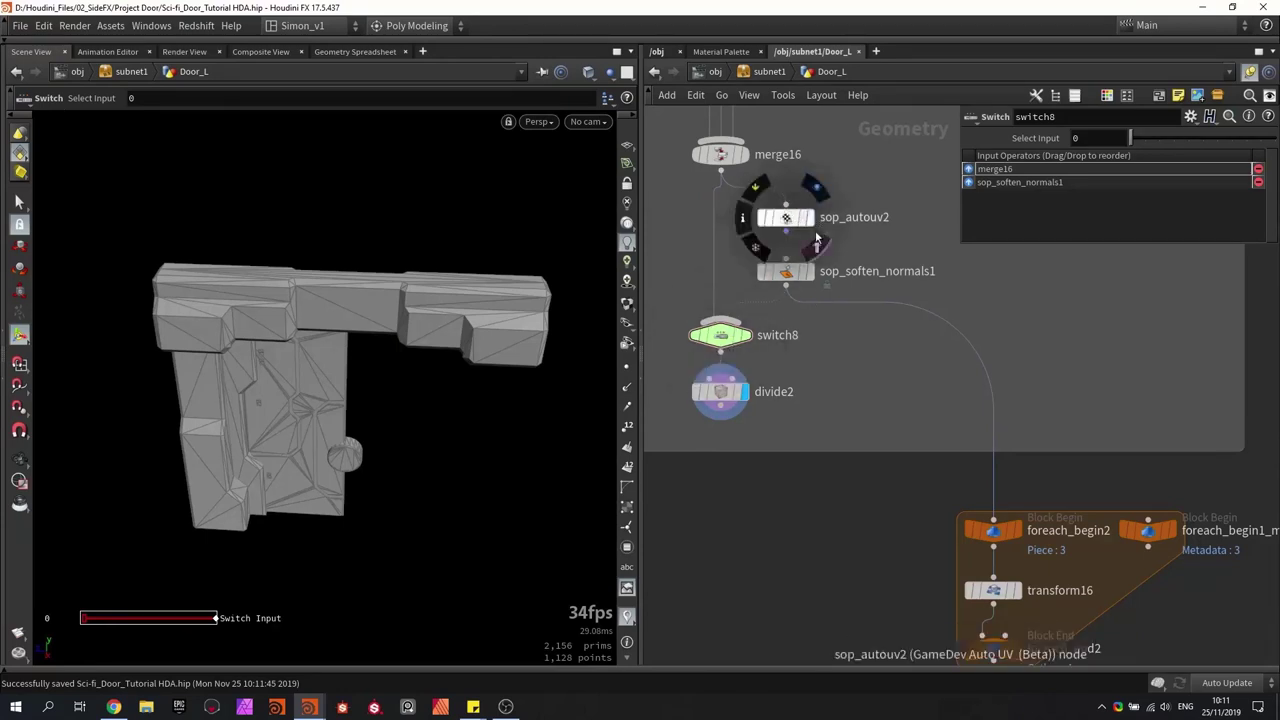
left_click(793, 222)
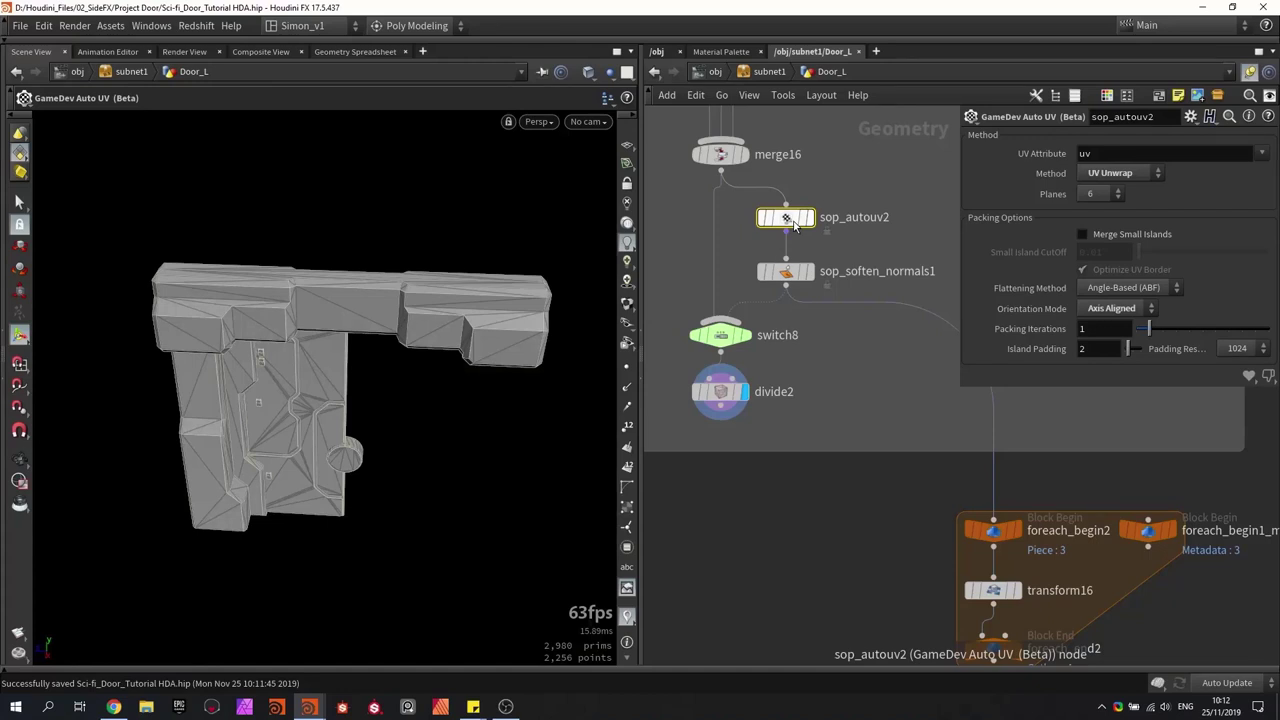
left_click(725, 338)
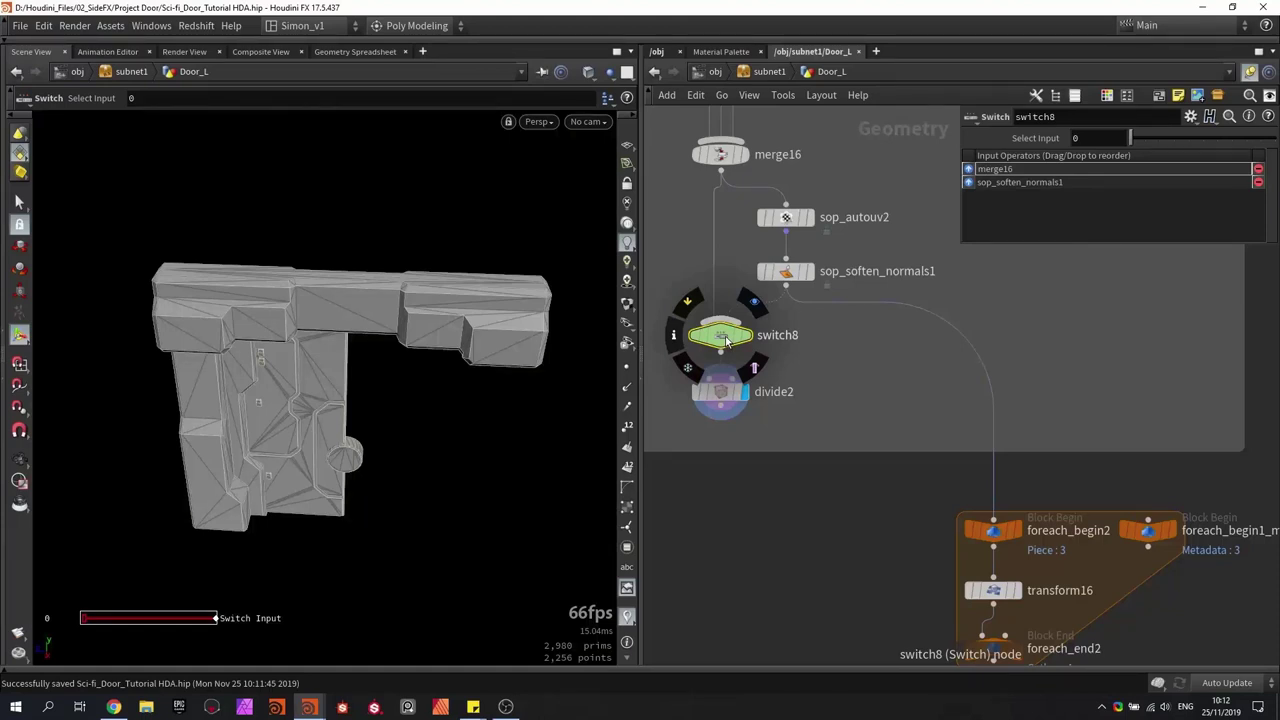
left_click(786, 219)
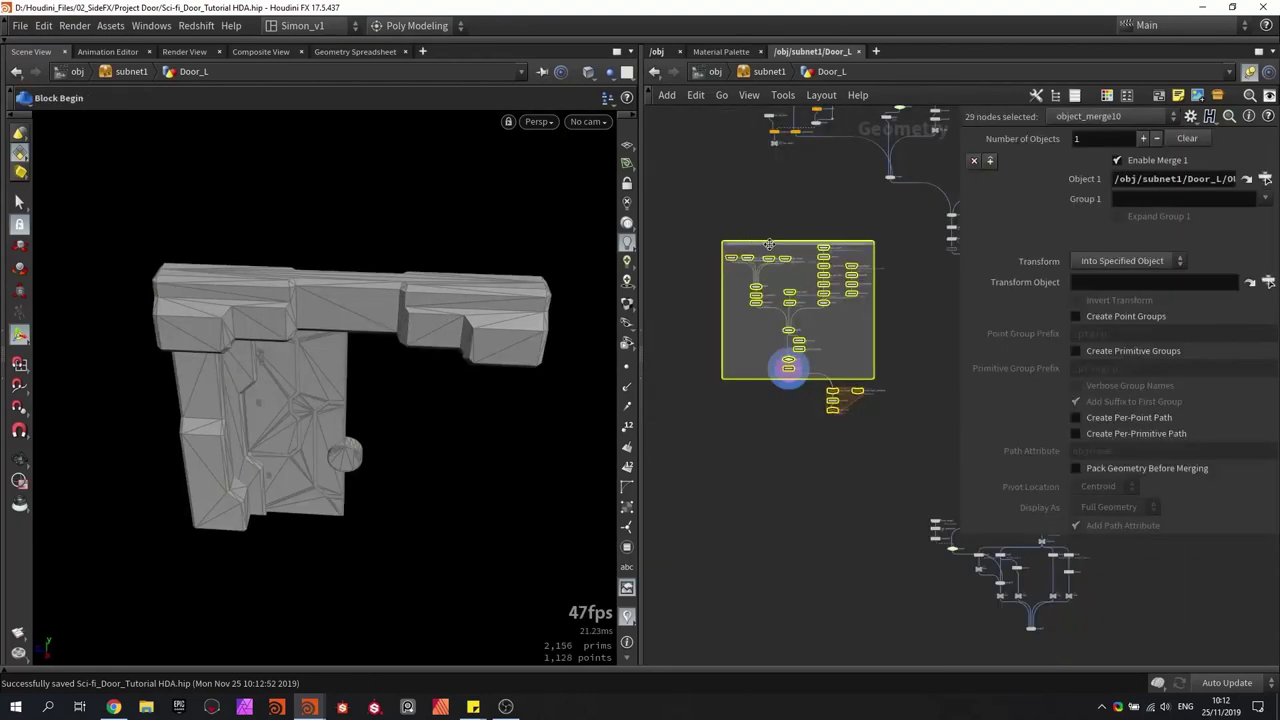
Step: Delete the long wire running from merge8 to the separate node network below
middle_click_drag(757, 208, 685, 203)
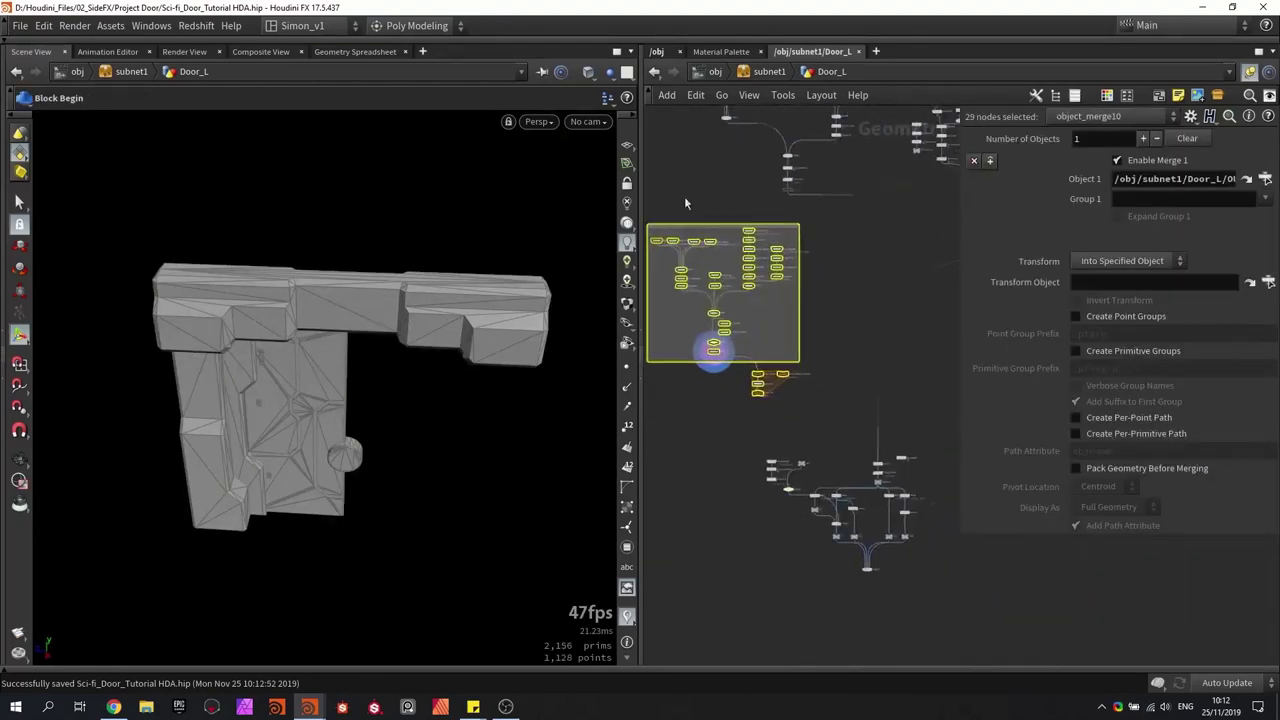
scroll(749, 234, "up", 1)
mouse_move(832, 307)
middle_mouse_down()
mouse_move(894, 323)
mouse_move(744, 304)
mouse_move(797, 323)
mouse_move(837, 284)
middle_mouse_up()
left_click(791, 212)
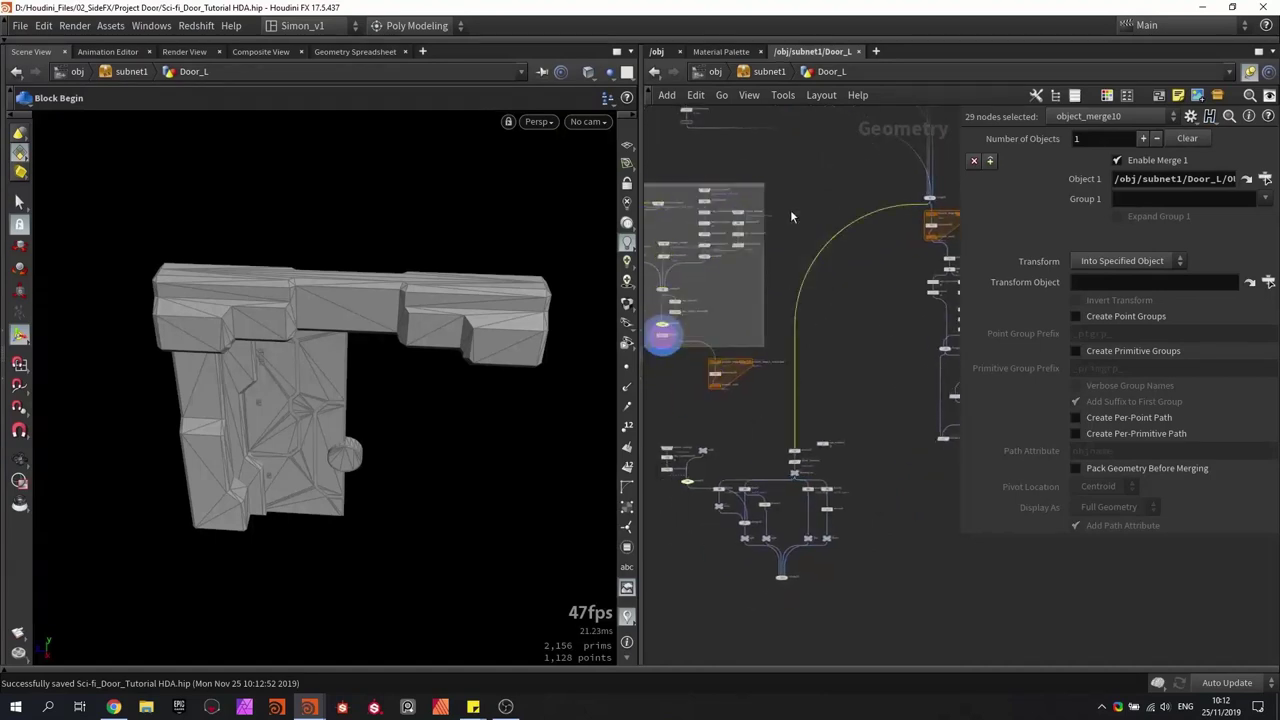
left_click(790, 216)
key("Delete")
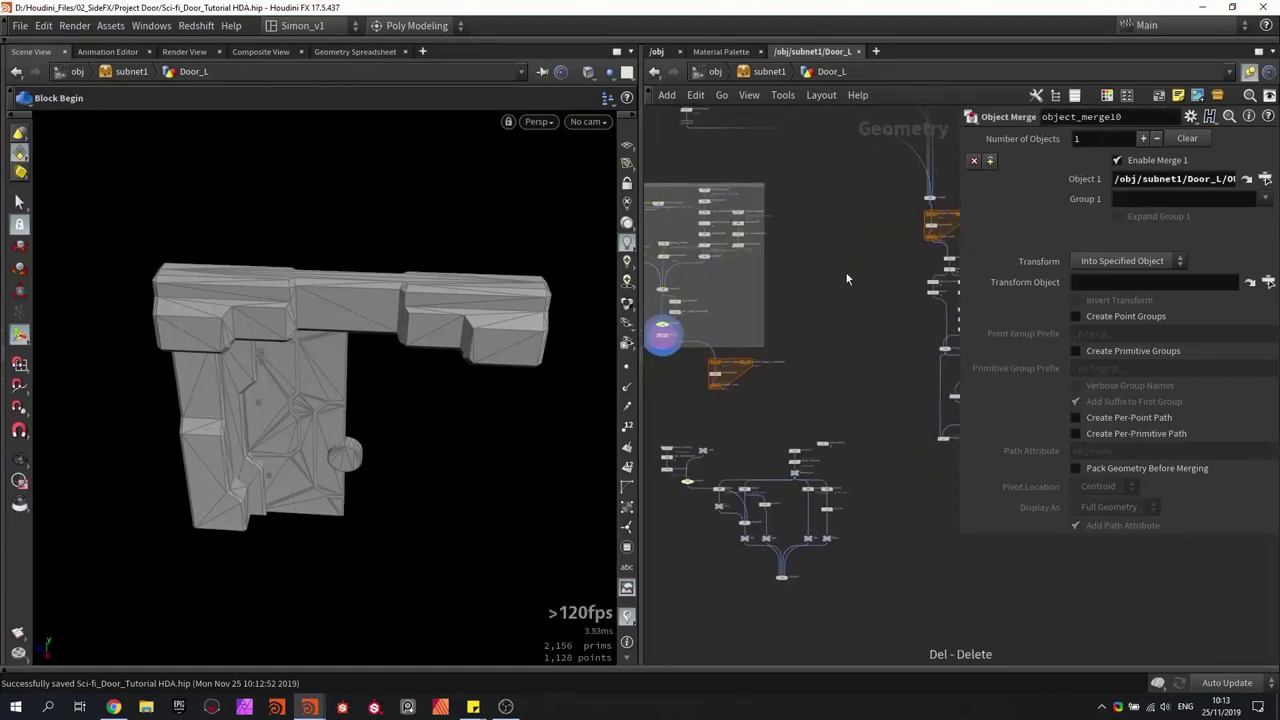
Step: Undo the last node moves and reposition the low-poly network box closer to the high-detail branch
key("ctrl+z")
key("ctrl+z")
key("ctrl+z")
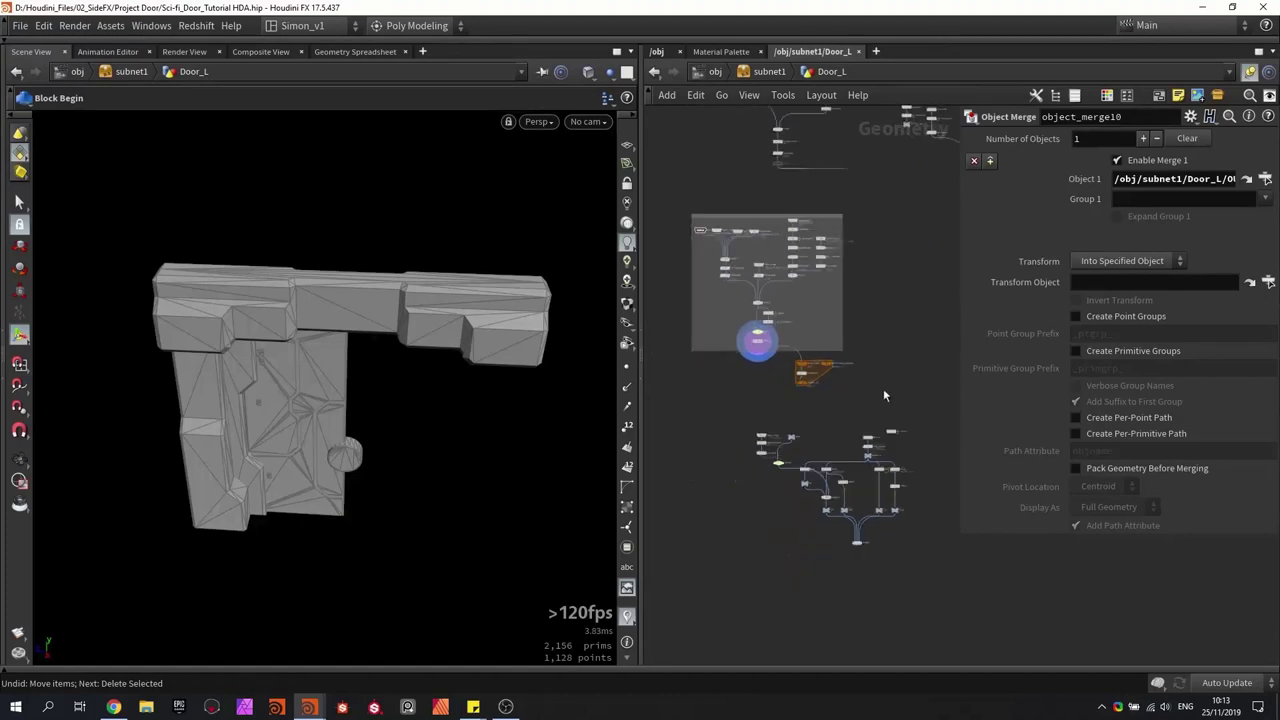
left_click_drag(760, 216, 877, 230)
middle_click_drag(880, 218, 742, 221)
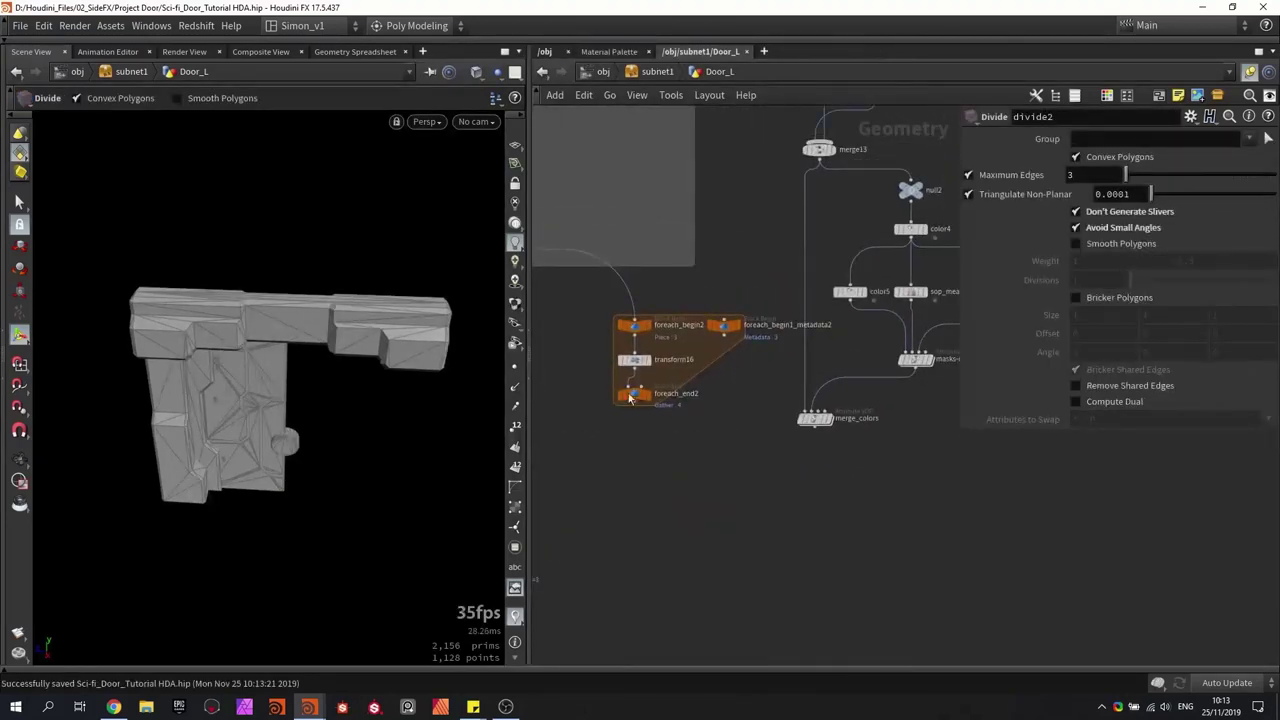
Step: Add a GameDev Maps Baker node and connect foreach_end2 to its first input and merge_colors to its second
scroll(630, 397, "up", 2)
key("Tab")
type("maps")
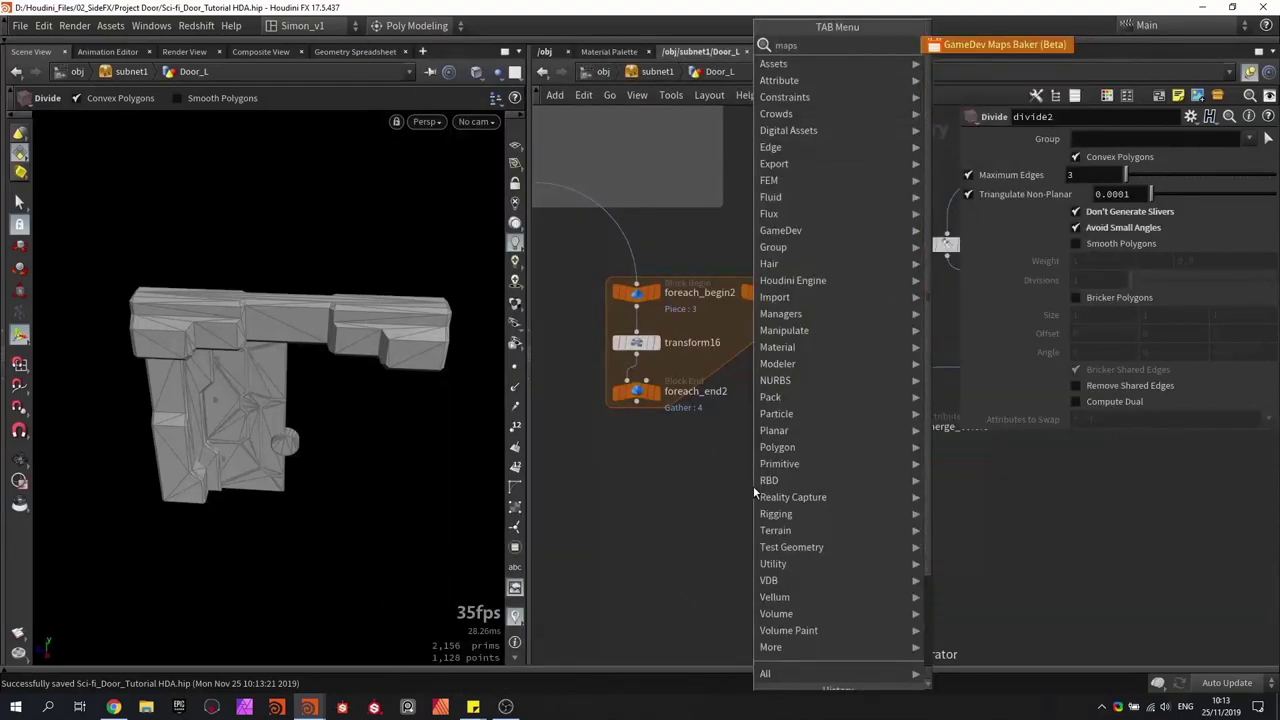
key("Return")
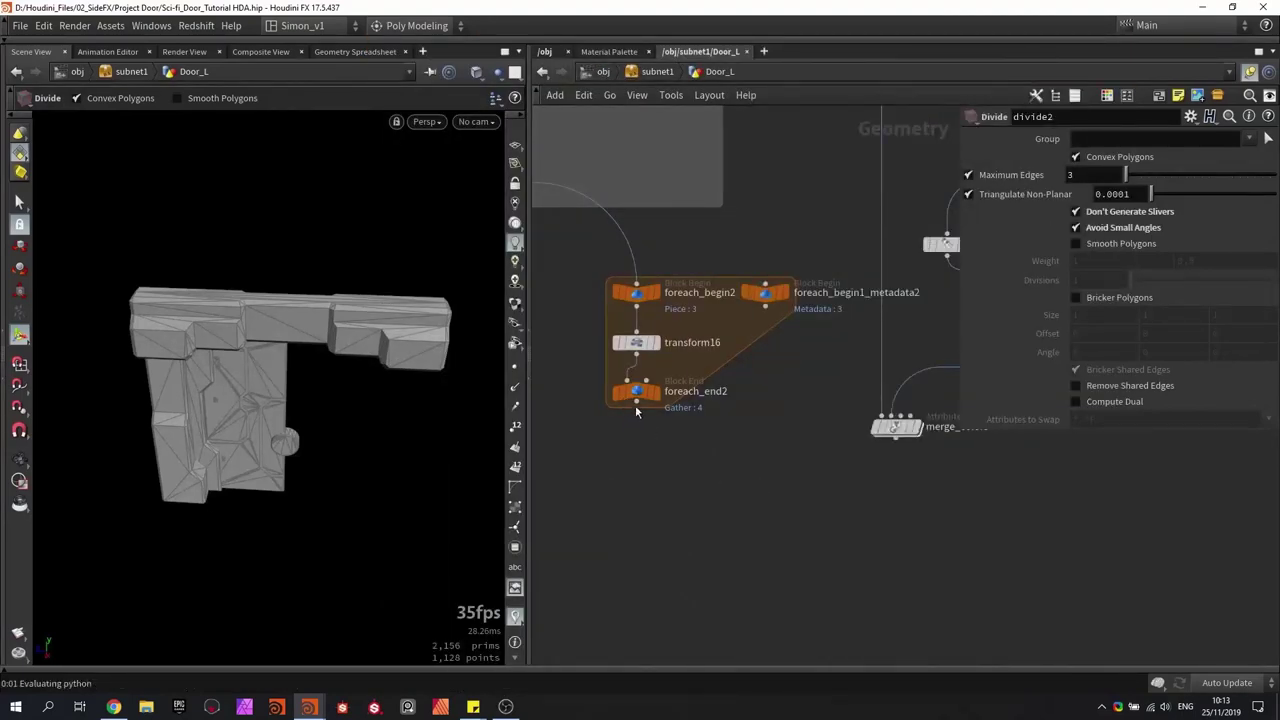
left_click(750, 488)
scroll(636, 410, "up", 2)
left_click_drag(636, 399, 790, 505)
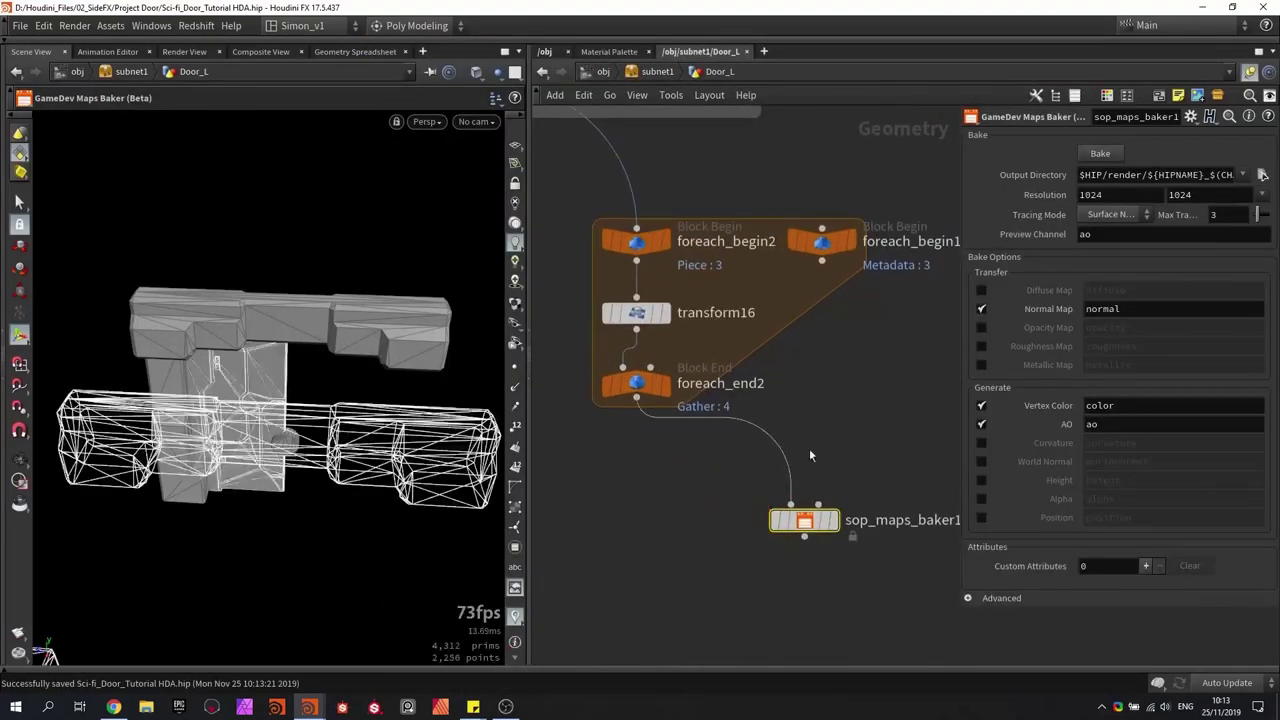
middle_click_drag(810, 452, 682, 504)
left_click_drag(884, 507, 692, 546)
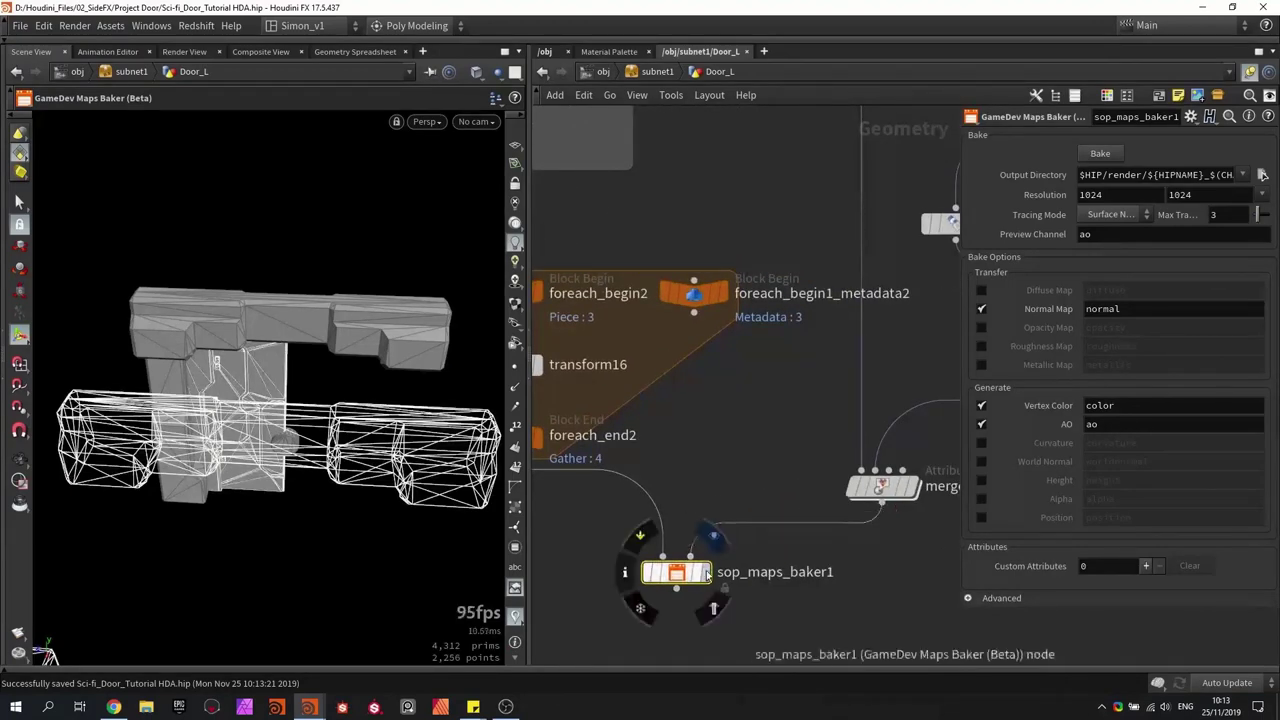
Step: Display sop_maps_baker1 and exclude AO from the bake, keeping the normal map and vertex color outputs
left_click(708, 571)
scroll(740, 540, "up", 2)
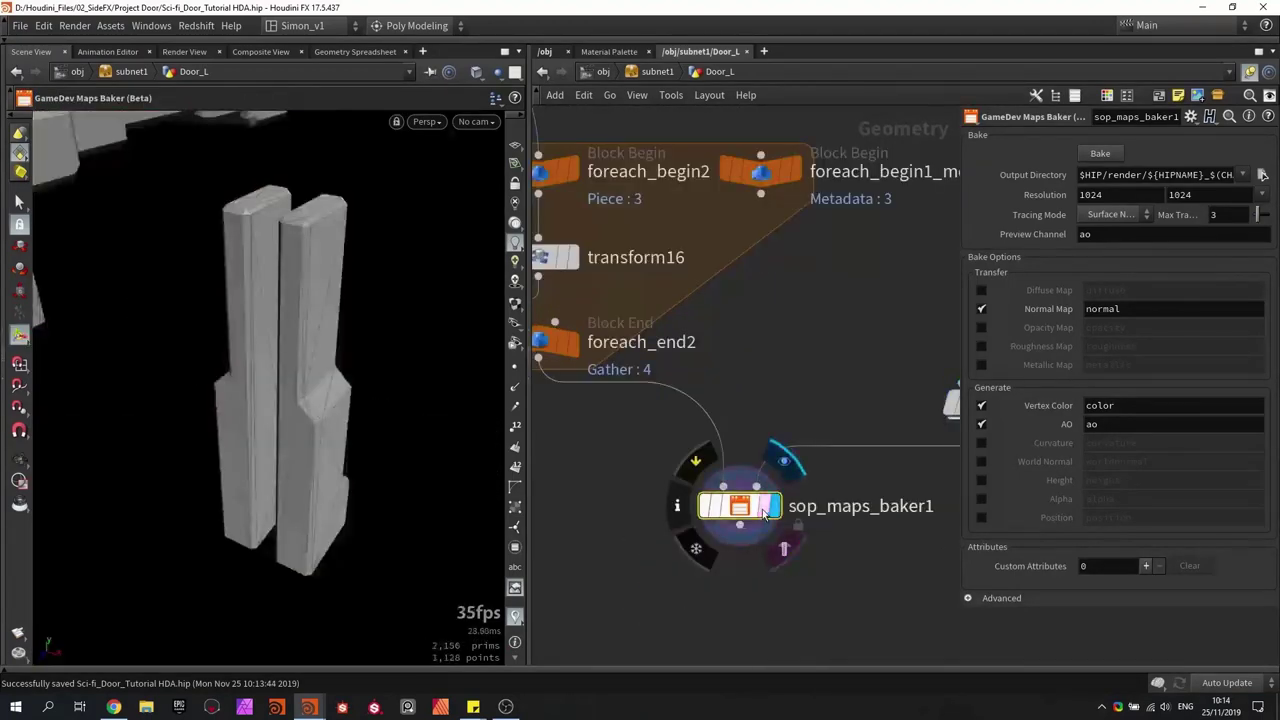
left_click(767, 510)
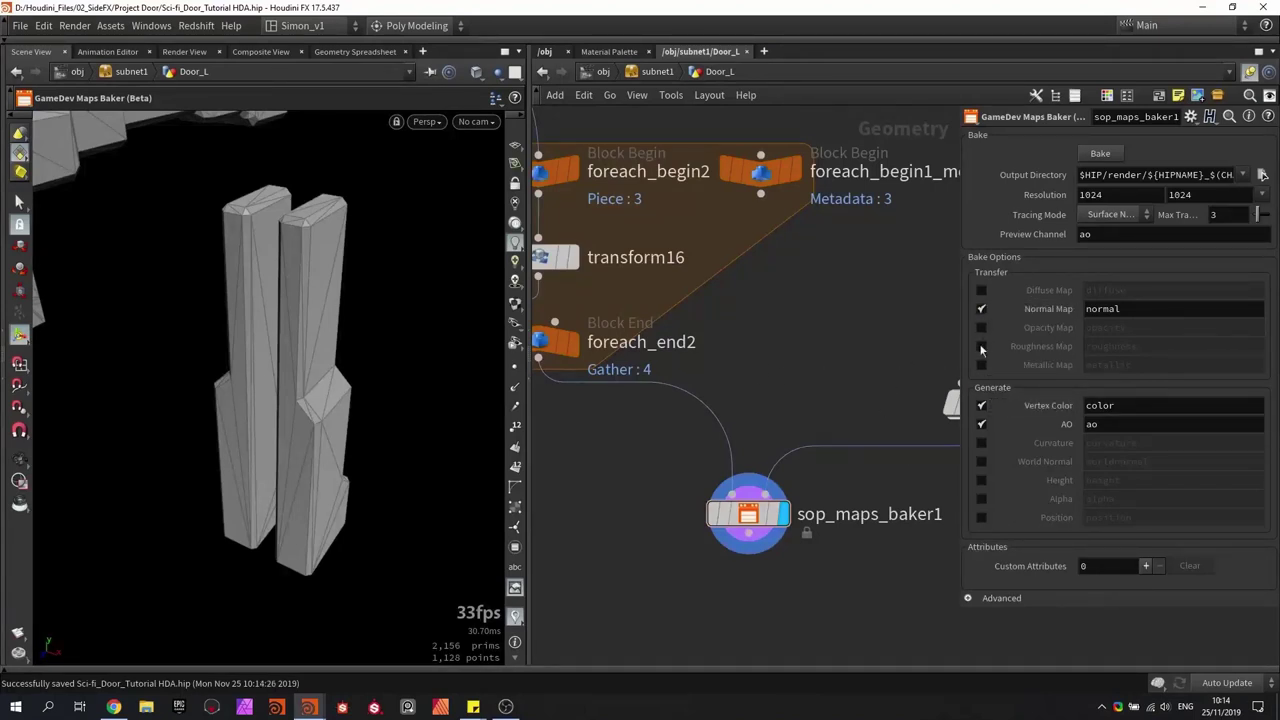
left_click(981, 424)
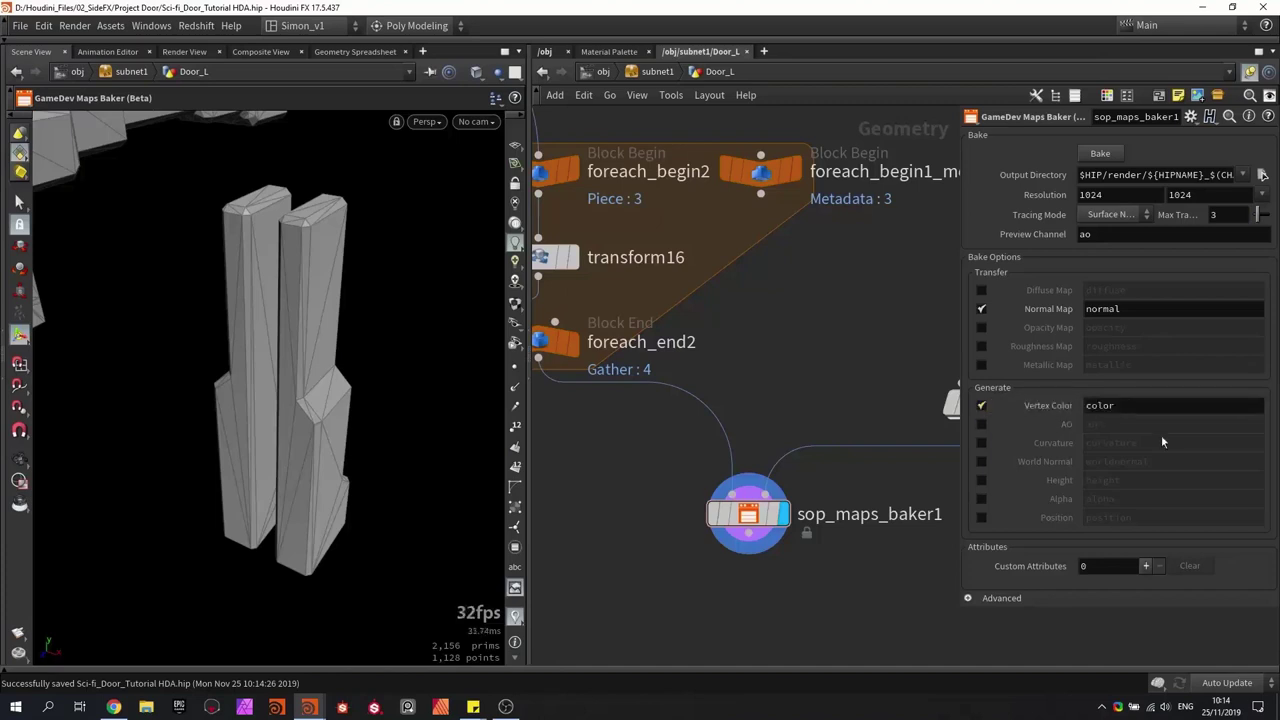
double_click(1132, 405)
key("Return")
Step: Connect the output of divide2 to the normal3 node above unity_material
middle_click_drag(795, 352, 809, 414)
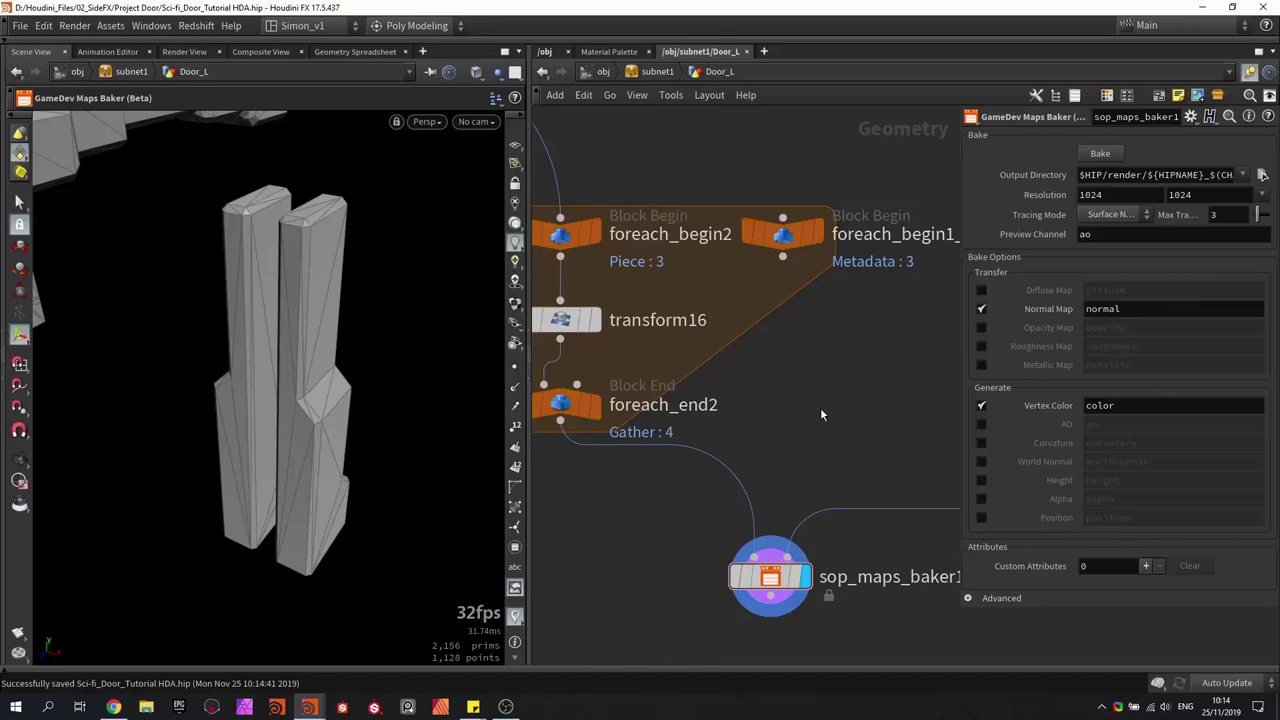
scroll(820, 407, "down", 5)
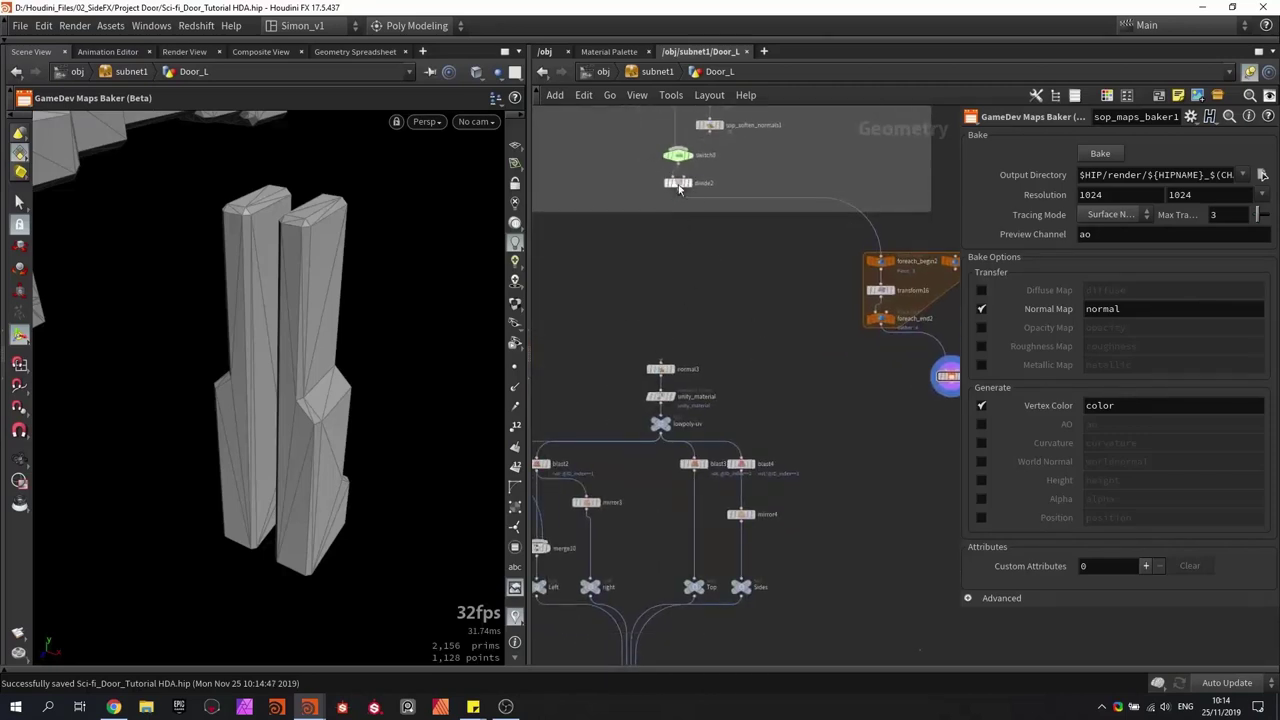
left_click(678, 190)
left_click(660, 363)
scroll(658, 370, "up", 5)
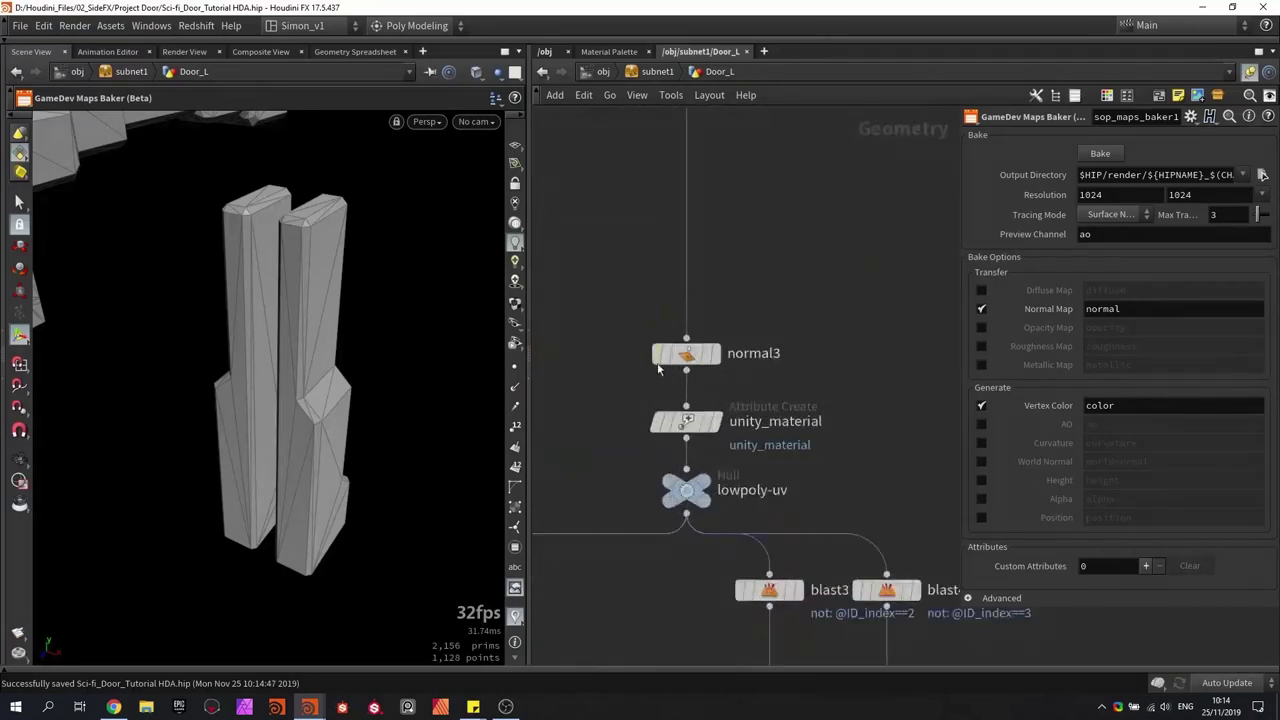
Step: Move normal3 from above unity_material to between merge16 and switch8, and save the scene
scroll(662, 362, "down", 3)
left_click(676, 354)
key("ctrl+x")
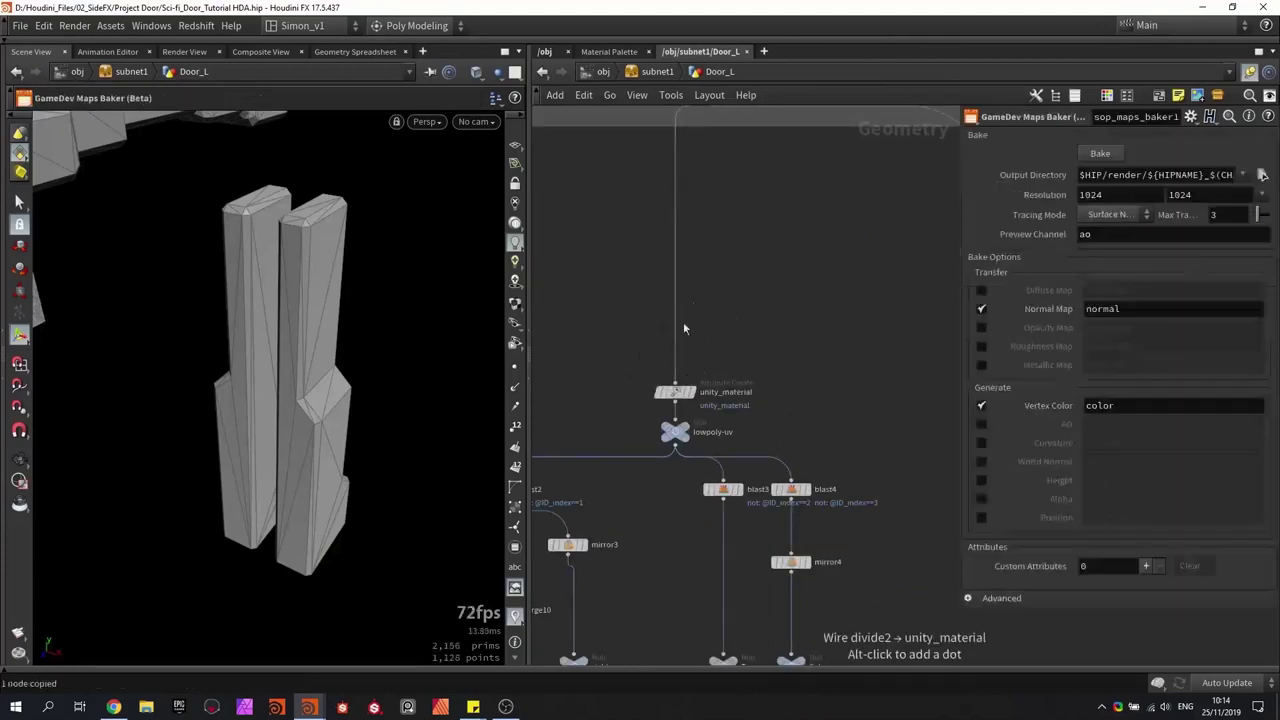
middle_click_drag(699, 225, 730, 402)
scroll(730, 401, "down", 1)
scroll(693, 188, "up", 3)
key("ctrl+v")
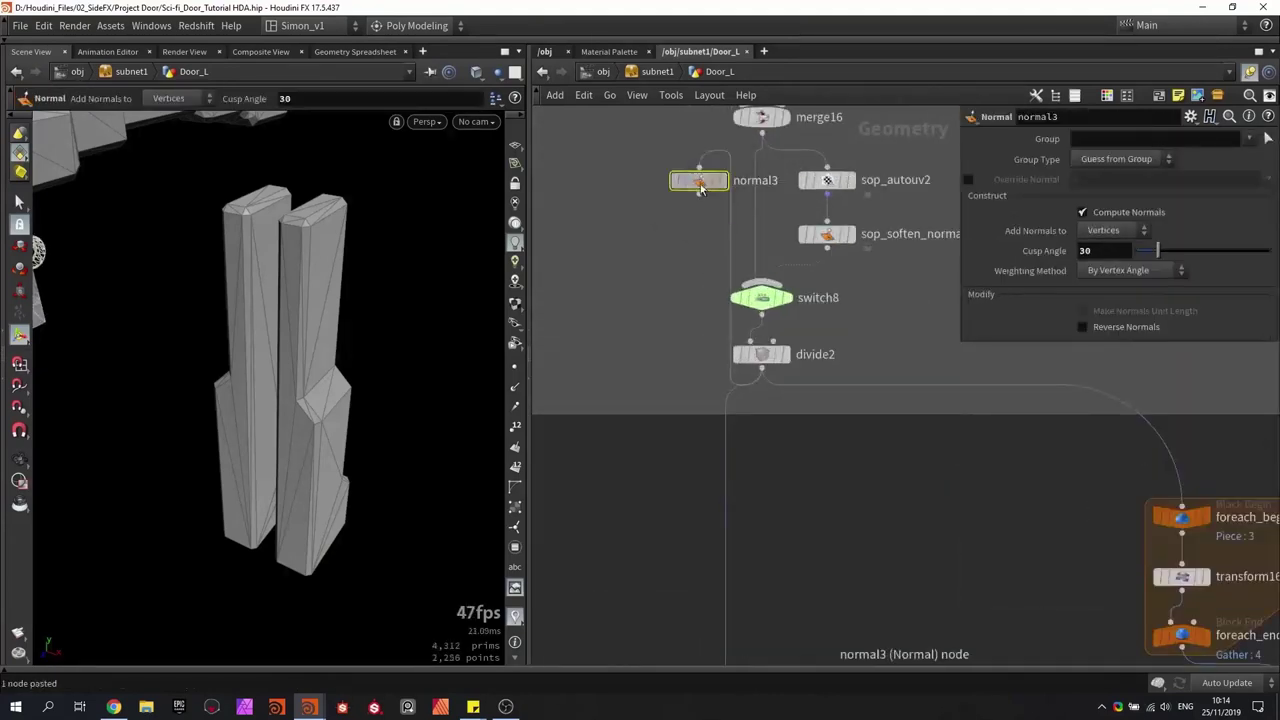
left_click_drag(700, 188, 705, 247)
middle_click_drag(728, 201, 741, 241)
key("ctrl+s")
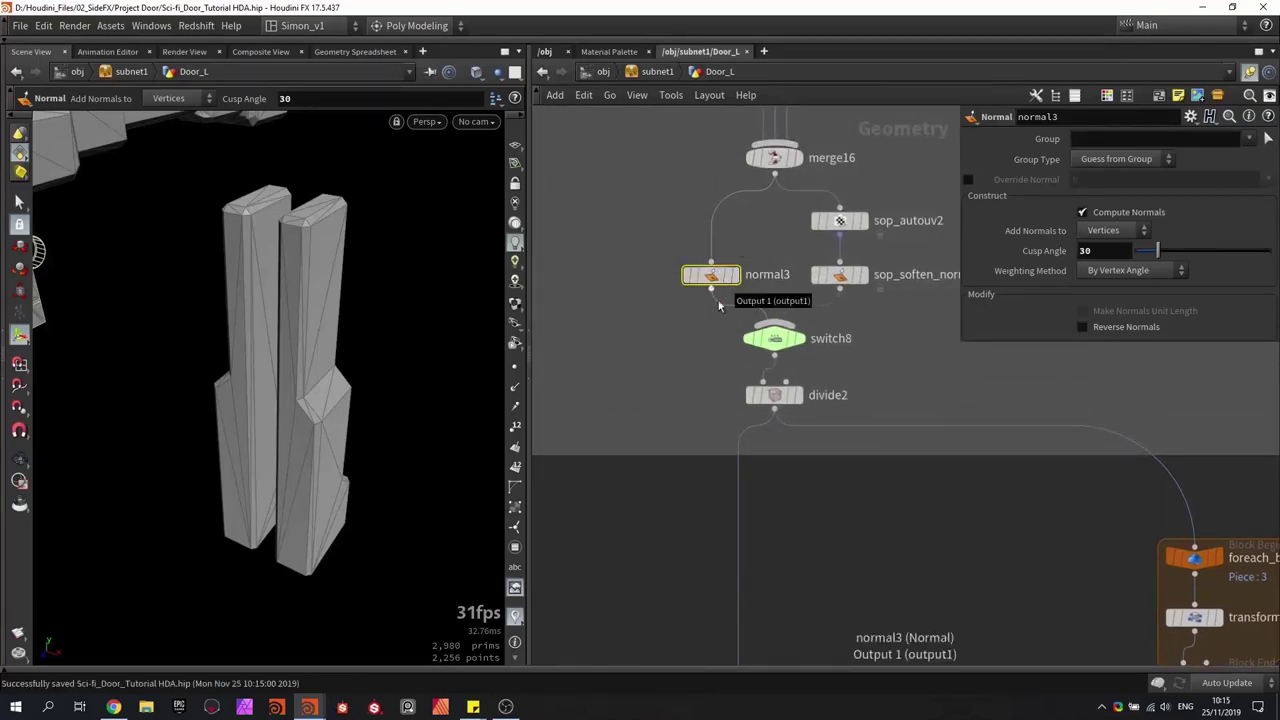
Step: Display the final merge node below the Left, right, Top and Sides nulls and frame the assembled door
middle_click_drag(800, 542, 783, 380)
scroll(783, 380, "down", 1)
key("ctrl+s")
scroll(796, 432, "down", 2)
middle_click_drag(796, 432, 777, 285)
key("ctrl+s")
middle_click_drag(796, 355, 811, 227)
scroll(811, 227, "down", 1)
middle_click_drag(735, 476, 778, 301)
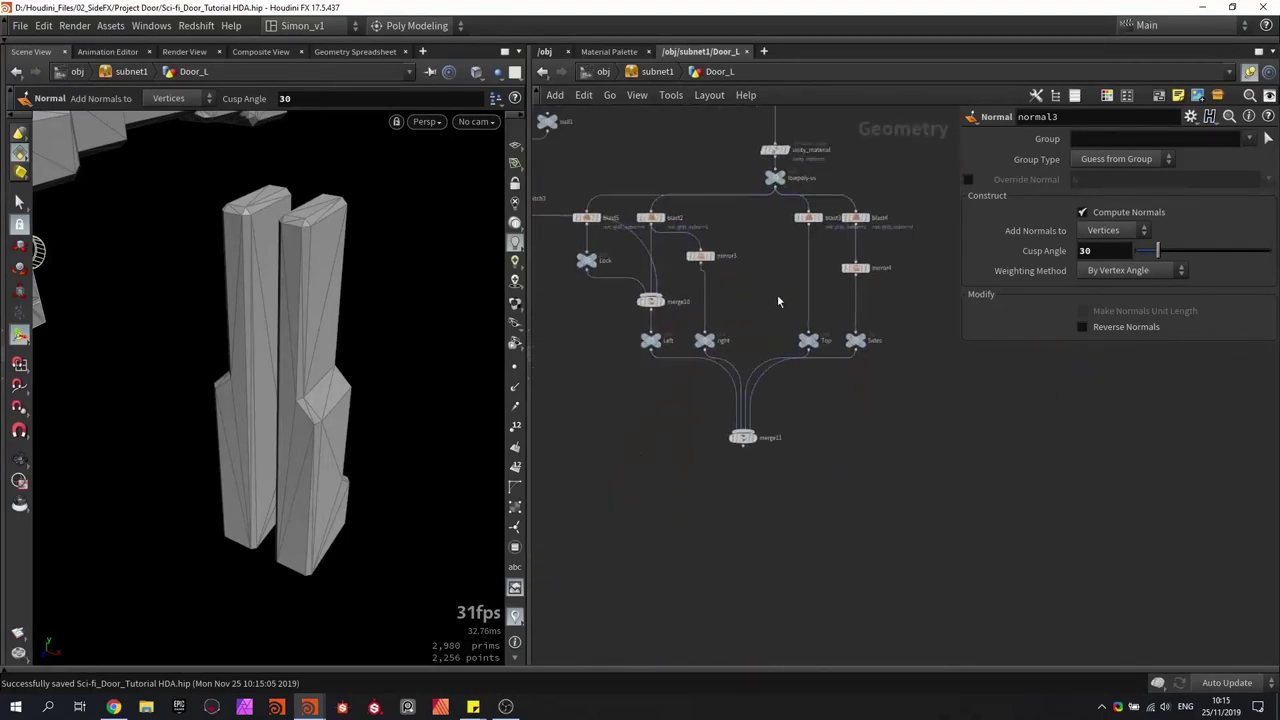
left_click(752, 437)
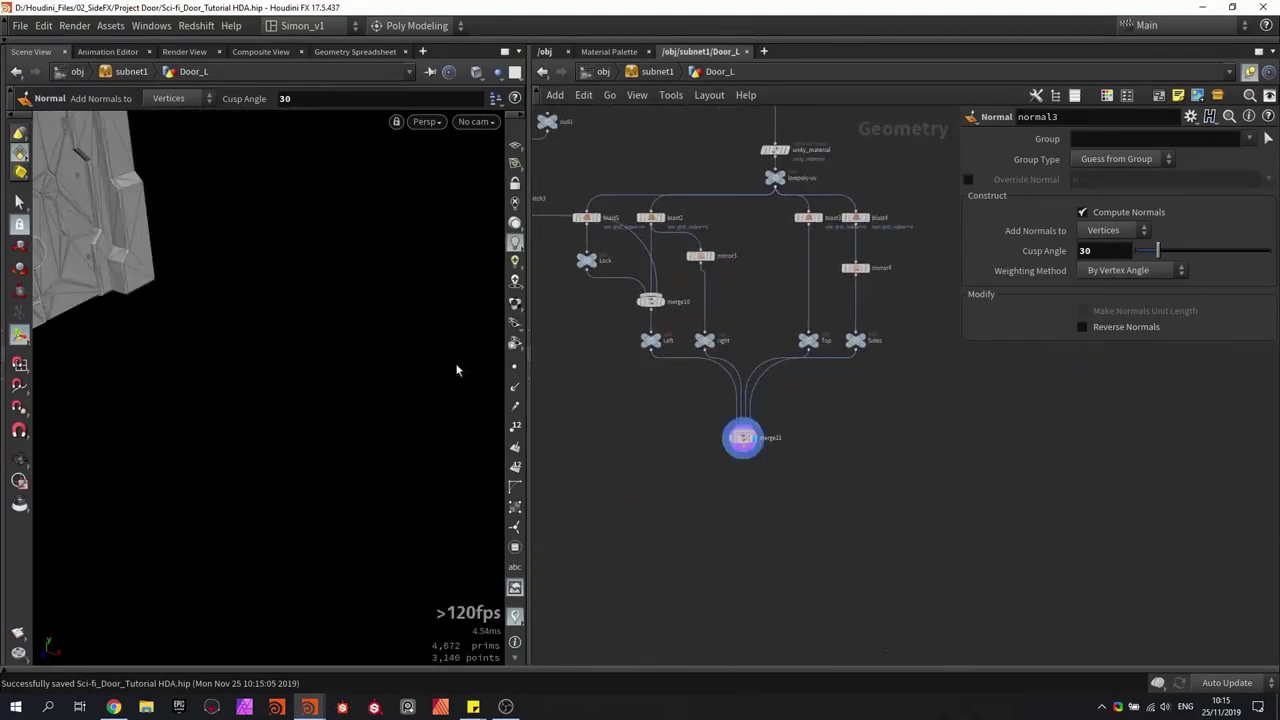
key("space+g")
Step: Examine the assembled low-poly door from several angles with and without its wireframe, and save the scene
mouse_move(313, 345)
left_mouse_down("alt")
mouse_move(254, 354)
mouse_move(246, 343)
mouse_move(357, 349)
mouse_move(346, 340)
left_mouse_up("alt")
scroll(288, 360, "up", 3)
key("w")
key("w")
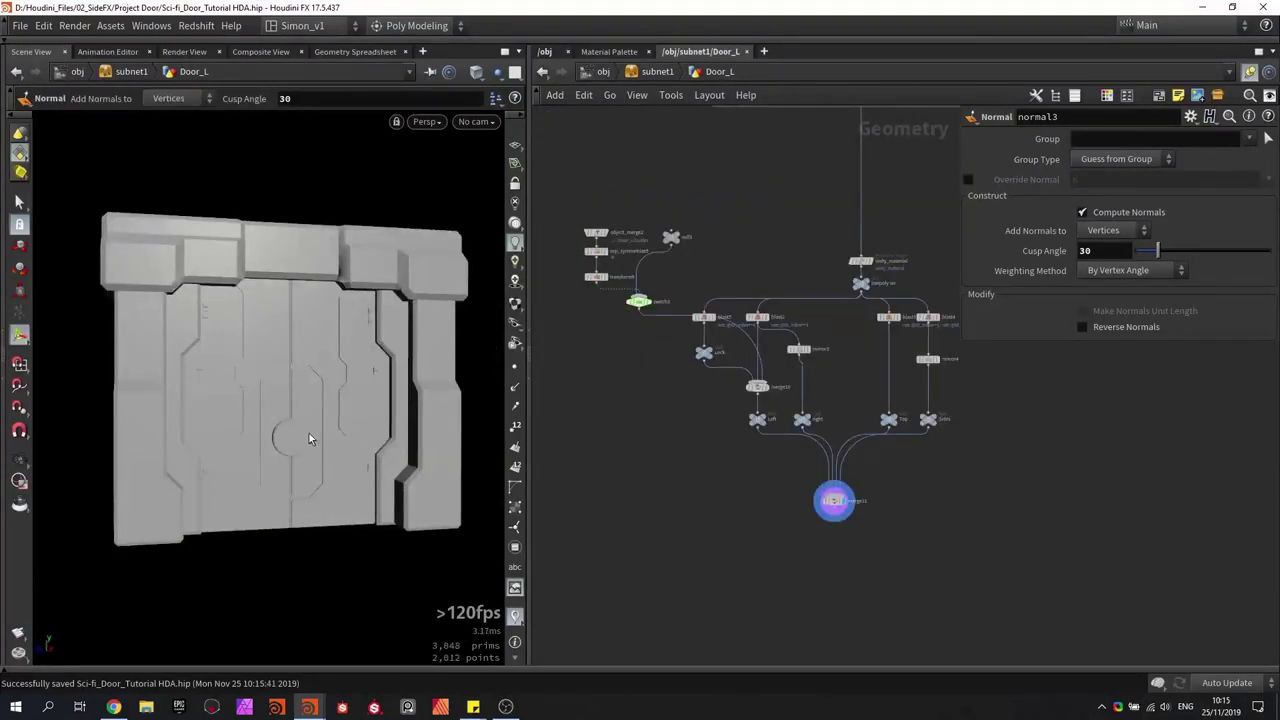
scroll(355, 342, "up", 5)
key("w")
mouse_move(333, 326)
left_mouse_down("alt")
mouse_move(291, 335)
mouse_move(354, 328)
left_mouse_up("alt")
key("w")
key("shift+w")
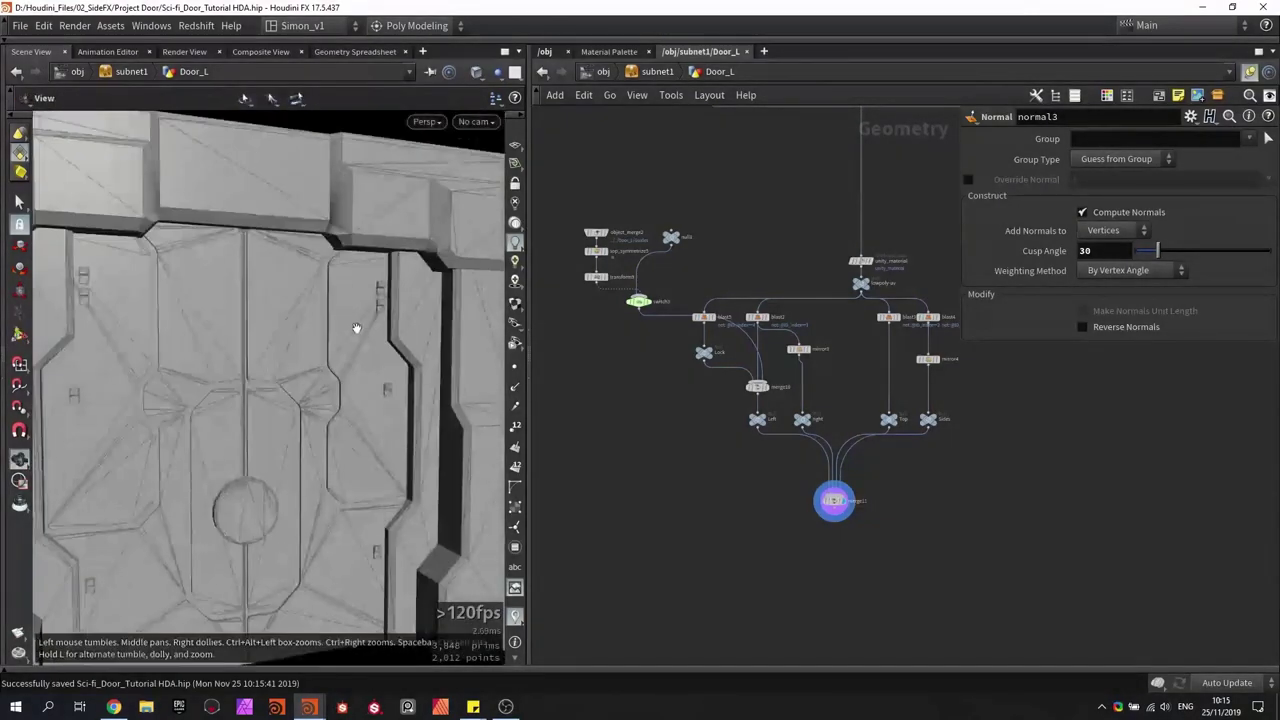
scroll(356, 330, "down", 2)
key("ctrl+s")
Step: Display merge8 and inspect the high-detail geometry of the door and frame
middle_click_drag(759, 262, 645, 429)
scroll(645, 429, "down", 3)
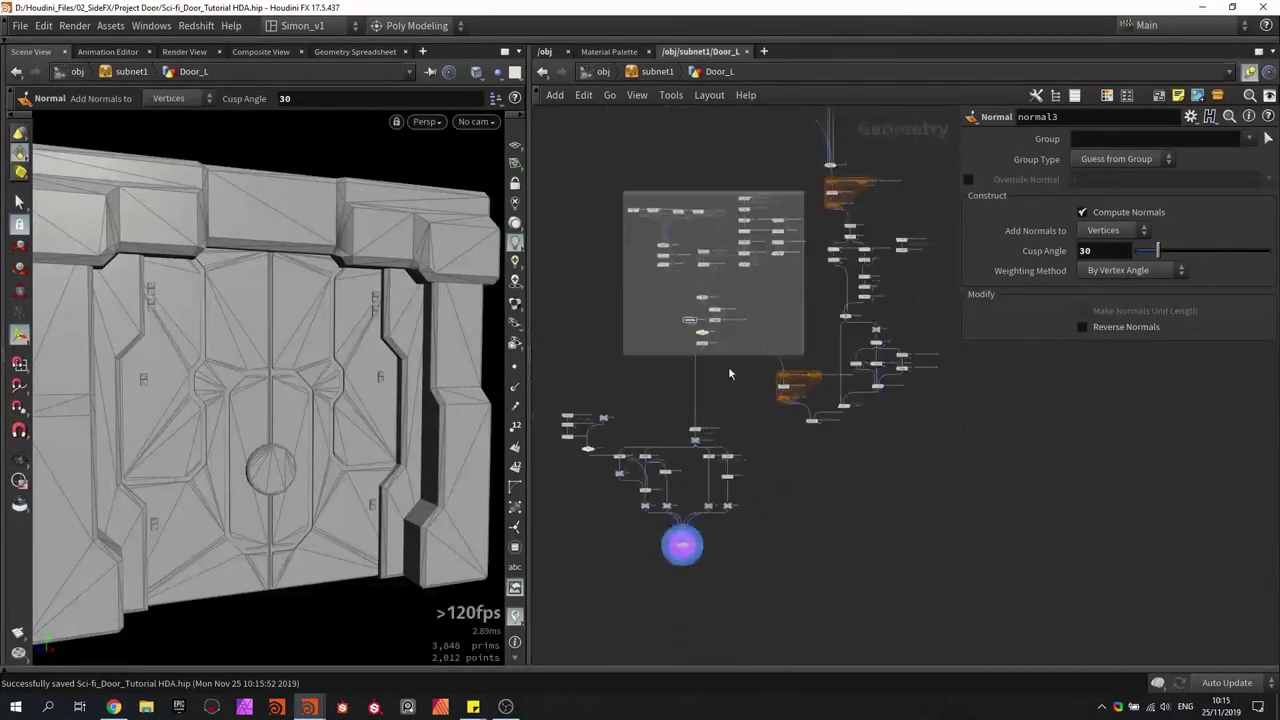
key("ctrl+s")
middle_click_drag(810, 236, 798, 270)
scroll(810, 208, "up", 5)
left_click(836, 177)
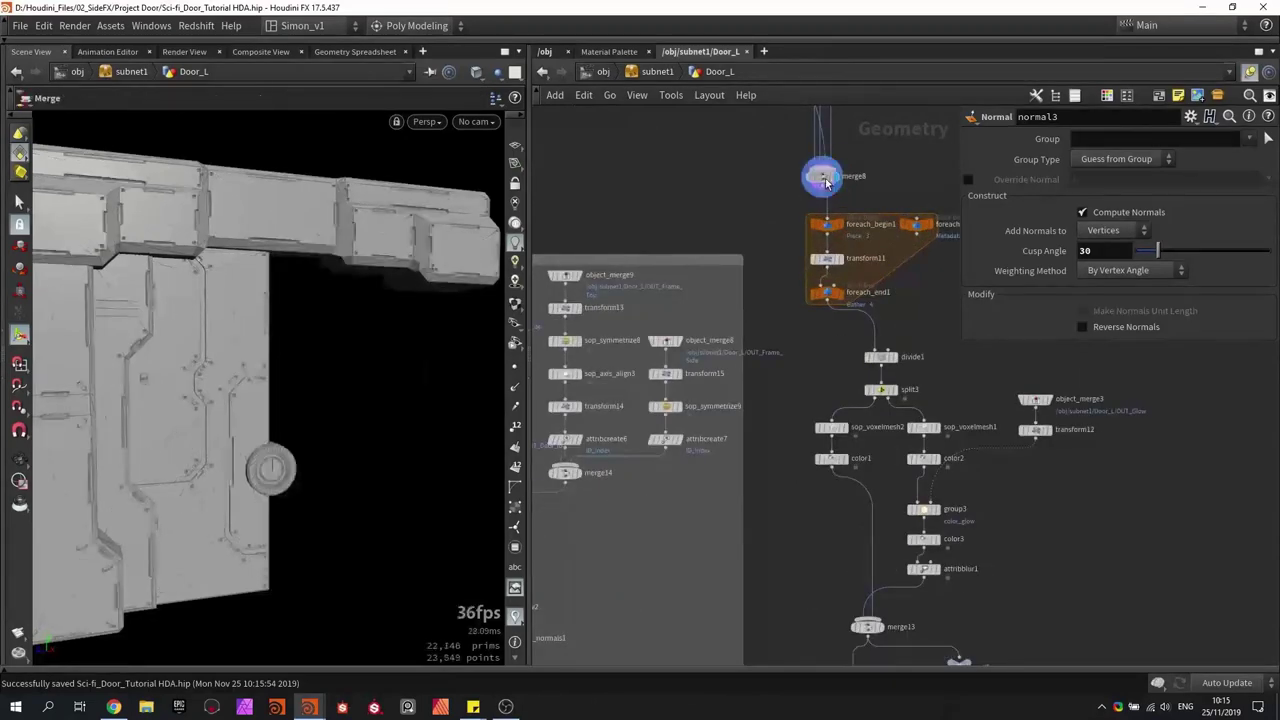
left_click(823, 176)
left_click_drag(275, 316, 329, 357, "alt")
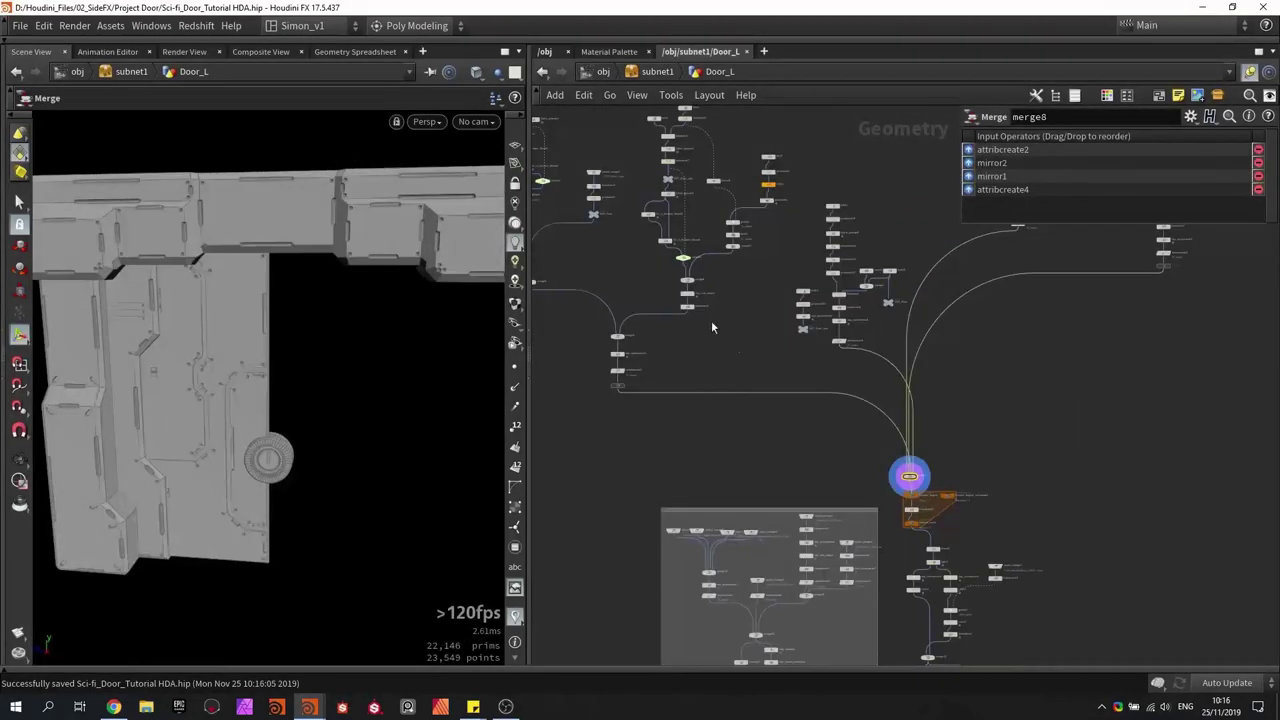
Step: Check the T_preview expression on switch5 between Sci_fi_Surface_Detail4 and merge4, delete the switch, and save
middle_click_drag(713, 327, 850, 417)
scroll(681, 278, "up", 6)
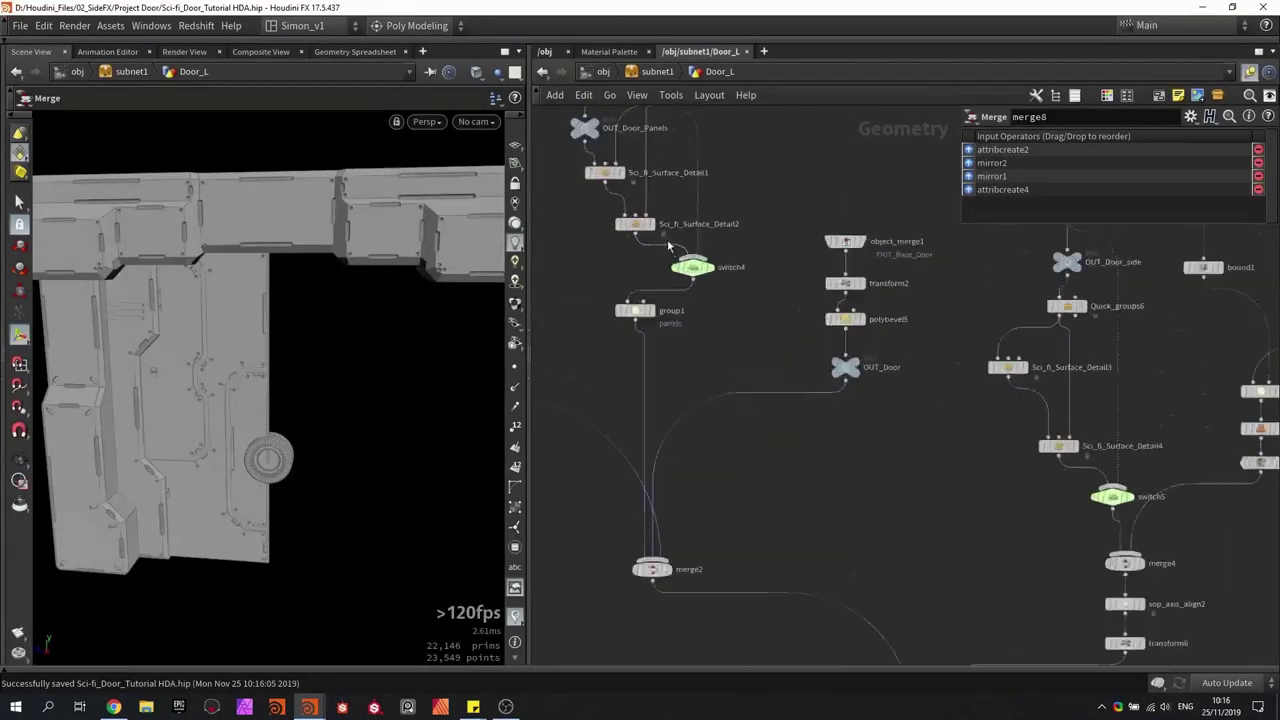
scroll(695, 270, "down", 5)
scroll(826, 334, "up", 4)
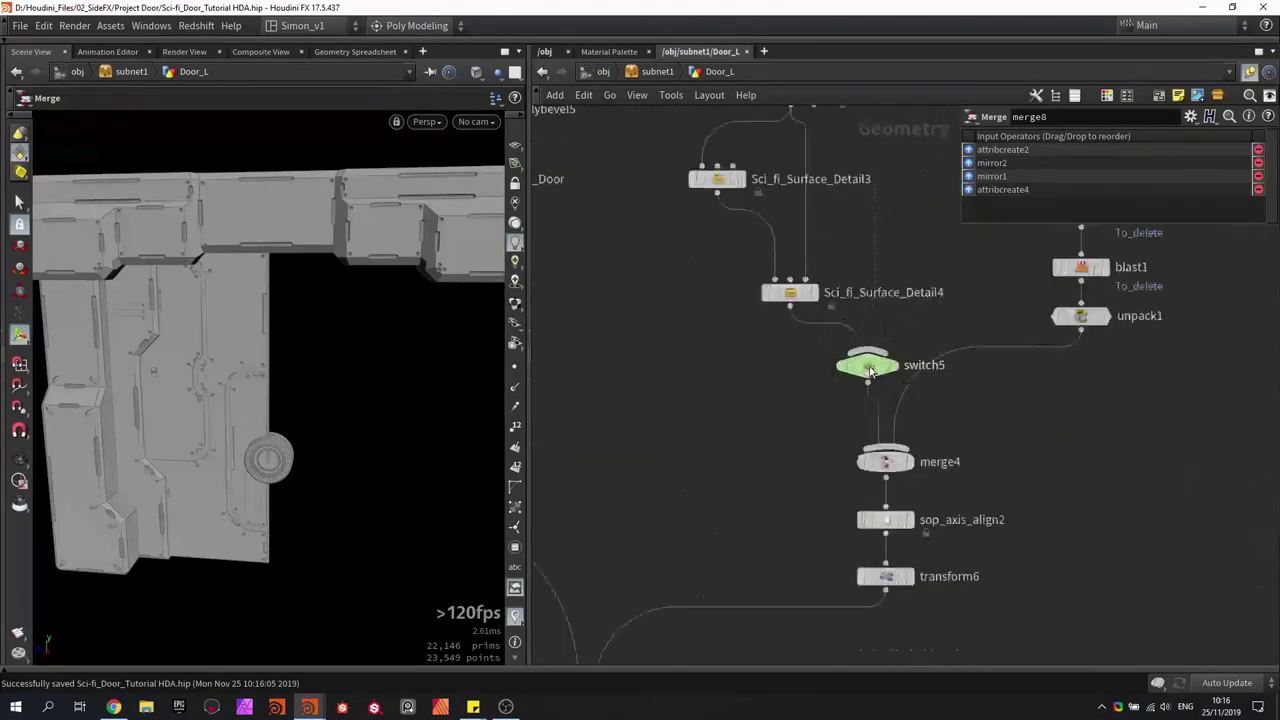
left_click(867, 365)
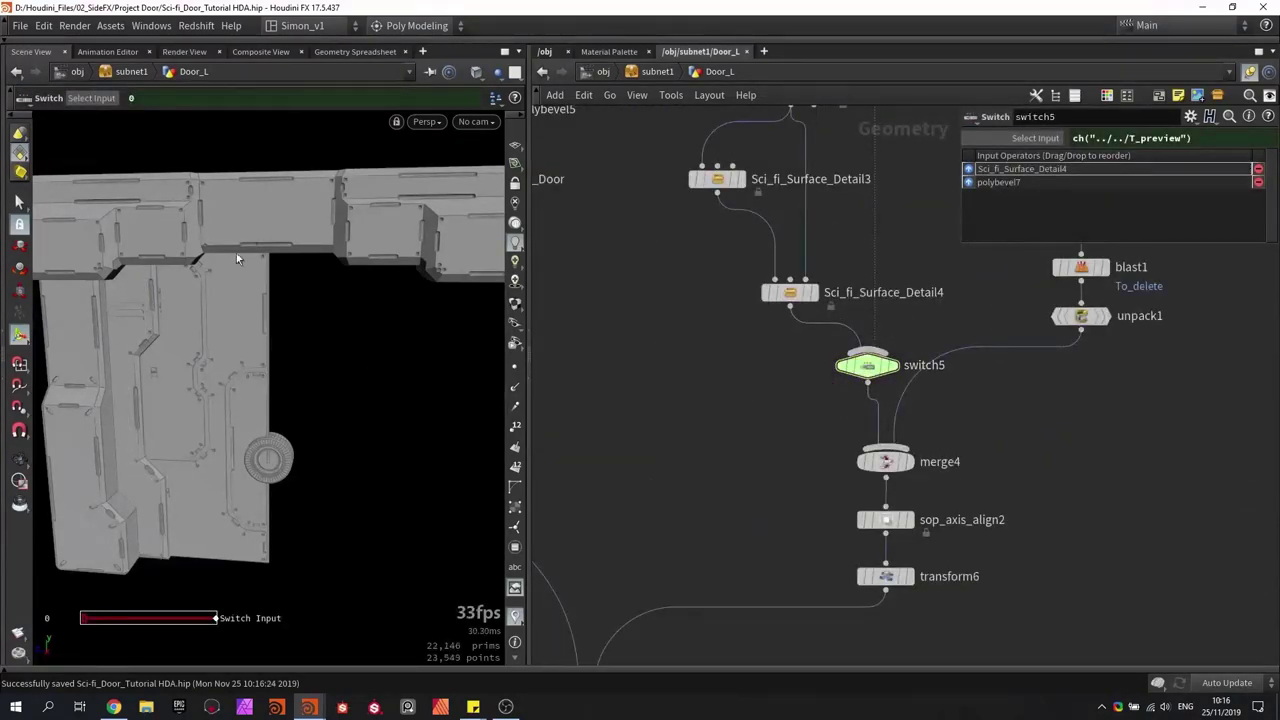
key("Escape")
left_click_drag(241, 260, 292, 302)
key("ctrl+s")
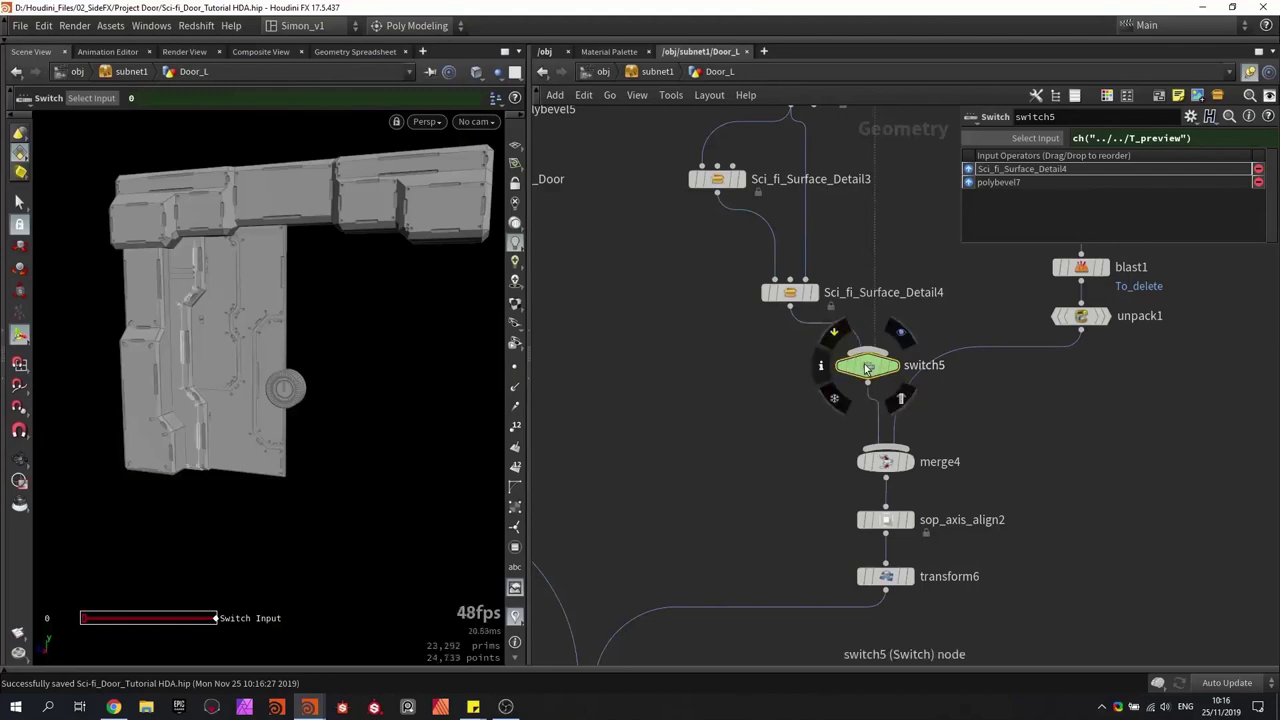
left_click(692, 364)
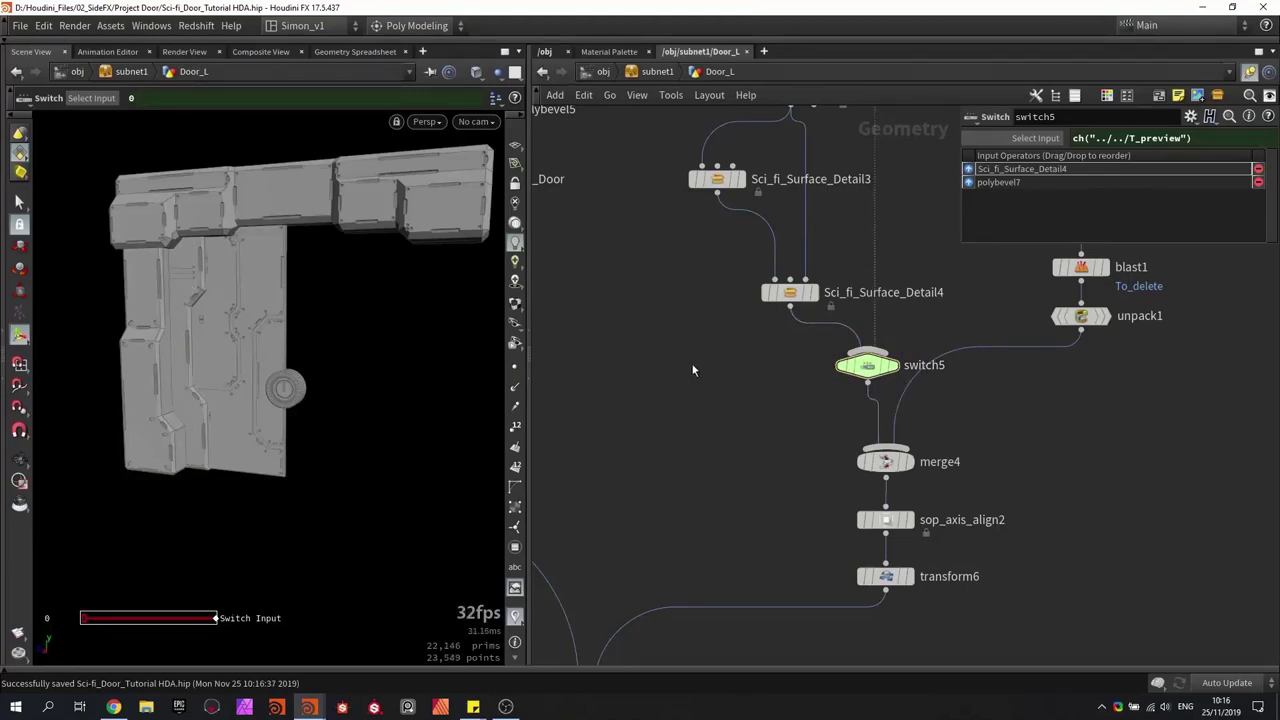
left_click_drag(291, 343, 257, 360, "alt")
scroll(304, 357, "up", 4)
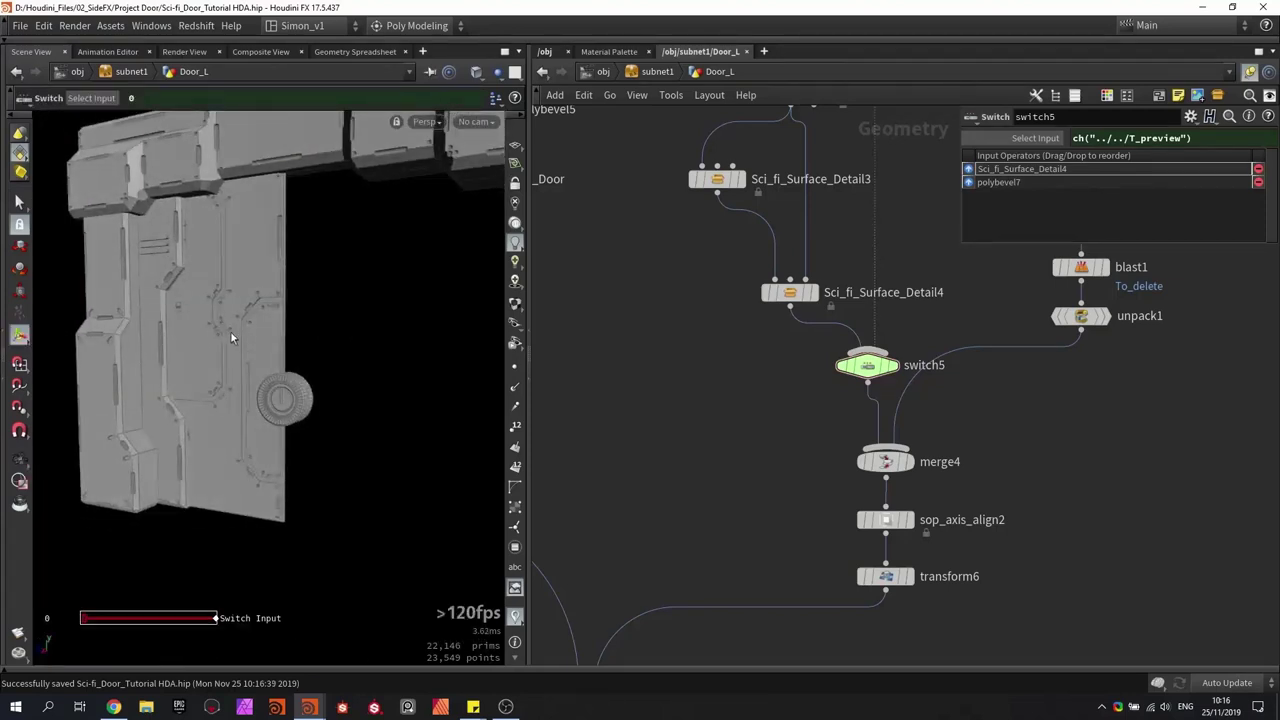
key("Delete")
key("ctrl+s")
Step: Delete switch4 between Sci_fi_Surface_Detail2 and group1, check the input expression of switch2, and save
scroll(861, 371, "down", 6)
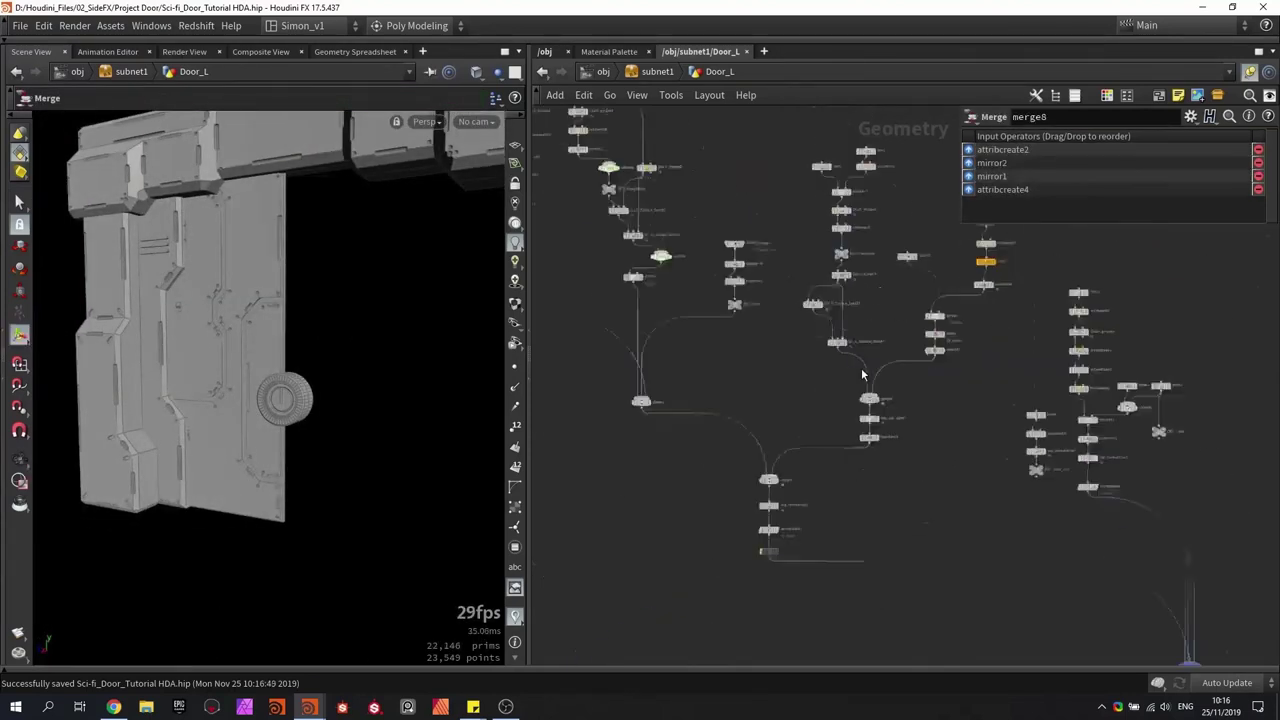
middle_click_drag(812, 378, 968, 490)
scroll(830, 364, "up", 5)
left_click(883, 432)
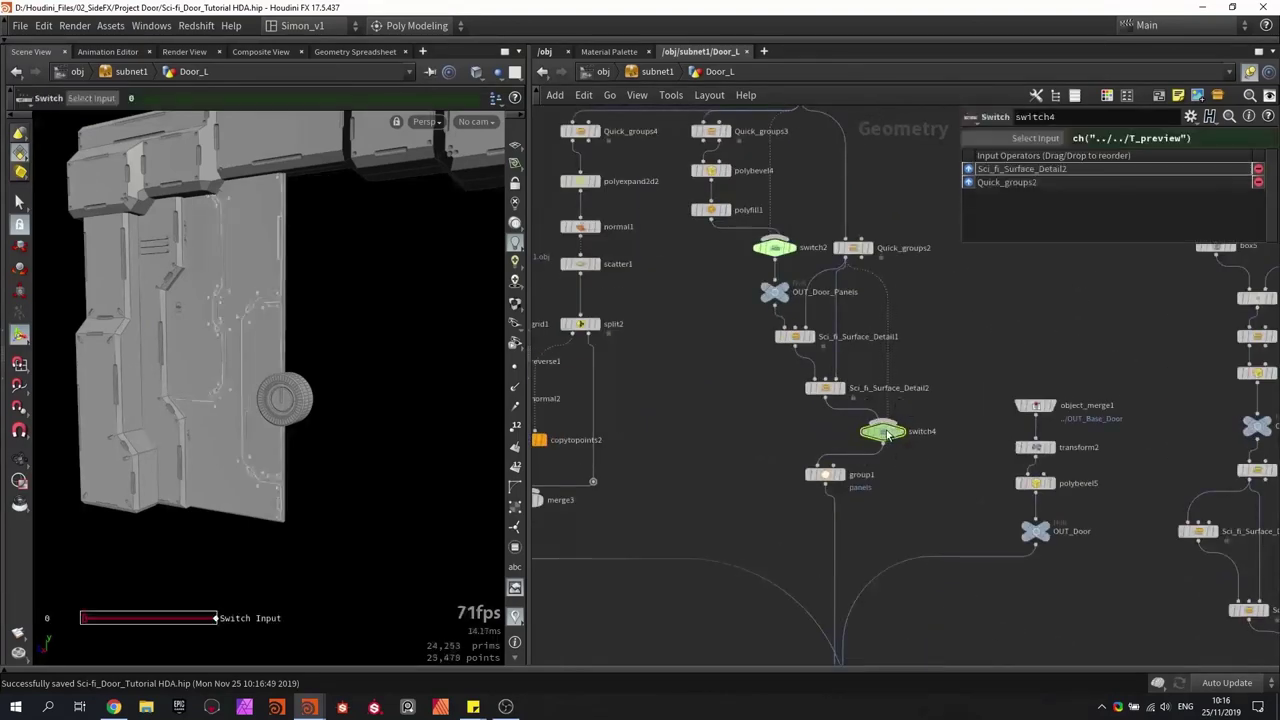
left_click(775, 247)
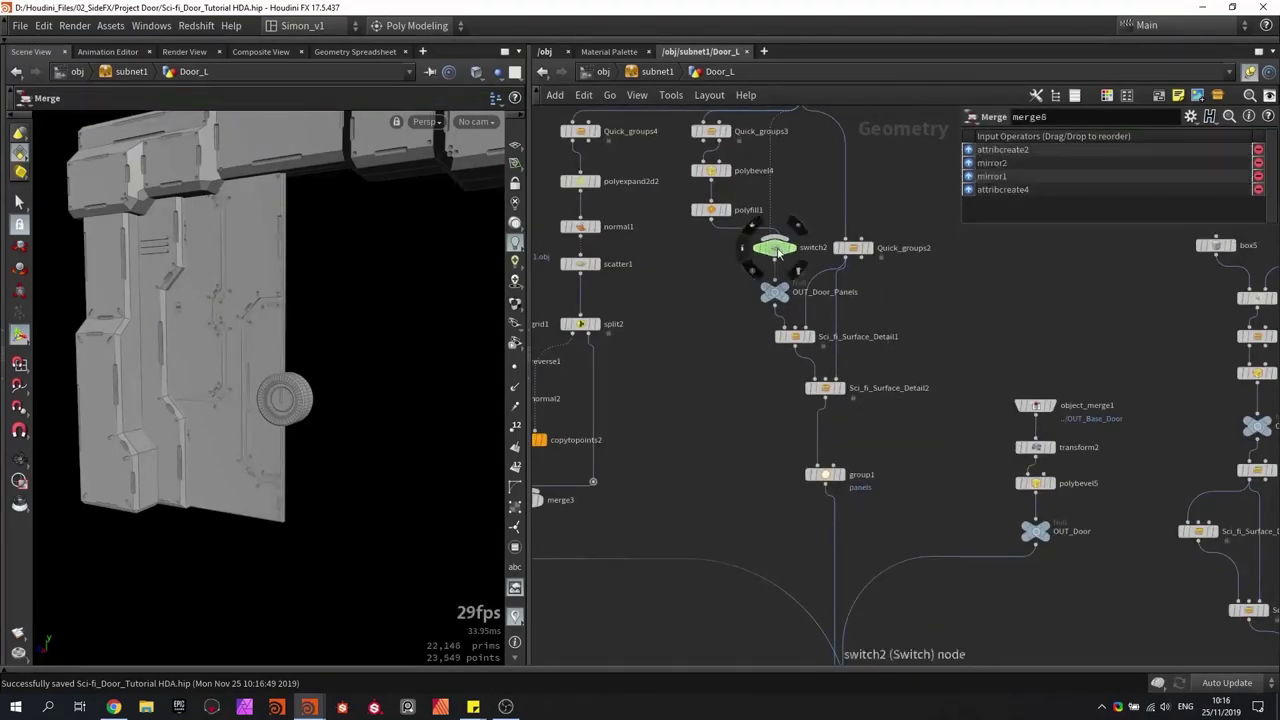
scroll(694, 339, "down", 3)
left_click(1034, 139)
key("ctrl+s")
Step: Delete the switch following Sci_fi_Surface_Detail6 in the OUT_Frame_Top branch
middle_click_drag(869, 238, 703, 234)
middle_click_drag(1085, 330, 699, 293)
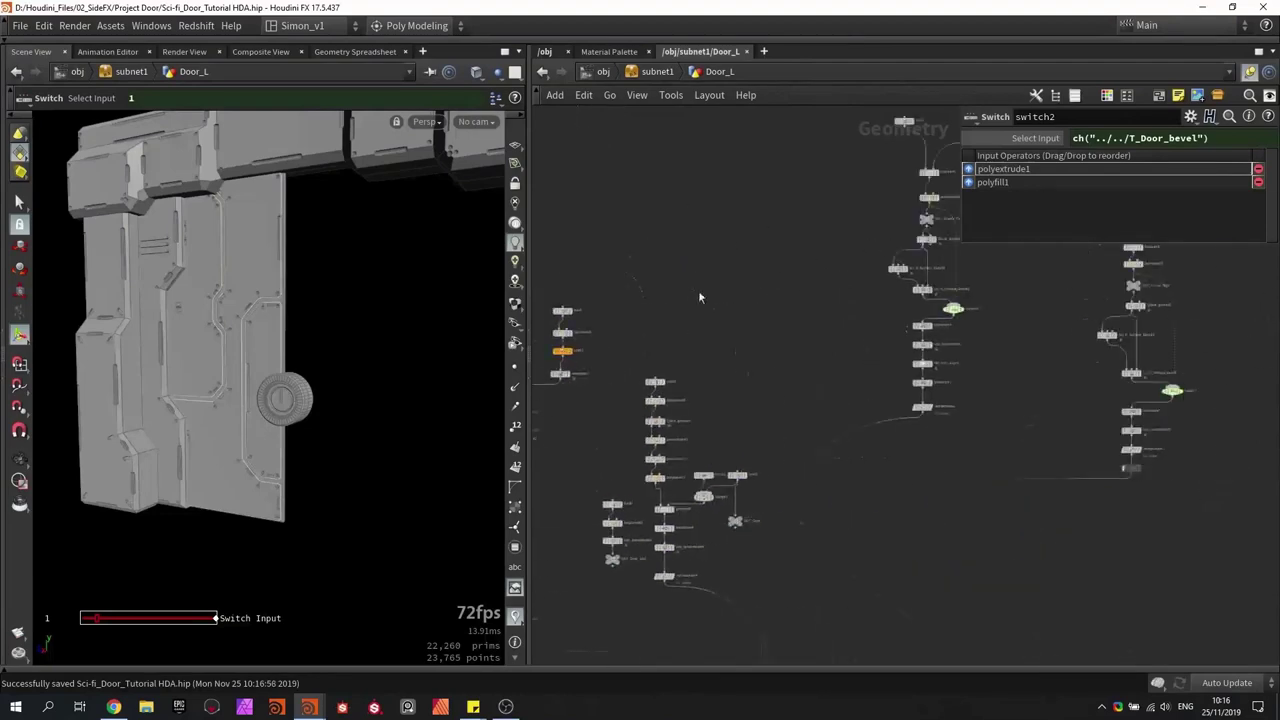
scroll(961, 313, "up", 5)
left_click(938, 307)
key("Delete")
Step: Cut switch7 from between Sci_fi_Surface_Detail7 and transform7 and paste it near unity_material, below divide2
middle_click_drag(1190, 330, 840, 355)
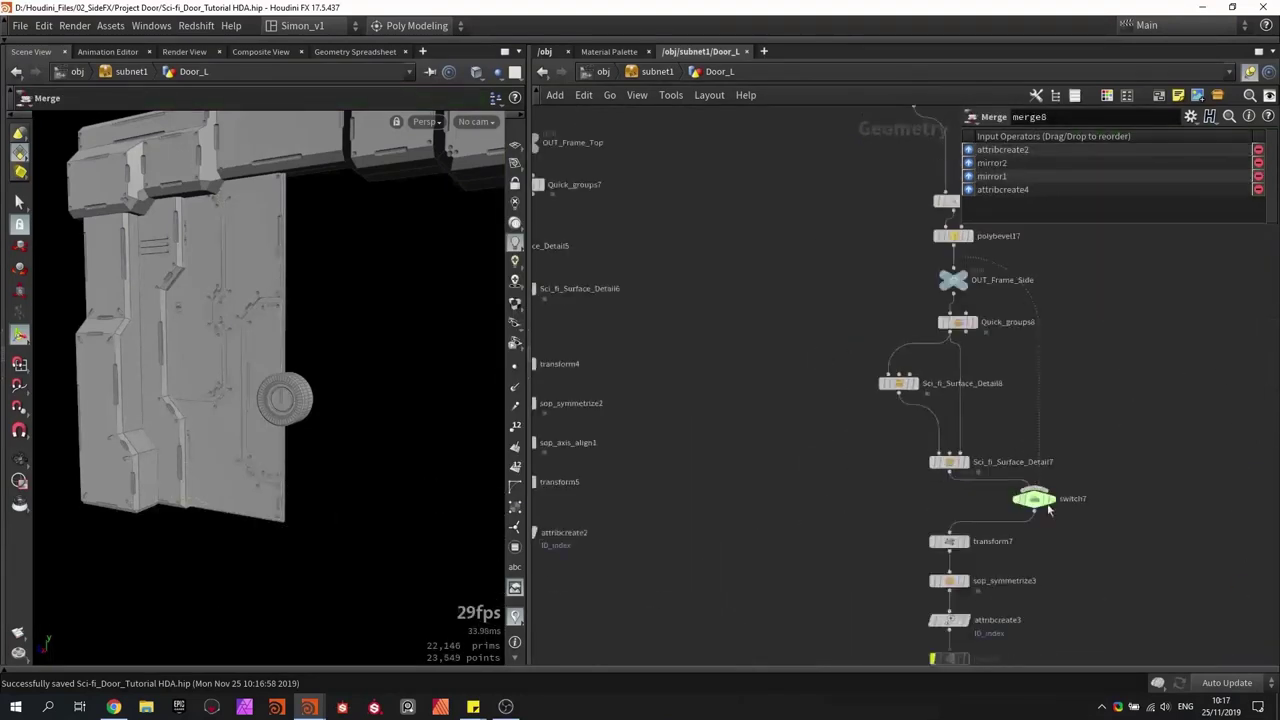
scroll(1036, 500, "up", 3)
left_click(1032, 502)
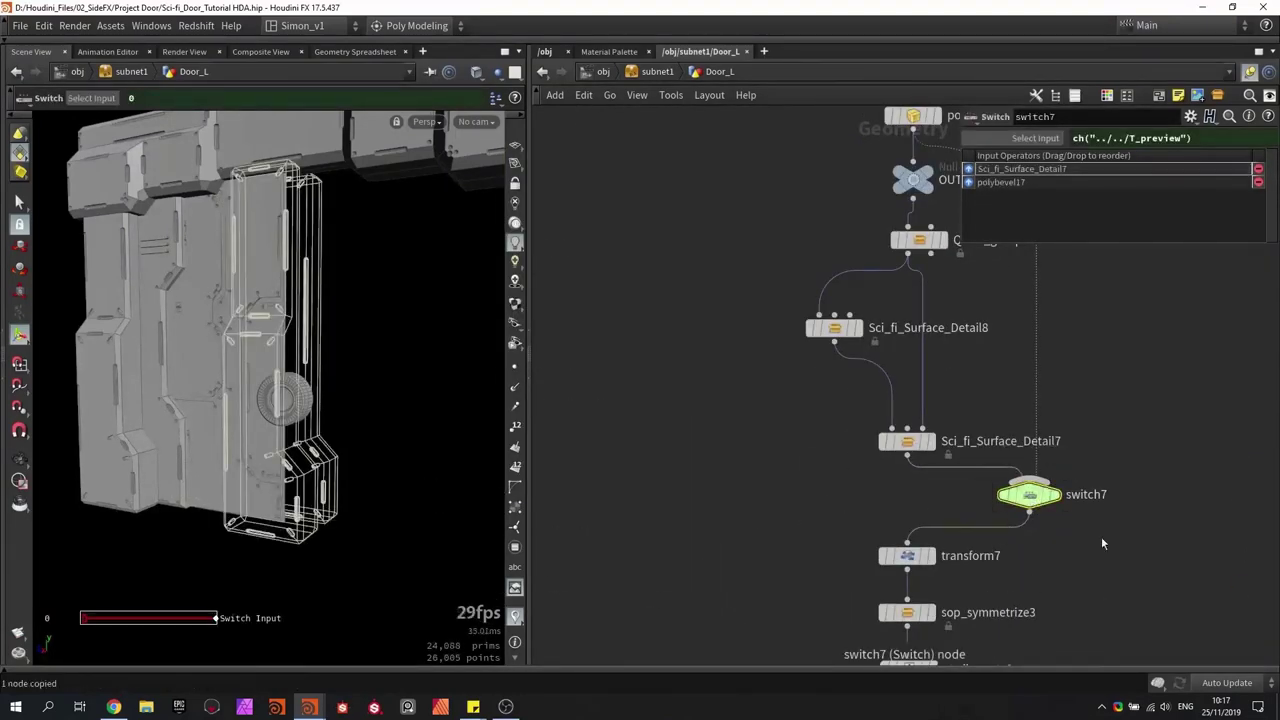
key("ctrl+x")
scroll(1103, 543, "down", 4)
middle_click_drag(640, 540, 807, 476)
scroll(808, 476, "up", 3)
key("ctrl+v")
scroll(811, 480, "up", 1)
Step: Remove the old input wires of switch7 and connect divide2 as its first input
left_click_drag(751, 369, 920, 375)
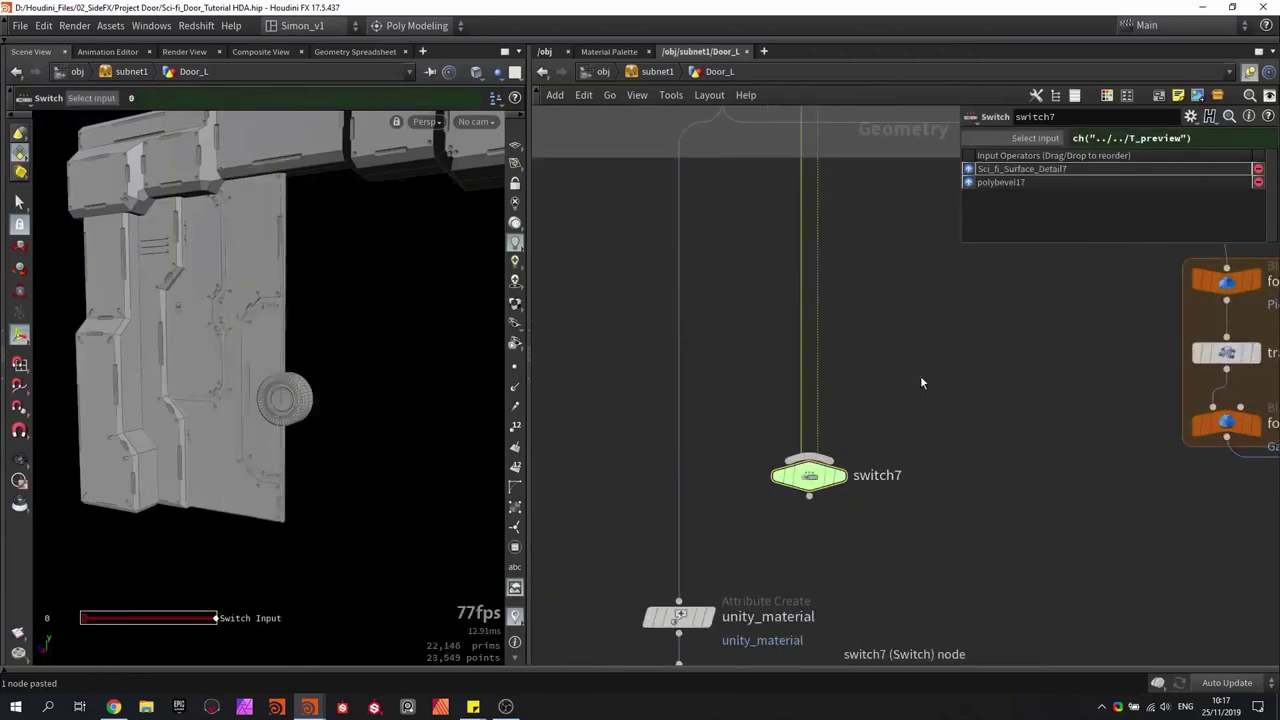
key("Delete")
scroll(920, 375, "down", 2)
left_click(782, 190)
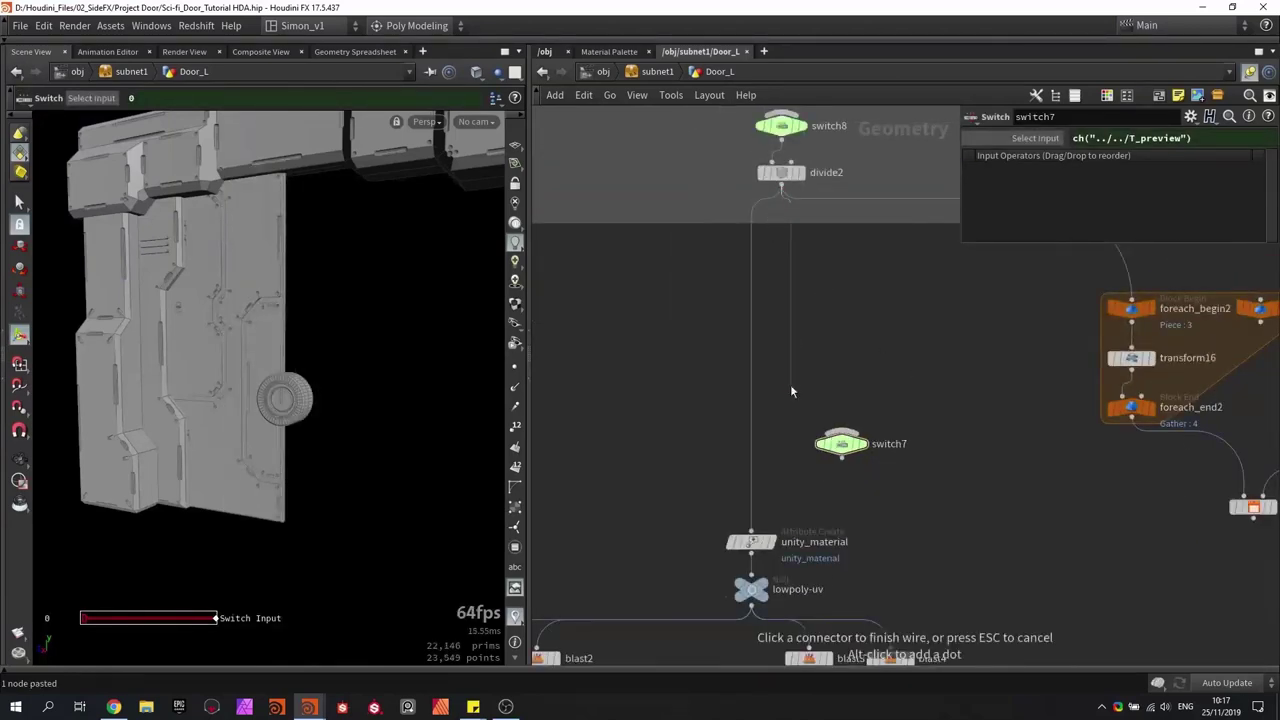
left_click(841, 433)
middle_click_drag(849, 357, 720, 432)
scroll(720, 432, "down", 3)
middle_click_drag(875, 324, 789, 418)
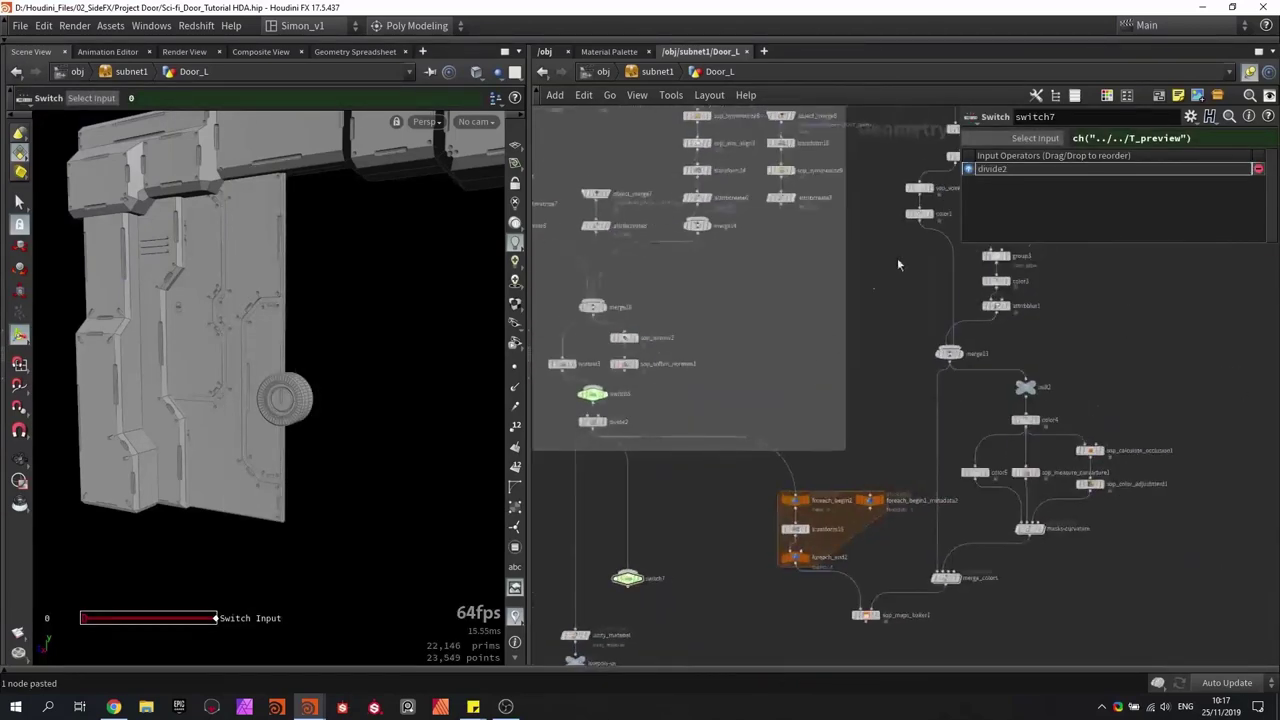
Step: Insert a Null node into the wire between merge8 and foreach_begin1
scroll(898, 264, "down", 1)
middle_click_drag(904, 262, 861, 428)
scroll(849, 241, "up", 1)
scroll(849, 240, "up", 3)
key("Tab")
type("nul")
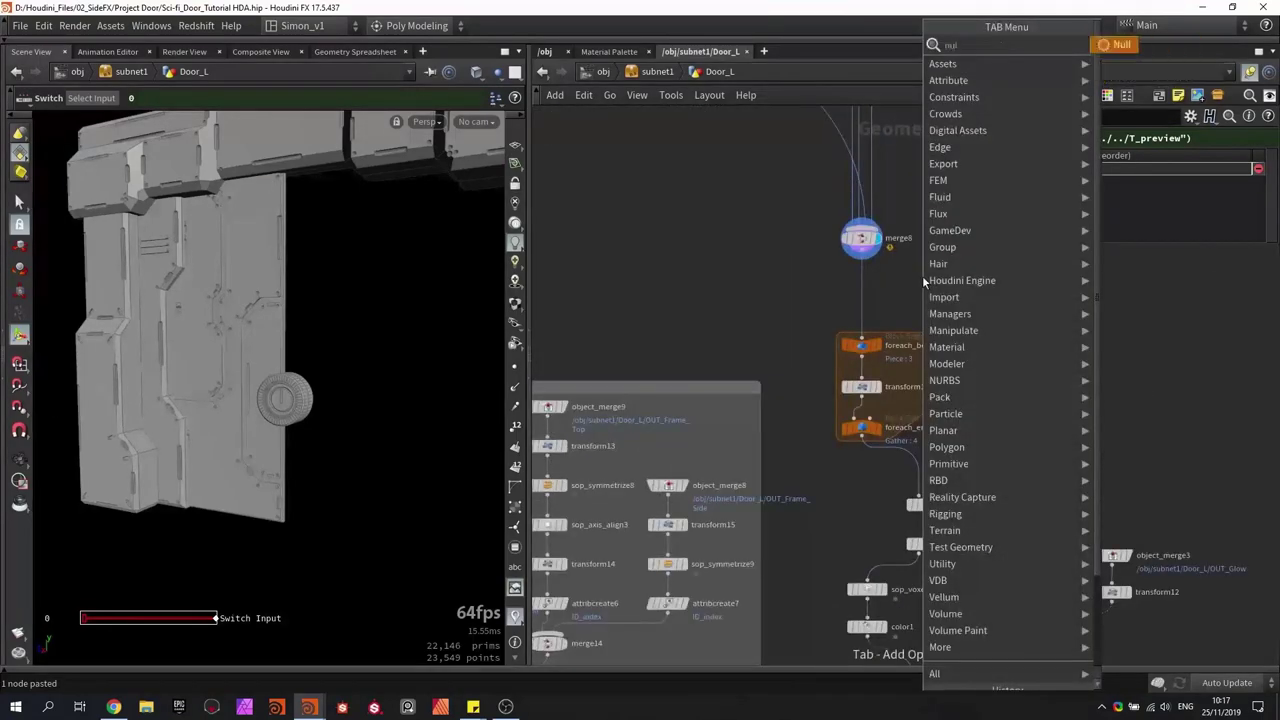
left_click(1120, 45)
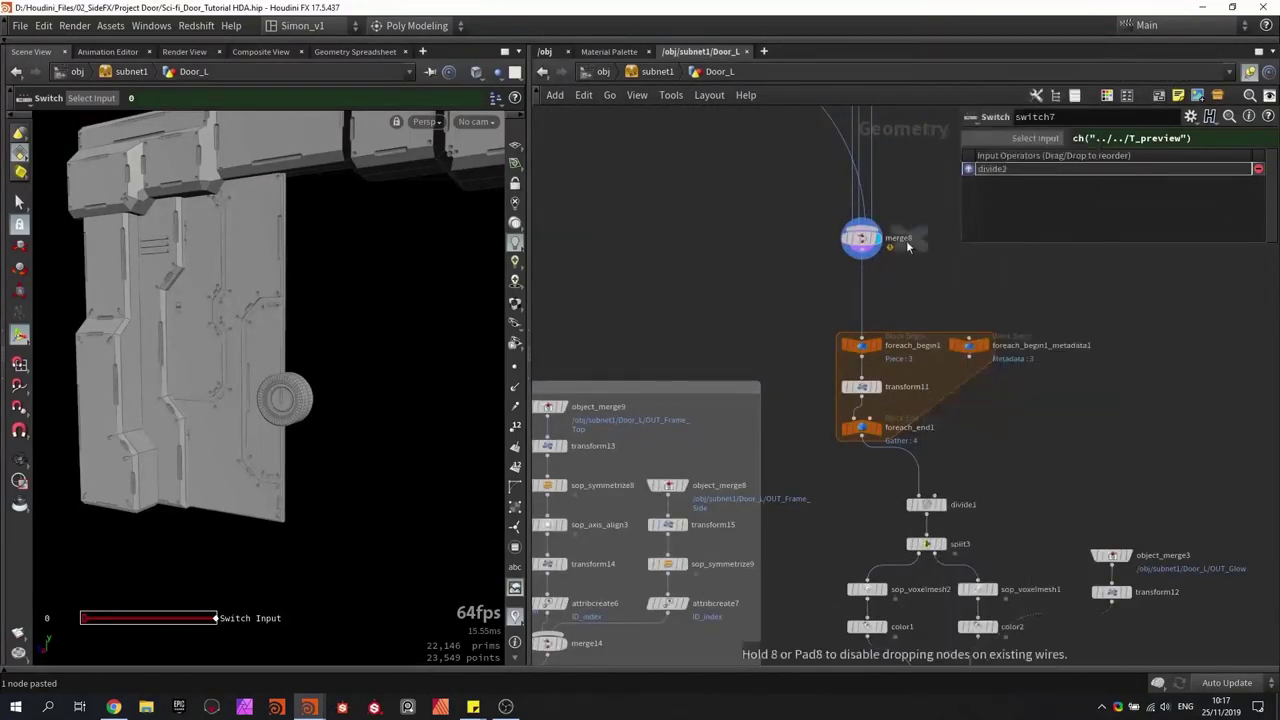
left_click(861, 287)
scroll(861, 287, "up", 3)
Step: Rename the new null below merge8 as OUT_Door_detailed and save the scene
double_click(926, 289)
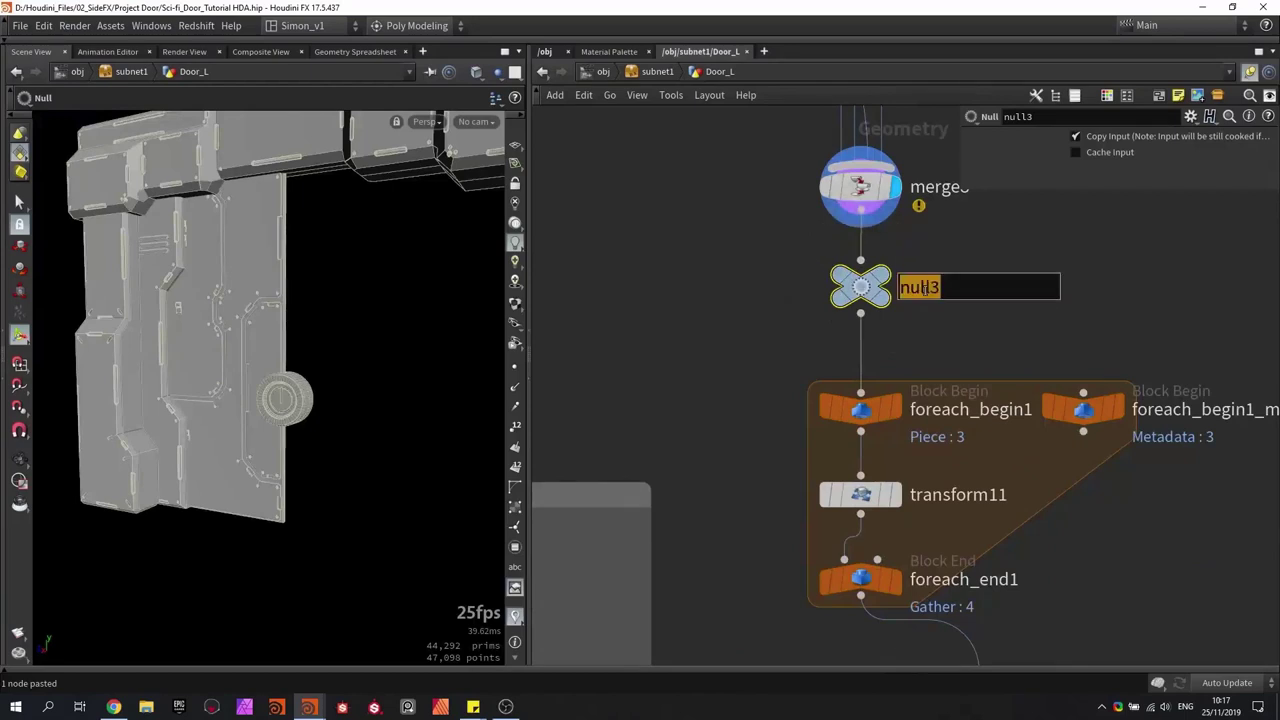
type("OUT_")
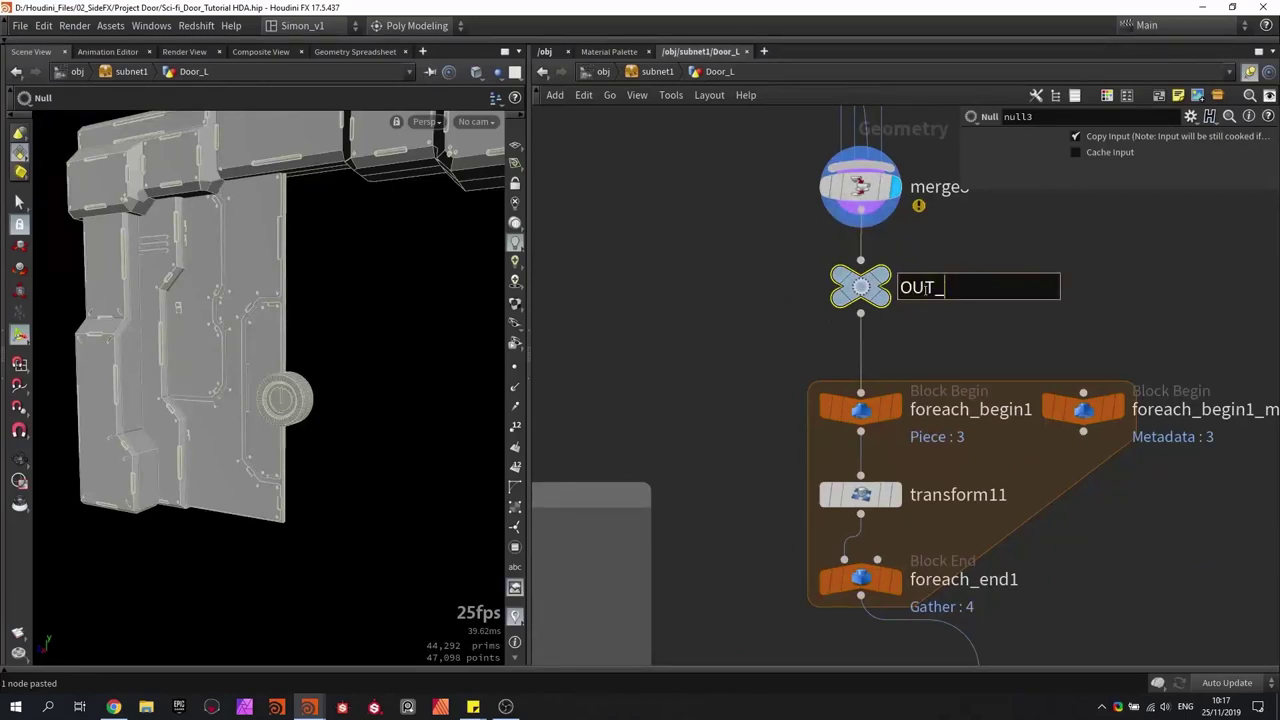
type("Door_detailed")
key("Return")
key("ctrl+s")
Step: Add an Object Merge node beside merge8 and set its Object 1 to OUT_Door_detailed
scroll(1057, 291, "down", 3)
key("Tab")
type("obj")
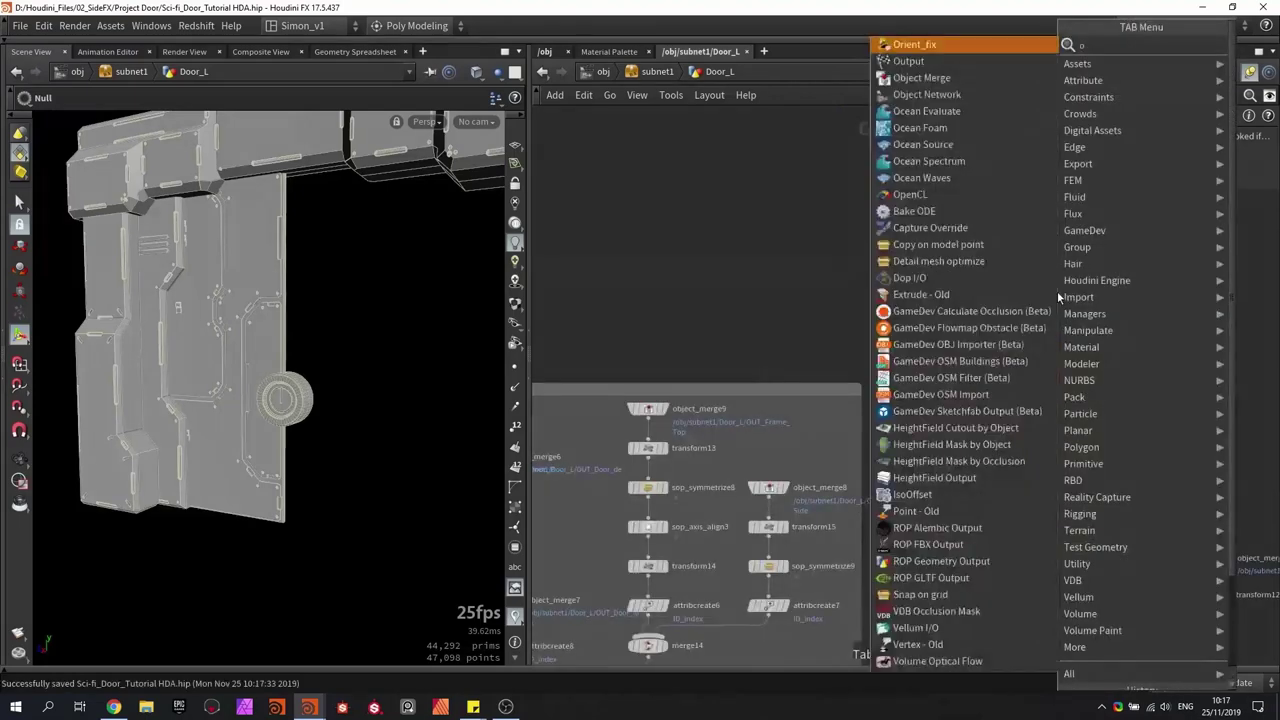
key("Return")
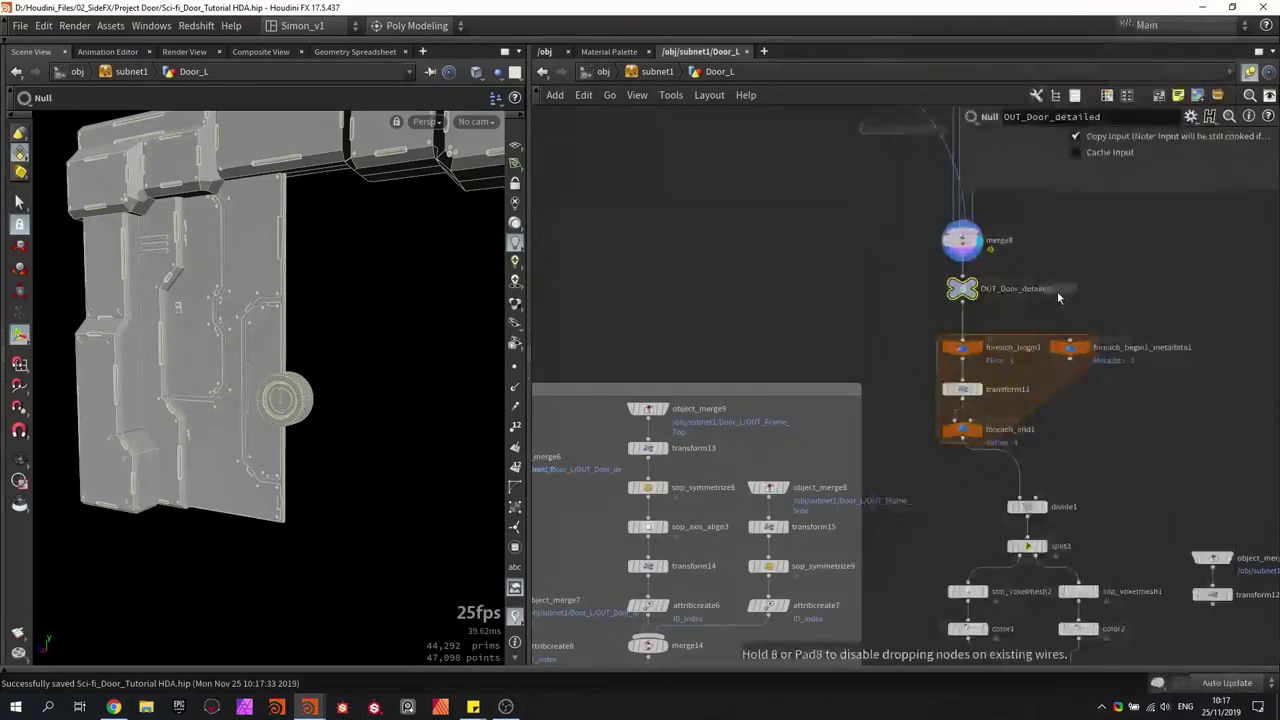
left_click(881, 251)
middle_click_drag(964, 290, 871, 298)
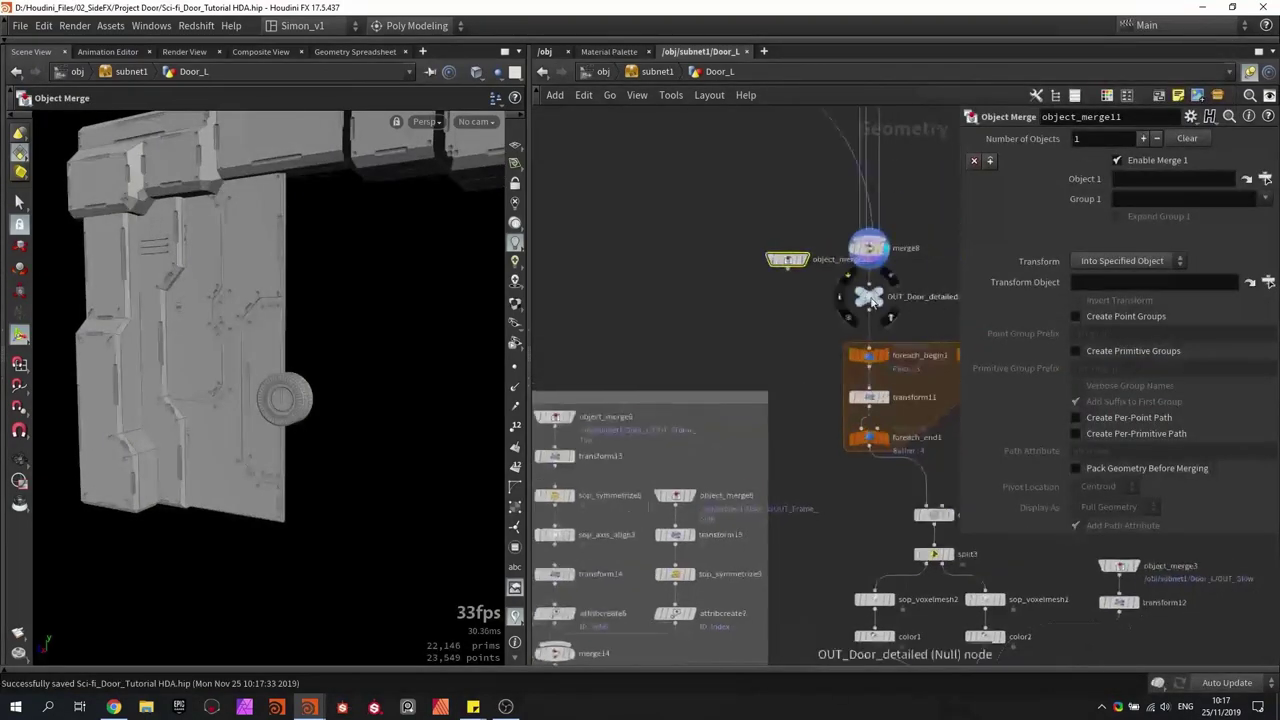
left_click_drag(872, 302, 1172, 179)
Step: Move object_merge11 near switch7 and connect it as the switch's second input
scroll(787, 264, "down", 3)
left_click_drag(787, 264, 834, 573)
middle_click_drag(834, 573, 890, 302)
scroll(885, 300, "down", 3)
left_click_drag(880, 300, 786, 402)
scroll(785, 401, "up", 8)
left_click(794, 331)
left_click(716, 504)
Step: Compare the geometry of switch7 and object_merge11 in the viewport and check object_merge11's node information
scroll(720, 508, "down", 1)
middle_click_drag(744, 518, 801, 483)
scroll(799, 482, "up", 2)
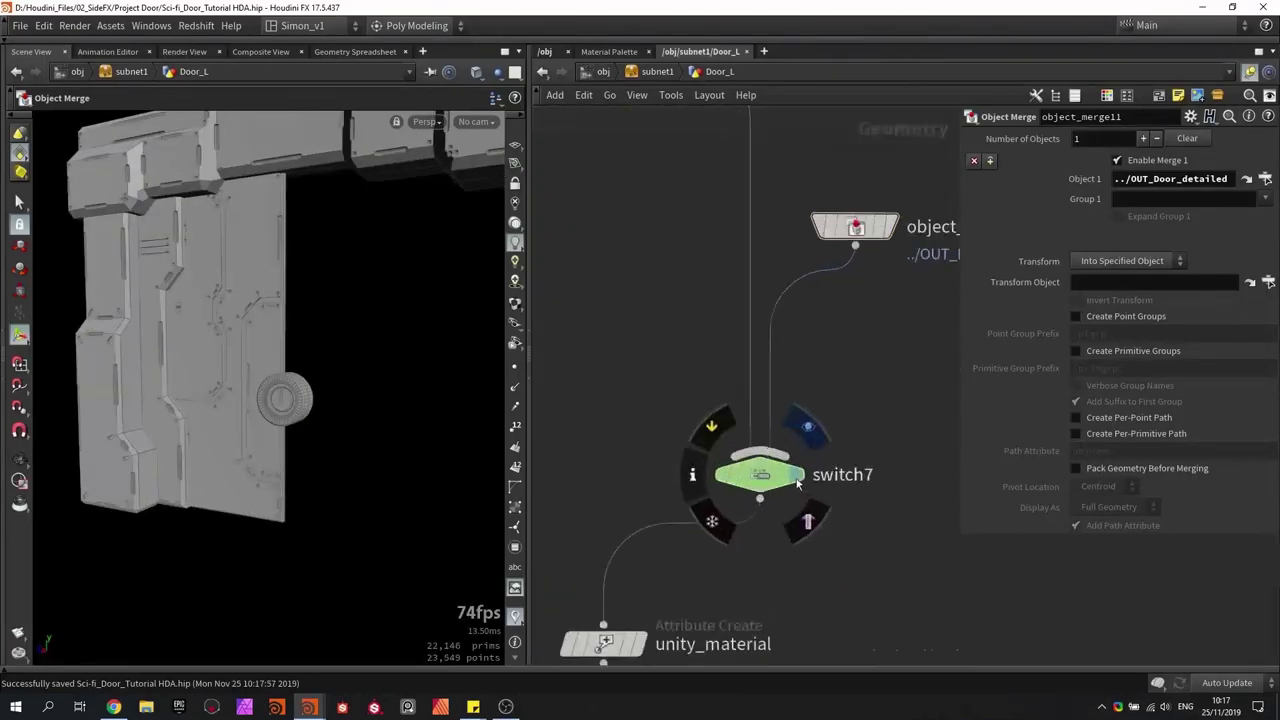
left_click(801, 480)
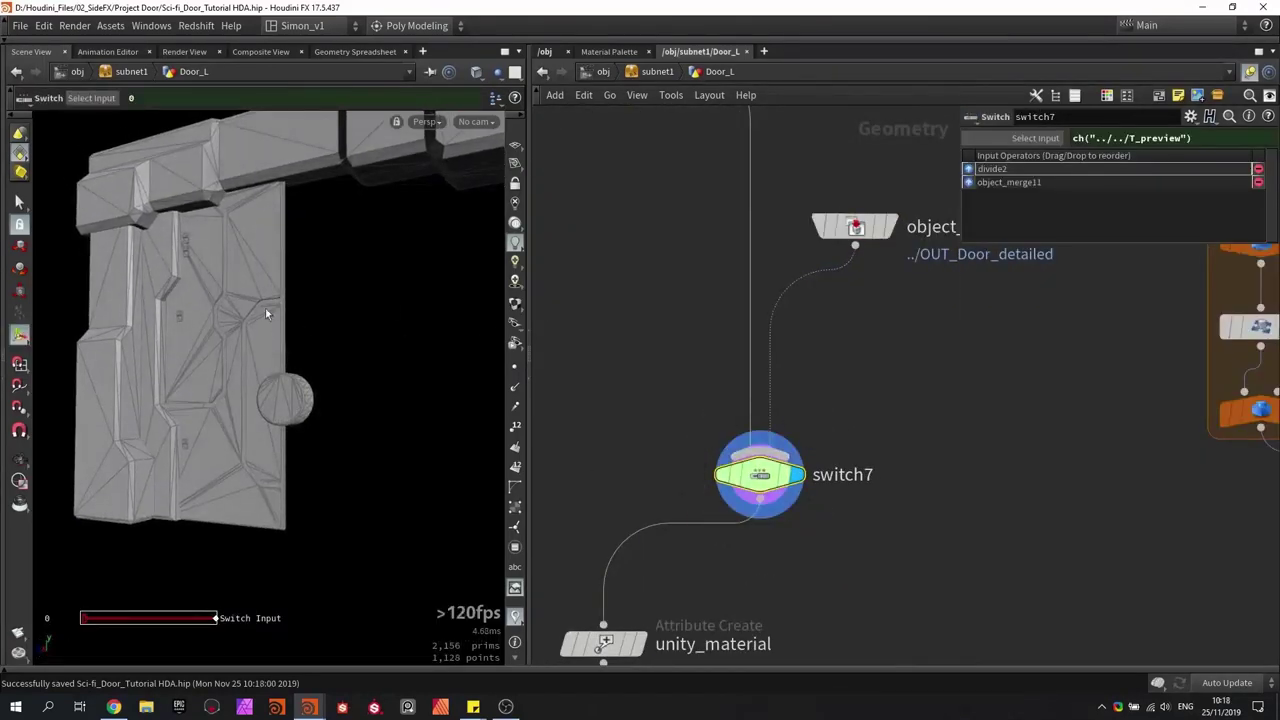
middle_click_drag(790, 352, 715, 543)
left_click(826, 372)
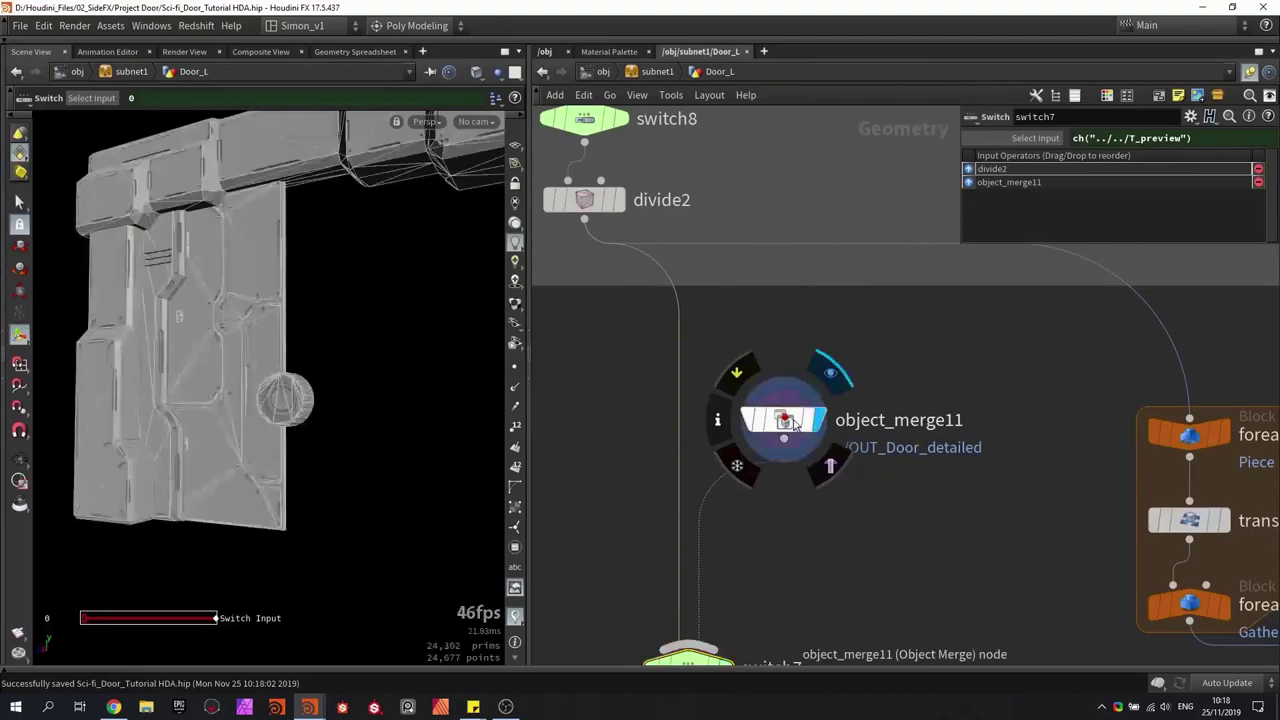
left_click_drag(350, 330, 415, 346, "alt")
scroll(194, 220, "up", 2)
middle_click(790, 413)
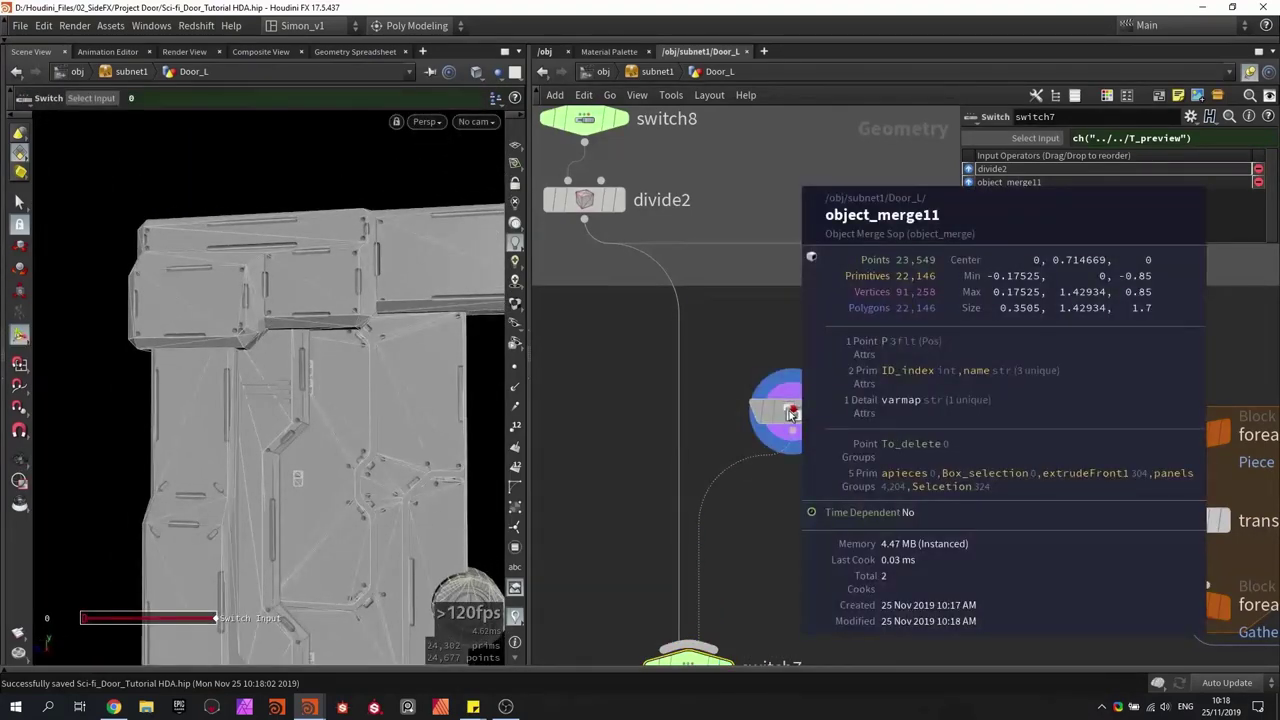
left_click_drag(455, 428, 290, 350, "alt")
Step: Move object_merge11 up beside merge16, next to the low-poly UV and normals nodes
scroll(775, 310, "down", 3)
middle_click_drag(775, 310, 816, 442)
left_click_drag(836, 497, 825, 161)
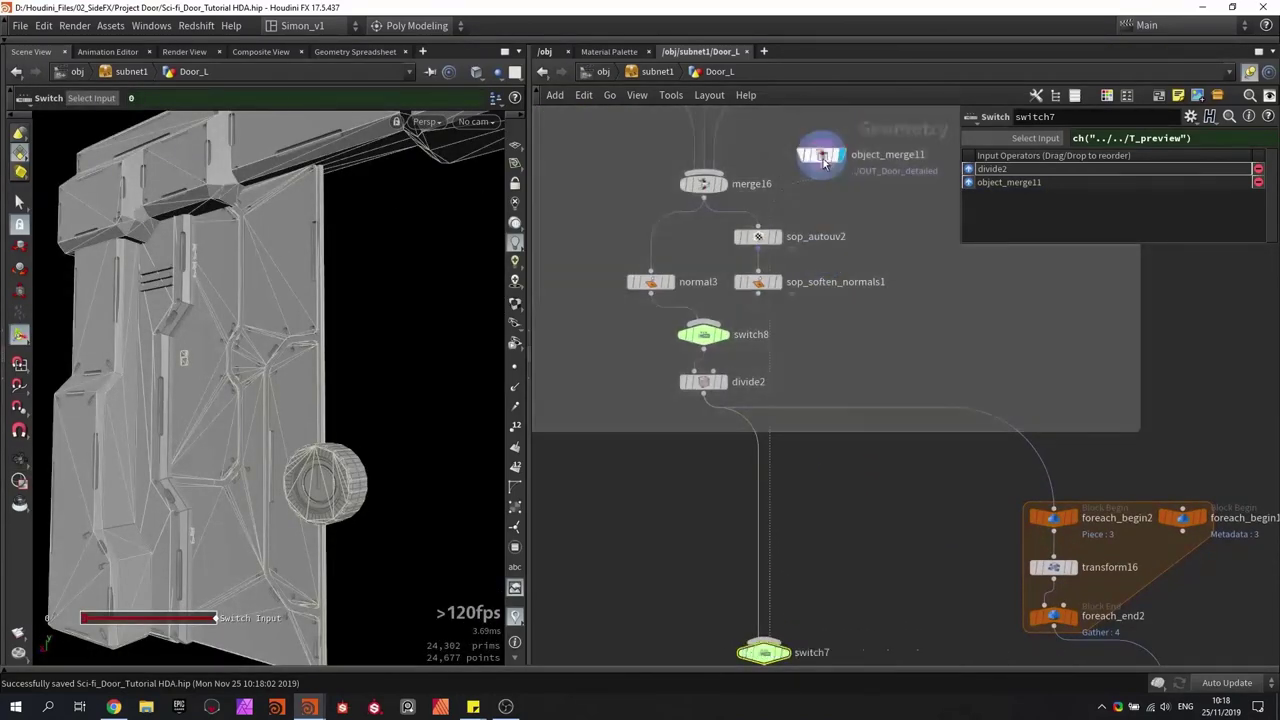
middle_click_drag(749, 201, 790, 317)
left_click_drag(748, 310, 741, 281)
left_click_drag(866, 275, 871, 275)
middle_click_drag(908, 366, 861, 260)
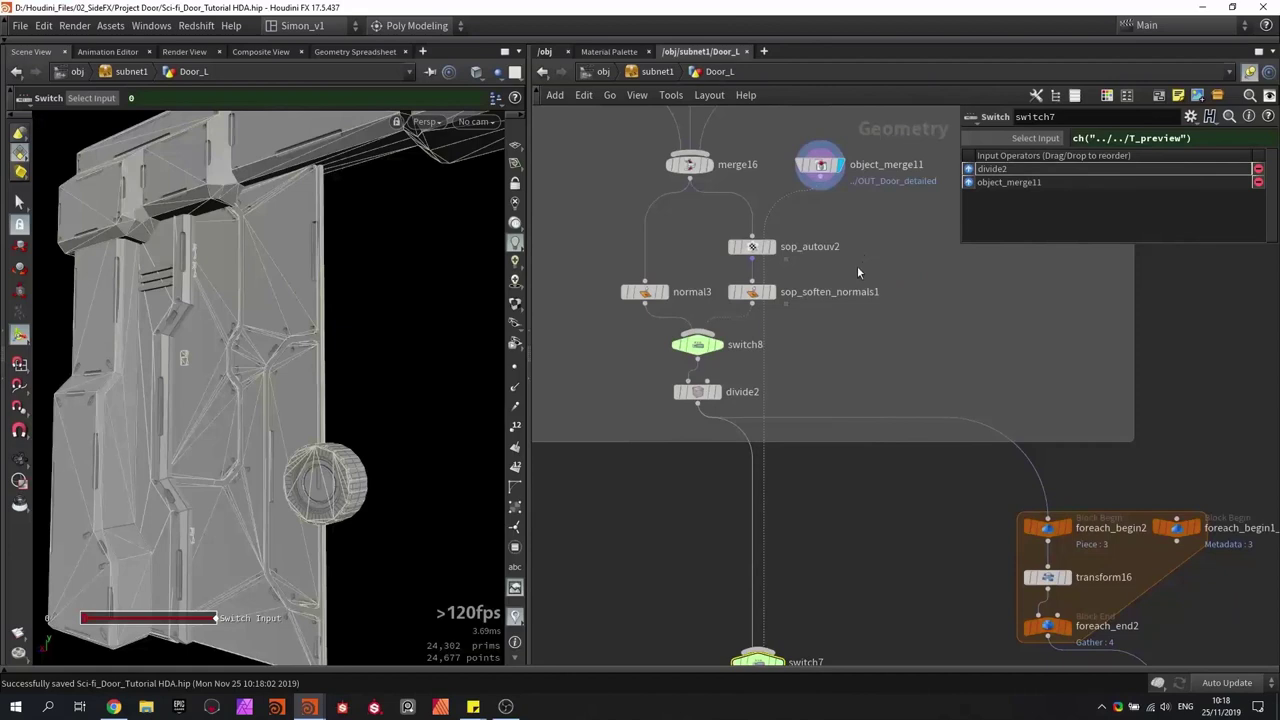
Step: Place object_merge11 just above switch7 and save the scene
left_click_drag(848, 140, 865, 487)
middle_click_drag(873, 500, 822, 382)
key("ctrl+s")
Step: Rename switch7 as preview_details
left_click(746, 416)
type("preview_detai")
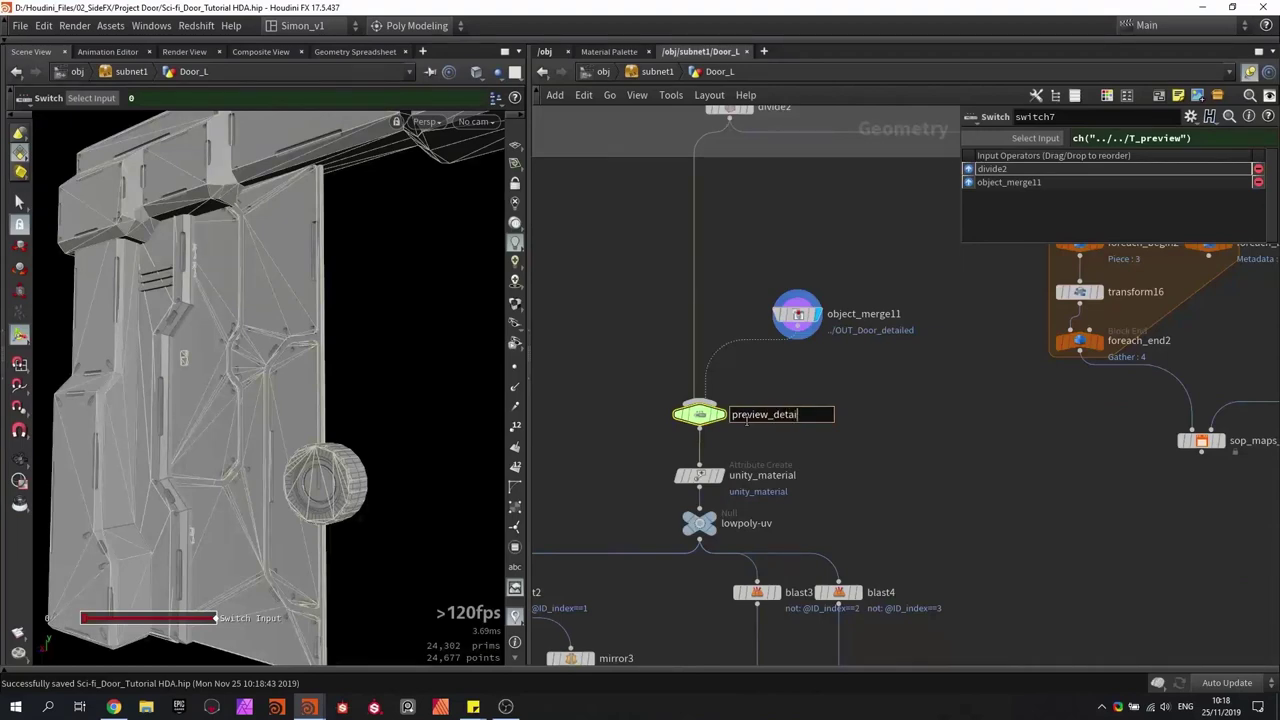
type("ls")
key("Return")
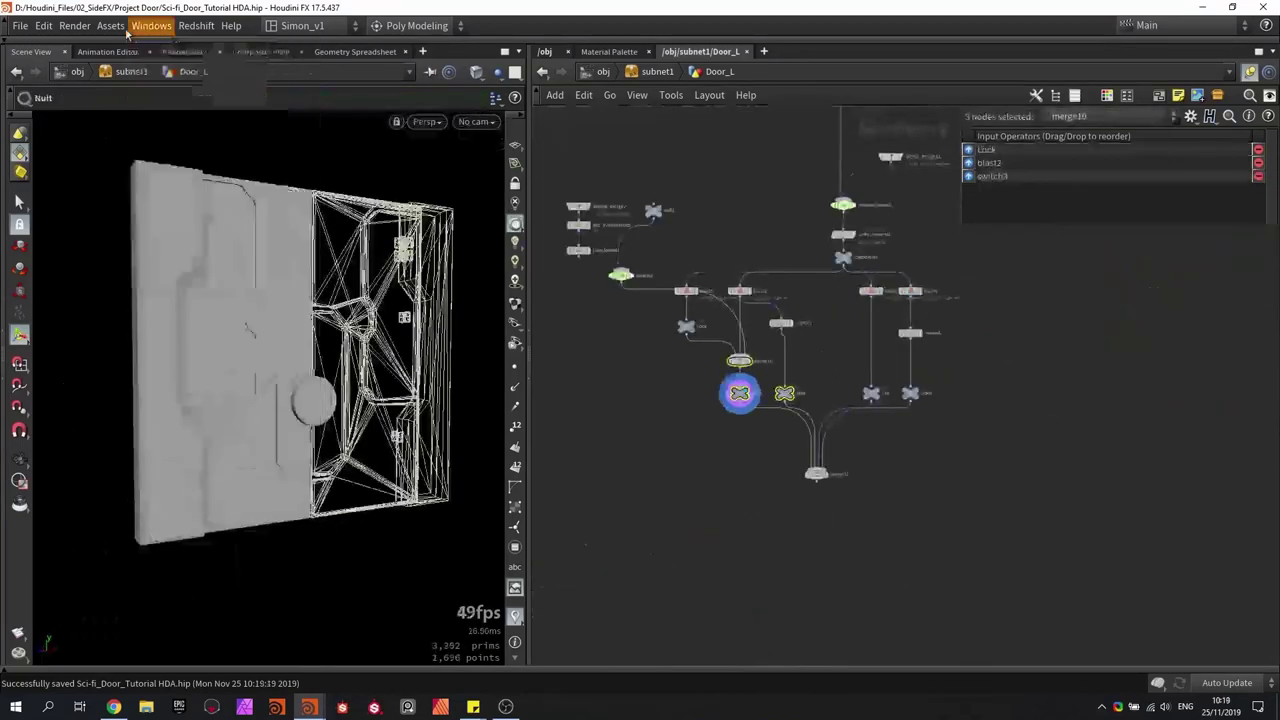
Step: Open the type properties of the Sci_fi_Door_Tutorial asset and add a parameter folder labelled Baking after Frame settings
left_click(110, 25)
mouse_move(150, 120)
left_click(310, 123)
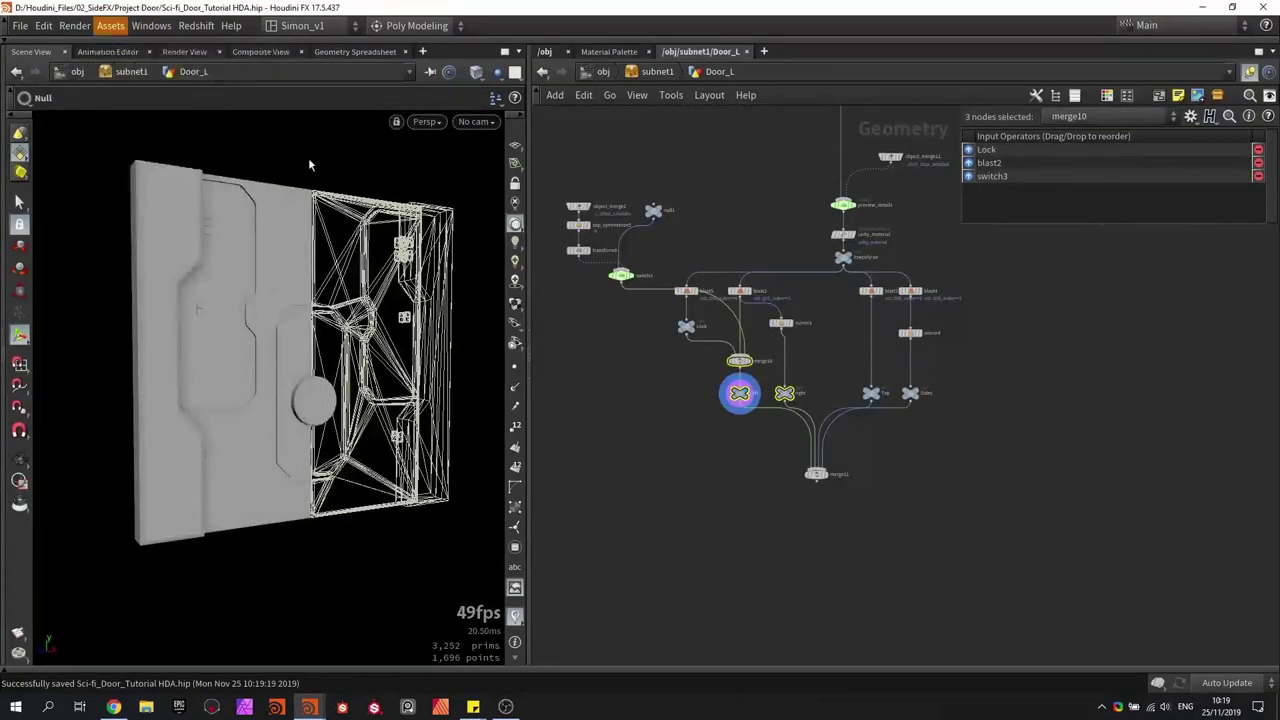
left_click(68, 132)
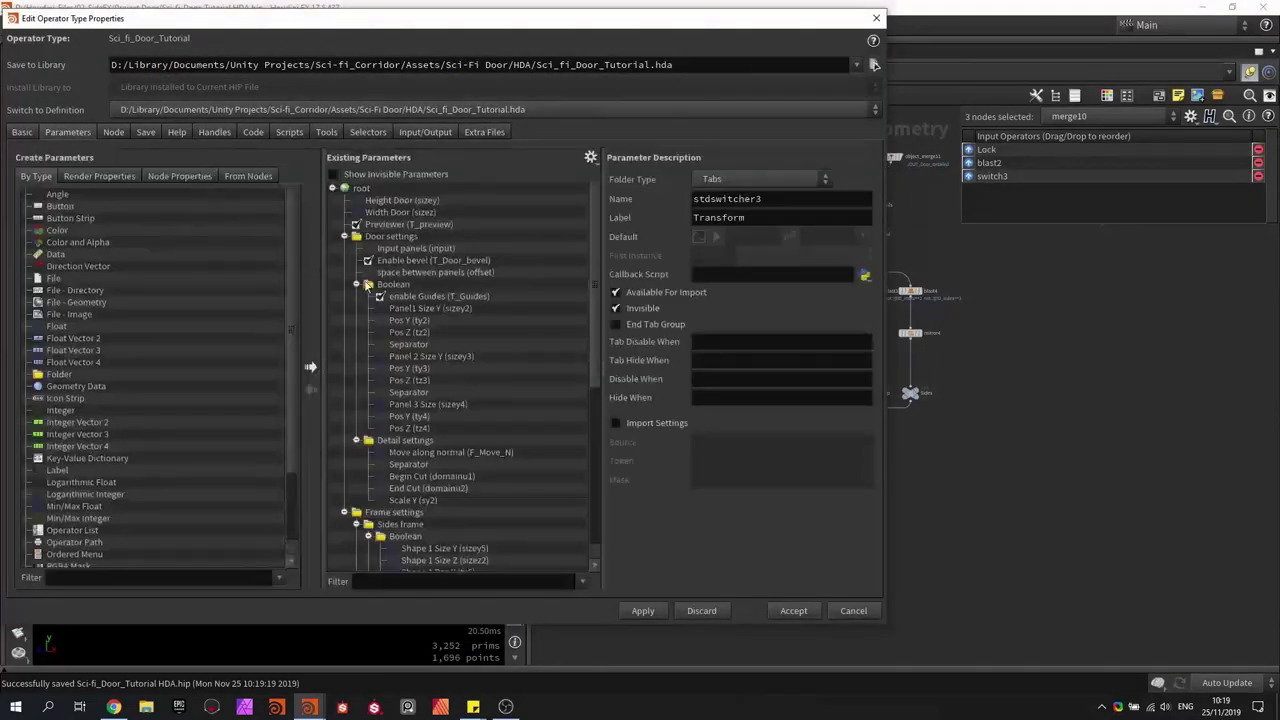
left_click(344, 240)
left_click(344, 248)
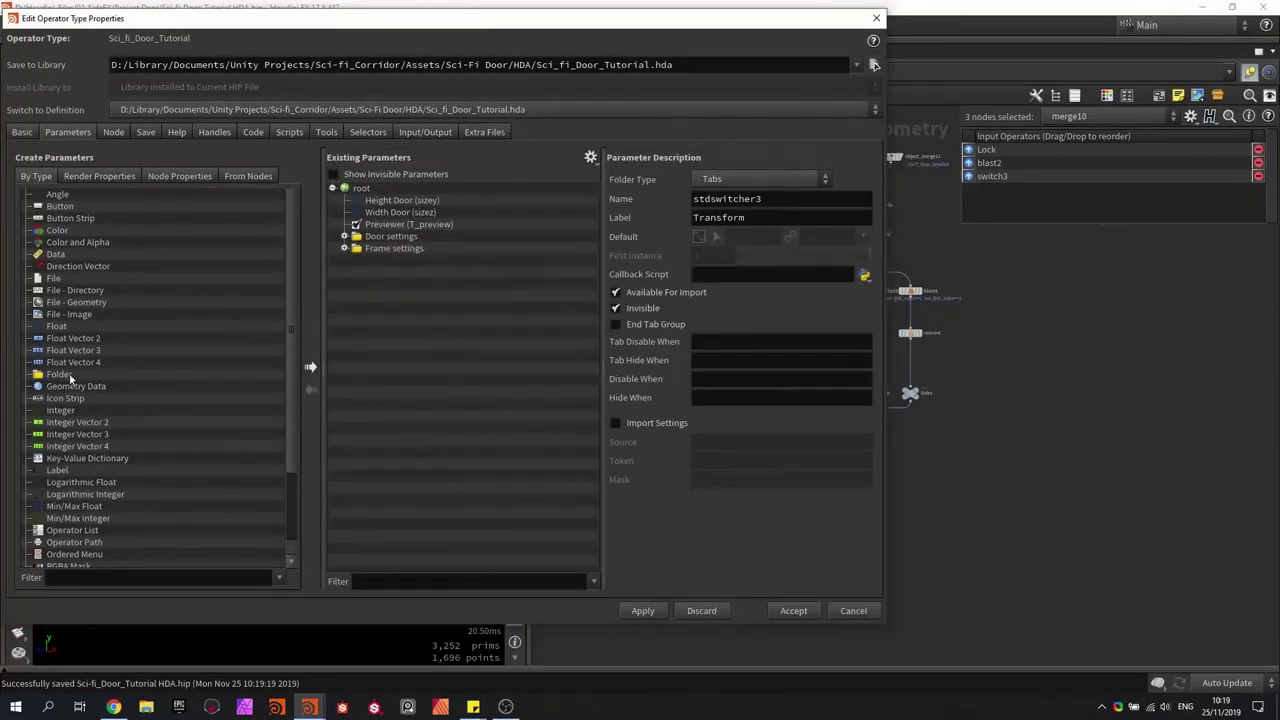
left_click_drag(70, 378, 400, 297)
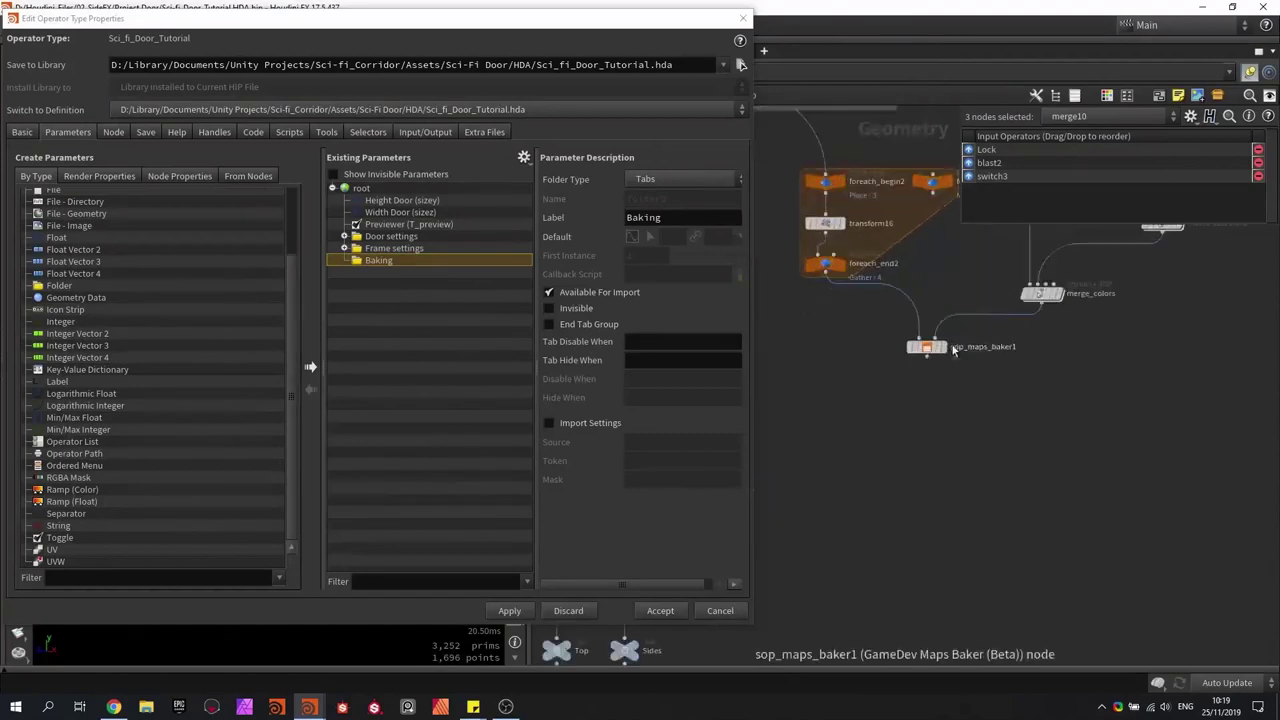
Step: Add the Bake button and Output Directory parameters of sop_maps_baker1 to the Baking folder
scroll(953, 349, "up", 3)
left_click(926, 347)
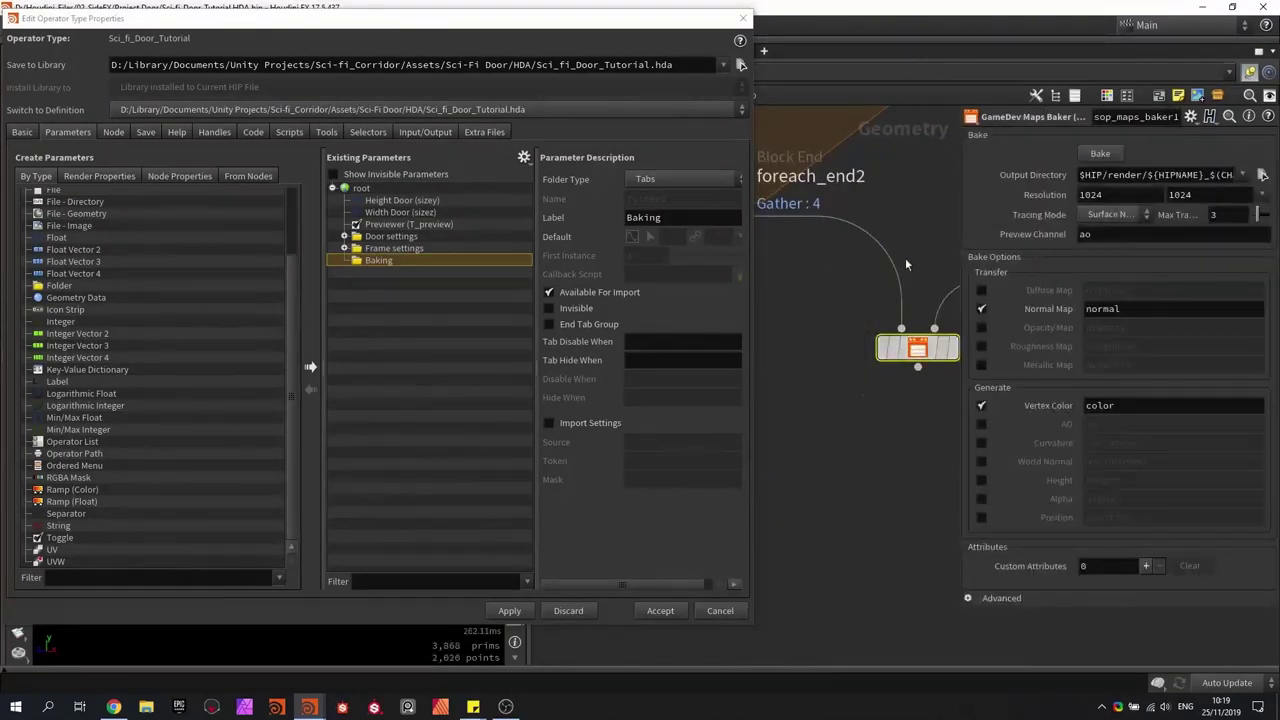
left_click_drag(1097, 155, 393, 272)
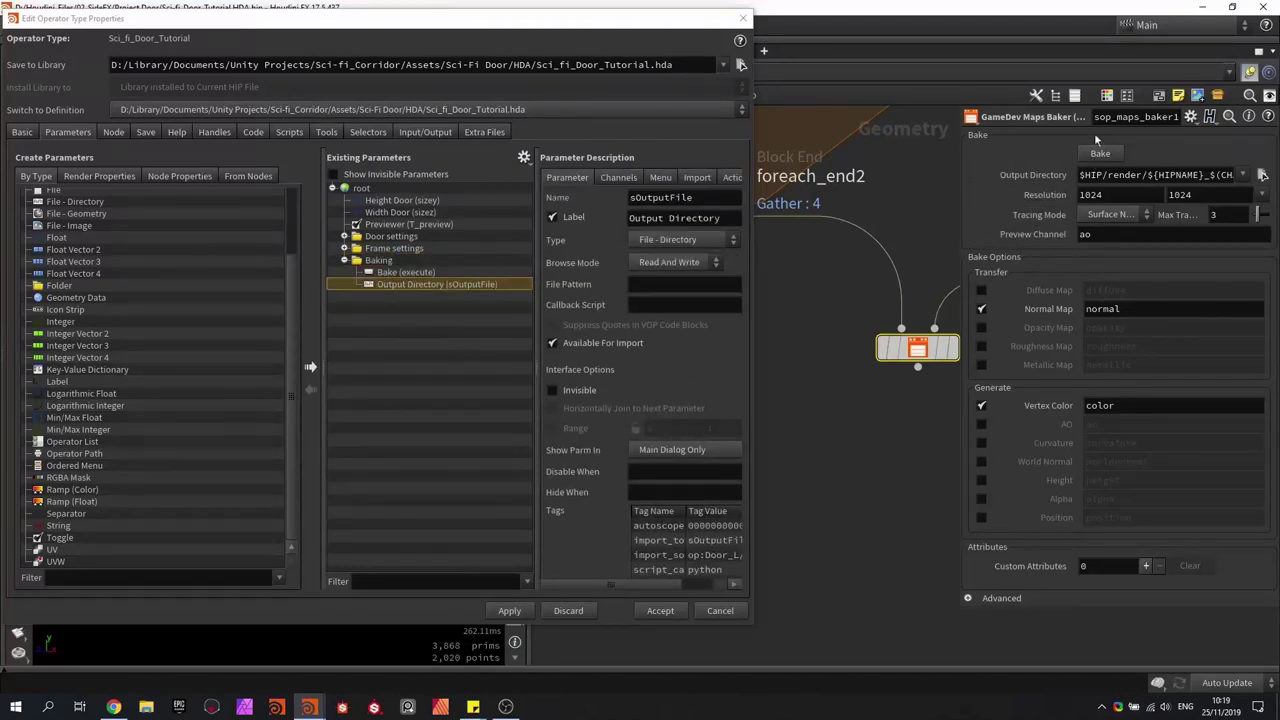
Step: Browse the parameters from nodes, filter them by "maps", and expand sop_maps_baker1 under Door_L
left_click(249, 176)
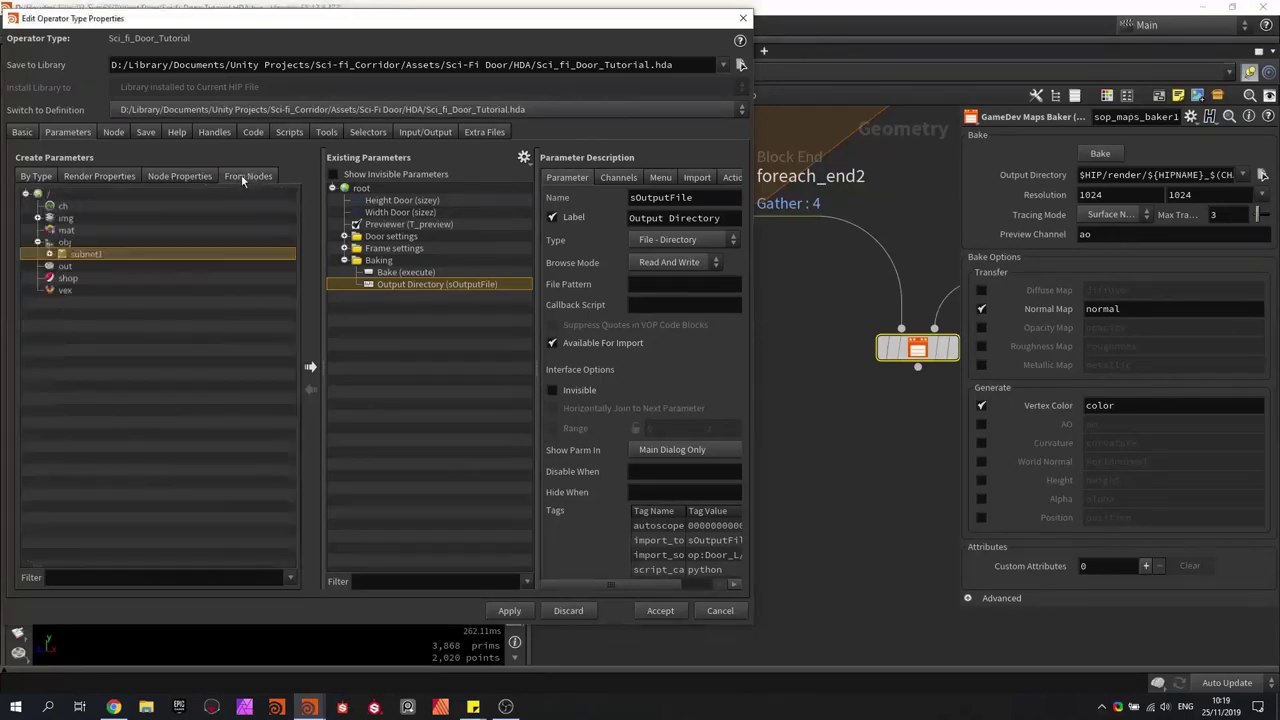
left_click(50, 255)
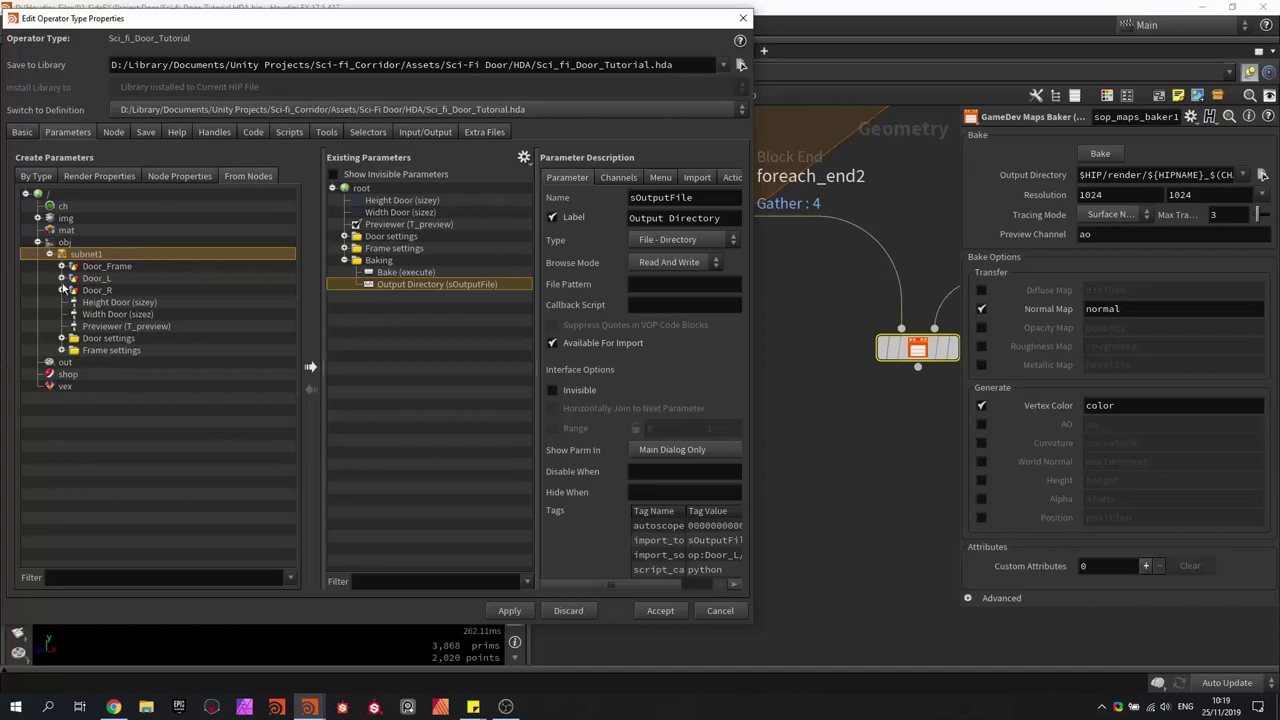
left_click(62, 290)
scroll(76, 300, "down", 3)
scroll(76, 300, "down", 5)
left_click(87, 578)
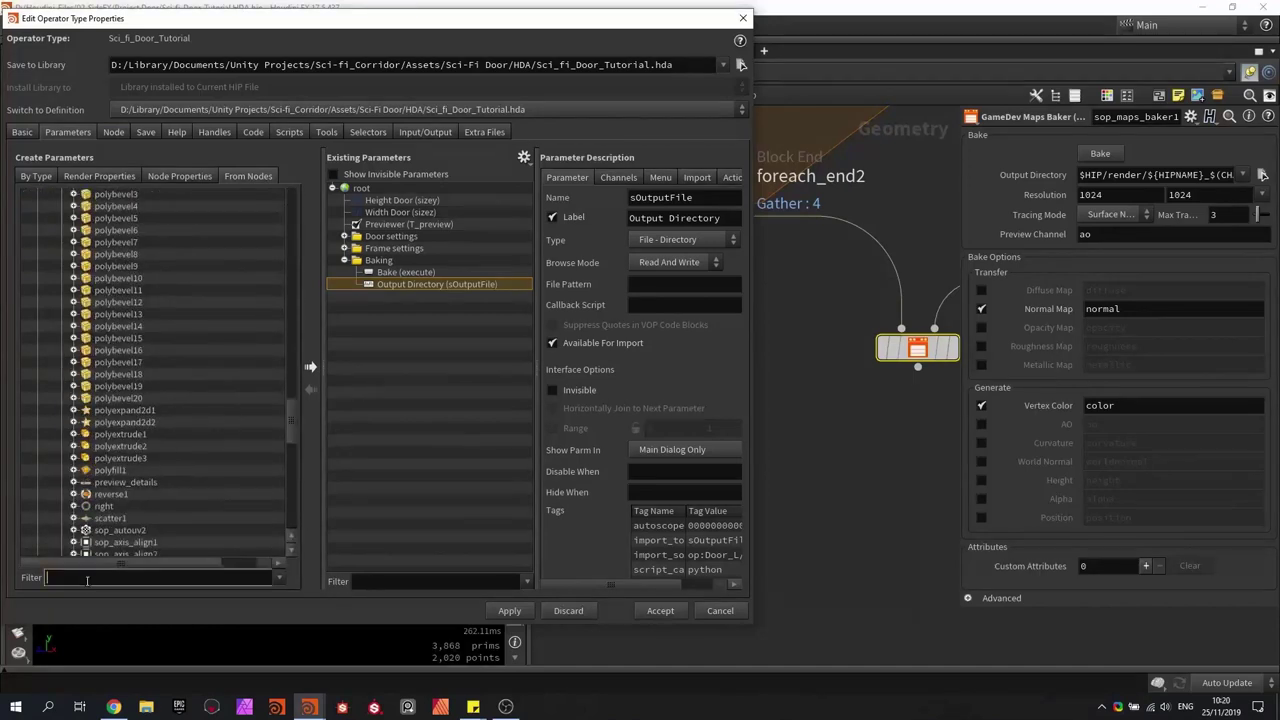
type("maps")
key("Return")
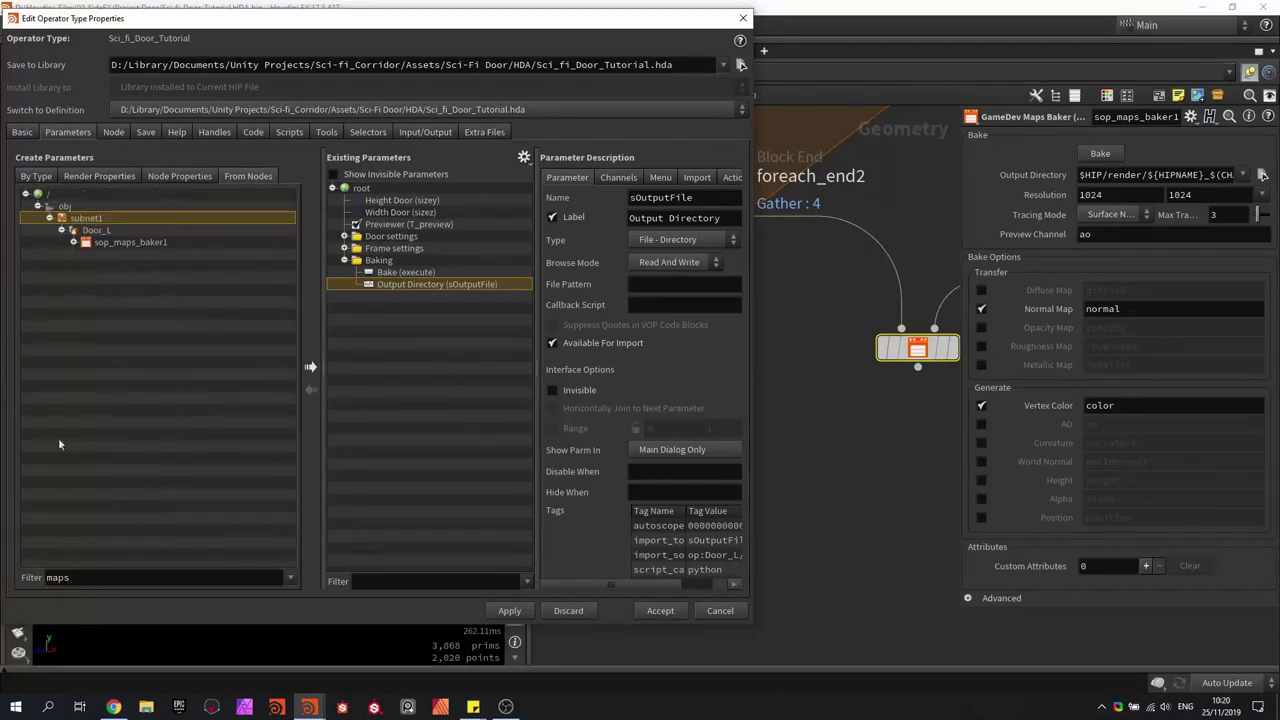
left_click(96, 243)
left_click(74, 243)
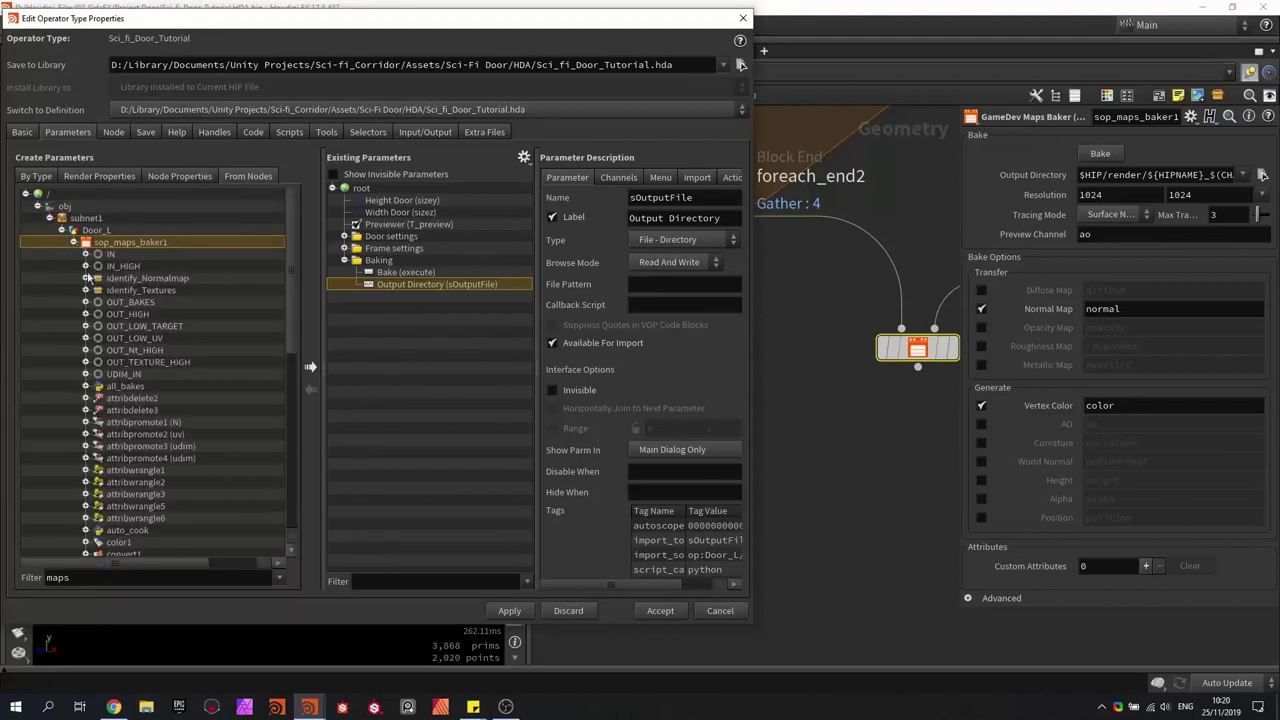
Step: Find the Bake parameter folder inside sop_maps_baker1 and expand it
scroll(133, 265, "down", 5)
scroll(130, 268, "up", 5)
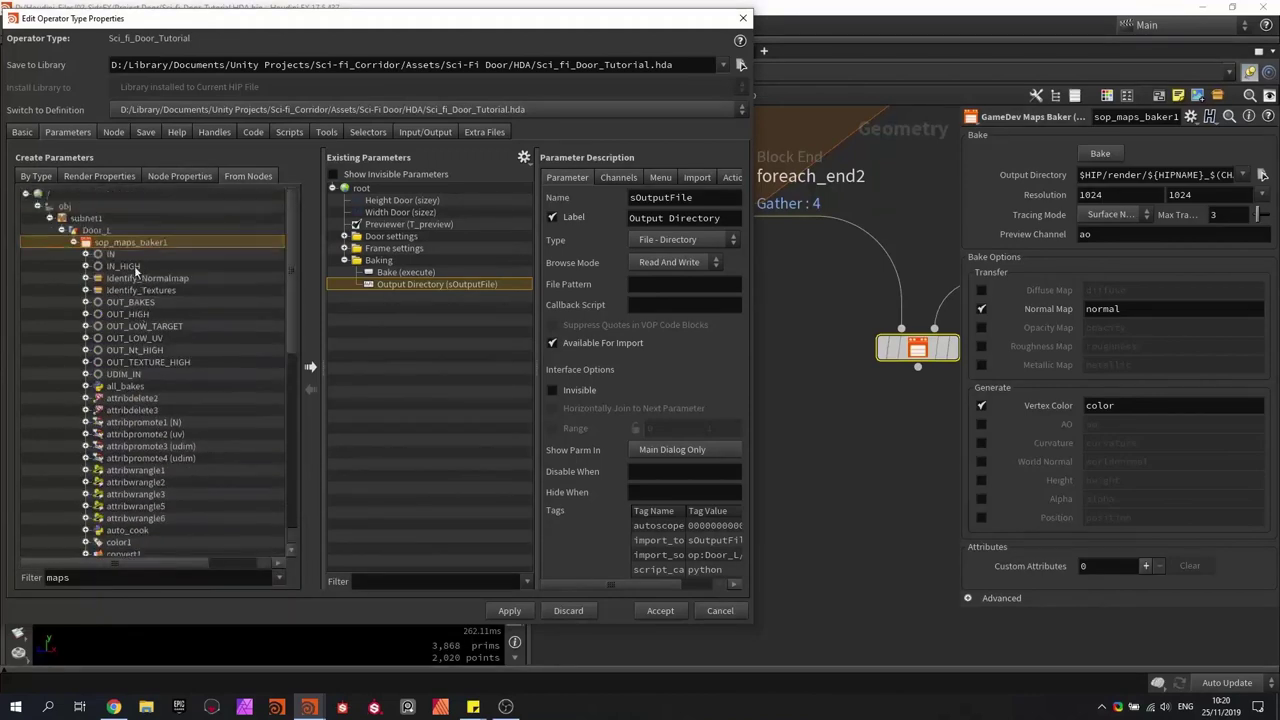
scroll(119, 322, "down", 4)
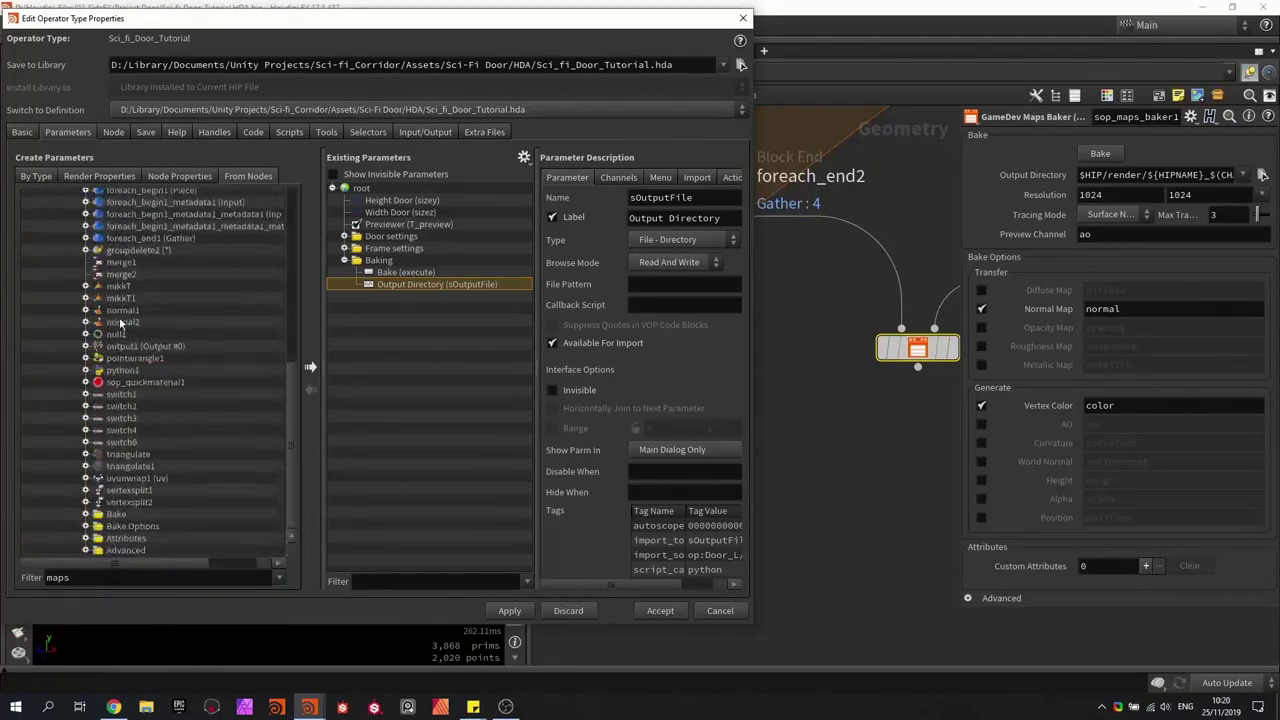
scroll(119, 322, "up", 5)
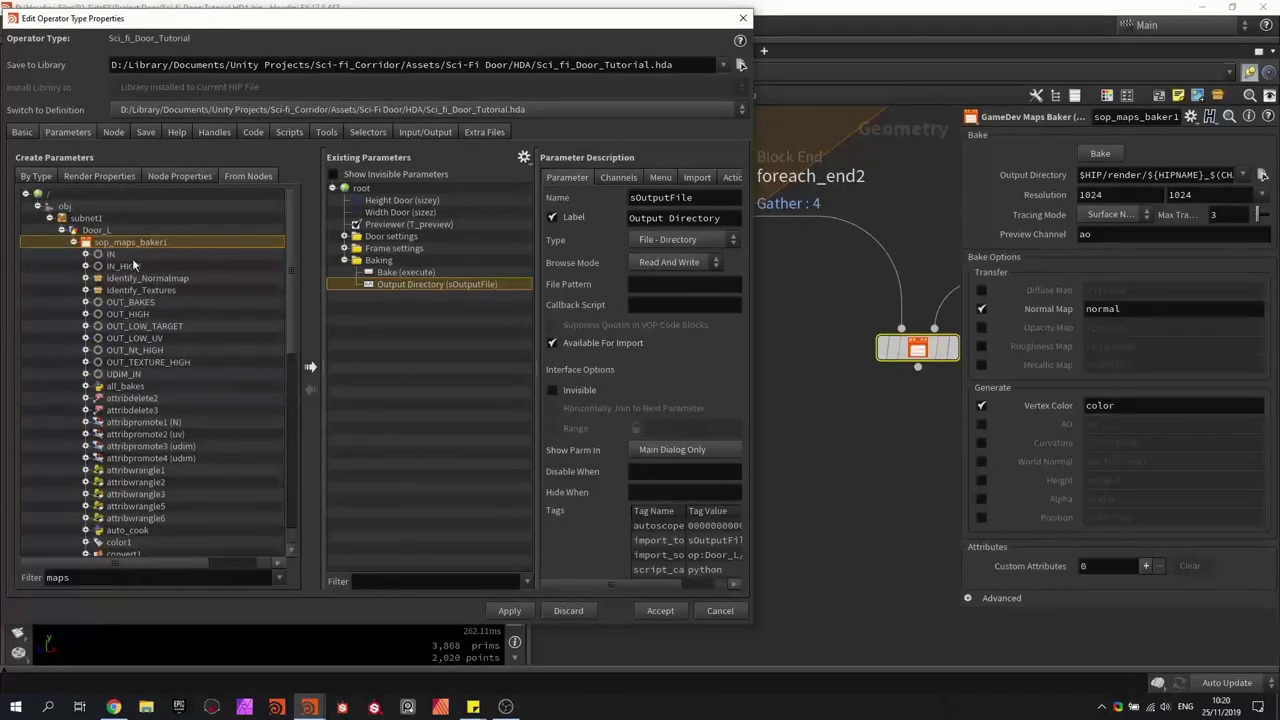
scroll(130, 300, "down", 5)
scroll(168, 355, "down", 6)
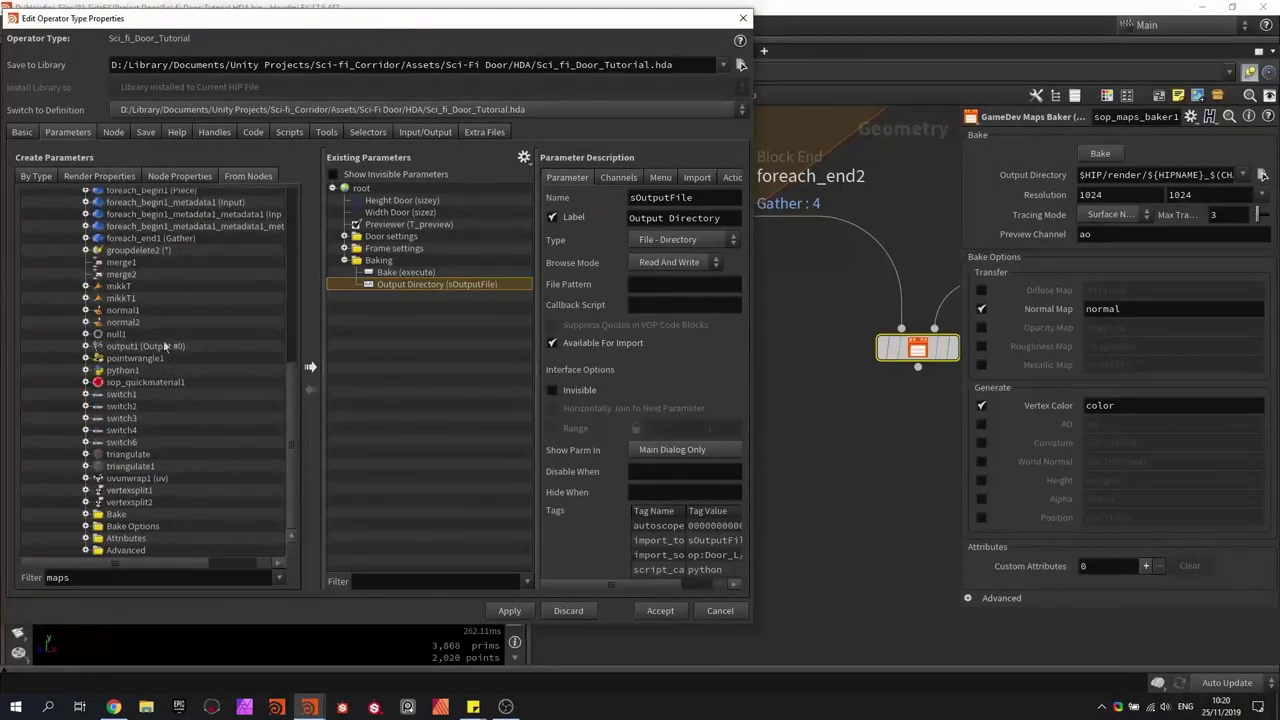
scroll(166, 346, "up", 3)
scroll(160, 335, "down", 3)
left_click(124, 515)
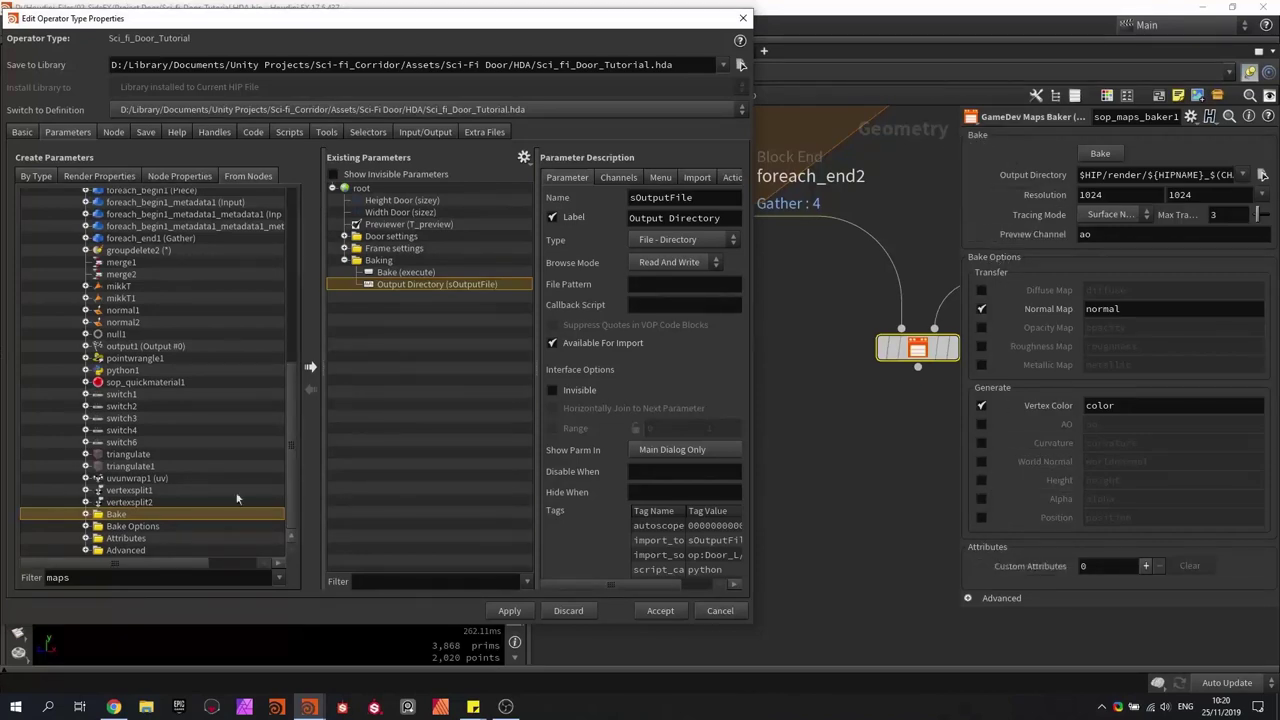
left_click(86, 514)
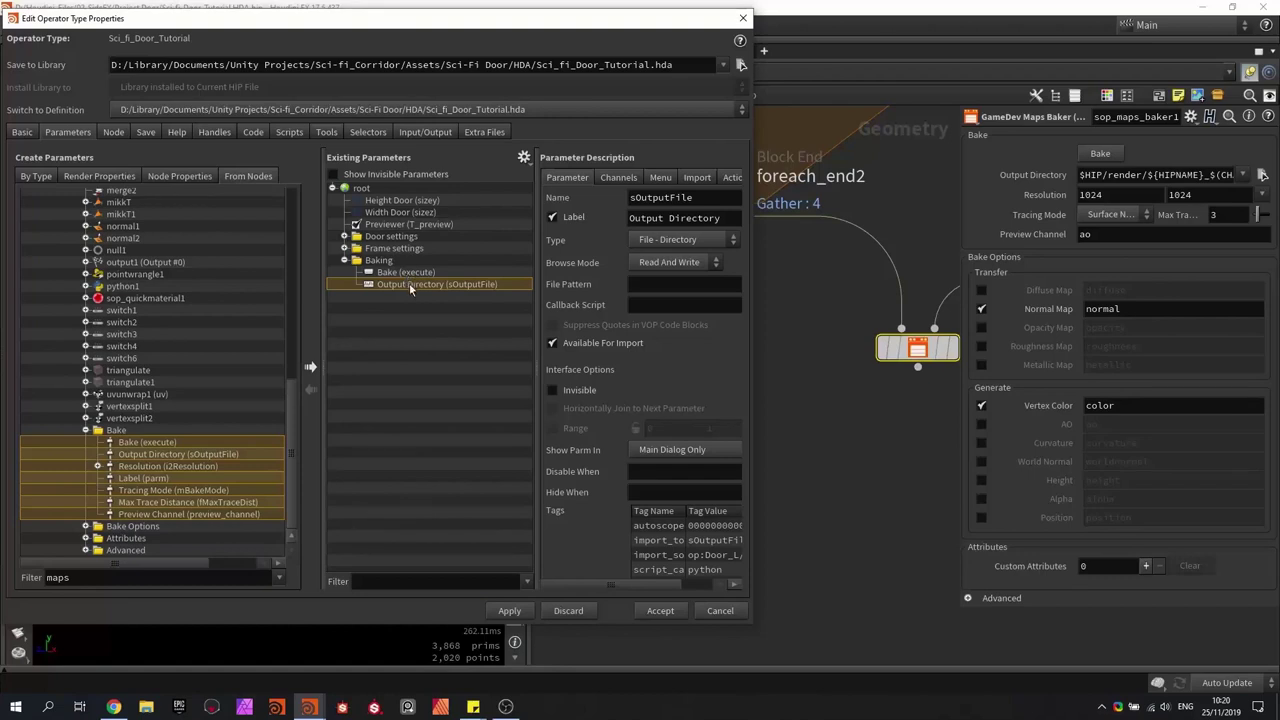
Step: Add the baker's Resolution, Label, Tracing Mode and Max Trace Distance parameters to the Baking folder
double_click(175, 468)
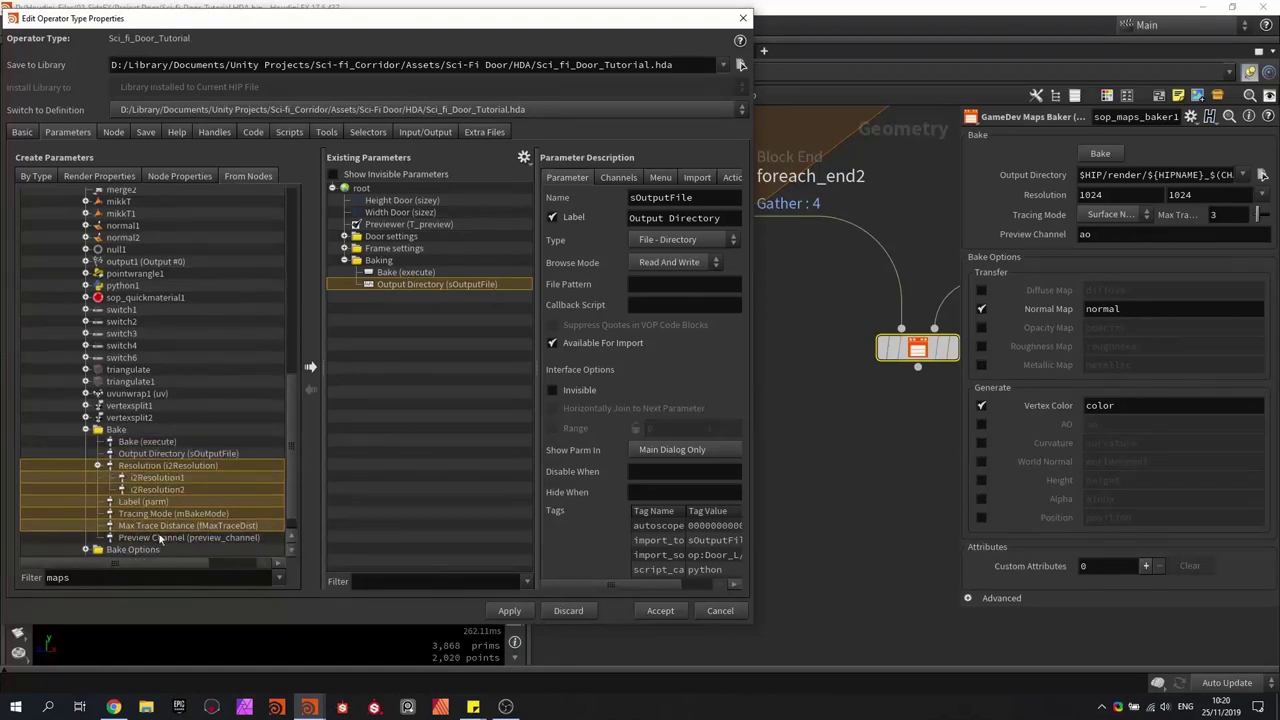
mouse_move(165, 481)
left_mouse_down()
mouse_move(482, 332)
mouse_move(444, 343)
mouse_move(373, 264)
left_mouse_up()
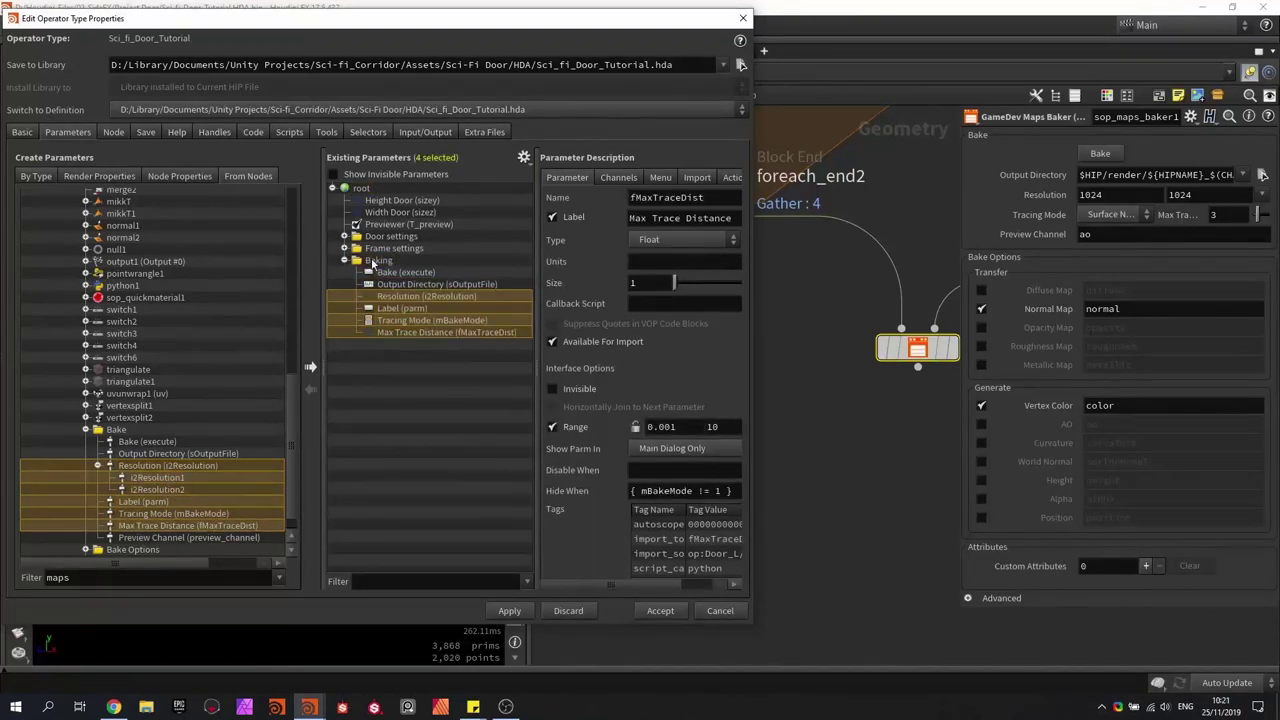
left_click(401, 381)
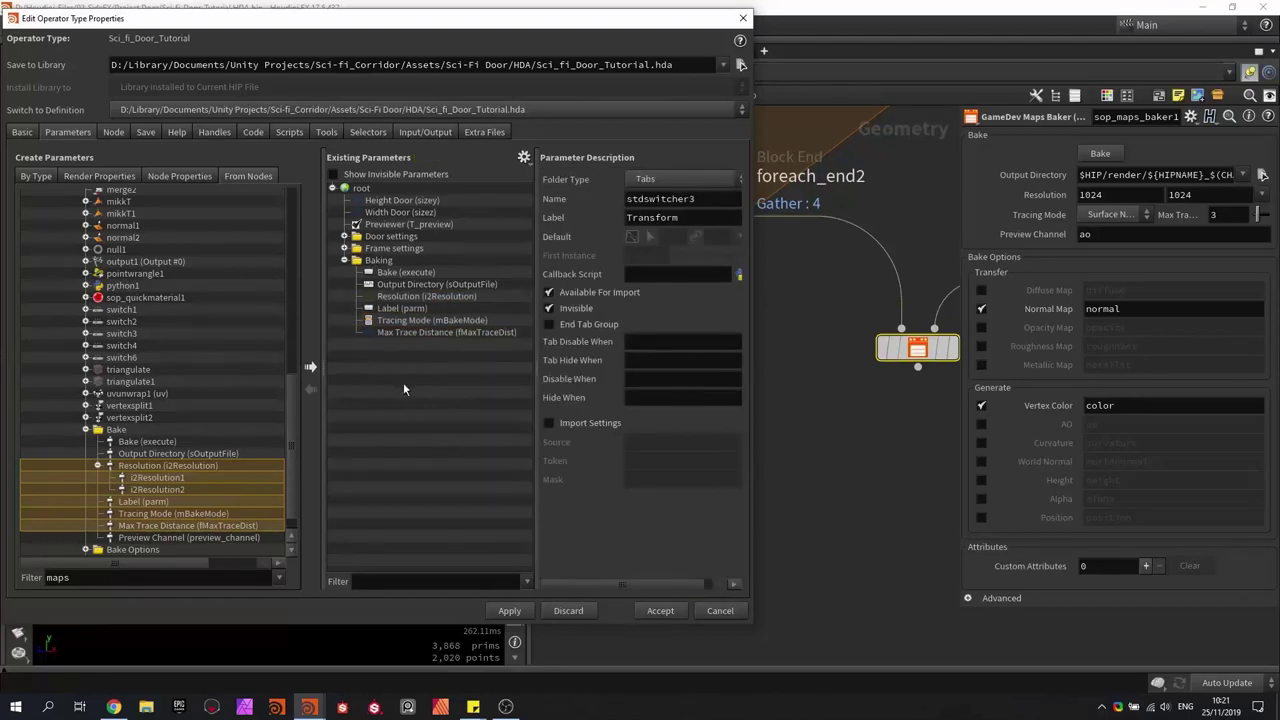
Step: Change the label of the T_preview parameter to "Preview details" and save the scene
left_click(86, 430)
left_click(408, 224)
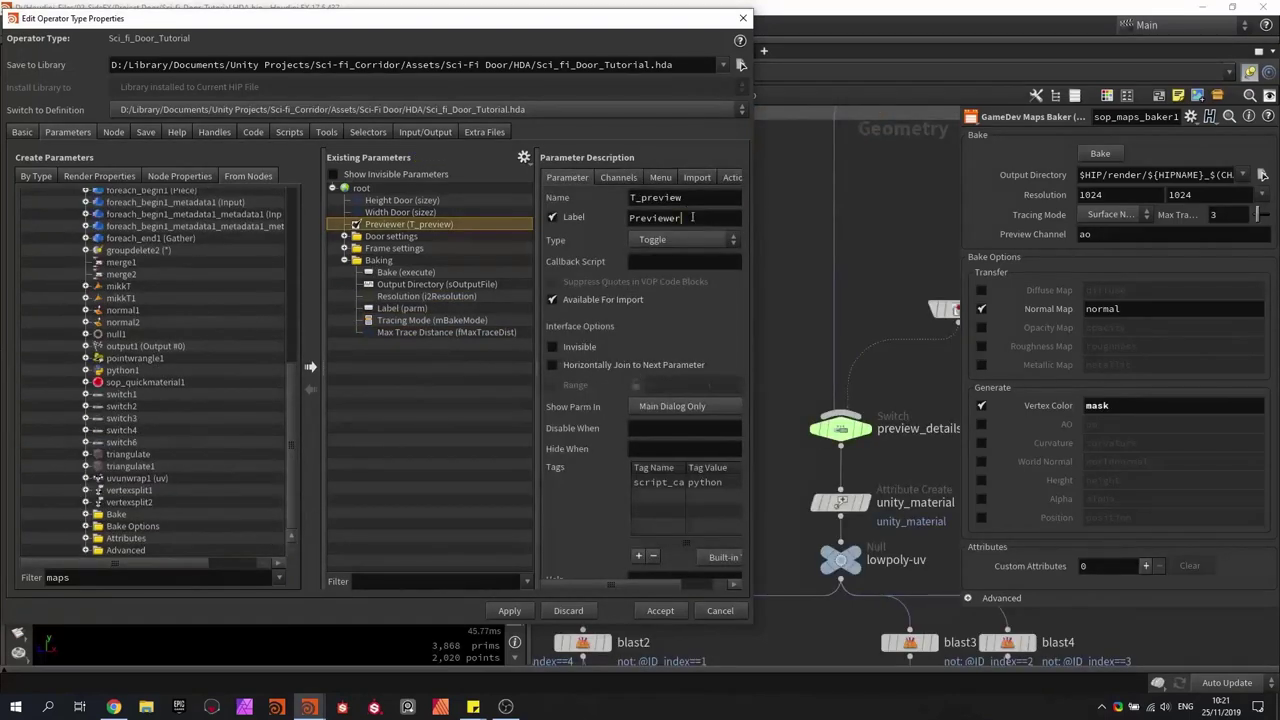
left_click(695, 221)
key("BackSpace")
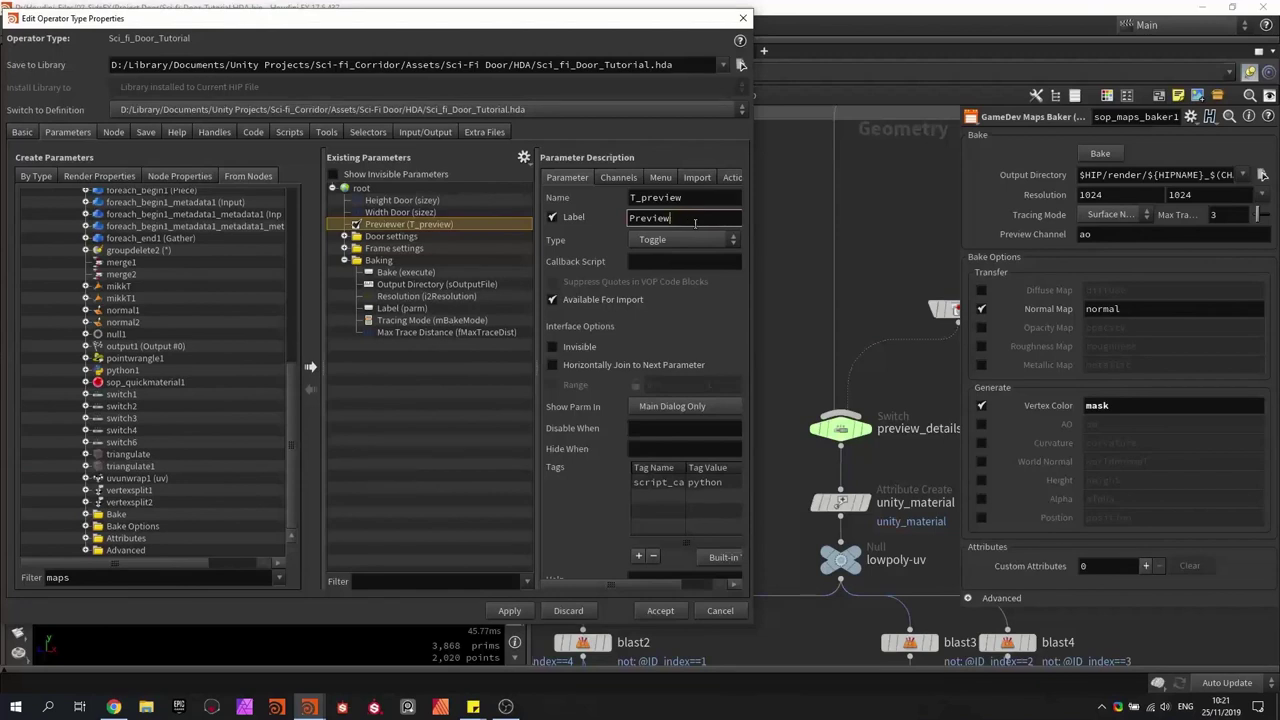
type("details")
key("Return")
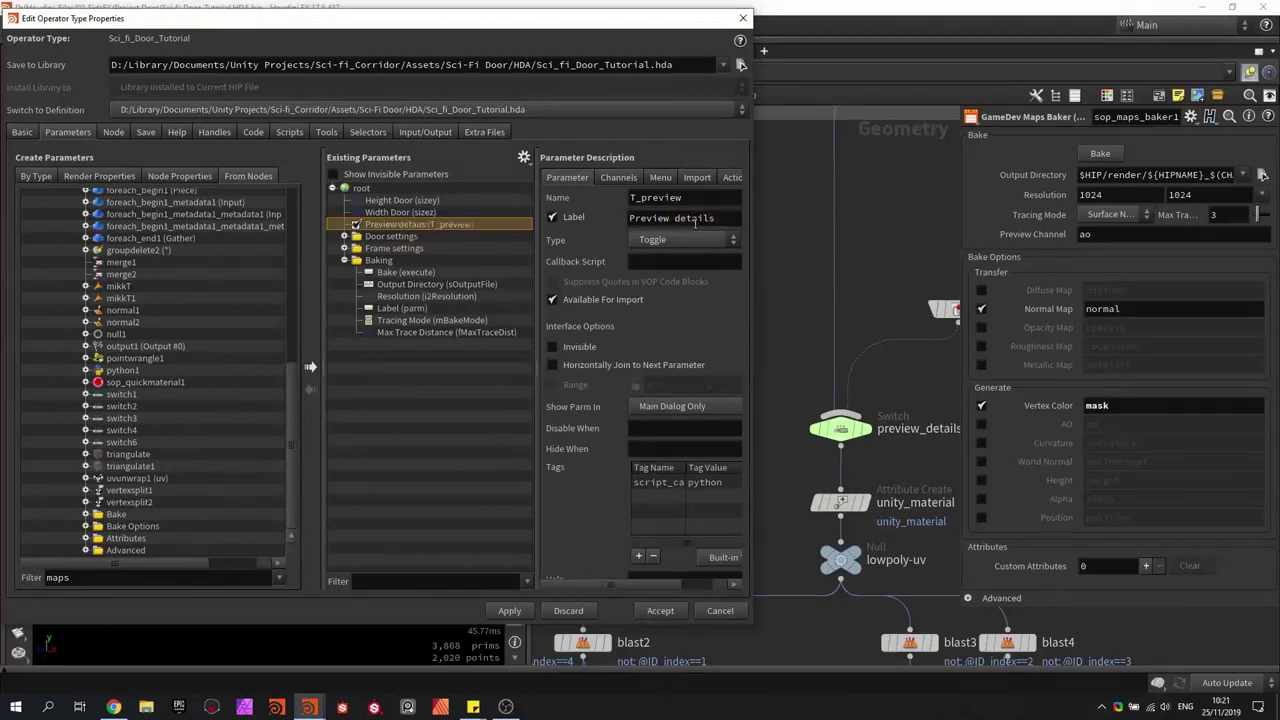
scroll(823, 225, "down", 5)
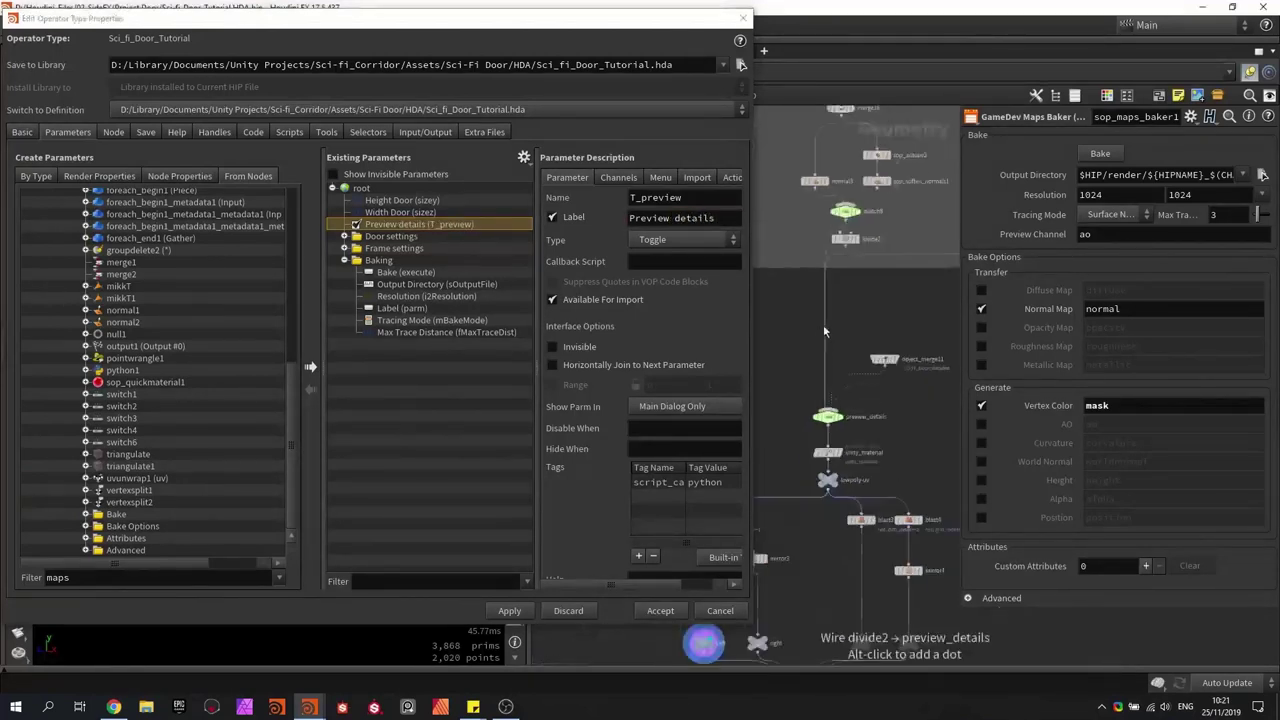
key("ctrl+s")
Step: Show the parameters of switch8 and add a new Toggle parameter as the first entry of the Baking folder
scroll(837, 327, "up", 5)
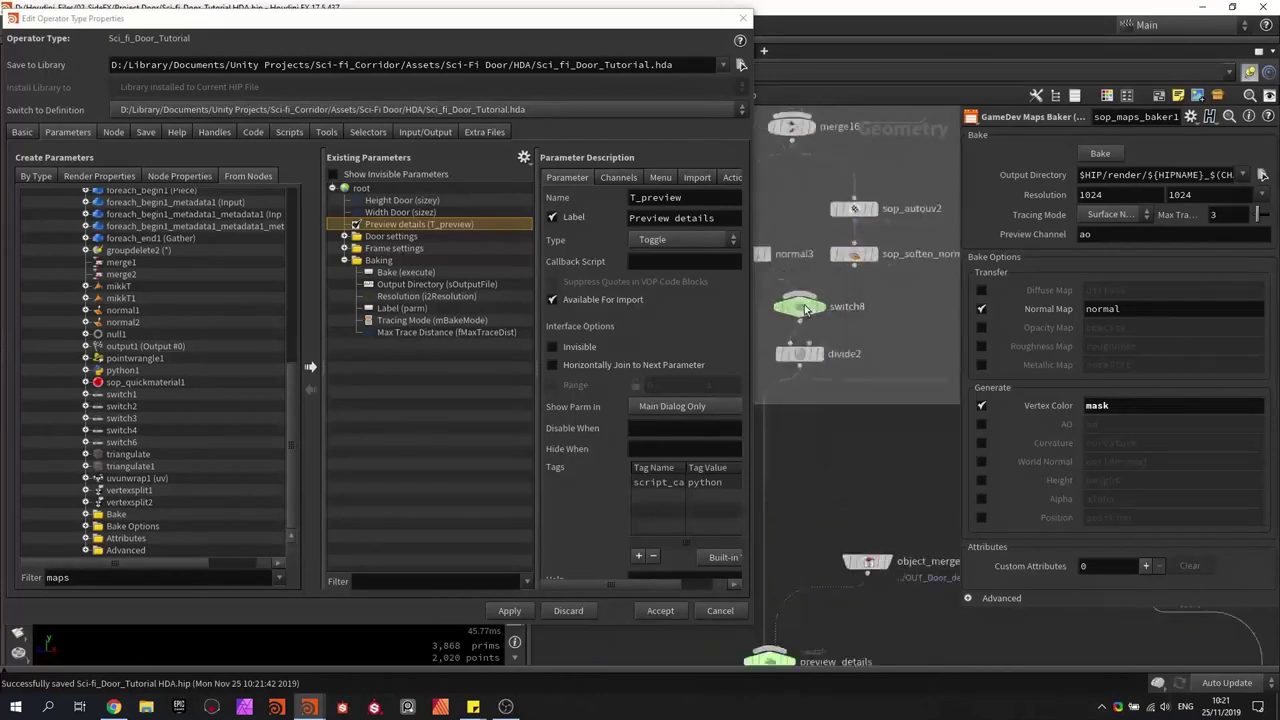
left_click(806, 305)
scroll(166, 417, "up", 4)
left_click_drag(60, 538, 385, 270)
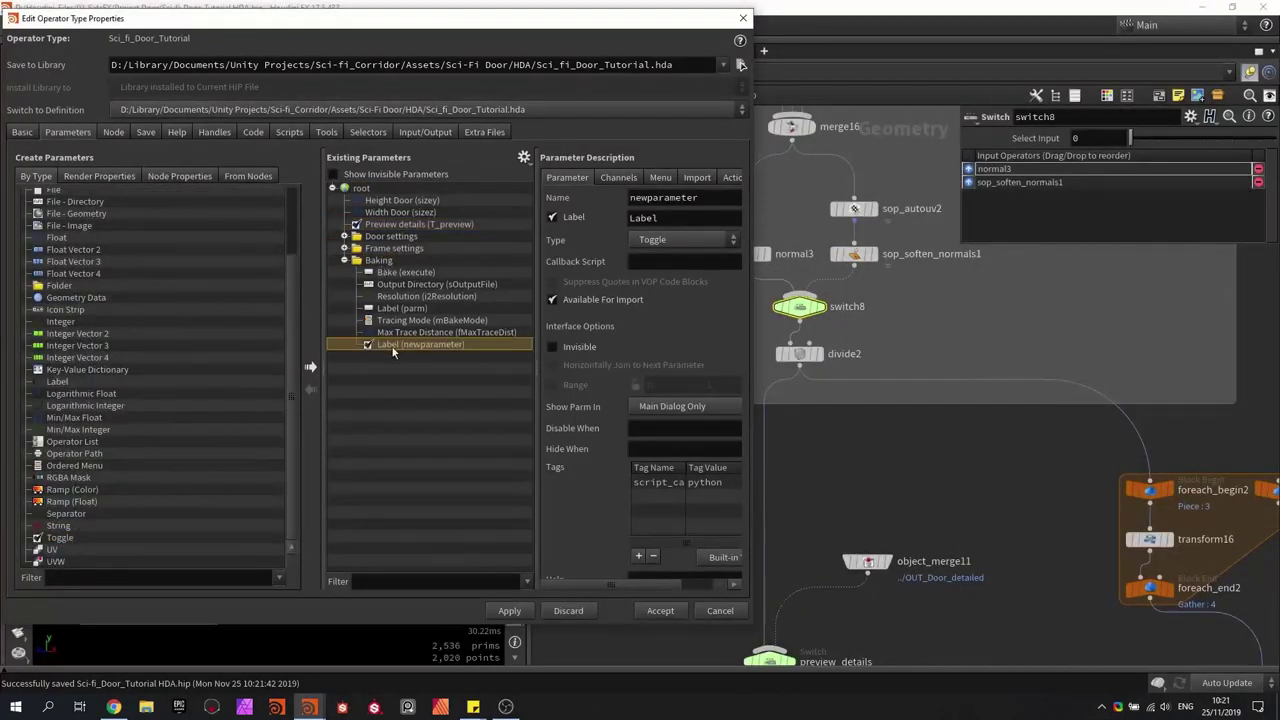
left_click_drag(388, 268, 388, 269)
Step: Try to label the Baking folder's Label (parm) button "enable UV" and name it T_UV
left_click(403, 320)
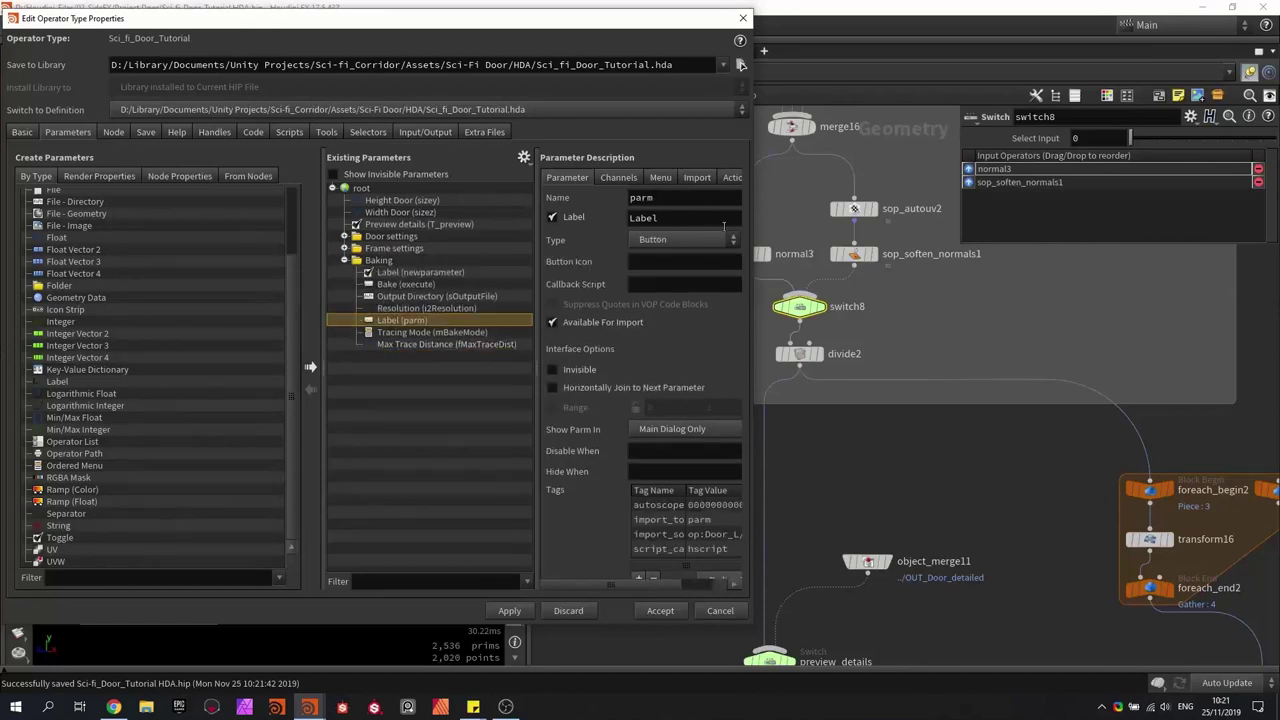
left_click_drag(664, 218, 567, 223)
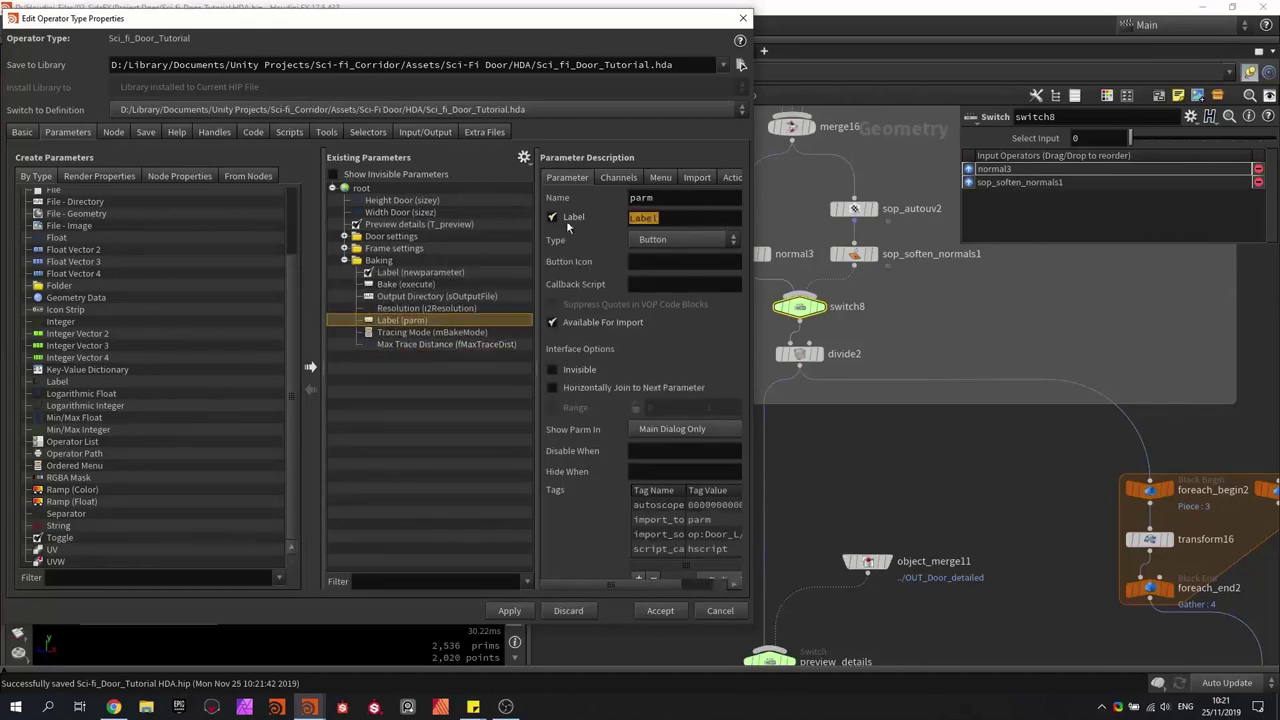
type("enable")
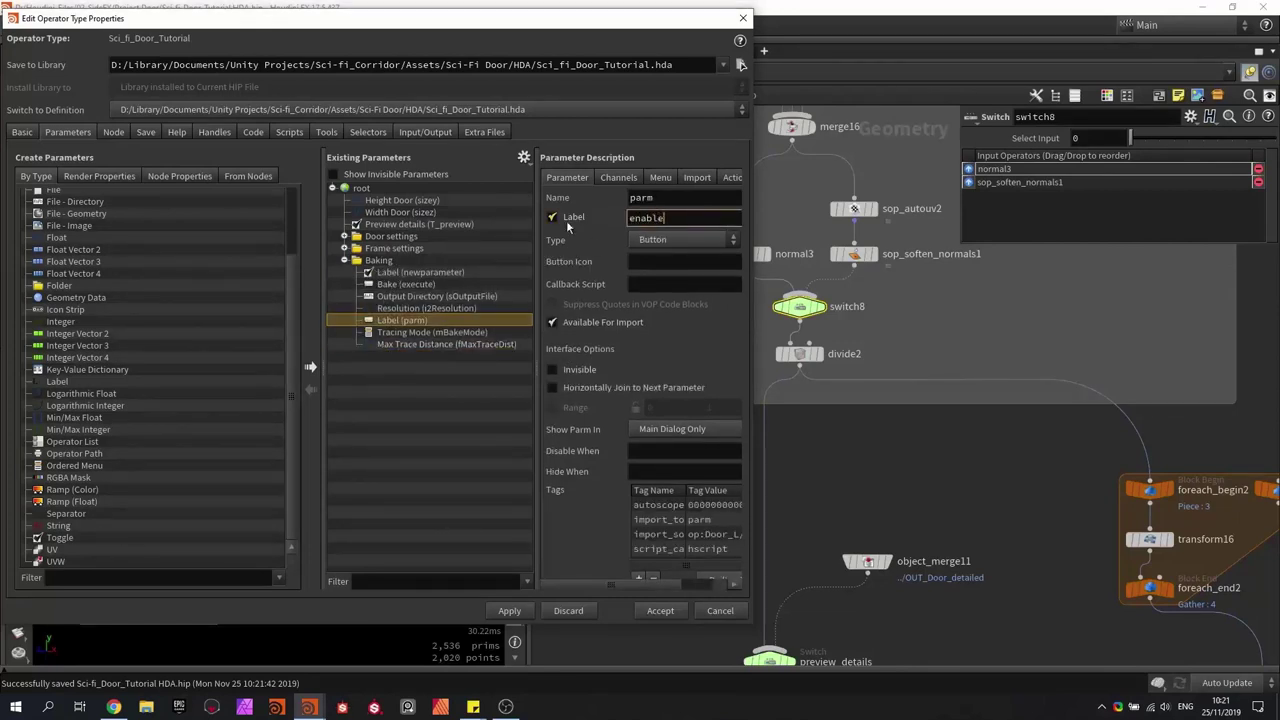
type(" UV")
key("Return")
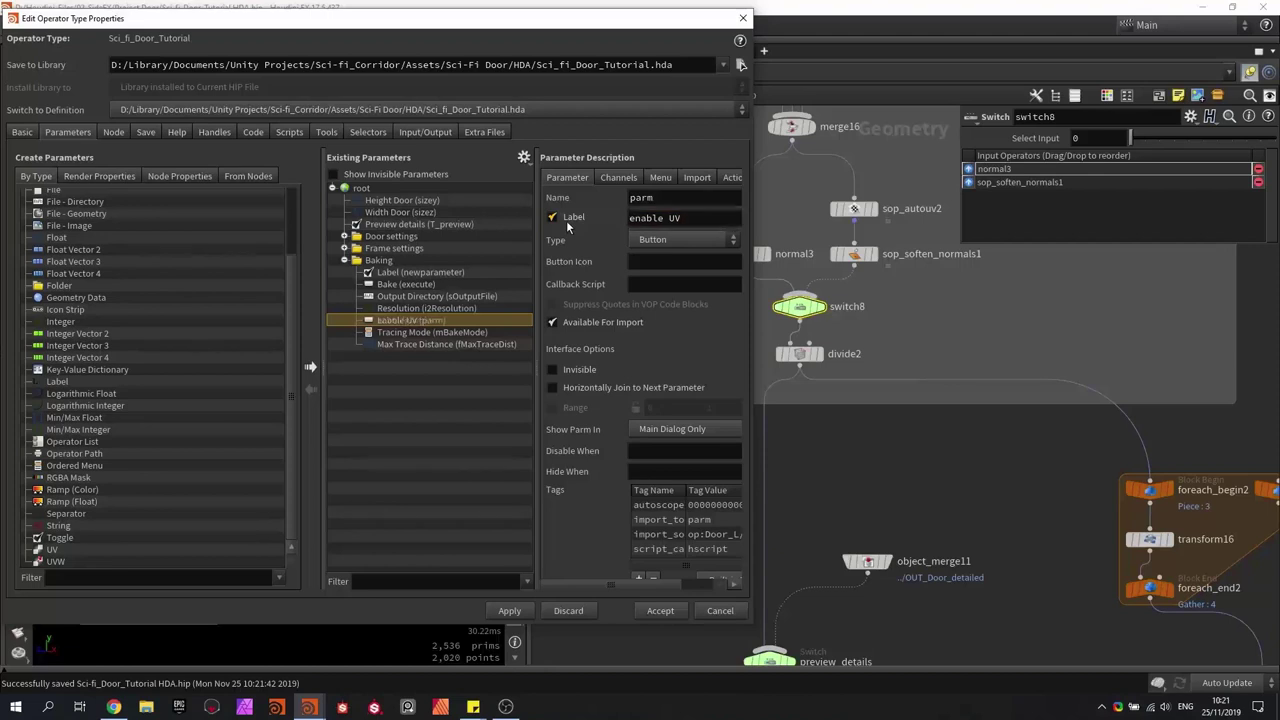
left_click(641, 198)
type("T_UV")
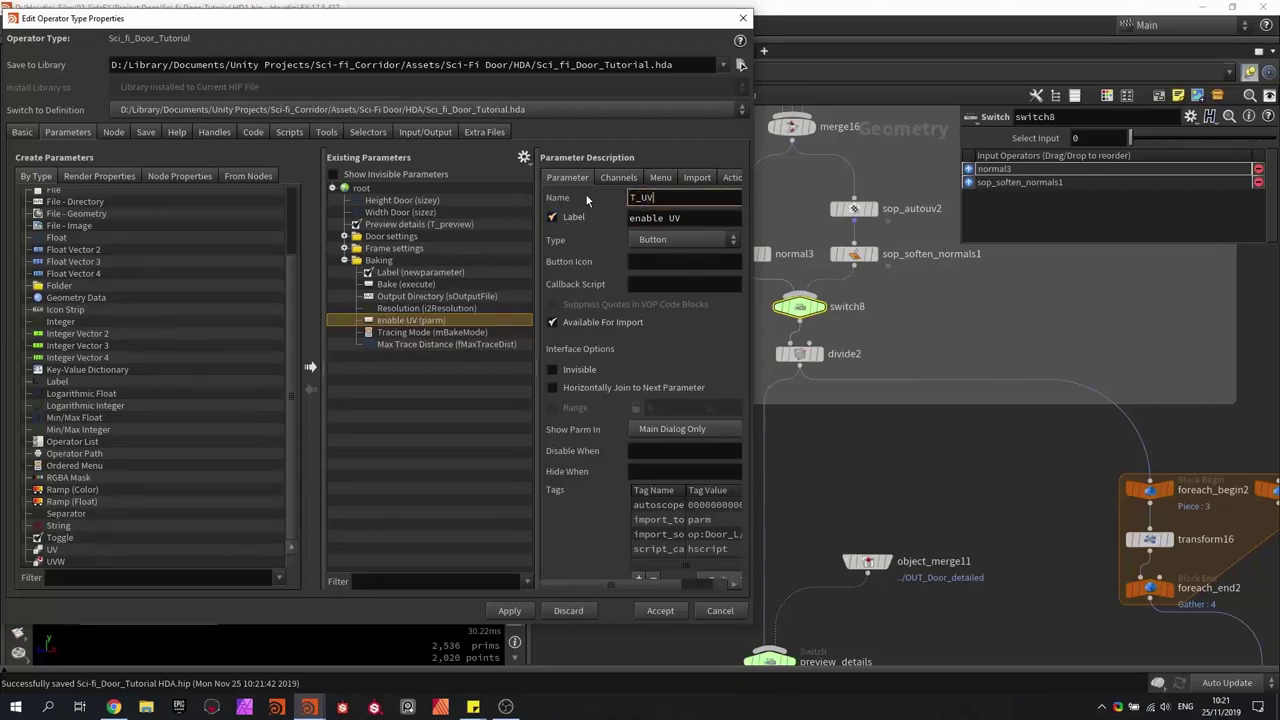
key("Return")
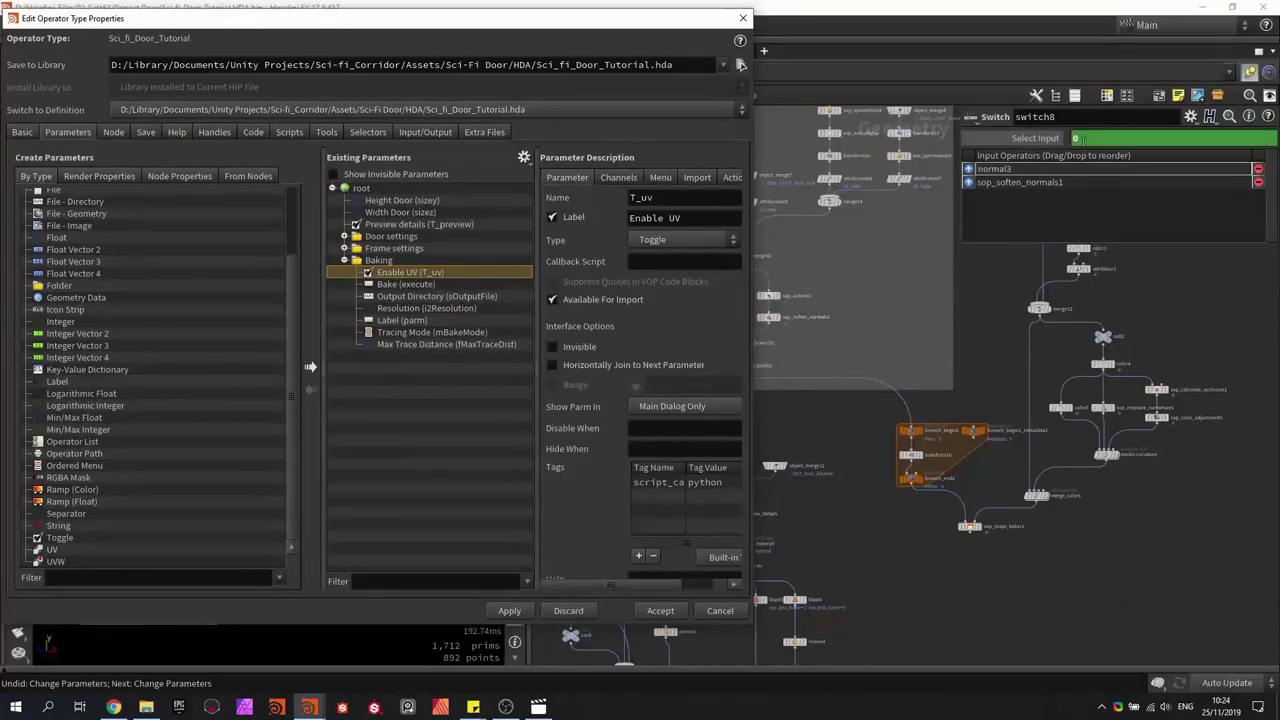
Step: Drive switch8's Select Input with the expression ch("../../T_uv") and save the scene
left_click(1057, 141)
type("ch")
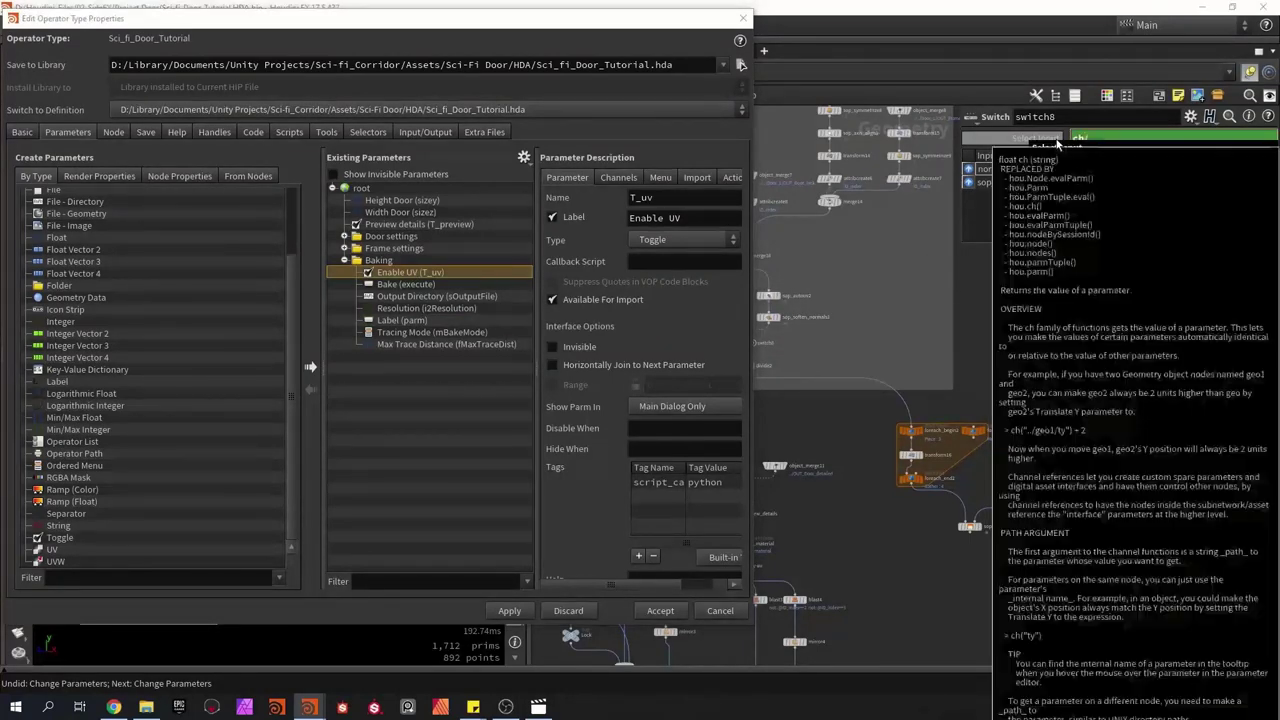
type("(\"../")
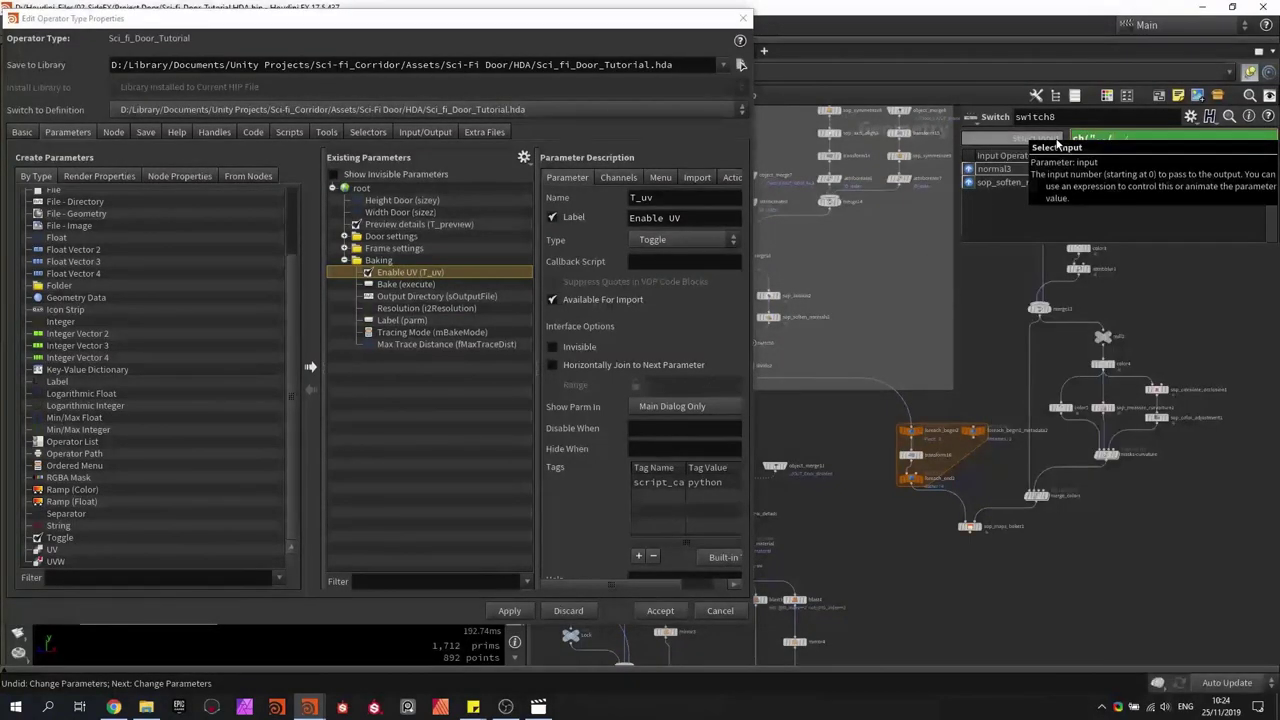
type("../T")
key("Down")
key("Down")
key("Down")
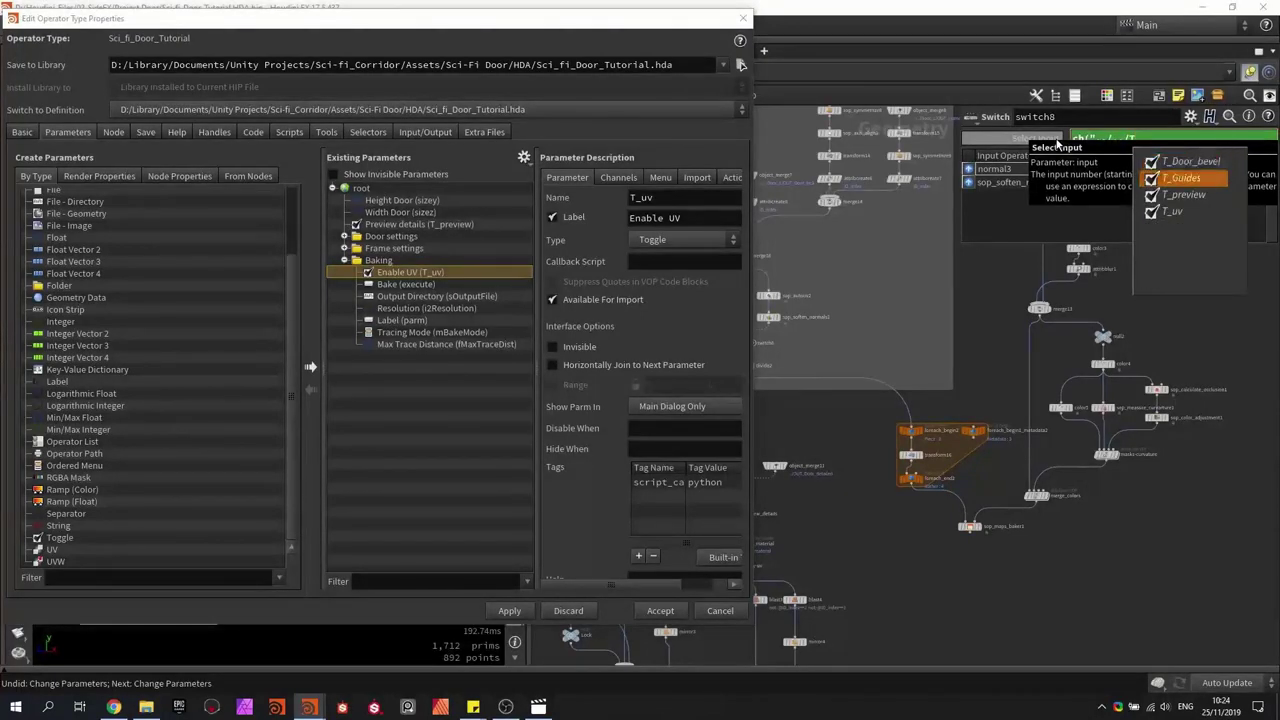
key("Return")
type("\"")
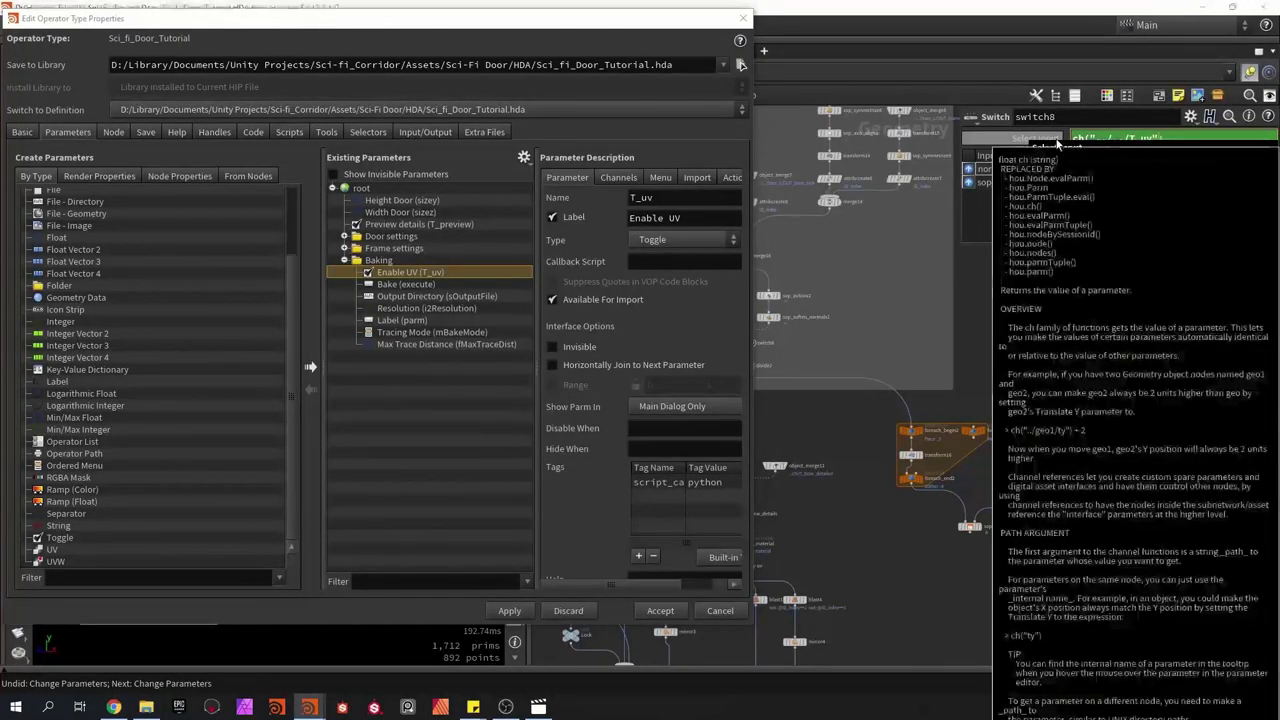
type(")")
key("Return")
middle_click_drag(979, 326, 1023, 333)
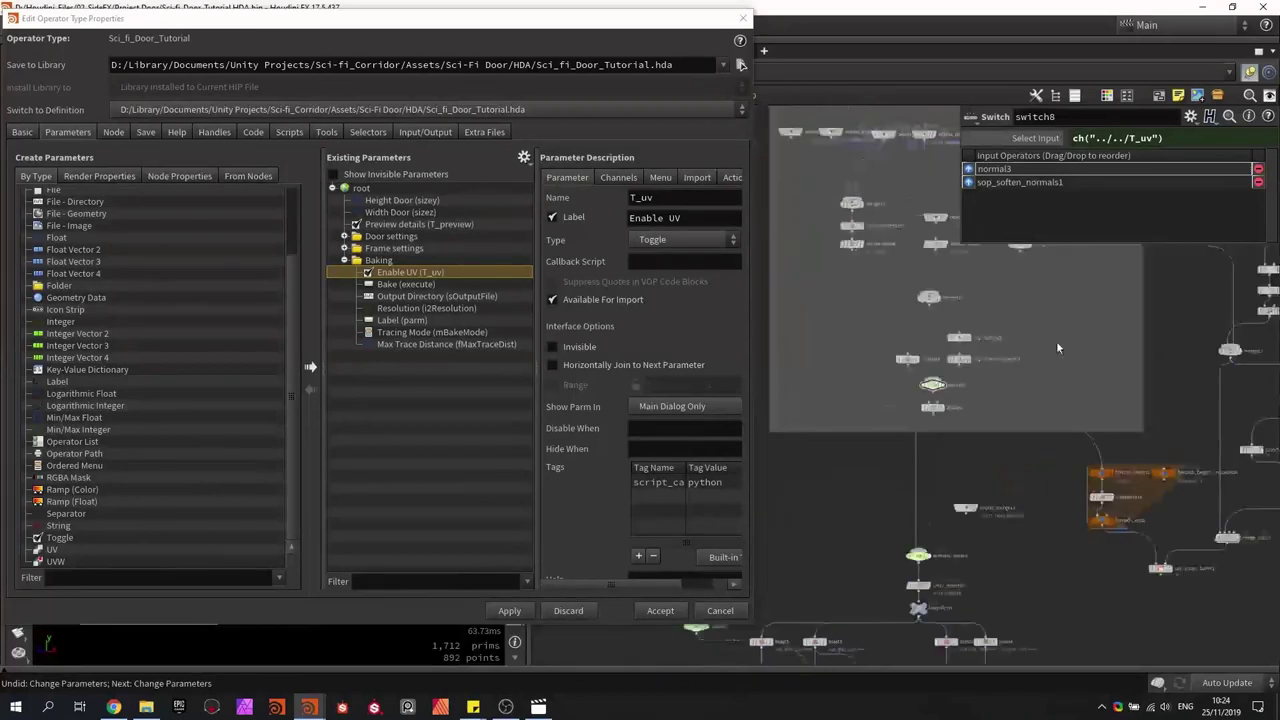
key("ctrl+s")
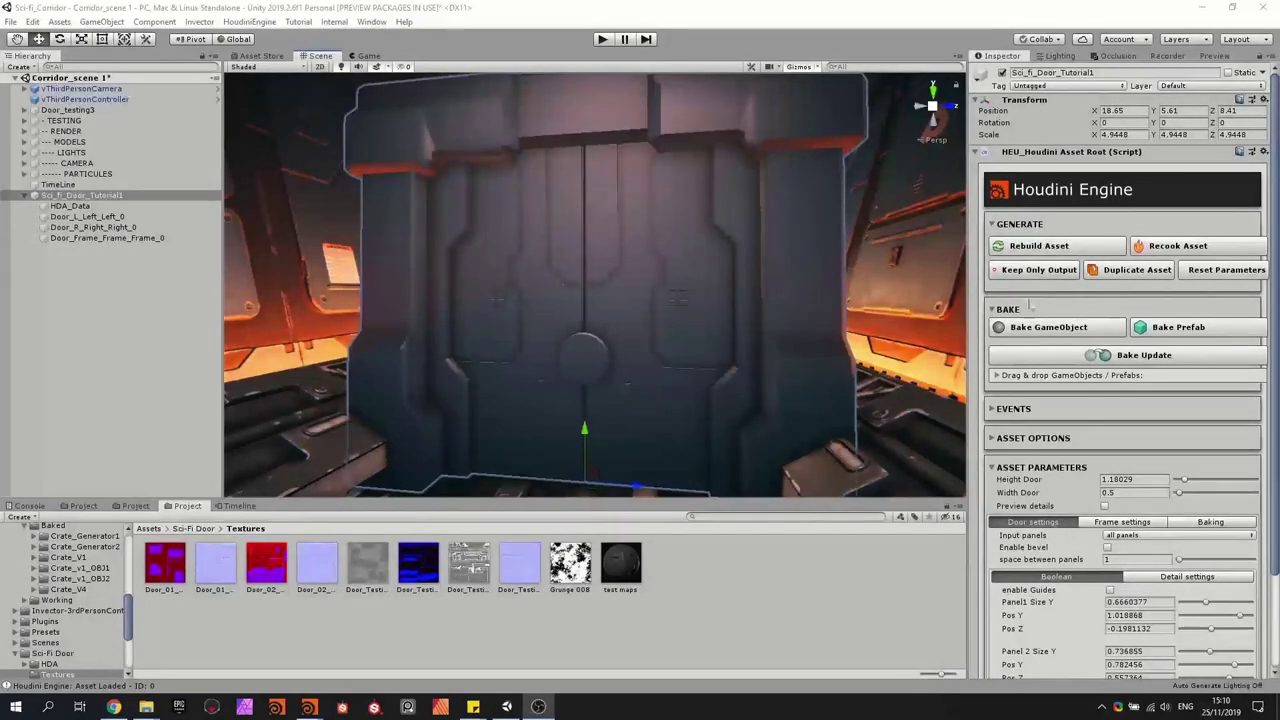
Step: In Unity, rebuild the Sci_fi_Door_Tutorial1 asset and show its Baking parameters
left_click(1038, 245)
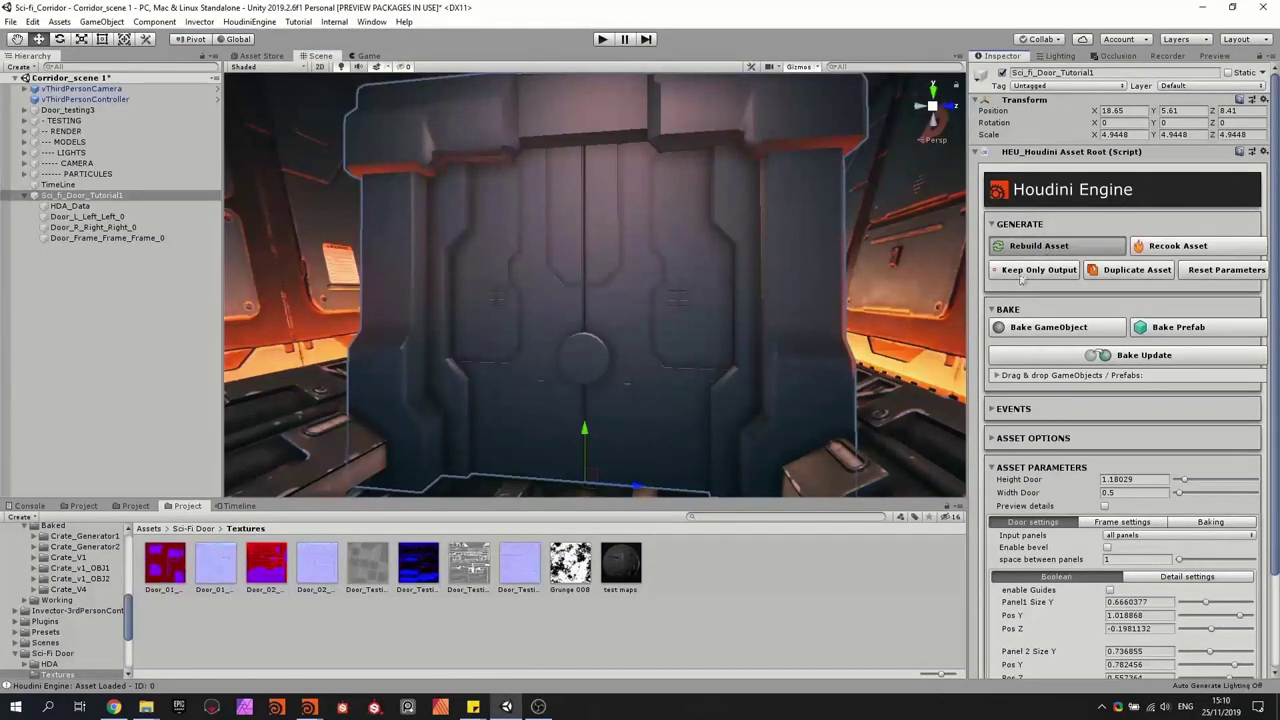
scroll(1126, 490, "down", 3)
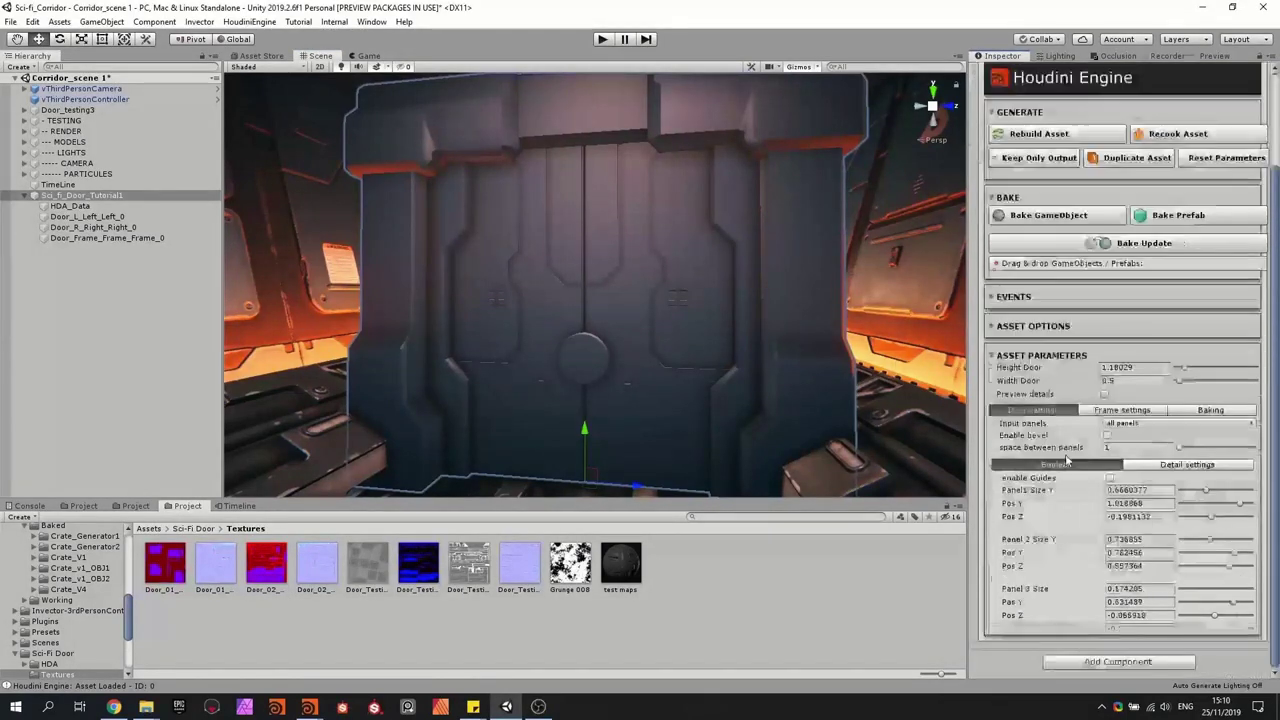
left_click(1187, 412)
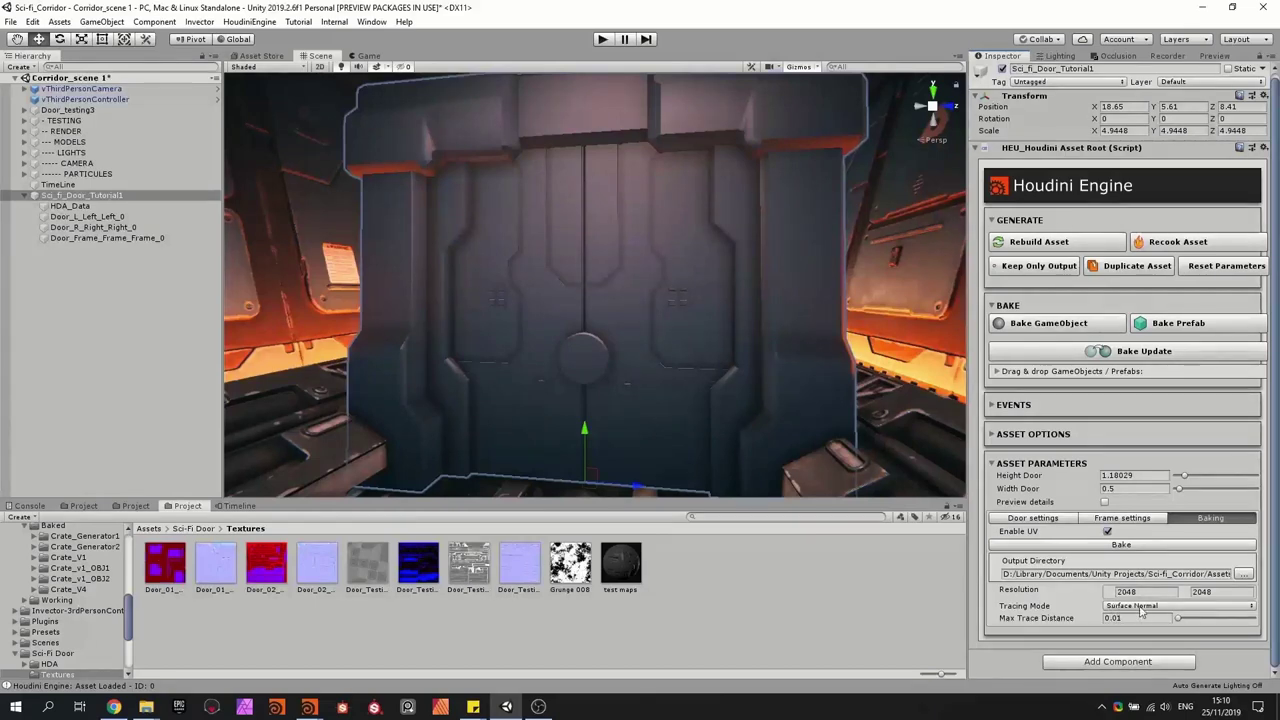
Step: Bake the door's maps from the asset's Baking parameters
right_click_drag(624, 298, 624, 298)
key("s")
key("w")
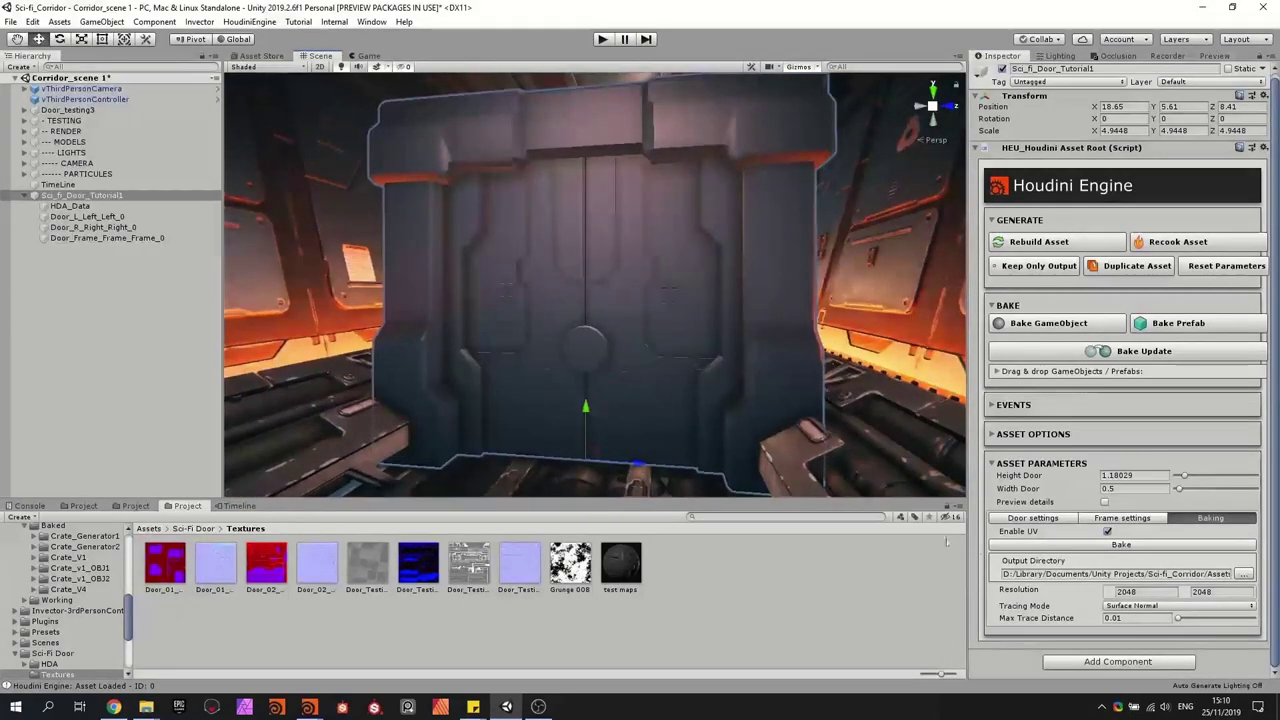
left_click(999, 549)
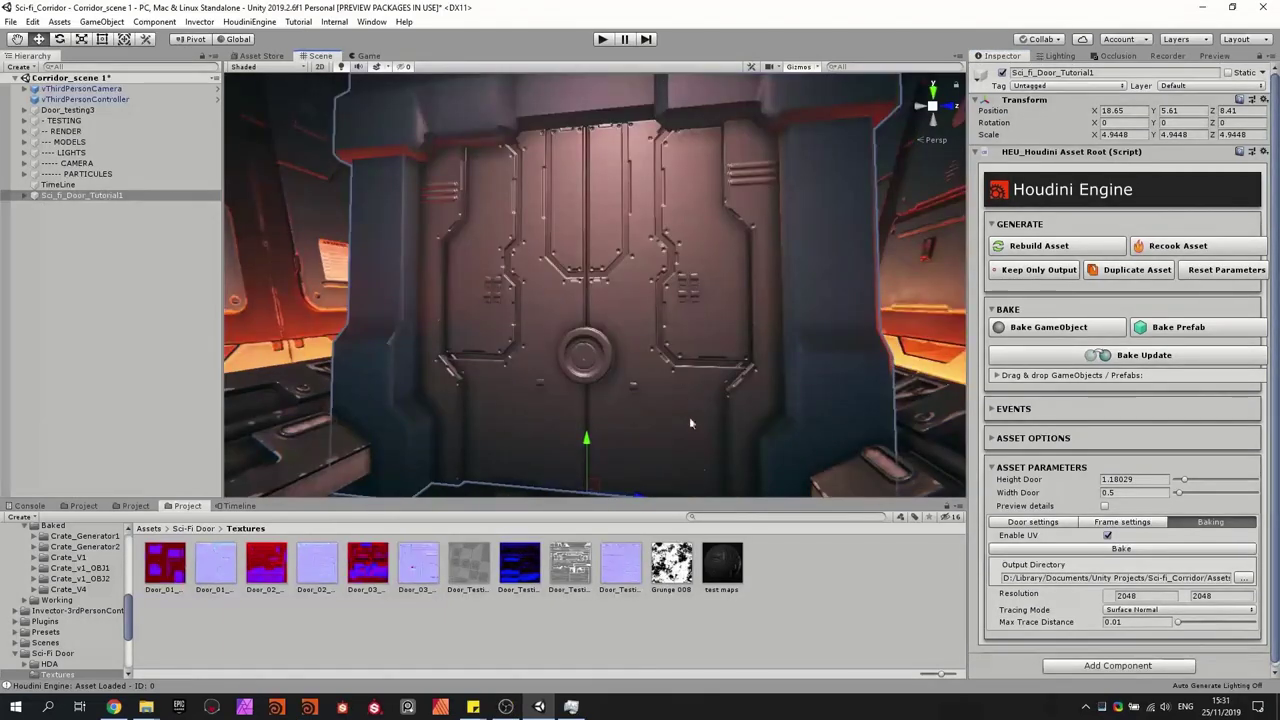
Step: Show the test maps material's properties and examine the baked maps on the door and frame from several angles
left_click(716, 556)
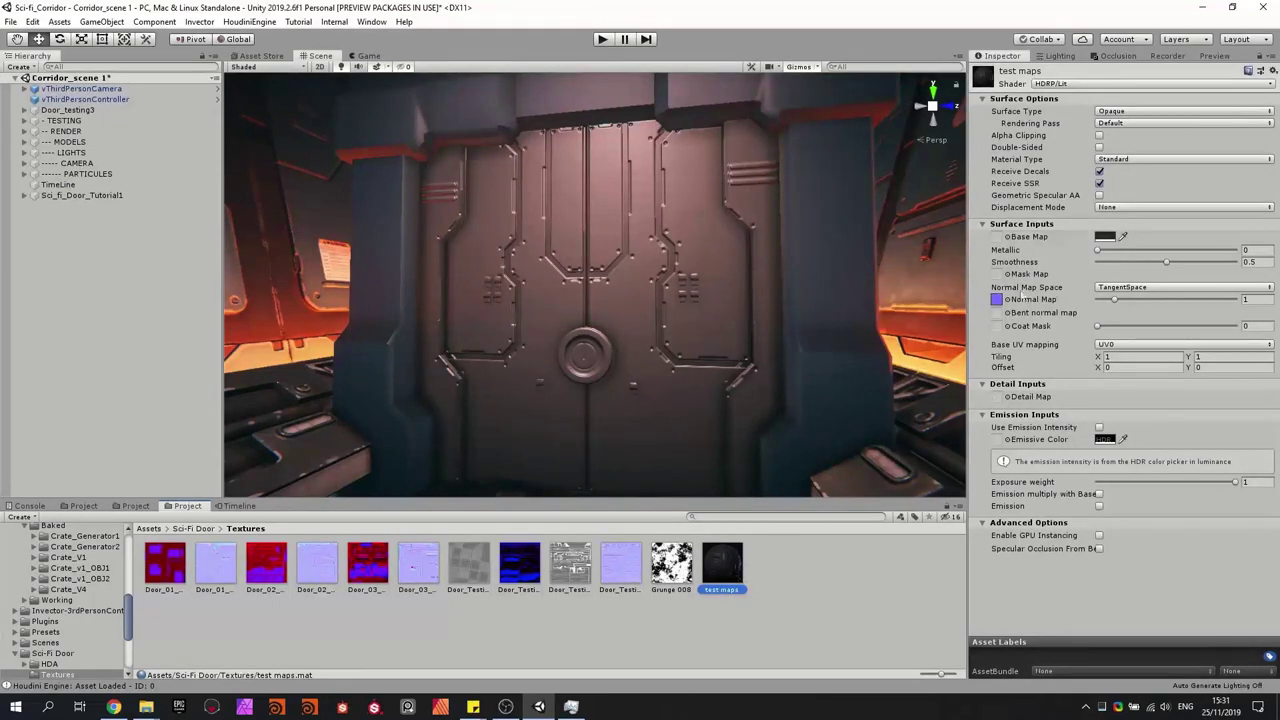
left_click_drag(640, 290, 614, 366, "alt")
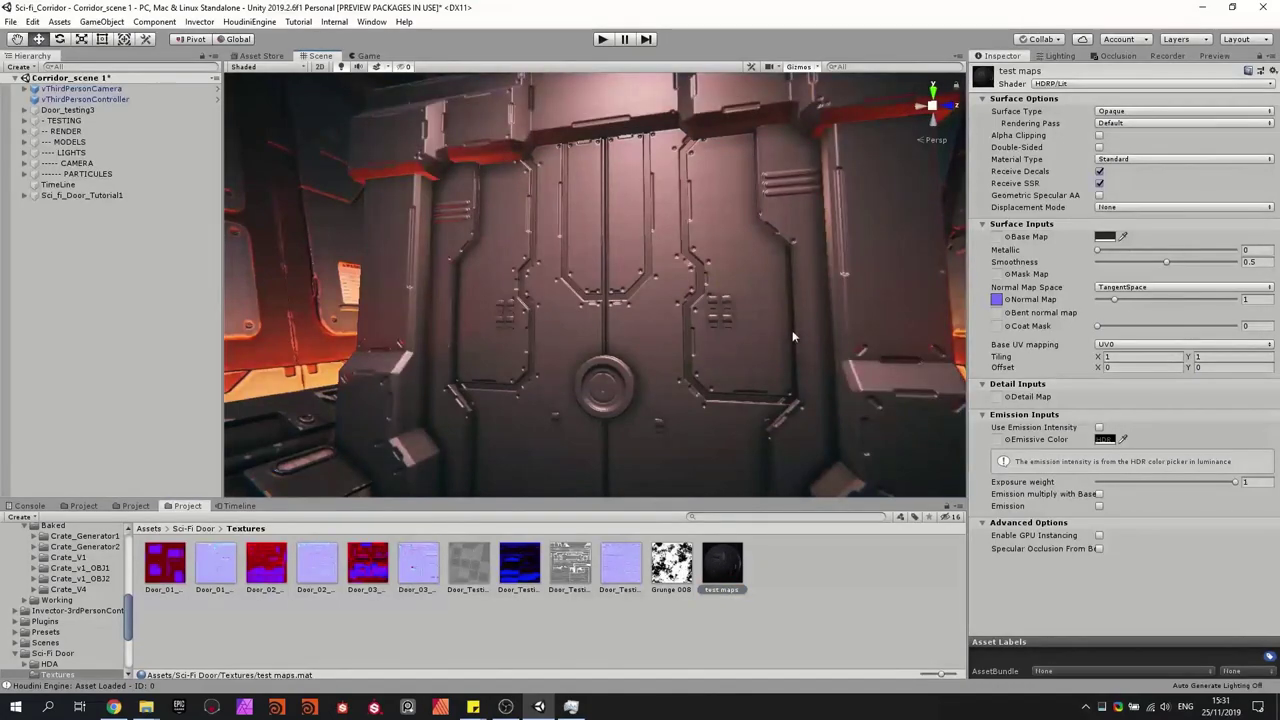
right_click_drag(792, 330, 914, 297)
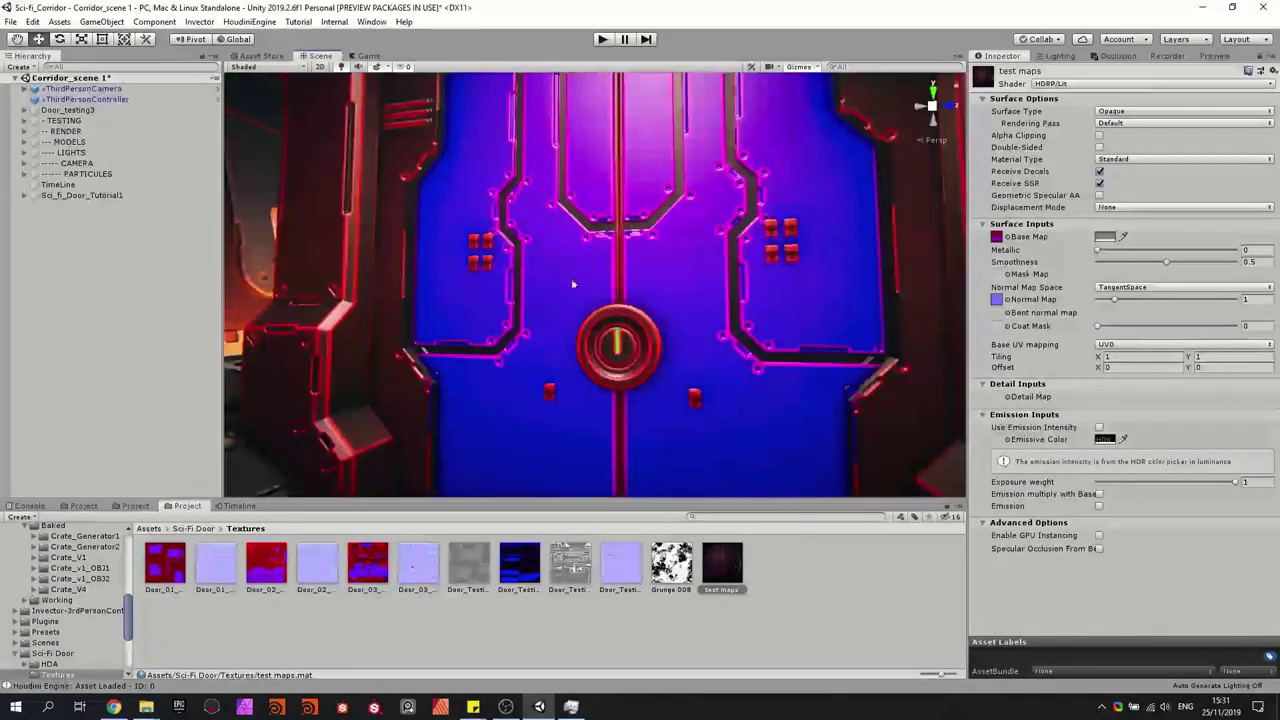
right_click_drag(571, 283, 601, 325)
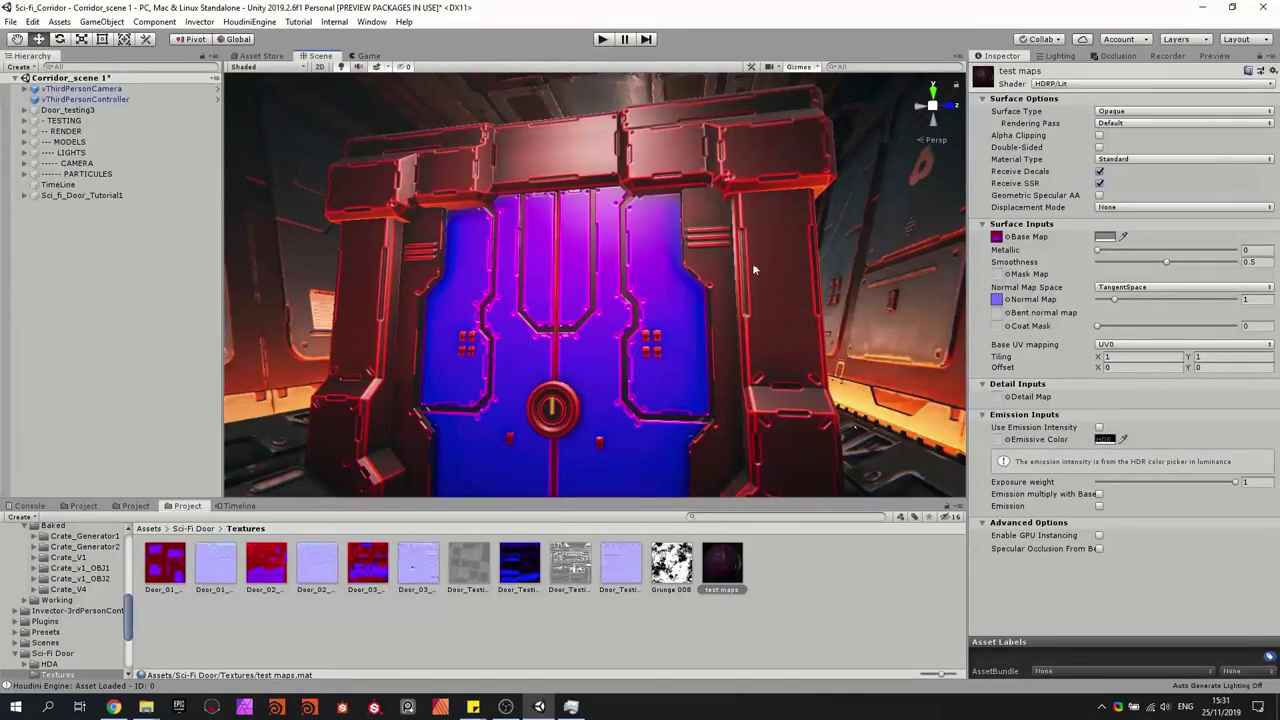
right_click_drag(750, 344, 796, 362)
key("a")
key("w")
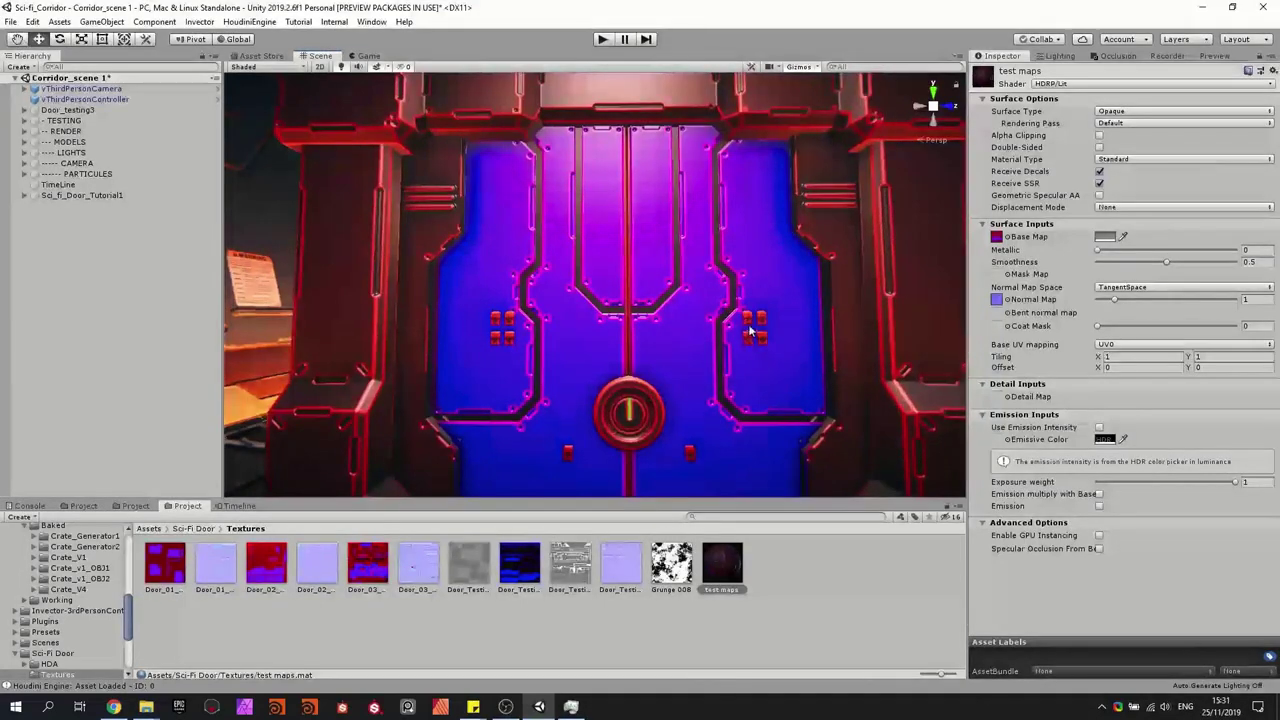
scroll(760, 345, "down", 4)
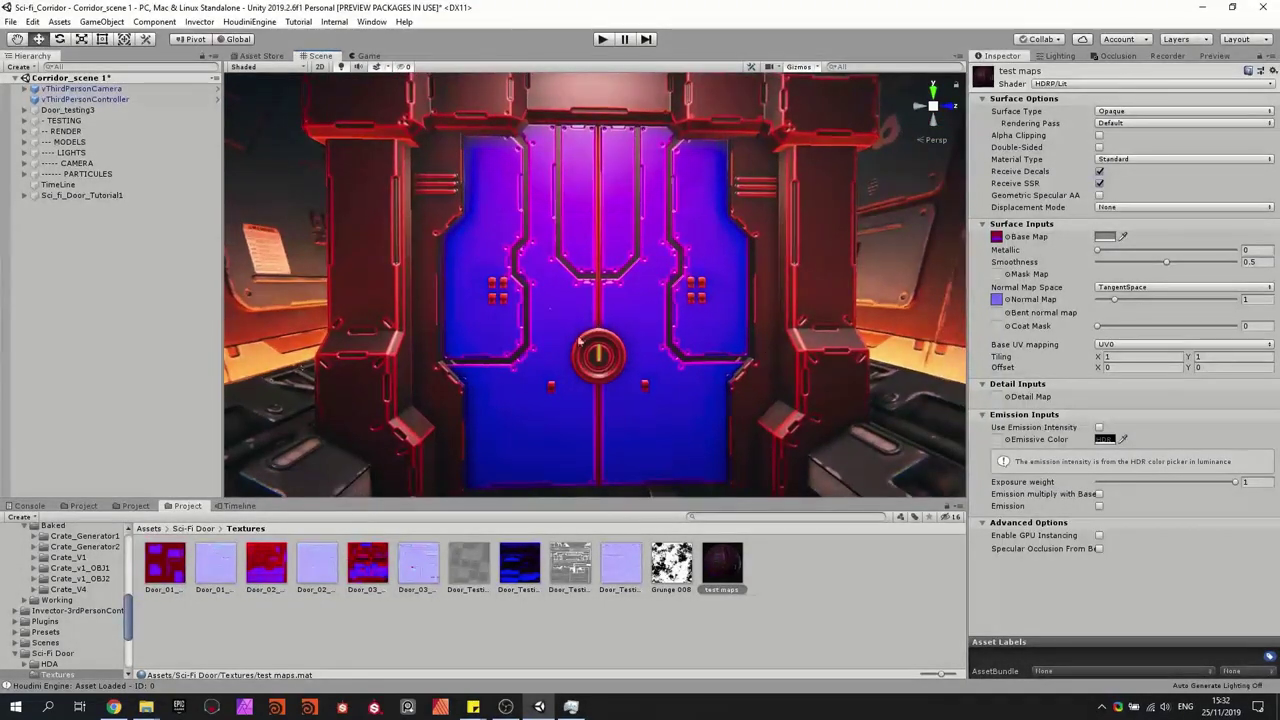